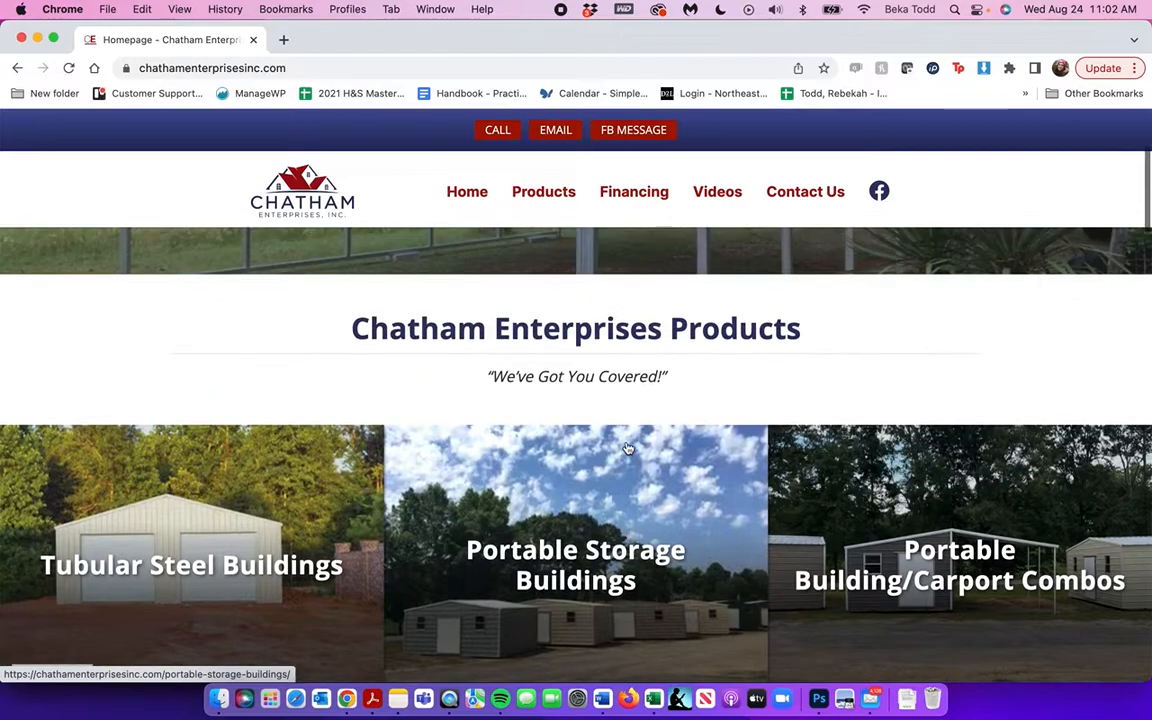
- Open the WordPress login page at chathamenterprisesinc.com/wp-admin and log in with the saved credentials
{"action": "scroll", "coordinate": [626, 441], "scroll_direction": "up", "scroll_amount": 3}
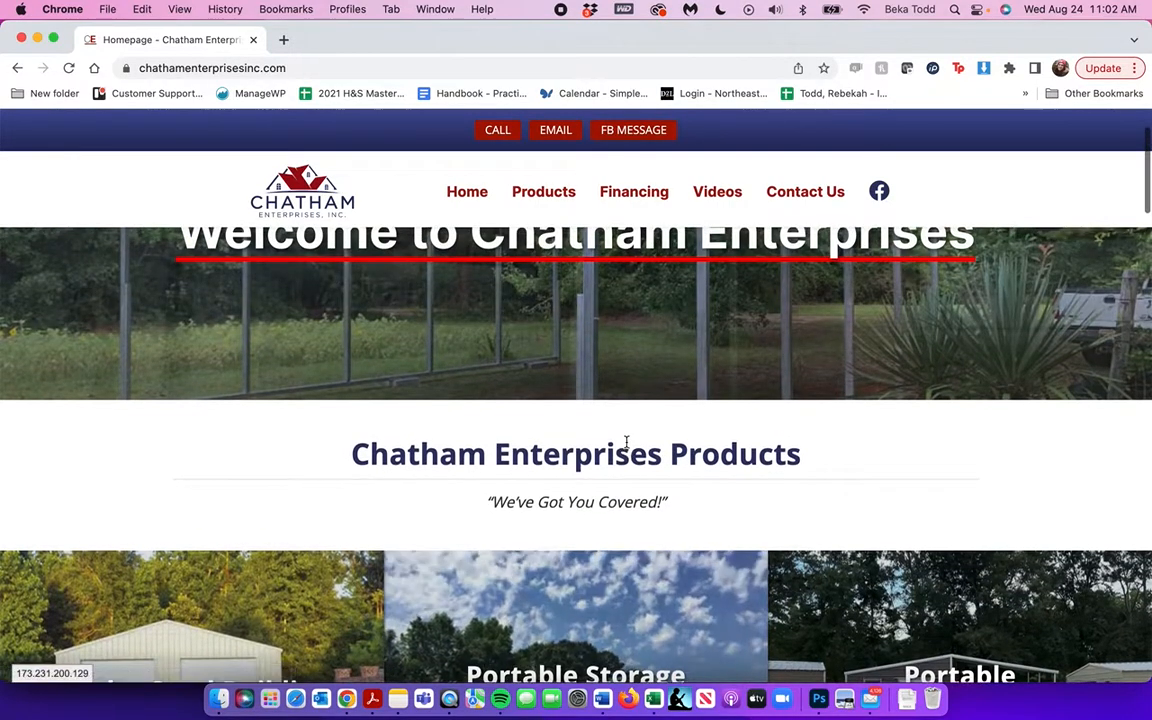
{"action": "scroll", "coordinate": [627, 444], "scroll_direction": "up", "scroll_amount": 3}
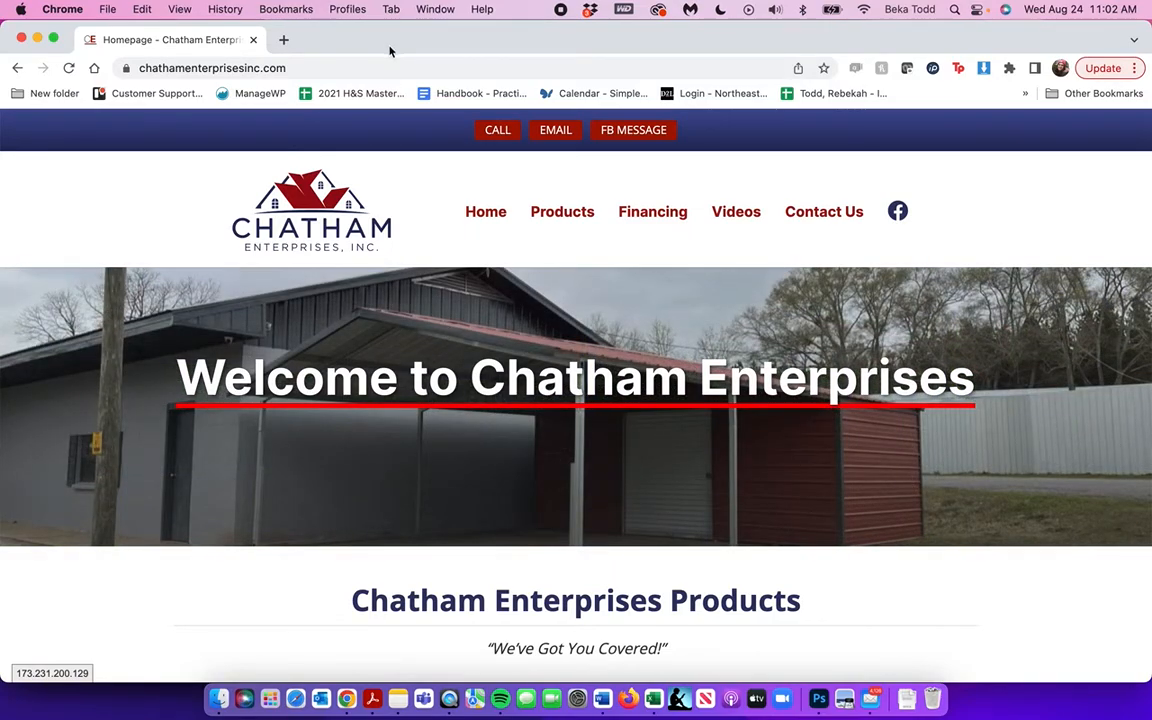
{"action": "left_click", "coordinate": [384, 67]}
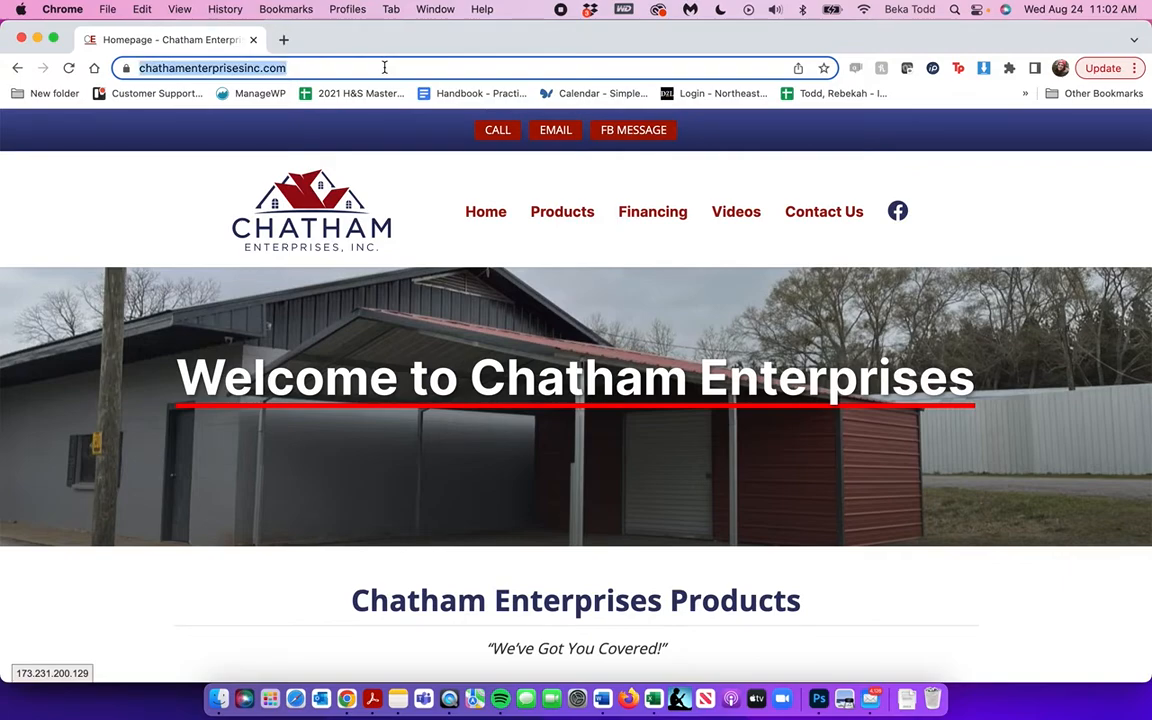
{"action": "left_click", "coordinate": [384, 67]}
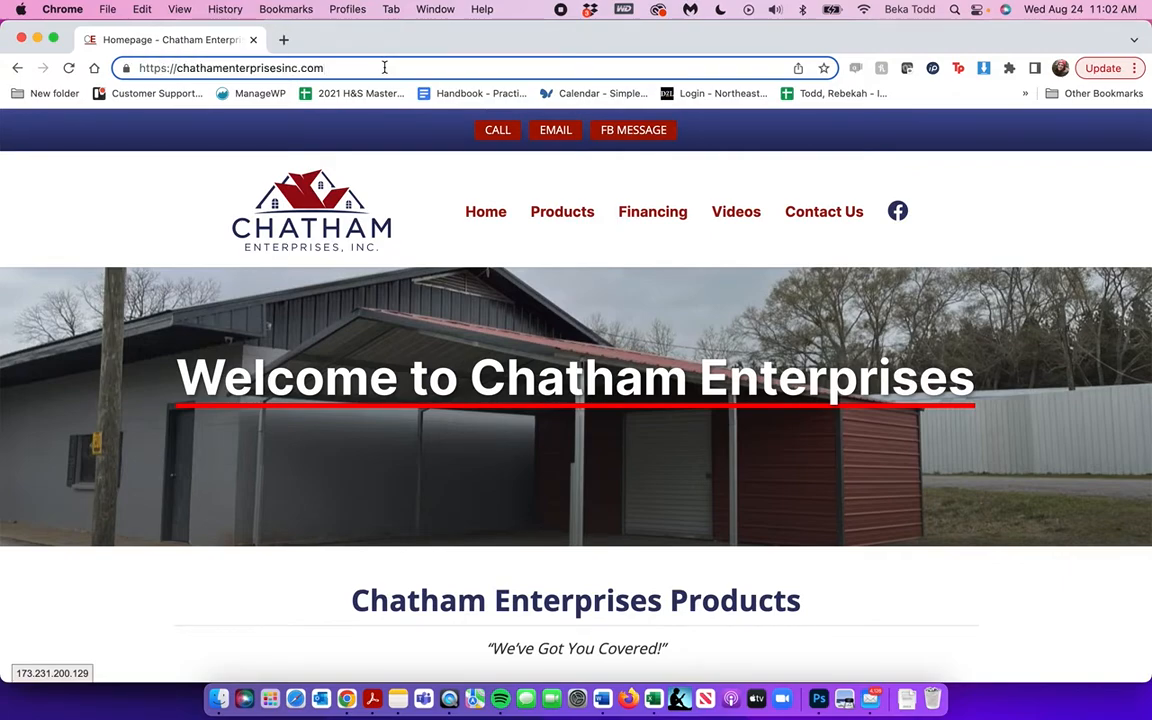
{"action": "type", "text": "/wp-admin"}
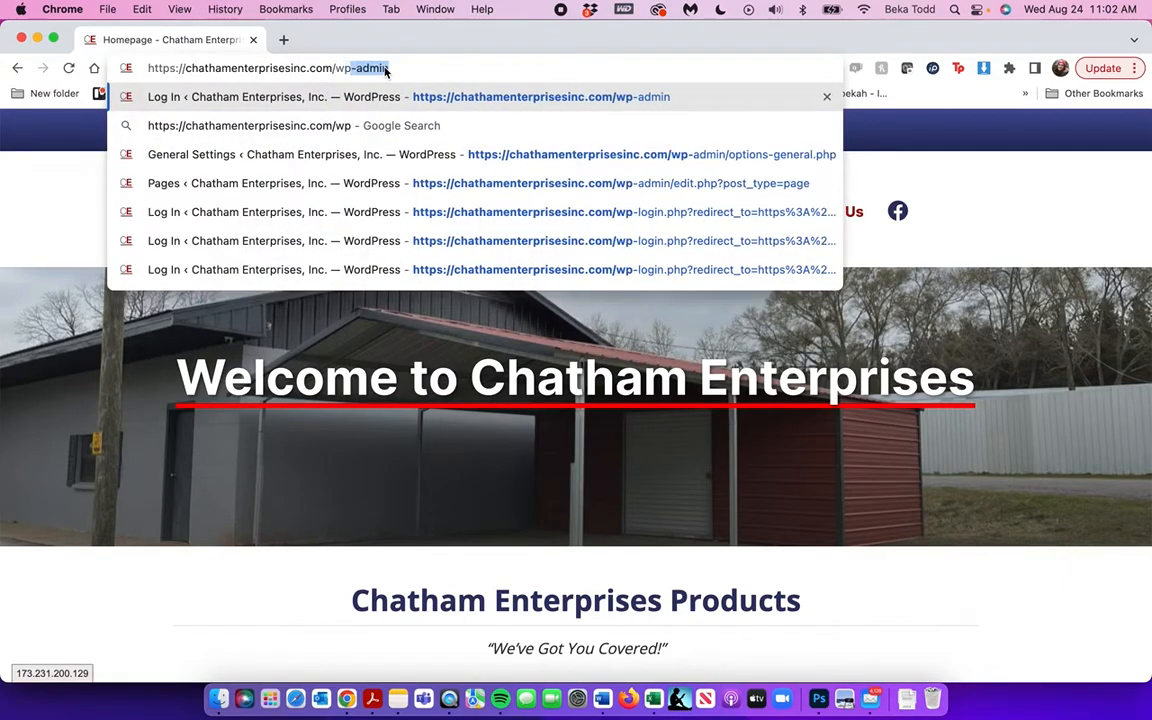
{"action": "key", "text": "Return"}
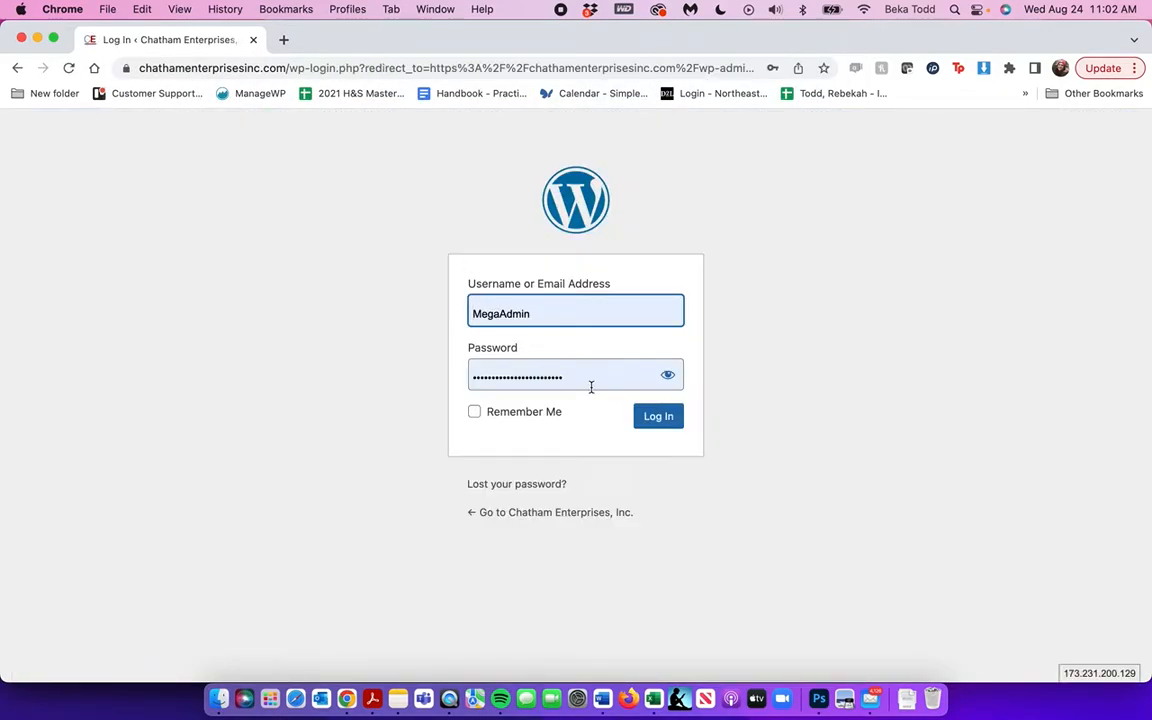
{"action": "left_click", "coordinate": [672, 418]}
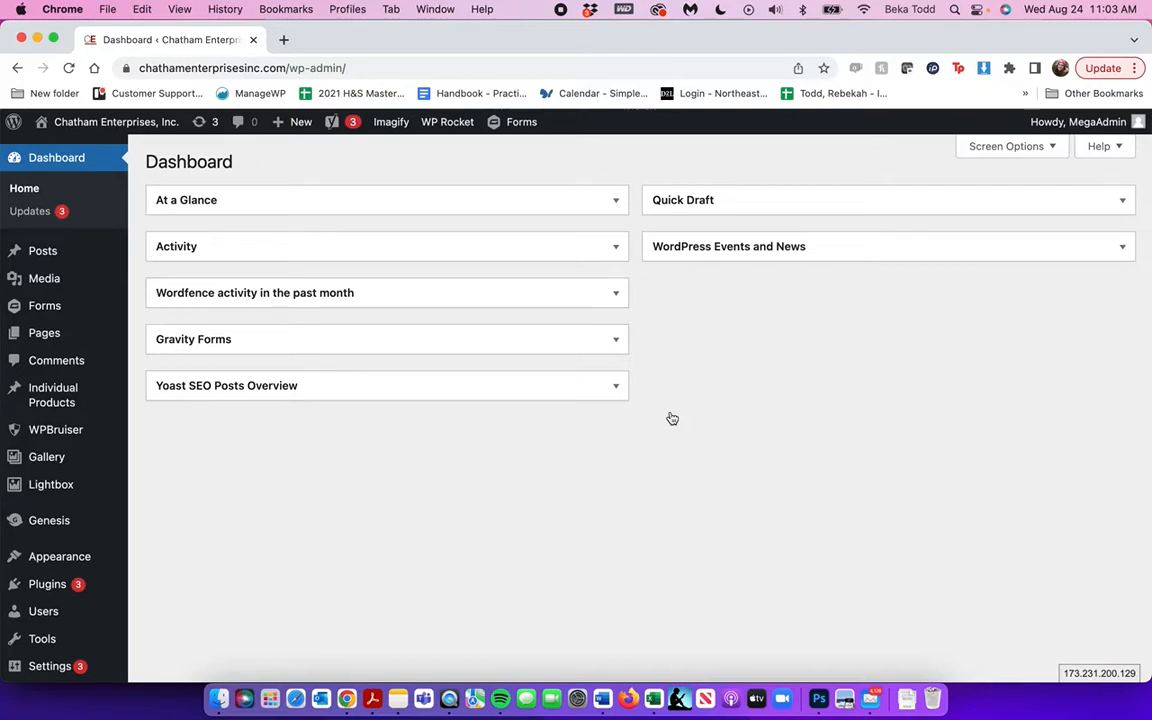
- Open the WordPress Updates page and examine the core version and the plugins with available updates
{"action": "mouse_move", "coordinate": [111, 236]}
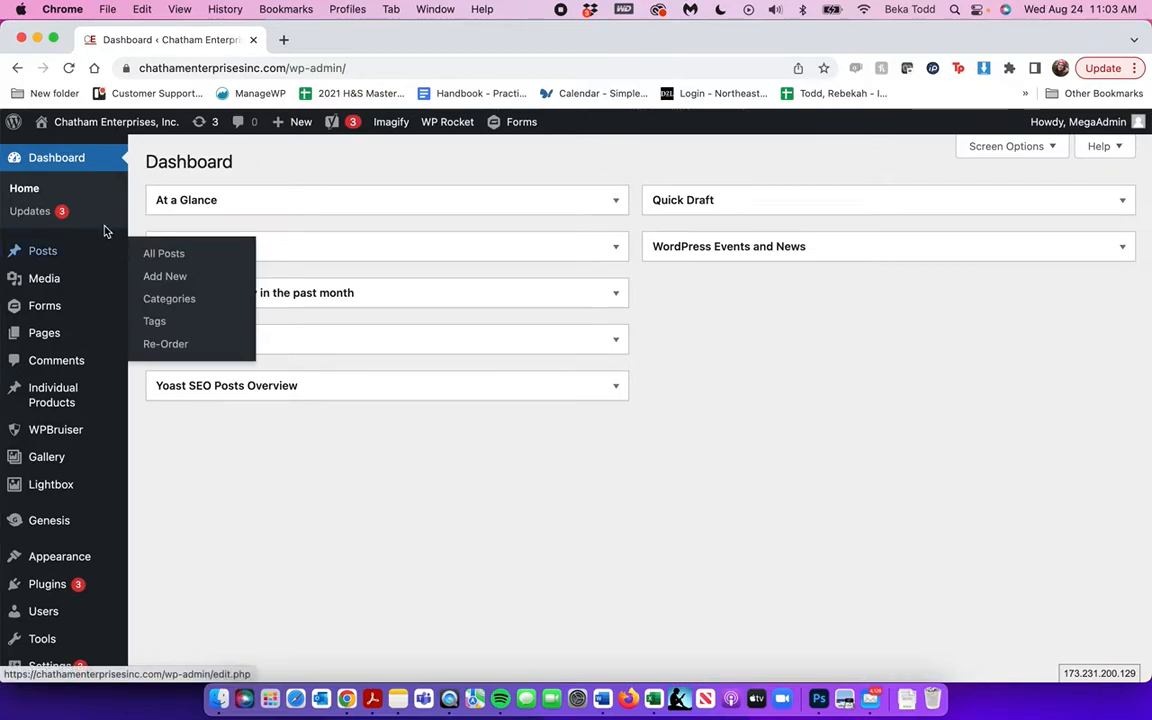
{"action": "mouse_move", "coordinate": [74, 420]}
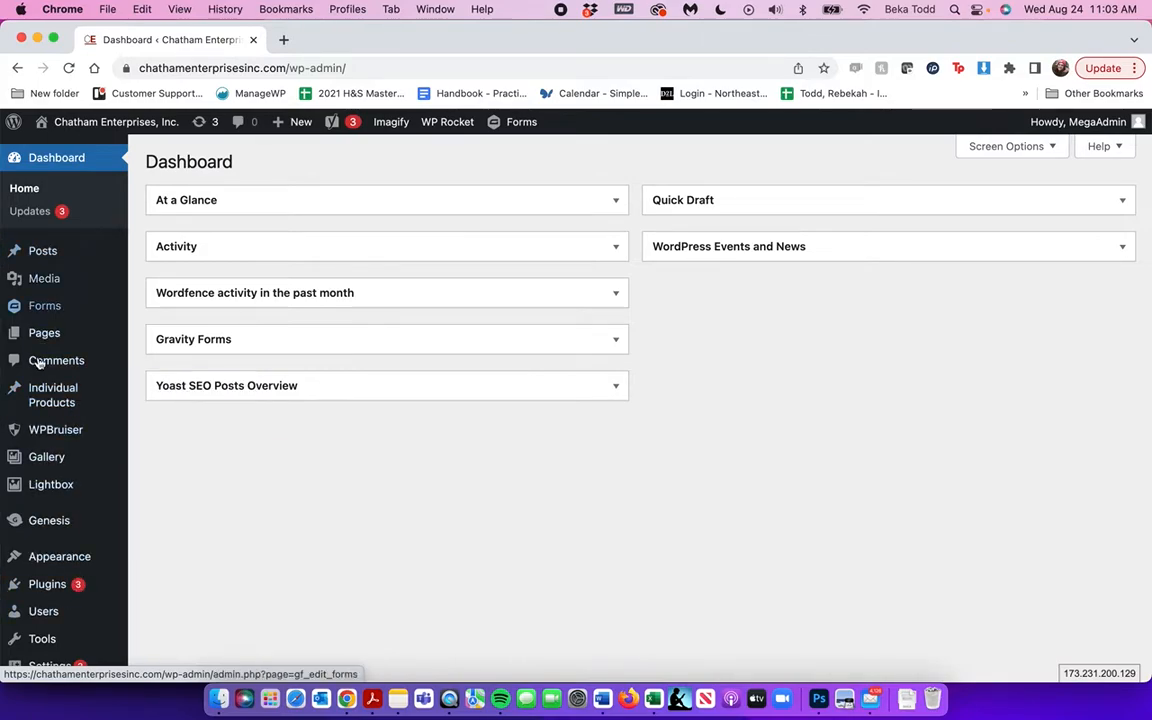
{"action": "mouse_move", "coordinate": [44, 494]}
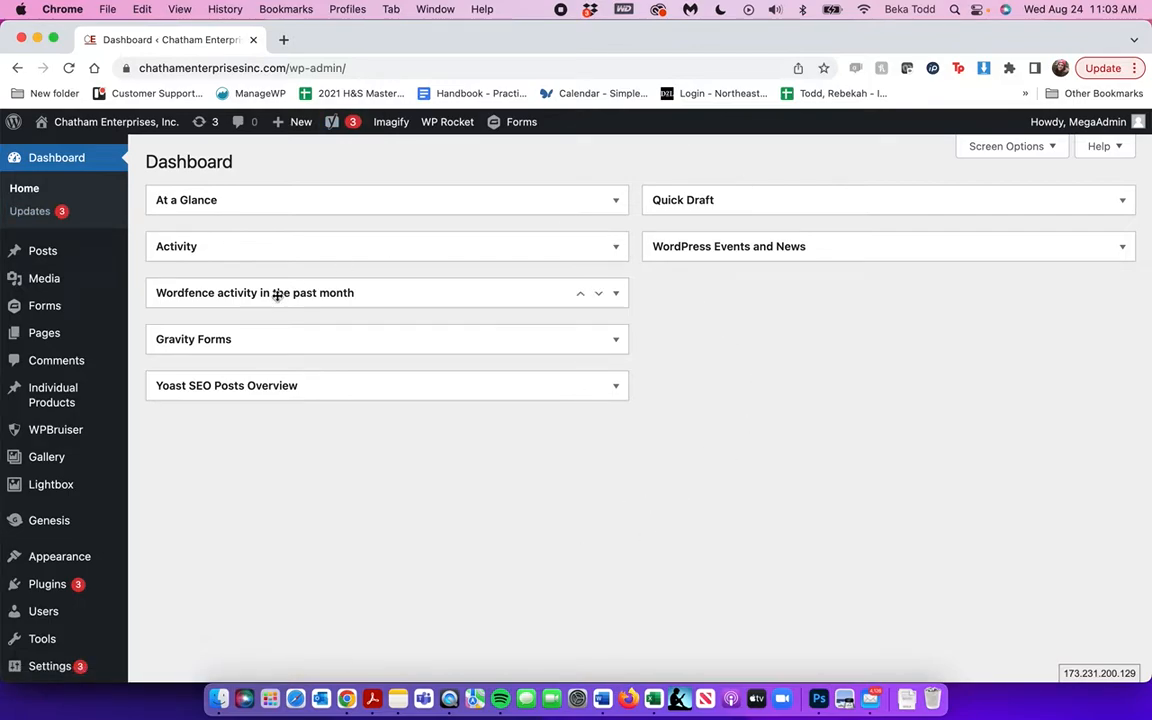
{"action": "left_click", "coordinate": [30, 212]}
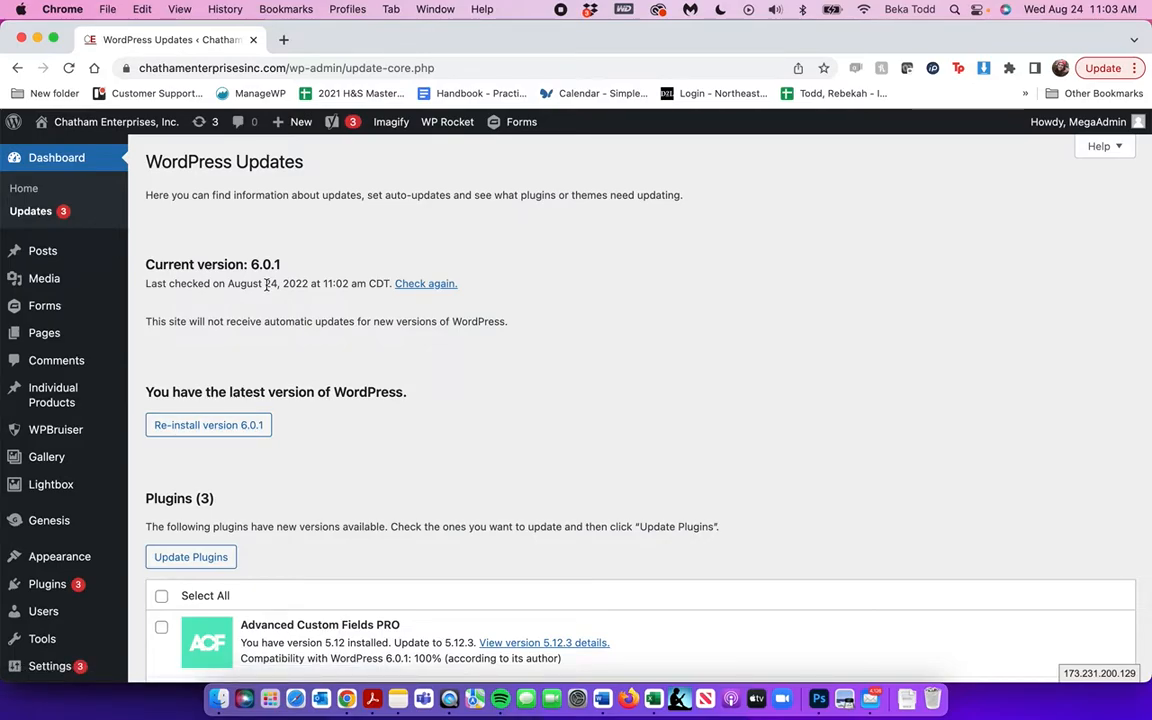
{"action": "scroll", "coordinate": [266, 284], "scroll_direction": "down", "scroll_amount": 5}
{"action": "scroll", "coordinate": [267, 288], "scroll_direction": "up", "scroll_amount": 5}
{"action": "scroll", "coordinate": [315, 468], "scroll_direction": "down", "scroll_amount": 3}
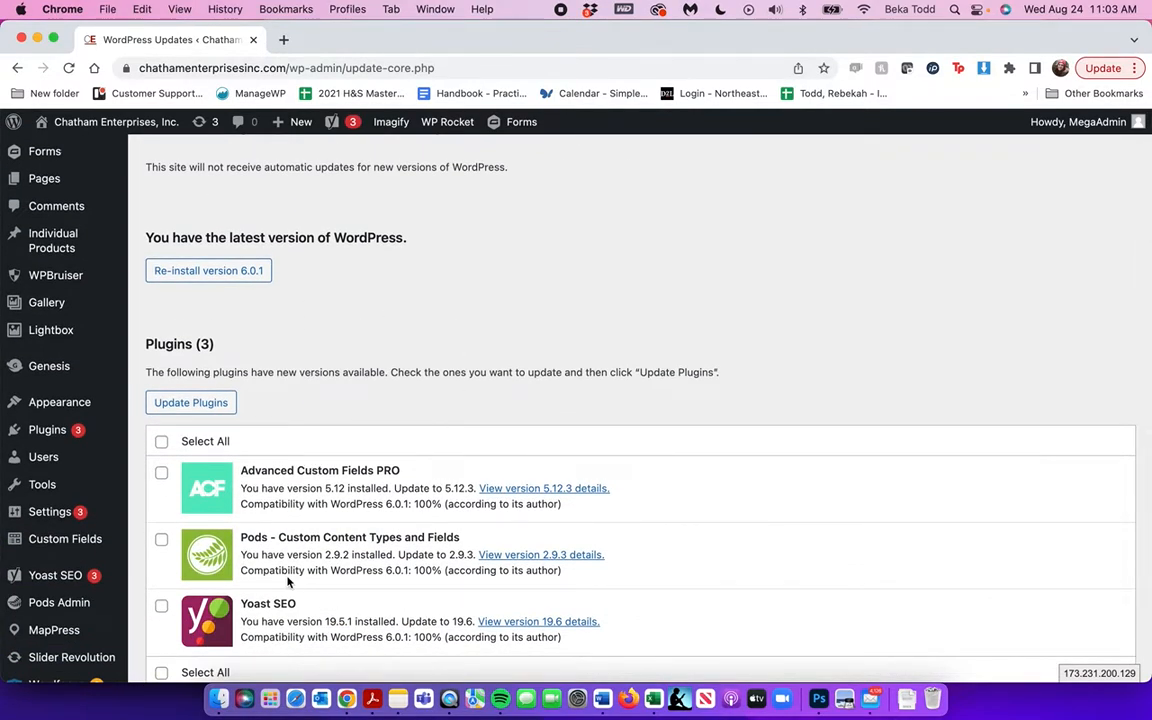
{"action": "scroll", "coordinate": [287, 581], "scroll_direction": "down", "scroll_amount": 2}
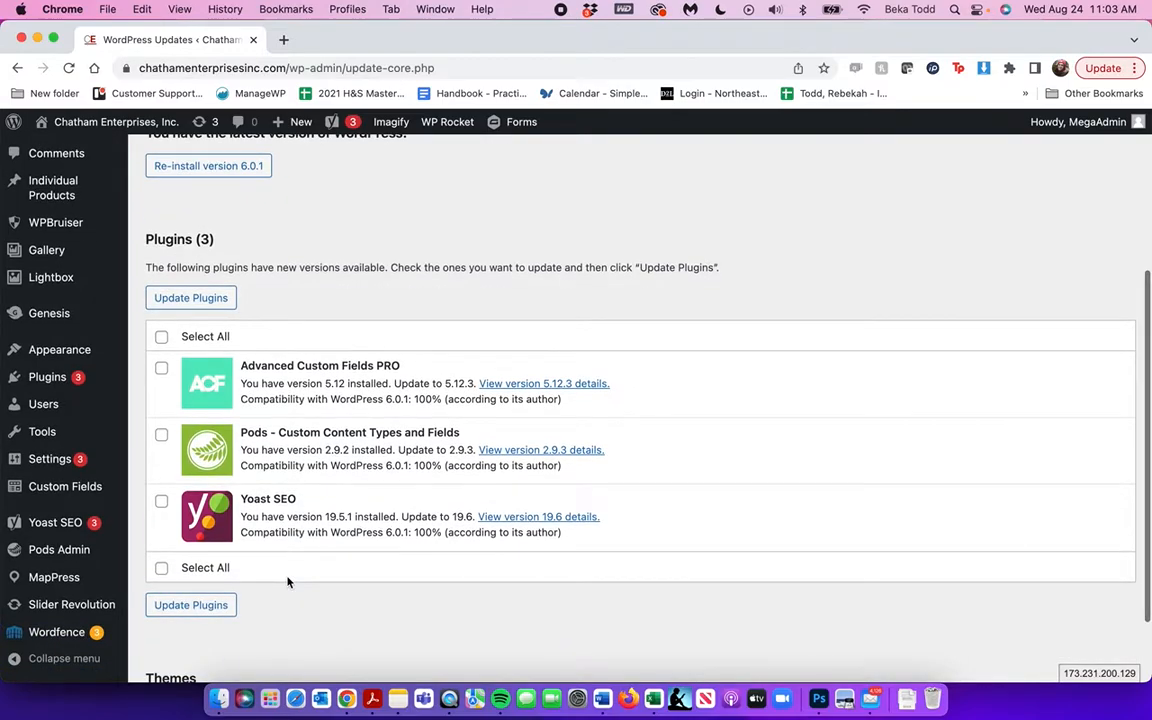
{"action": "scroll", "coordinate": [287, 581], "scroll_direction": "up", "scroll_amount": 3}
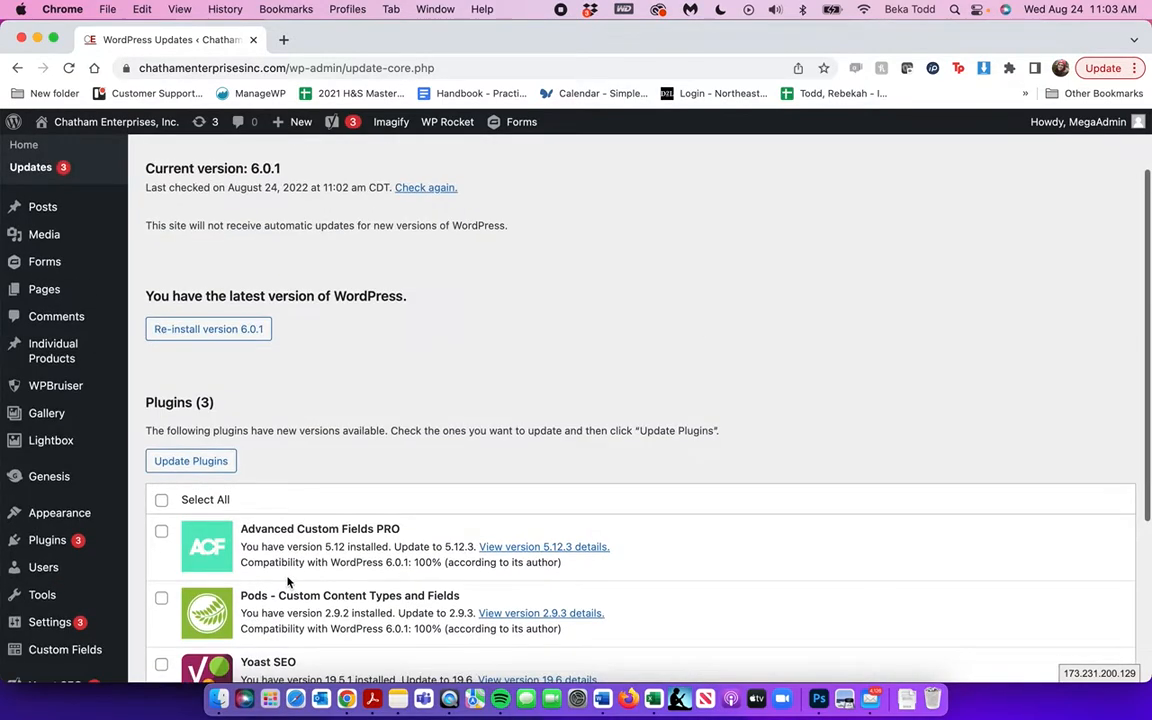
- View the list of all posts and browse the images in the Media Library
{"action": "left_click", "coordinate": [42, 209]}
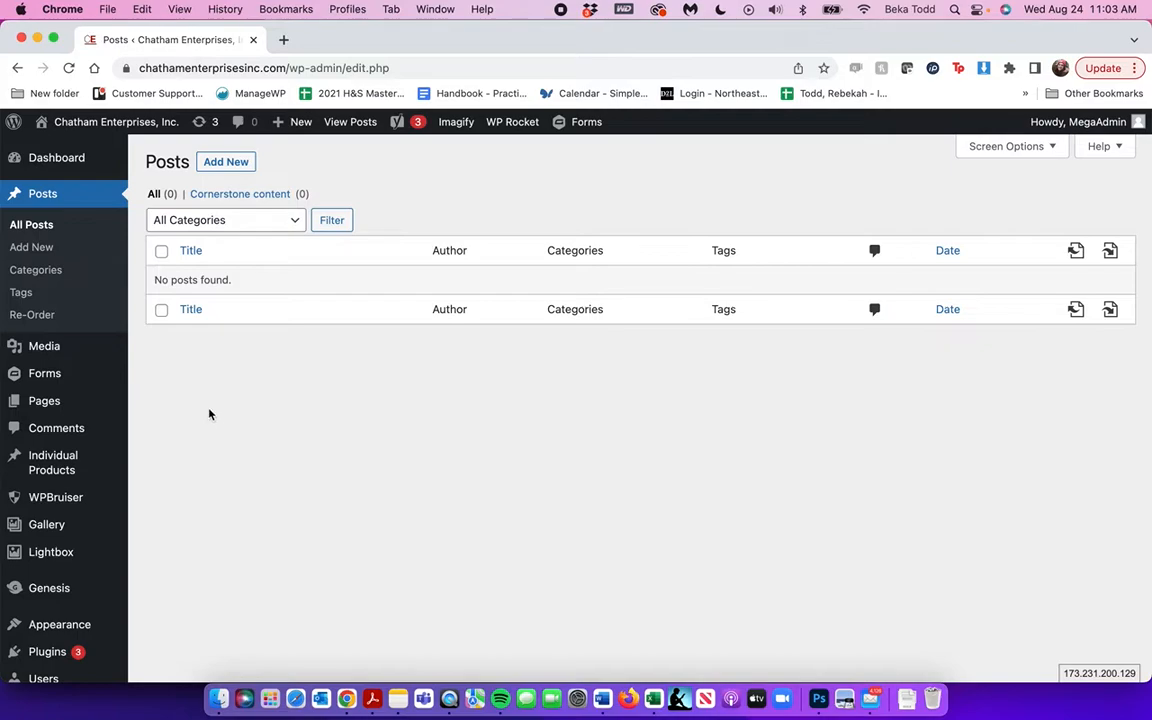
{"action": "left_click", "coordinate": [62, 353]}
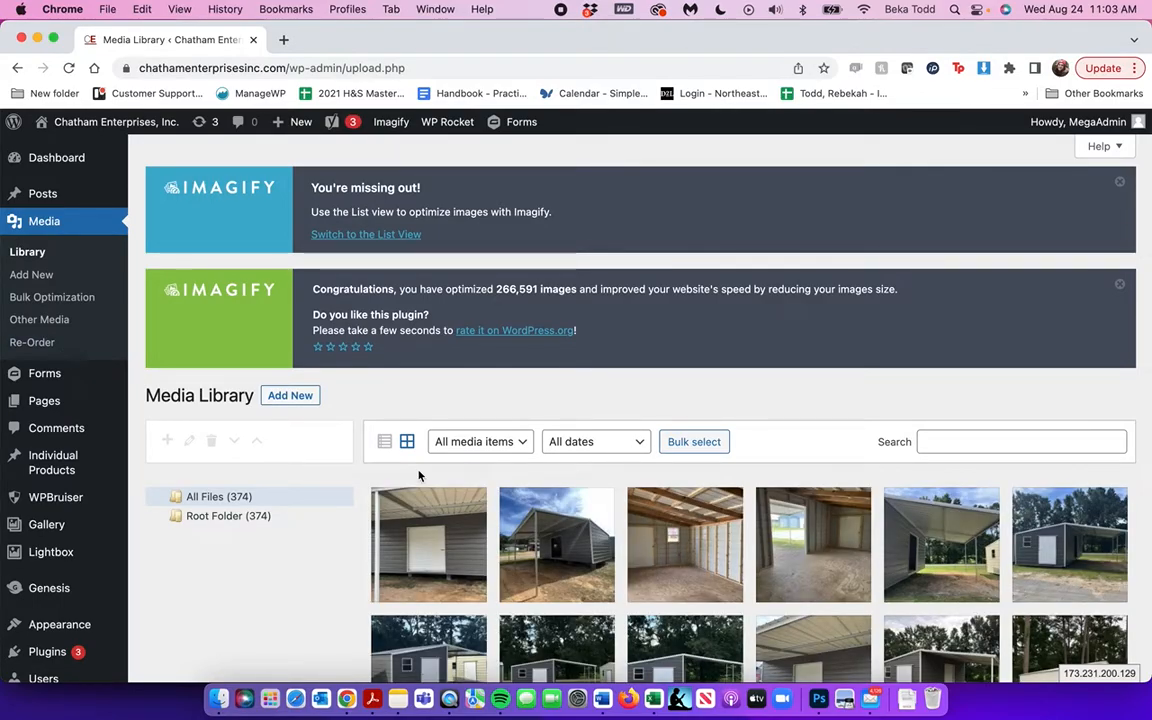
{"action": "scroll", "coordinate": [419, 476], "scroll_direction": "down", "scroll_amount": 2}
{"action": "scroll", "coordinate": [419, 476], "scroll_direction": "down", "scroll_amount": 2}
{"action": "scroll", "coordinate": [419, 476], "scroll_direction": "down", "scroll_amount": 3}
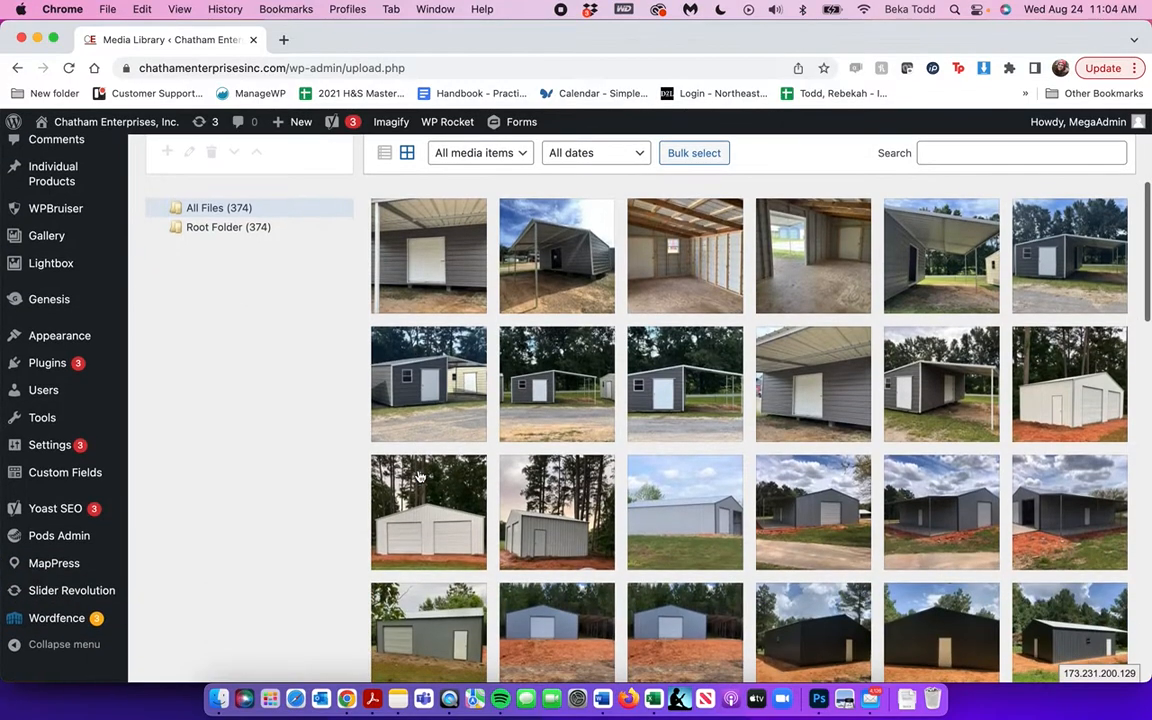
{"action": "scroll", "coordinate": [419, 476], "scroll_direction": "down", "scroll_amount": 1}
{"action": "scroll", "coordinate": [419, 476], "scroll_direction": "down", "scroll_amount": 4}
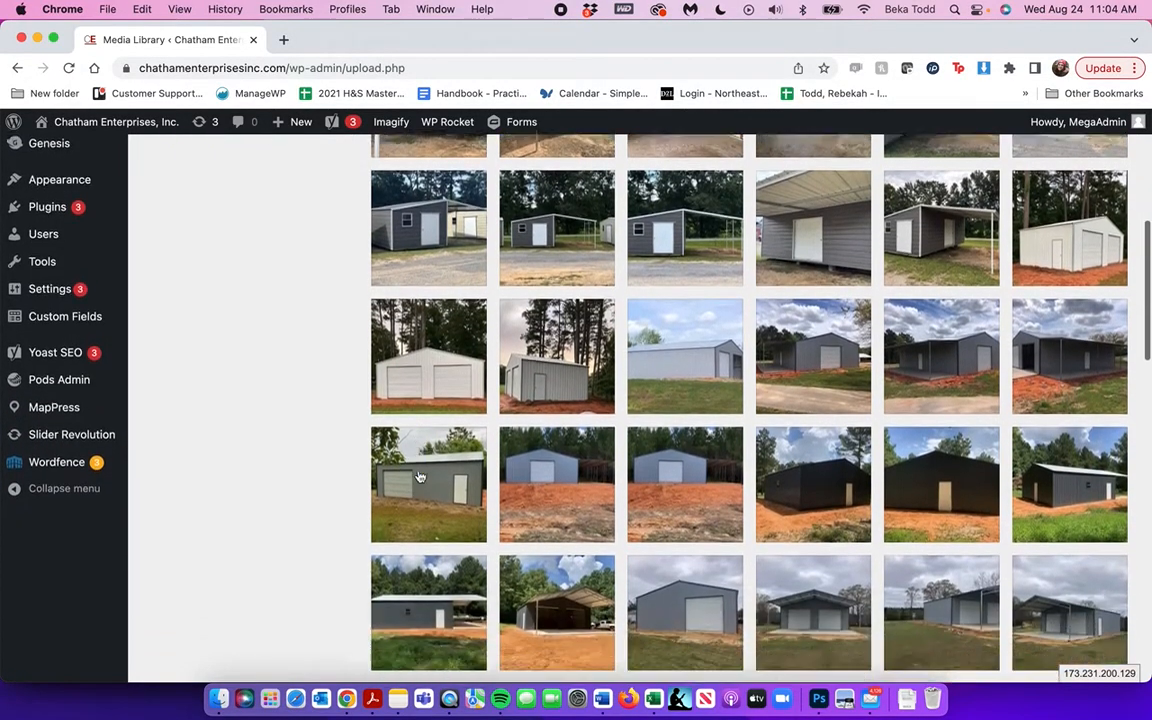
{"action": "scroll", "coordinate": [419, 476], "scroll_direction": "up", "scroll_amount": 10}
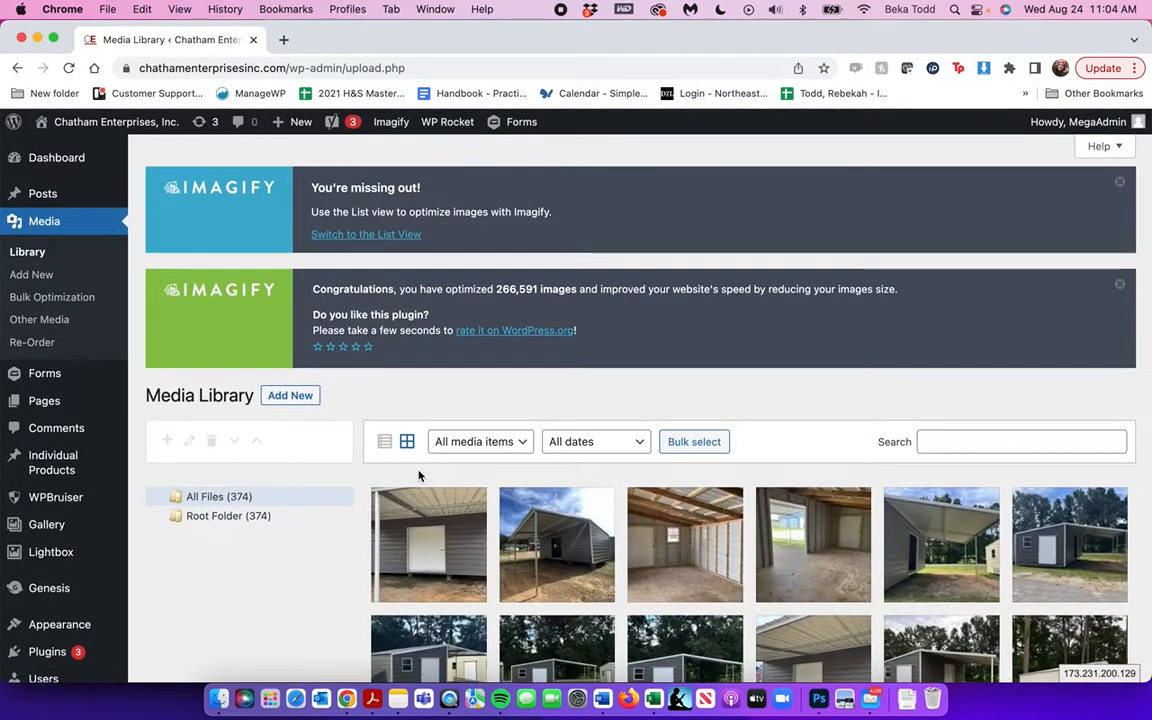
{"action": "scroll", "coordinate": [419, 476], "scroll_direction": "down", "scroll_amount": 10}
{"action": "scroll", "coordinate": [419, 476], "scroll_direction": "down", "scroll_amount": 10}
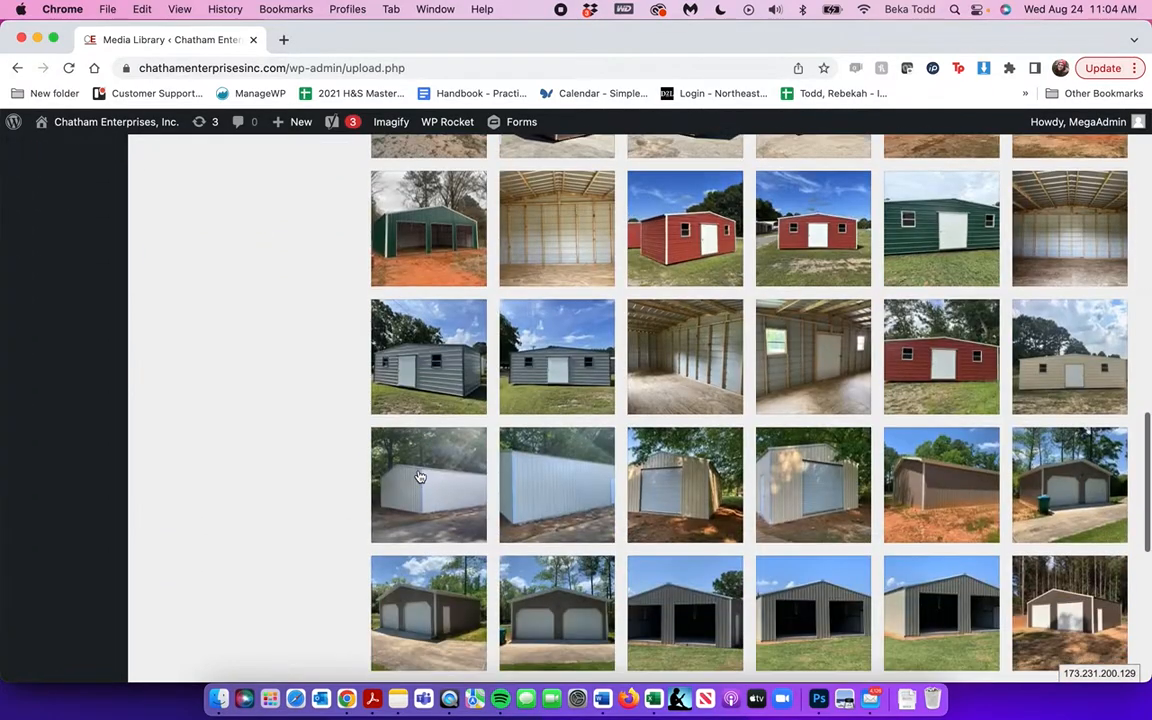
{"action": "scroll", "coordinate": [419, 476], "scroll_direction": "down", "scroll_amount": 10}
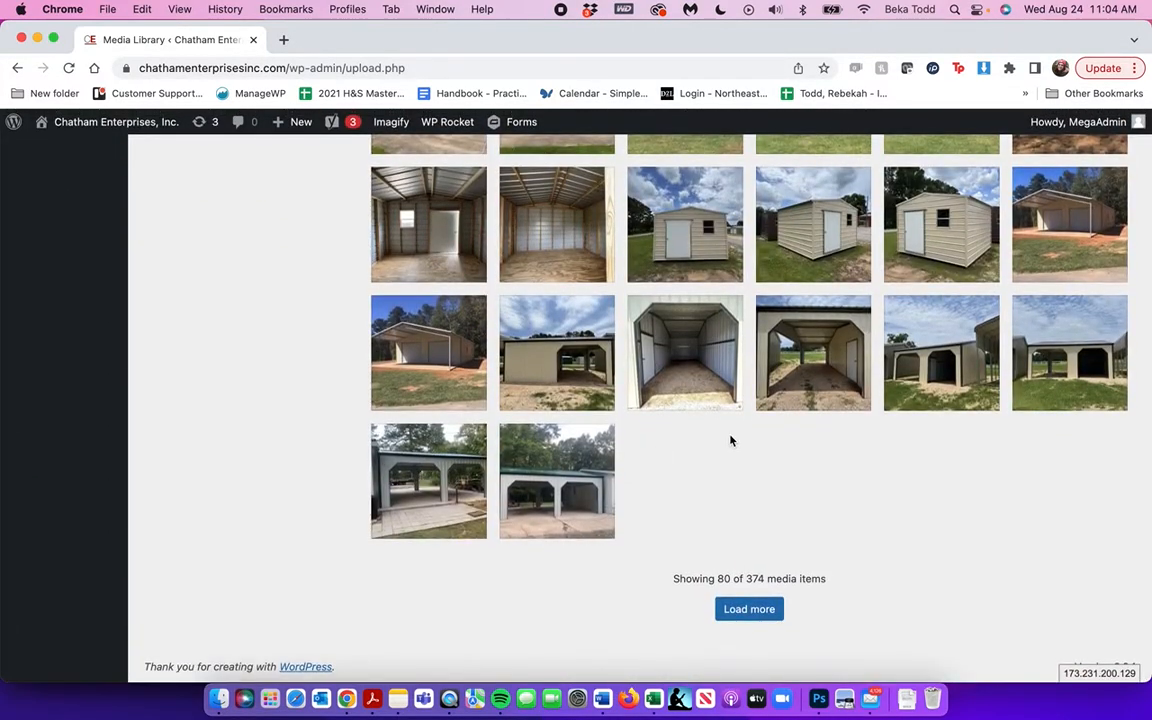
{"action": "scroll", "coordinate": [731, 441], "scroll_direction": "up", "scroll_amount": 10}
{"action": "scroll", "coordinate": [731, 441], "scroll_direction": "up", "scroll_amount": 2}
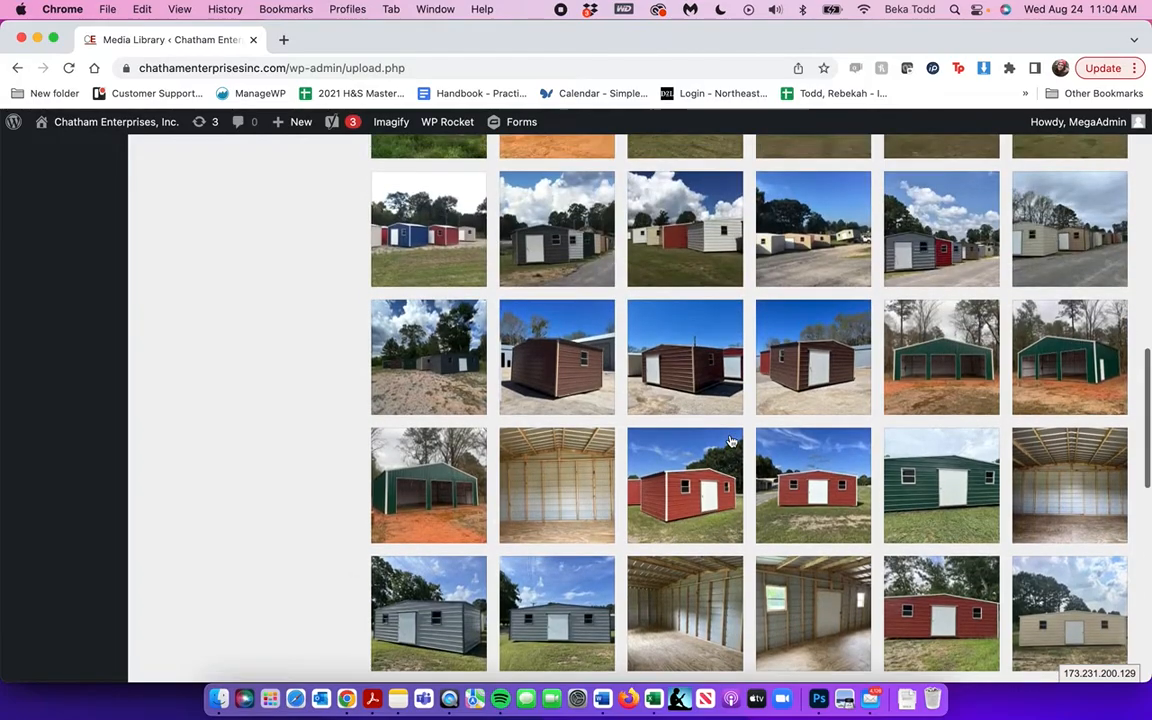
- Open the attachment details of the brown building image IMG-2044 and examine its title, caption and description fields
{"action": "left_click", "coordinate": [611, 322]}
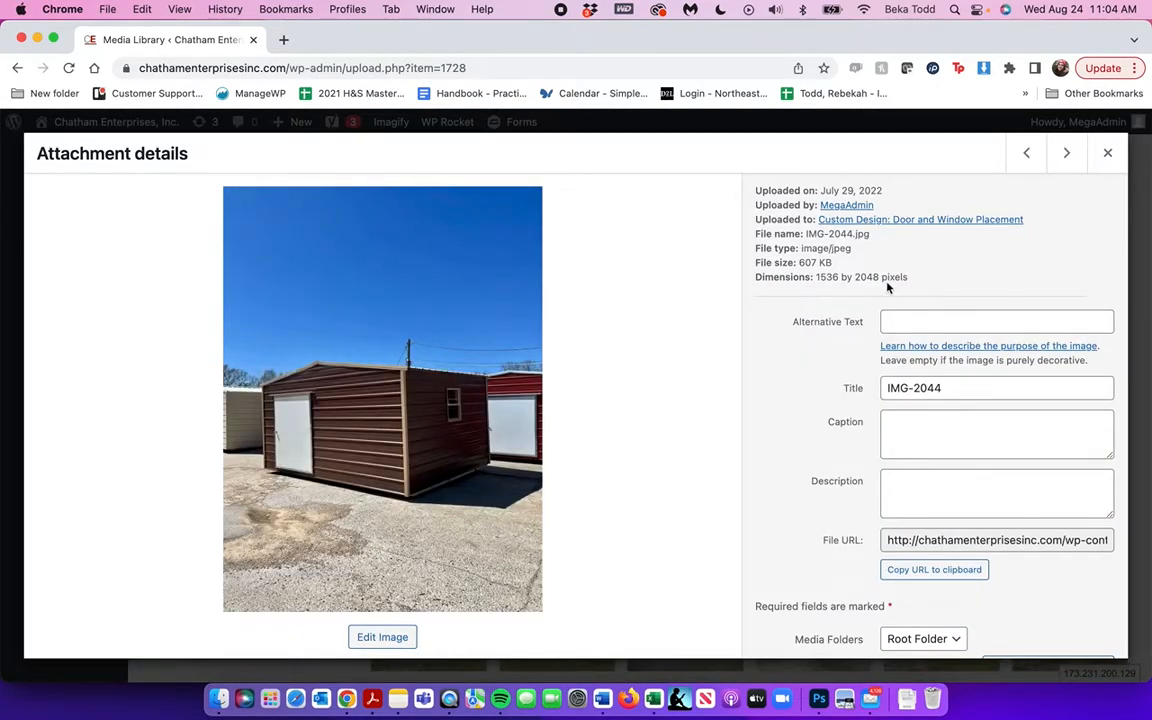
{"action": "left_click_drag", "start_coordinate": [950, 388], "coordinate": [842, 395]}
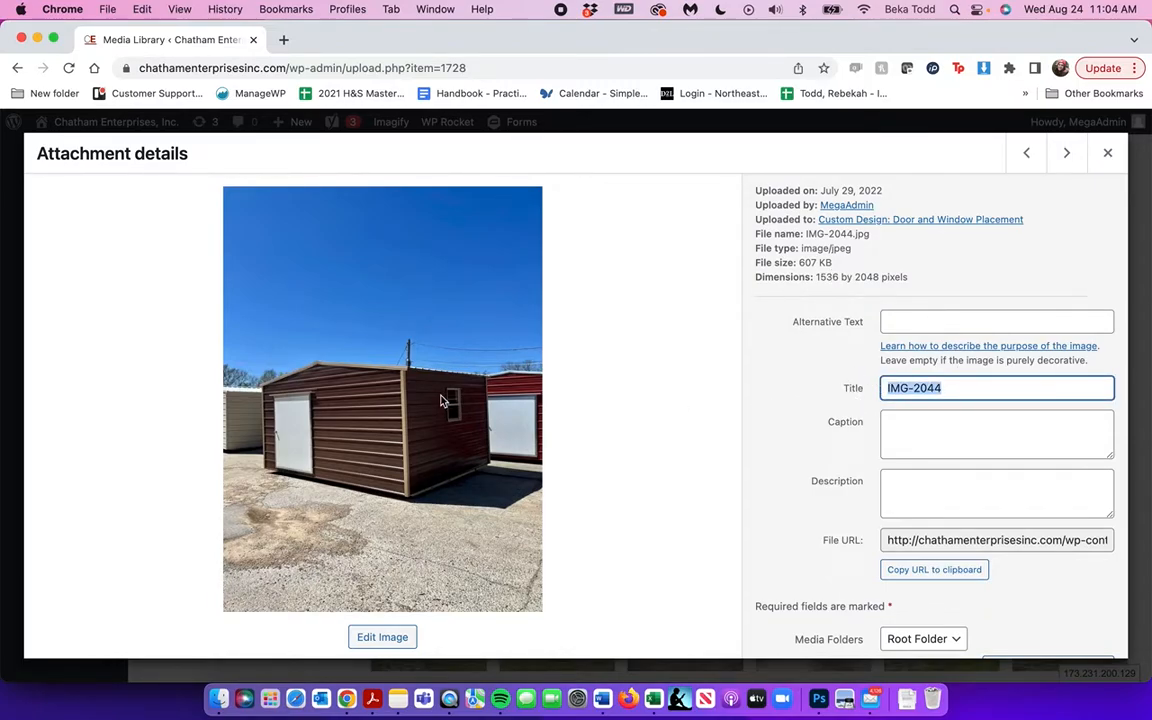
{"action": "left_click", "coordinate": [820, 478]}
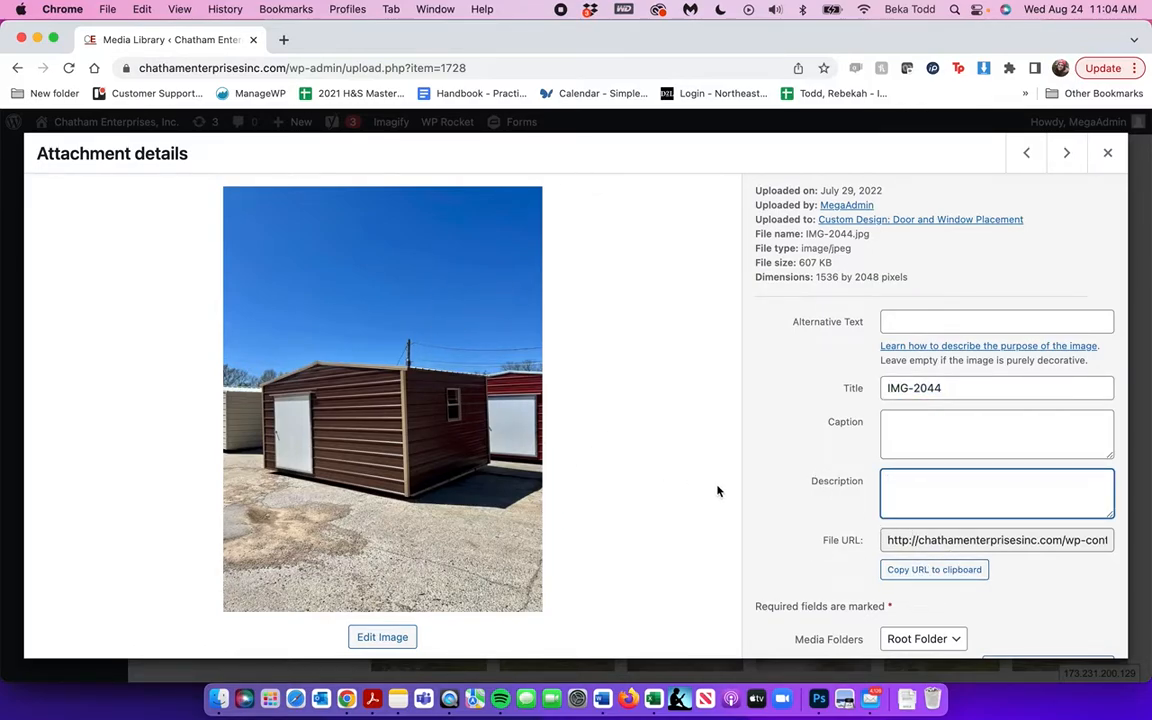
{"action": "left_click", "coordinate": [964, 424]}
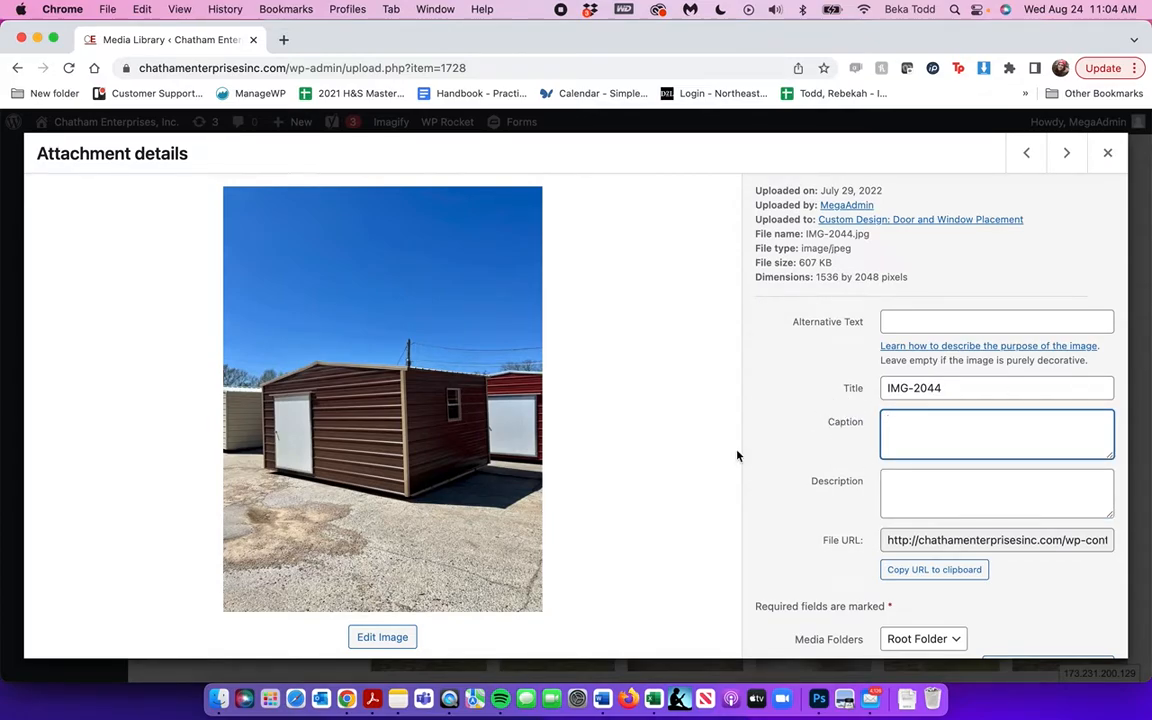
{"action": "scroll", "coordinate": [975, 625], "scroll_direction": "down", "scroll_amount": 3}
{"action": "scroll", "coordinate": [977, 627], "scroll_direction": "up", "scroll_amount": 5}
- Copy the site's base address and open the live homepage in a new browser tab
{"action": "left_click_drag", "start_coordinate": [286, 68], "coordinate": [103, 71]}
{"action": "key", "text": "super+c"}
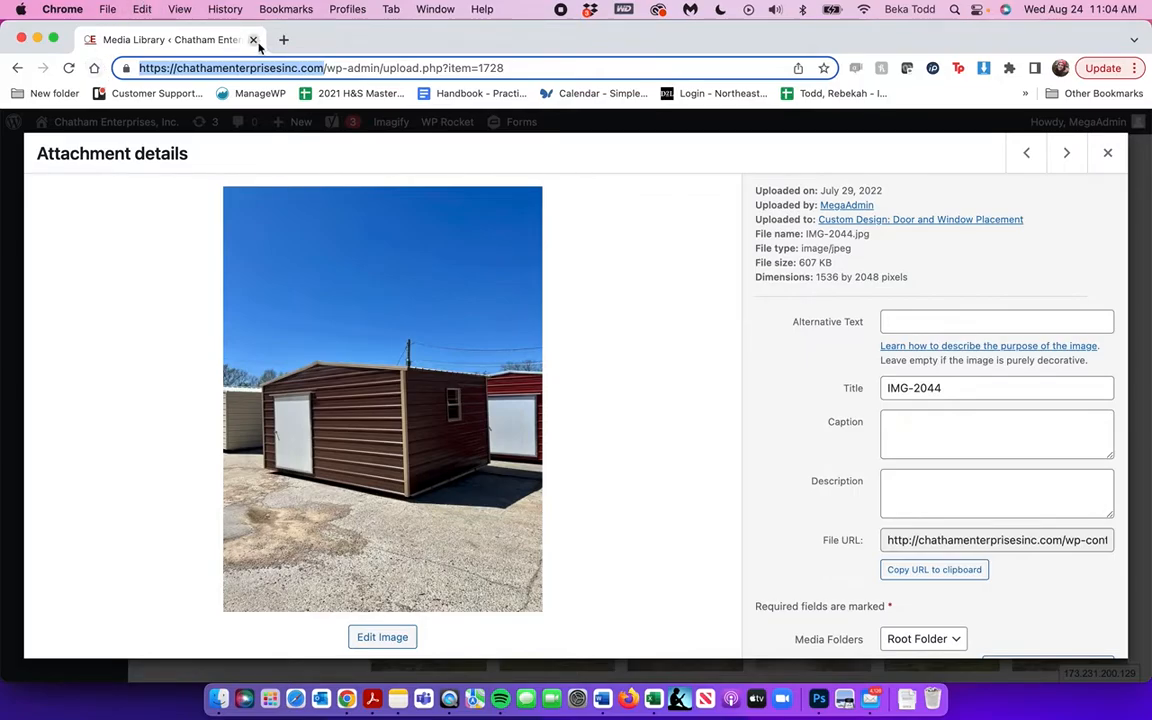
{"action": "left_click", "coordinate": [277, 43]}
{"action": "key", "text": "super+v"}
{"action": "key", "text": "Return"}
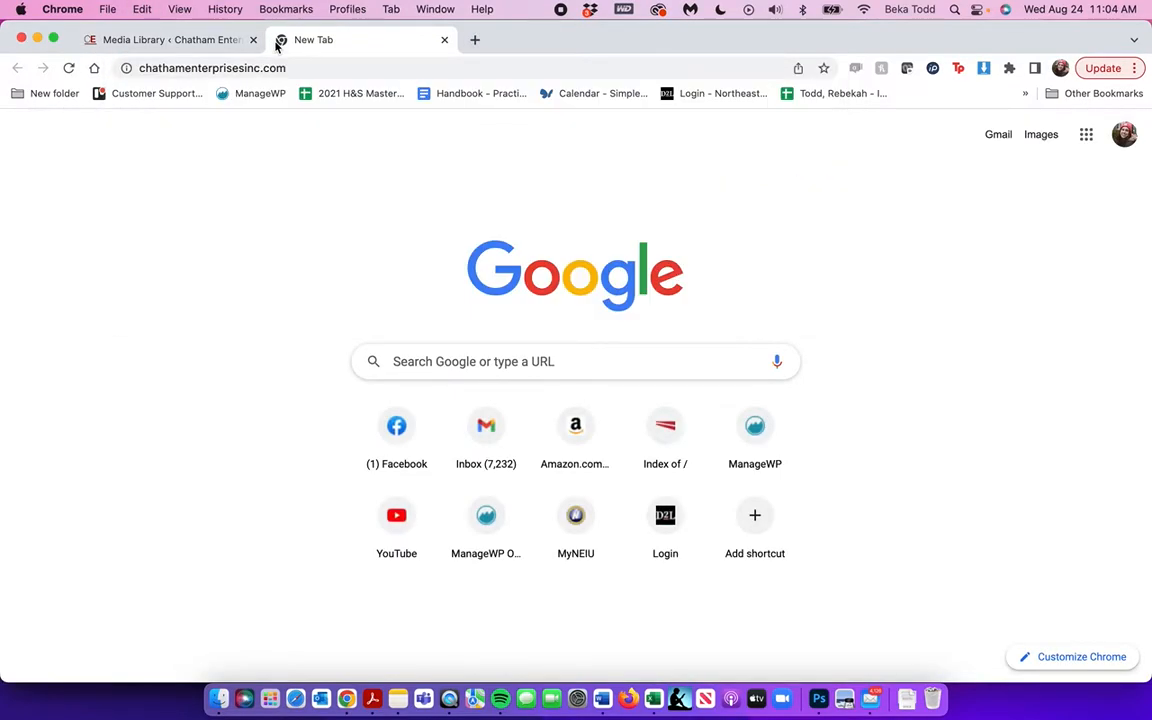
- Open the A-Frame Back-Combos page from the homepage and examine the captions on its gallery images
{"action": "scroll", "coordinate": [418, 396], "scroll_direction": "down", "scroll_amount": 3}
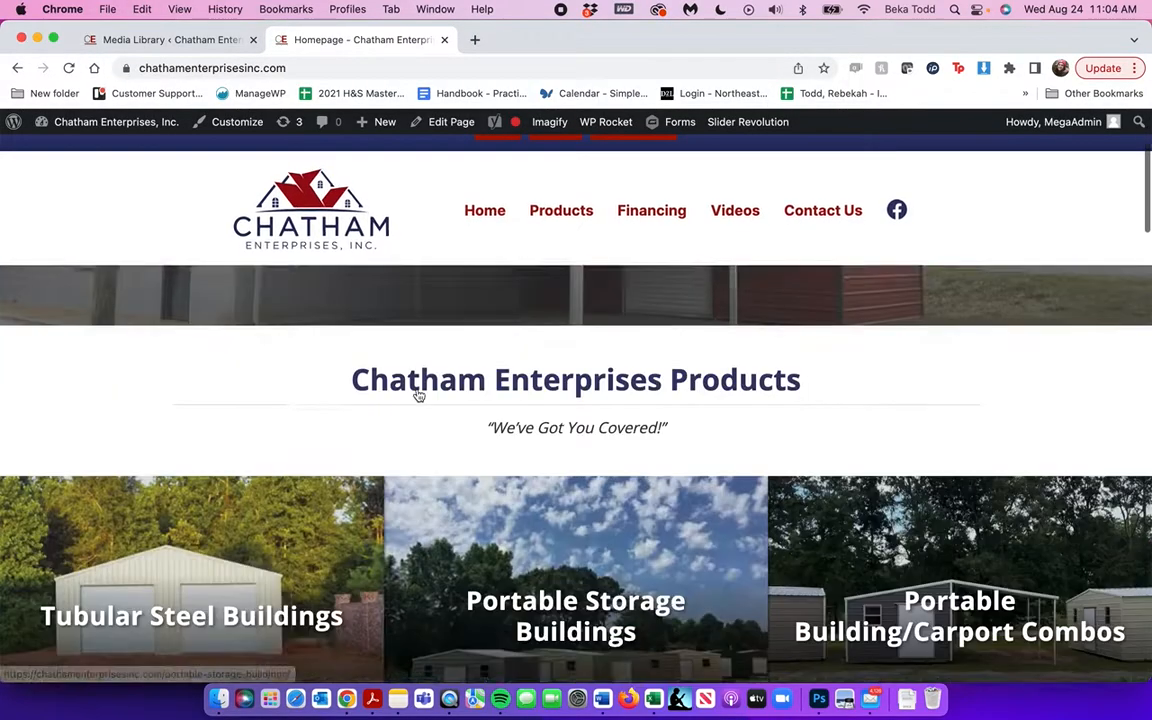
{"action": "scroll", "coordinate": [418, 396], "scroll_direction": "down", "scroll_amount": 5}
{"action": "left_click", "coordinate": [522, 419]}
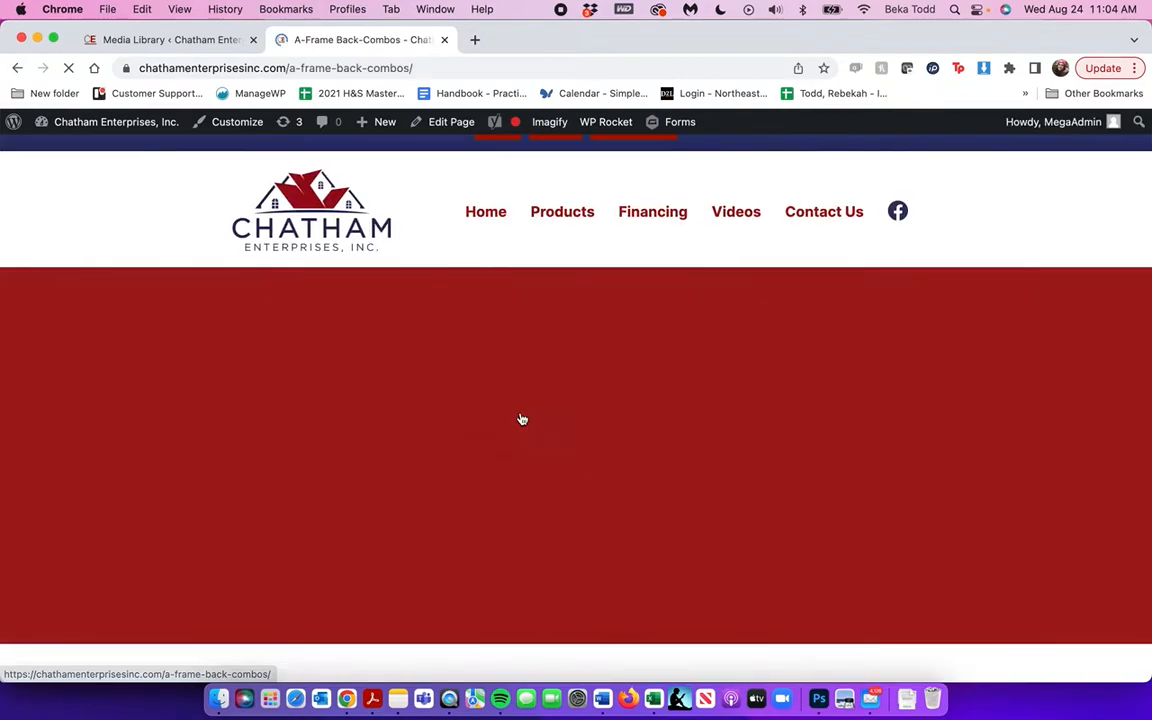
{"action": "scroll", "coordinate": [594, 394], "scroll_direction": "down", "scroll_amount": 5}
{"action": "scroll", "coordinate": [594, 396], "scroll_direction": "down", "scroll_amount": 1}
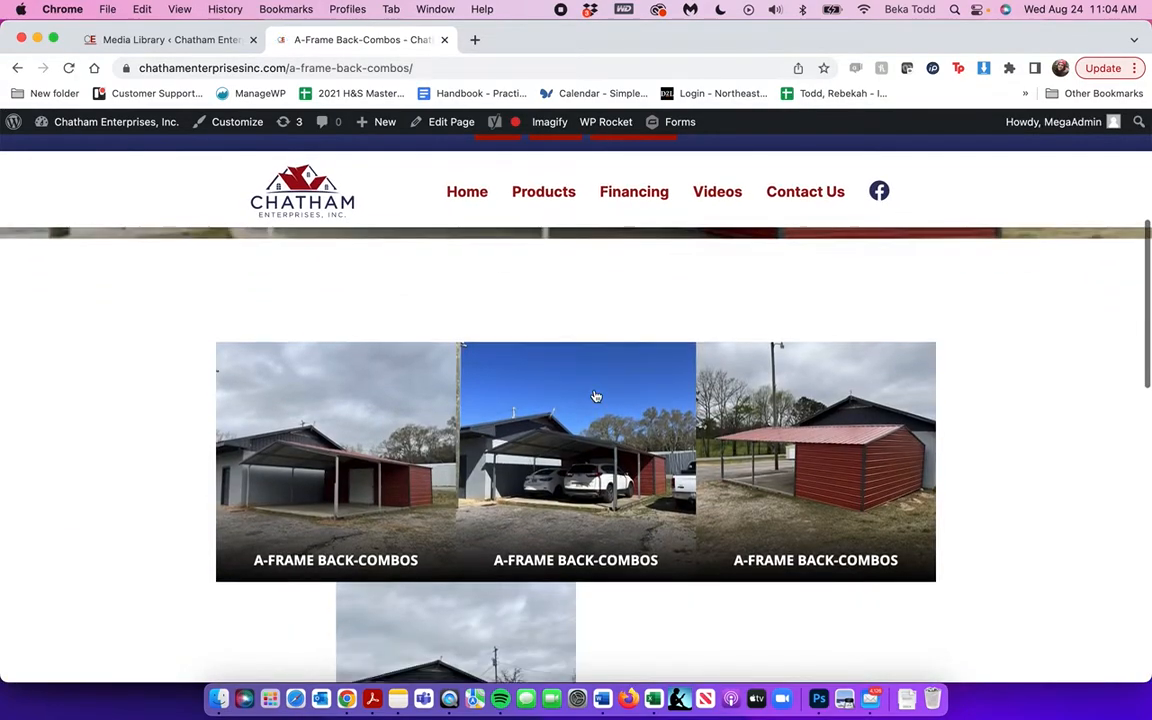
{"action": "scroll", "coordinate": [712, 404], "scroll_direction": "down", "scroll_amount": 2}
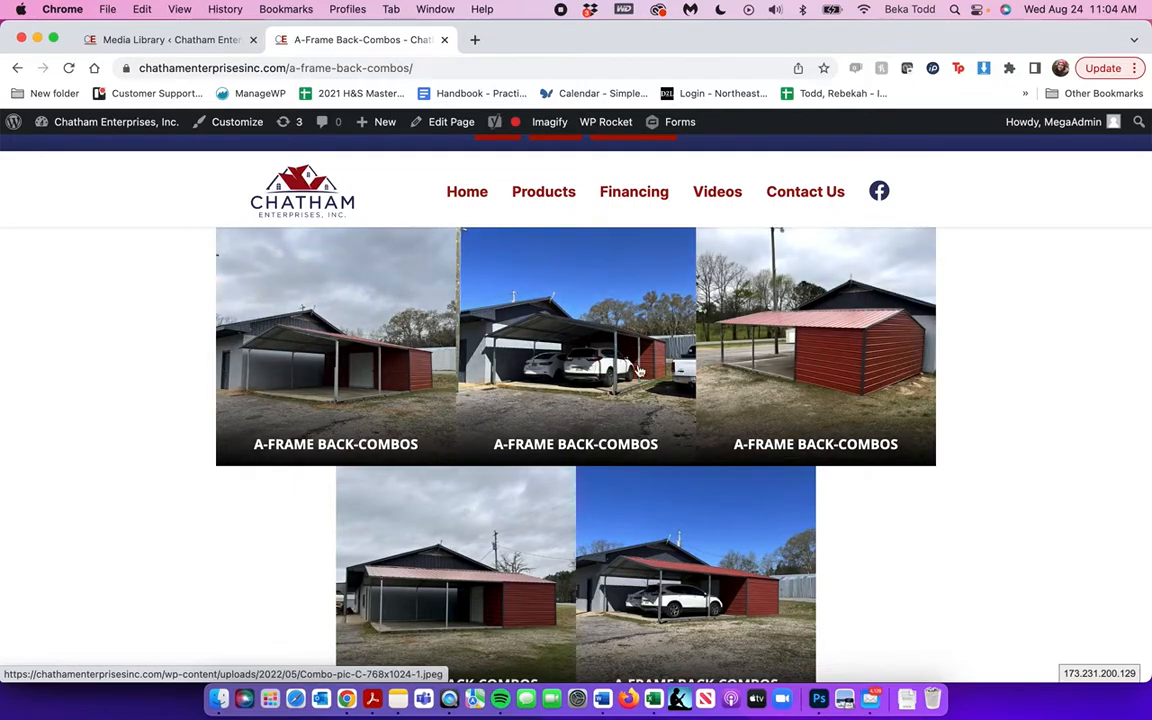
- Return to the Media Library, close the IMG-2044 details, and open image IMG-3652 with its caption text selected
{"action": "left_click", "coordinate": [155, 40]}
{"action": "left_click", "coordinate": [895, 420]}
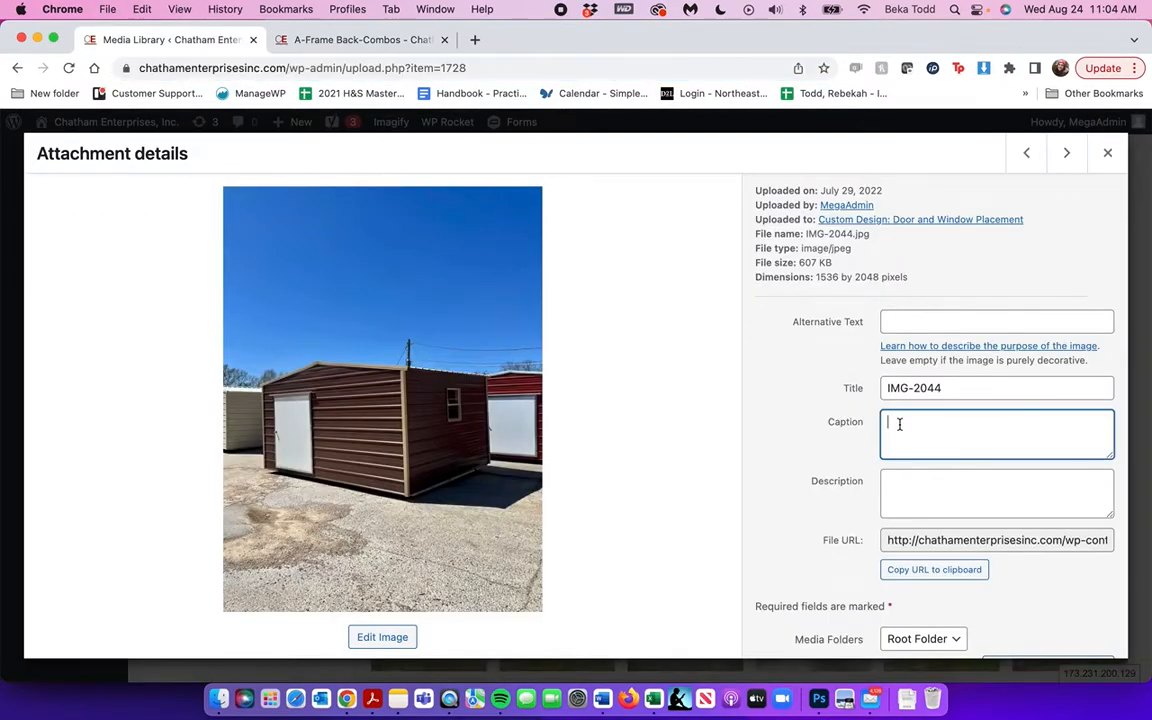
{"action": "left_click", "coordinate": [1107, 152]}
{"action": "scroll", "coordinate": [641, 335], "scroll_direction": "up", "scroll_amount": 3}
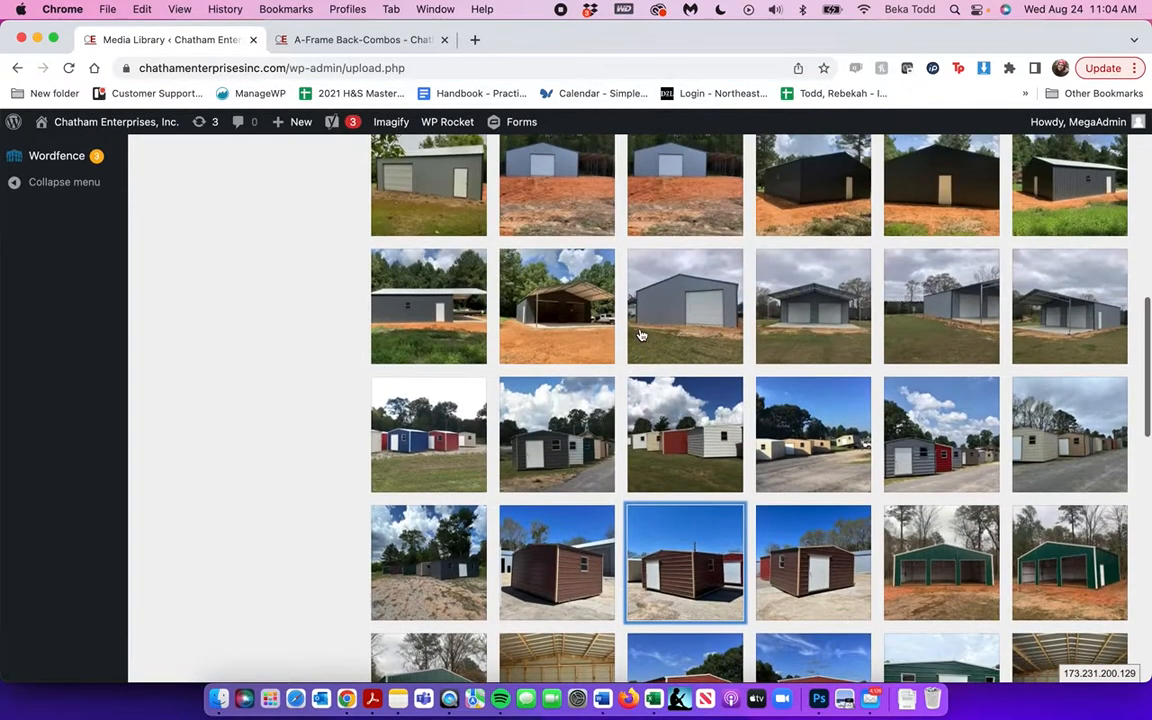
{"action": "left_click", "coordinate": [575, 303]}
{"action": "triple_click", "coordinate": [988, 463]}
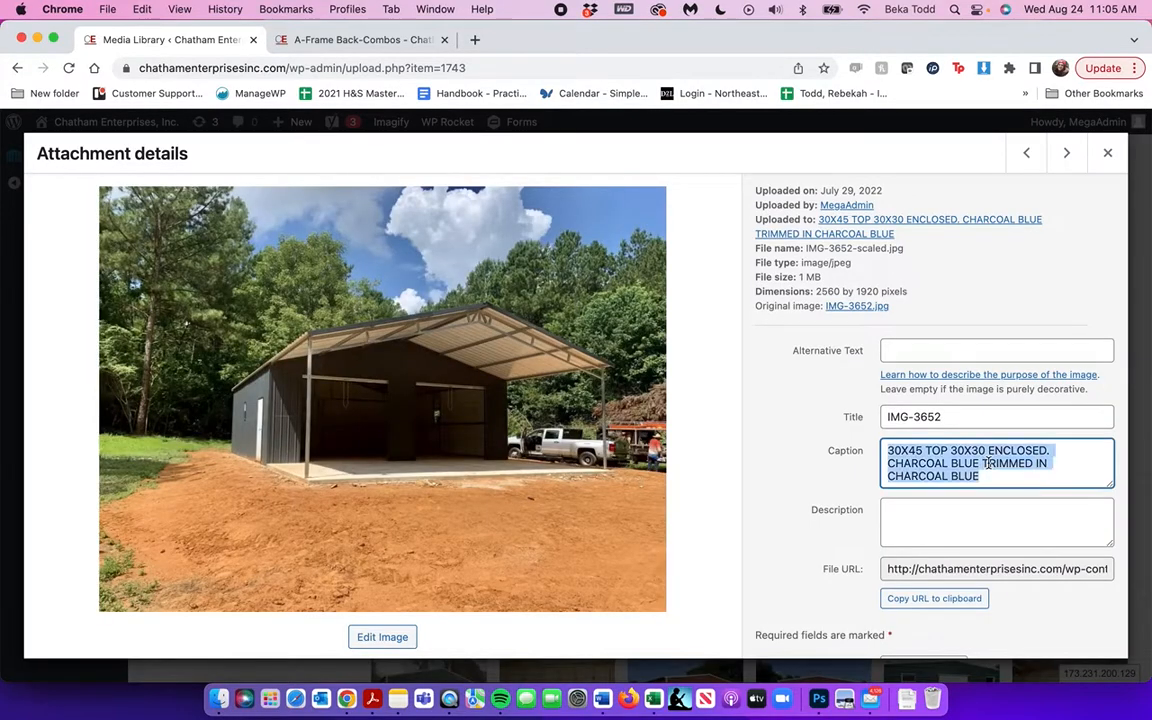
- Compare the IMG-3652 caption with the gallery captions on the live A-Frame Back-Combos page and close the image's details
{"action": "left_click", "coordinate": [300, 40]}
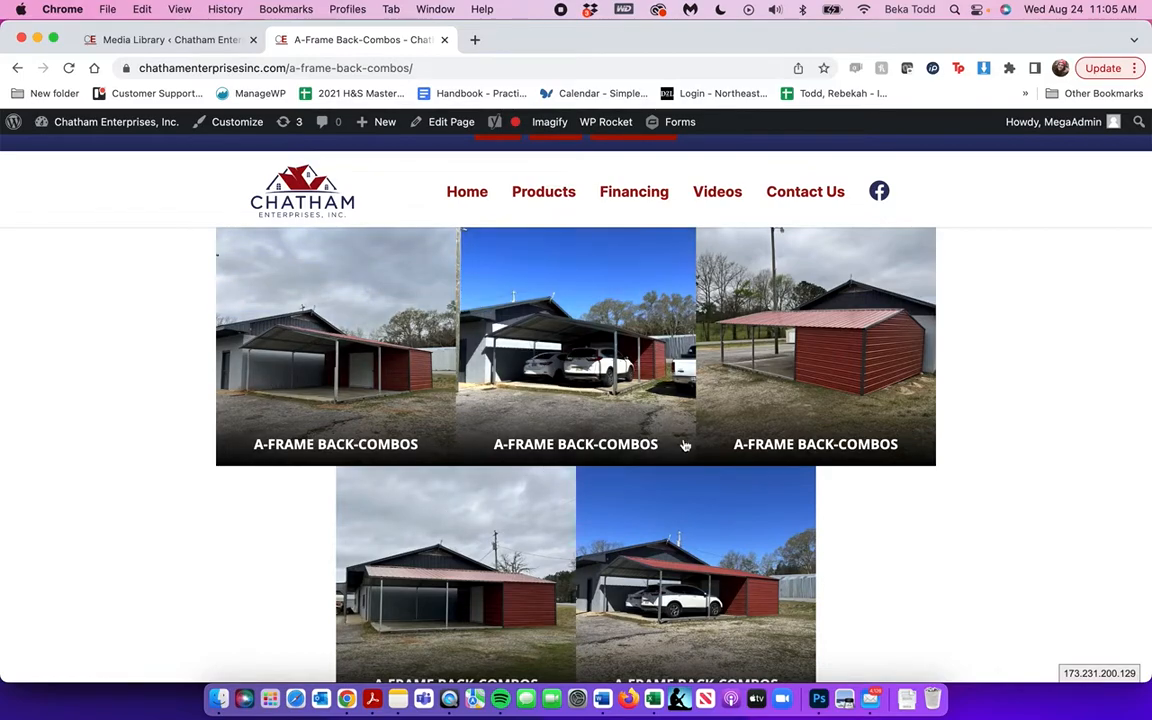
{"action": "left_click", "coordinate": [160, 40]}
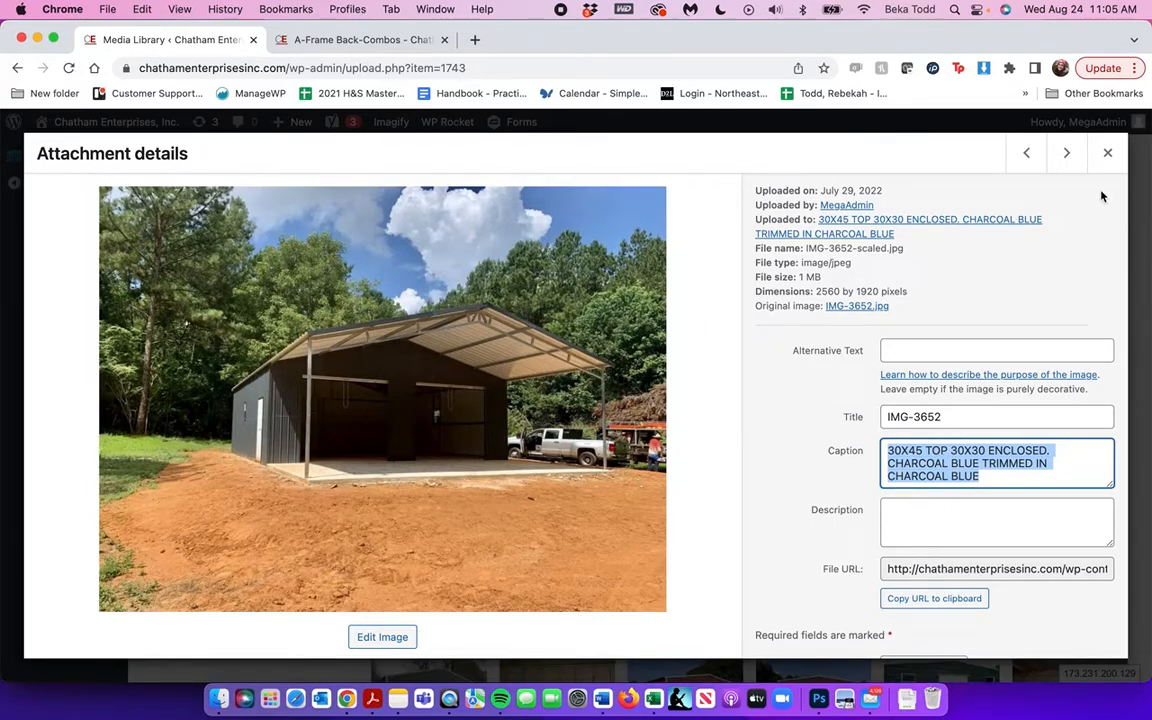
{"action": "left_click", "coordinate": [1107, 152]}
- Open the attachment details of image IMG_2413 from the Media Library and select its caption text
{"action": "scroll", "coordinate": [601, 371], "scroll_direction": "up", "scroll_amount": 5}
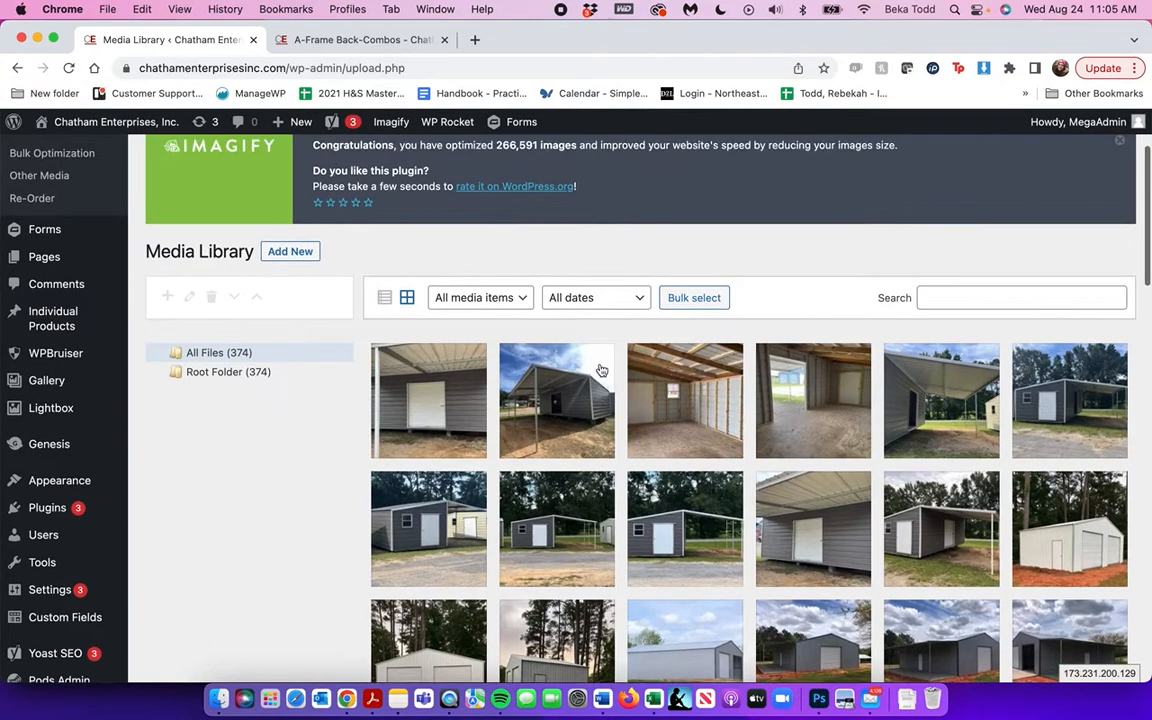
{"action": "scroll", "coordinate": [576, 570], "scroll_direction": "down", "scroll_amount": 3}
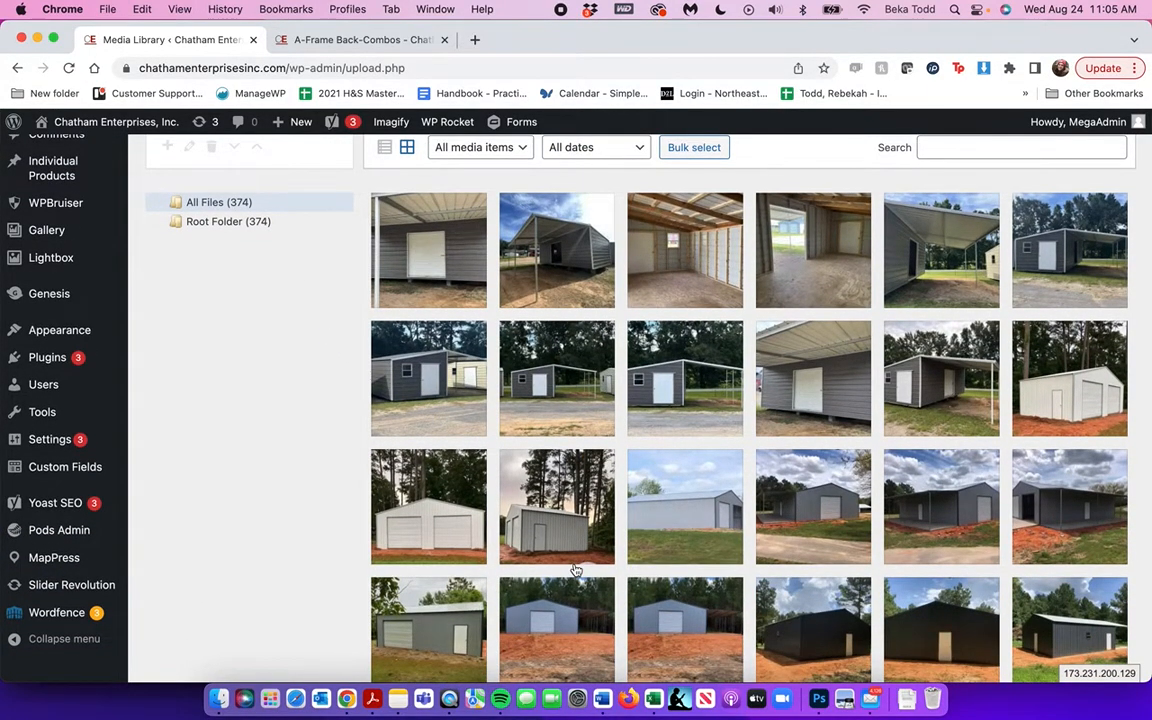
{"action": "left_click", "coordinate": [458, 333]}
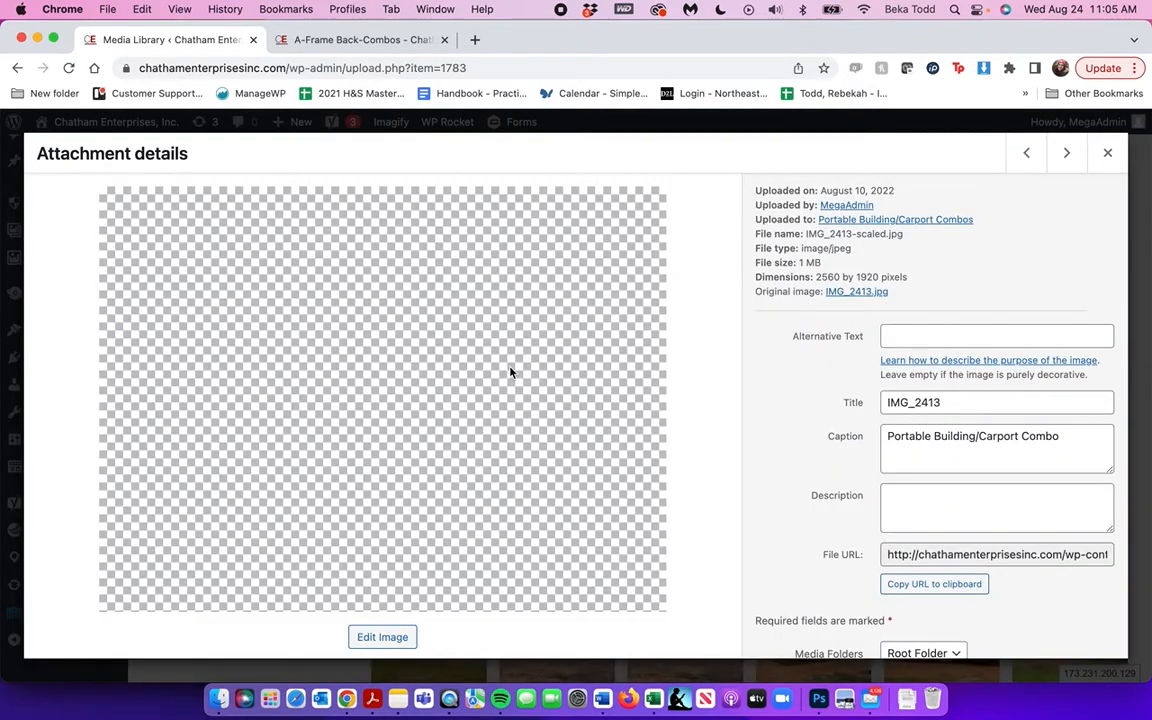
{"action": "triple_click", "coordinate": [952, 437]}
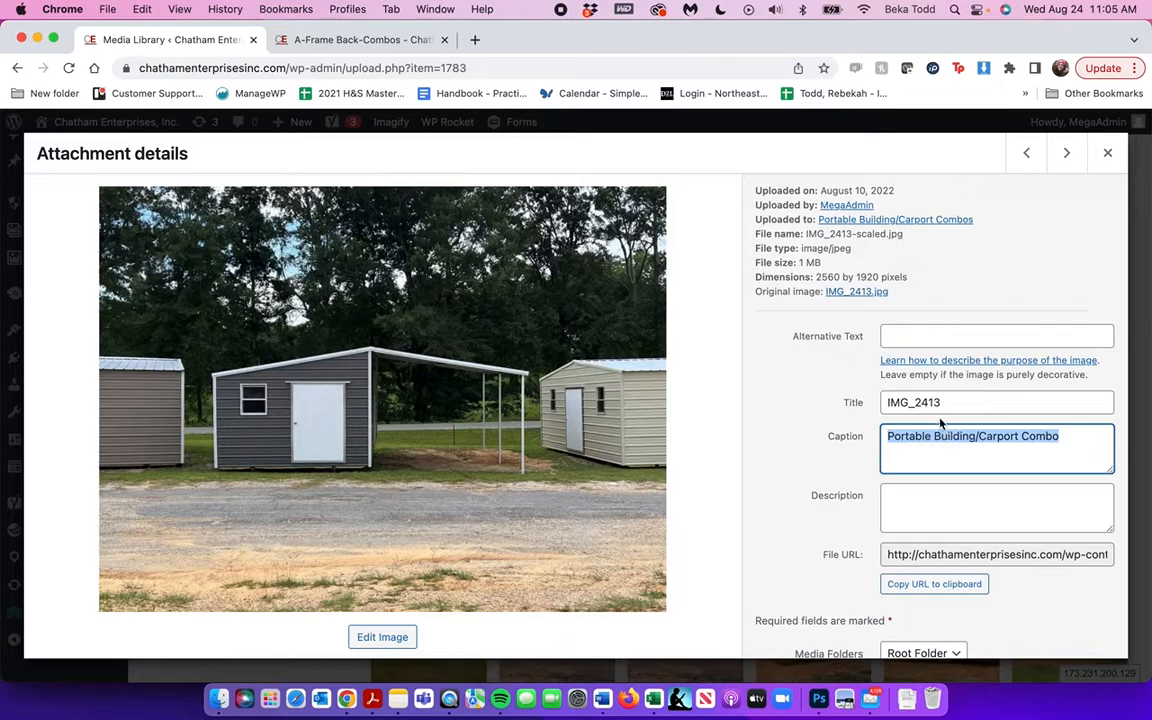
- Copy the image's title, close its details, and search the Media Library for IMG_2413
{"action": "triple_click", "coordinate": [935, 403]}
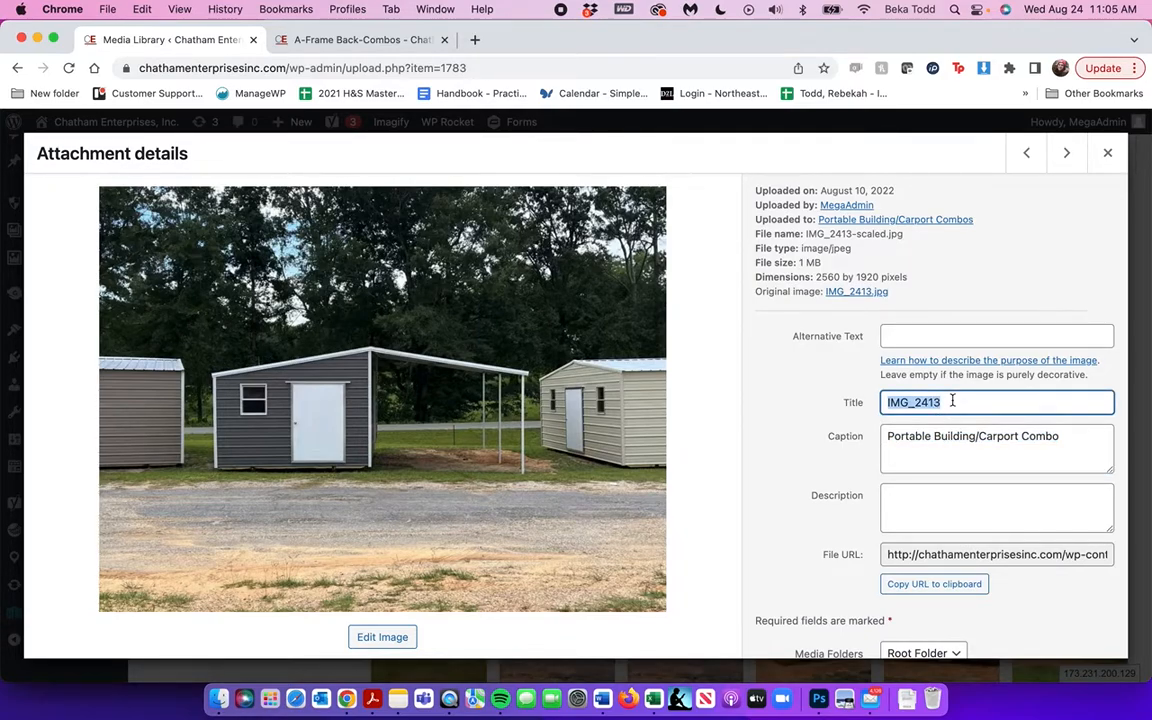
{"action": "left_click", "coordinate": [1107, 153]}
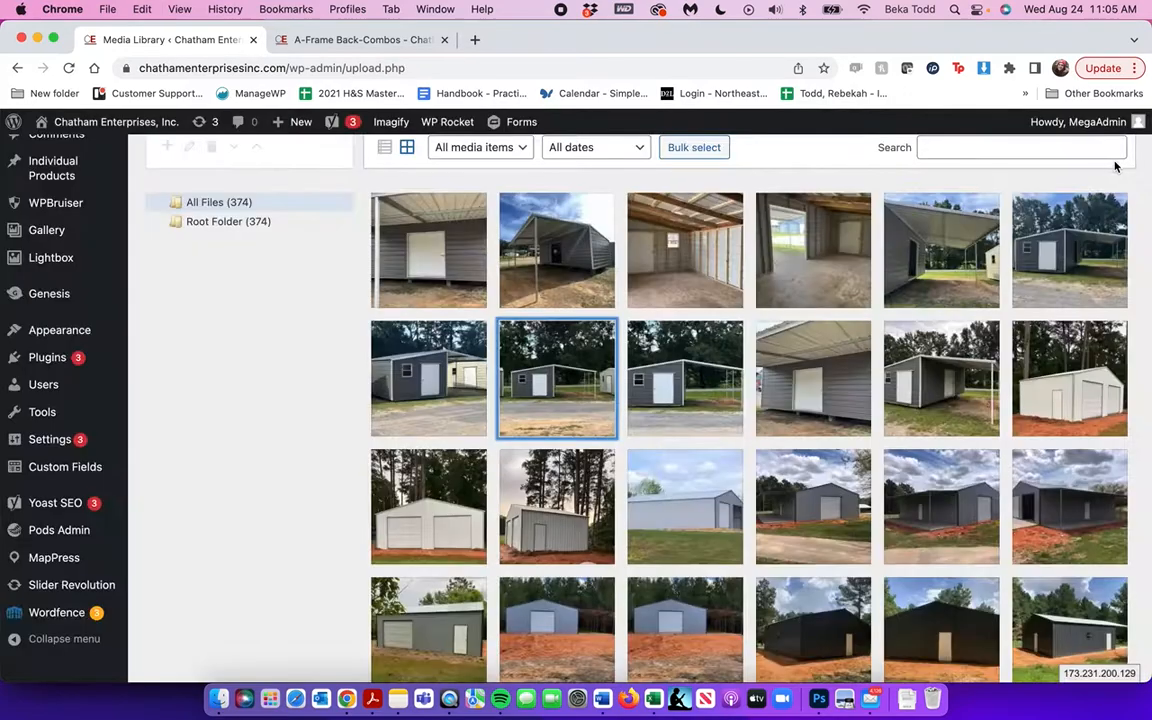
{"action": "scroll", "coordinate": [1023, 220], "scroll_direction": "up", "scroll_amount": 2}
{"action": "left_click", "coordinate": [1018, 214]}
{"action": "key", "text": "super+v"}
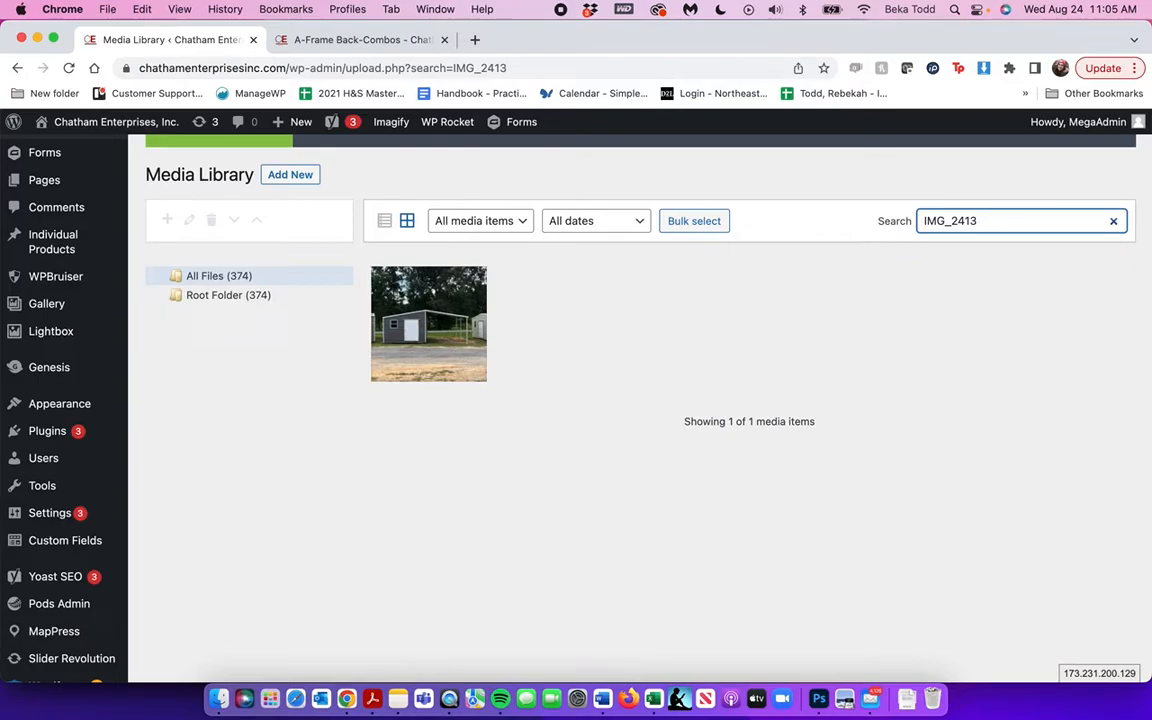
- Open the image found by the search, examine its caption and remaining attachment details, and close it
{"action": "left_click", "coordinate": [424, 288]}
{"action": "triple_click", "coordinate": [938, 452]}
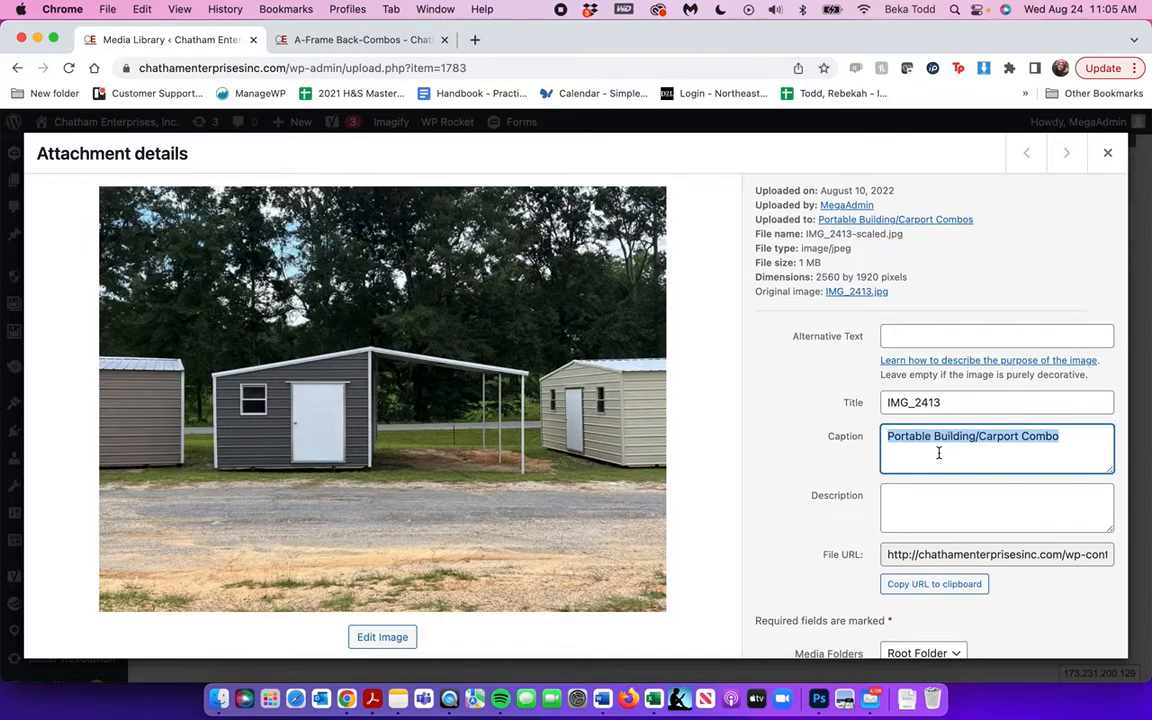
{"action": "scroll", "coordinate": [938, 452], "scroll_direction": "down", "scroll_amount": 3}
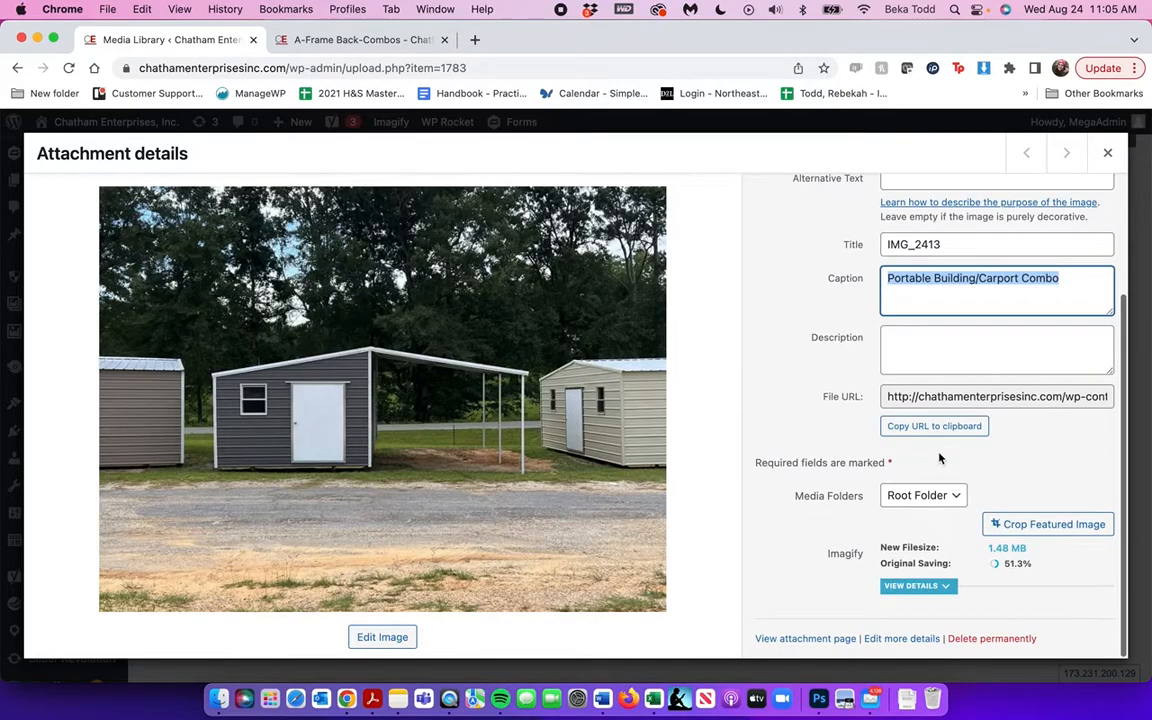
{"action": "scroll", "coordinate": [940, 458], "scroll_direction": "up", "scroll_amount": 3}
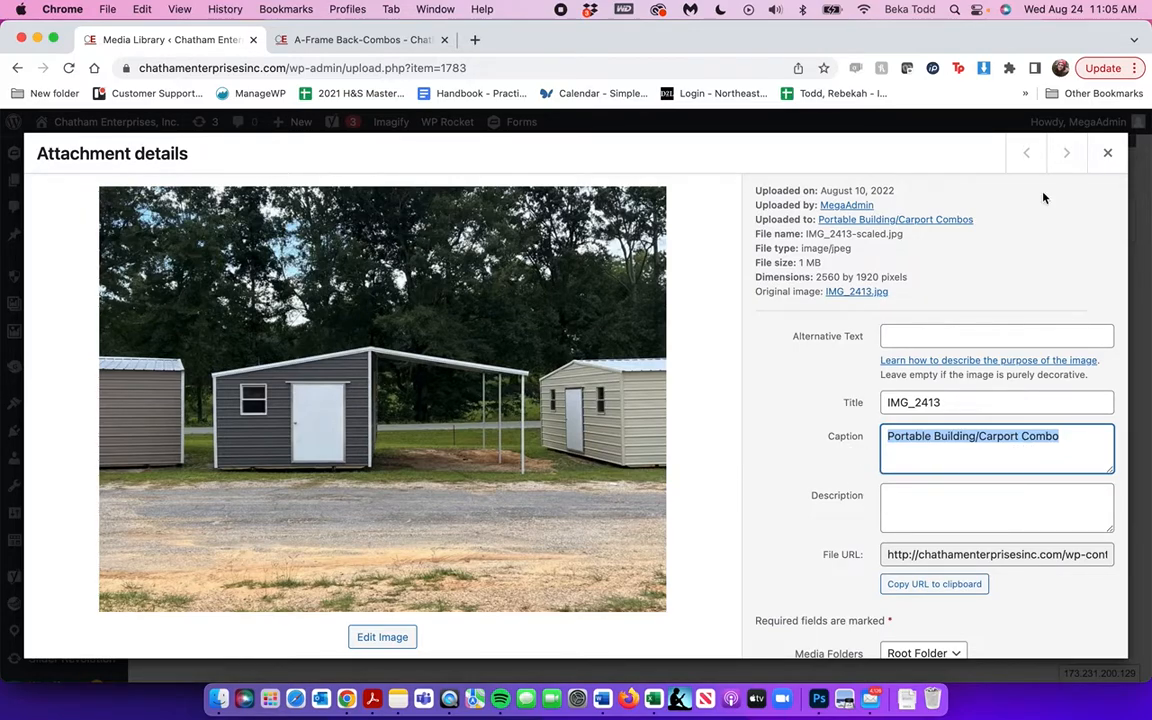
{"action": "left_click", "coordinate": [1108, 153]}
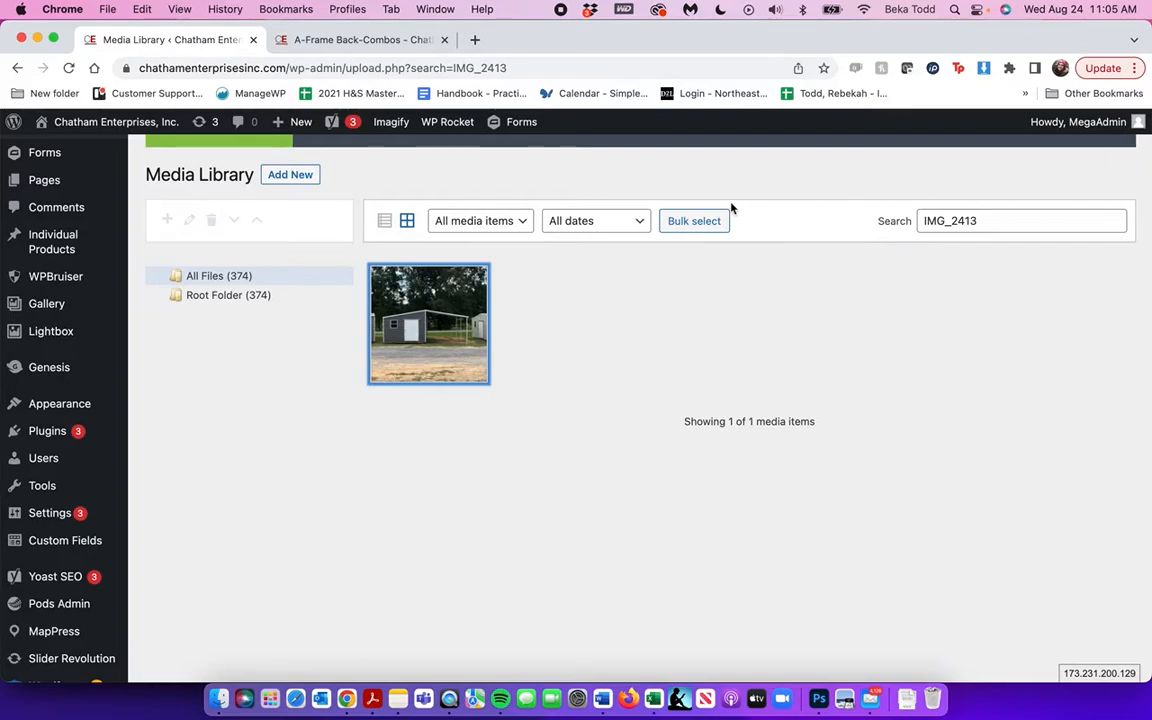
- Clear the media search, examine the title and caption fields of image IMG-2394, and close its details
{"action": "left_click", "coordinate": [1115, 221]}
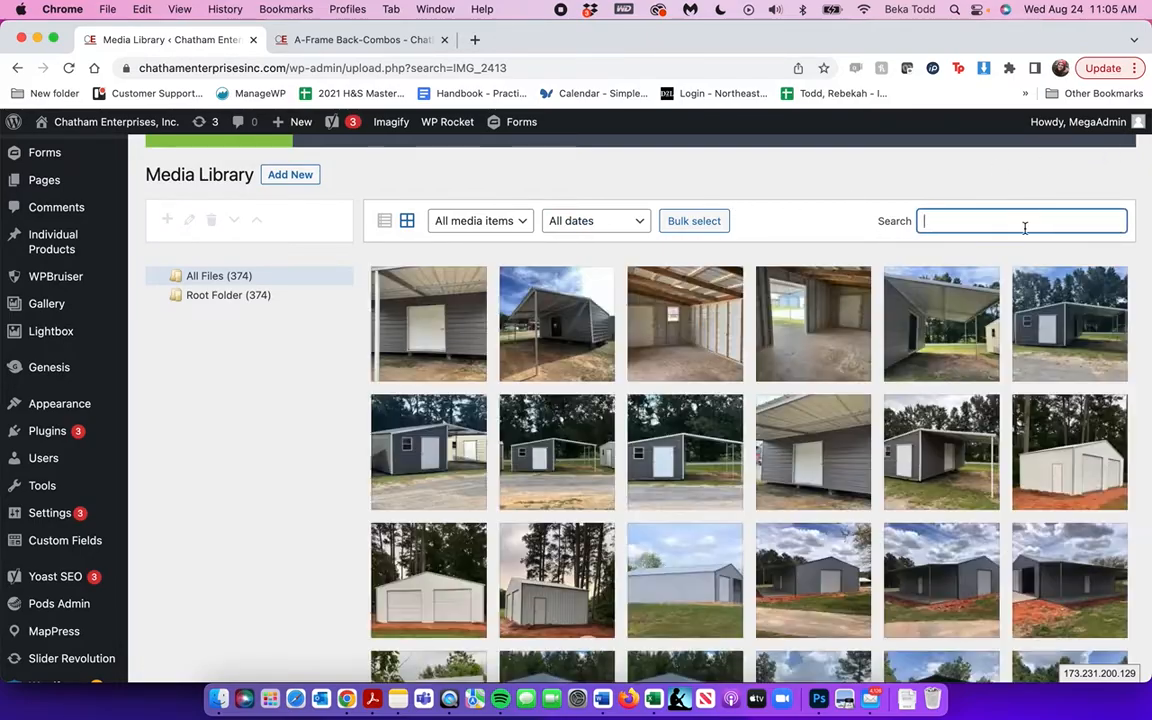
{"action": "left_click", "coordinate": [934, 325]}
{"action": "triple_click", "coordinate": [951, 405]}
{"action": "left_click", "coordinate": [939, 446]}
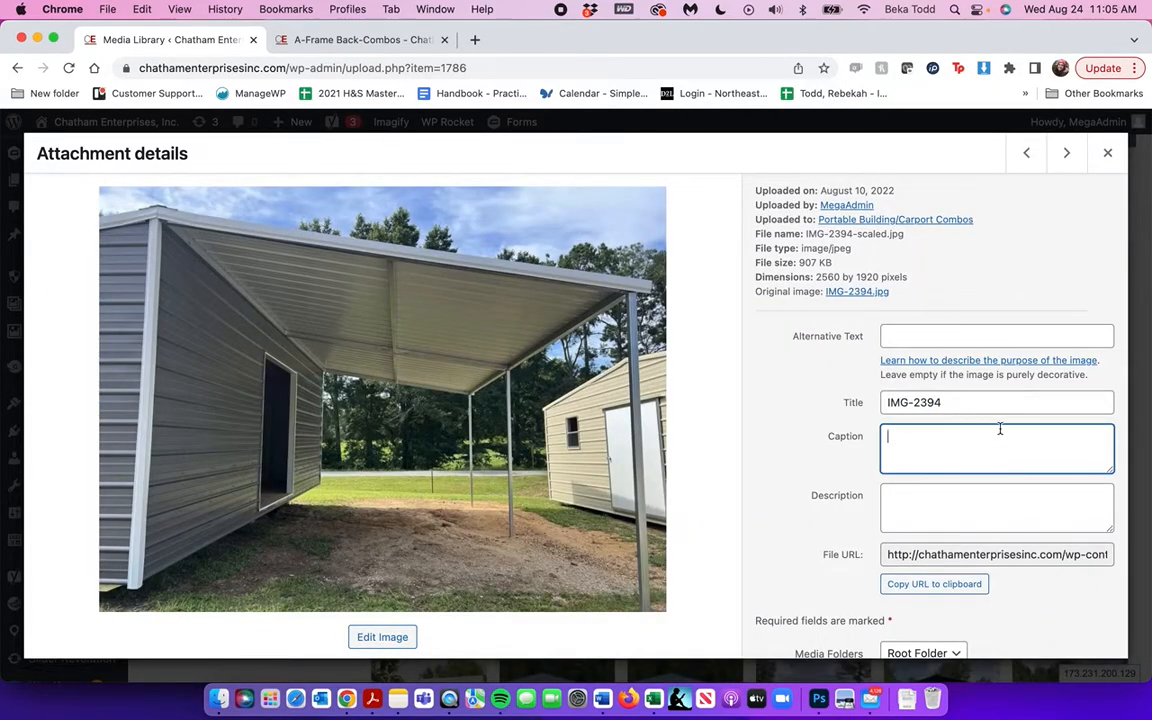
{"action": "left_click", "coordinate": [1107, 153]}
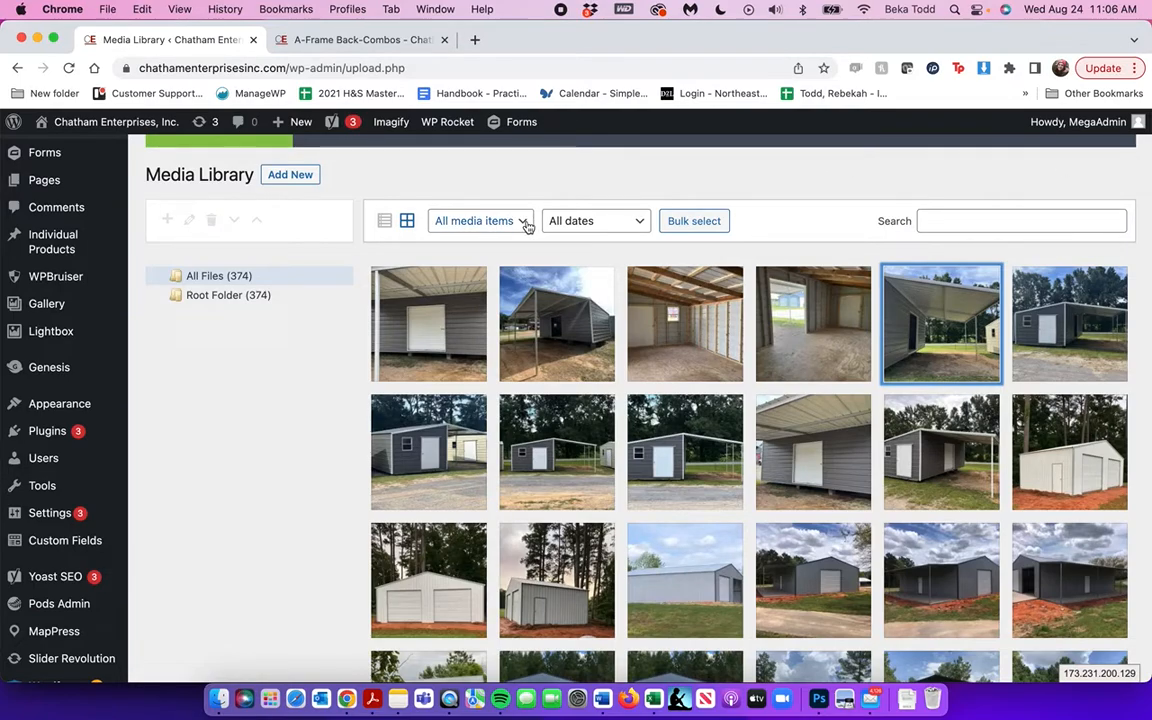
- Examine the month options of the Media Library's date filter, leaving it set to All dates
{"action": "left_click", "coordinate": [580, 222]}
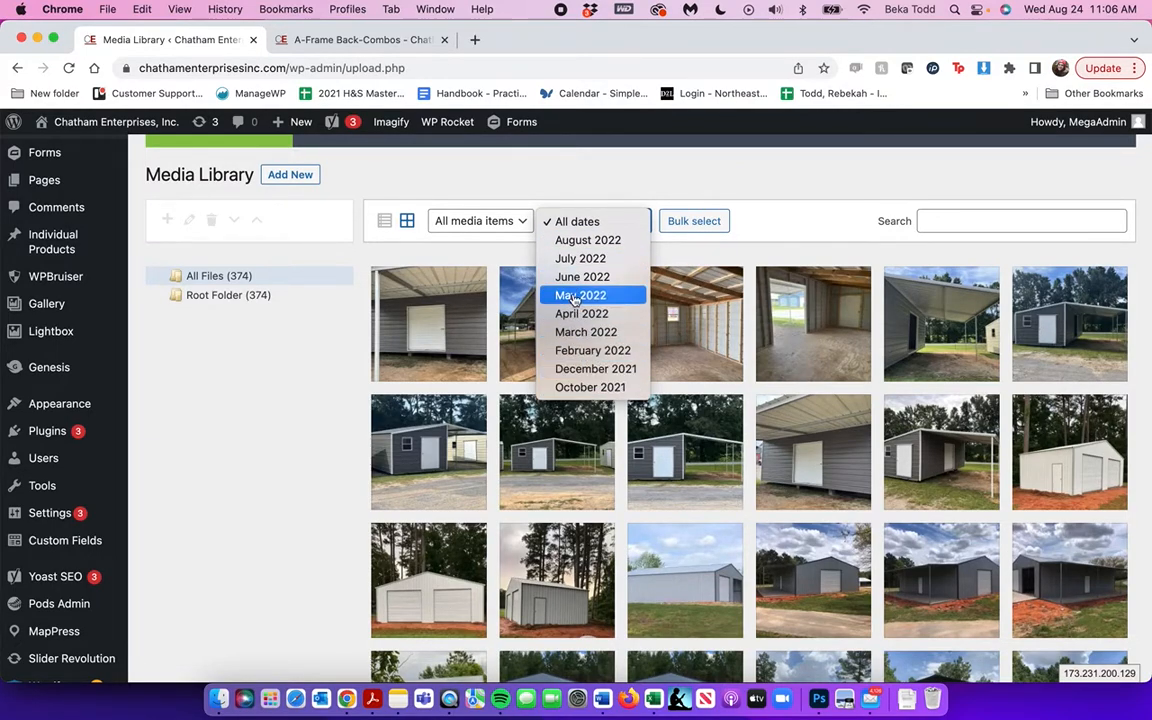
{"action": "left_click", "coordinate": [632, 199]}
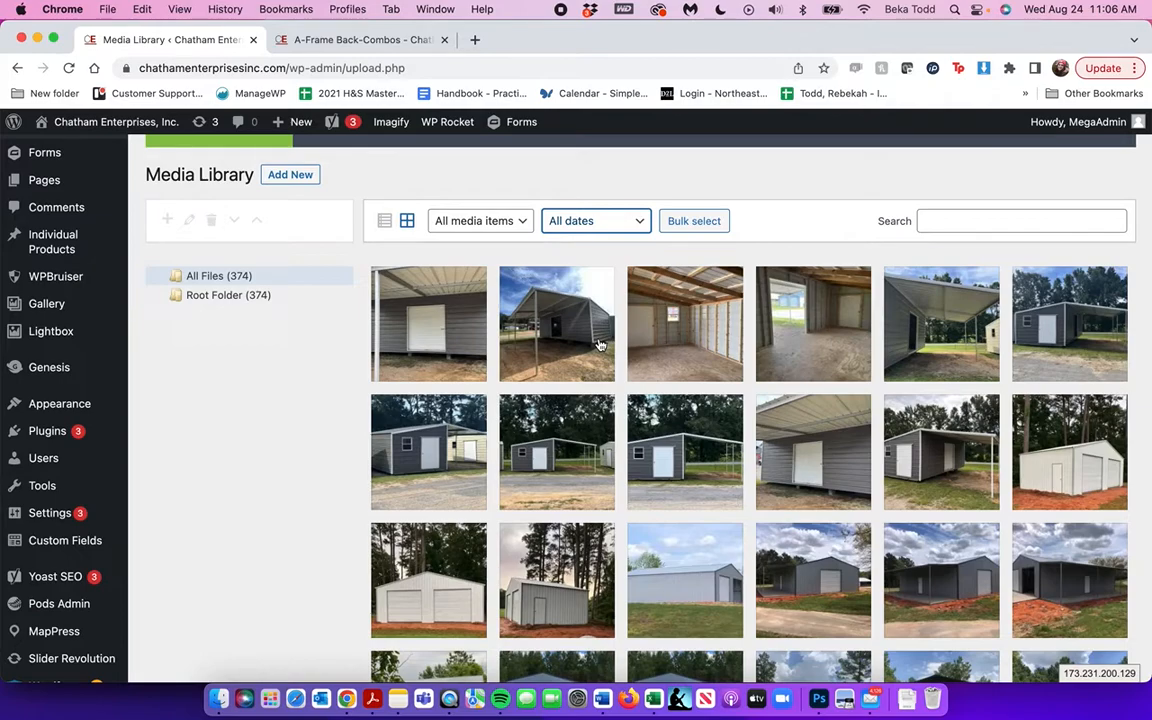
{"action": "left_click", "coordinate": [640, 221]}
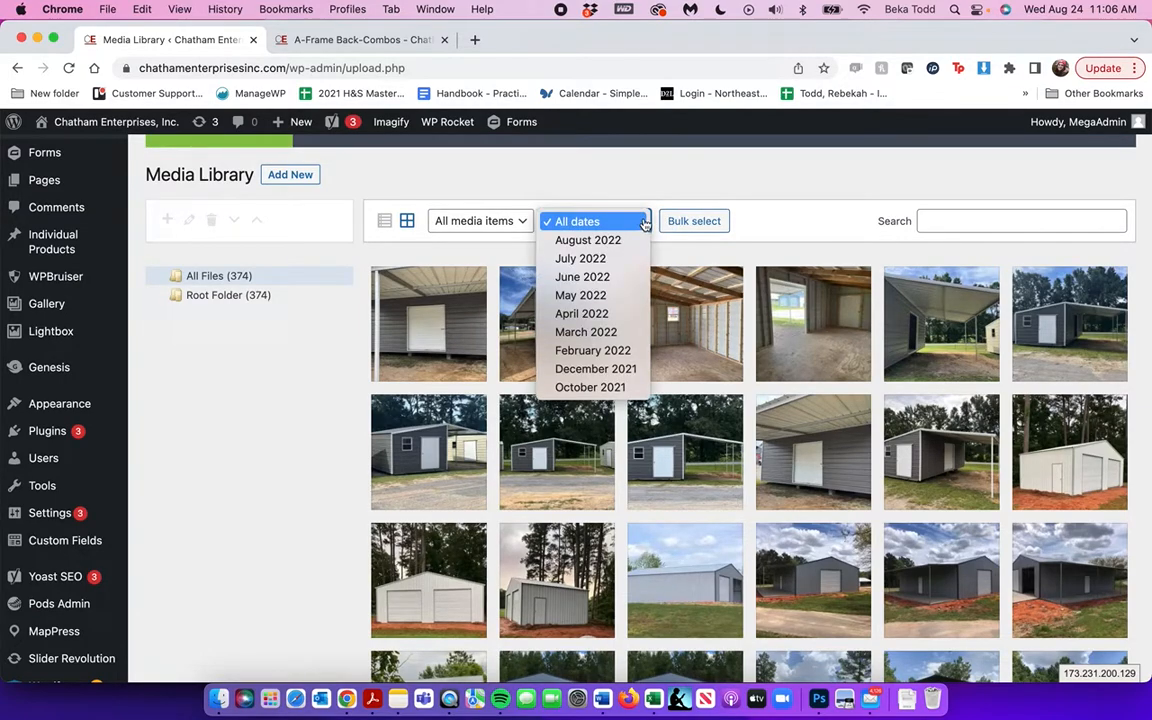
{"action": "left_click", "coordinate": [660, 191]}
- Open the Media Library's upload area for adding new files
{"action": "scroll", "coordinate": [660, 191], "scroll_direction": "up", "scroll_amount": 3}
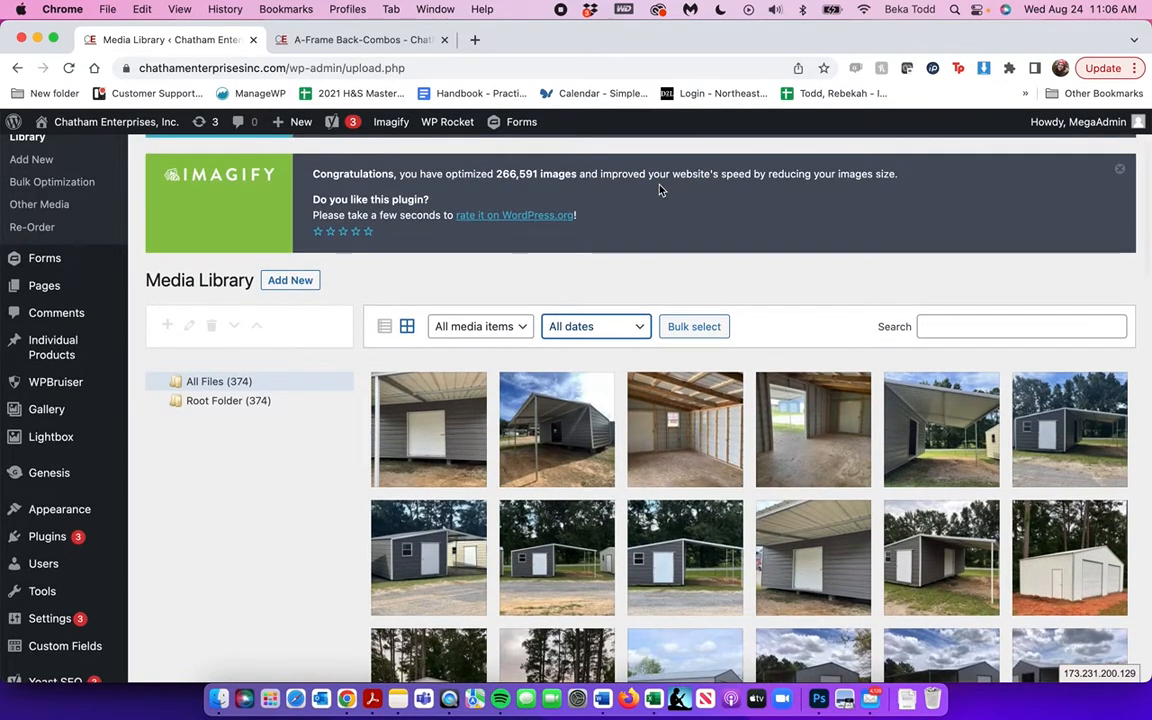
{"action": "scroll", "coordinate": [660, 190], "scroll_direction": "up", "scroll_amount": 3}
{"action": "scroll", "coordinate": [660, 193], "scroll_direction": "down", "scroll_amount": 2}
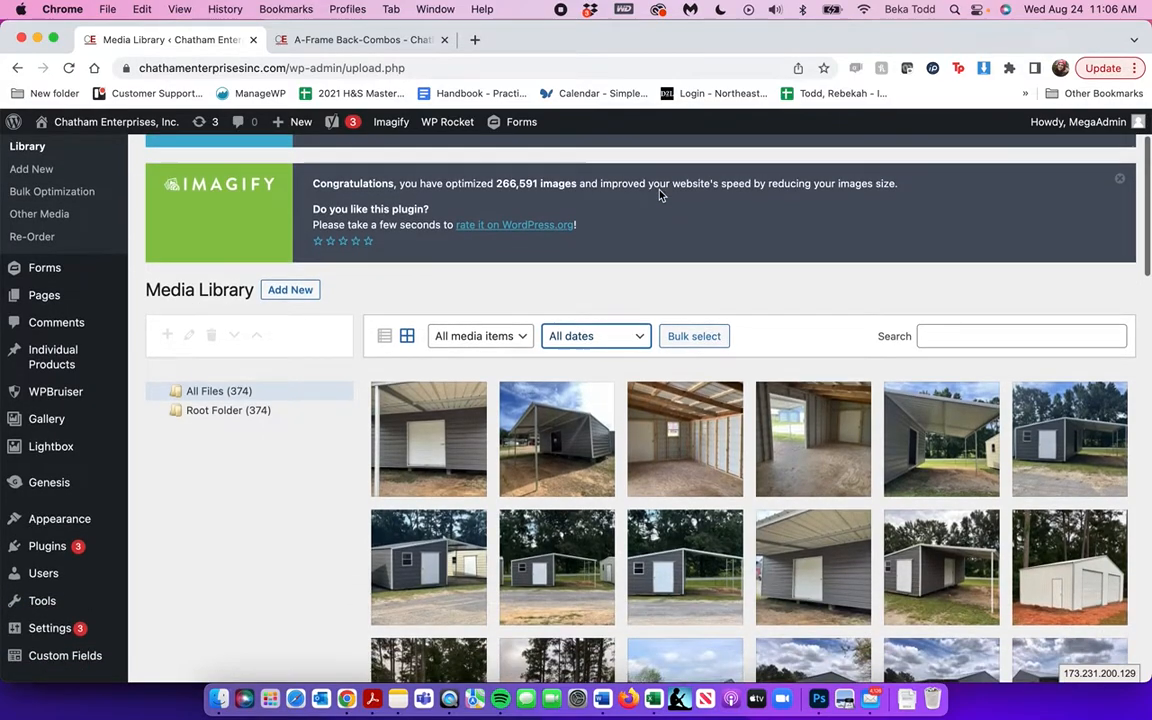
{"action": "left_click", "coordinate": [310, 298]}
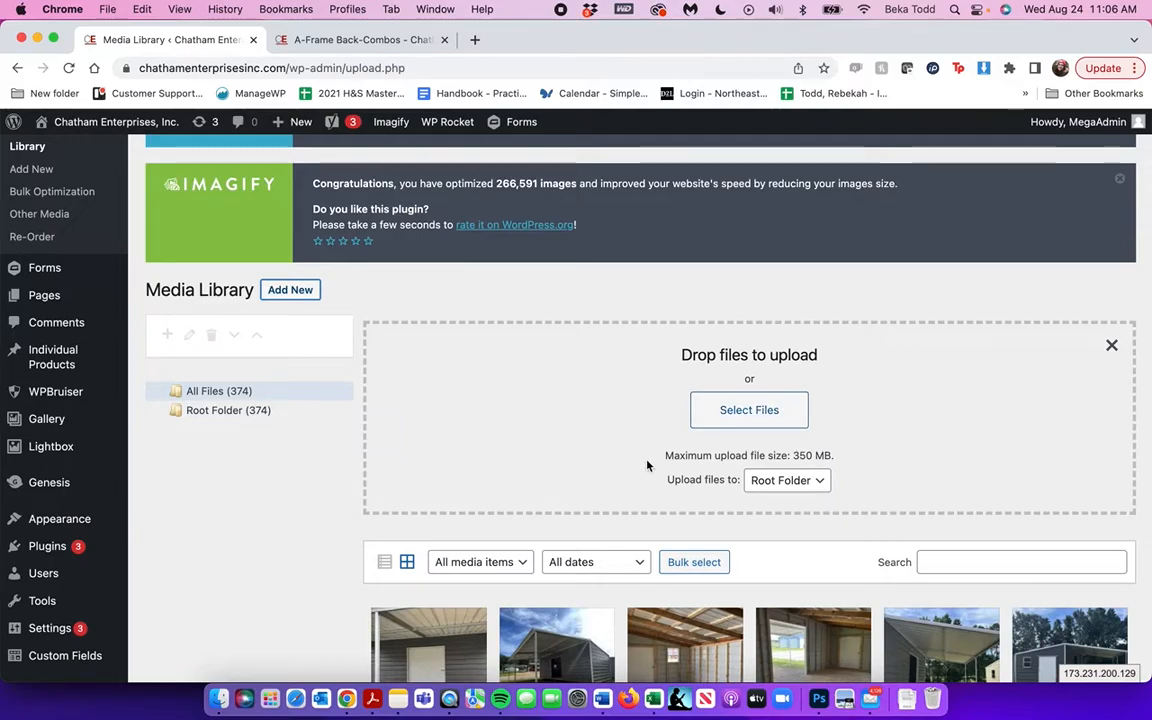
- Open image IMG-2398 in the image editor, examine the crop, rotate, flip and scale options, and close it without changes
{"action": "scroll", "coordinate": [586, 371], "scroll_direction": "down", "scroll_amount": 2}
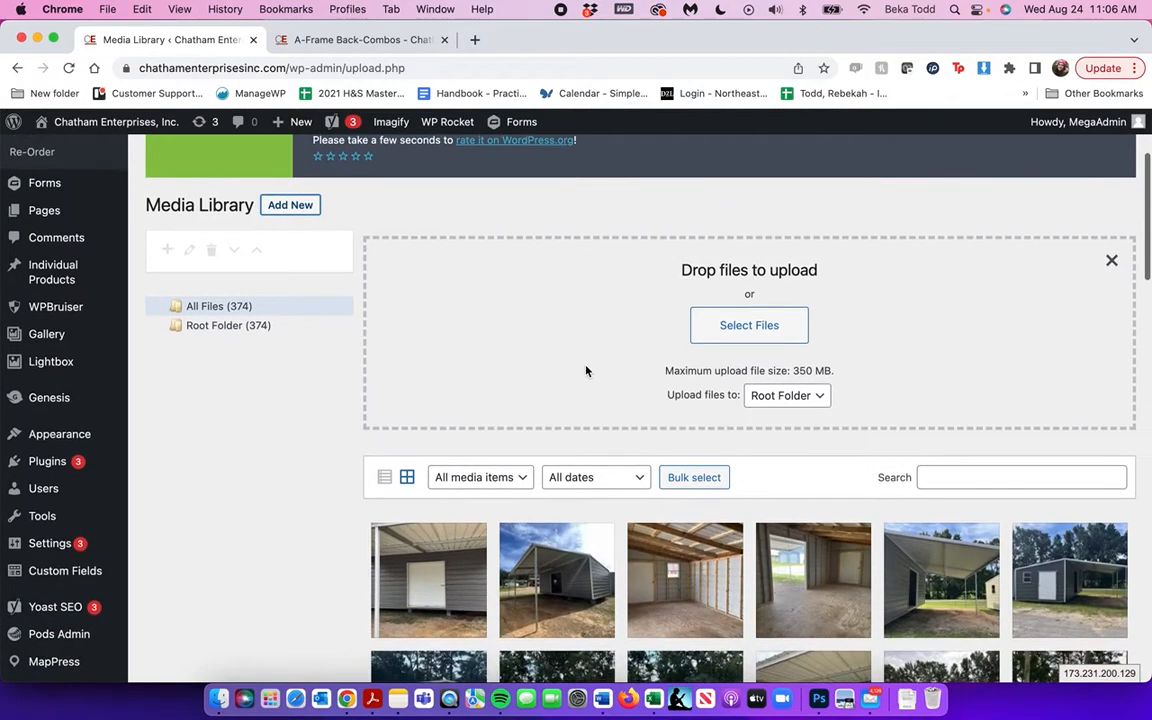
{"action": "scroll", "coordinate": [586, 371], "scroll_direction": "down", "scroll_amount": 5}
{"action": "left_click", "coordinate": [586, 371]}
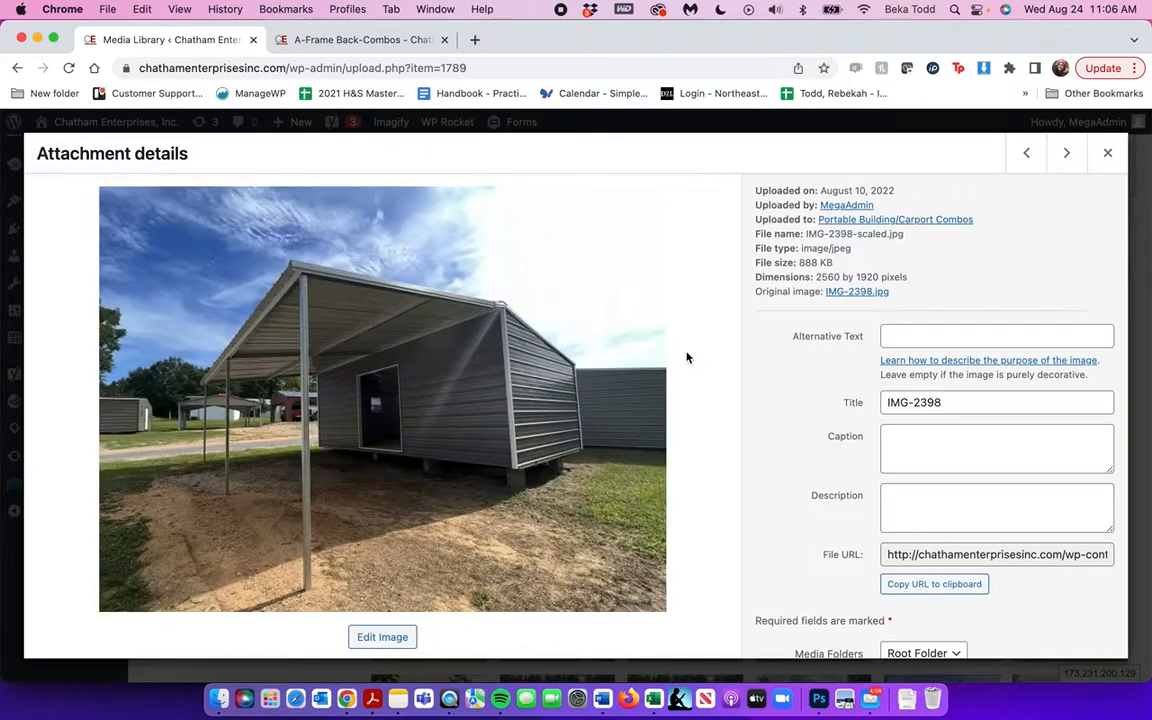
{"action": "left_click", "coordinate": [382, 638]}
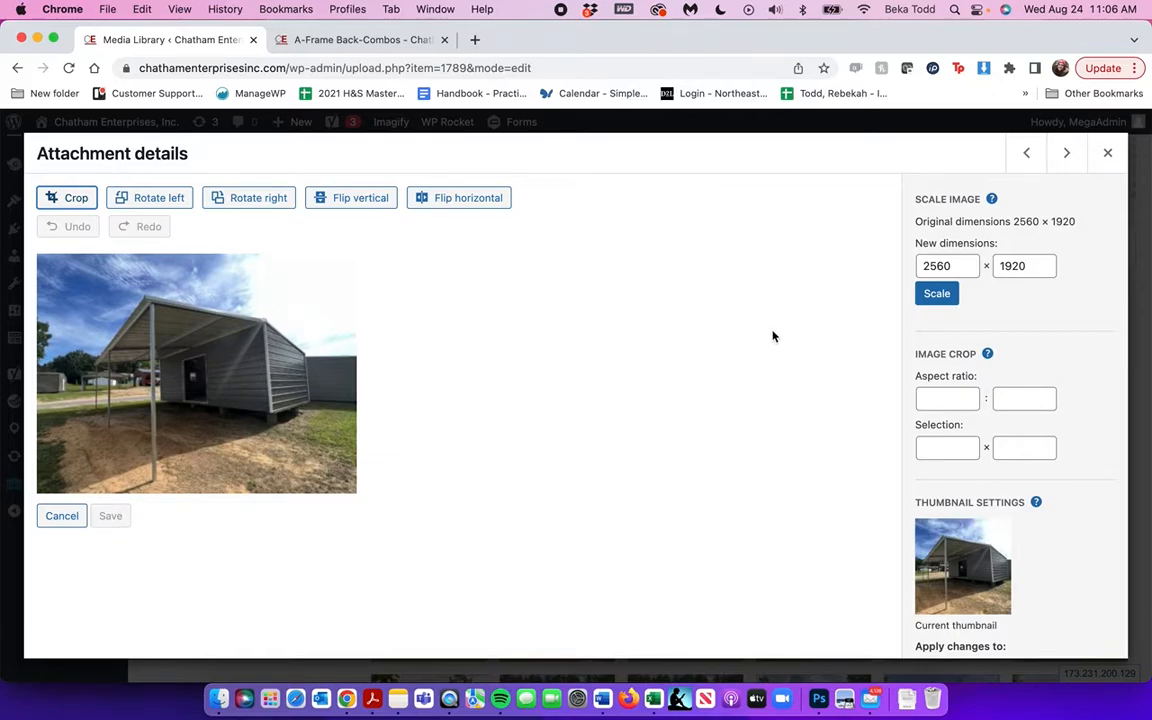
{"action": "left_click", "coordinate": [1107, 153]}
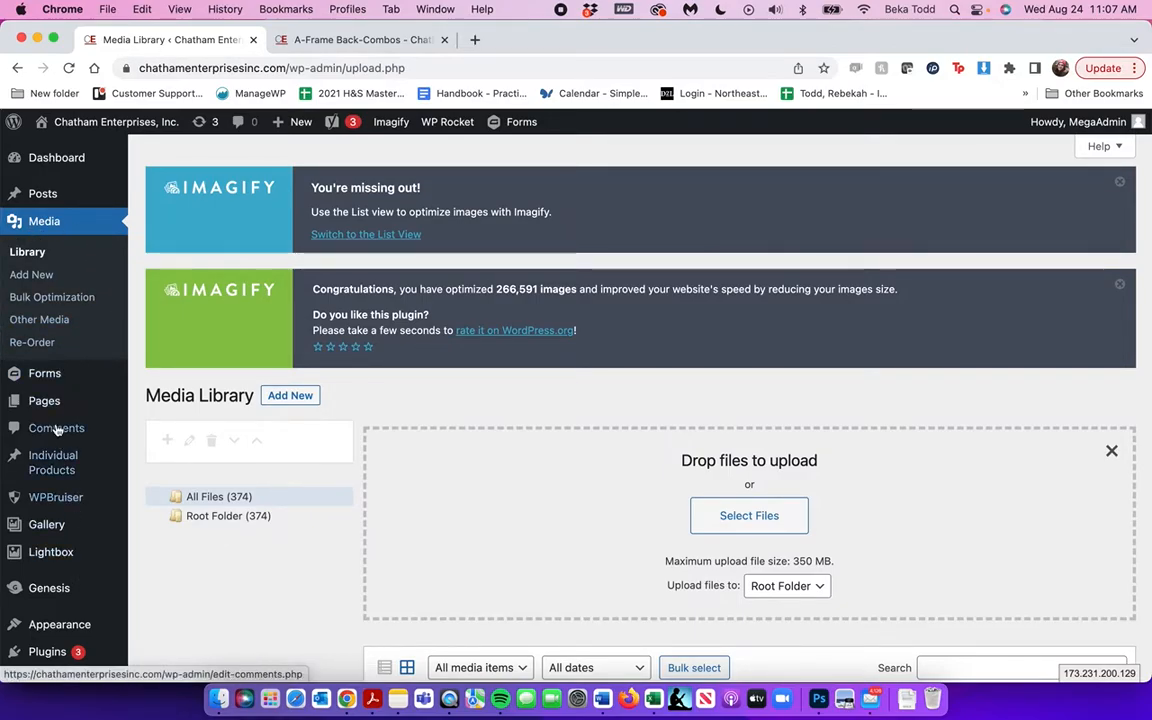
- Open the site's Forms list and view the contact form near the footer of the live A-Frame Back-Combos page
{"action": "mouse_move", "coordinate": [77, 372]}
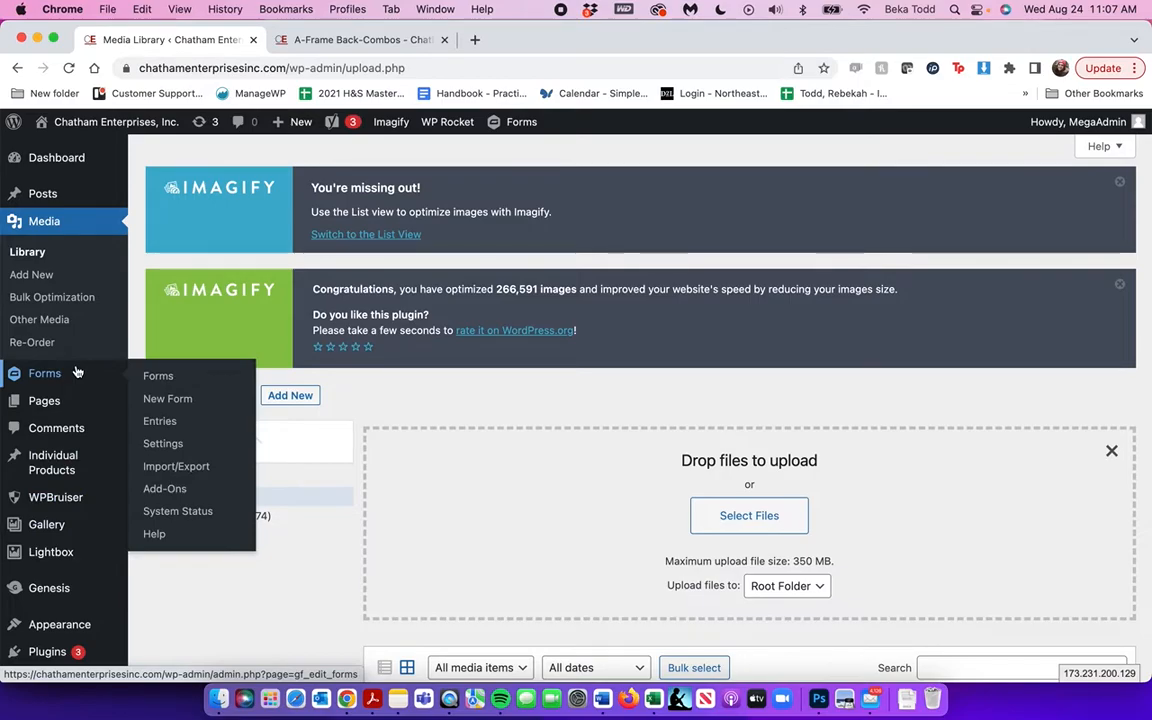
{"action": "left_click", "coordinate": [61, 375]}
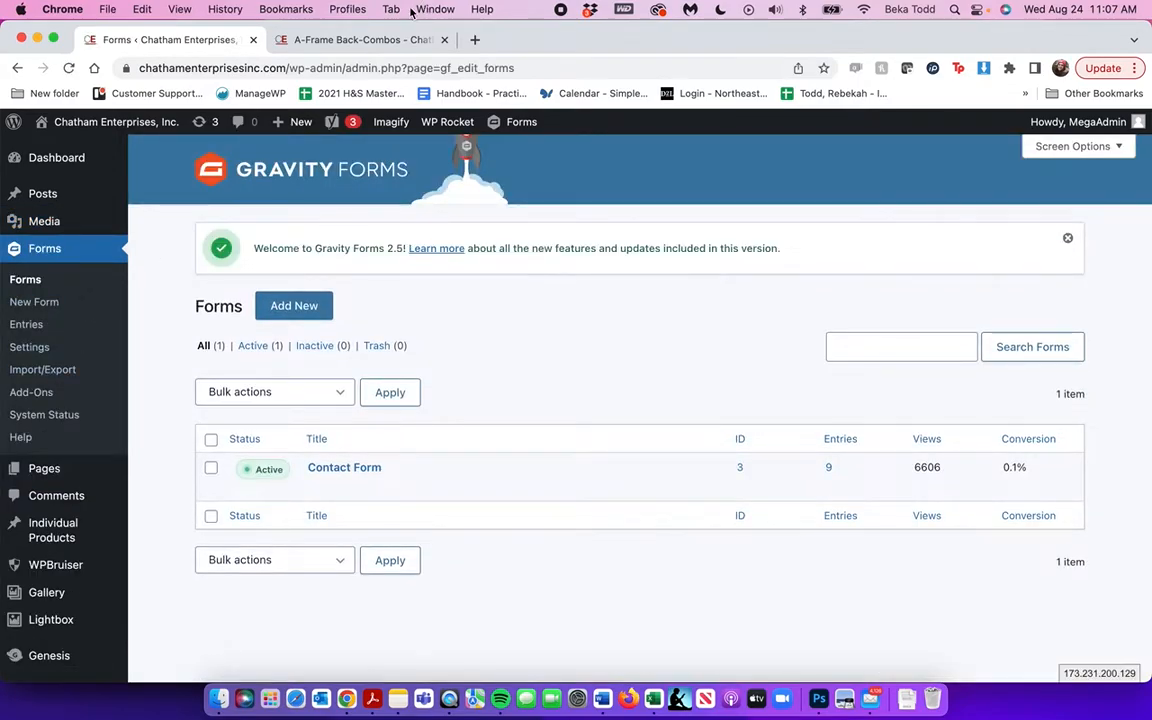
{"action": "left_click", "coordinate": [430, 42]}
{"action": "scroll", "coordinate": [504, 435], "scroll_direction": "down", "scroll_amount": 3}
{"action": "scroll", "coordinate": [504, 435], "scroll_direction": "down", "scroll_amount": 10}
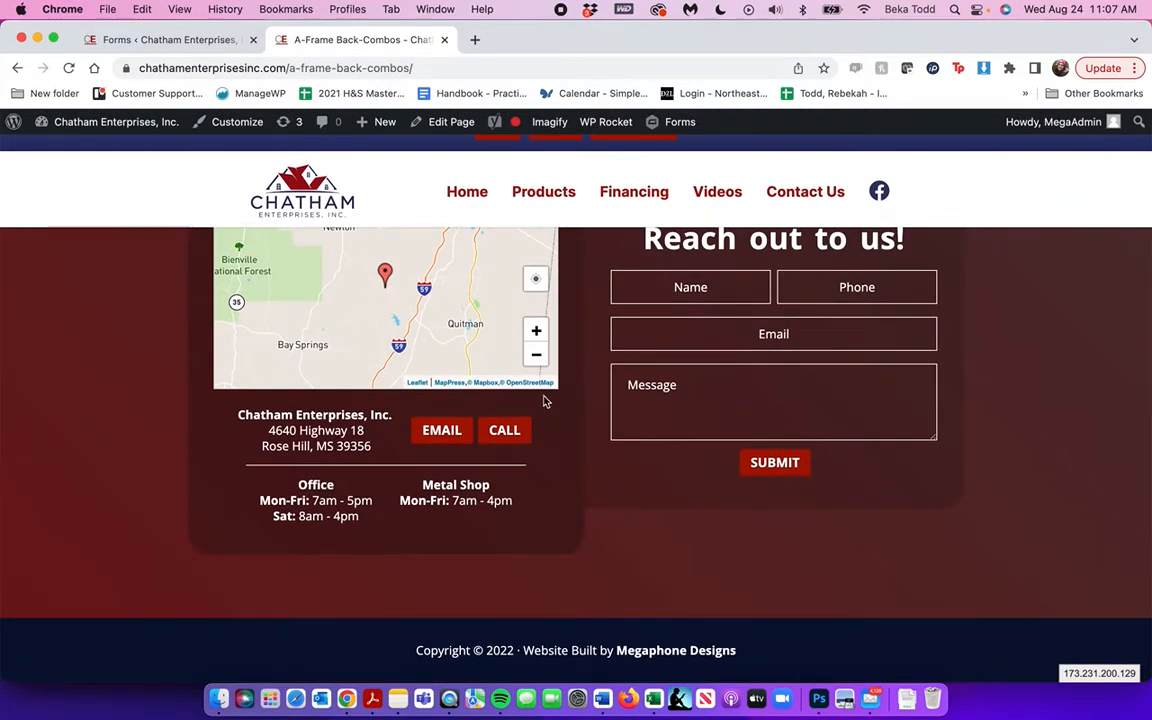
- Open the Contact Form in the form editor and compare its fields with the form on the live page
{"action": "left_click", "coordinate": [170, 40]}
{"action": "left_click", "coordinate": [355, 468]}
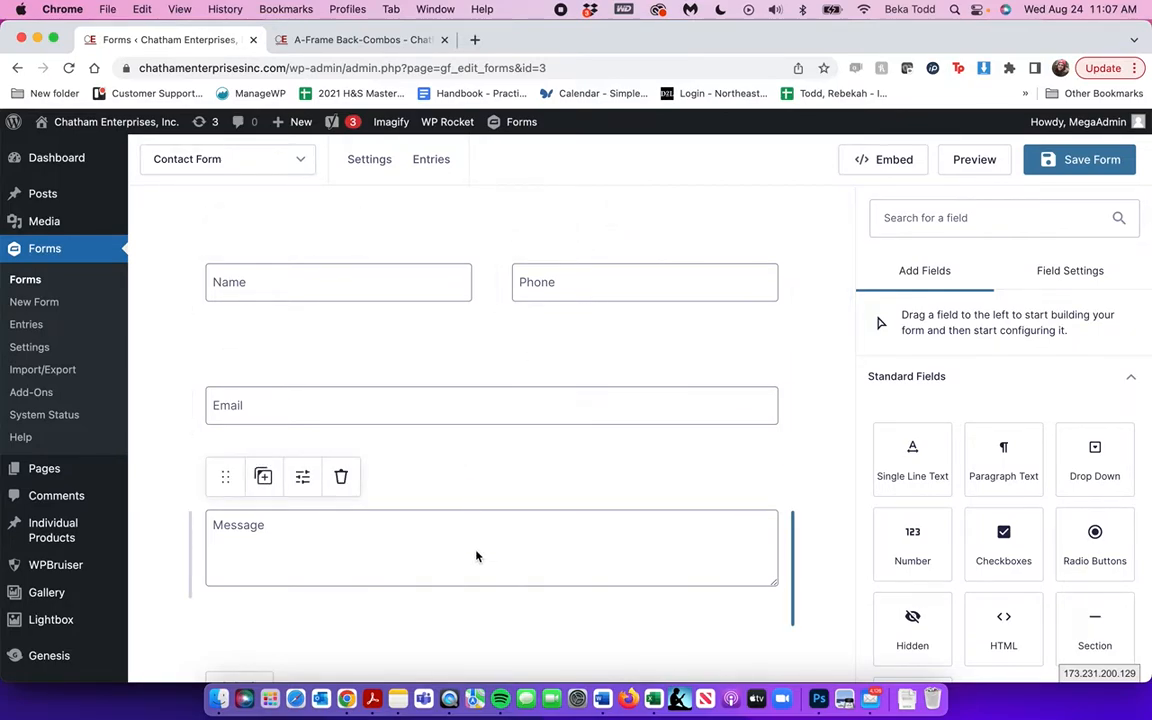
{"action": "left_click", "coordinate": [345, 40]}
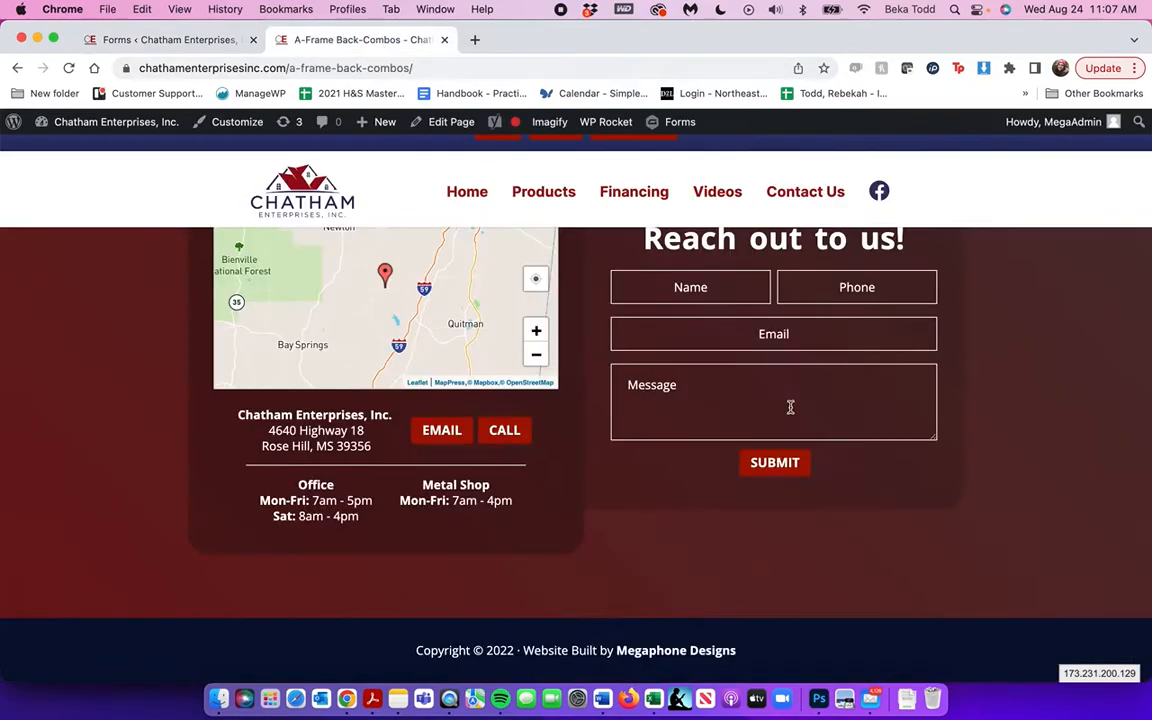
{"action": "left_click", "coordinate": [174, 46]}
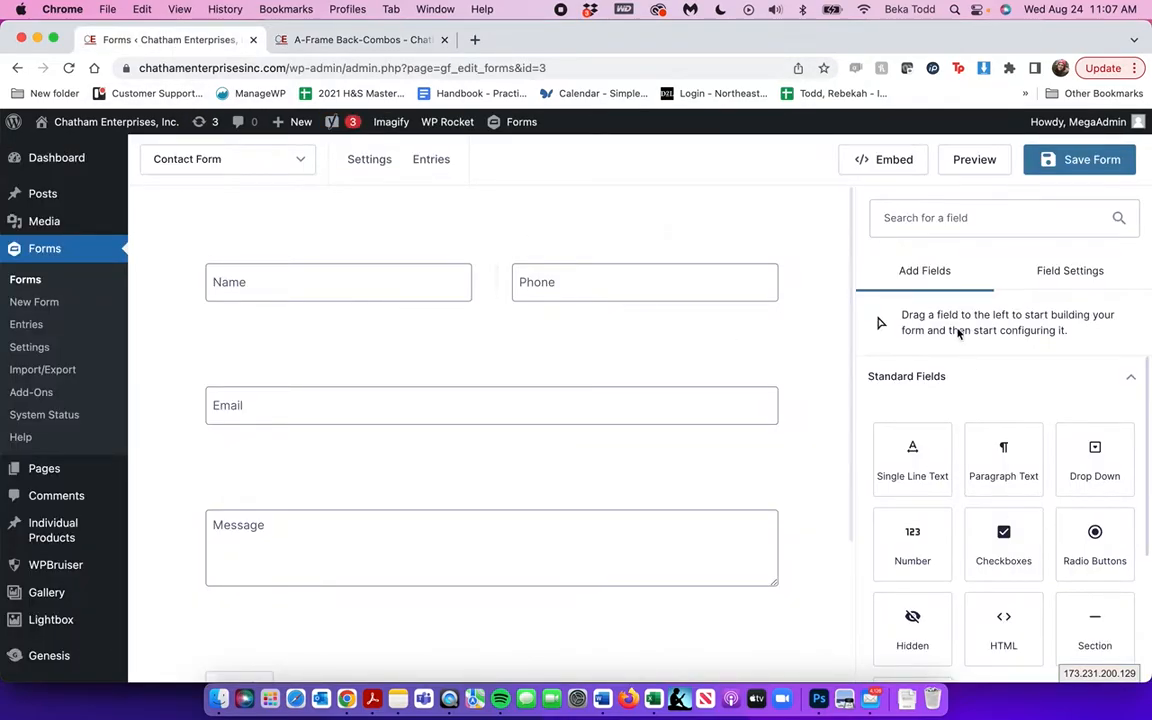
- Examine the Standard Fields available for the Contact Form, and expand and review the Advanced Fields
{"action": "scroll", "coordinate": [1030, 472], "scroll_direction": "down", "scroll_amount": 3}
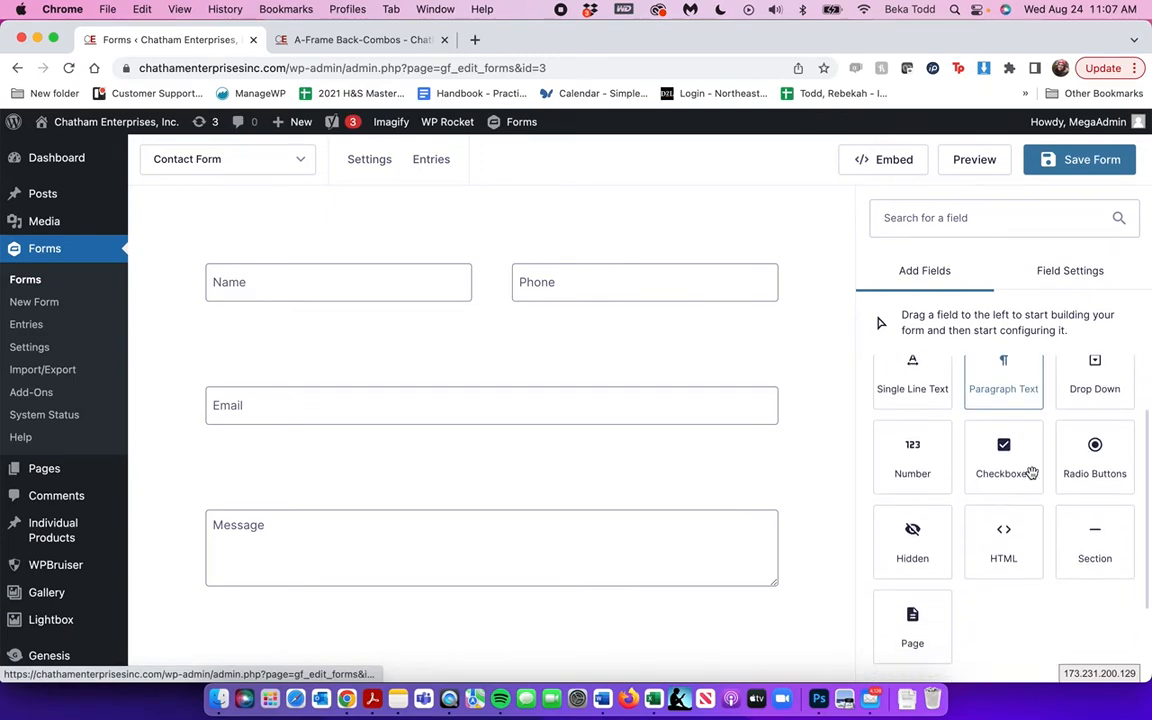
{"action": "mouse_move", "coordinate": [1087, 463]}
{"action": "left_mouse_down"}
{"action": "mouse_move", "coordinate": [653, 465]}
{"action": "mouse_move", "coordinate": [612, 422]}
{"action": "mouse_move", "coordinate": [602, 352]}
{"action": "mouse_move", "coordinate": [634, 484]}
{"action": "mouse_move", "coordinate": [779, 470]}
{"action": "mouse_move", "coordinate": [1085, 476]}
{"action": "left_mouse_up"}
{"action": "scroll", "coordinate": [1087, 479], "scroll_direction": "down", "scroll_amount": 4}
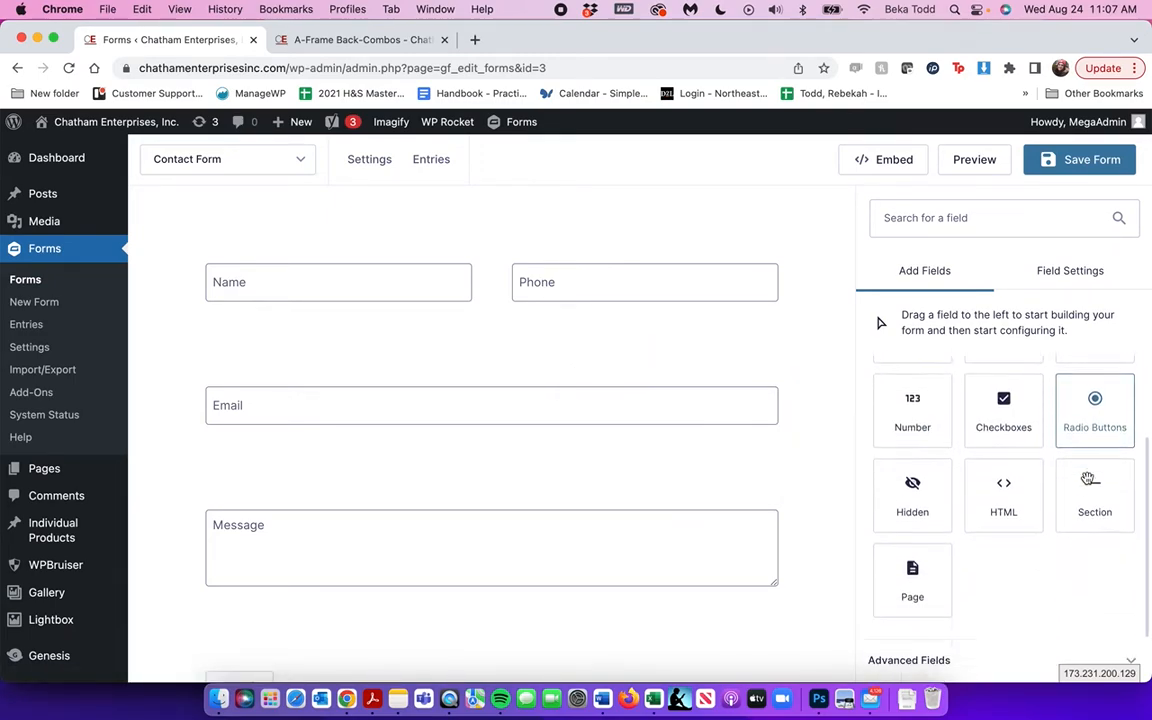
{"action": "left_click", "coordinate": [1041, 570]}
{"action": "scroll", "coordinate": [1041, 566], "scroll_direction": "down", "scroll_amount": 5}
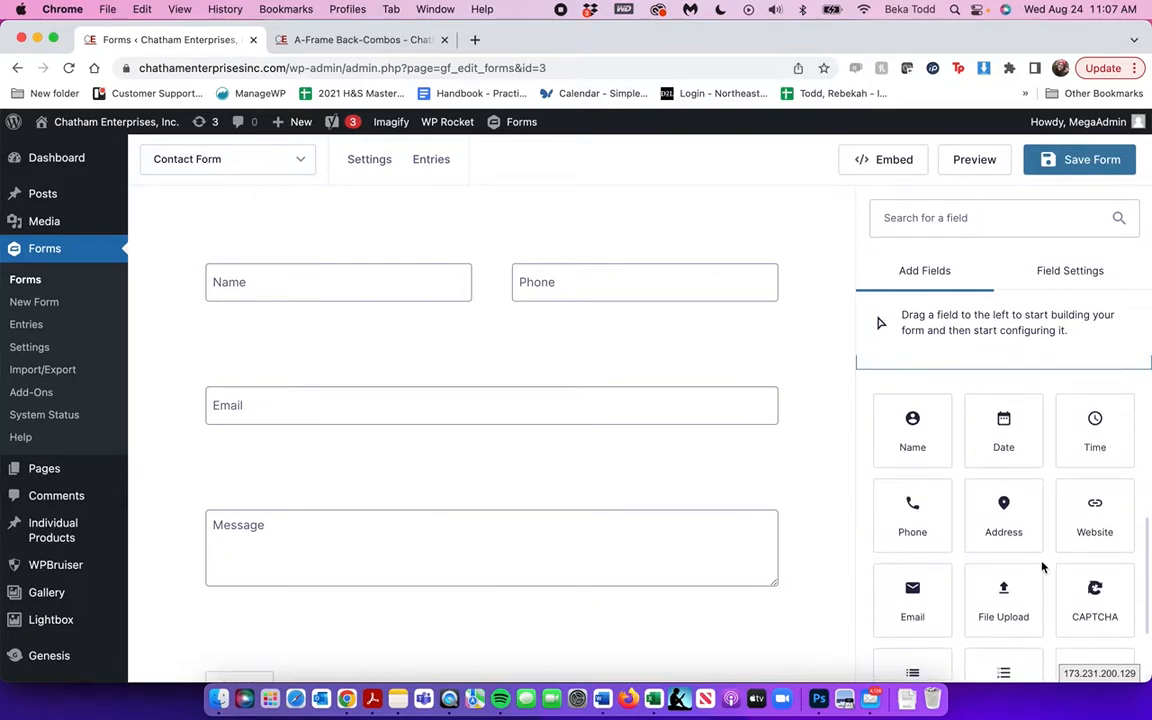
- Open the Phone field's settings in the Contact Form and try changing its field label to "Phone Number"
{"action": "left_click_drag", "start_coordinate": [1021, 411], "coordinate": [1054, 432]}
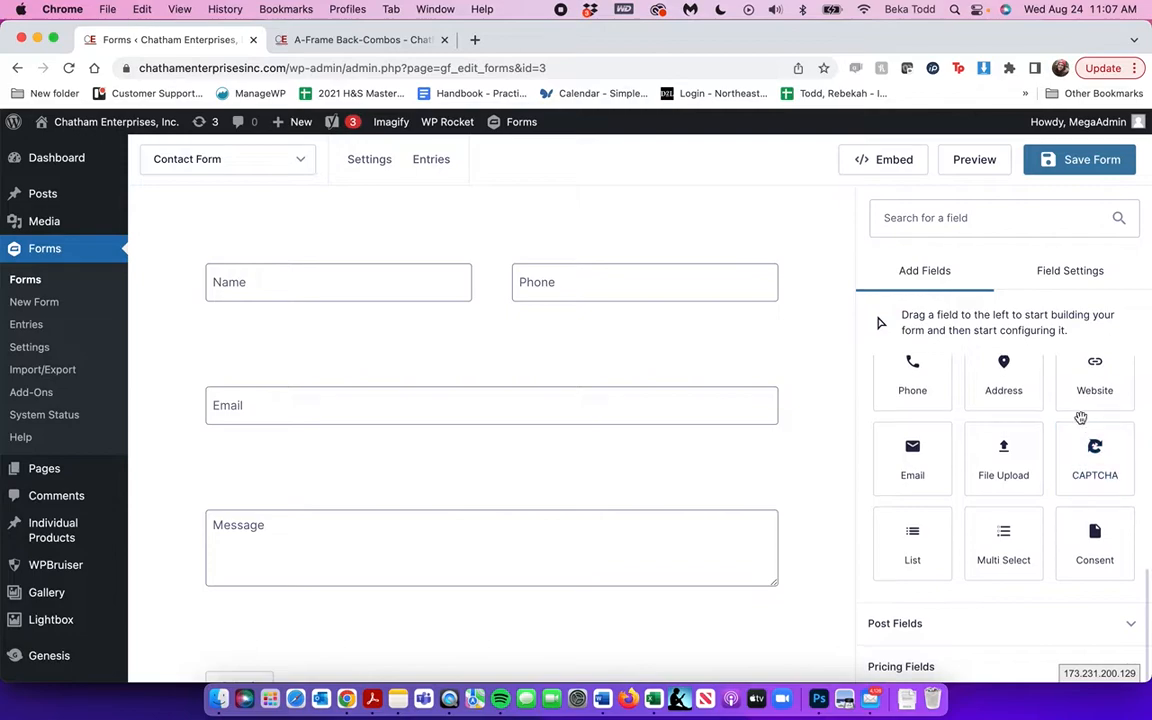
{"action": "scroll", "coordinate": [1082, 417], "scroll_direction": "up", "scroll_amount": 2}
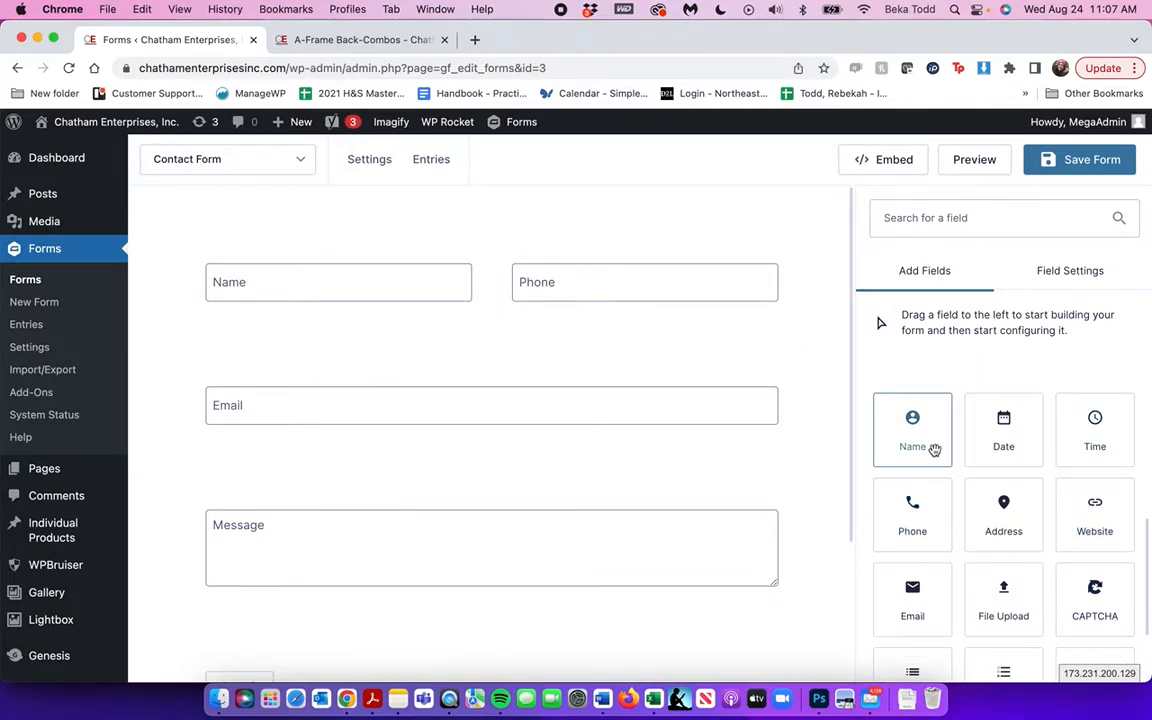
{"action": "left_click", "coordinate": [617, 294]}
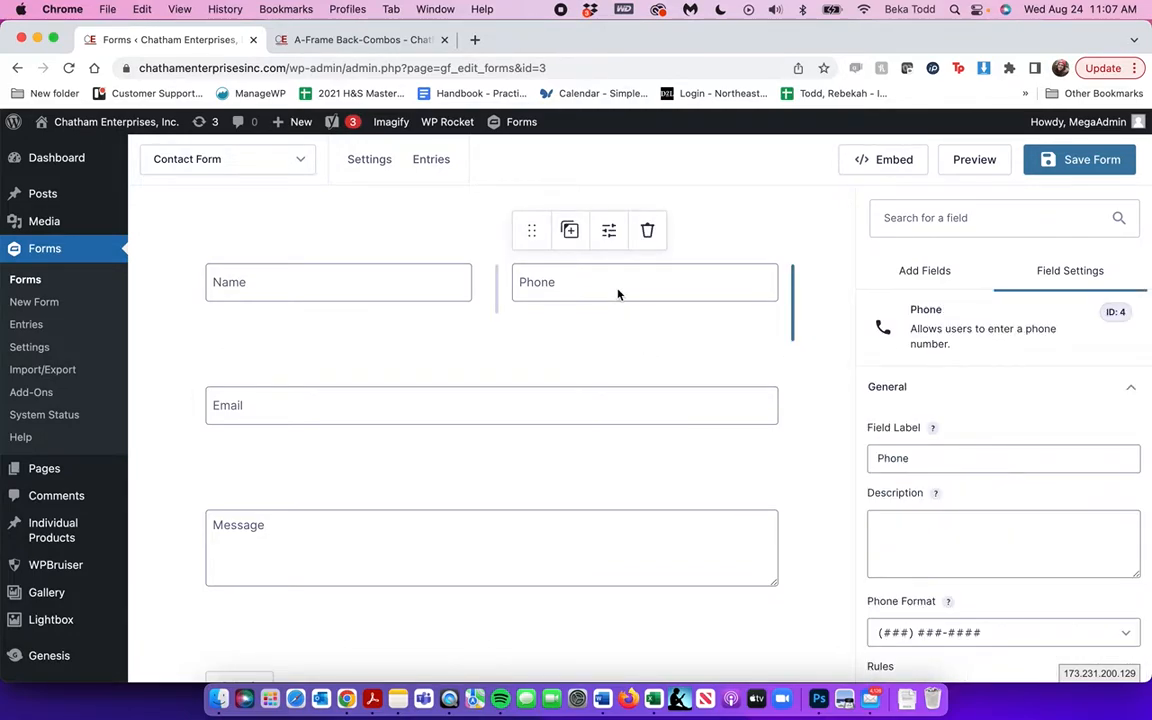
{"action": "left_click", "coordinate": [962, 457]}
{"action": "double_click", "coordinate": [963, 457]}
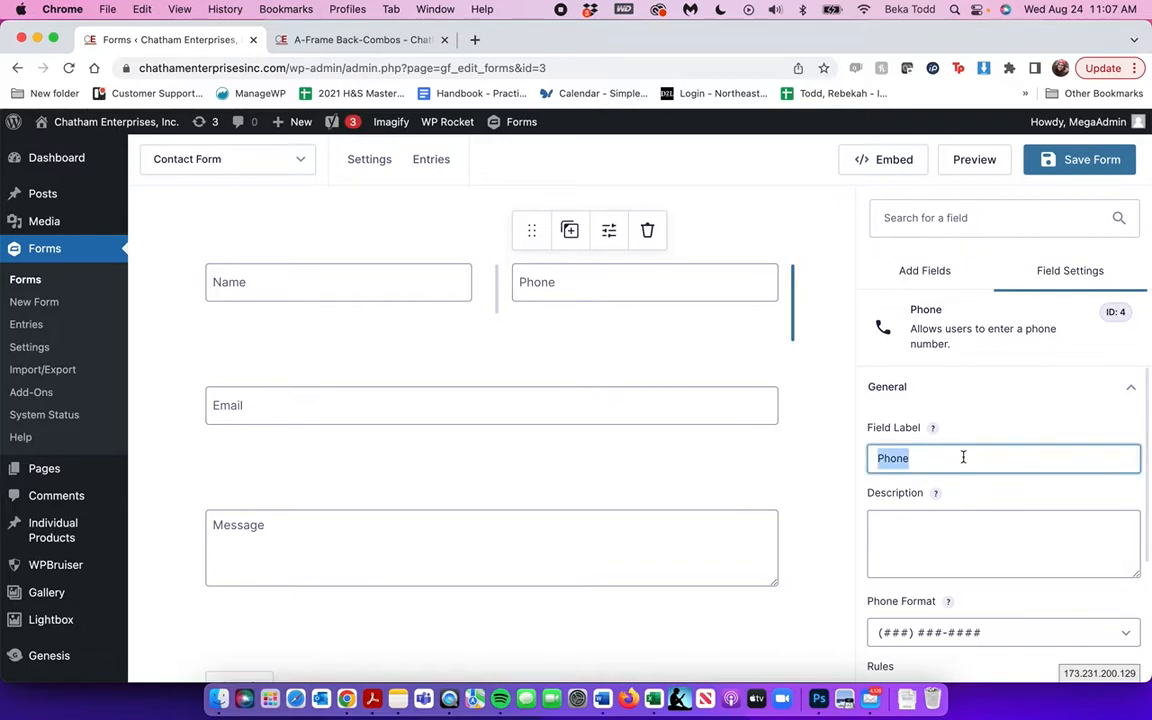
{"action": "left_click", "coordinate": [963, 457]}
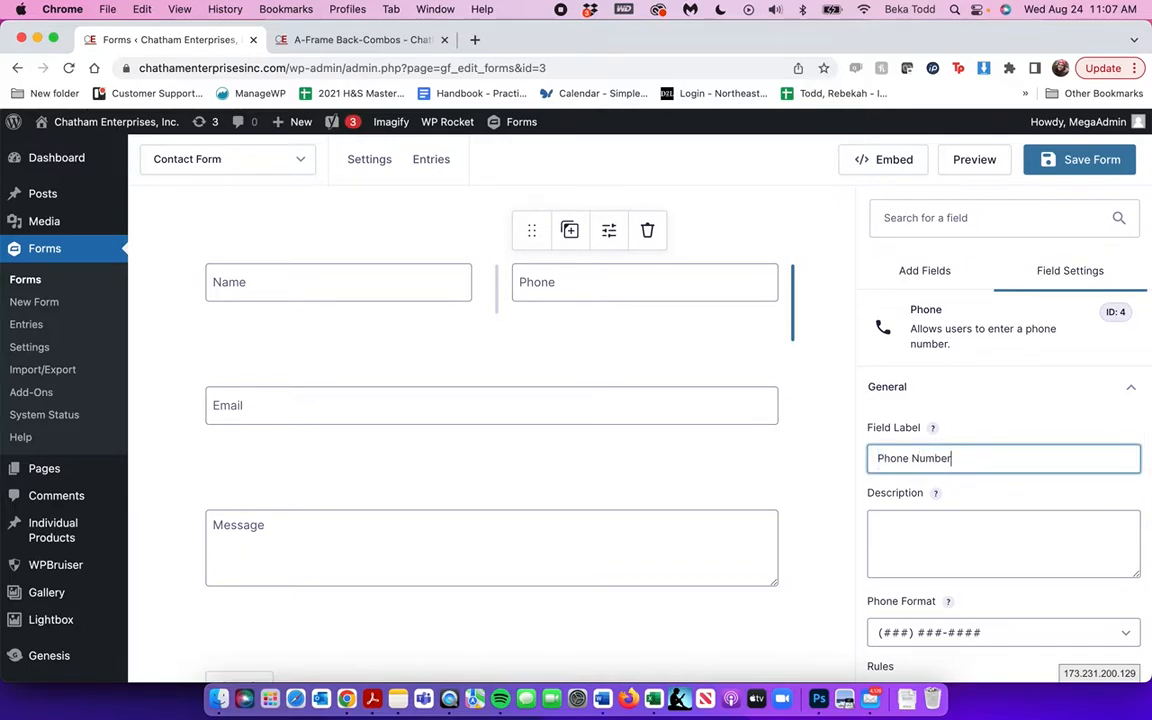
{"action": "double_click", "coordinate": [918, 459]}
{"action": "key", "text": "BackSpace"}
{"action": "scroll", "coordinate": [1003, 500], "scroll_direction": "down", "scroll_amount": 4}
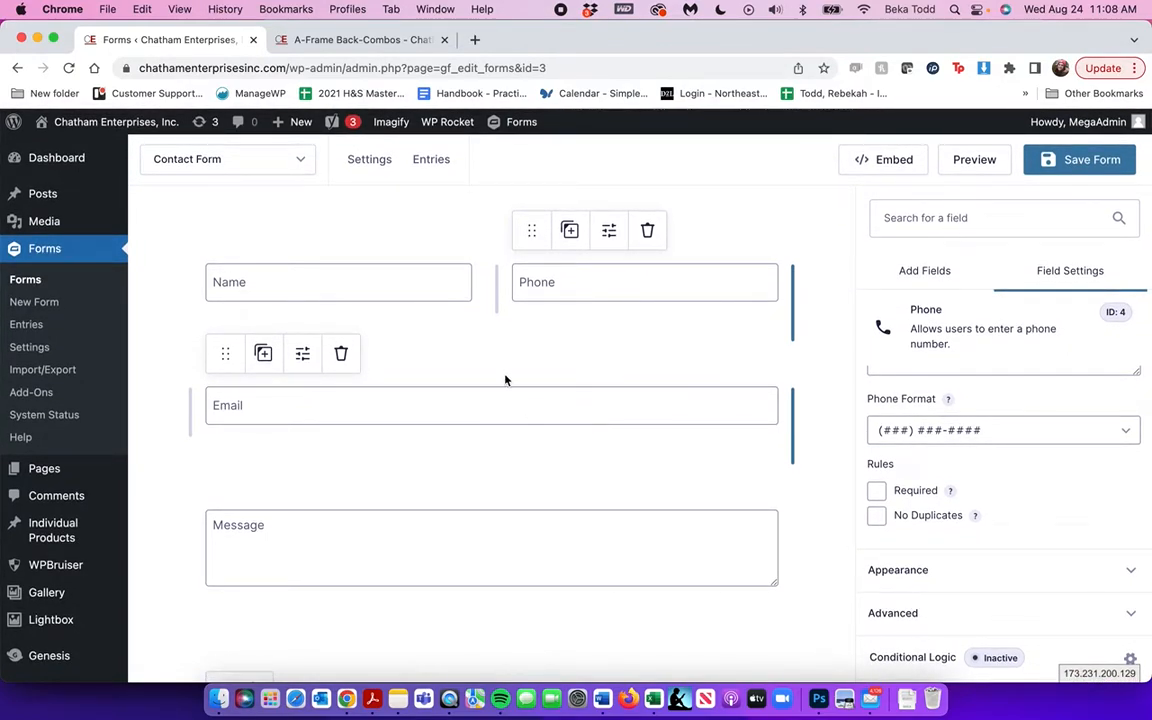
- Open the Contact Form's entries without saving the form and review the list of submitted contact details and messages
{"action": "mouse_move", "coordinate": [360, 173]}
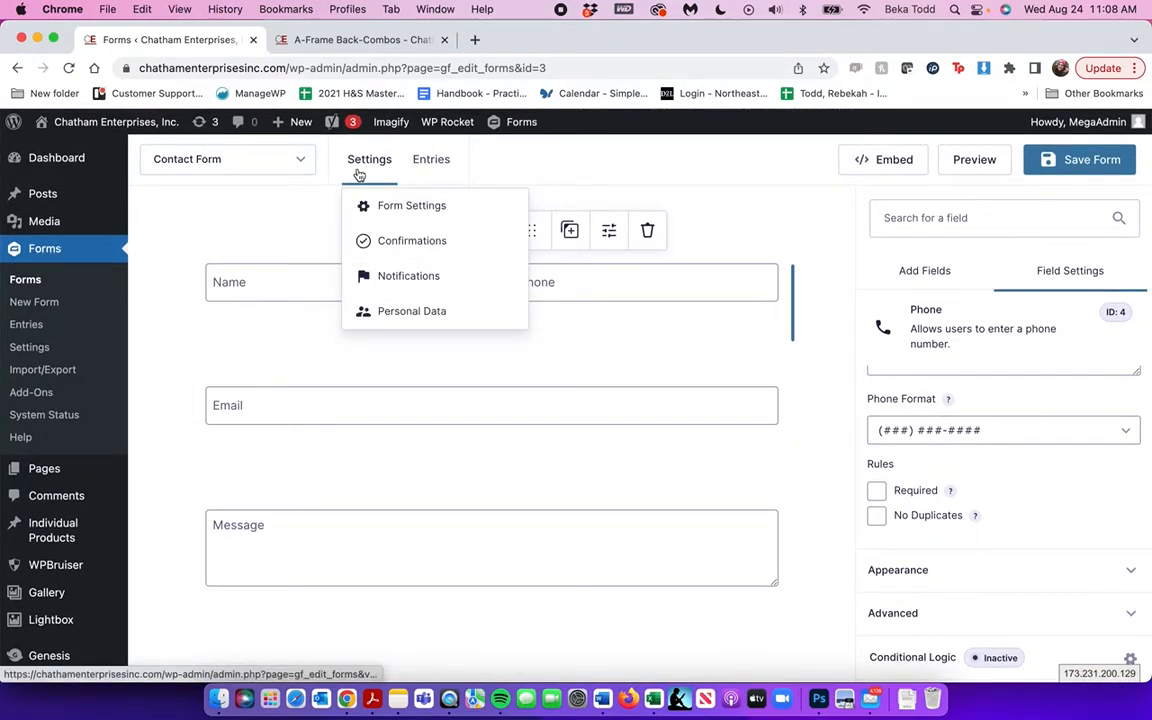
{"action": "left_click", "coordinate": [440, 161]}
{"action": "left_click", "coordinate": [628, 286]}
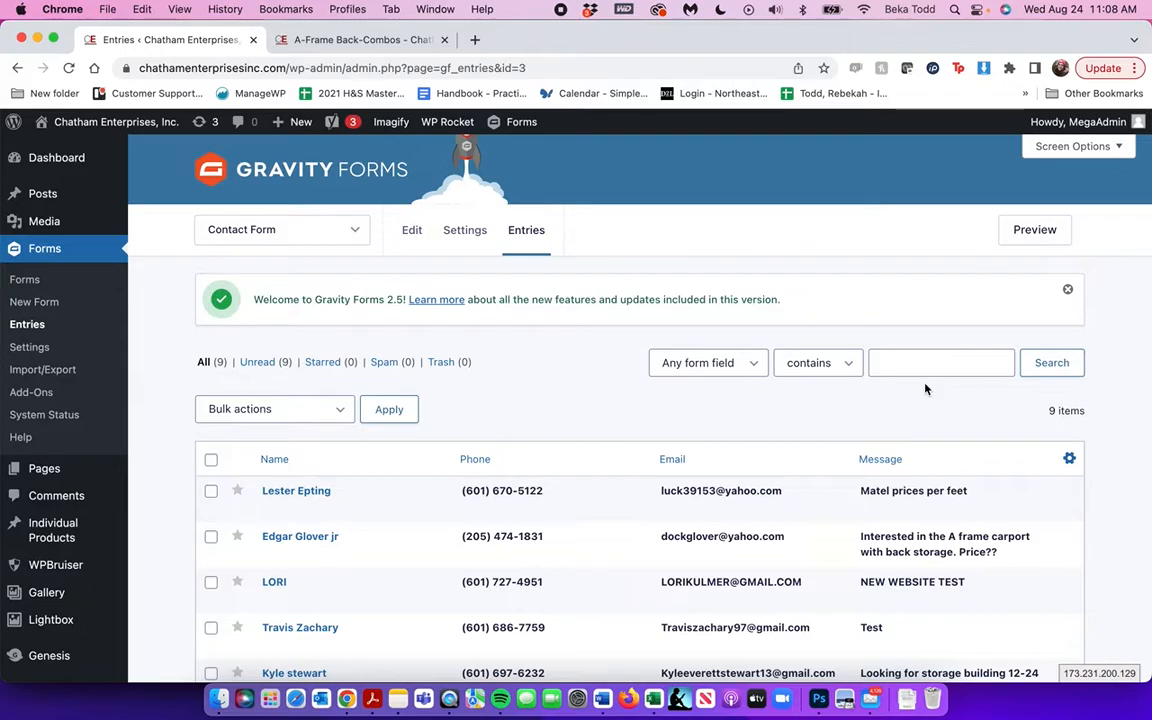
{"action": "scroll", "coordinate": [925, 388], "scroll_direction": "down", "scroll_amount": 2}
{"action": "scroll", "coordinate": [925, 388], "scroll_direction": "down", "scroll_amount": 4}
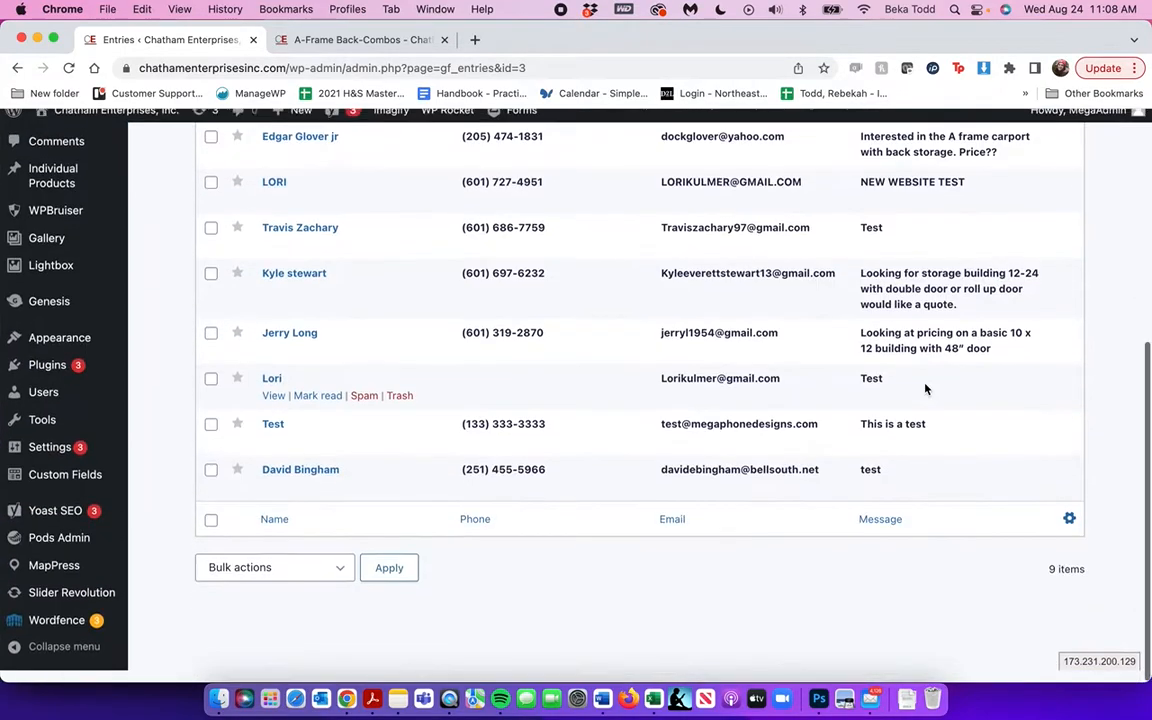
{"action": "scroll", "coordinate": [925, 385], "scroll_direction": "up", "scroll_amount": 6}
{"action": "scroll", "coordinate": [925, 385], "scroll_direction": "down", "scroll_amount": 4}
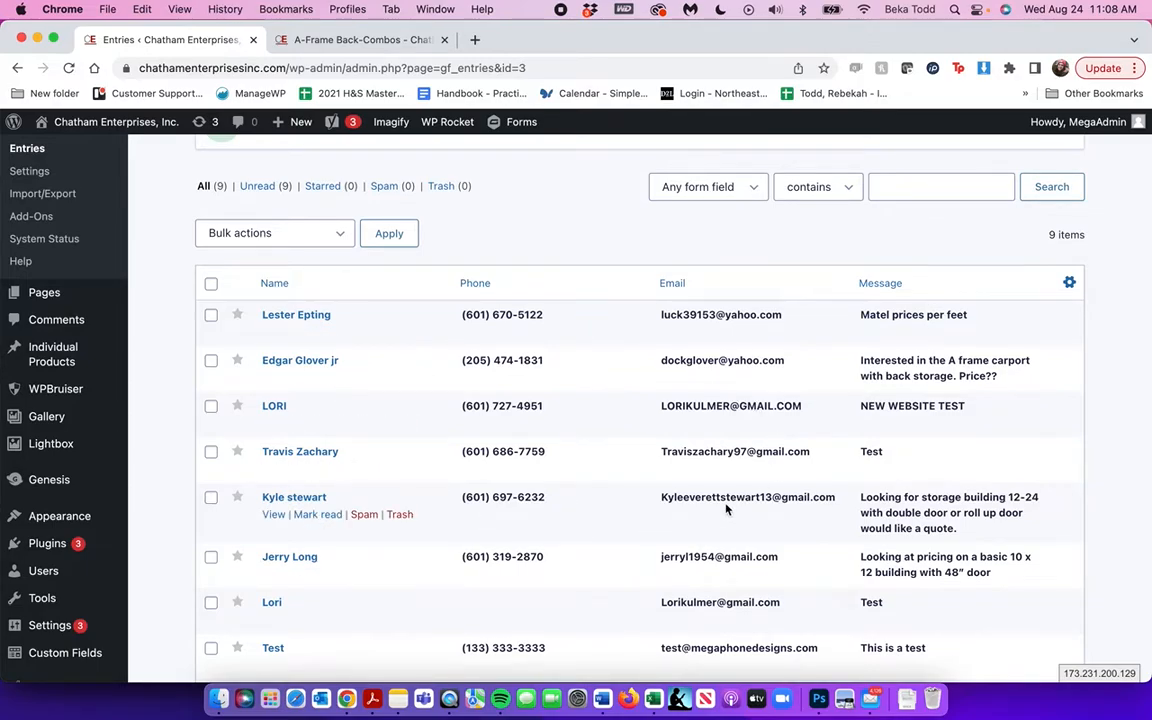
{"action": "scroll", "coordinate": [725, 509], "scroll_direction": "down", "scroll_amount": 2}
{"action": "scroll", "coordinate": [809, 495], "scroll_direction": "up", "scroll_amount": 4}
{"action": "scroll", "coordinate": [420, 250], "scroll_direction": "up", "scroll_amount": 2}
- Open the Contact Form's Admin Notification and examine the recipients in the Send To Email field
{"action": "mouse_move", "coordinate": [465, 230]}
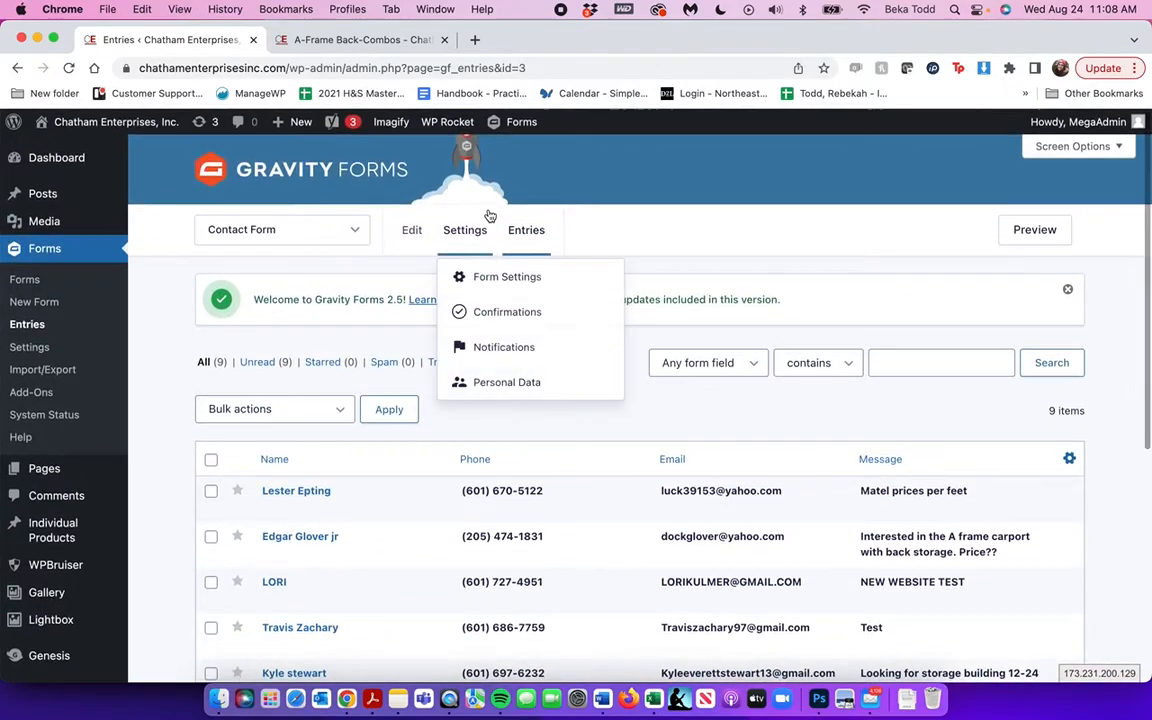
{"action": "left_click", "coordinate": [516, 349]}
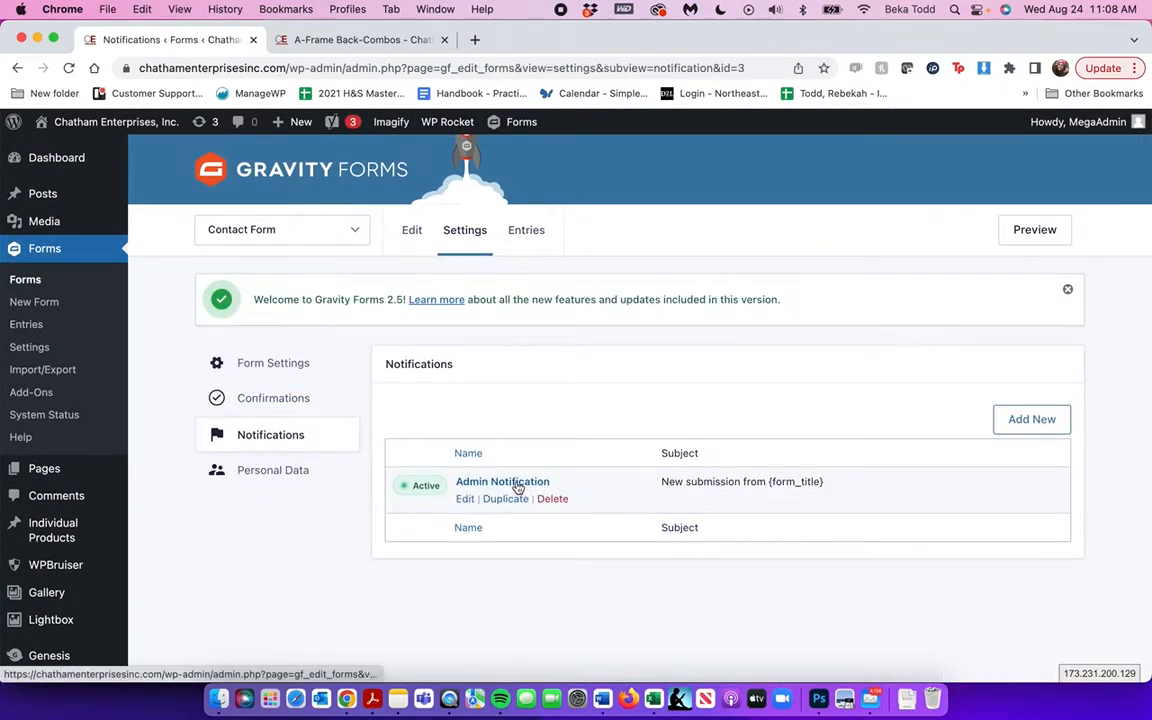
{"action": "left_click", "coordinate": [515, 482]}
{"action": "scroll", "coordinate": [517, 487], "scroll_direction": "down", "scroll_amount": 2}
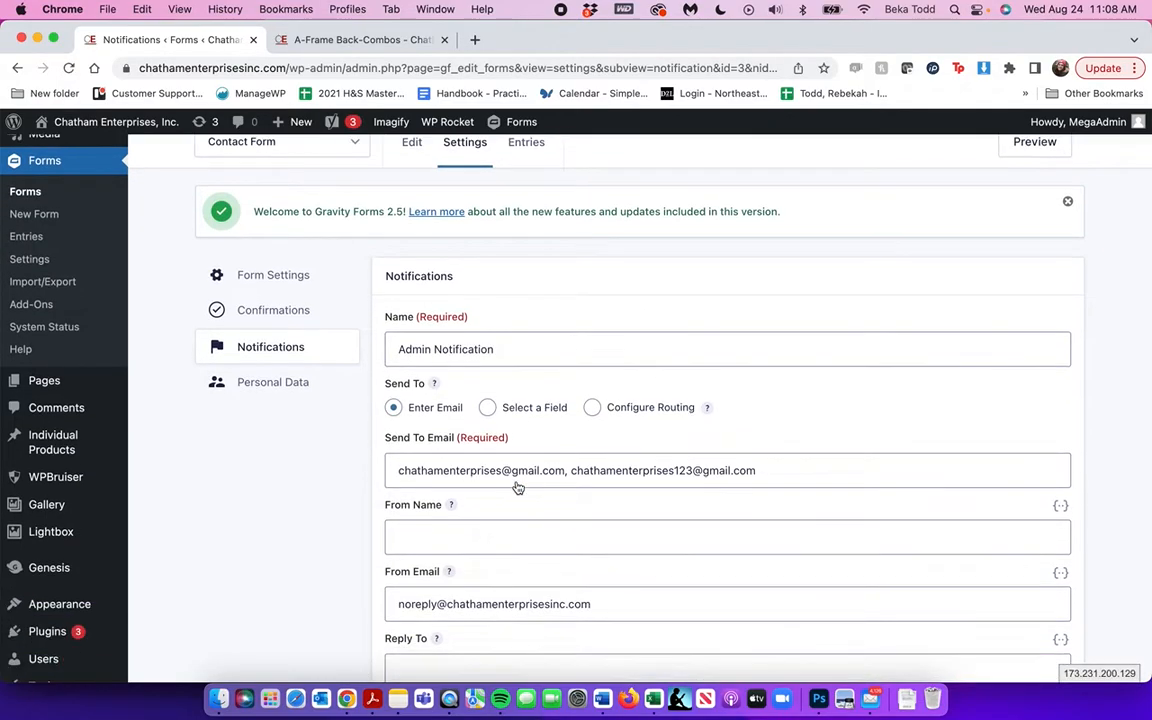
{"action": "left_click_drag", "start_coordinate": [398, 470], "coordinate": [779, 470]}
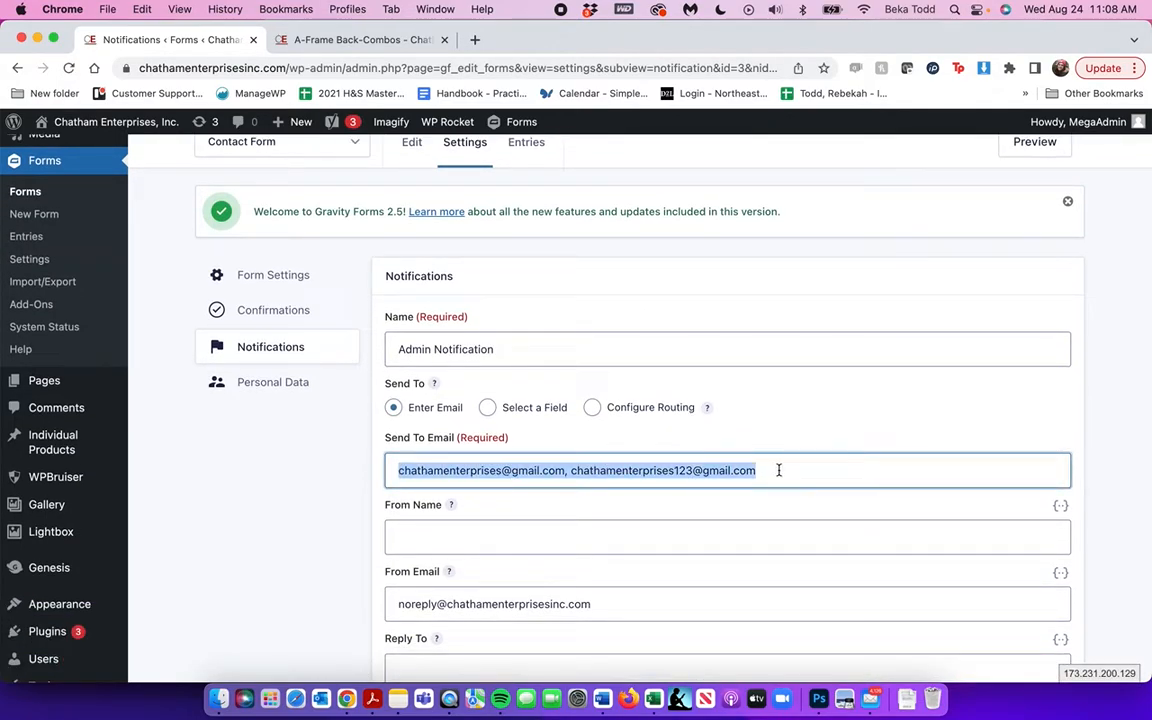
{"action": "scroll", "coordinate": [630, 460], "scroll_direction": "down", "scroll_amount": 2}
{"action": "left_click", "coordinate": [807, 399]}
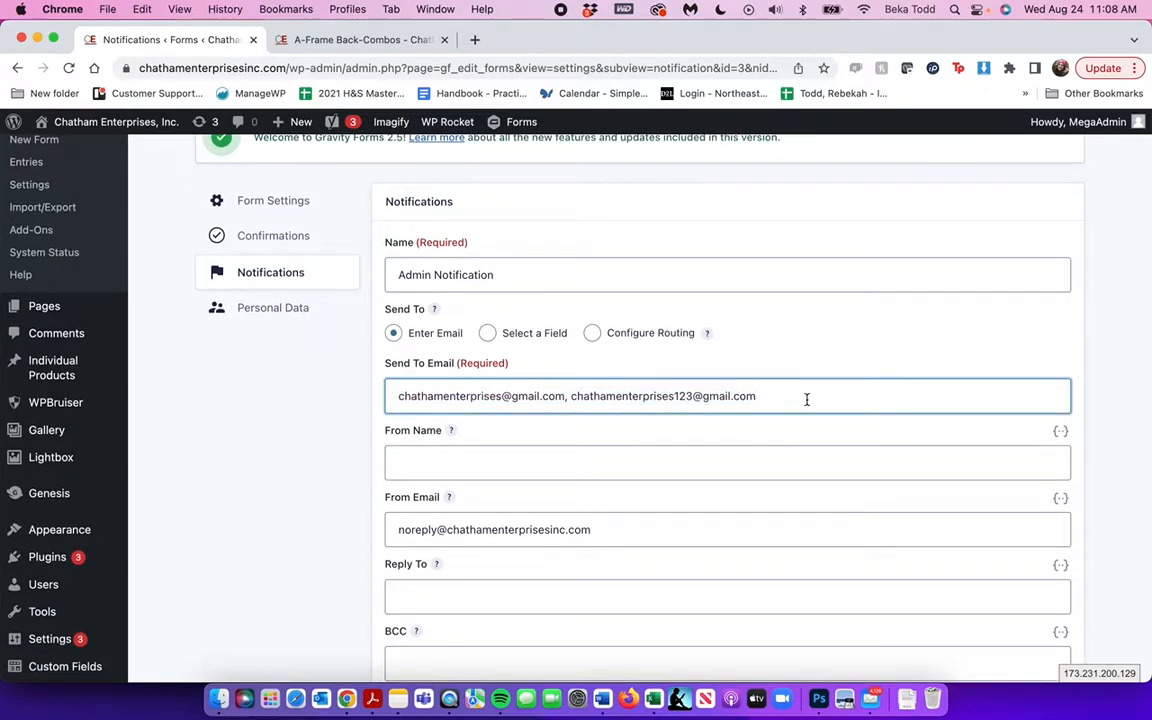
- Examine the Admin Notification's From Email domain, subject, message and remaining options
{"action": "scroll", "coordinate": [807, 399], "scroll_direction": "down", "scroll_amount": 4}
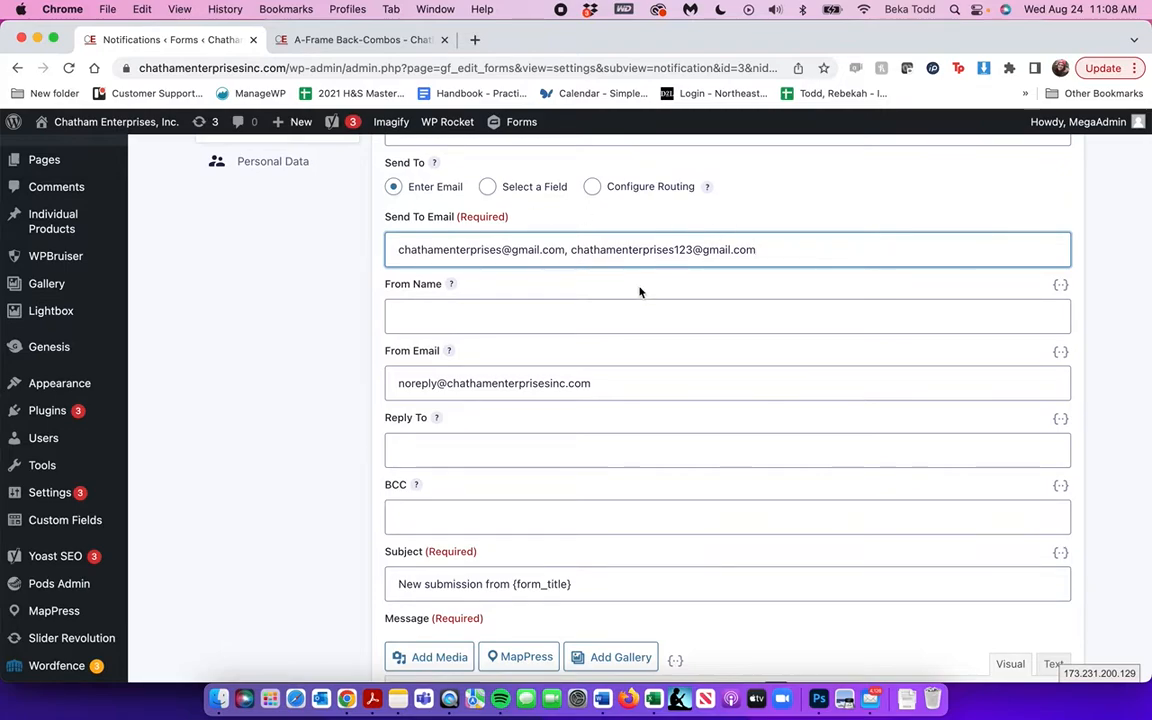
{"action": "left_click", "coordinate": [567, 397]}
{"action": "mouse_move", "coordinate": [620, 383]}
{"action": "left_mouse_down"}
{"action": "mouse_move", "coordinate": [452, 388]}
{"action": "mouse_move", "coordinate": [630, 383]}
{"action": "left_mouse_up"}
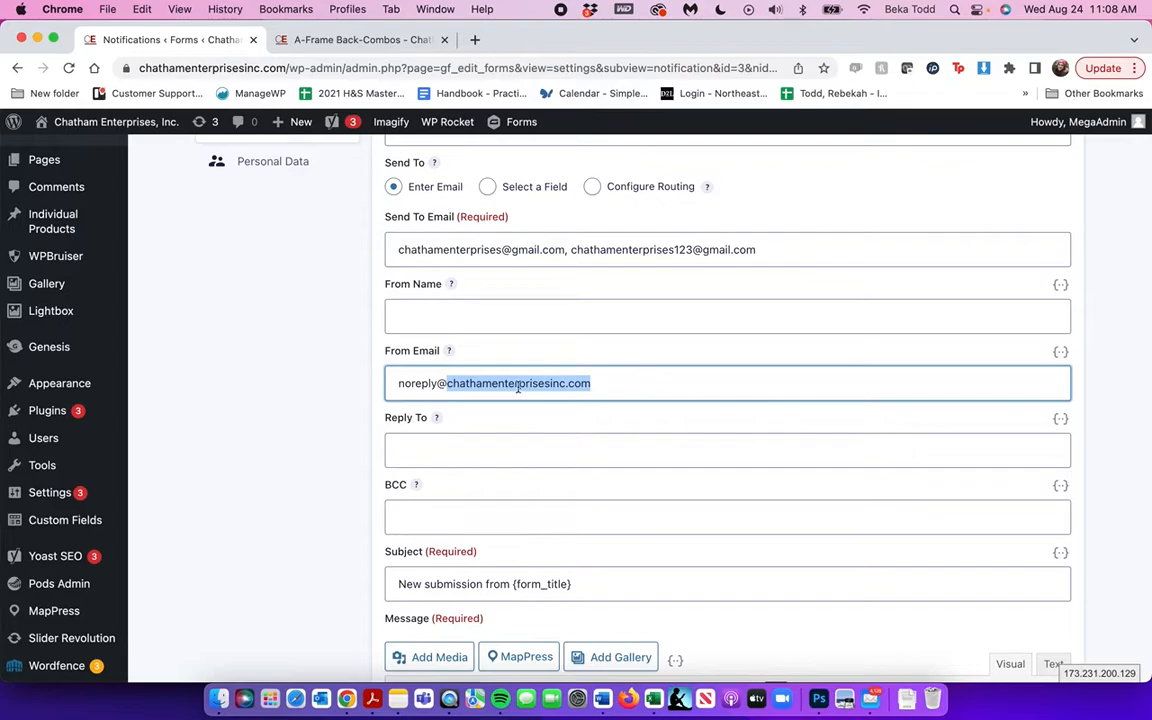
{"action": "scroll", "coordinate": [463, 412], "scroll_direction": "down", "scroll_amount": 3}
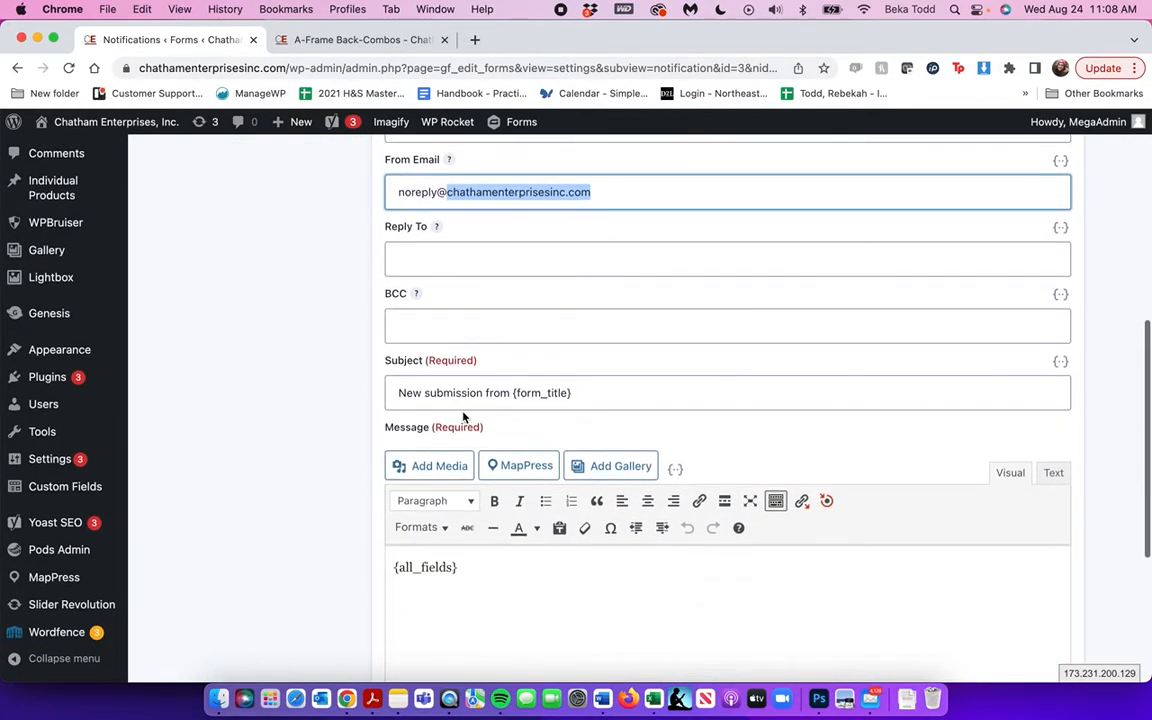
{"action": "scroll", "coordinate": [479, 288], "scroll_direction": "down", "scroll_amount": 5}
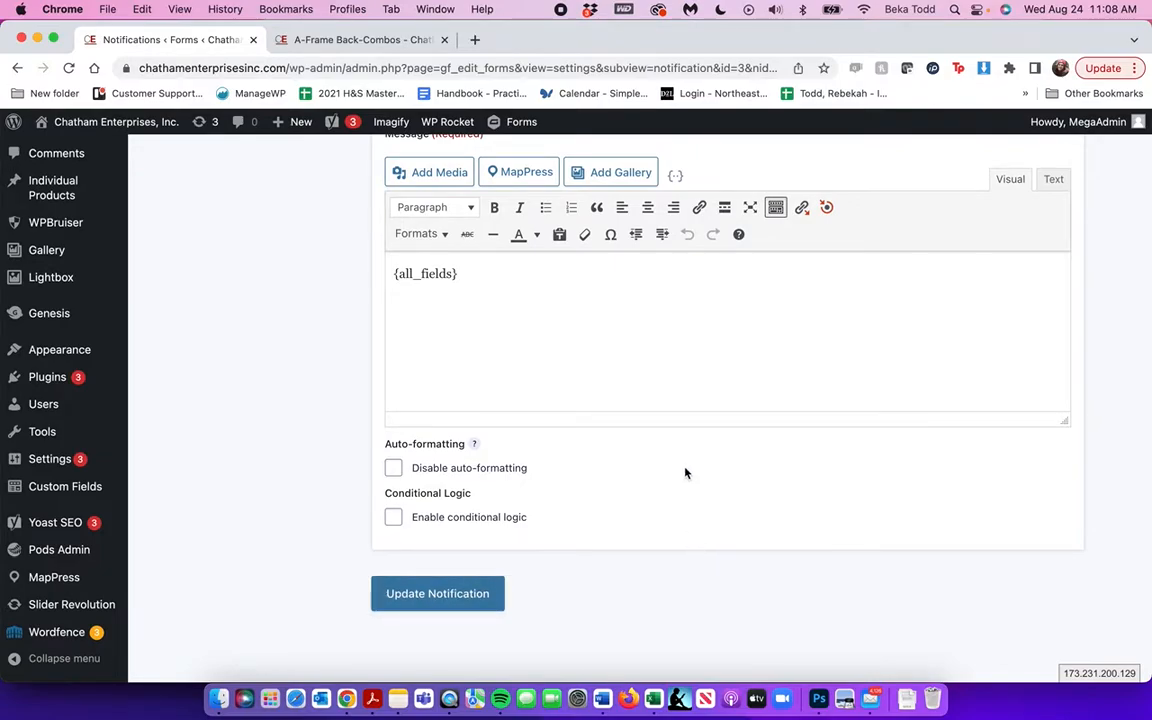
{"action": "scroll", "coordinate": [685, 450], "scroll_direction": "up", "scroll_amount": 10}
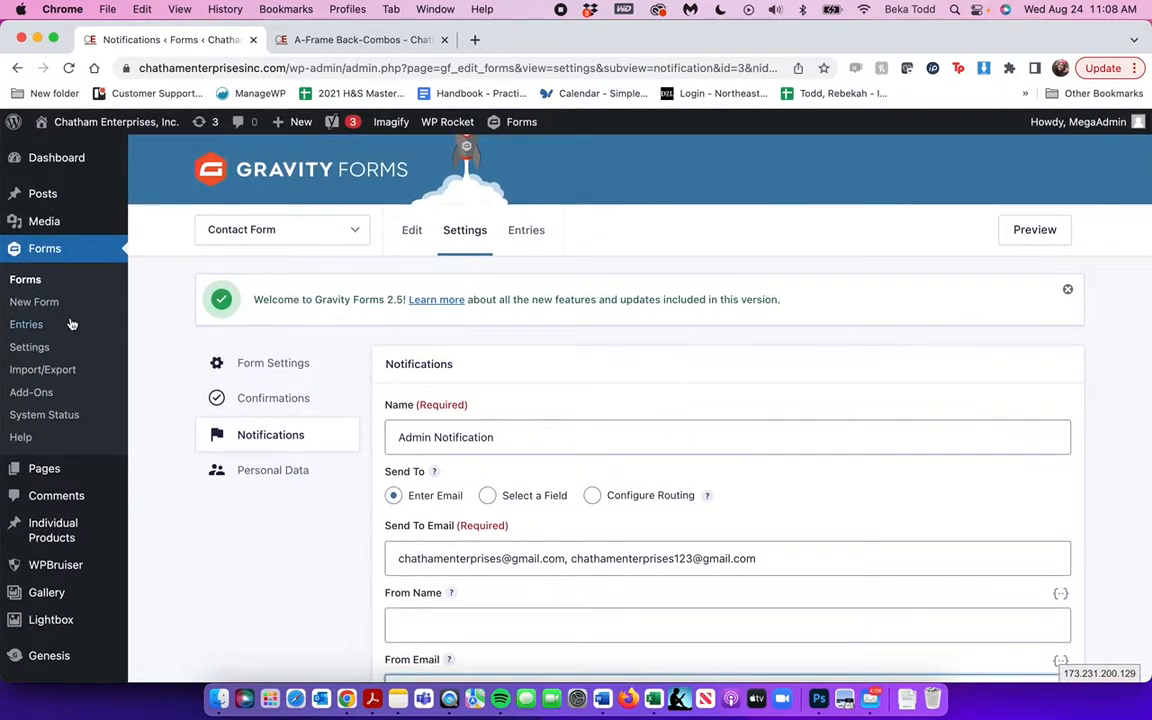
- Return to the Forms list and create a new form titled "title"
{"action": "left_click", "coordinate": [29, 284]}
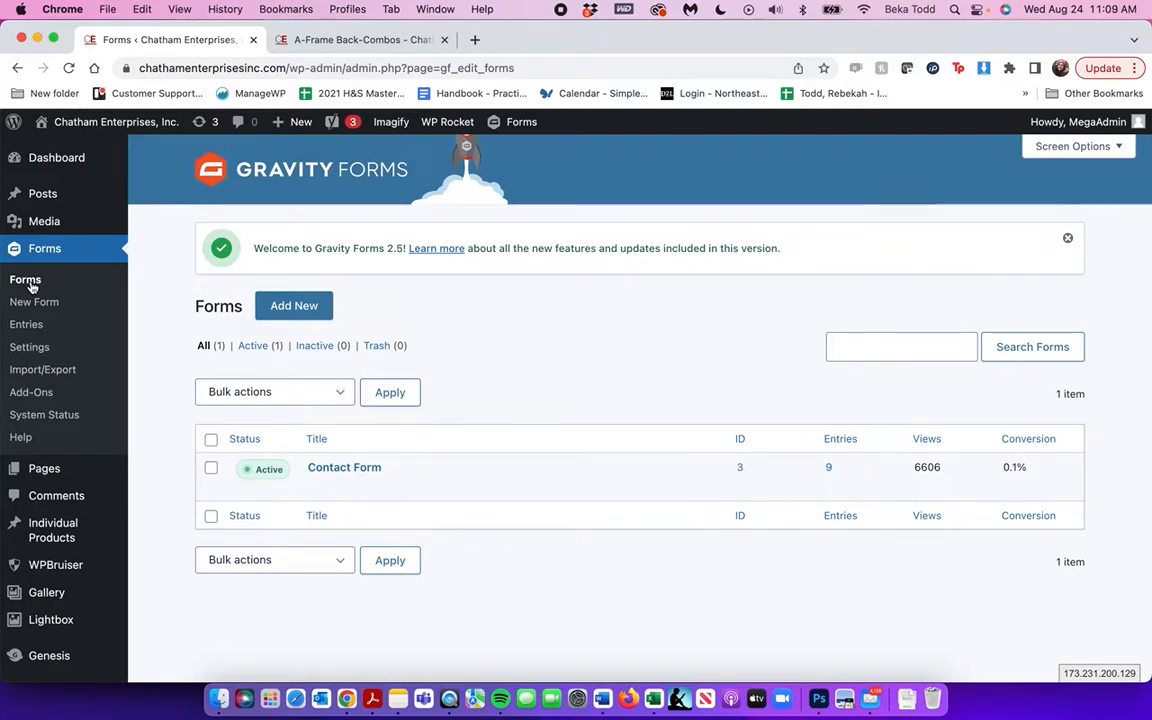
{"action": "left_click", "coordinate": [290, 306]}
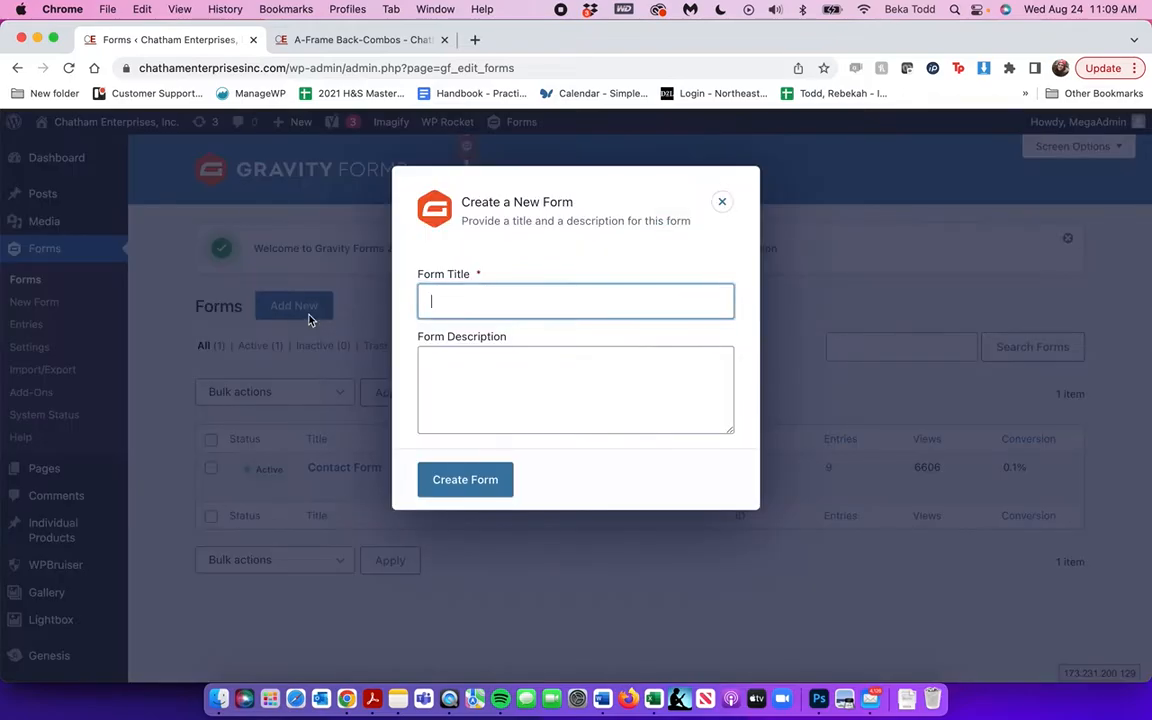
{"action": "type", "text": "title"}
{"action": "left_click", "coordinate": [462, 472]}
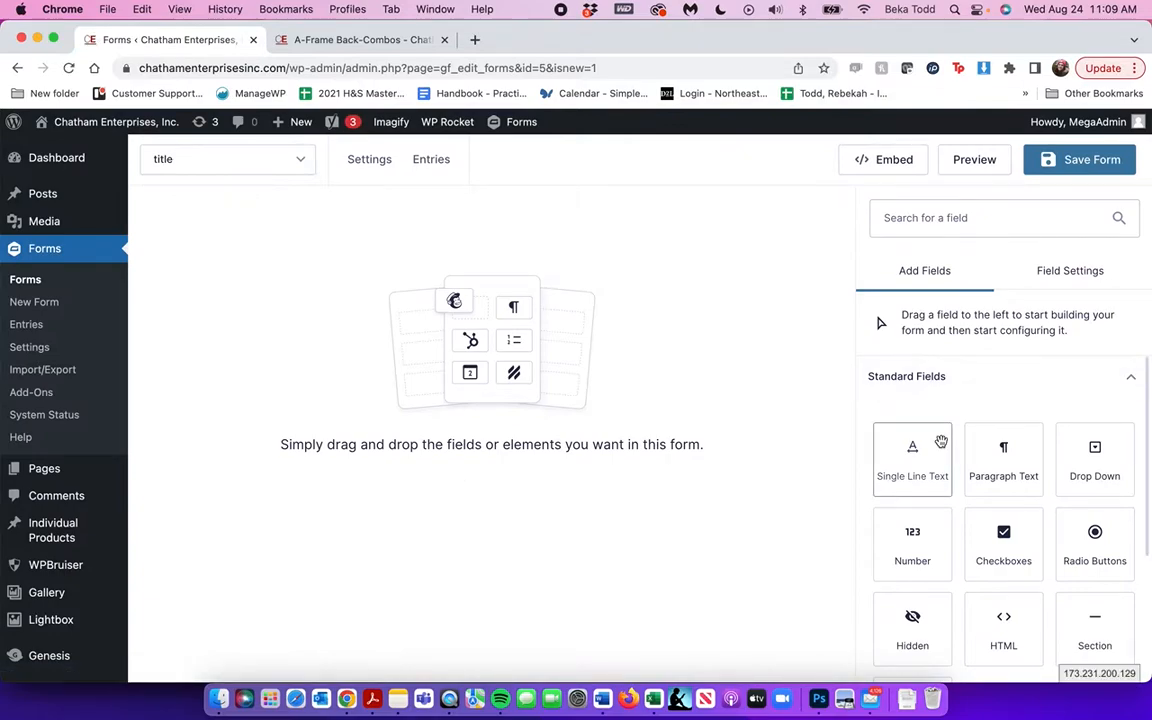
- Add a Single Line Text field with a Name field above it, and leave the form editor without saving
{"action": "left_click_drag", "start_coordinate": [946, 440], "coordinate": [540, 355]}
{"action": "scroll", "coordinate": [920, 437], "scroll_direction": "down", "scroll_amount": 3}
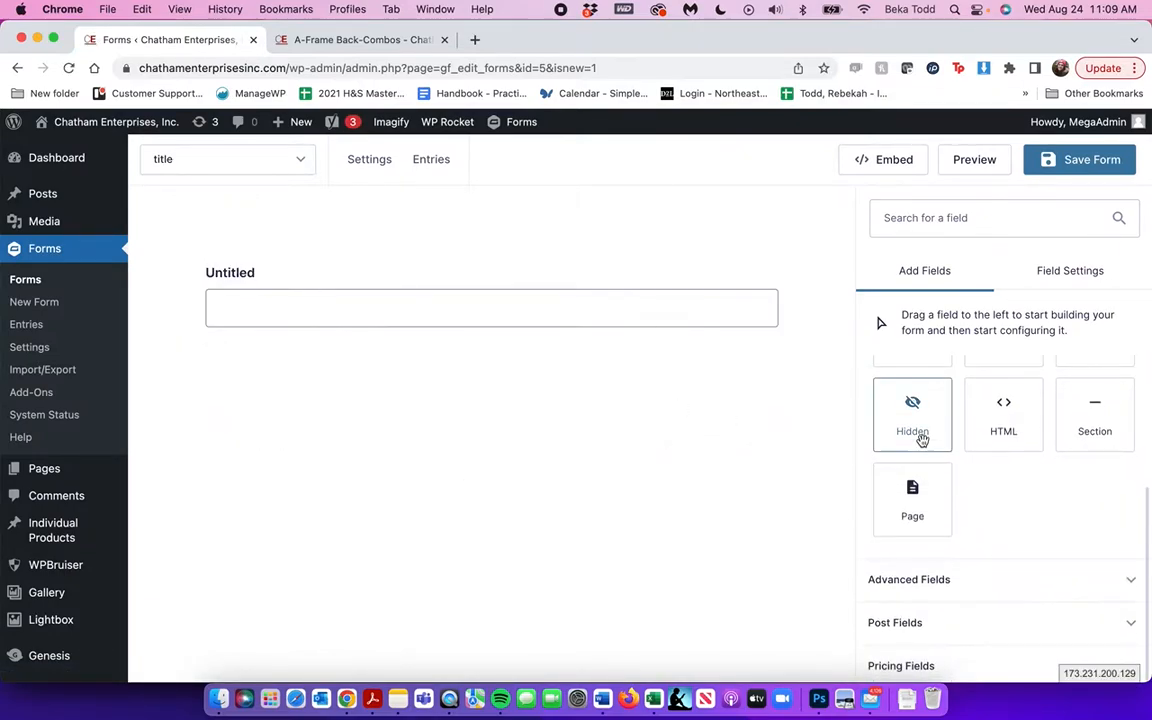
{"action": "left_click", "coordinate": [955, 582]}
{"action": "left_click_drag", "start_coordinate": [905, 656], "coordinate": [591, 240]}
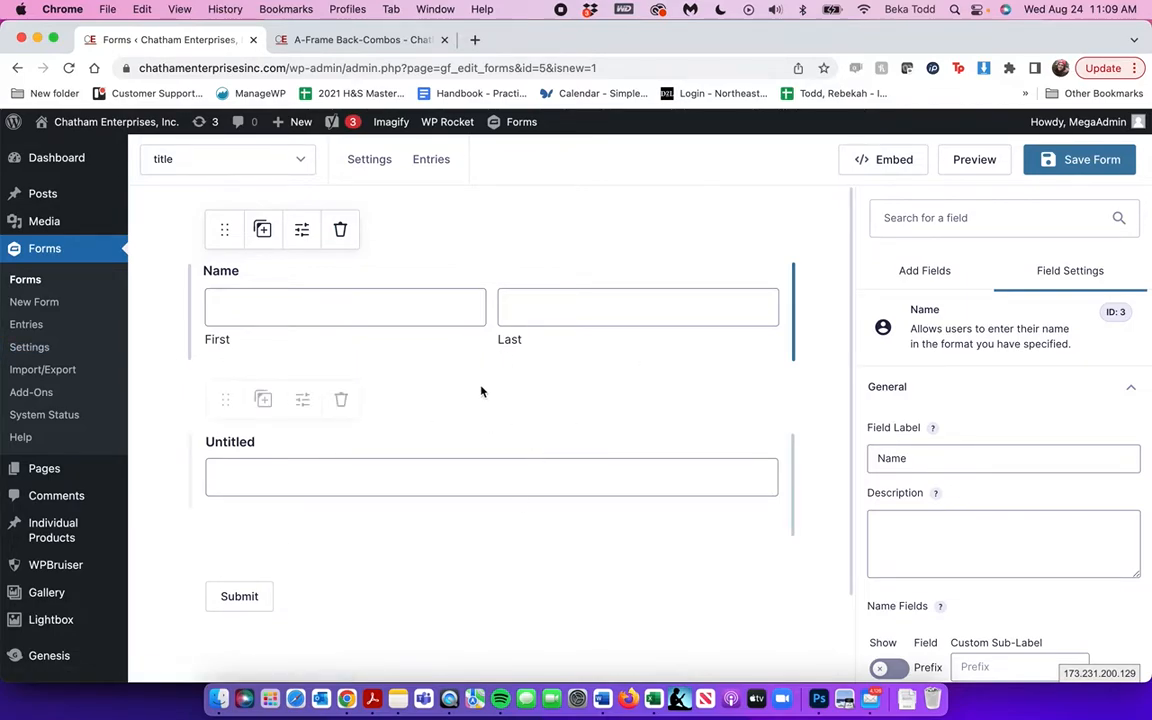
{"action": "left_click", "coordinate": [20, 280]}
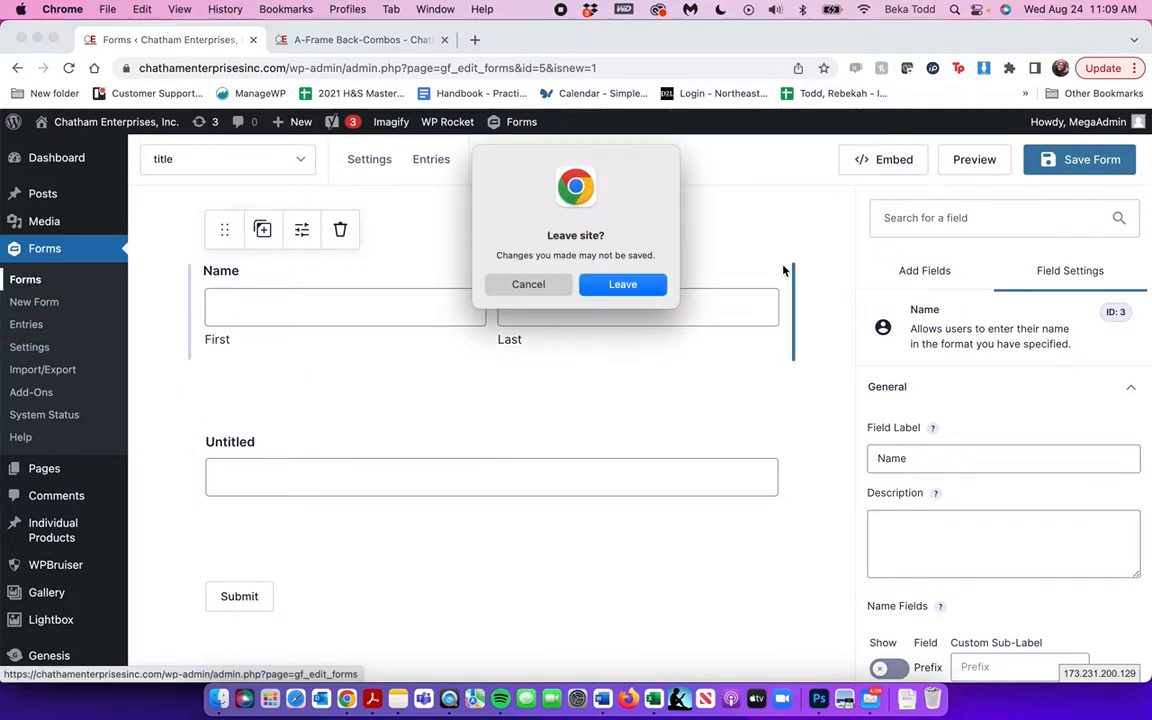
{"action": "left_click", "coordinate": [651, 289]}
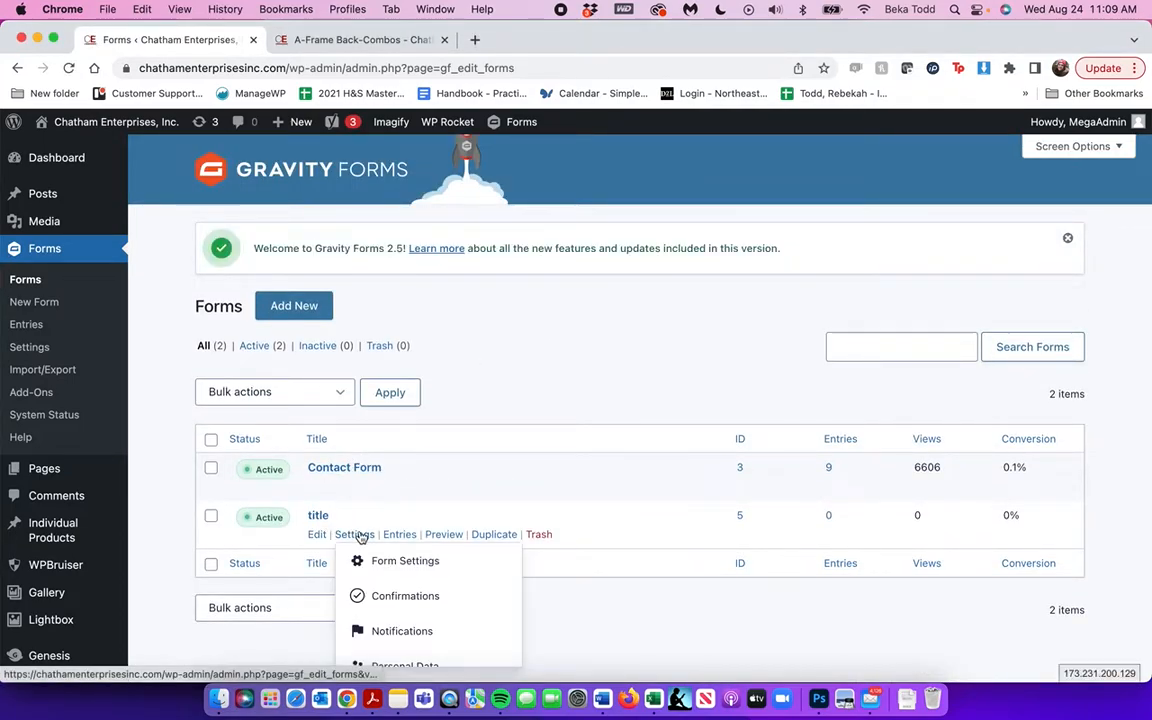
- Move the "title" form to the trash and delete it permanently from there
{"action": "left_click", "coordinate": [539, 535]}
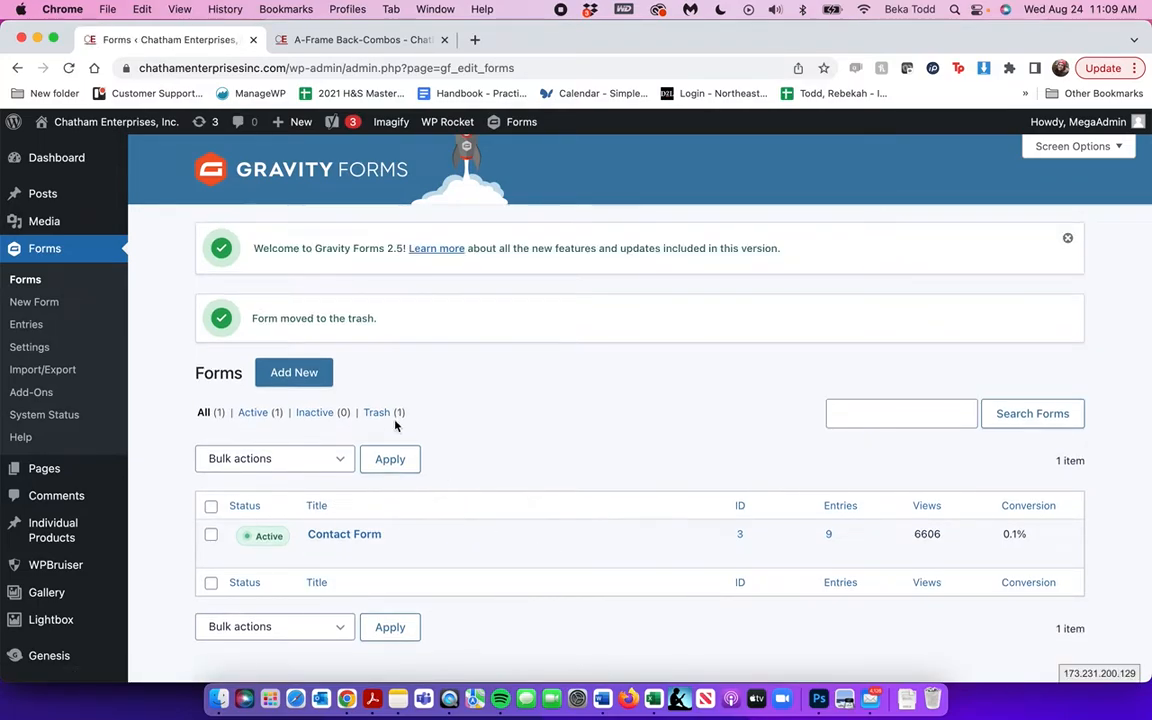
{"action": "left_click", "coordinate": [386, 412]}
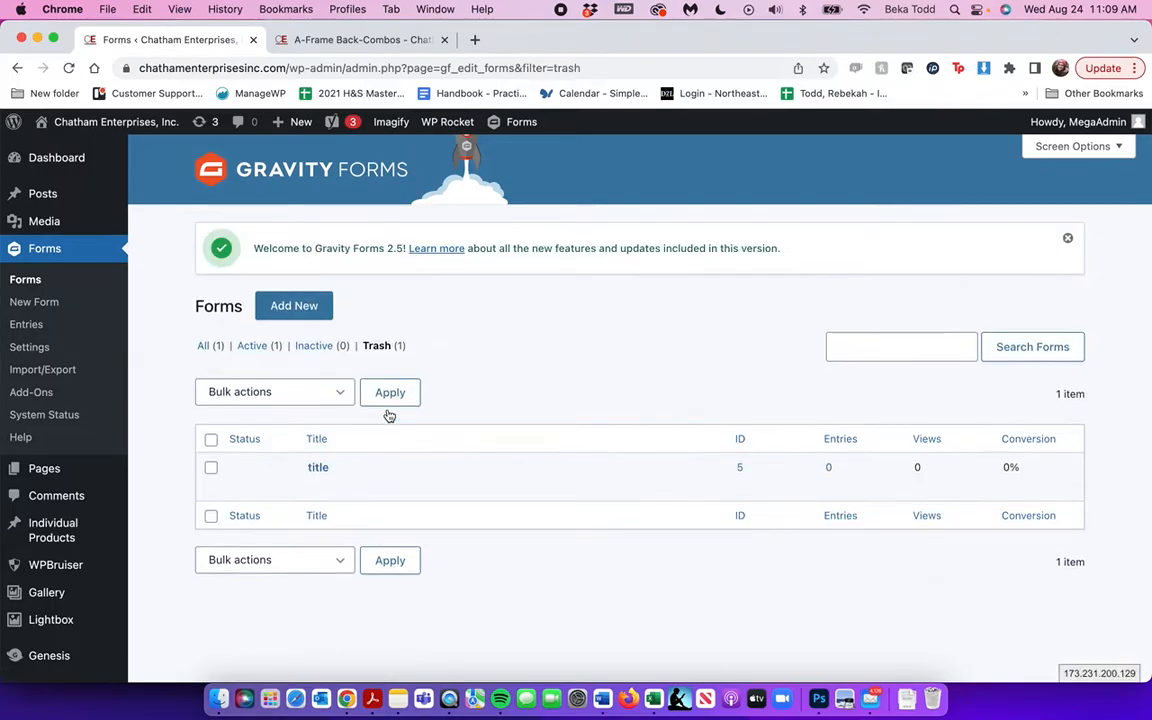
{"action": "mouse_move", "coordinate": [330, 494]}
{"action": "left_click", "coordinate": [400, 488]}
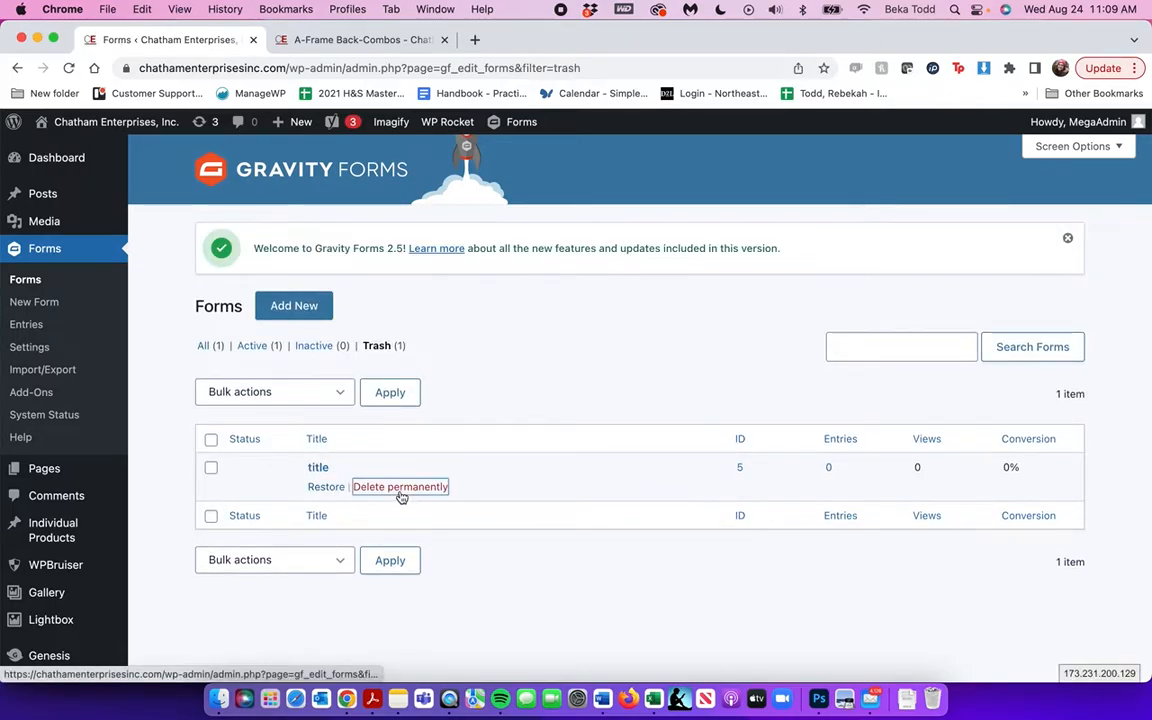
{"action": "left_click", "coordinate": [718, 176]}
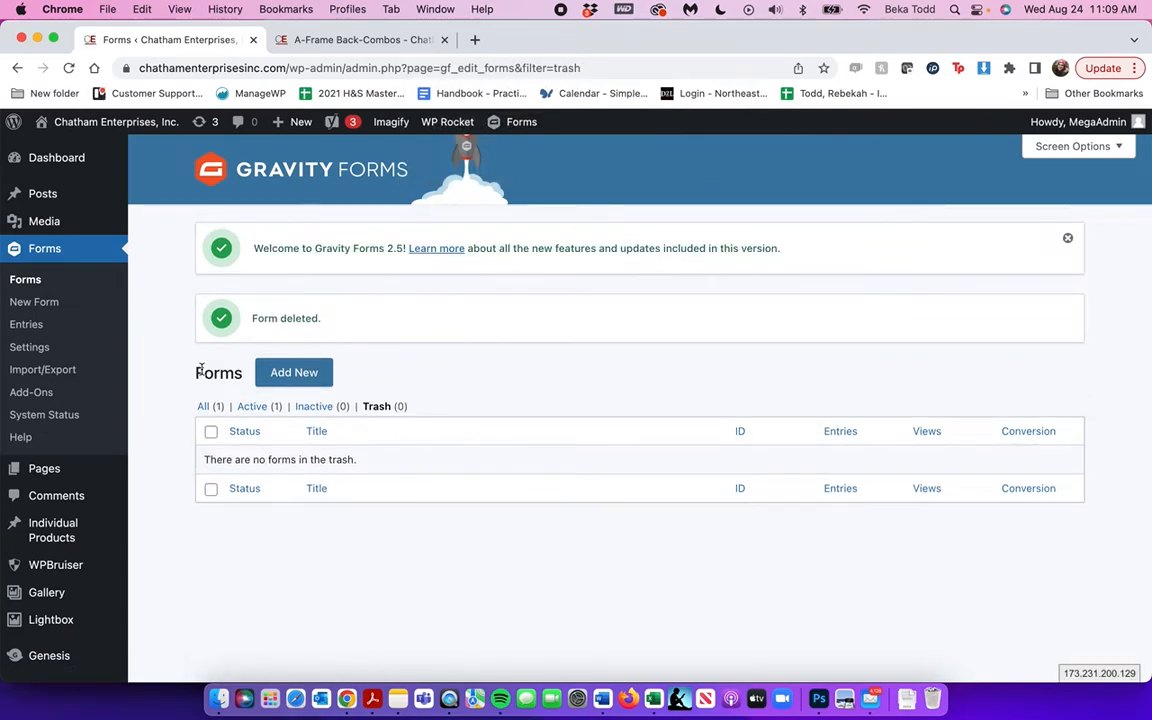
- Browse the site's list of pages and open the Homepage for editing
{"action": "scroll", "coordinate": [200, 365], "scroll_direction": "down", "scroll_amount": 2}
{"action": "mouse_move", "coordinate": [77, 380]}
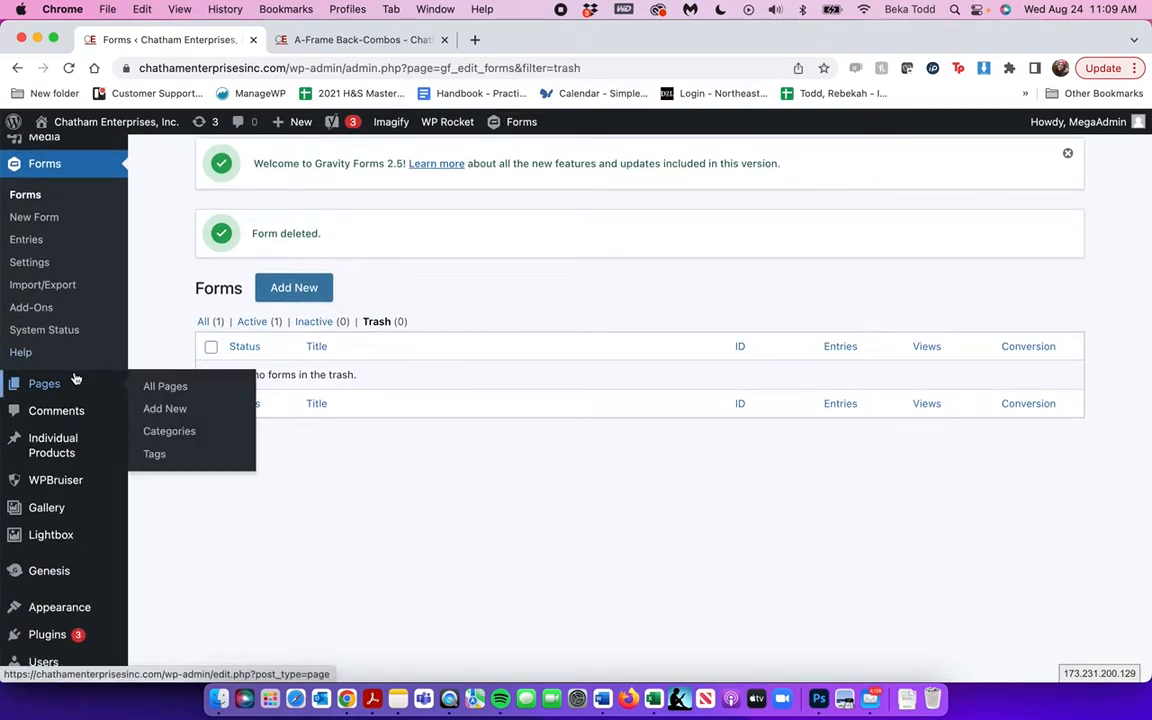
{"action": "left_click", "coordinate": [63, 384]}
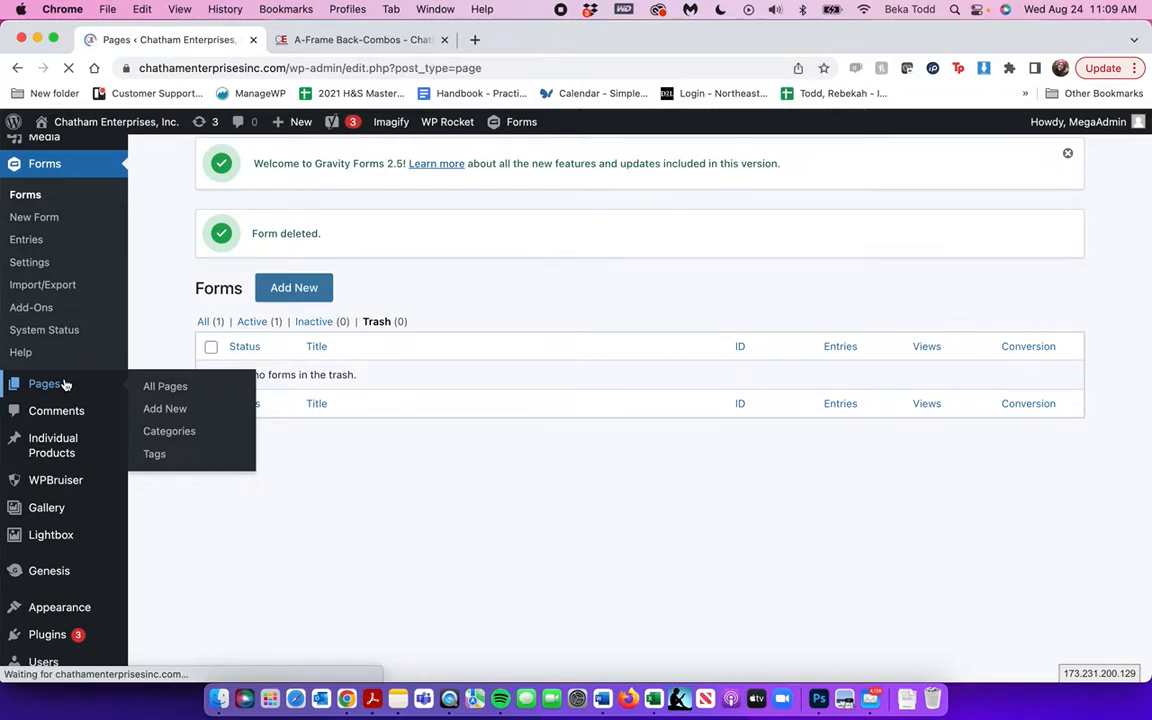
{"action": "scroll", "coordinate": [379, 320], "scroll_direction": "down", "scroll_amount": 15}
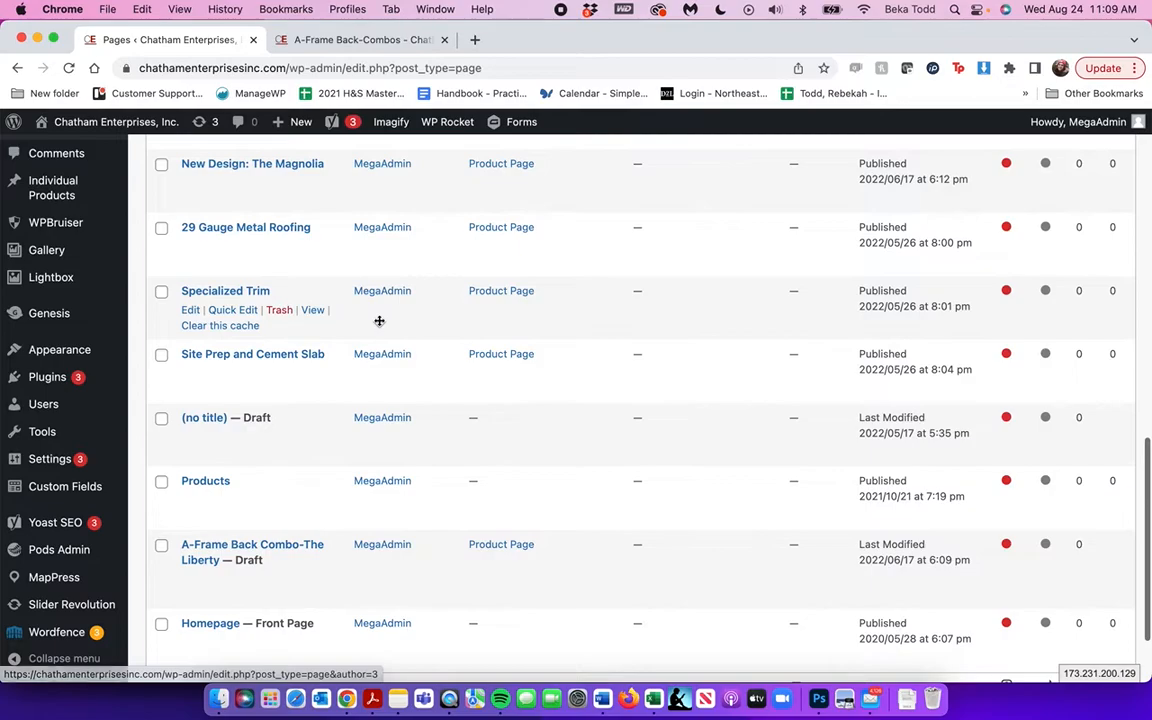
{"action": "scroll", "coordinate": [379, 324], "scroll_direction": "down", "scroll_amount": 3}
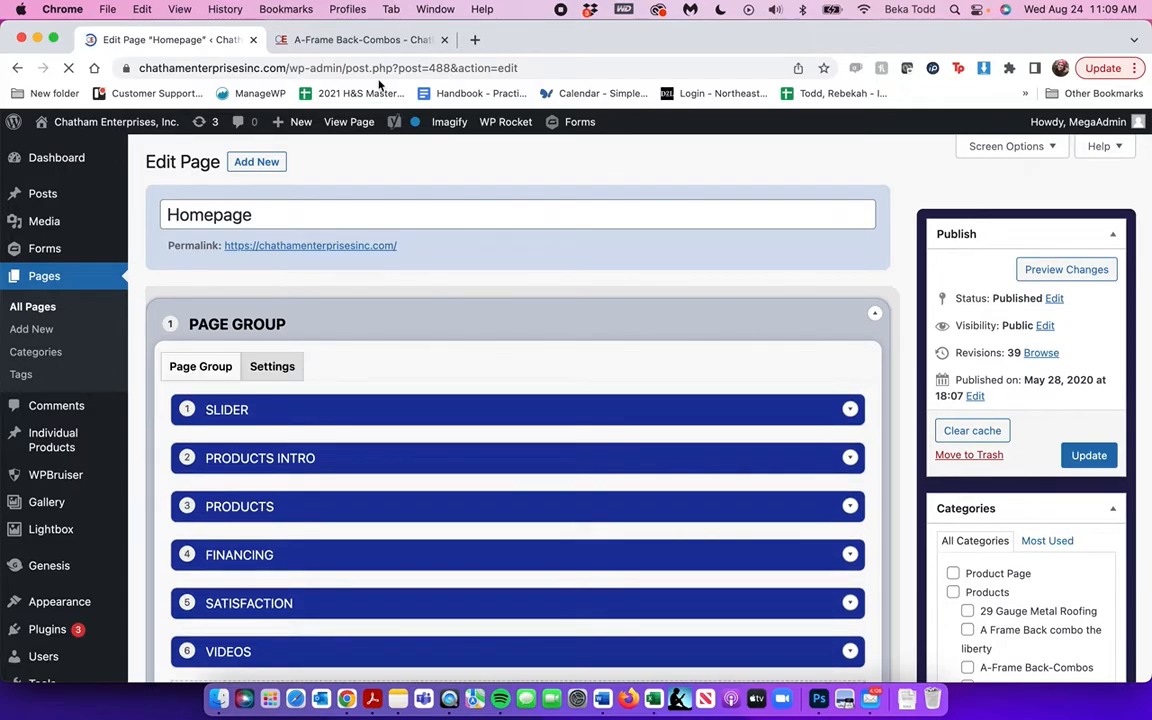
- Bring up the site's live homepage in the other browser tab, and return to the section list in the Homepage editor
{"action": "left_click", "coordinate": [335, 40]}
{"action": "scroll", "coordinate": [352, 357], "scroll_direction": "up", "scroll_amount": 15}
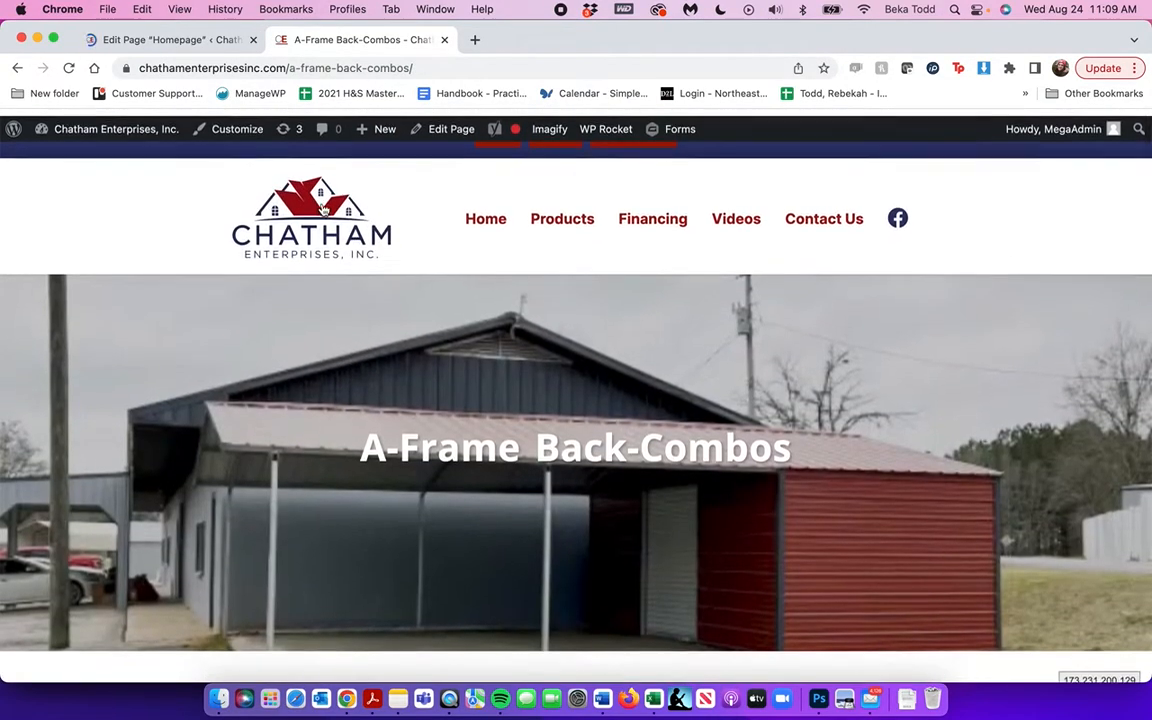
{"action": "left_click", "coordinate": [322, 205]}
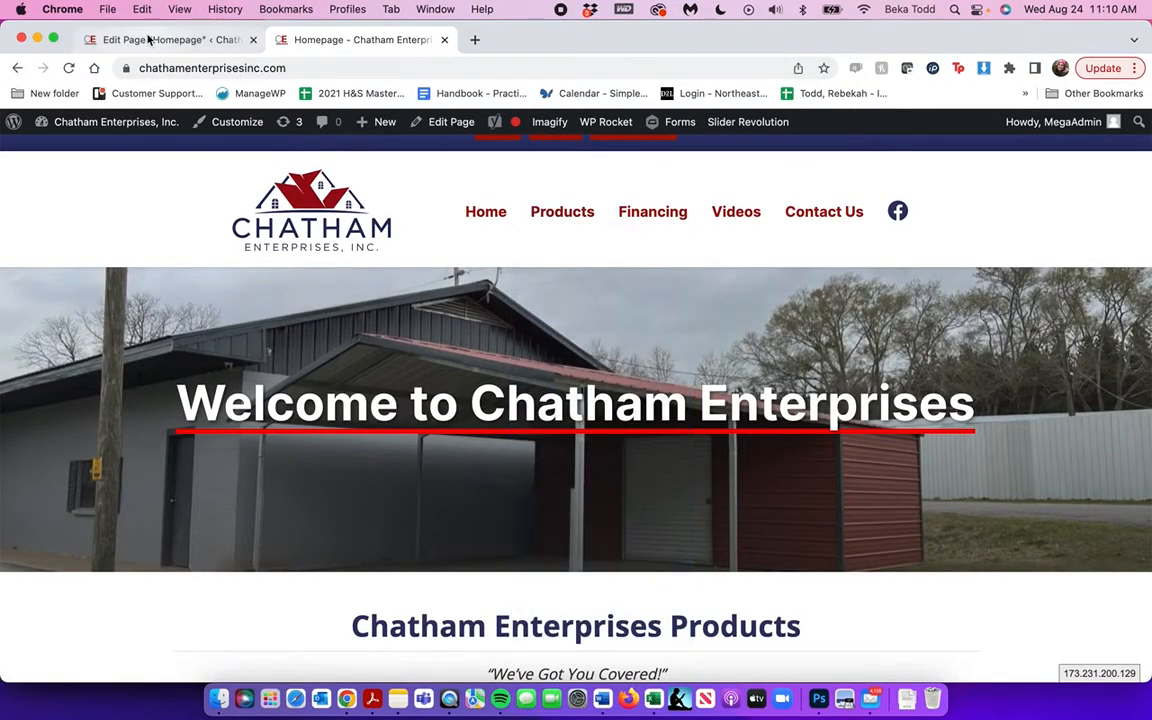
{"action": "left_click", "coordinate": [200, 40]}
{"action": "scroll", "coordinate": [558, 338], "scroll_direction": "down", "scroll_amount": 2}
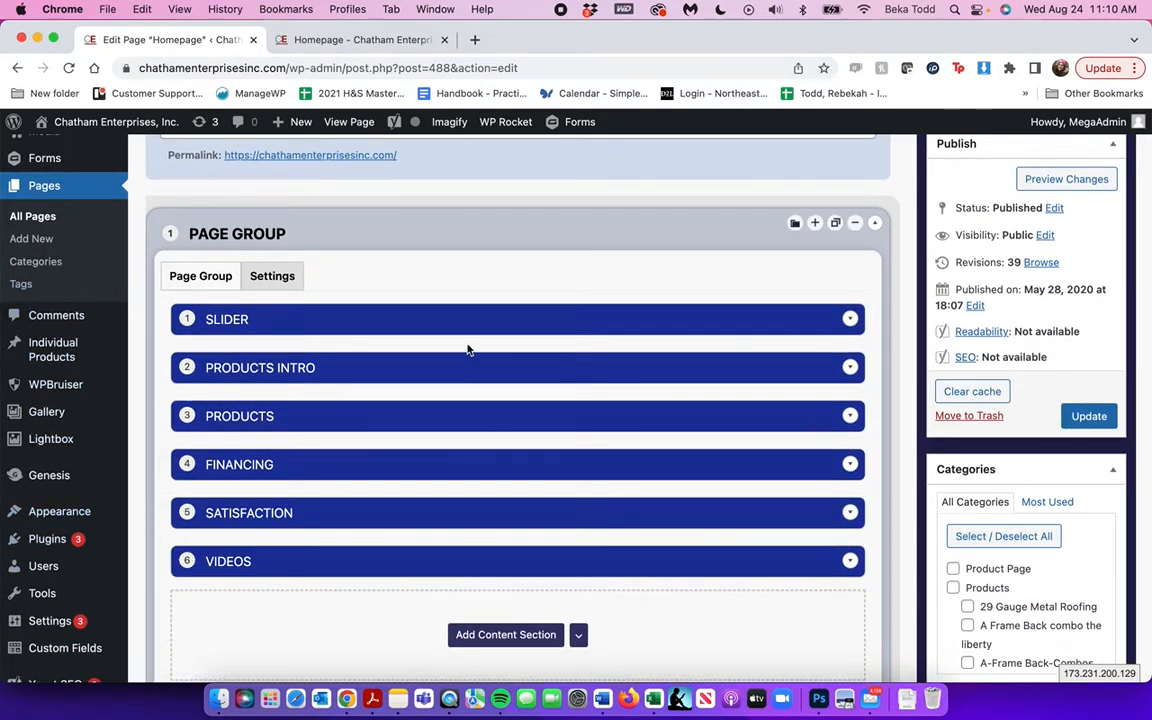
{"action": "scroll", "coordinate": [465, 347], "scroll_direction": "up", "scroll_amount": 2}
- Browse the live homepage from the slider to the satisfaction and video areas and compare it with the editor's section list
{"action": "left_click", "coordinate": [370, 40]}
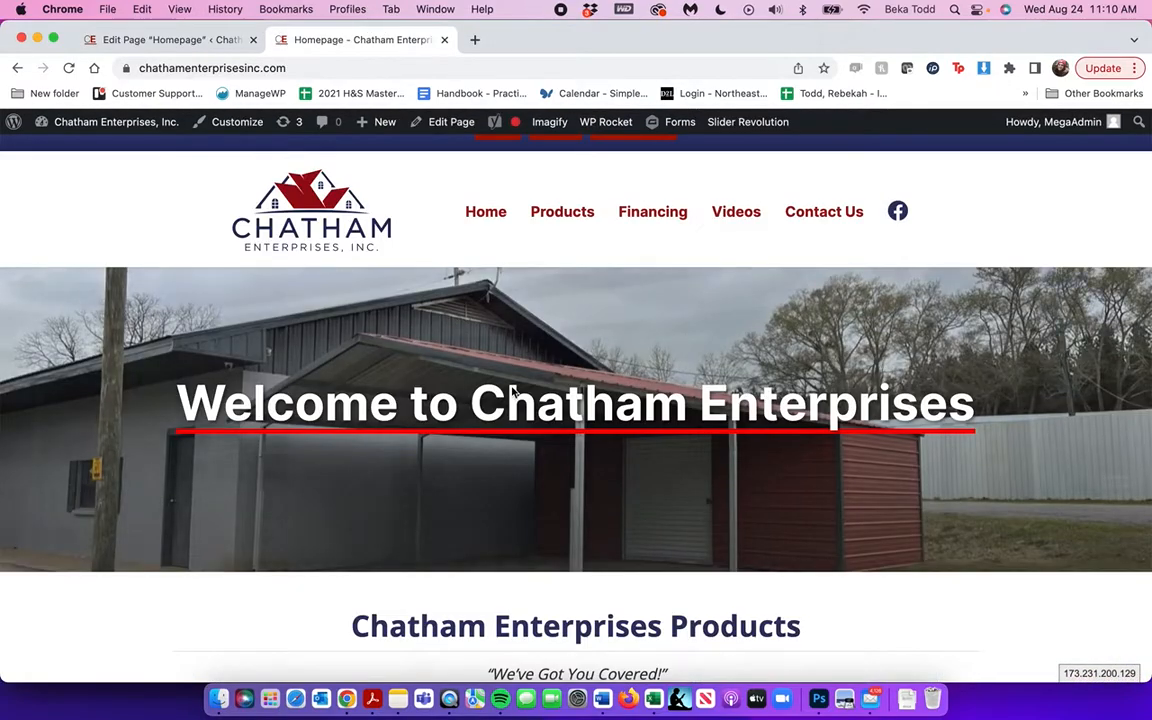
{"action": "scroll", "coordinate": [540, 300], "scroll_direction": "down", "scroll_amount": 2}
{"action": "scroll", "coordinate": [614, 433], "scroll_direction": "down", "scroll_amount": 20}
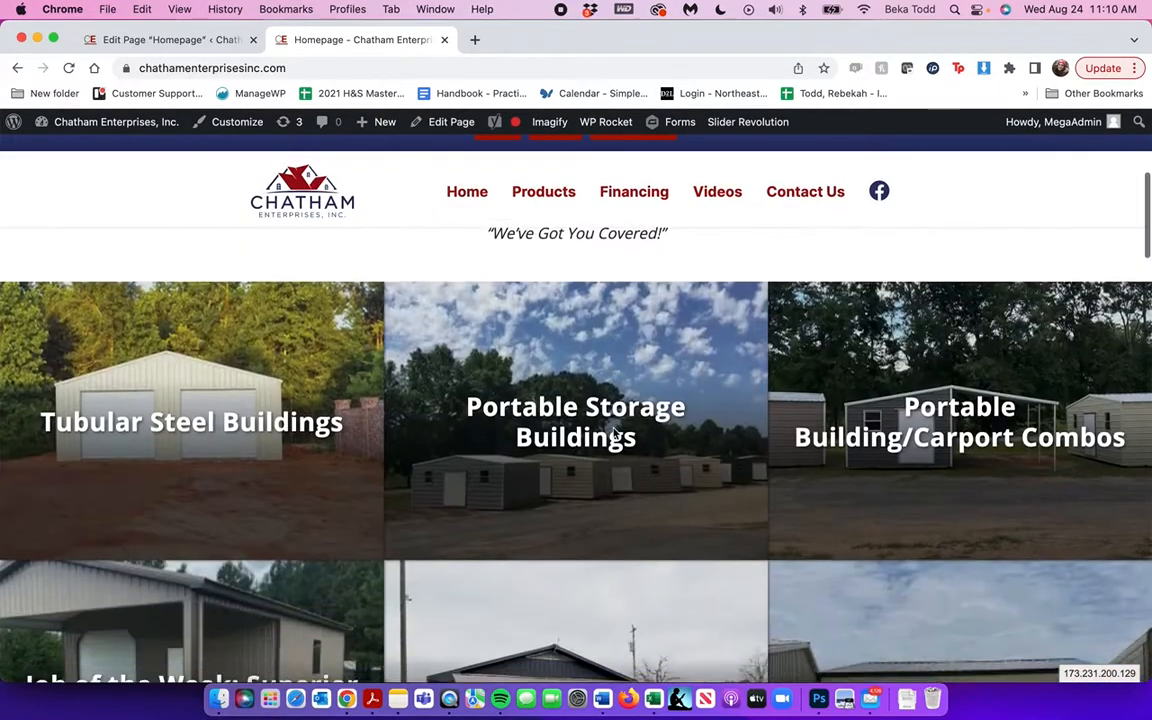
{"action": "scroll", "coordinate": [614, 433], "scroll_direction": "down", "scroll_amount": 10}
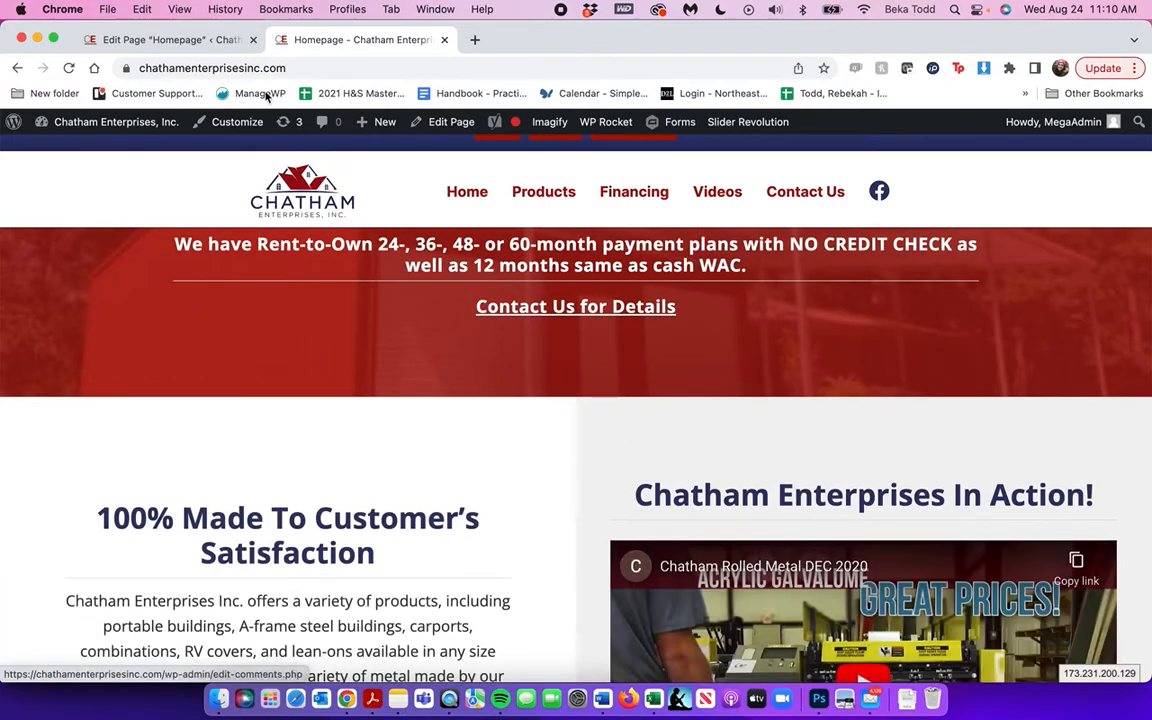
{"action": "left_click", "coordinate": [161, 40]}
{"action": "scroll", "coordinate": [450, 447], "scroll_direction": "down", "scroll_amount": 3}
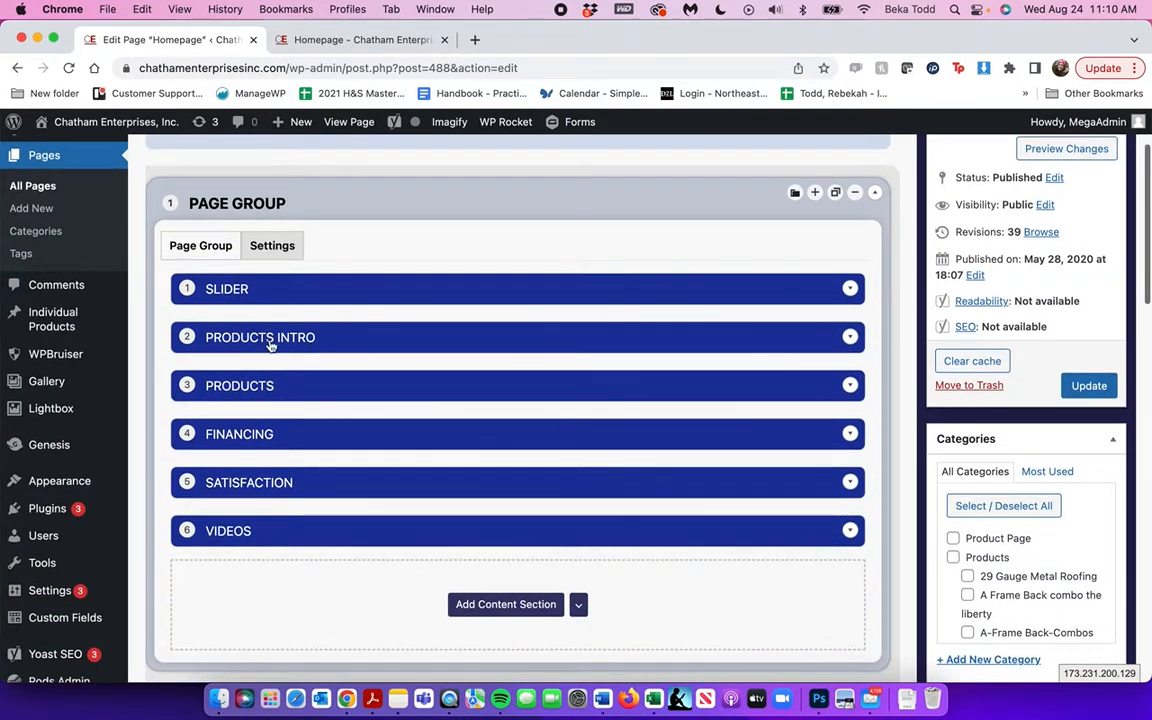
- Expand the Slider section, highlight its rev_slider shortcode, and compare it with the slider on the live homepage
{"action": "left_click", "coordinate": [381, 296]}
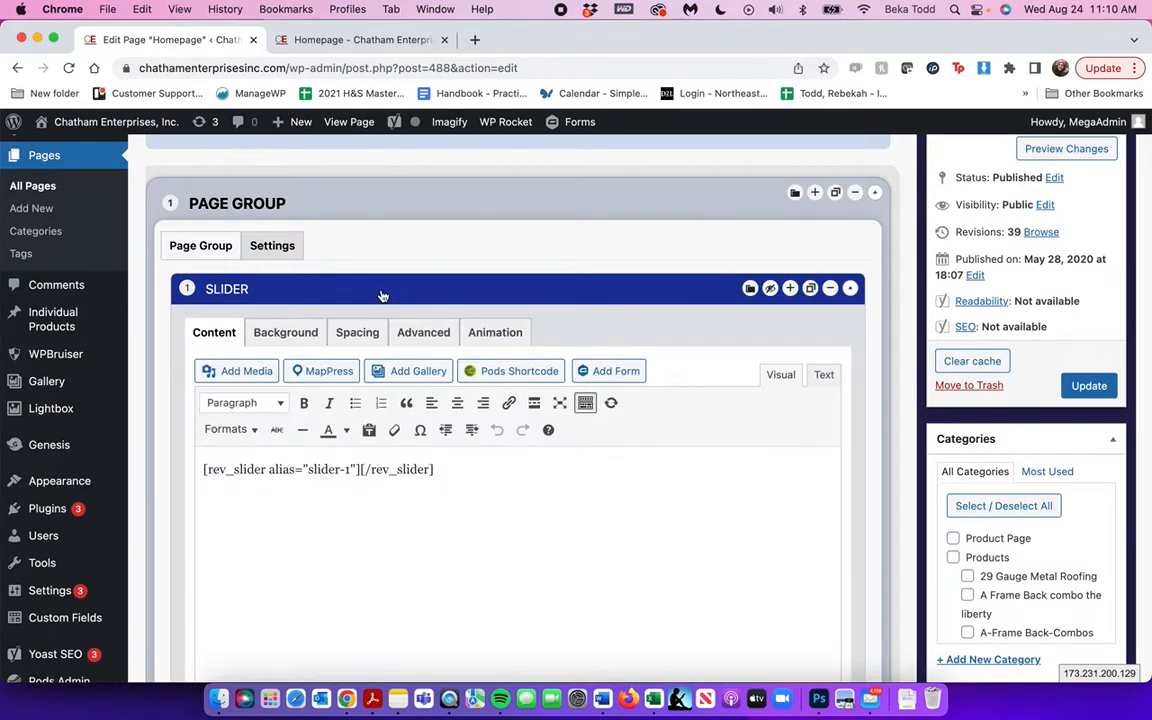
{"action": "triple_click", "coordinate": [497, 481]}
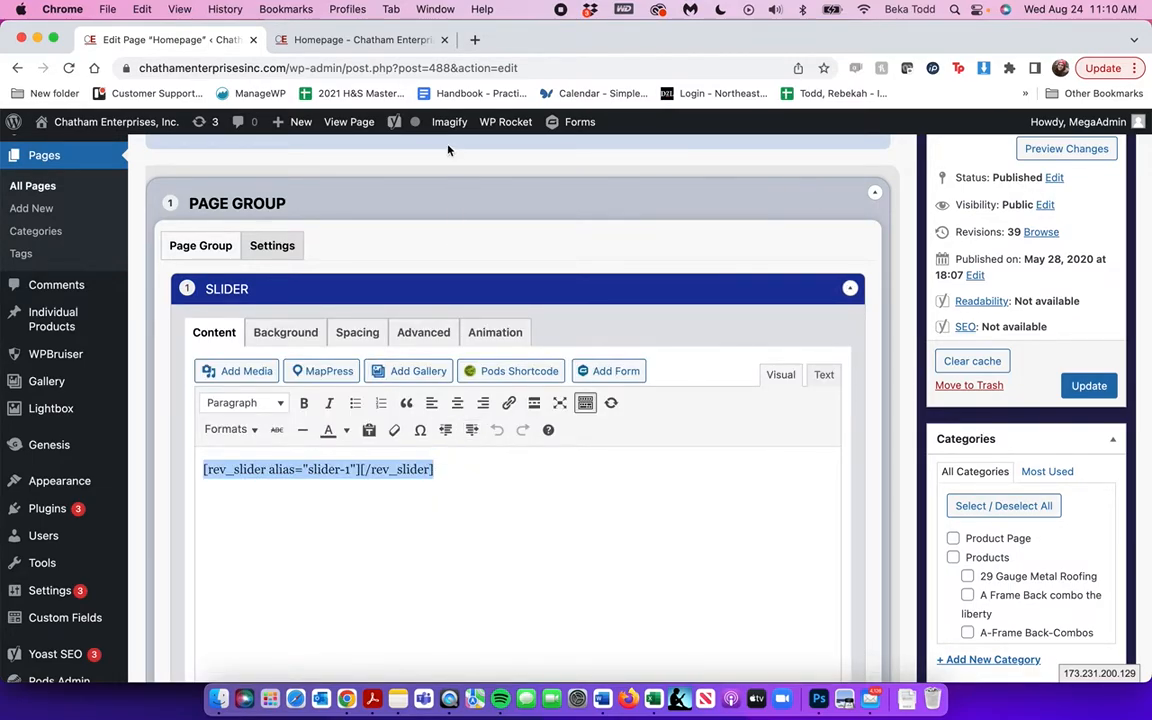
{"action": "left_click", "coordinate": [352, 40]}
{"action": "scroll", "coordinate": [494, 355], "scroll_direction": "up", "scroll_amount": 15}
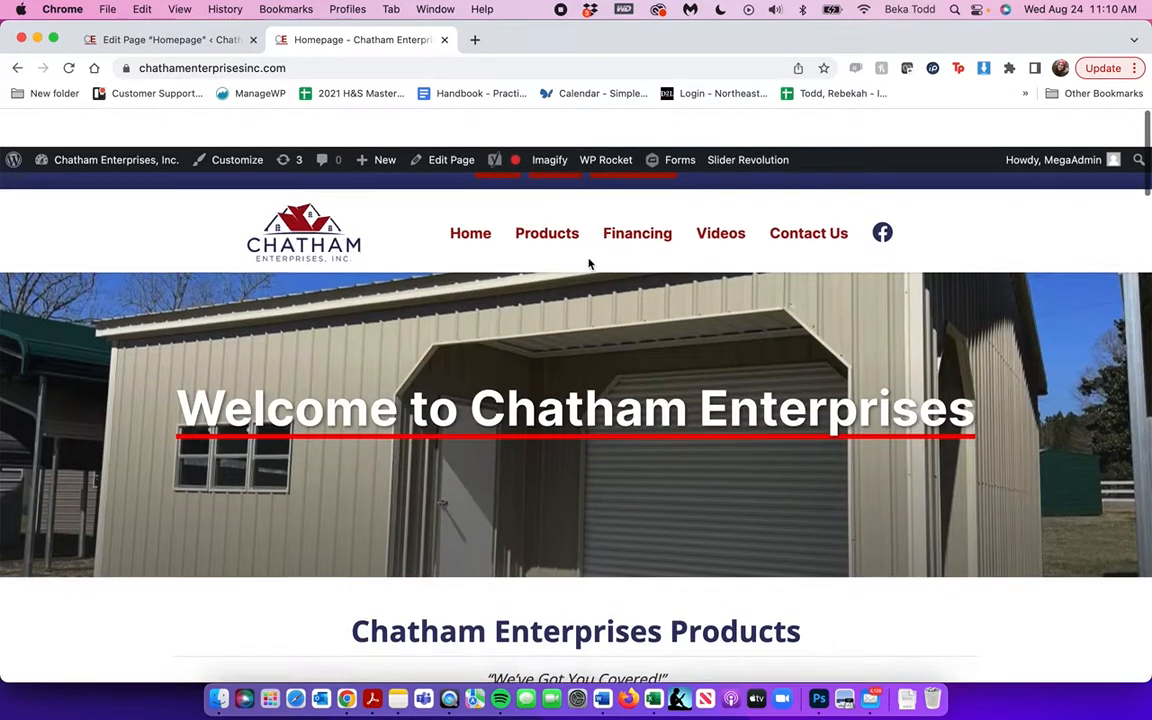
{"action": "left_click", "coordinate": [192, 33]}
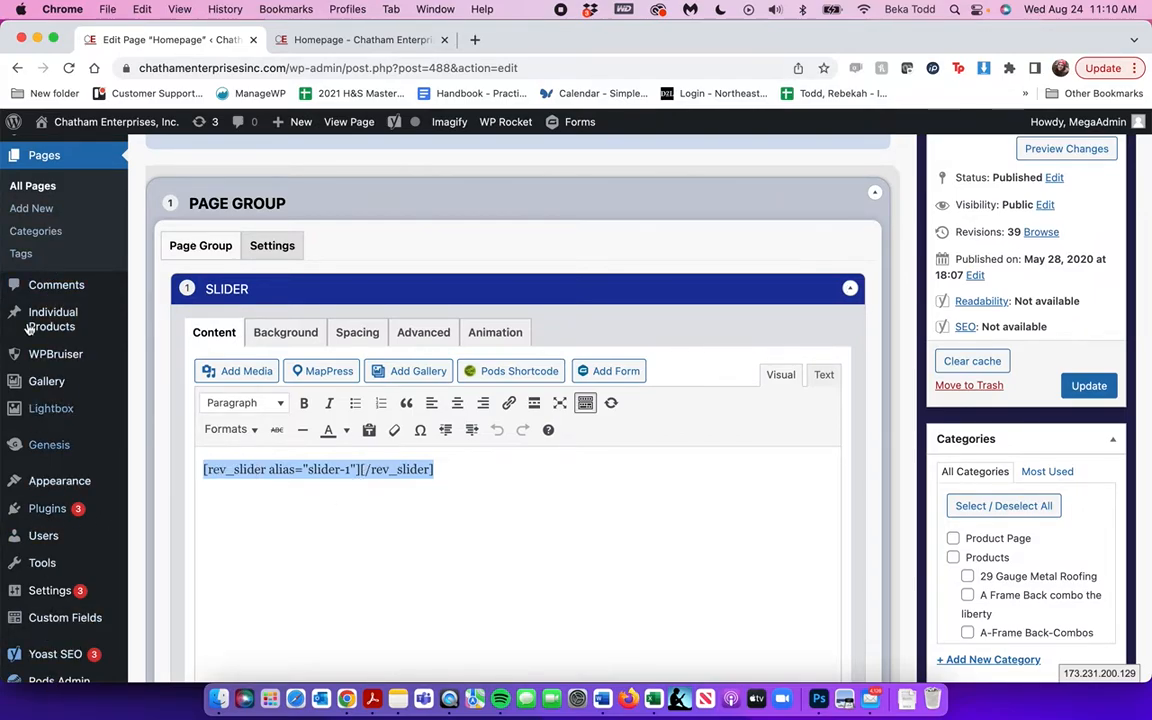
- Expand the Products Intro section and select its "Chatham Enterprises Products" heading and "We've Got You Covered!" tagline
{"action": "scroll", "coordinate": [450, 522], "scroll_direction": "down", "scroll_amount": 5}
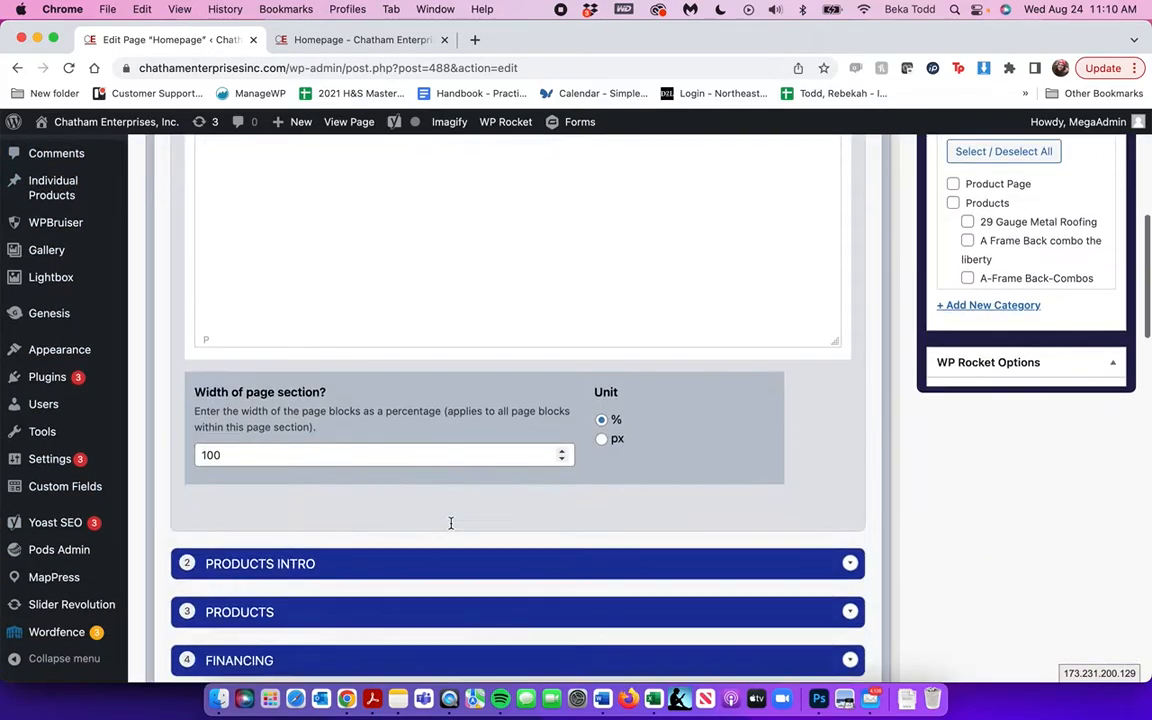
{"action": "scroll", "coordinate": [450, 522], "scroll_direction": "down", "scroll_amount": 2}
{"action": "left_click", "coordinate": [461, 501]}
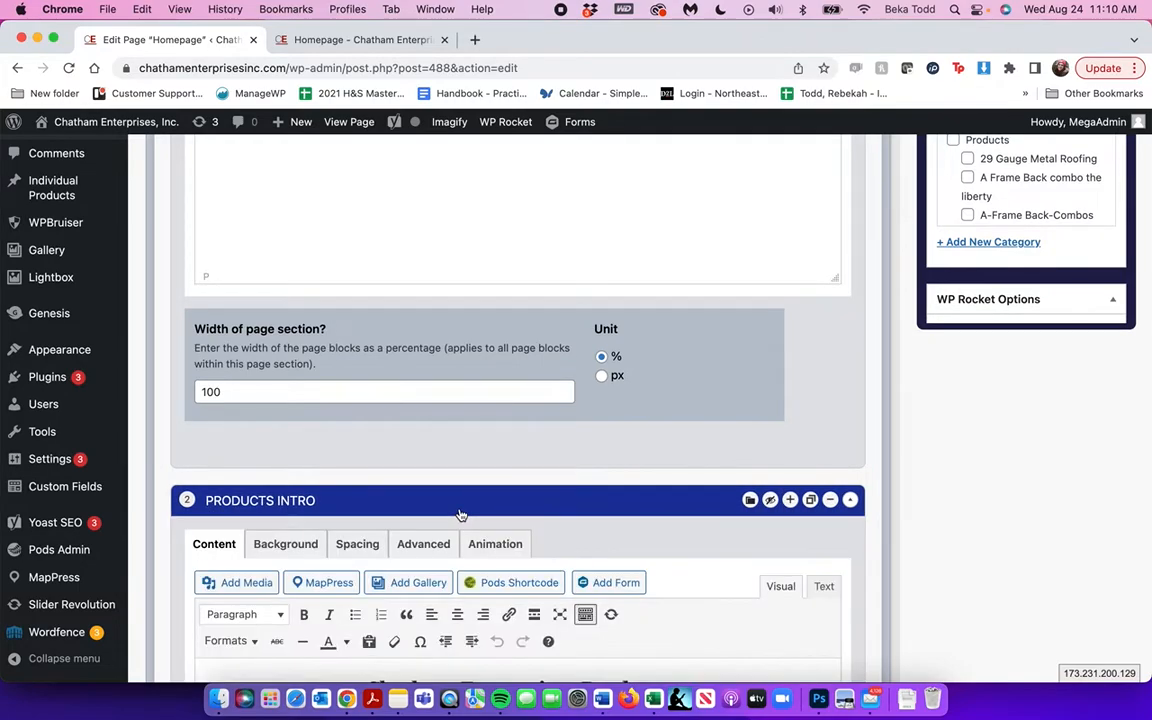
{"action": "scroll", "coordinate": [460, 516], "scroll_direction": "down", "scroll_amount": 5}
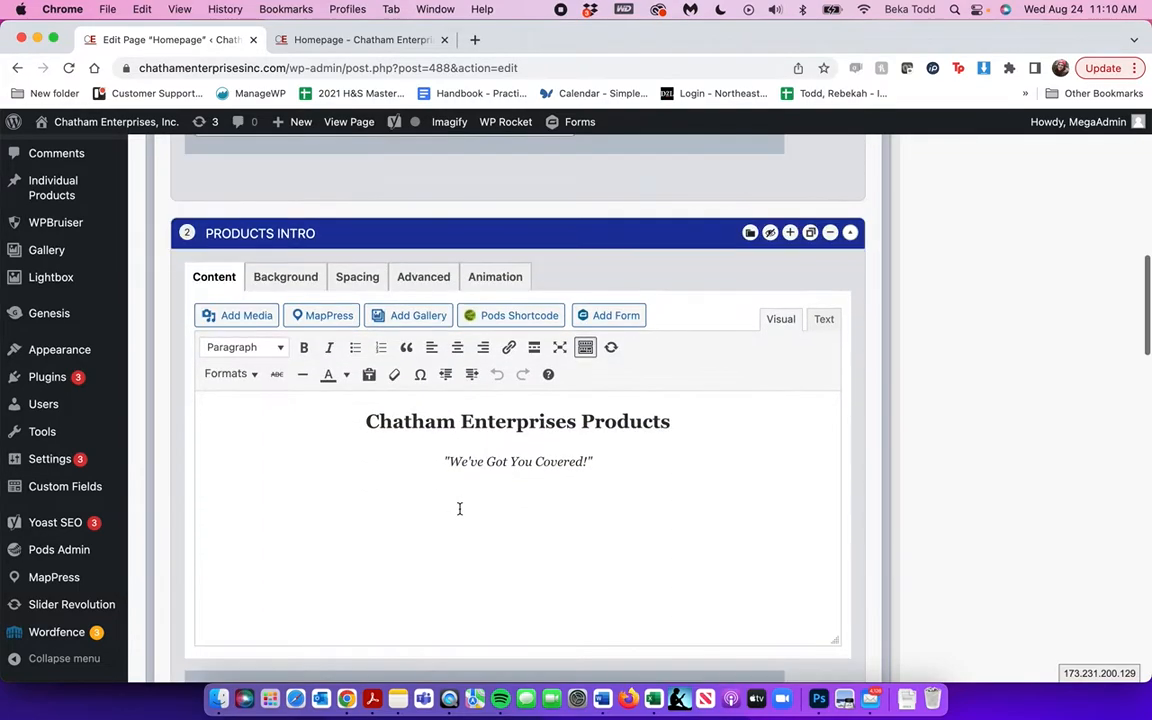
{"action": "triple_click", "coordinate": [597, 443]}
{"action": "left_click_drag", "start_coordinate": [612, 463], "coordinate": [268, 407]}
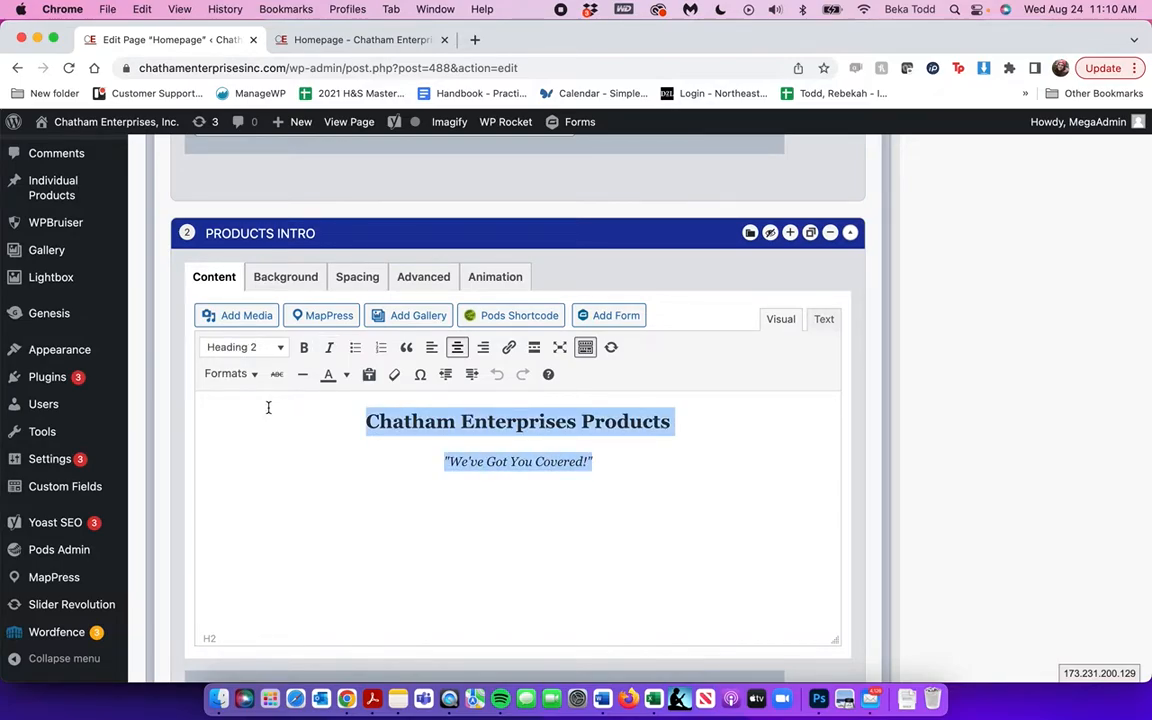
- Place the cursor in the Products Intro tagline and view the paragraph style choices without changing the style
{"action": "left_click", "coordinate": [608, 445]}
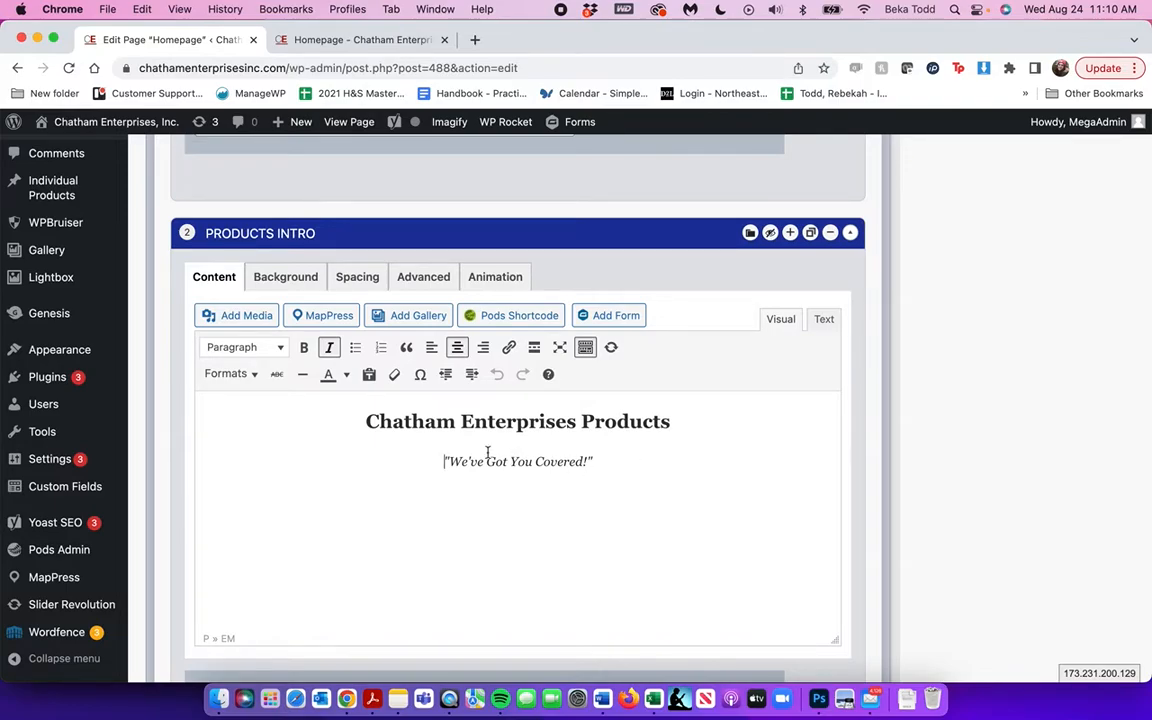
{"action": "left_click", "coordinate": [278, 350]}
{"action": "left_click", "coordinate": [278, 355]}
- Open the link options for the "We've Got You Covered!" tagline, browse the existing content to link to, and cancel
{"action": "triple_click", "coordinate": [562, 466]}
{"action": "left_click", "coordinate": [508, 347]}
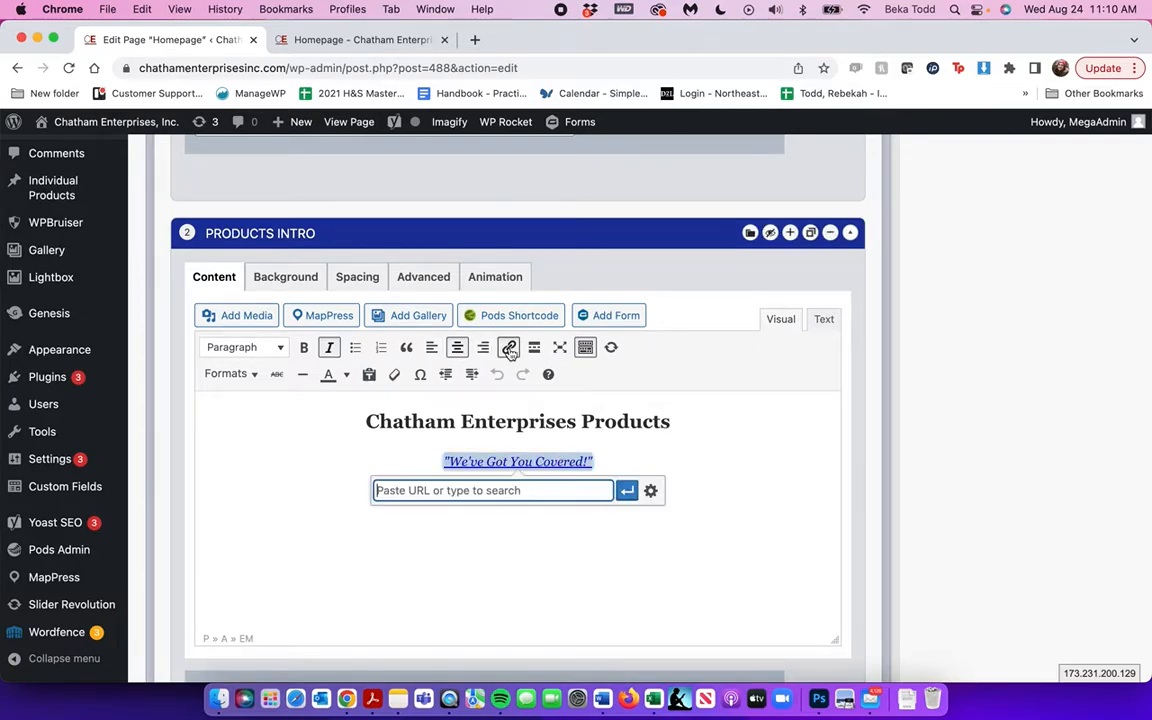
{"action": "left_click", "coordinate": [650, 490]}
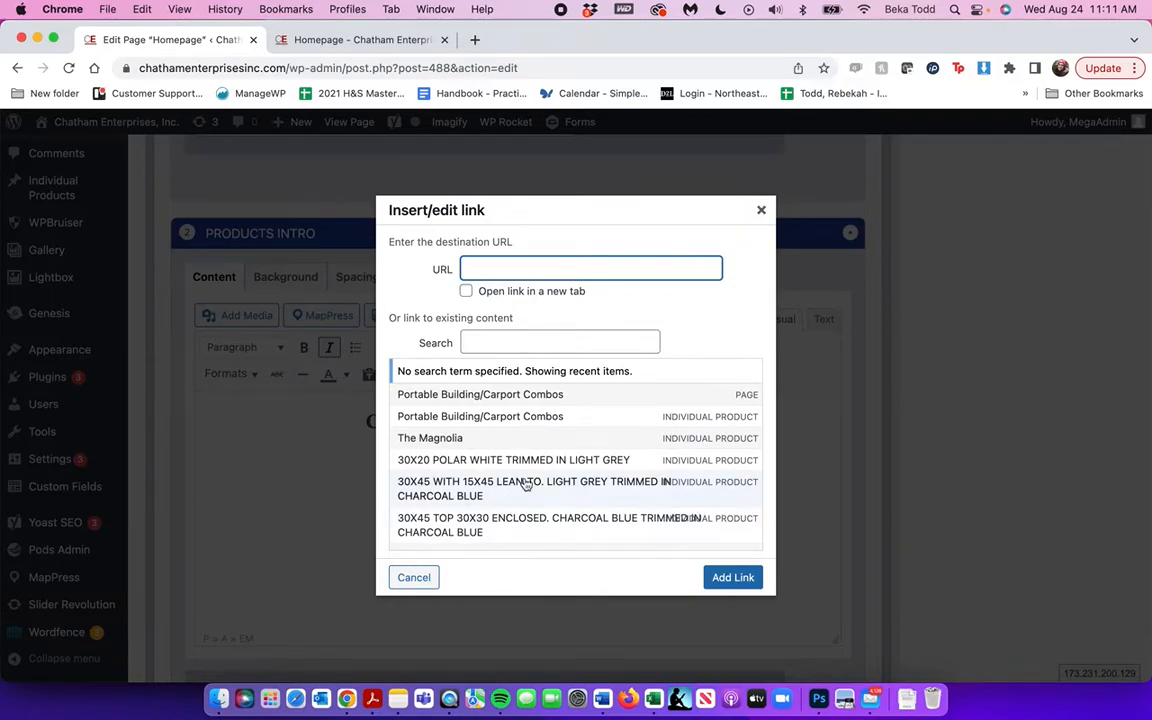
{"action": "scroll", "coordinate": [524, 481], "scroll_direction": "down", "scroll_amount": 10}
{"action": "left_click", "coordinate": [420, 577]}
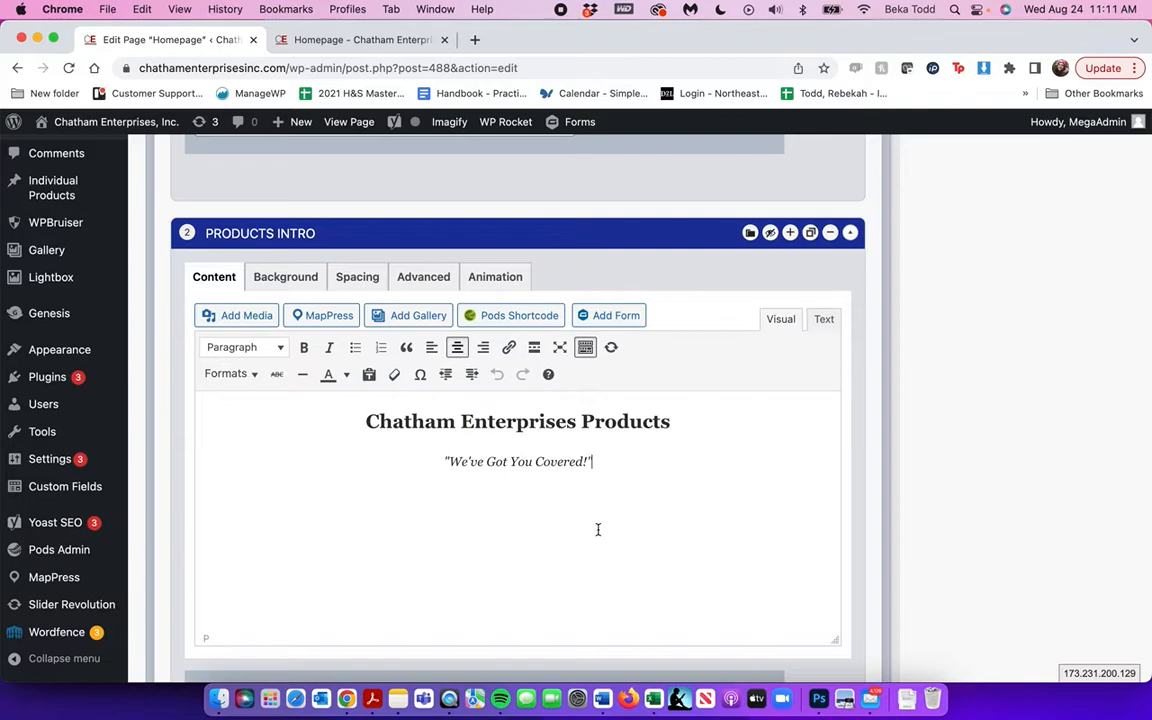
- Check the products heading and tagline on the live homepage and return to the page editor
{"action": "left_click", "coordinate": [356, 40]}
{"action": "scroll", "coordinate": [437, 480], "scroll_direction": "down", "scroll_amount": 2}
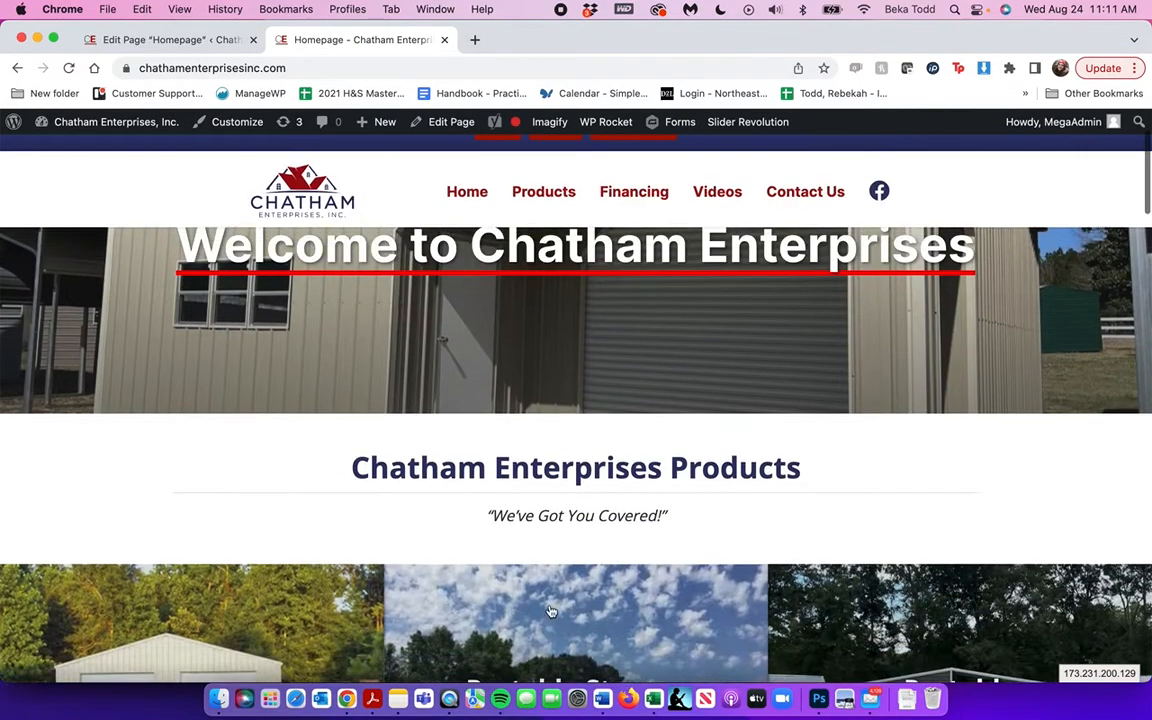
{"action": "left_click", "coordinate": [188, 42]}
- Review the Products Intro section's background image, position and color settings, and return to its content
{"action": "left_click", "coordinate": [287, 277]}
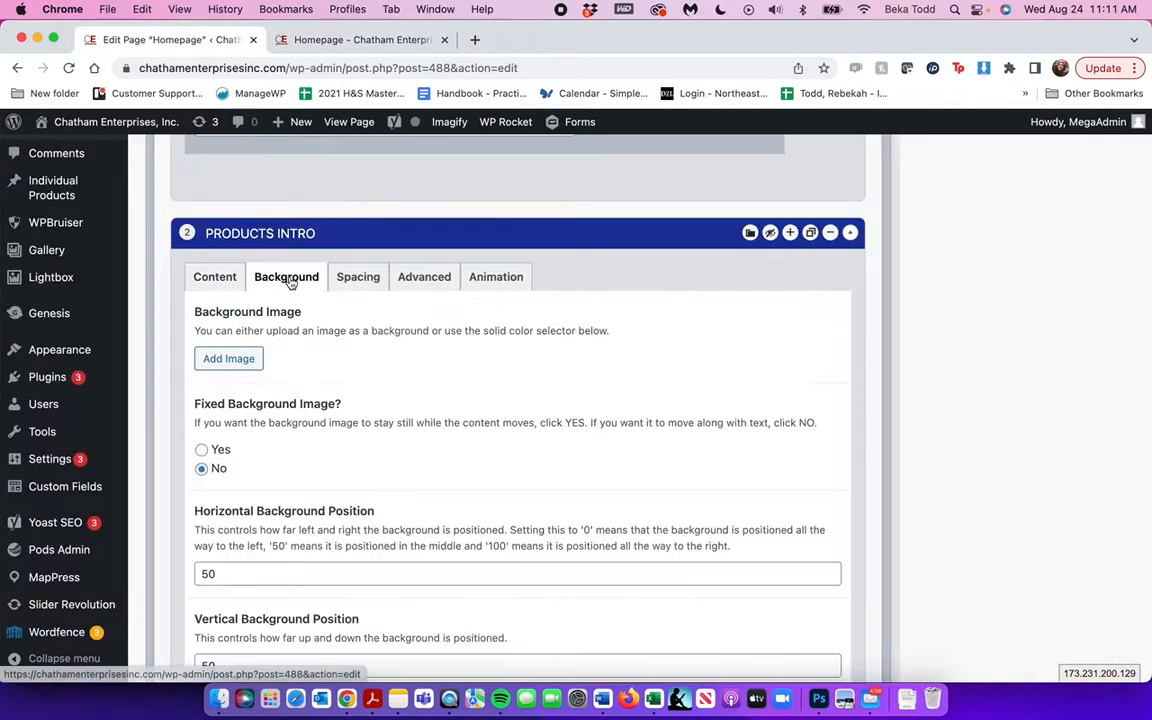
{"action": "scroll", "coordinate": [359, 481], "scroll_direction": "down", "scroll_amount": 2}
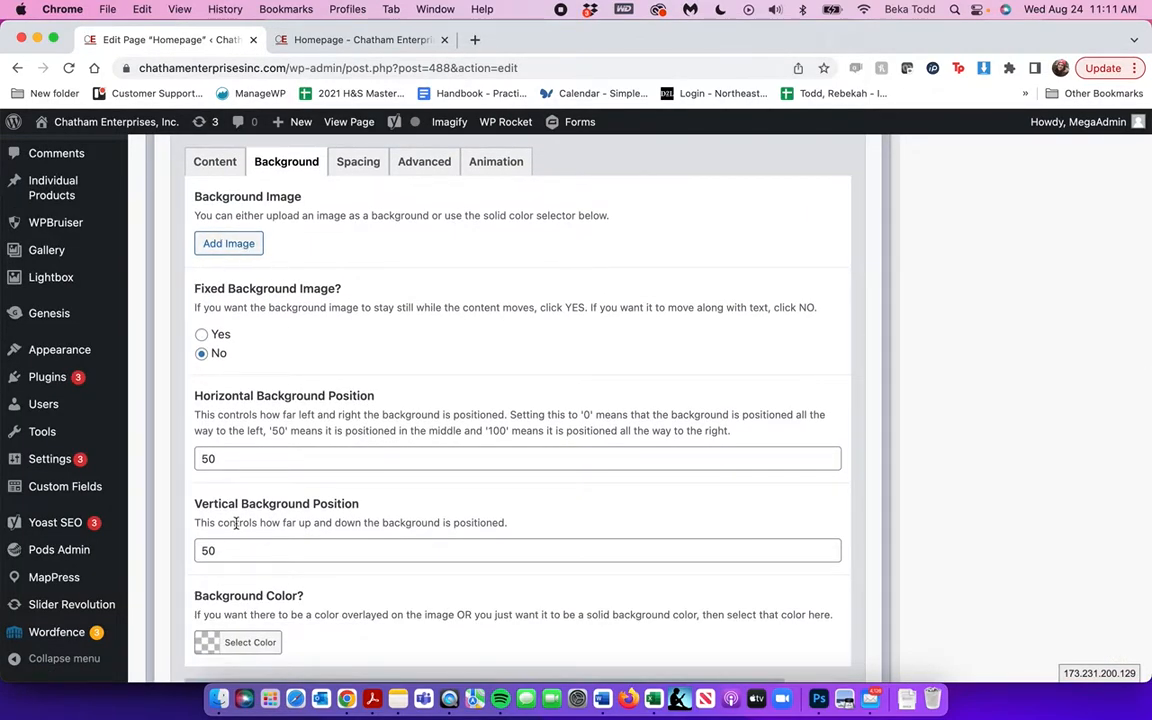
{"action": "scroll", "coordinate": [236, 522], "scroll_direction": "down", "scroll_amount": 2}
{"action": "scroll", "coordinate": [267, 500], "scroll_direction": "down", "scroll_amount": 2}
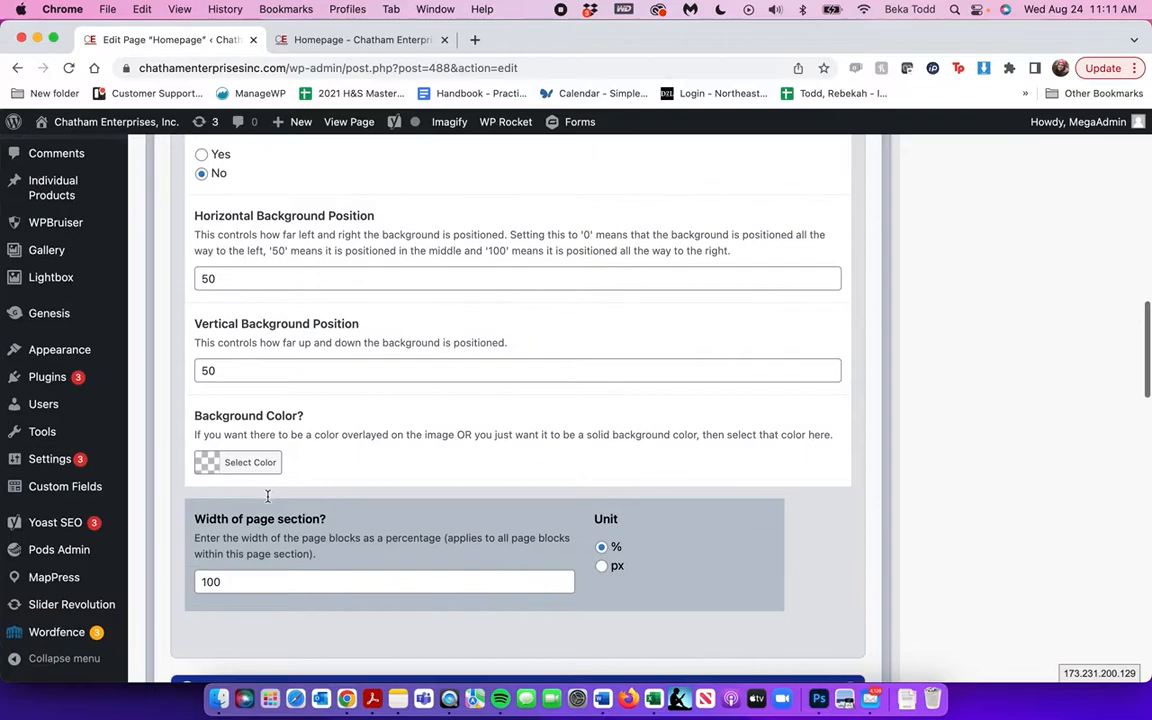
{"action": "scroll", "coordinate": [285, 534], "scroll_direction": "down", "scroll_amount": 5}
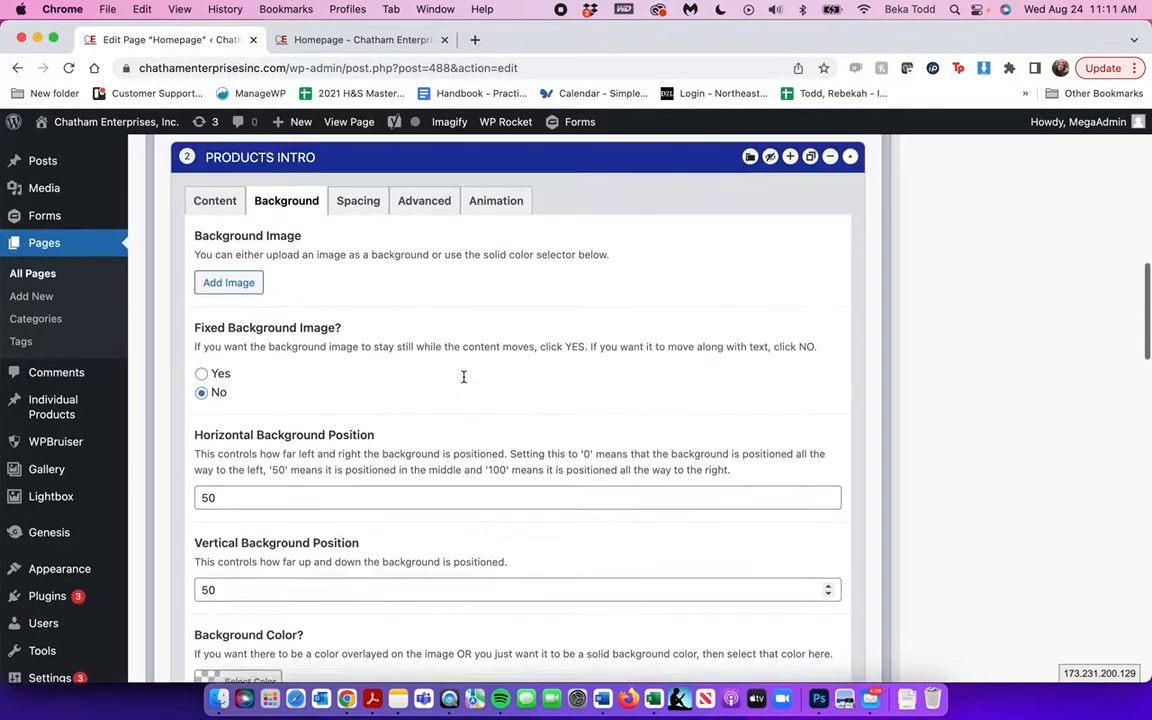
{"action": "scroll", "coordinate": [463, 378], "scroll_direction": "up", "scroll_amount": 1}
{"action": "left_click", "coordinate": [214, 296]}
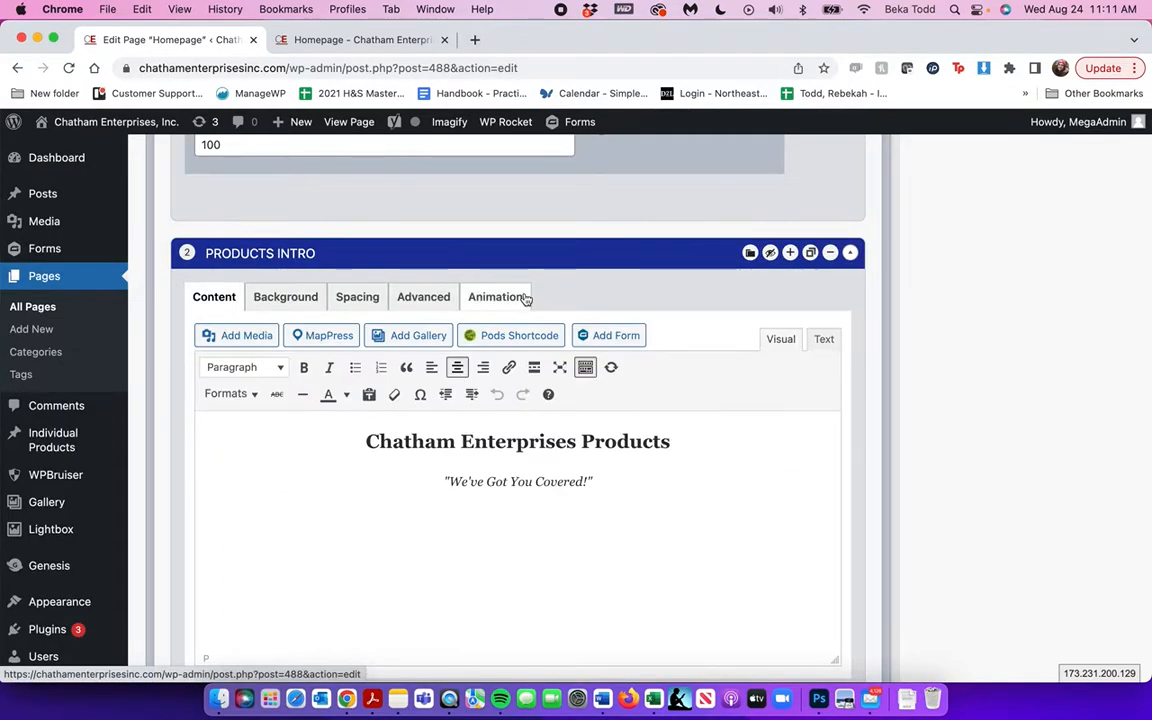
- Expand the Products section, highlight its Pods shortcode, and compare it with the product grid on the live homepage
{"action": "scroll", "coordinate": [524, 292], "scroll_direction": "down", "scroll_amount": 10}
{"action": "left_click", "coordinate": [544, 368]}
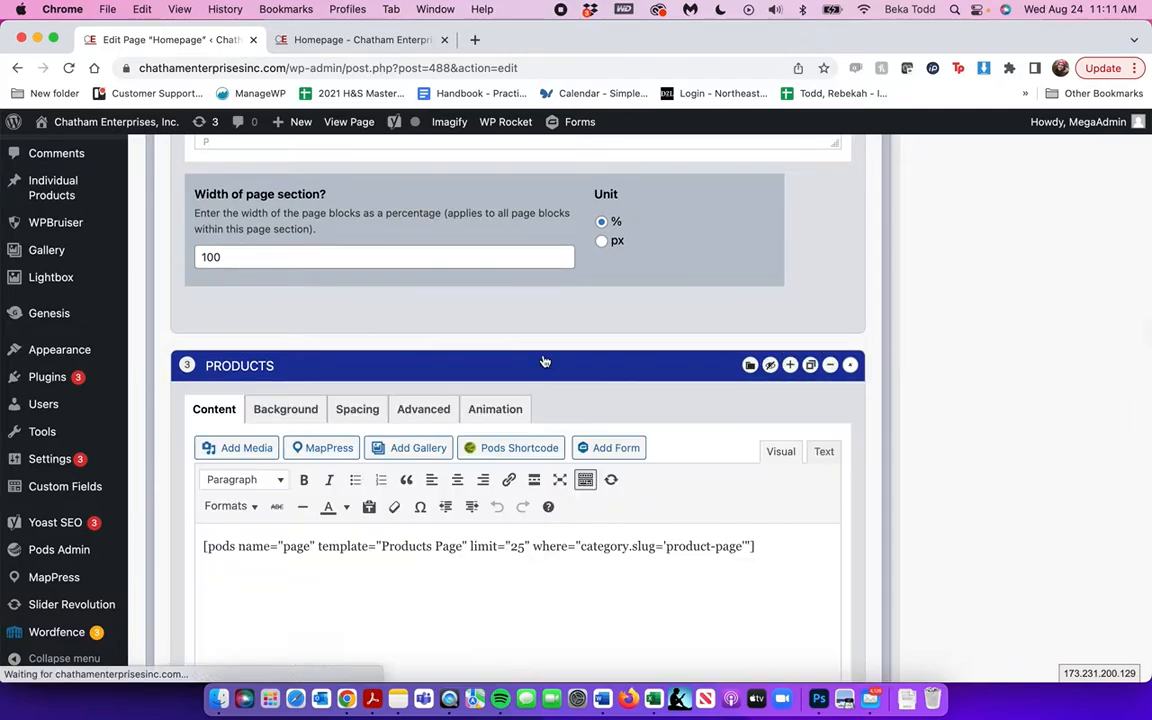
{"action": "triple_click", "coordinate": [586, 557]}
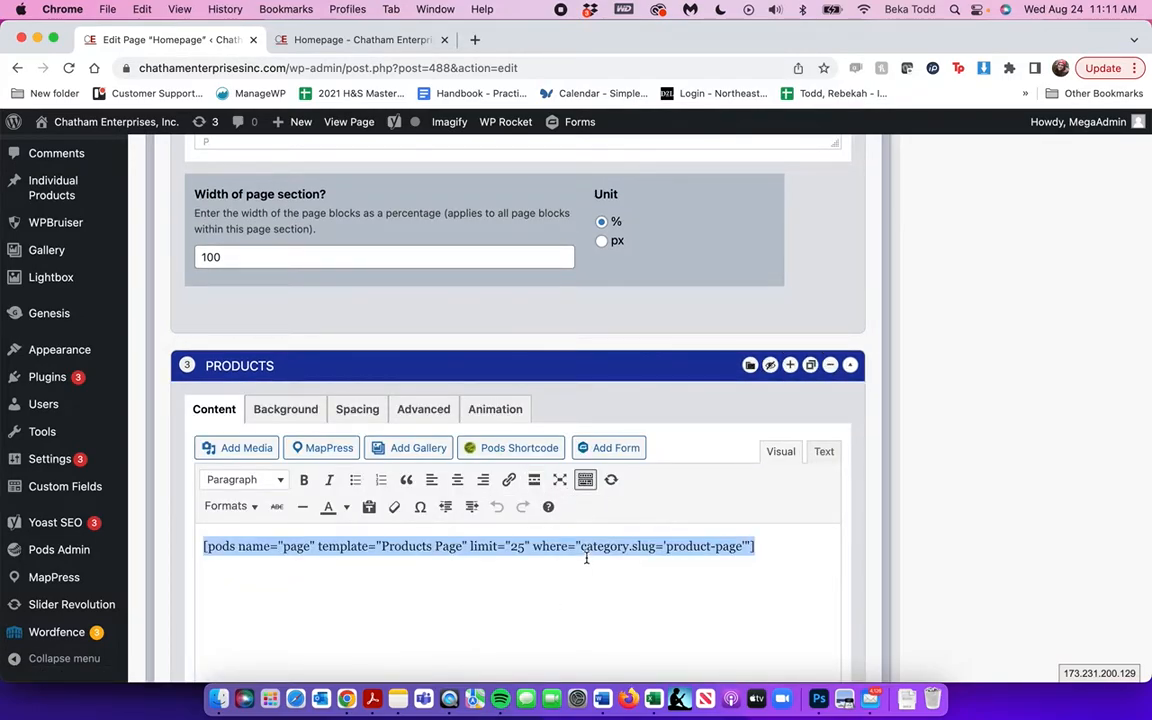
{"action": "left_click", "coordinate": [360, 40]}
{"action": "scroll", "coordinate": [524, 483], "scroll_direction": "down", "scroll_amount": 2}
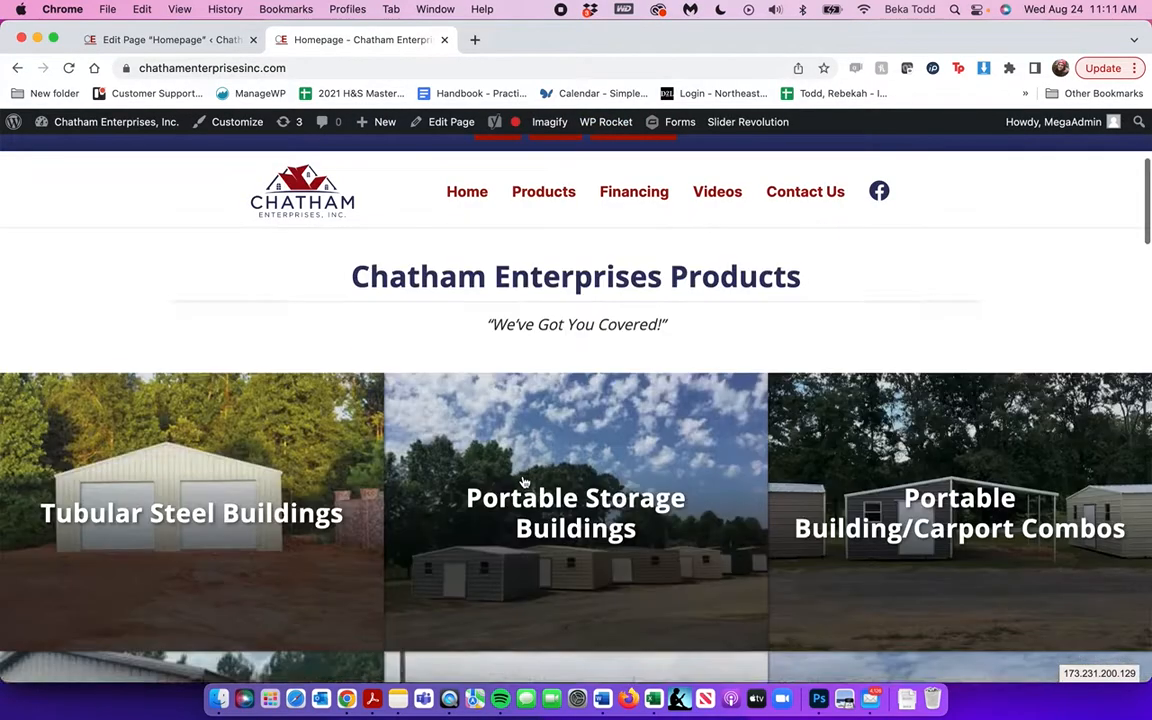
{"action": "left_click", "coordinate": [188, 40]}
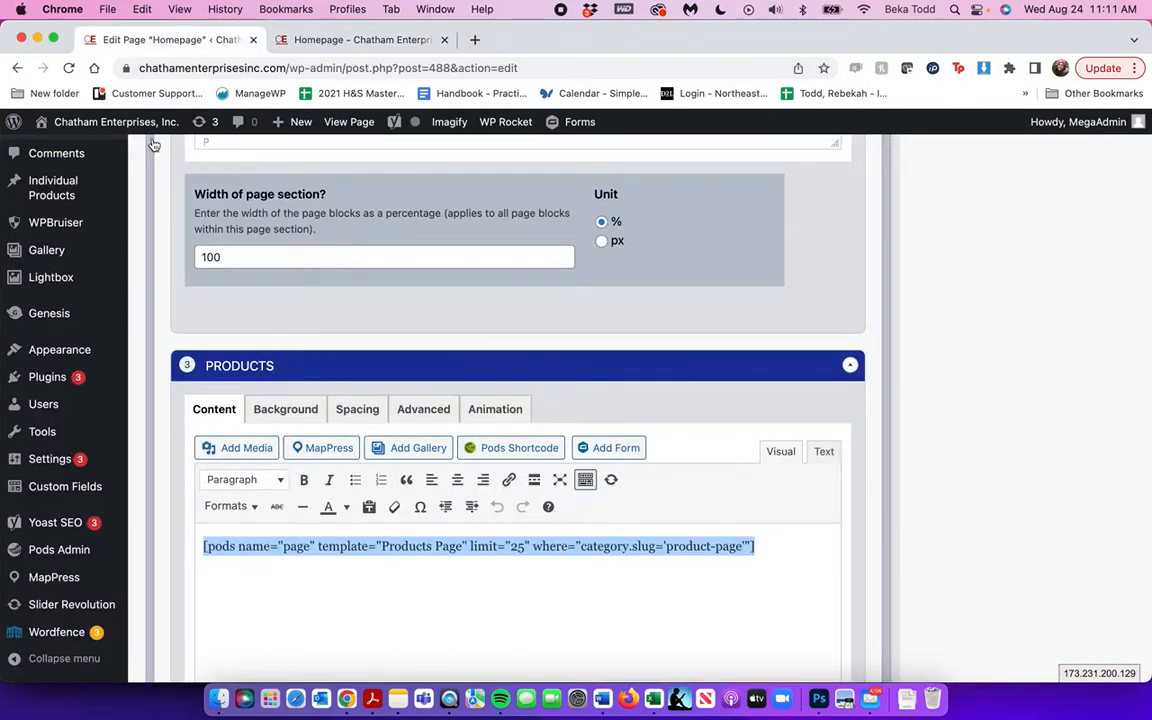
{"action": "mouse_move", "coordinate": [78, 190]}
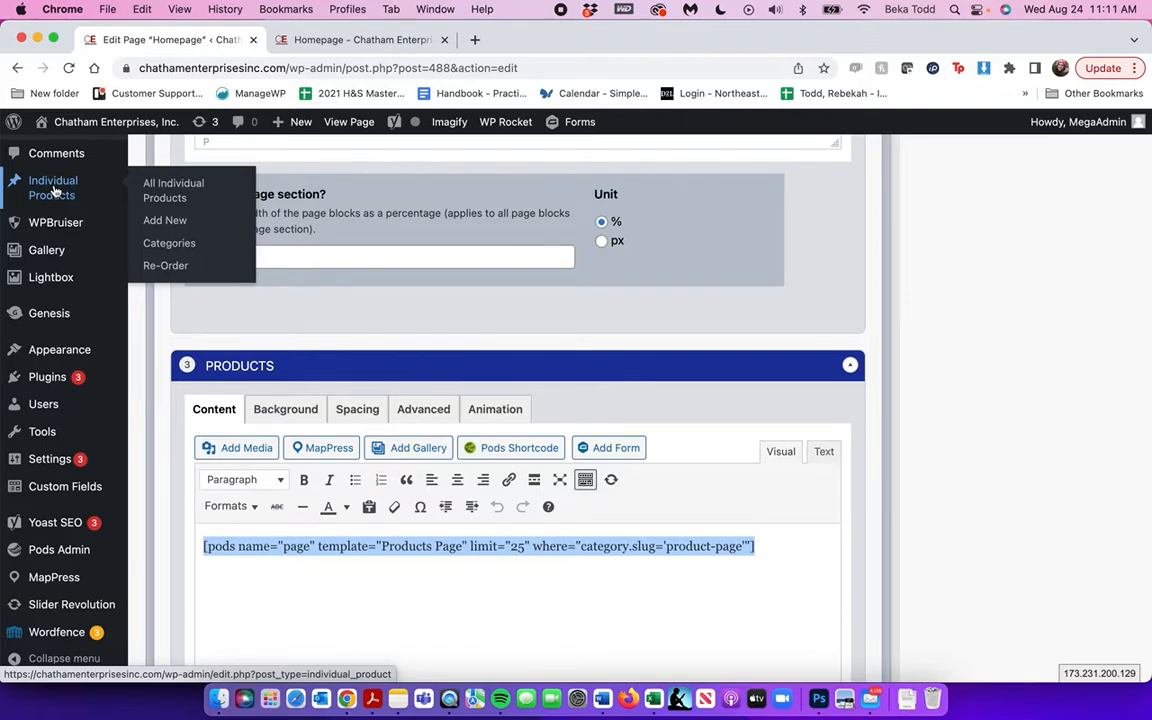
- Expand the Financing section and select its paragraph about Rent-to-Own payment plans
{"action": "scroll", "coordinate": [580, 490], "scroll_direction": "down", "scroll_amount": 3}
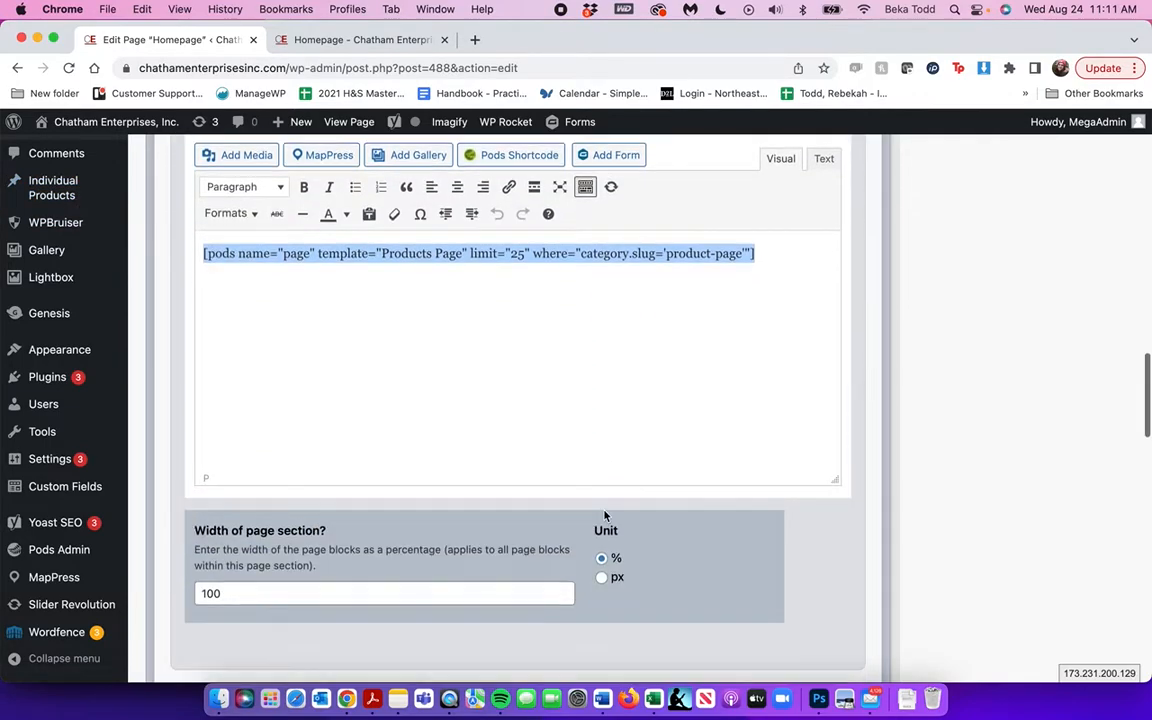
{"action": "scroll", "coordinate": [604, 515], "scroll_direction": "down", "scroll_amount": 2}
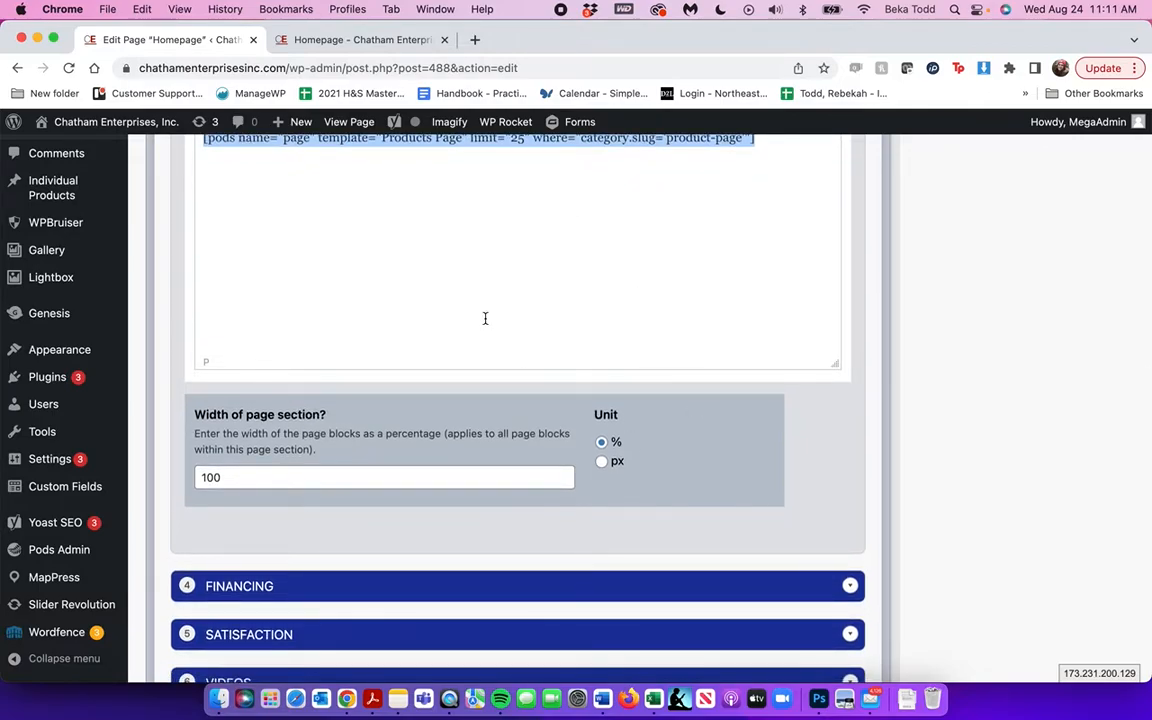
{"action": "scroll", "coordinate": [485, 318], "scroll_direction": "down", "scroll_amount": 3}
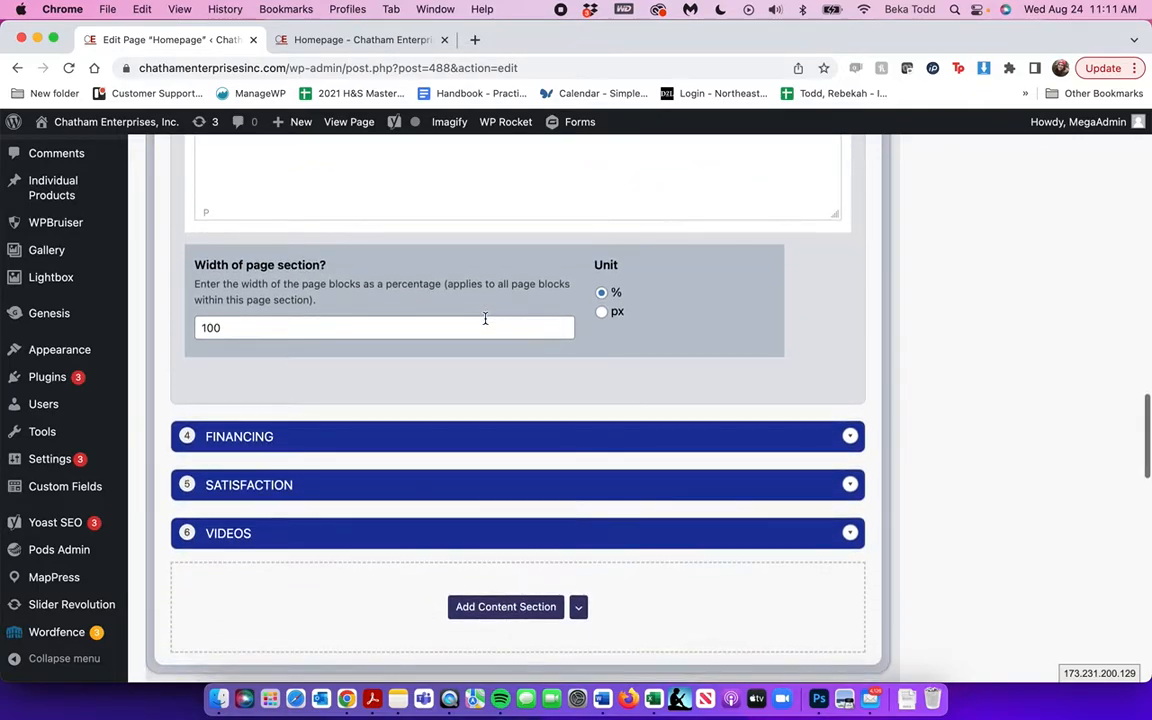
{"action": "scroll", "coordinate": [485, 318], "scroll_direction": "down", "scroll_amount": 1}
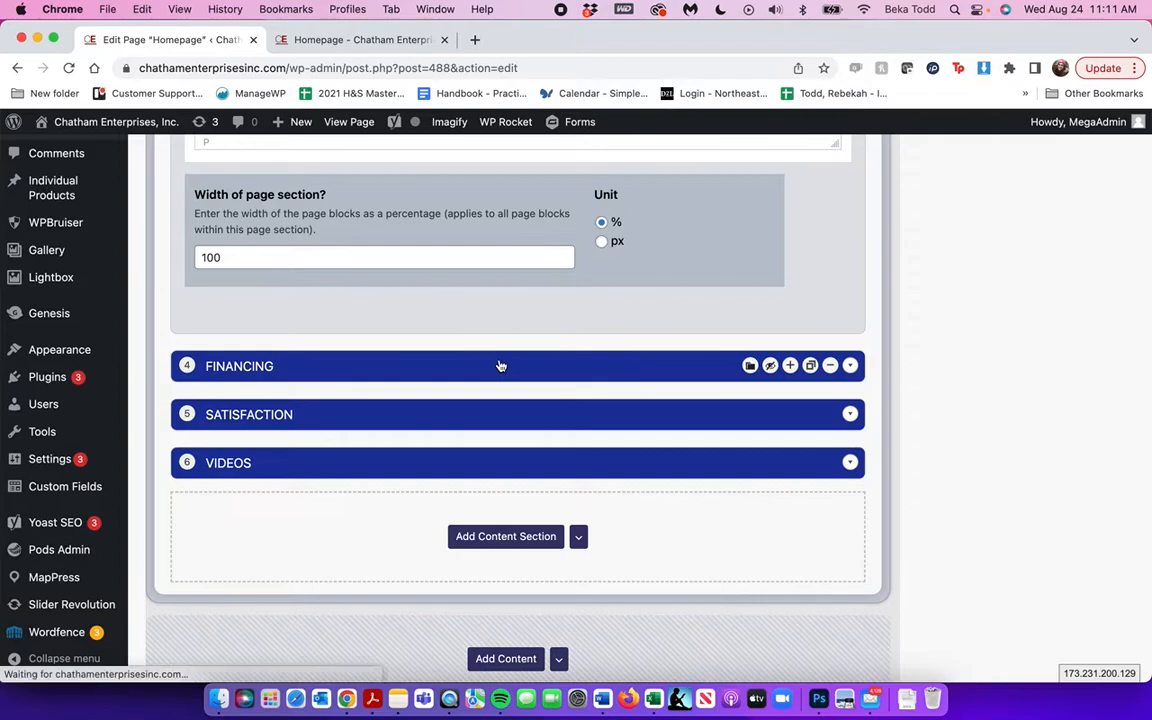
{"action": "left_click", "coordinate": [500, 366]}
{"action": "triple_click", "coordinate": [519, 432]}
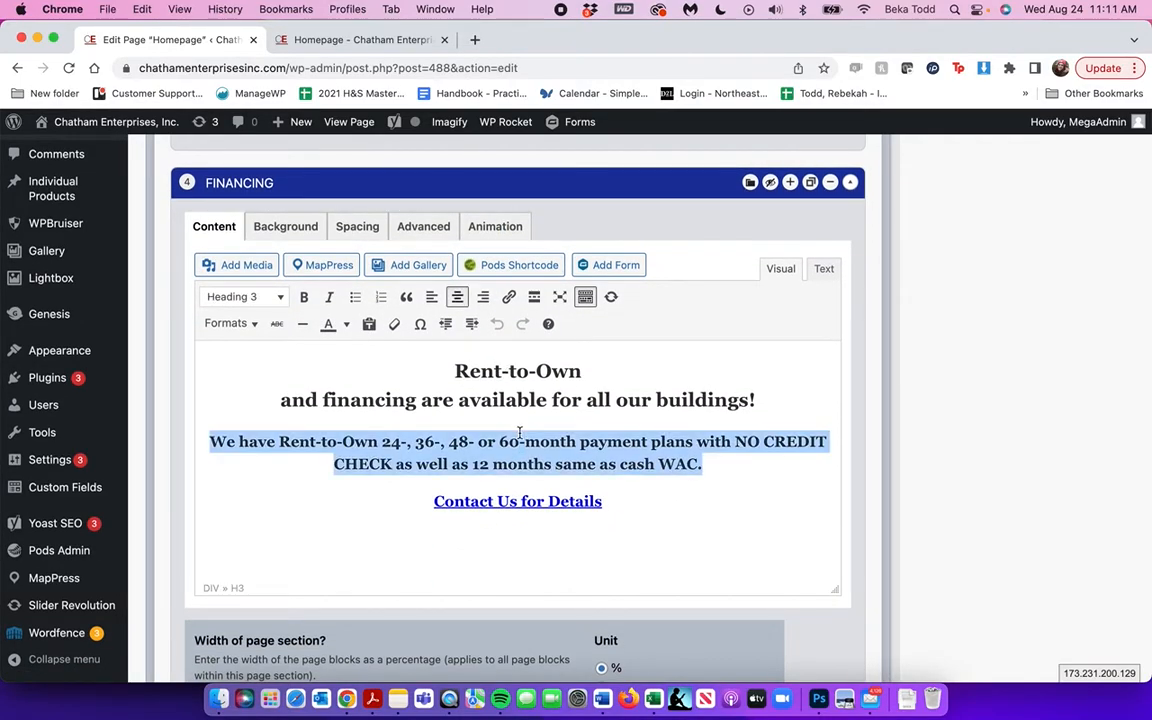
- Highlight the Financing section's Rent-to-Own heading and inspect the target of its "Contact Us for Details" link
{"action": "left_click", "coordinate": [518, 400]}
{"action": "left_click_drag", "start_coordinate": [450, 375], "coordinate": [548, 445]}
{"action": "left_click", "coordinate": [570, 405]}
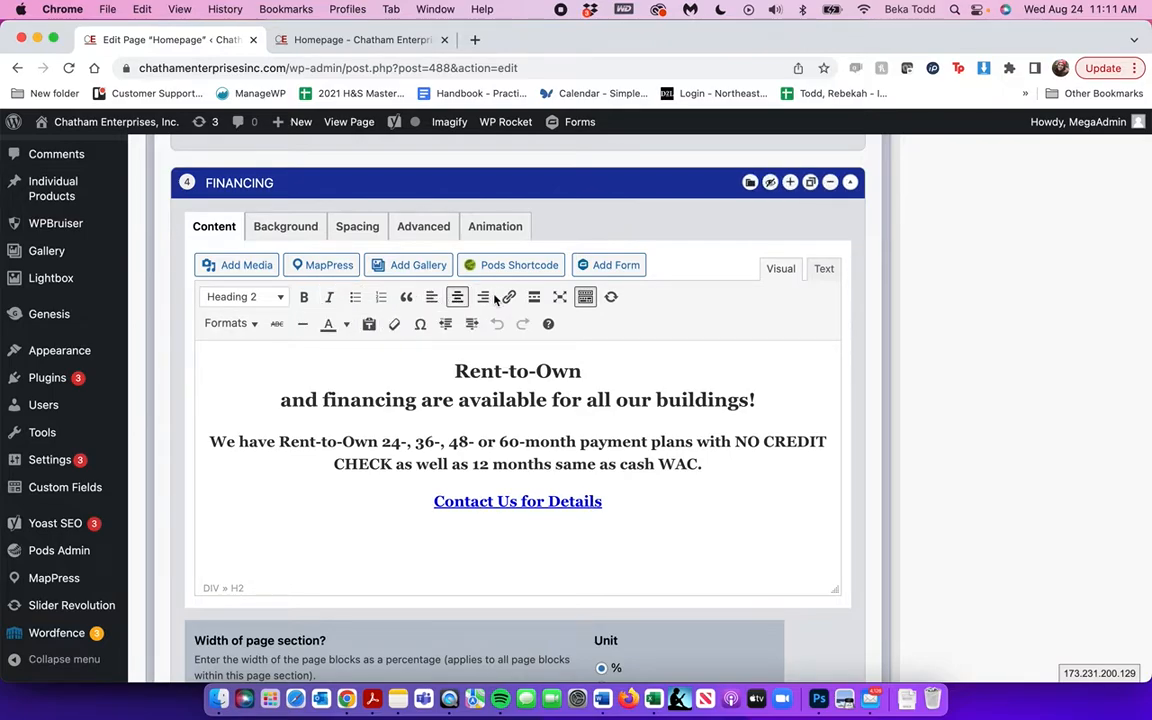
{"action": "left_click", "coordinate": [511, 506]}
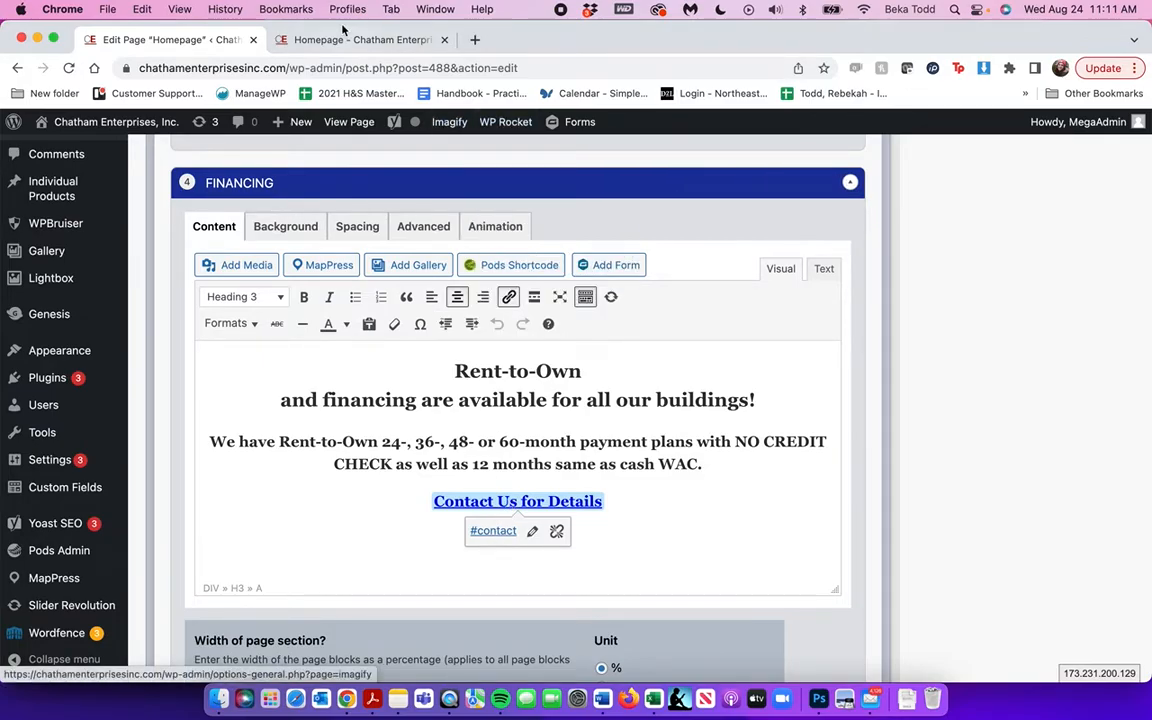
- Find the Rent-to-Own financing banner below the product grid on the live homepage and compare it with the editor text
{"action": "left_click", "coordinate": [344, 44]}
{"action": "scroll", "coordinate": [520, 443], "scroll_direction": "down", "scroll_amount": 10}
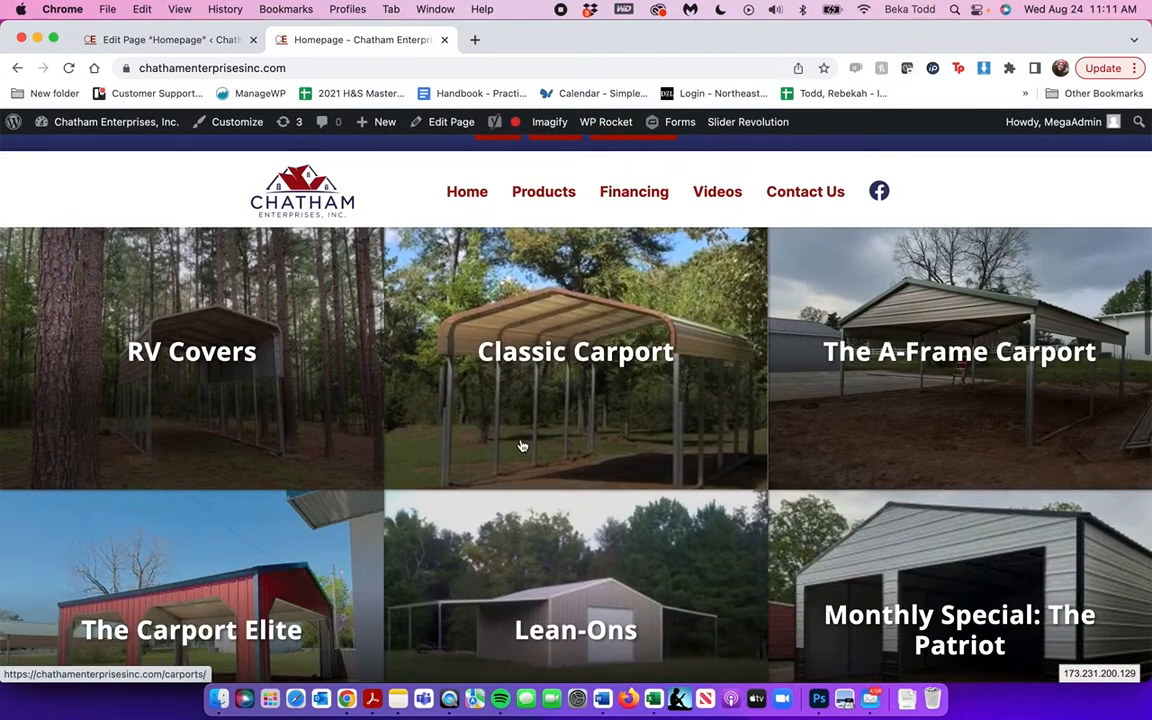
{"action": "scroll", "coordinate": [521, 446], "scroll_direction": "down", "scroll_amount": 3}
{"action": "scroll", "coordinate": [521, 446], "scroll_direction": "up", "scroll_amount": 3}
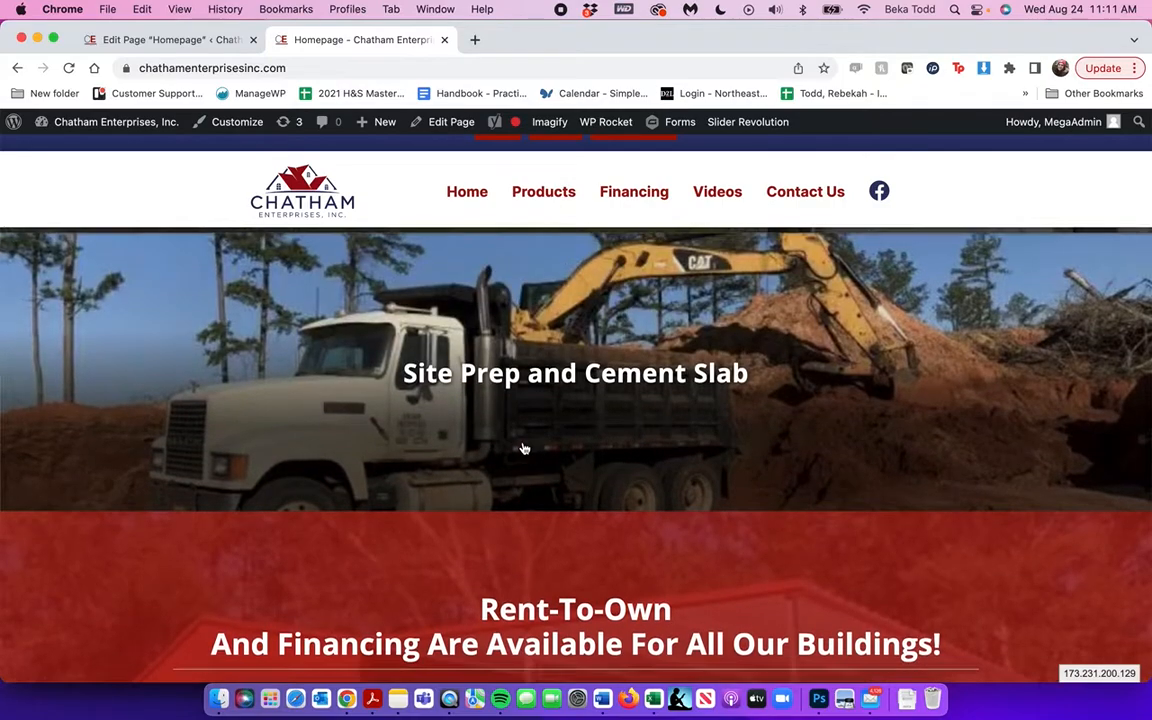
{"action": "scroll", "coordinate": [521, 446], "scroll_direction": "down", "scroll_amount": 4}
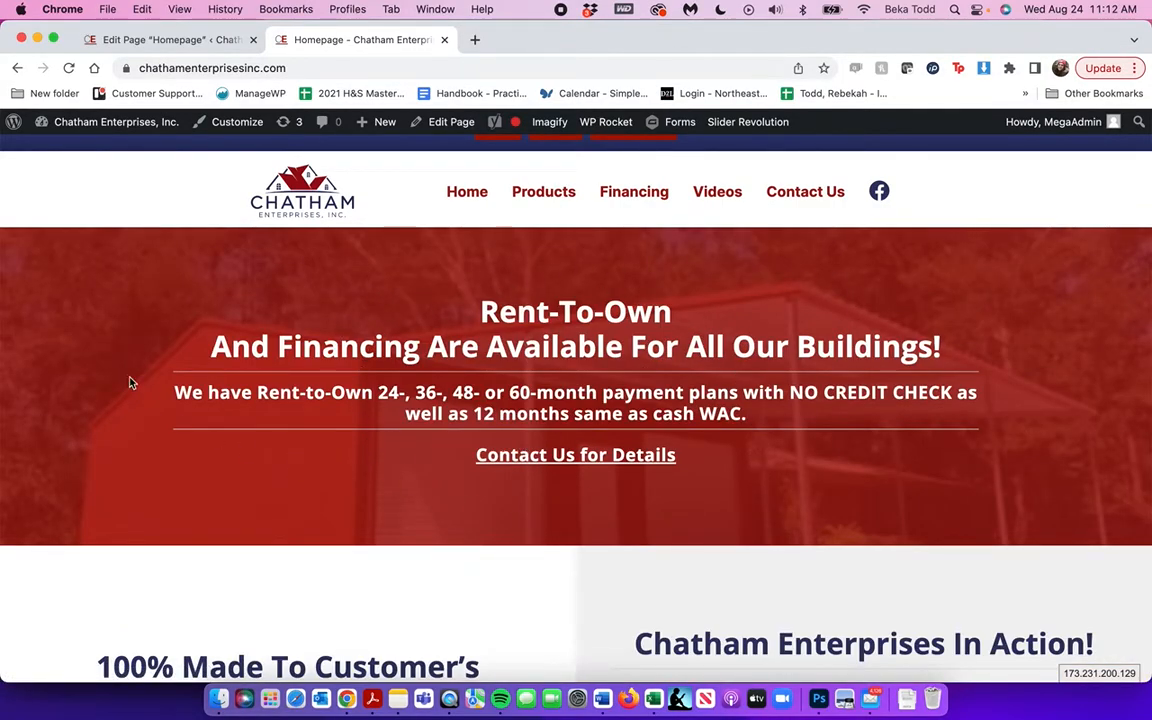
- Return to the page editor and review the Financing section's background image, position and color settings
{"action": "left_click", "coordinate": [170, 40]}
{"action": "left_click", "coordinate": [284, 227]}
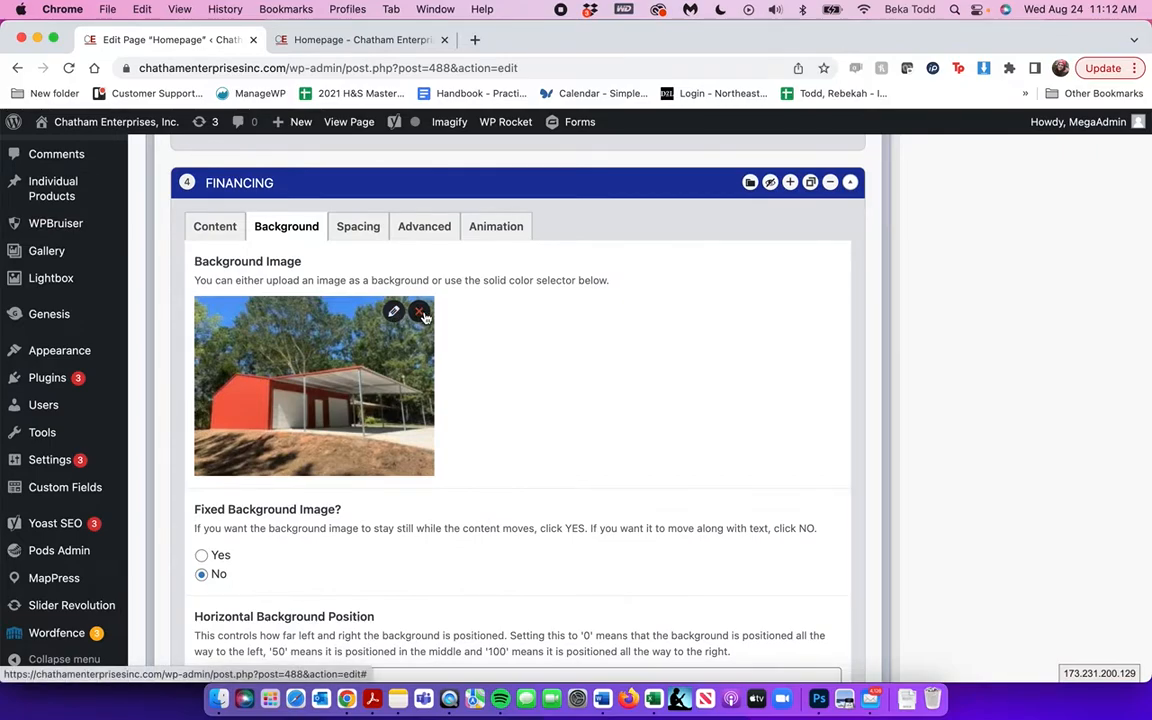
{"action": "scroll", "coordinate": [424, 317], "scroll_direction": "down", "scroll_amount": 5}
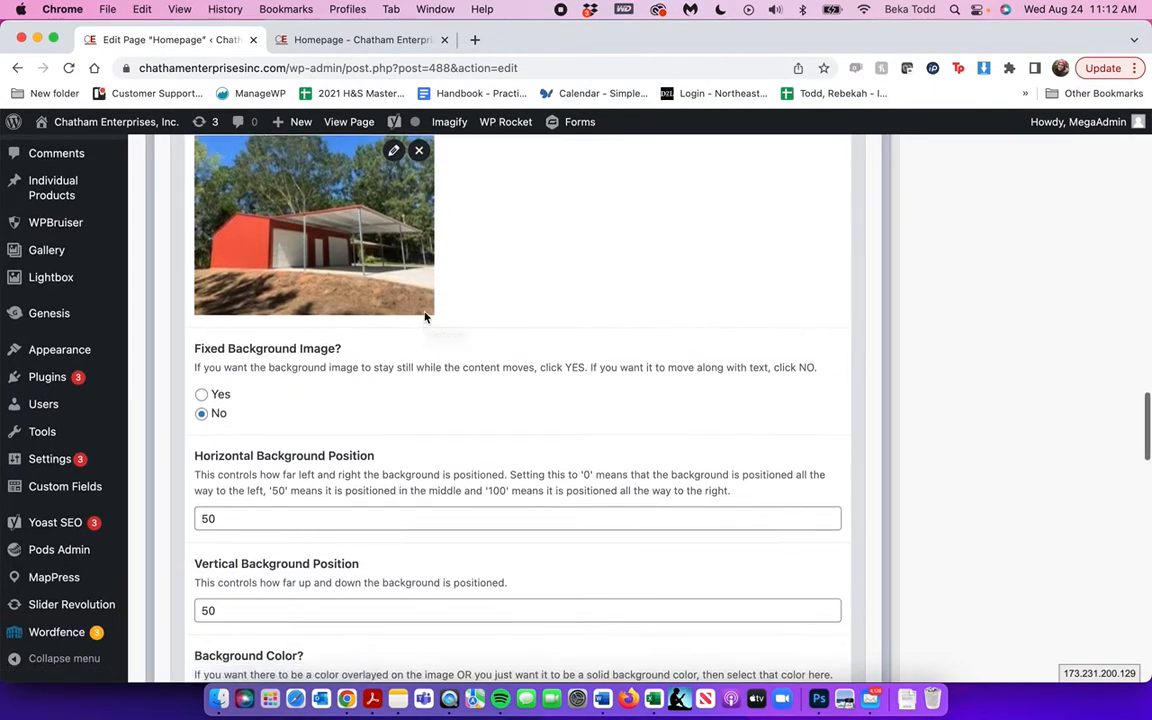
{"action": "scroll", "coordinate": [424, 317], "scroll_direction": "down", "scroll_amount": 2}
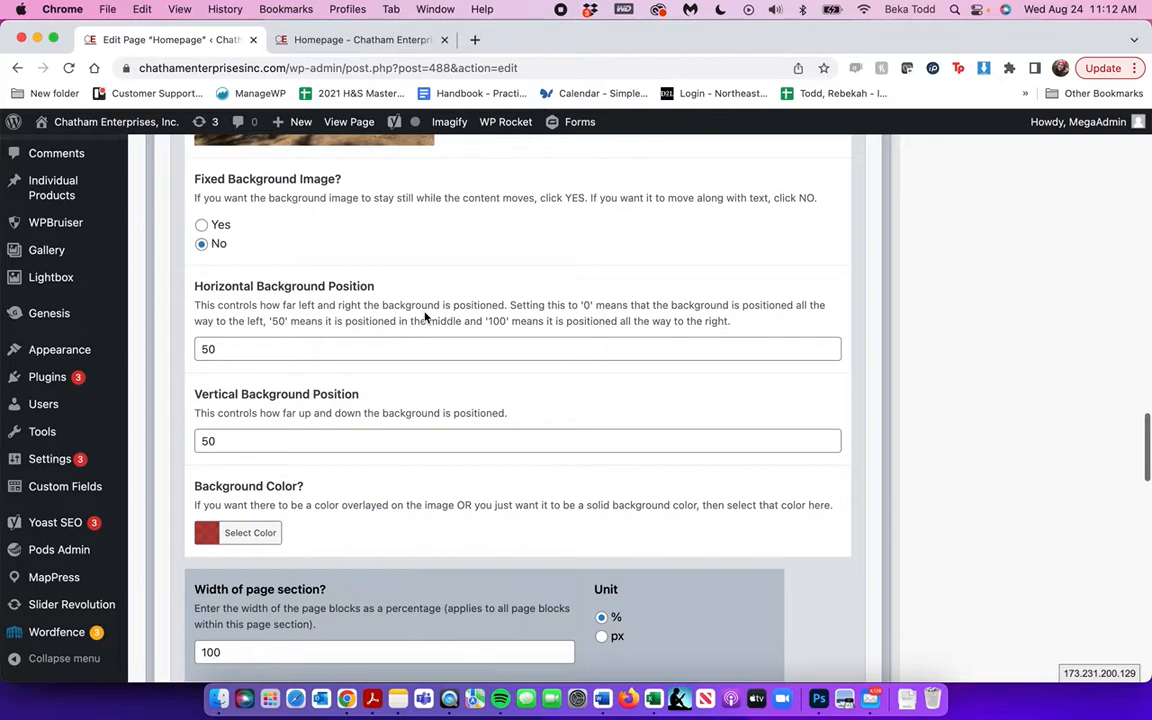
- Try purple and green overlay colors with a changed opacity for the Financing section's background
{"action": "left_click", "coordinate": [262, 543]}
{"action": "scroll", "coordinate": [262, 547], "scroll_direction": "down", "scroll_amount": 3}
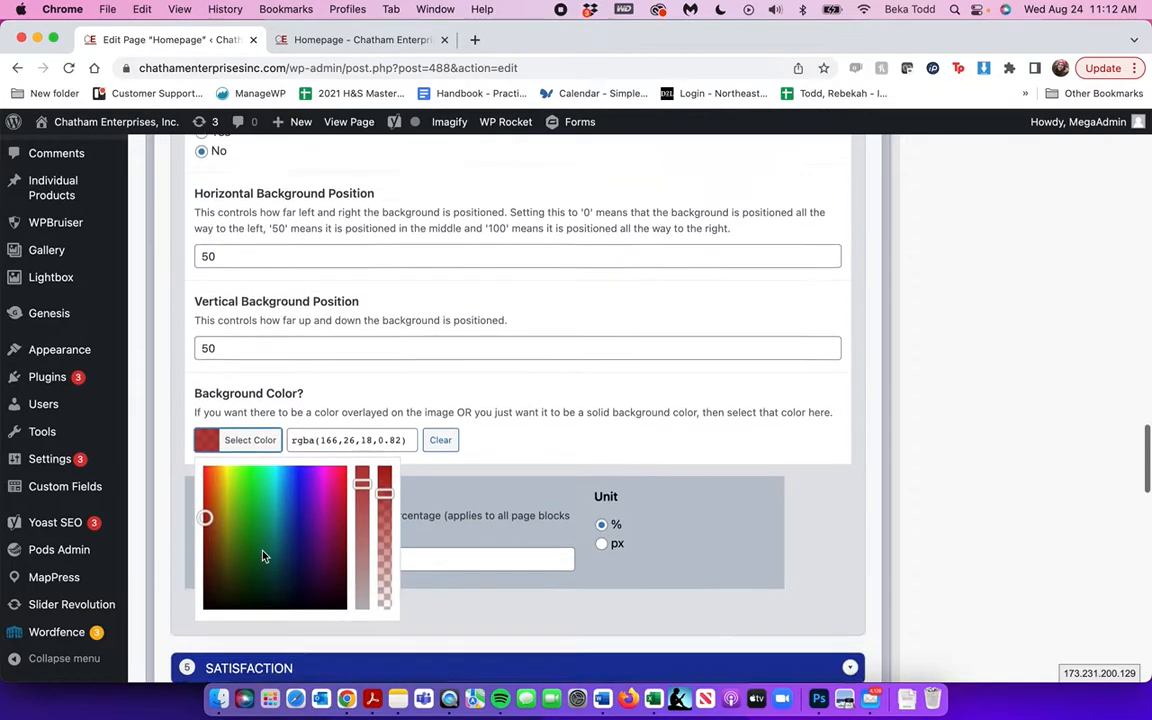
{"action": "left_click", "coordinate": [307, 501]}
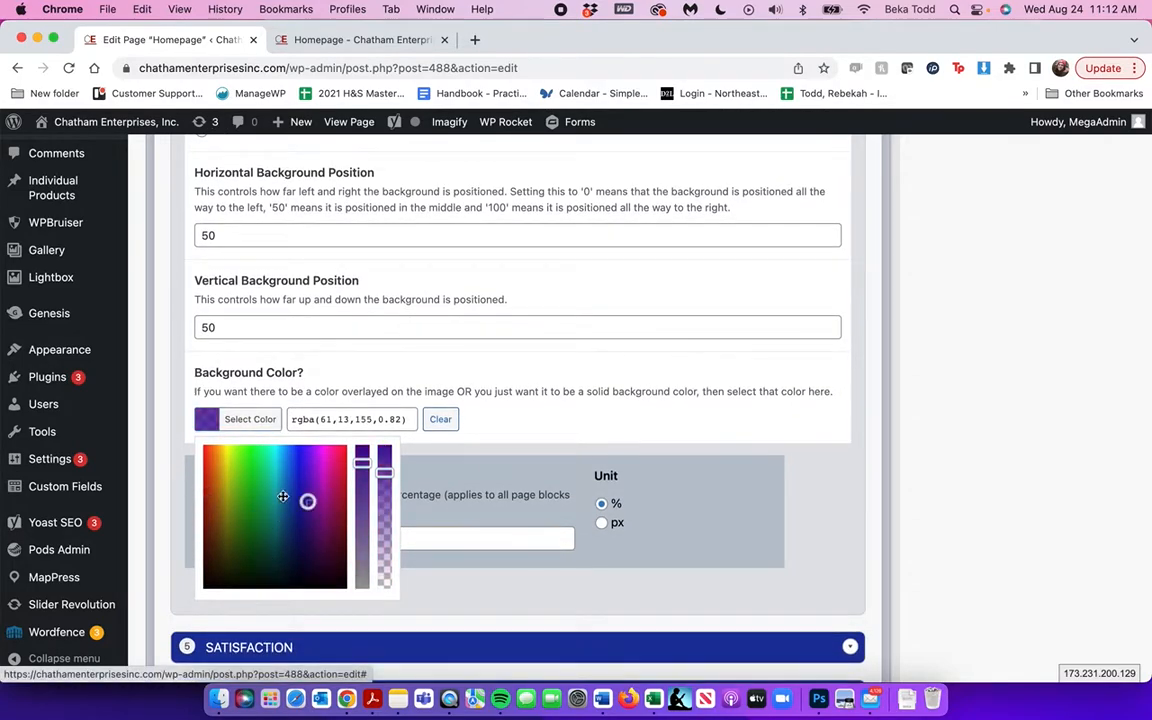
{"action": "left_click", "coordinate": [362, 479]}
{"action": "mouse_move", "coordinate": [385, 472]}
{"action": "left_mouse_down"}
{"action": "mouse_move", "coordinate": [386, 514]}
{"action": "mouse_move", "coordinate": [384, 461]}
{"action": "left_mouse_up"}
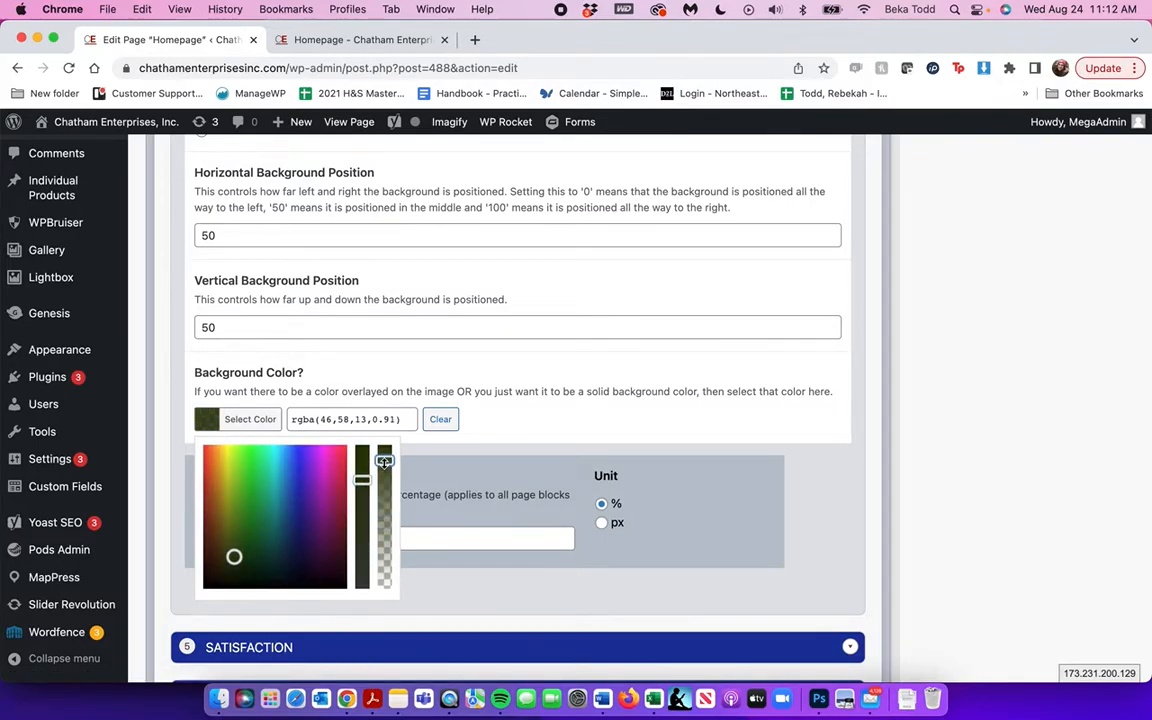
{"action": "left_click", "coordinate": [234, 490]}
{"action": "left_click", "coordinate": [262, 368]}
{"action": "scroll", "coordinate": [263, 366], "scroll_direction": "down", "scroll_amount": 1}
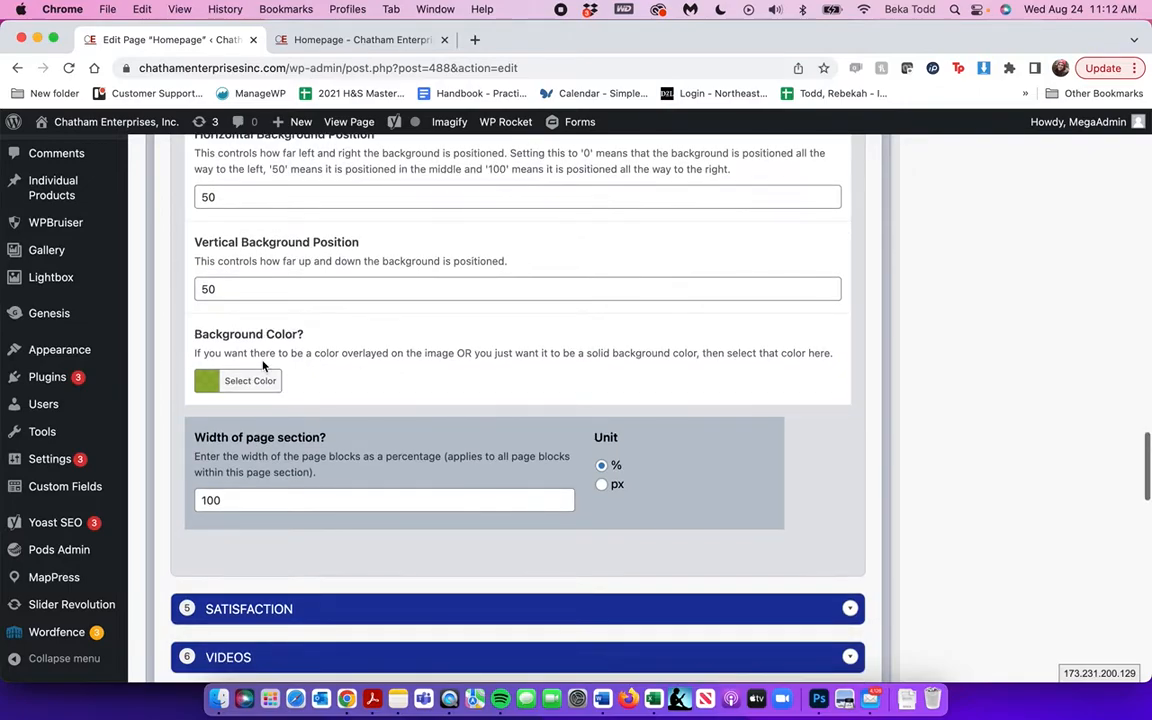
{"action": "left_click", "coordinate": [245, 381]}
{"action": "left_click", "coordinate": [313, 318]}
- Expand the Satisfaction section and compare its text with the matching half-width block on the live homepage
{"action": "scroll", "coordinate": [347, 356], "scroll_direction": "down", "scroll_amount": 5}
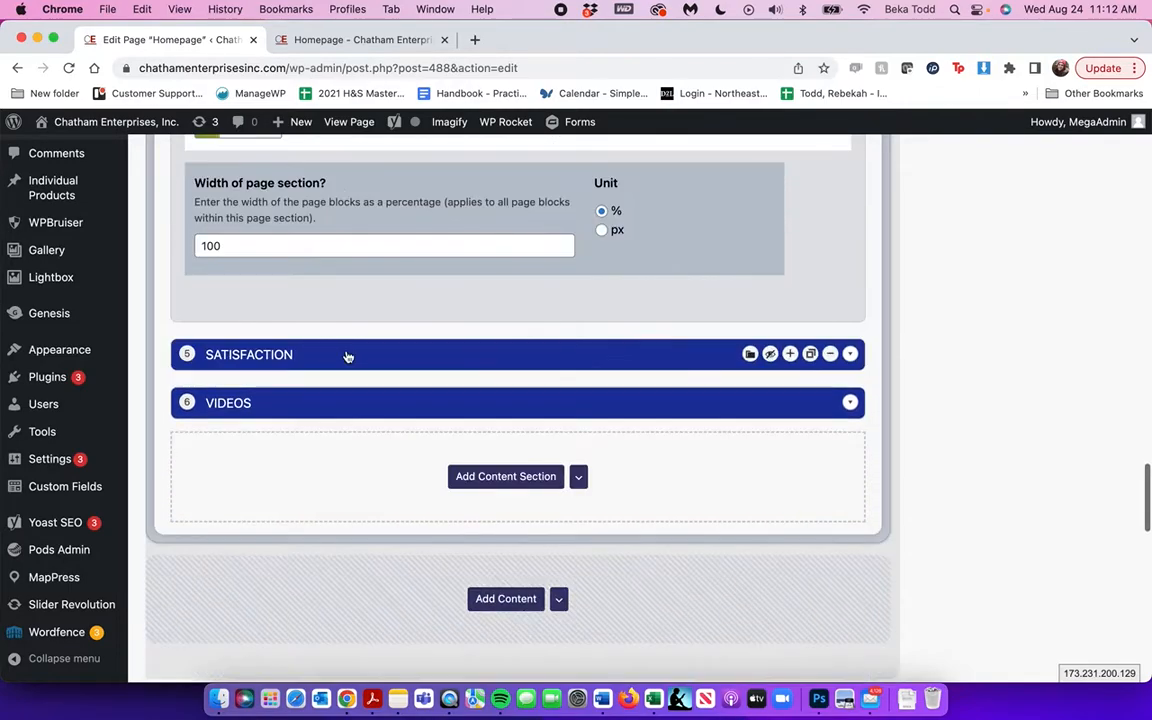
{"action": "left_click", "coordinate": [357, 364]}
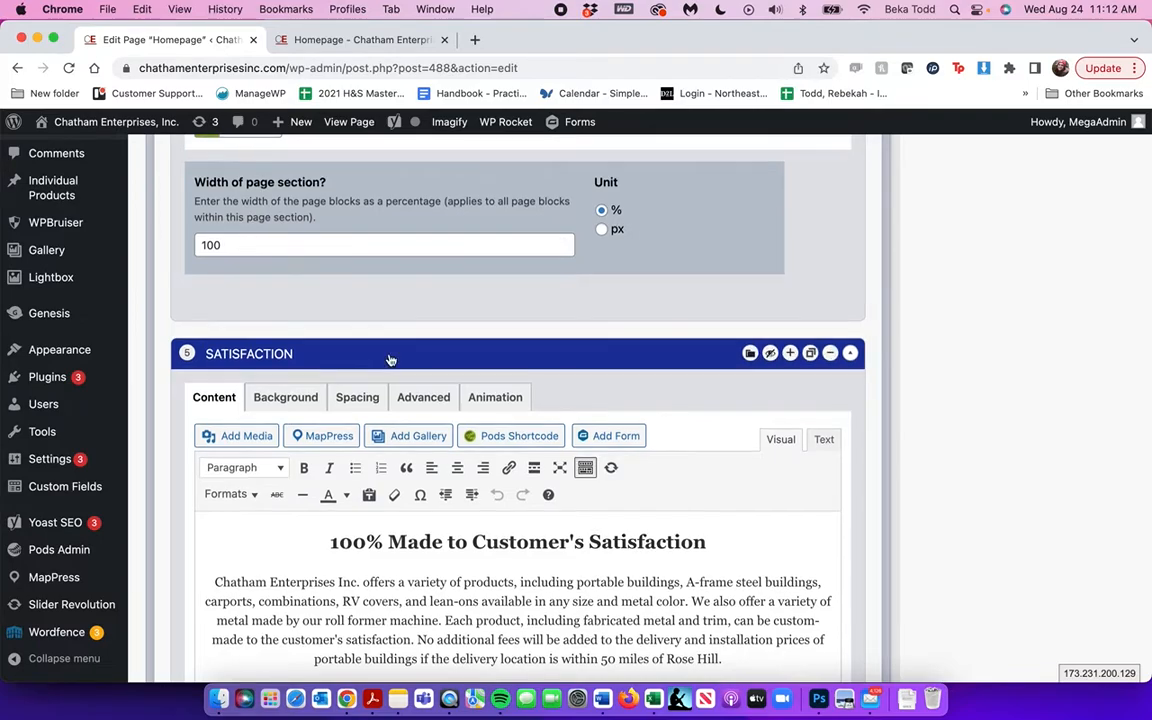
{"action": "scroll", "coordinate": [390, 330], "scroll_direction": "down", "scroll_amount": 3}
{"action": "left_click", "coordinate": [344, 40]}
{"action": "scroll", "coordinate": [430, 430], "scroll_direction": "down", "scroll_amount": 3}
{"action": "scroll", "coordinate": [430, 440], "scroll_direction": "down", "scroll_amount": 3}
{"action": "scroll", "coordinate": [430, 440], "scroll_direction": "down", "scroll_amount": 5}
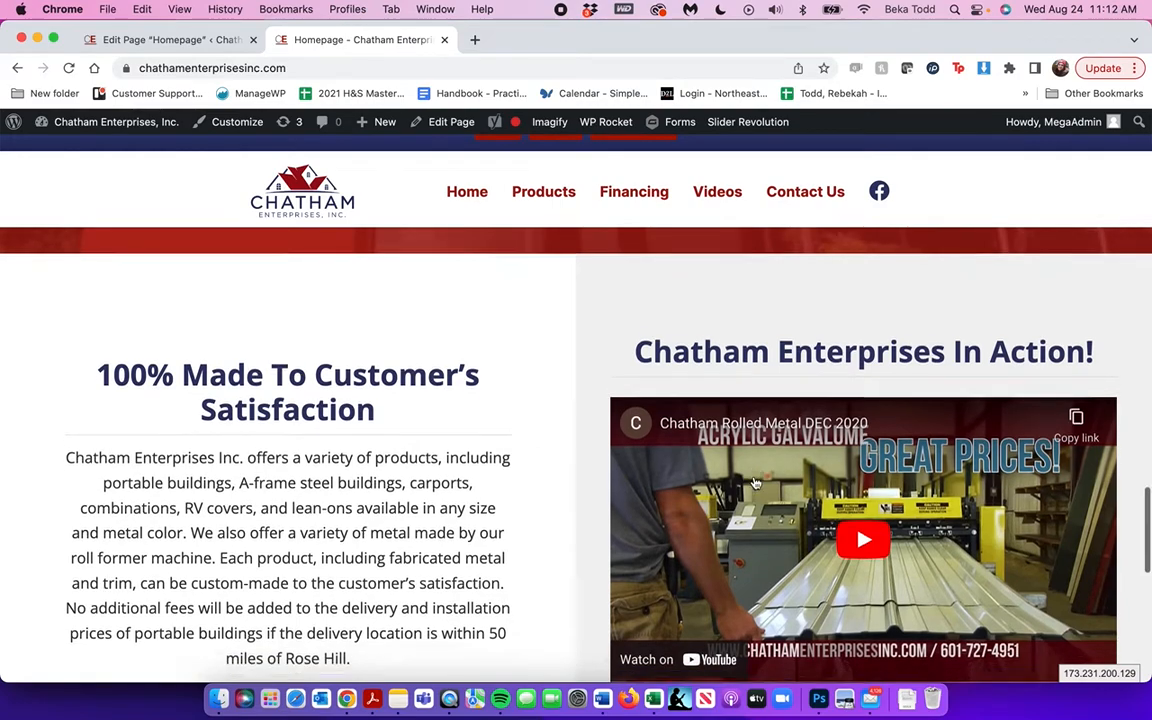
- Return to the page editor and reload it, discarding the unsaved Financing color changes
{"action": "left_click", "coordinate": [177, 40]}
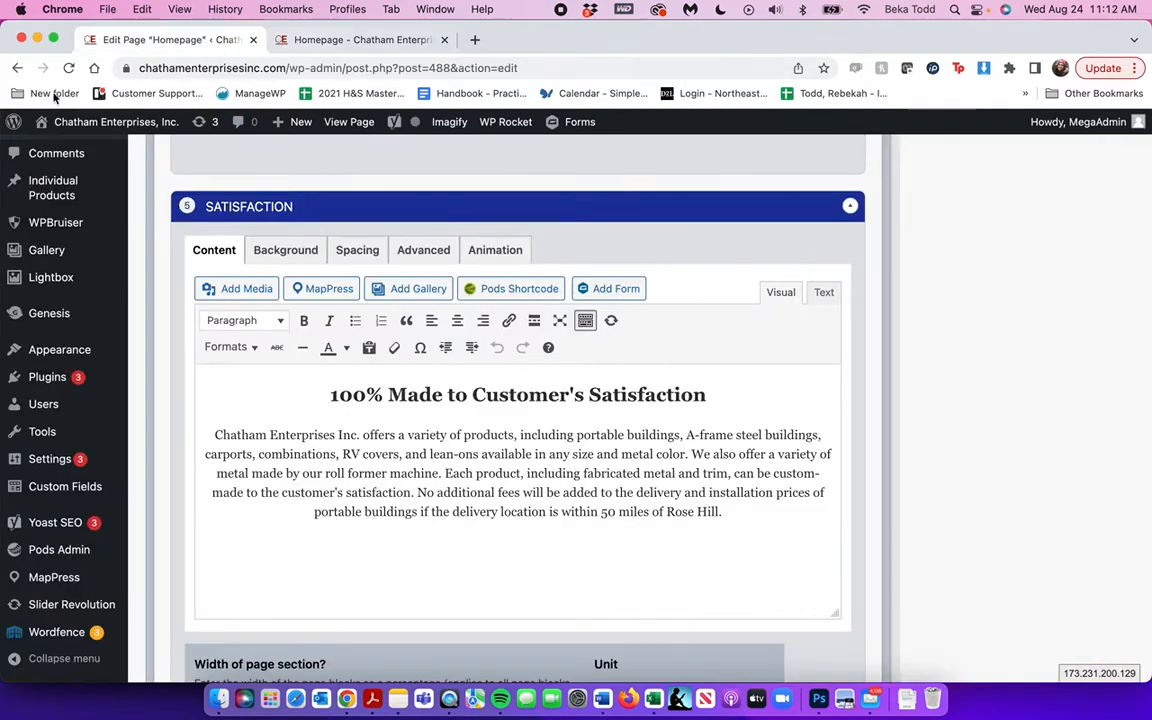
{"action": "left_click", "coordinate": [69, 67]}
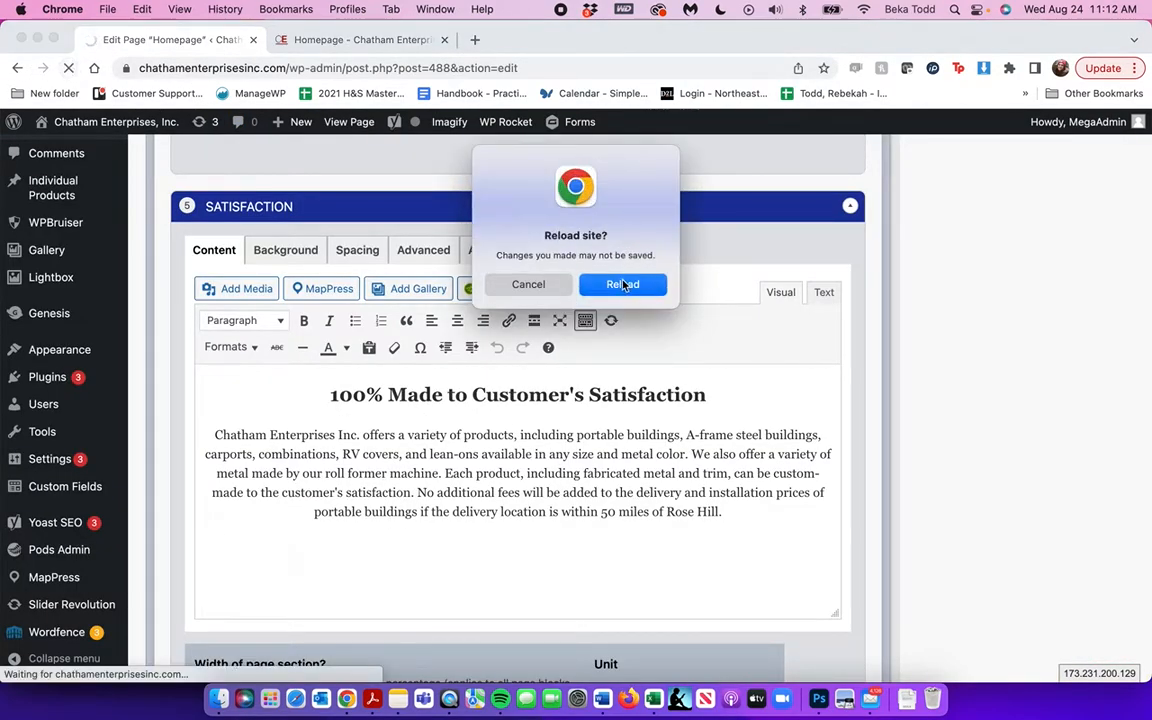
{"action": "left_click", "coordinate": [622, 285]}
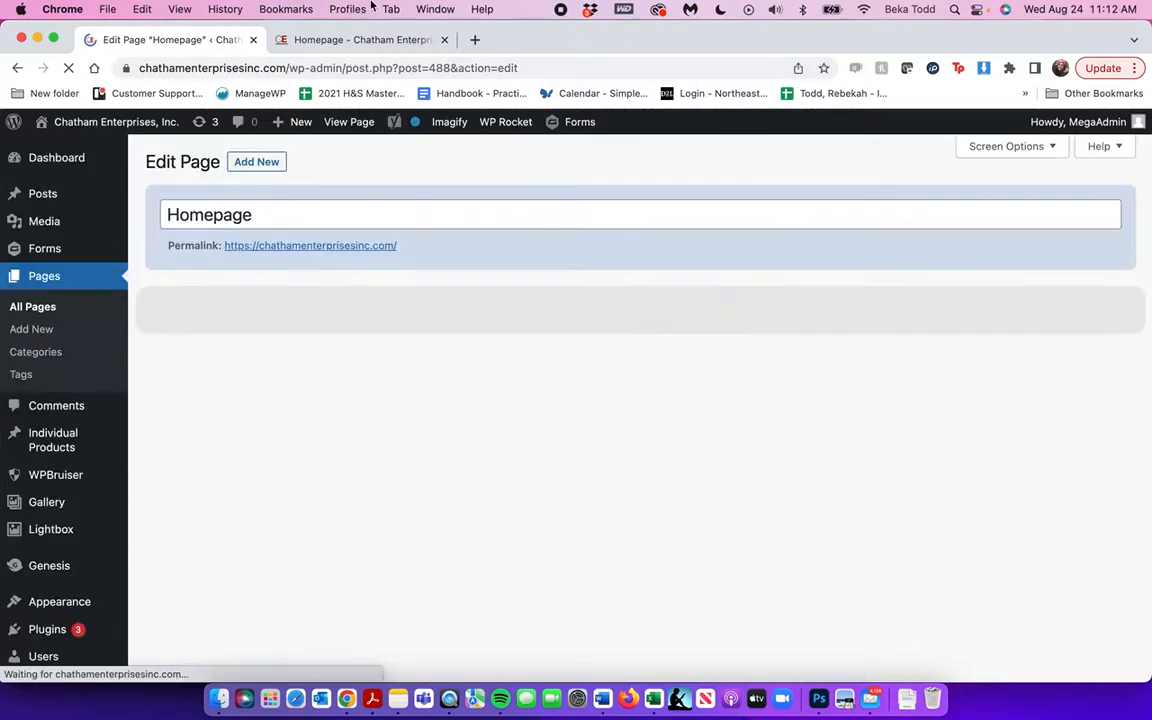
- Expand the Satisfaction section in the reloaded page editor to show its content
{"action": "scroll", "coordinate": [373, 265], "scroll_direction": "down", "scroll_amount": 5}
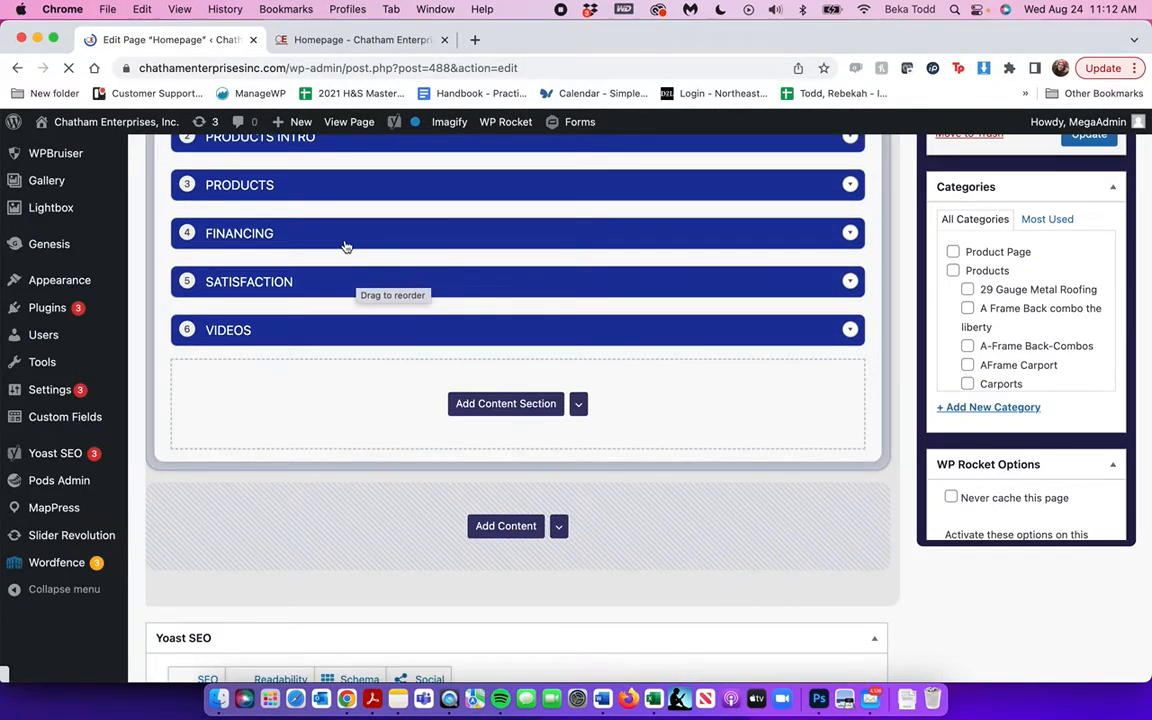
{"action": "scroll", "coordinate": [350, 286], "scroll_direction": "up", "scroll_amount": 5}
{"action": "scroll", "coordinate": [351, 290], "scroll_direction": "down", "scroll_amount": 7}
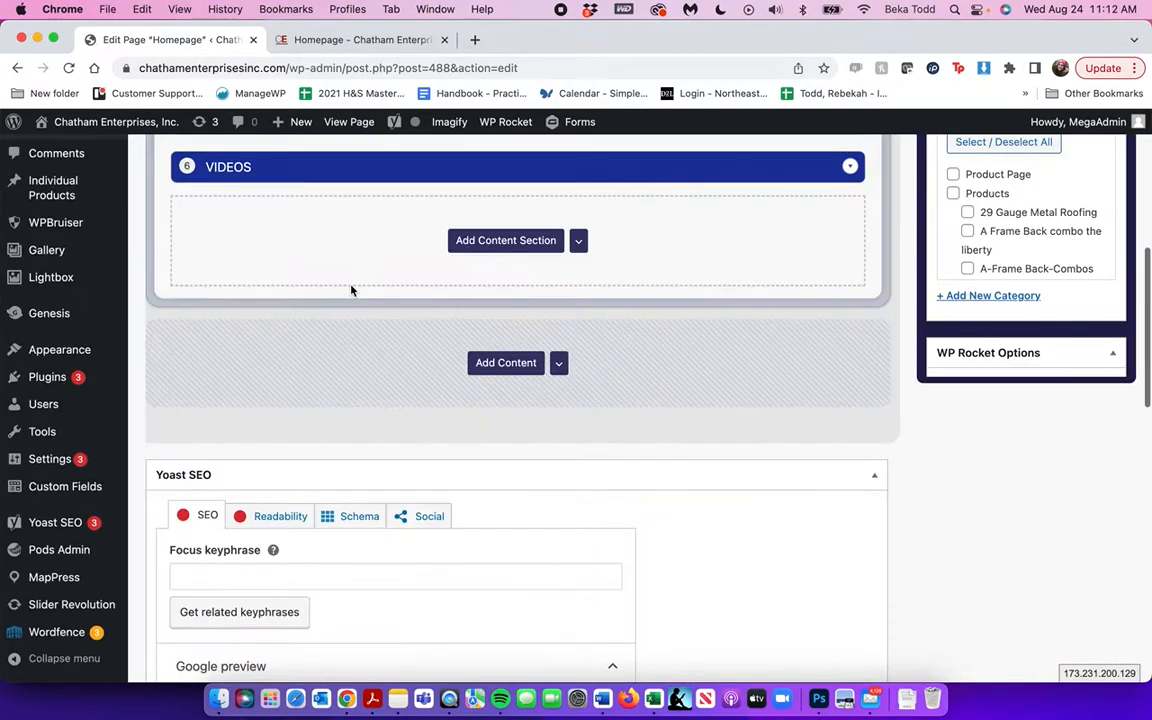
{"action": "scroll", "coordinate": [348, 250], "scroll_direction": "up", "scroll_amount": 2}
{"action": "left_click", "coordinate": [345, 226]}
{"action": "scroll", "coordinate": [349, 226], "scroll_direction": "down", "scroll_amount": 2}
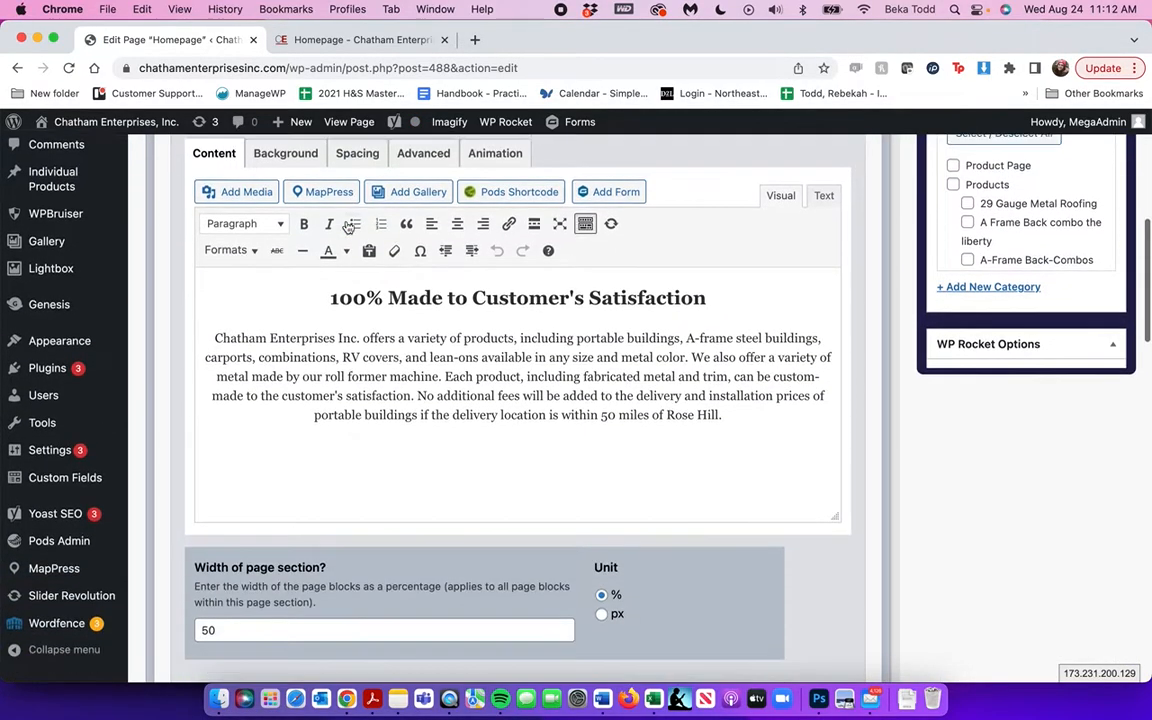
- Add the line "Whatever you want" below the Satisfaction section's paragraph
{"action": "triple_click", "coordinate": [497, 360]}
{"action": "left_click", "coordinate": [497, 360]}
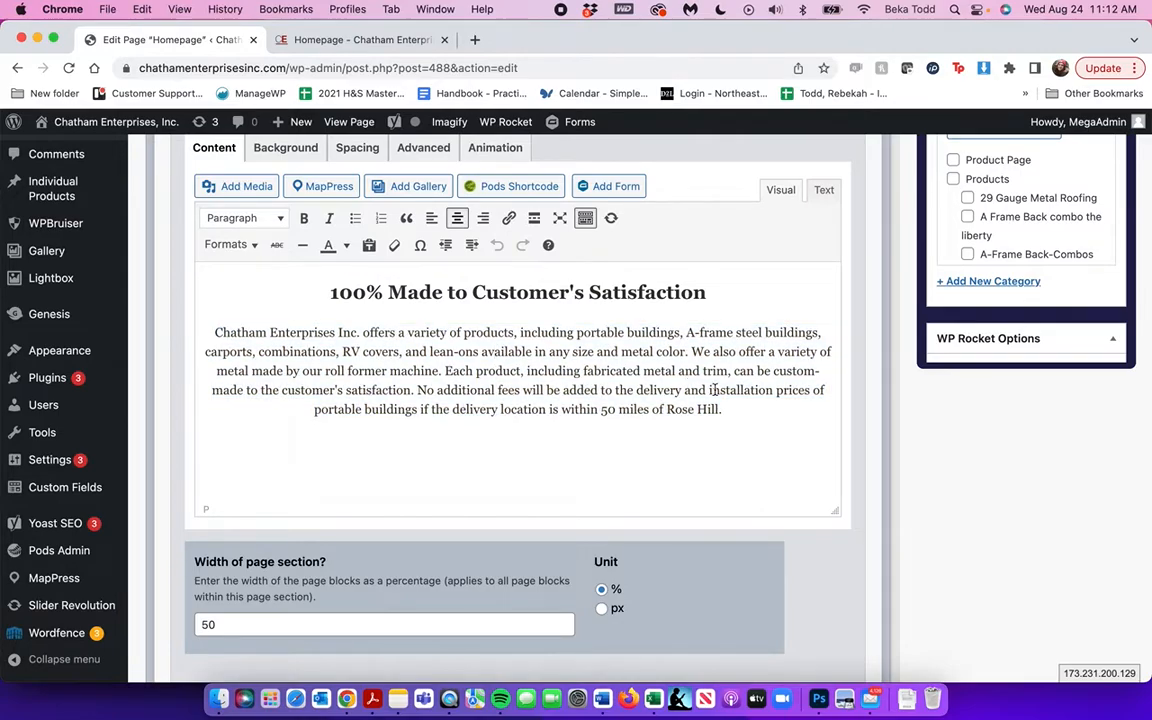
{"action": "key", "text": "Return"}
{"action": "key", "text": "Return"}
{"action": "type", "text": "djdajhfda"}
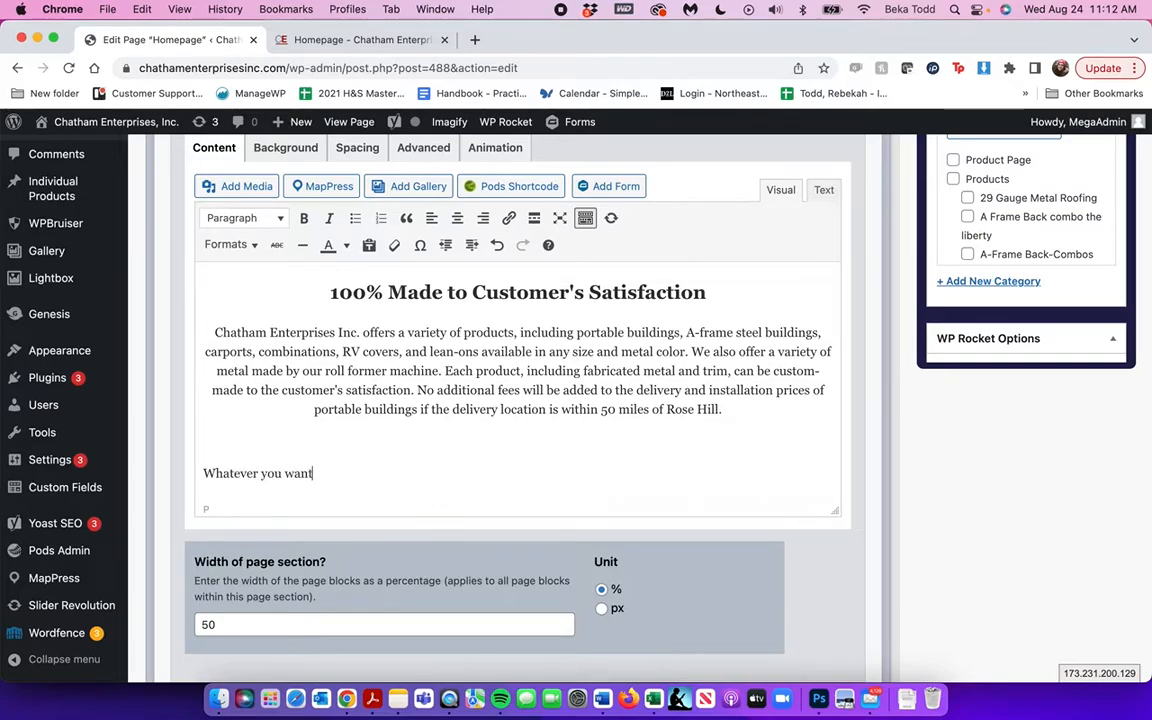
- Format the "Whatever you want" line as a bold, italic Heading 1 and start adding a link to it
{"action": "key", "text": "super+a"}
{"action": "left_click", "coordinate": [206, 473]}
{"action": "left_click_drag", "start_coordinate": [206, 473], "coordinate": [313, 473]}
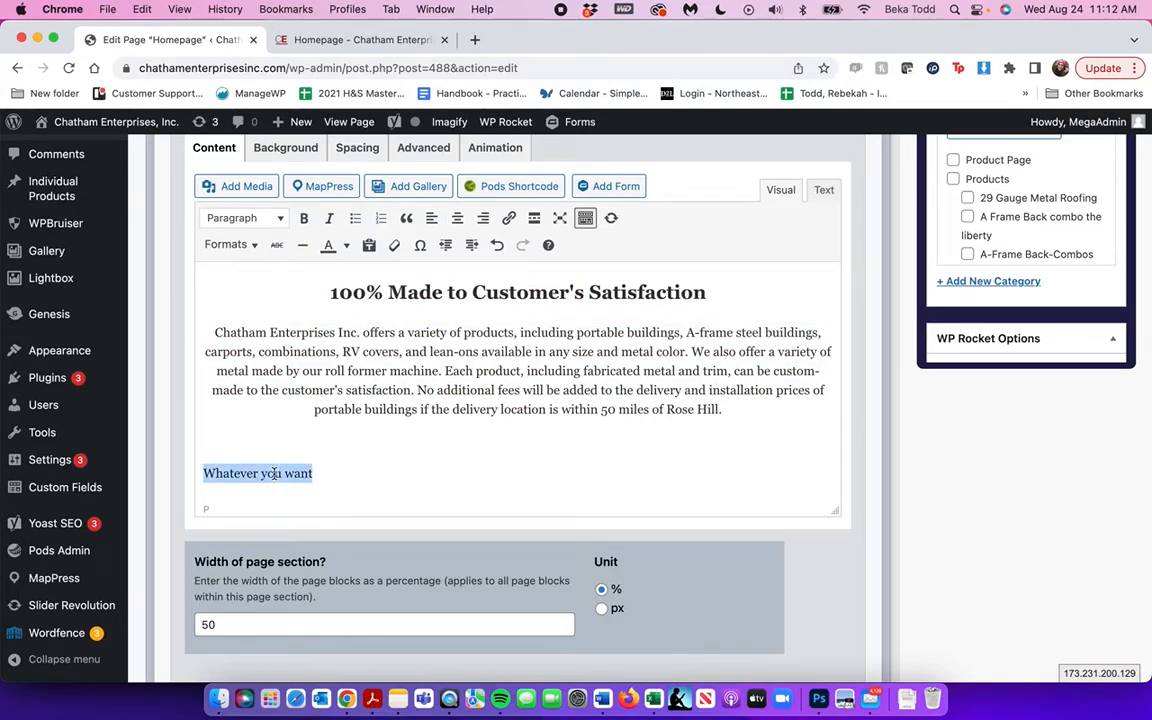
{"action": "left_click", "coordinate": [304, 218]}
{"action": "left_click", "coordinate": [327, 218]}
{"action": "left_click", "coordinate": [244, 218]}
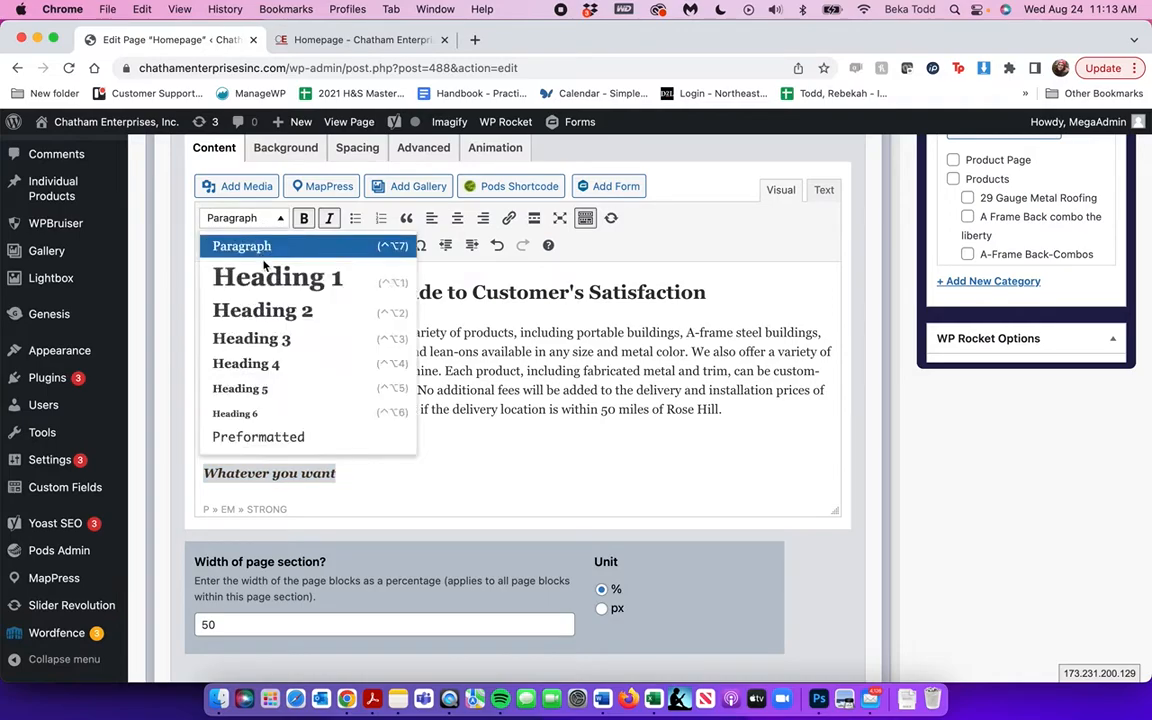
{"action": "left_click", "coordinate": [268, 281]}
{"action": "left_click", "coordinate": [508, 219]}
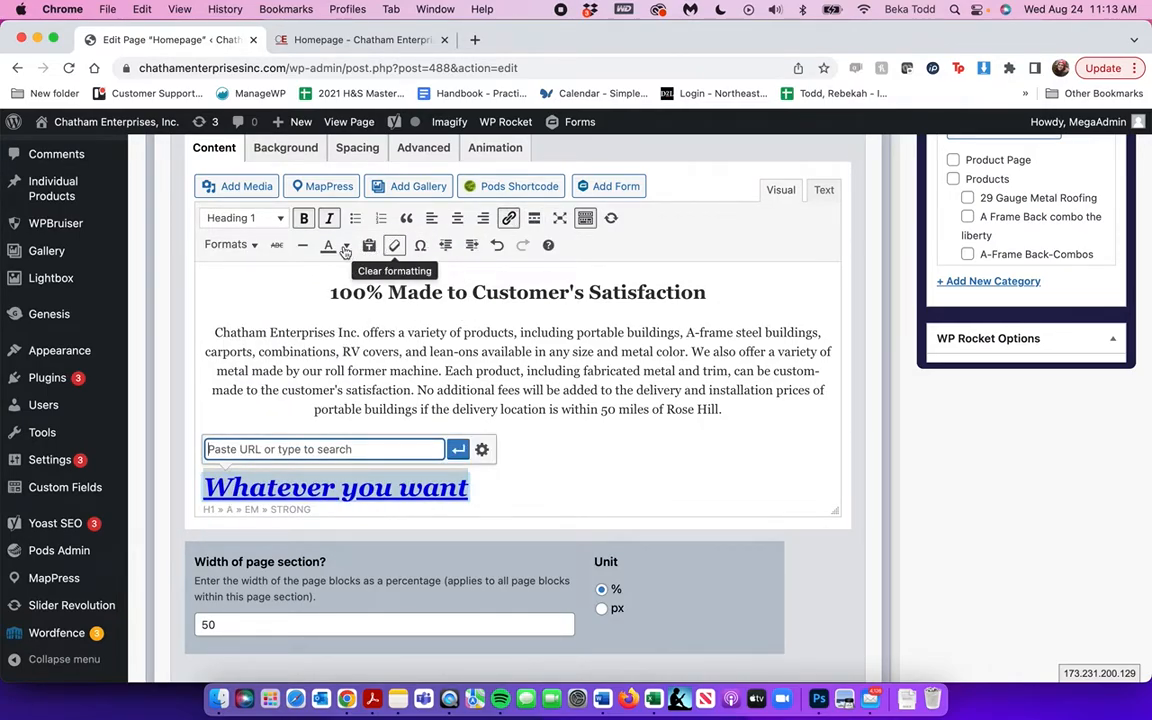
{"action": "left_click", "coordinate": [241, 254]}
{"action": "left_click", "coordinate": [247, 271]}
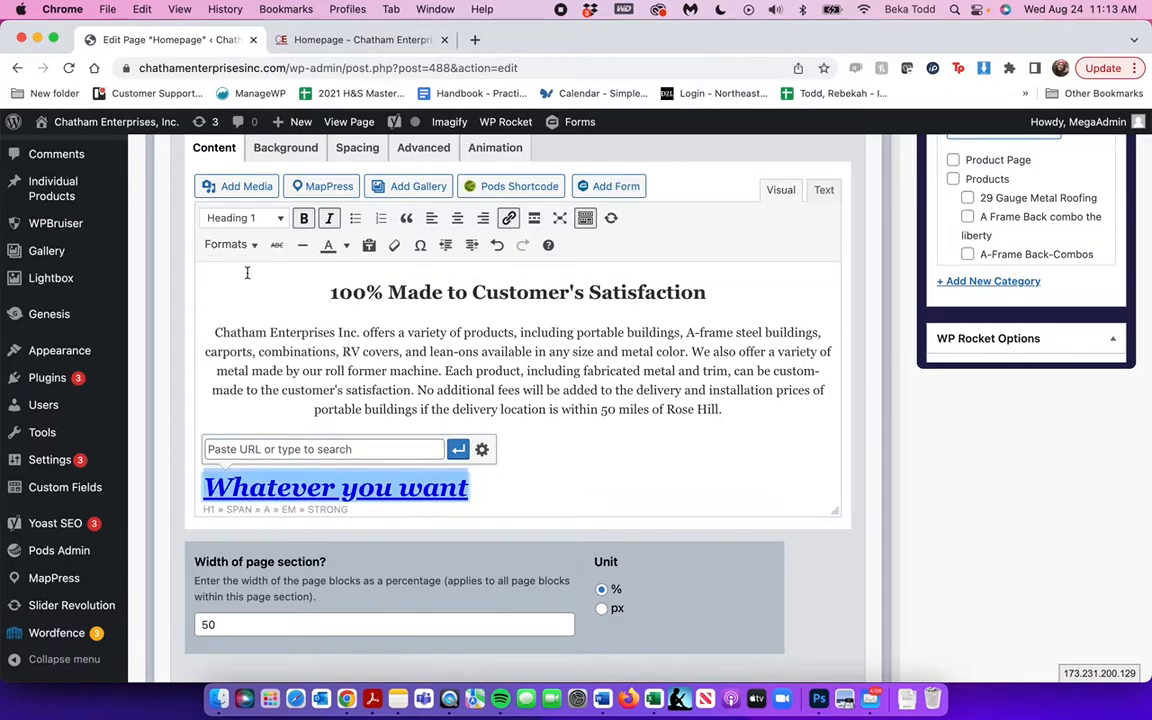
- Look over the live homepage's contact form, satisfaction block and the financing banner's "Contact Us for Details" link
{"action": "left_click", "coordinate": [360, 40]}
{"action": "scroll", "coordinate": [591, 364], "scroll_direction": "down", "scroll_amount": 10}
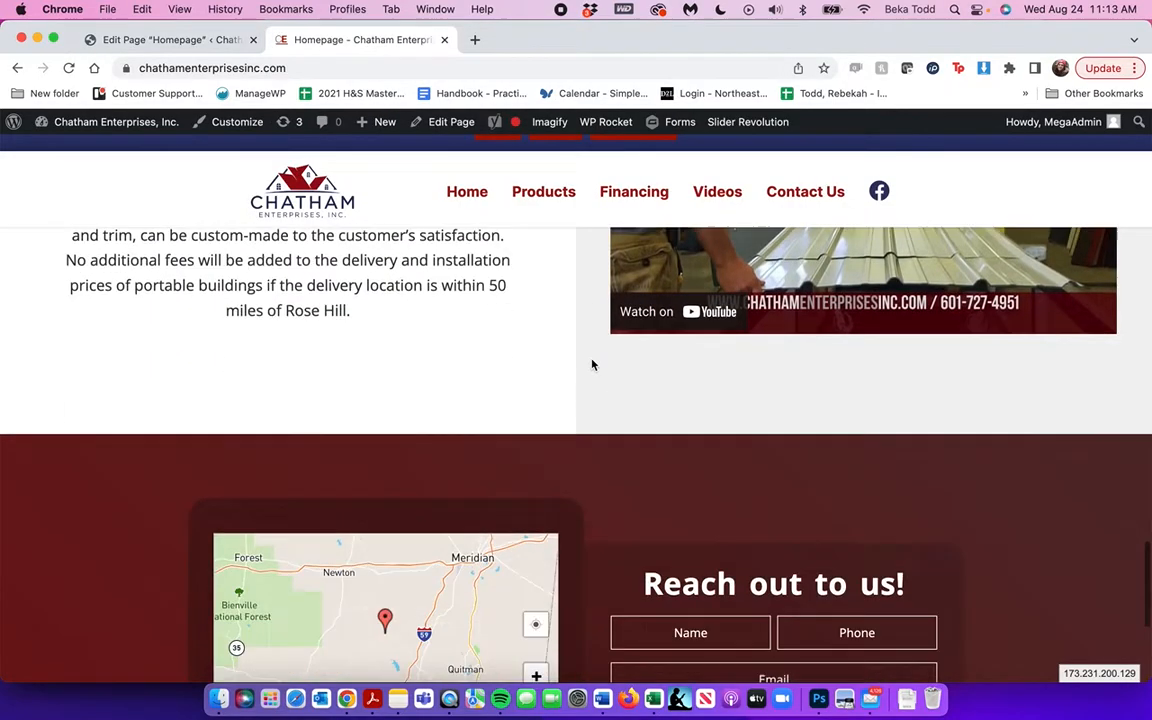
{"action": "scroll", "coordinate": [594, 393], "scroll_direction": "up", "scroll_amount": 5}
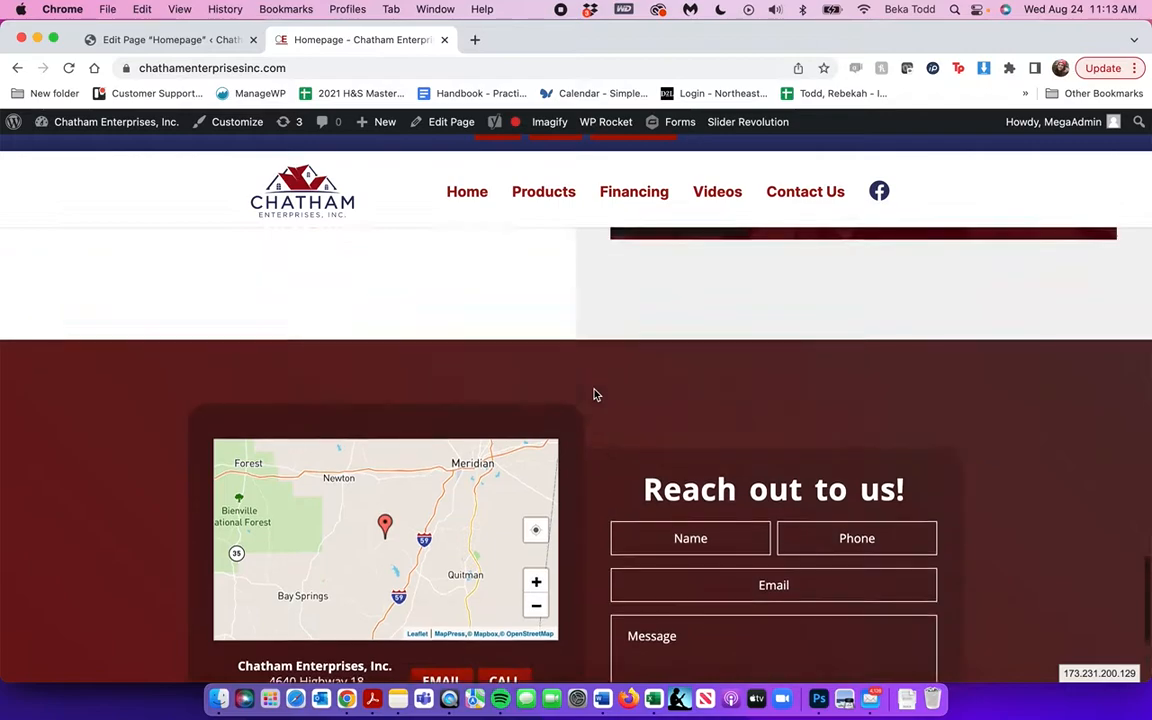
{"action": "scroll", "coordinate": [594, 393], "scroll_direction": "up", "scroll_amount": 3}
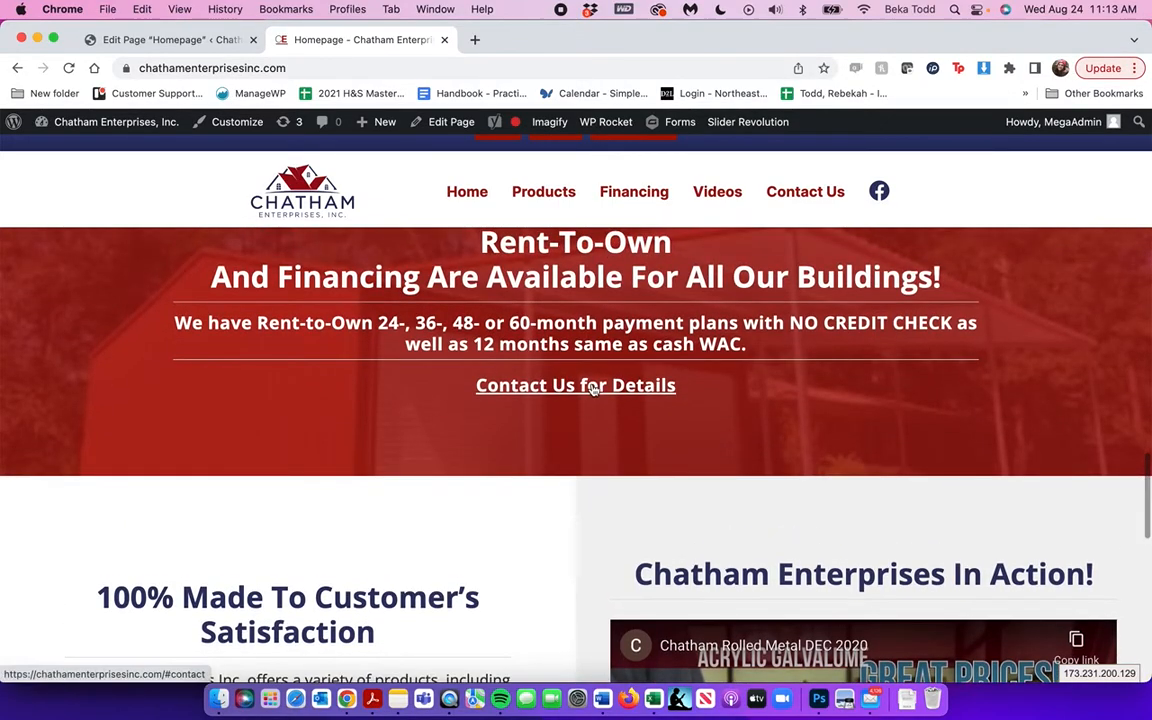
- Return to the page editor and delete the "Whatever you want" line from the Satisfaction section
{"action": "left_click", "coordinate": [170, 40]}
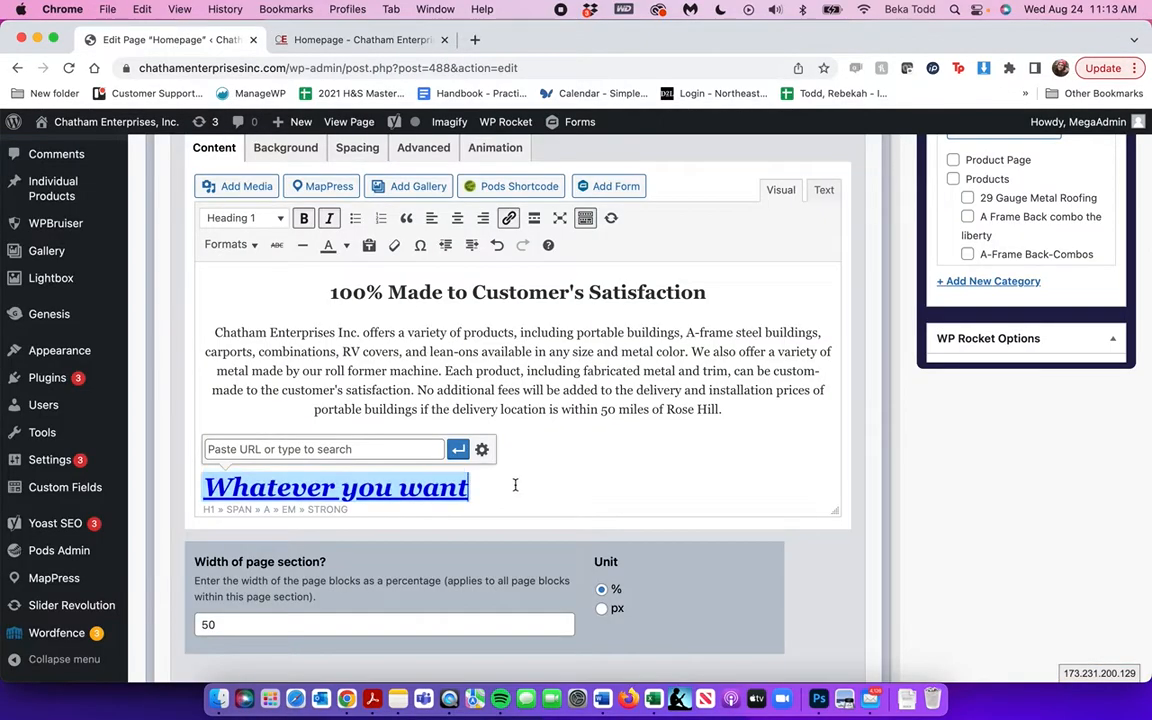
{"action": "key", "text": "BackSpace"}
{"action": "key", "text": "BackSpace"}
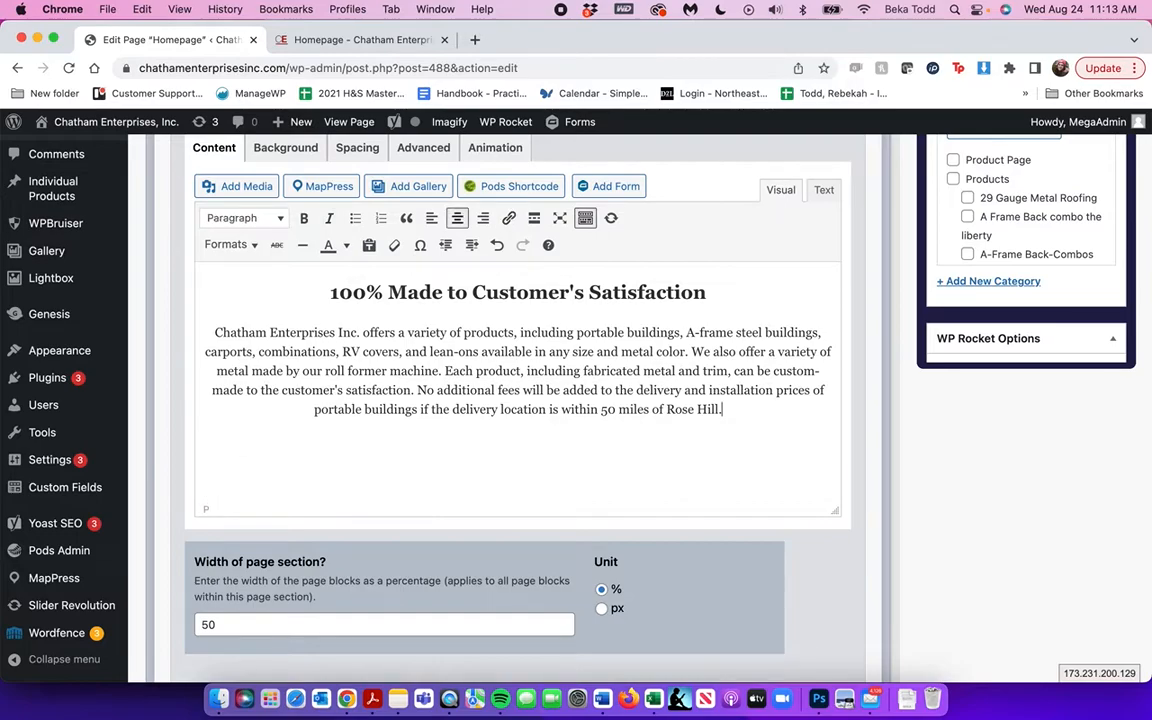
- Review the customer satisfaction text and the adjacent "Chatham Enterprises In Action!" video on the live homepage
{"action": "left_click", "coordinate": [281, 38]}
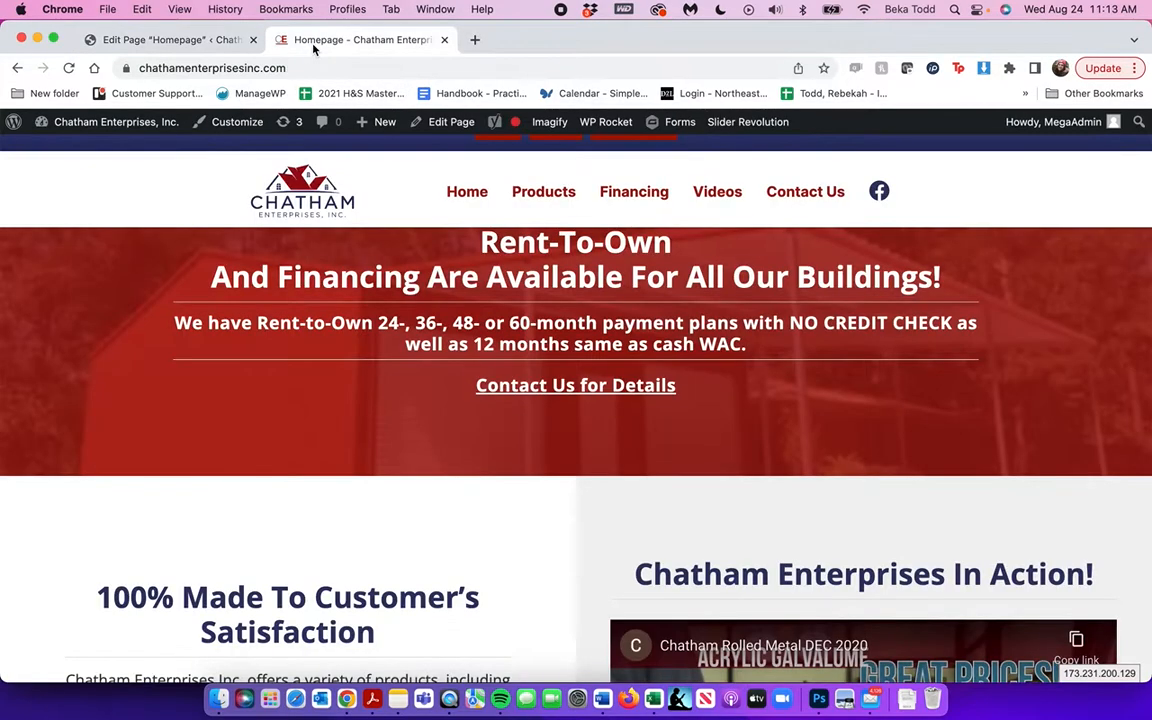
{"action": "scroll", "coordinate": [322, 399], "scroll_direction": "down", "scroll_amount": 3}
{"action": "scroll", "coordinate": [398, 503], "scroll_direction": "down", "scroll_amount": 3}
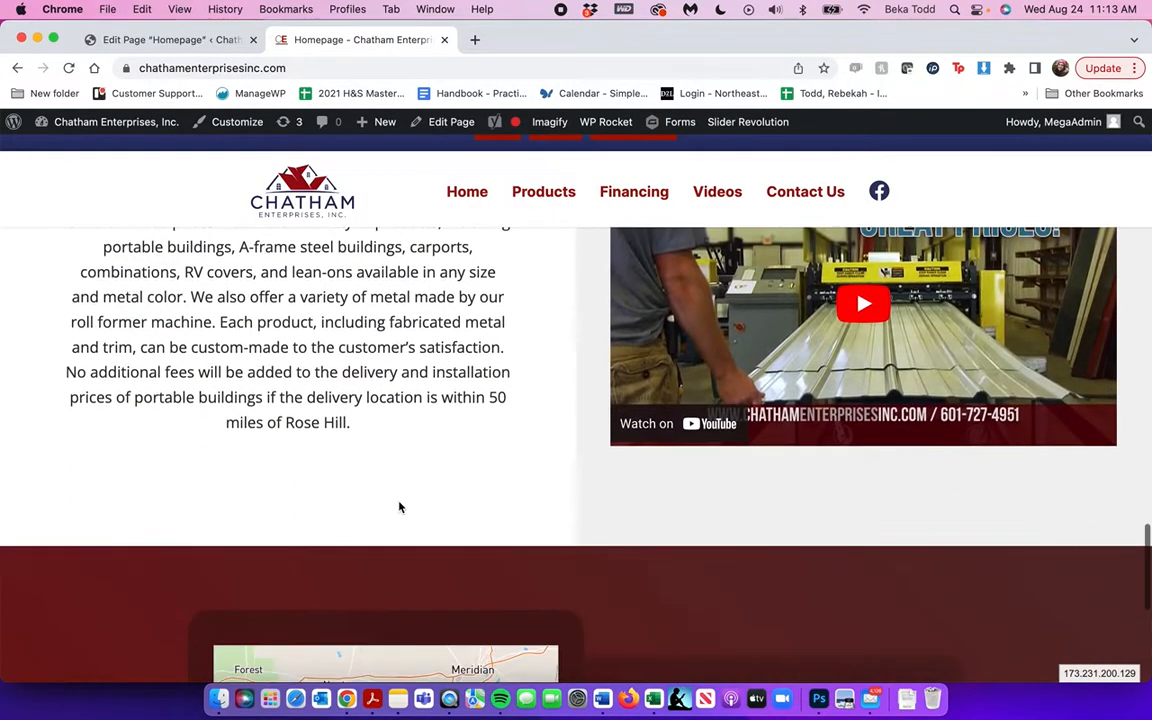
{"action": "scroll", "coordinate": [770, 400], "scroll_direction": "up", "scroll_amount": 1}
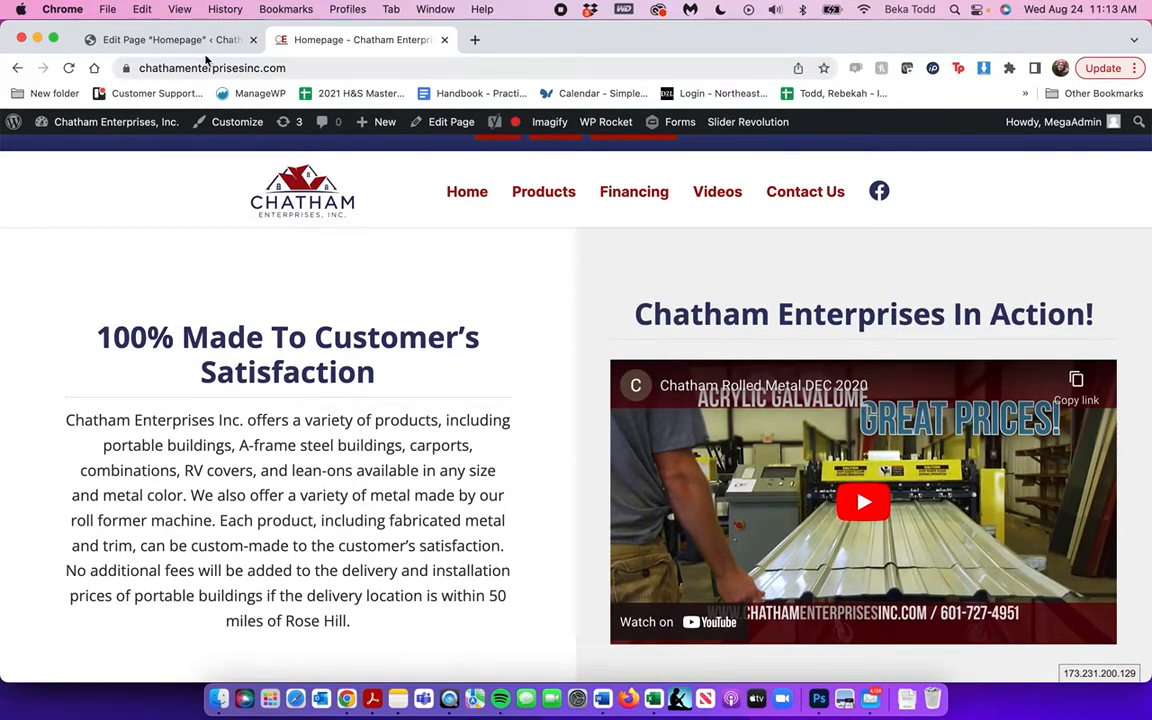
- Open the Videos section in the Homepage editor and select its "Chatham Enterprises in Action!" heading
{"action": "left_click", "coordinate": [170, 39]}
{"action": "scroll", "coordinate": [318, 288], "scroll_direction": "down", "scroll_amount": 5}
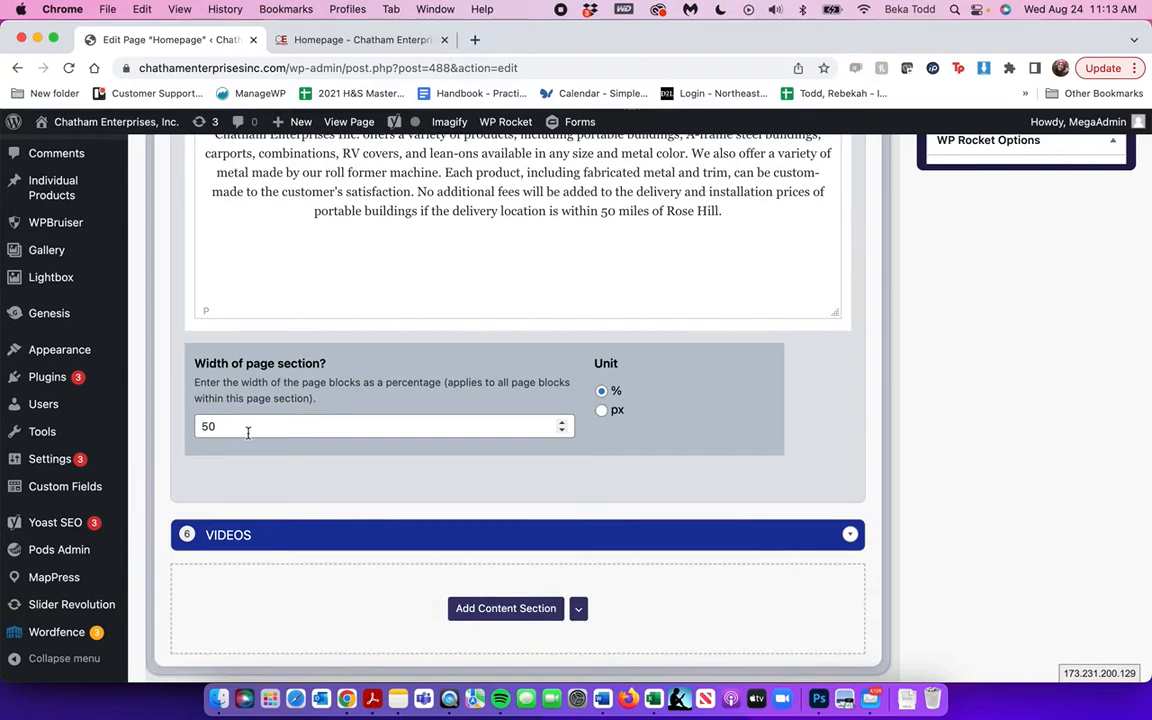
{"action": "left_click", "coordinate": [357, 537]}
{"action": "scroll", "coordinate": [357, 540], "scroll_direction": "down", "scroll_amount": 5}
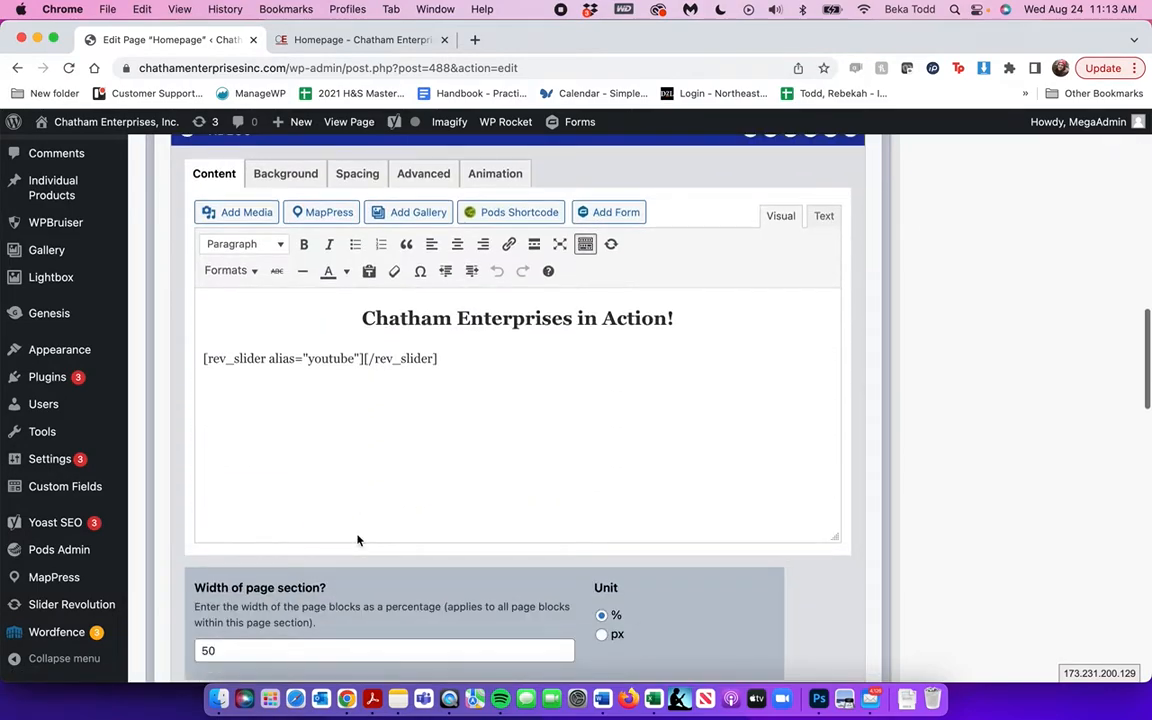
{"action": "triple_click", "coordinate": [591, 330]}
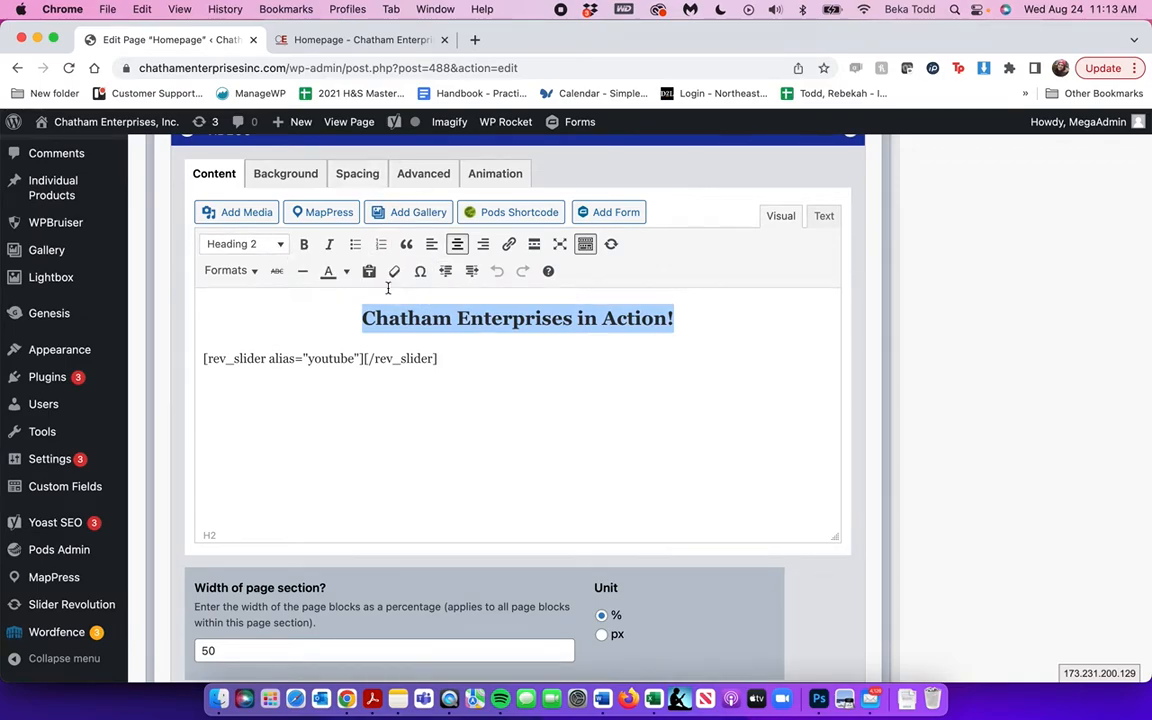
- Review the Videos section's background image, position, color and width settings
{"action": "left_click", "coordinate": [303, 186]}
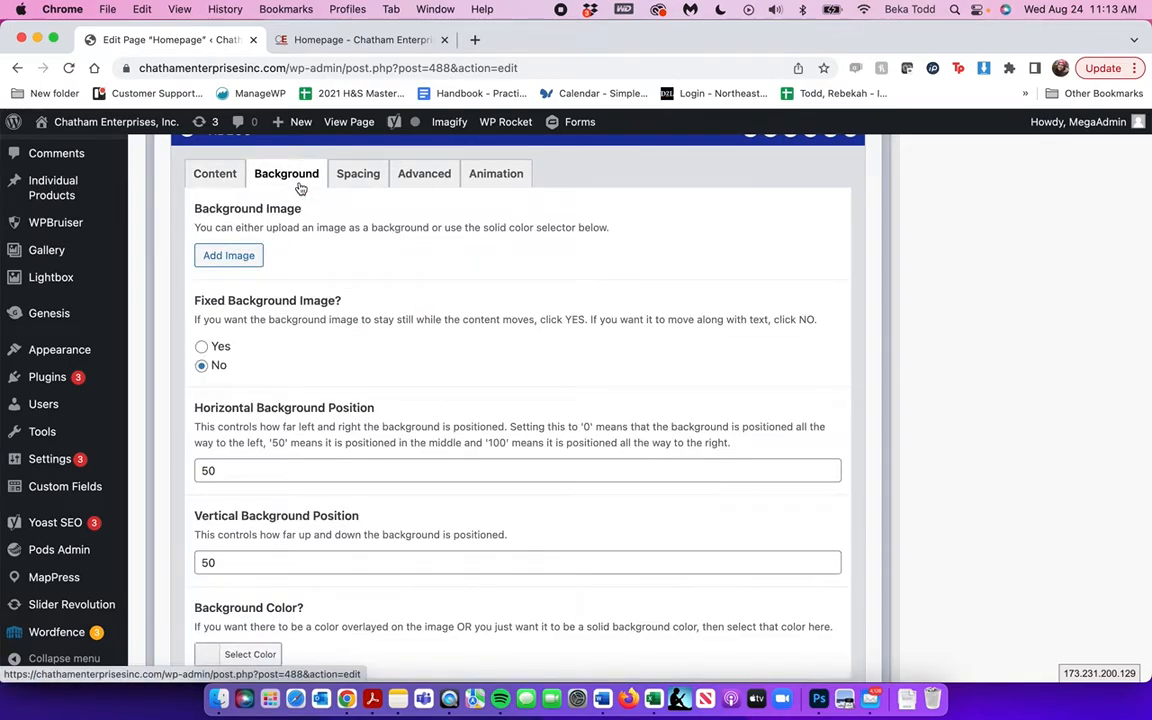
{"action": "scroll", "coordinate": [316, 355], "scroll_direction": "down", "scroll_amount": 10}
{"action": "scroll", "coordinate": [287, 205], "scroll_direction": "up", "scroll_amount": 1}
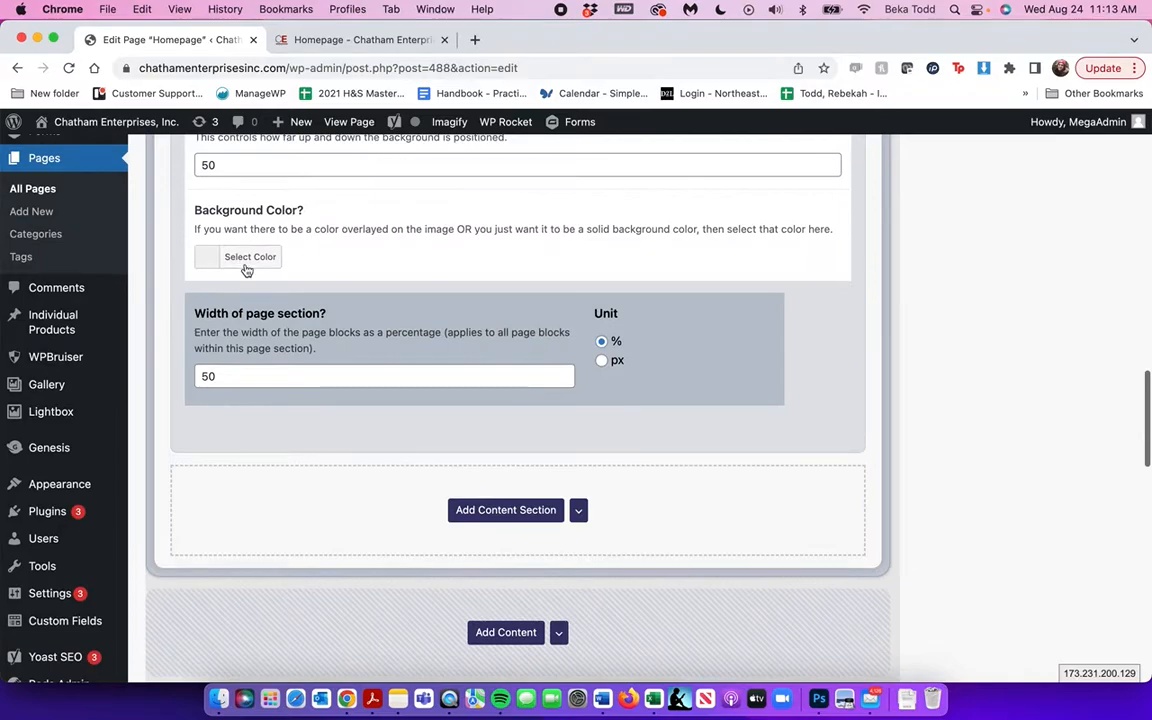
{"action": "scroll", "coordinate": [388, 275], "scroll_direction": "up", "scroll_amount": 5}
{"action": "scroll", "coordinate": [390, 274], "scroll_direction": "up", "scroll_amount": 3}
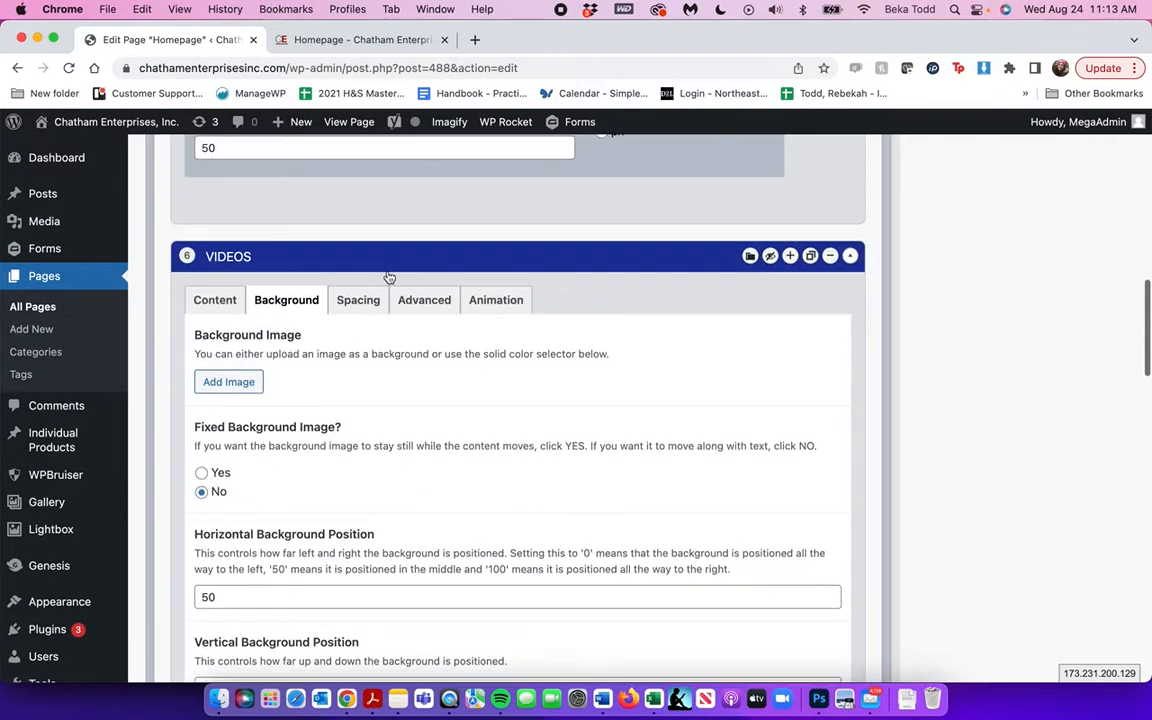
- Return to the Videos section's content and compare it with the video block on the live homepage
{"action": "left_click", "coordinate": [214, 316]}
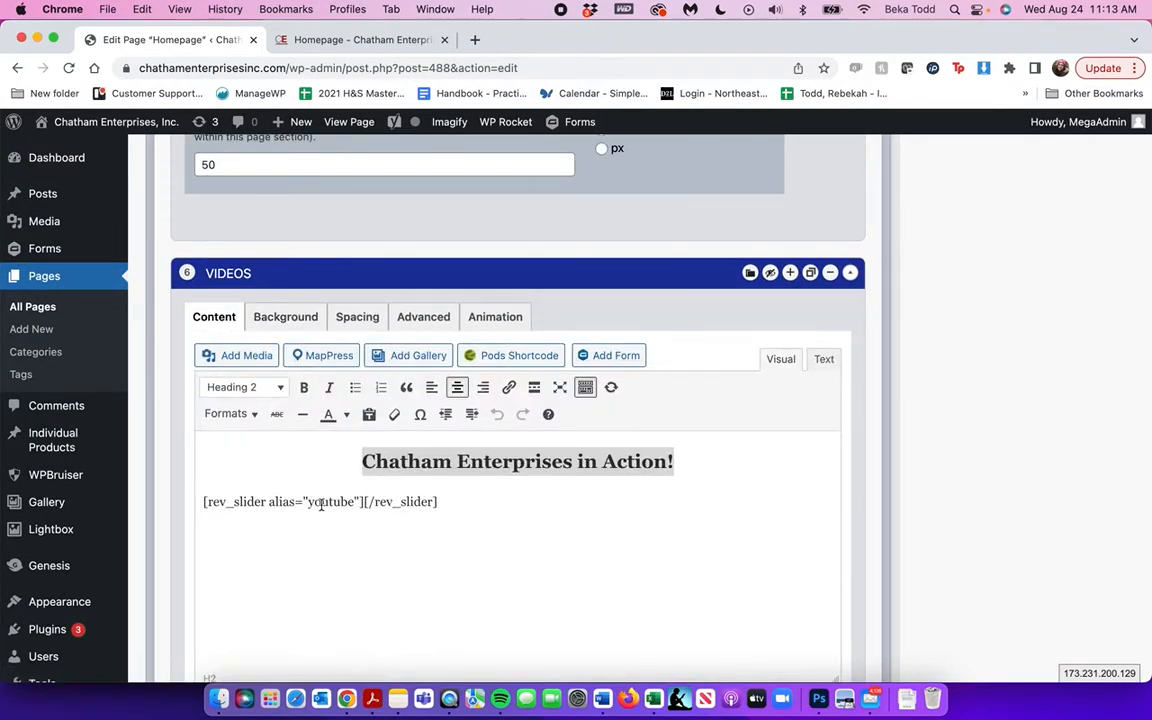
{"action": "left_click", "coordinate": [375, 39]}
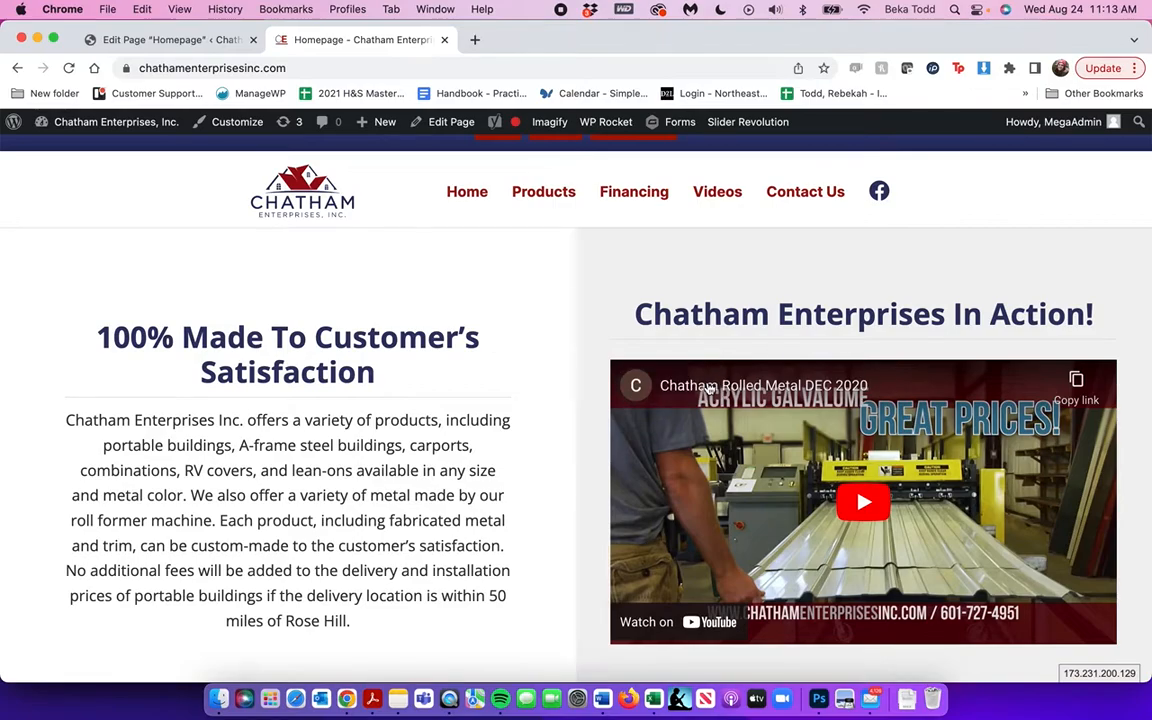
{"action": "scroll", "coordinate": [700, 400], "scroll_direction": "up", "scroll_amount": 15}
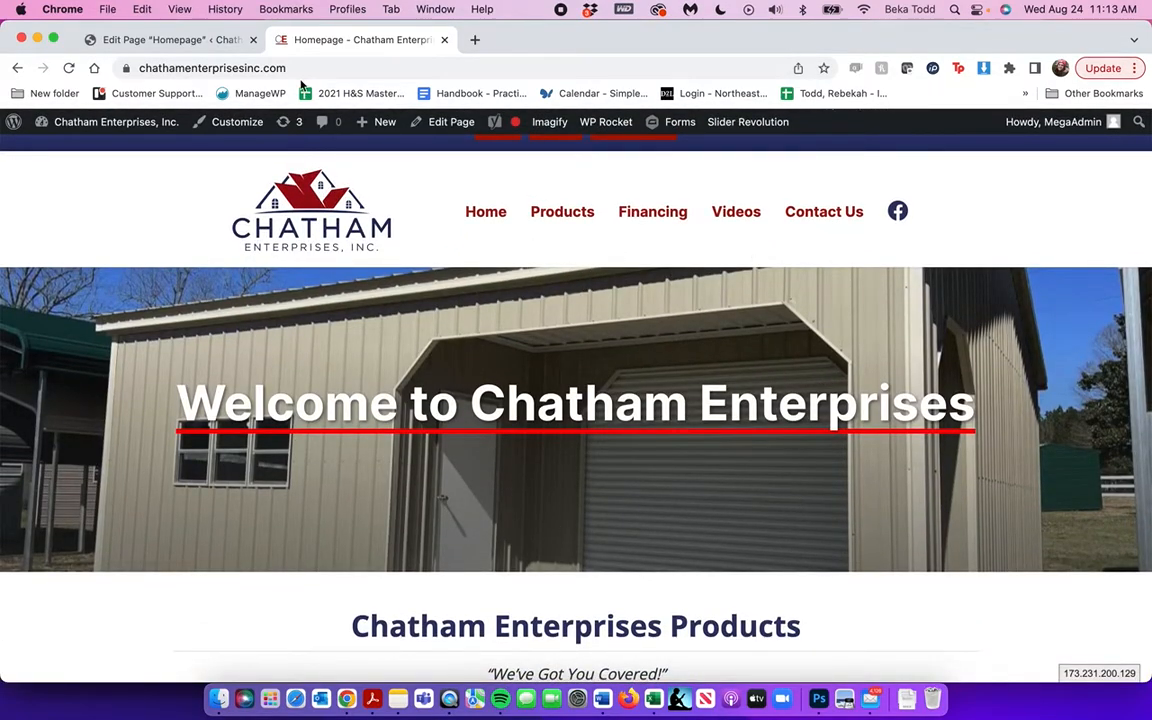
- Collapse the Satisfaction and Videos sections in the Homepage editor's page group
{"action": "left_click", "coordinate": [205, 40]}
{"action": "scroll", "coordinate": [586, 404], "scroll_direction": "down", "scroll_amount": 10}
{"action": "scroll", "coordinate": [586, 404], "scroll_direction": "up", "scroll_amount": 3}
{"action": "scroll", "coordinate": [586, 404], "scroll_direction": "up", "scroll_amount": 15}
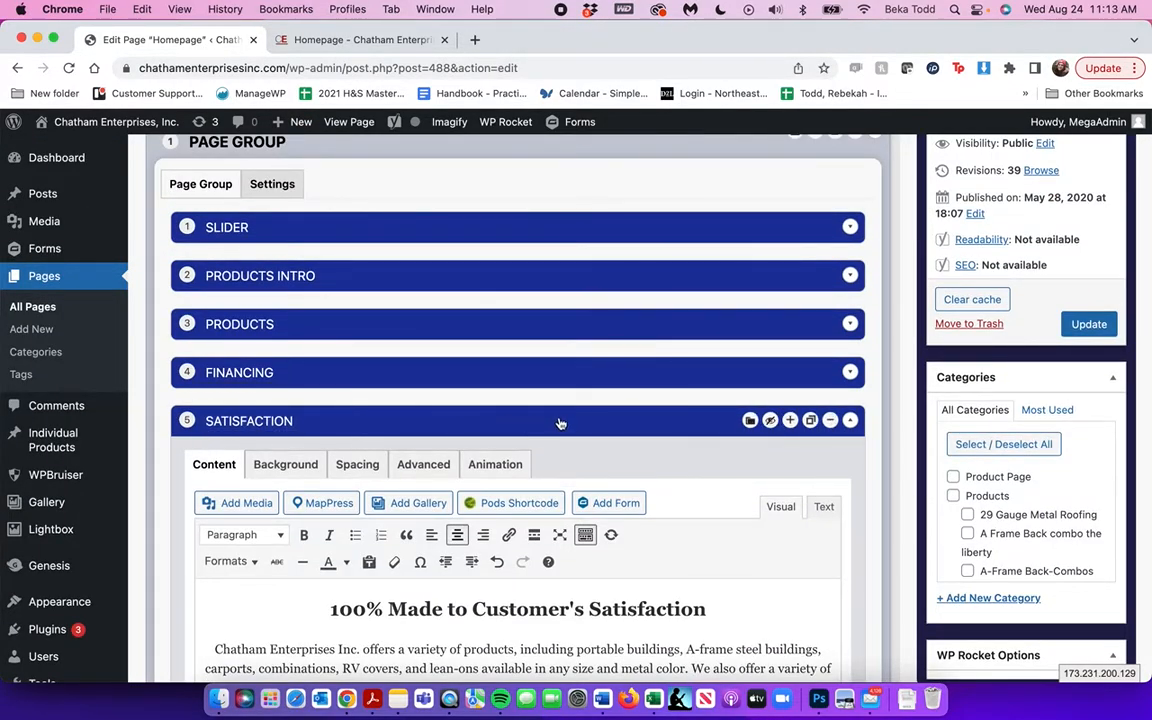
{"action": "left_click", "coordinate": [560, 422]}
{"action": "left_click", "coordinate": [582, 468]}
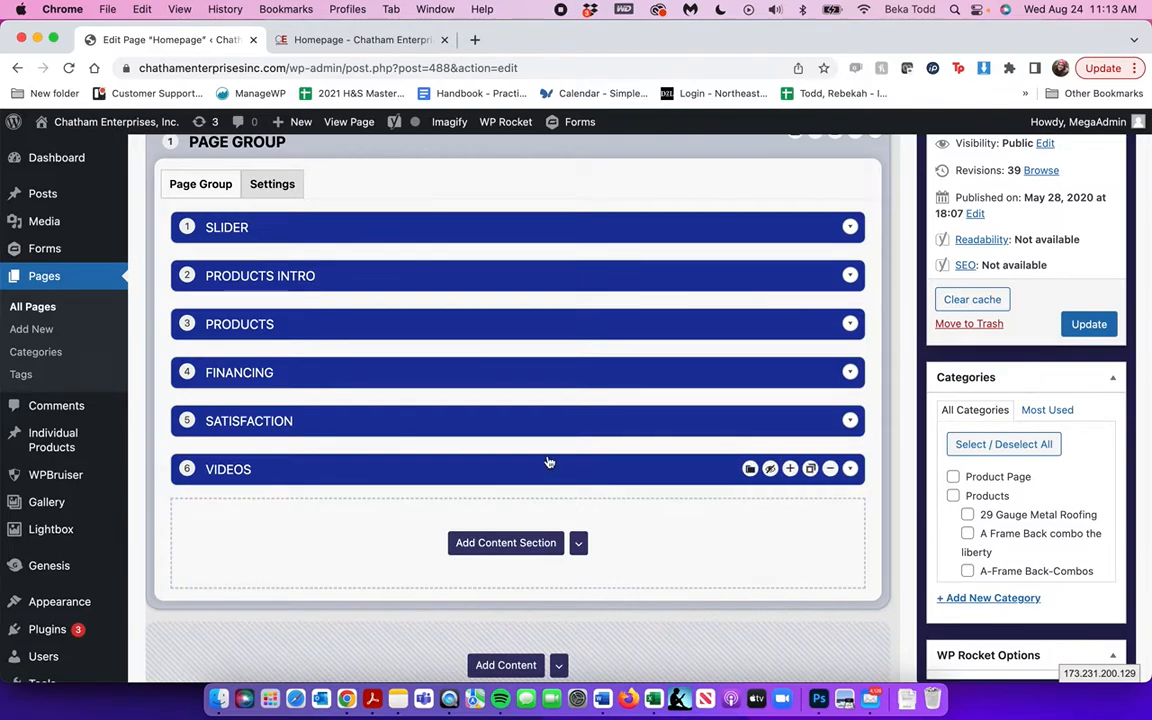
{"action": "mouse_move", "coordinate": [556, 457]}
{"action": "left_mouse_down"}
{"action": "mouse_move", "coordinate": [553, 390]}
{"action": "mouse_move", "coordinate": [553, 488]}
{"action": "mouse_move", "coordinate": [559, 270]}
{"action": "mouse_move", "coordinate": [571, 486]}
{"action": "mouse_move", "coordinate": [558, 478]}
{"action": "left_mouse_up"}
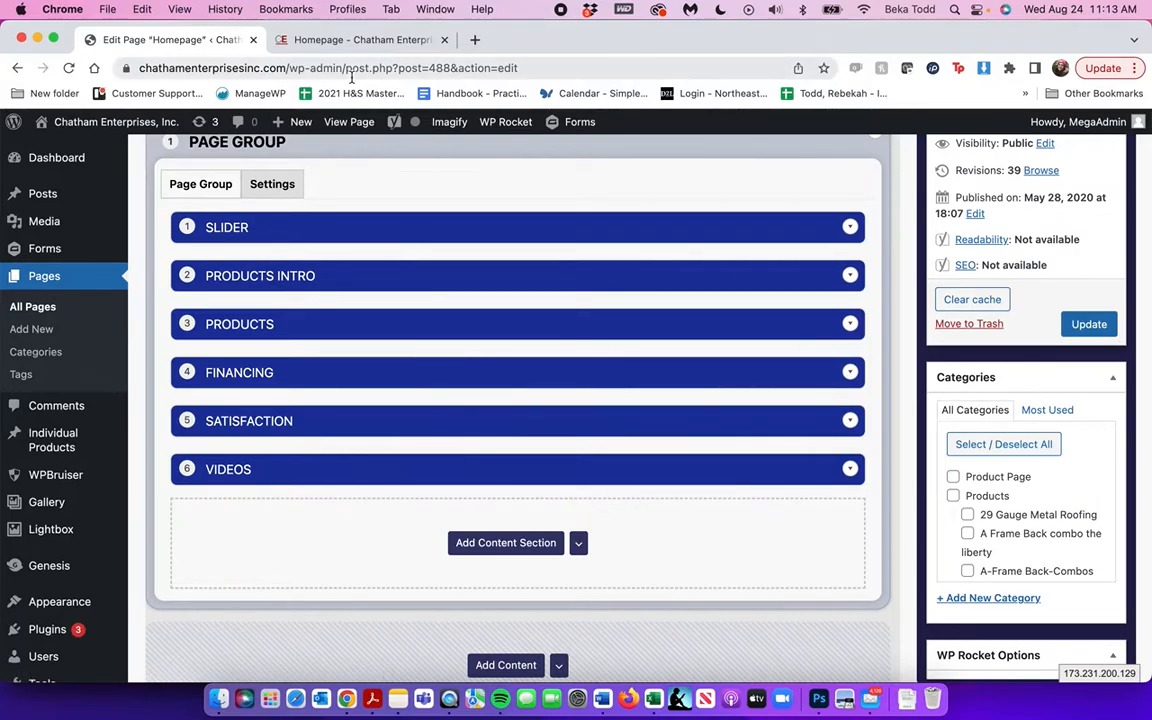
- Look over the side-by-side satisfaction and video blocks and the financing banner above them on the live homepage
{"action": "left_click", "coordinate": [342, 41]}
{"action": "scroll", "coordinate": [476, 445], "scroll_direction": "down", "scroll_amount": 20}
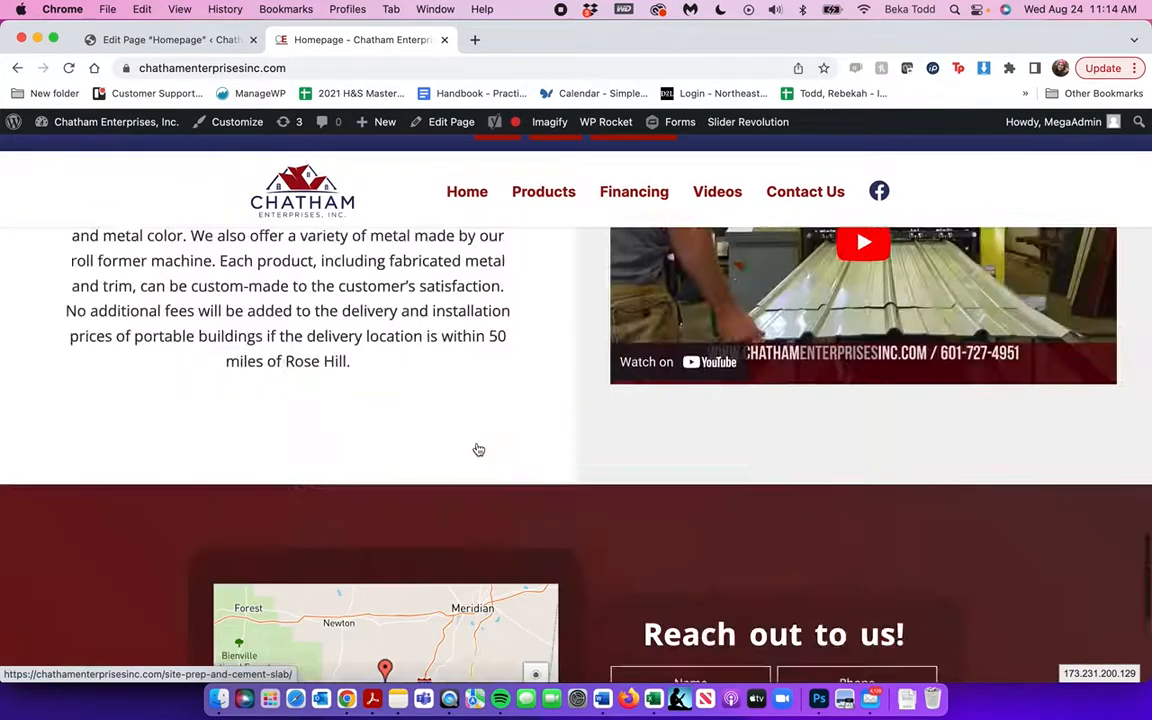
{"action": "scroll", "coordinate": [476, 447], "scroll_direction": "up", "scroll_amount": 10}
{"action": "scroll", "coordinate": [476, 447], "scroll_direction": "down", "scroll_amount": 3}
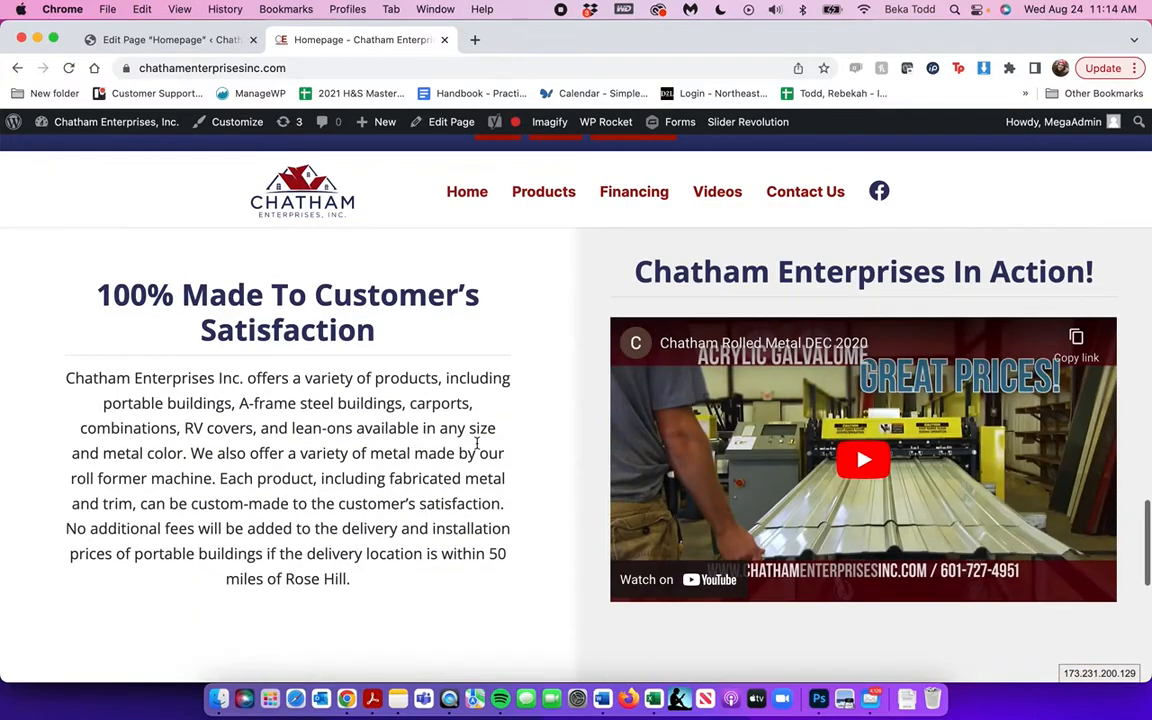
{"action": "scroll", "coordinate": [455, 671], "scroll_direction": "up", "scroll_amount": 3}
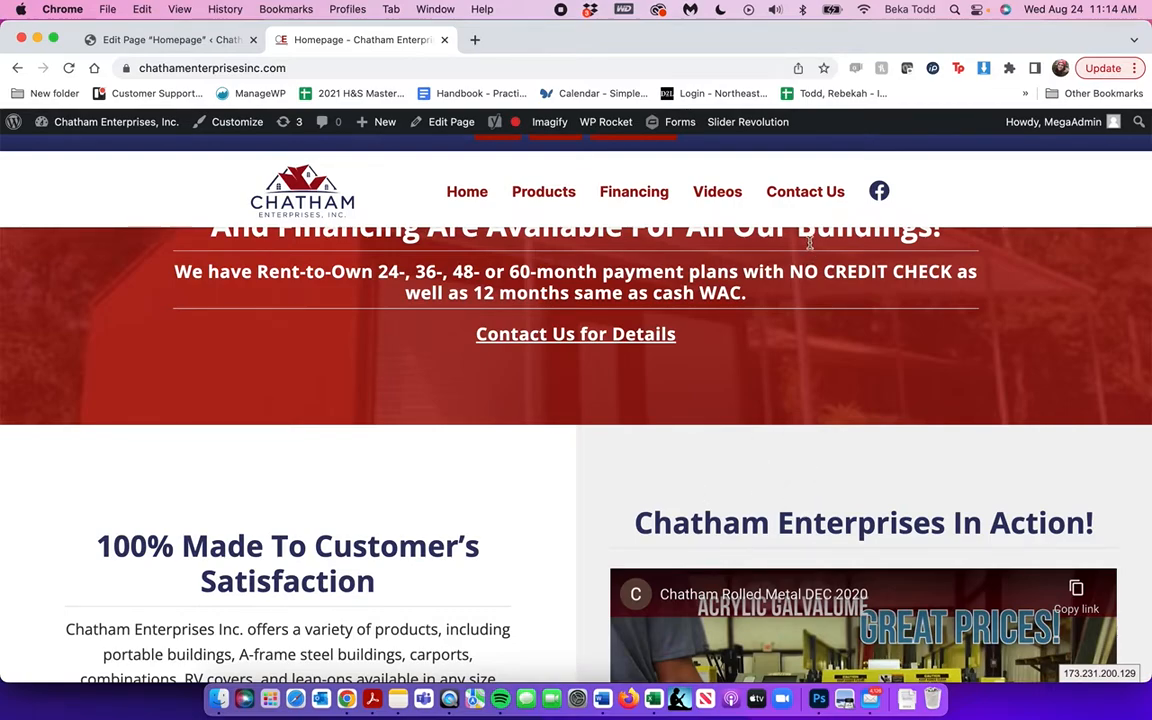
- Expand the Videos section in the page editor and move it above the Satisfaction section
{"action": "key", "text": "ctrl+shift+Tab"}
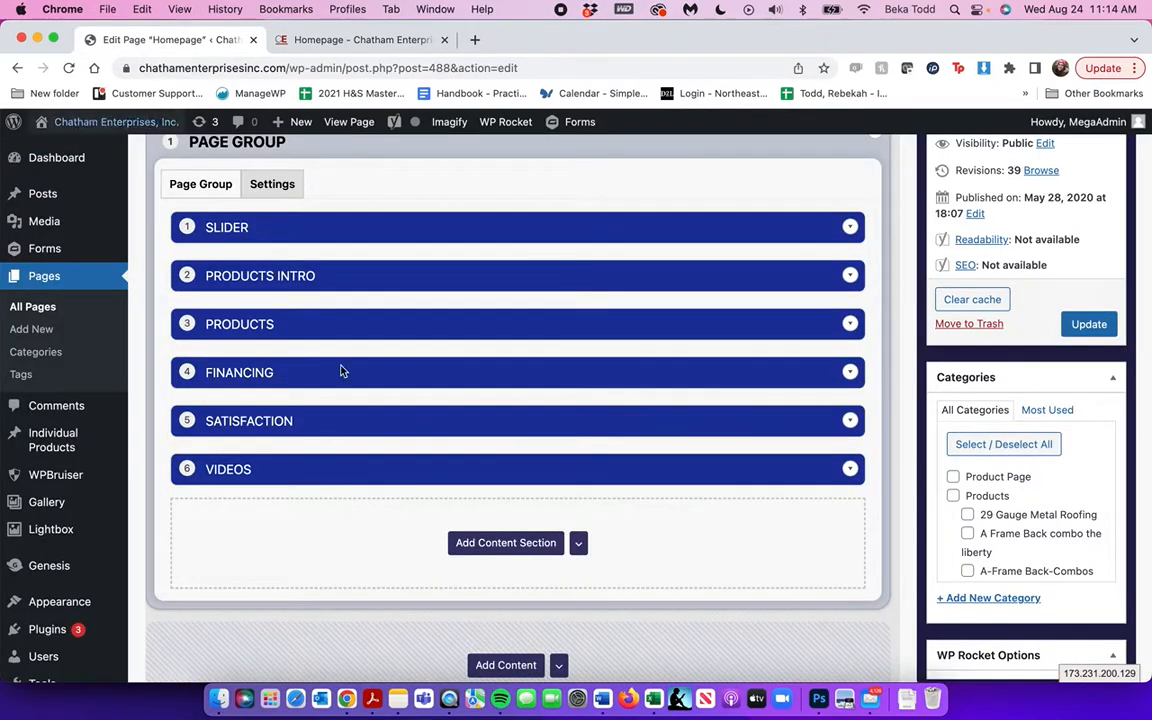
{"action": "left_click", "coordinate": [408, 472]}
{"action": "scroll", "coordinate": [410, 475], "scroll_direction": "down", "scroll_amount": 5}
{"action": "scroll", "coordinate": [411, 470], "scroll_direction": "up", "scroll_amount": 3}
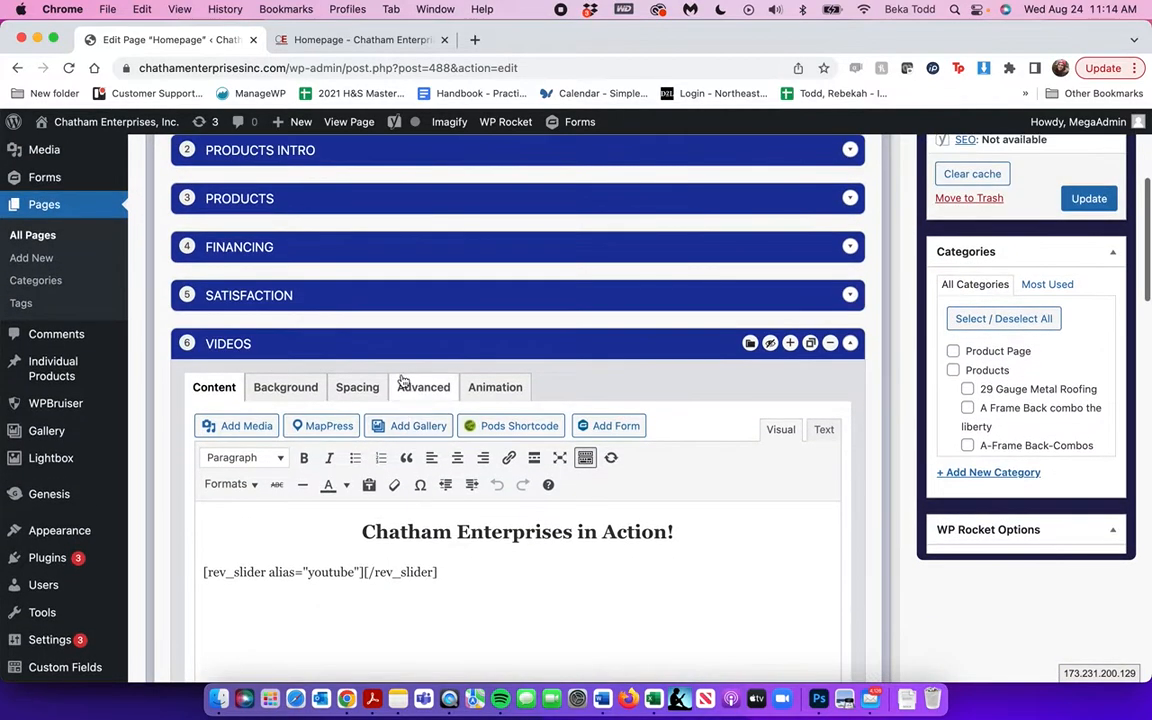
{"action": "scroll", "coordinate": [401, 358], "scroll_direction": "down", "scroll_amount": 1}
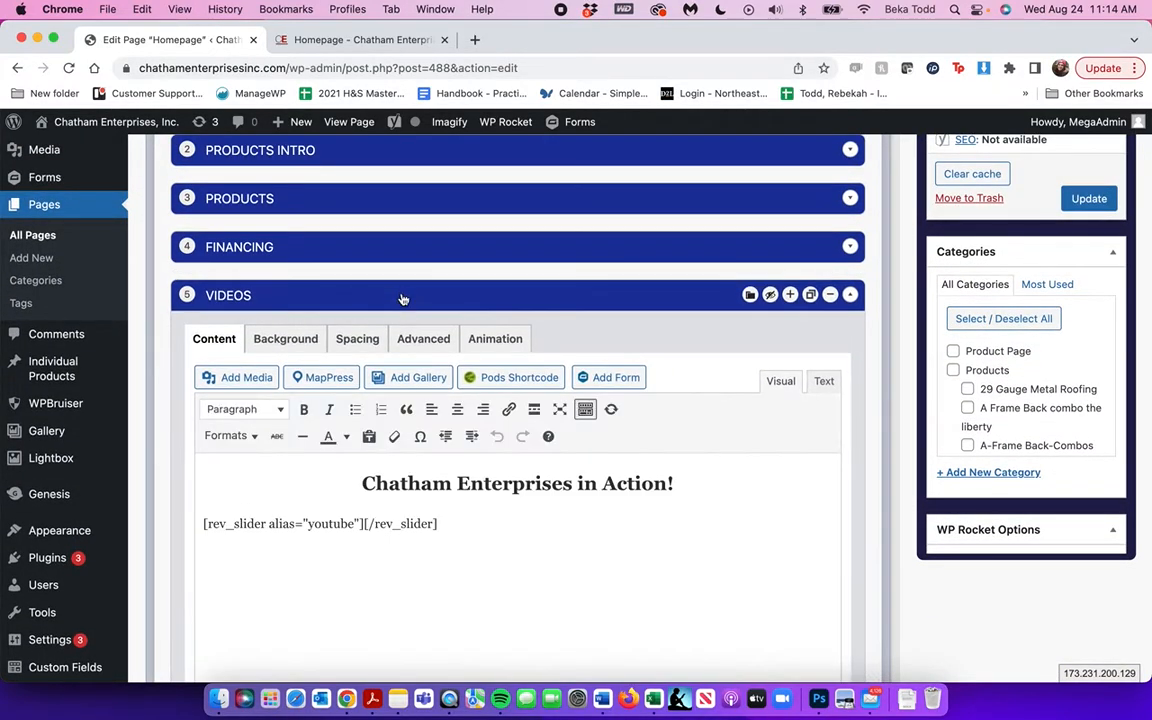
- Examine the Financing section's background image, overlay color and width, and compare them with the live financing banner
{"action": "left_click", "coordinate": [319, 232]}
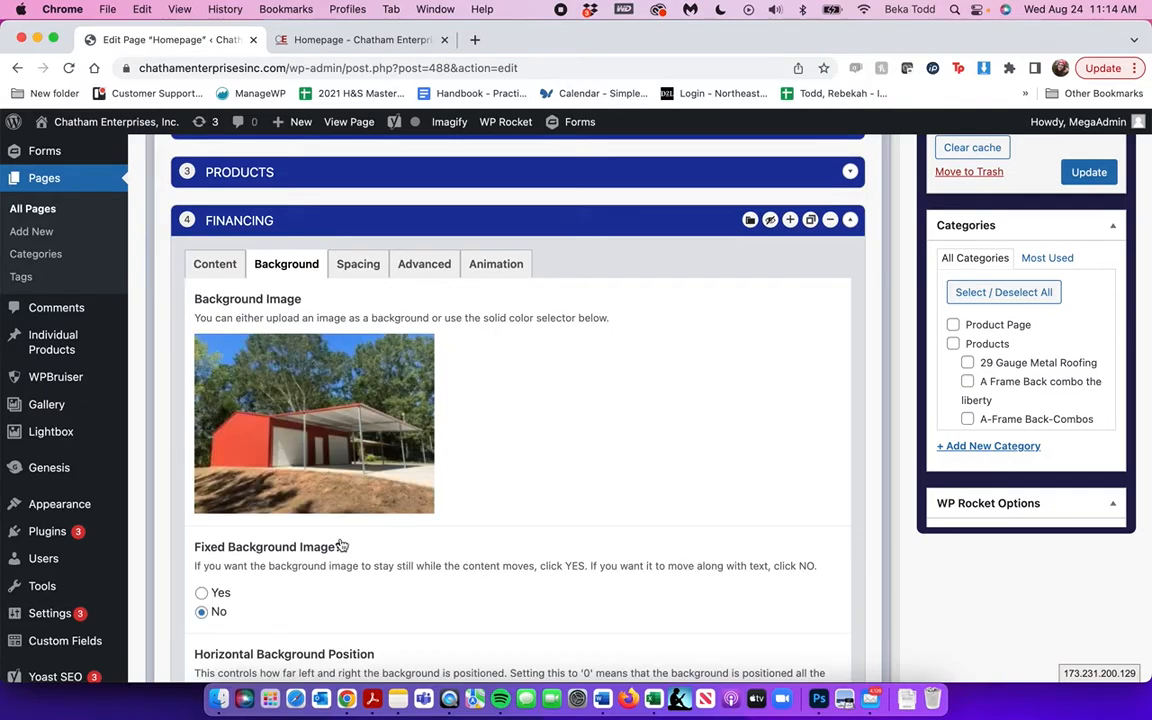
{"action": "scroll", "coordinate": [341, 545], "scroll_direction": "down", "scroll_amount": 6}
{"action": "scroll", "coordinate": [257, 579], "scroll_direction": "down", "scroll_amount": 3}
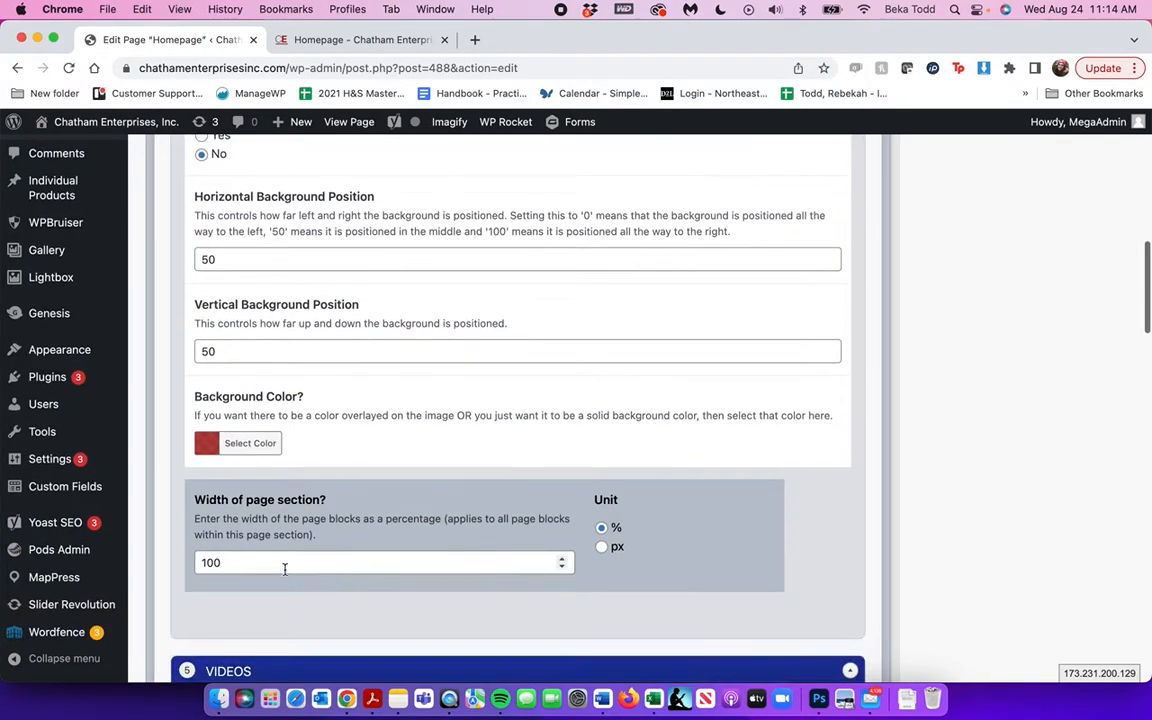
{"action": "left_click", "coordinate": [388, 42]}
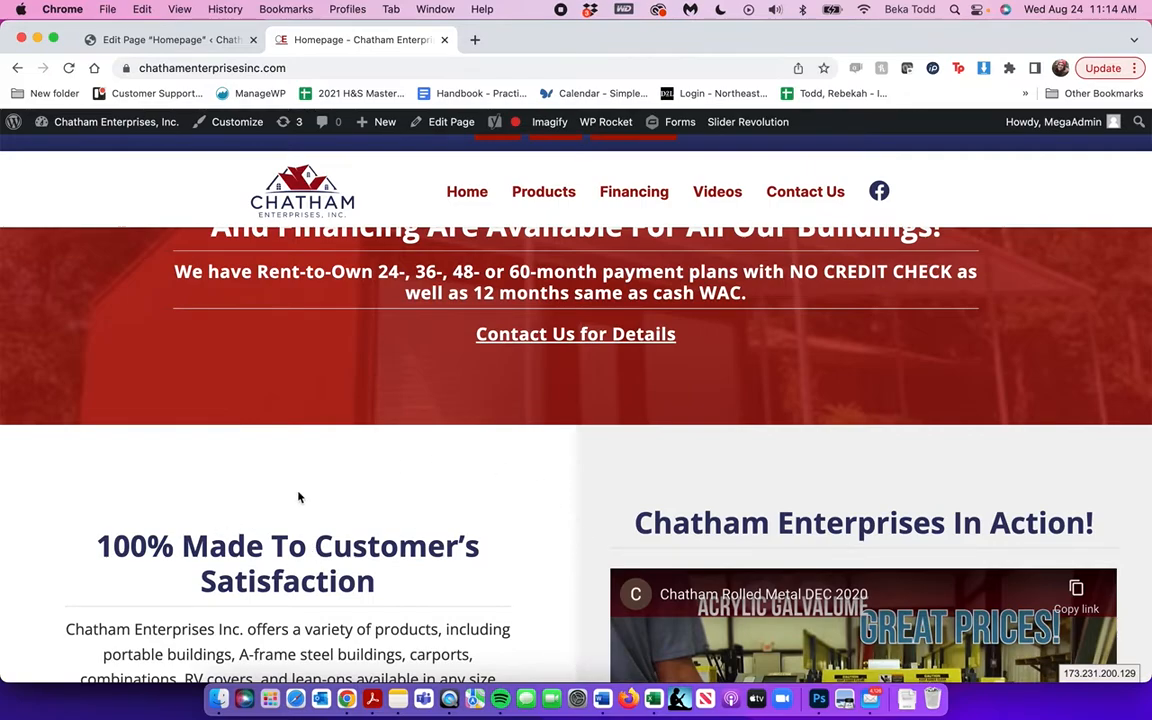
{"action": "left_click", "coordinate": [172, 42]}
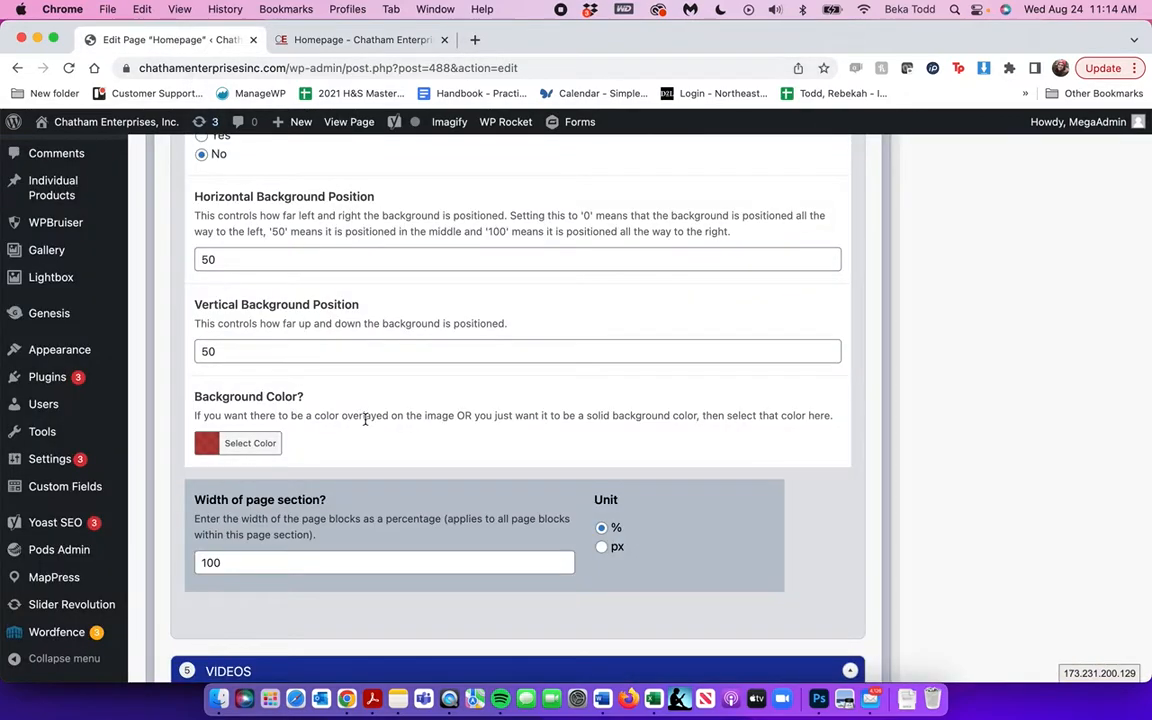
{"action": "scroll", "coordinate": [365, 420], "scroll_direction": "up", "scroll_amount": 10}
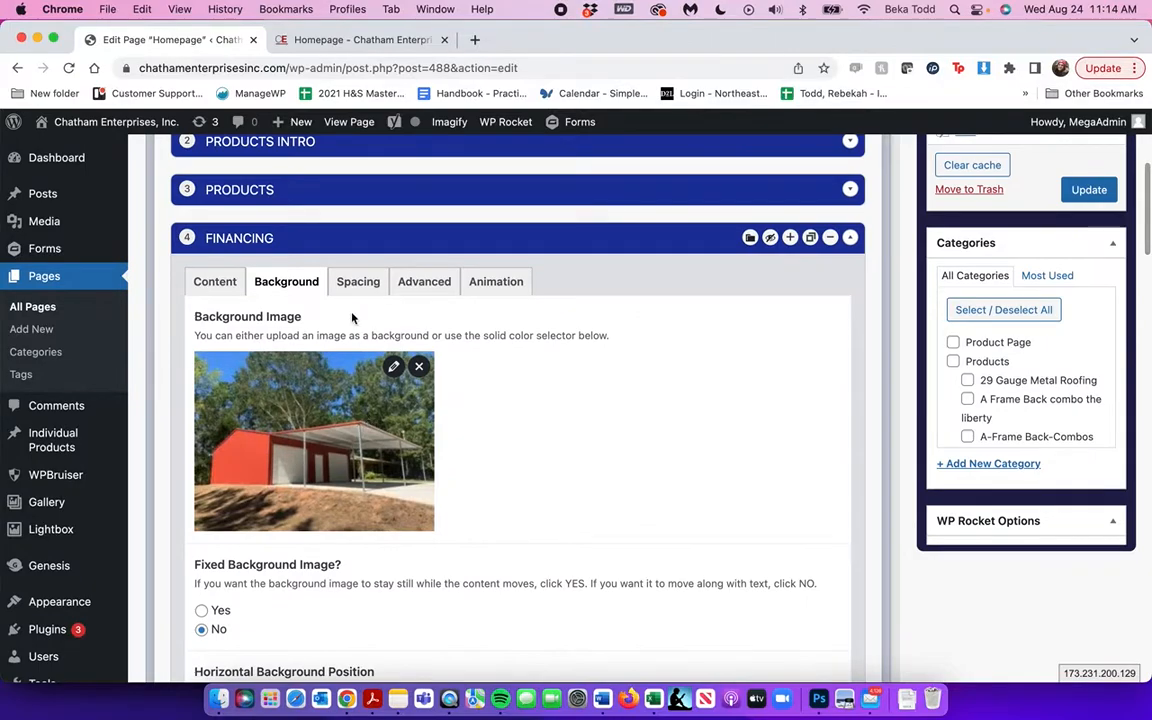
{"action": "left_click", "coordinate": [360, 247]}
{"action": "left_click", "coordinate": [360, 247]}
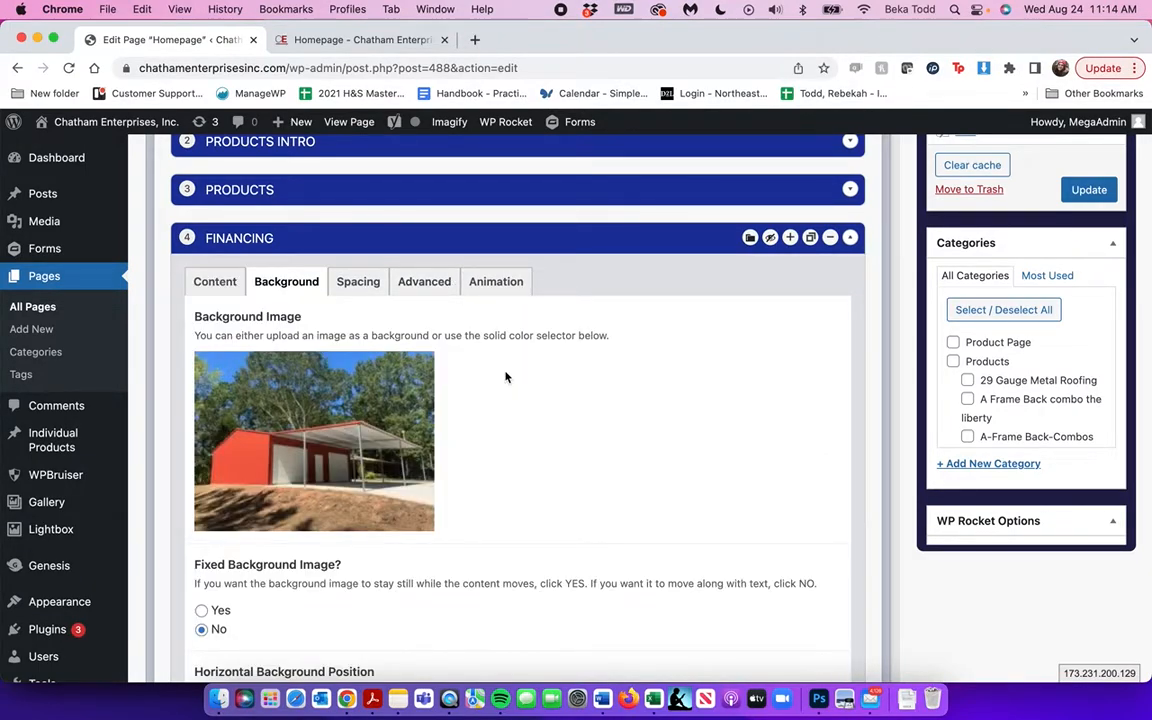
- Reload the Homepage editor and discard the unsaved changes
{"action": "scroll", "coordinate": [505, 377], "scroll_direction": "up", "scroll_amount": 5}
{"action": "left_click", "coordinate": [68, 68]}
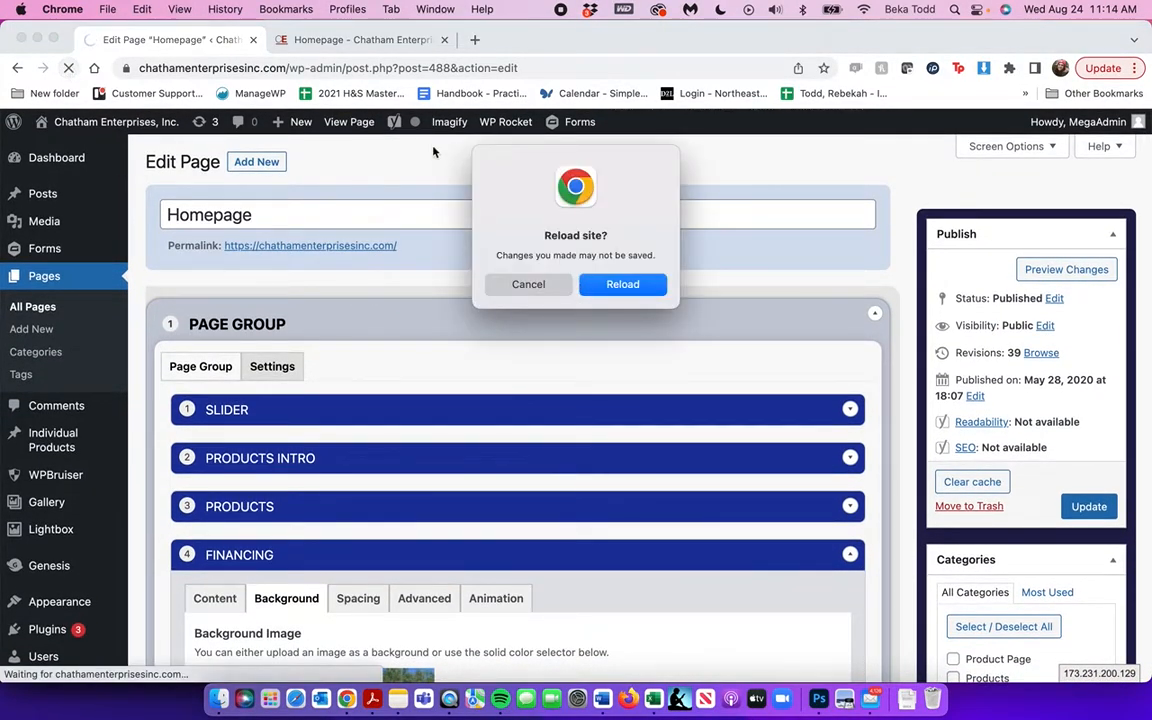
{"action": "left_click", "coordinate": [624, 283]}
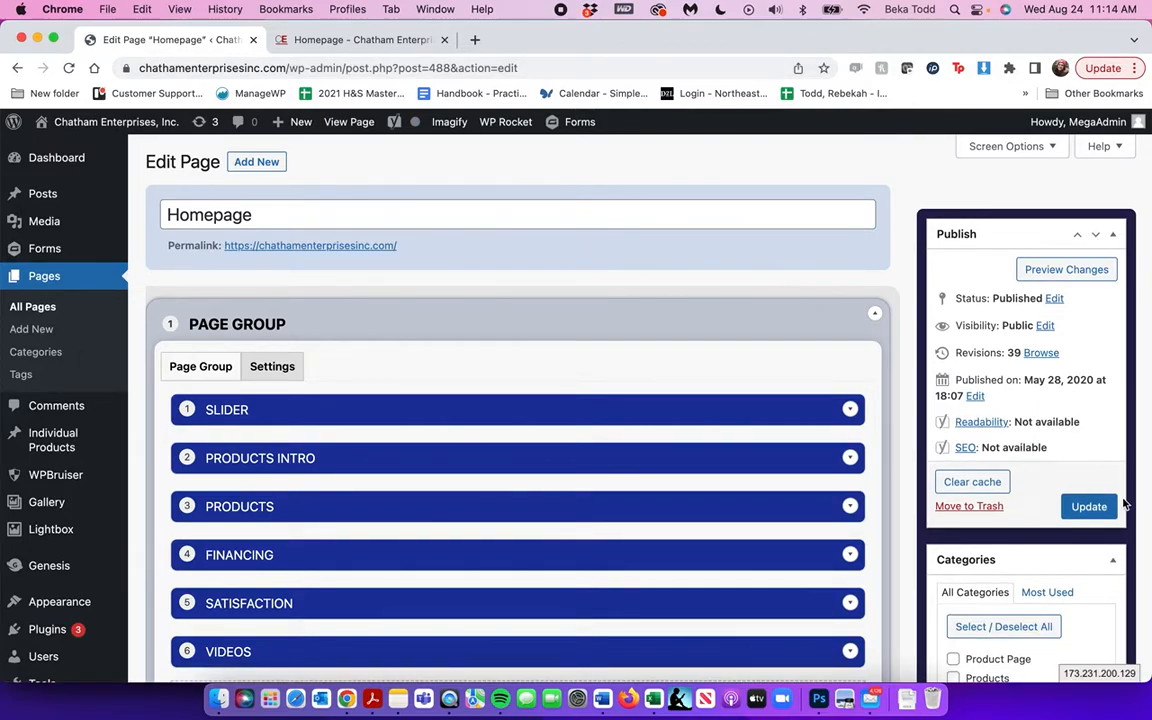
- Look over the live homepage from the financing banner up to the welcome slider, including the WP Rocket entry
{"action": "left_click", "coordinate": [340, 40]}
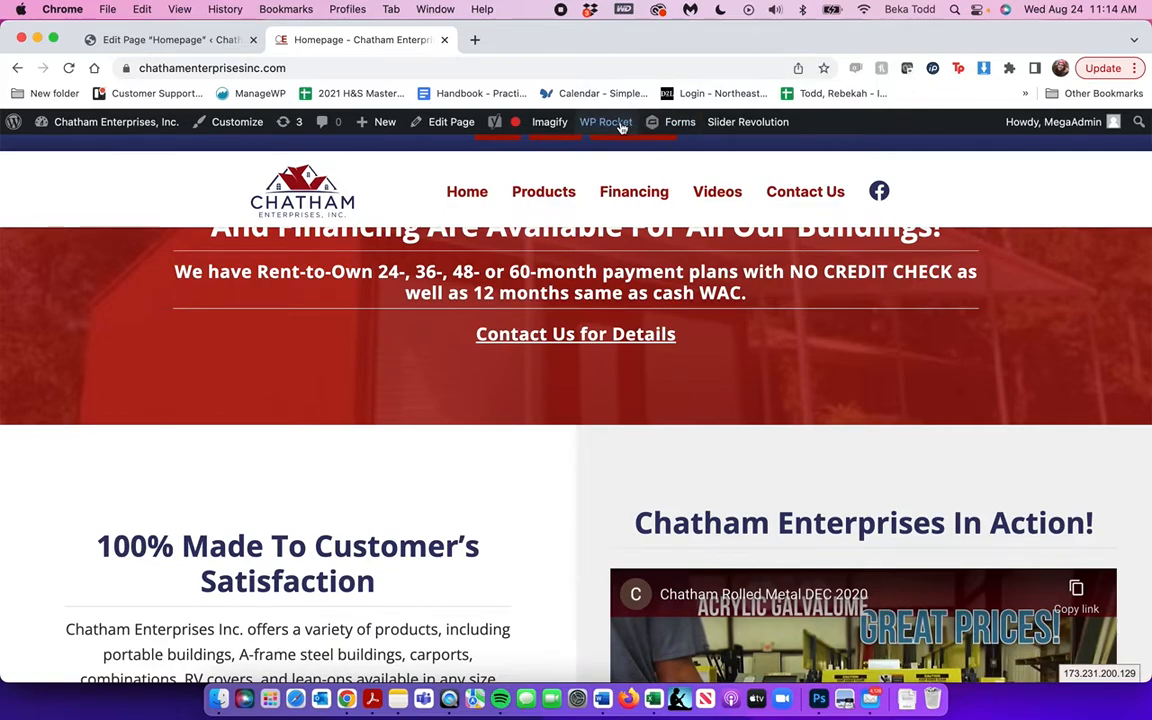
{"action": "mouse_move", "coordinate": [620, 125]}
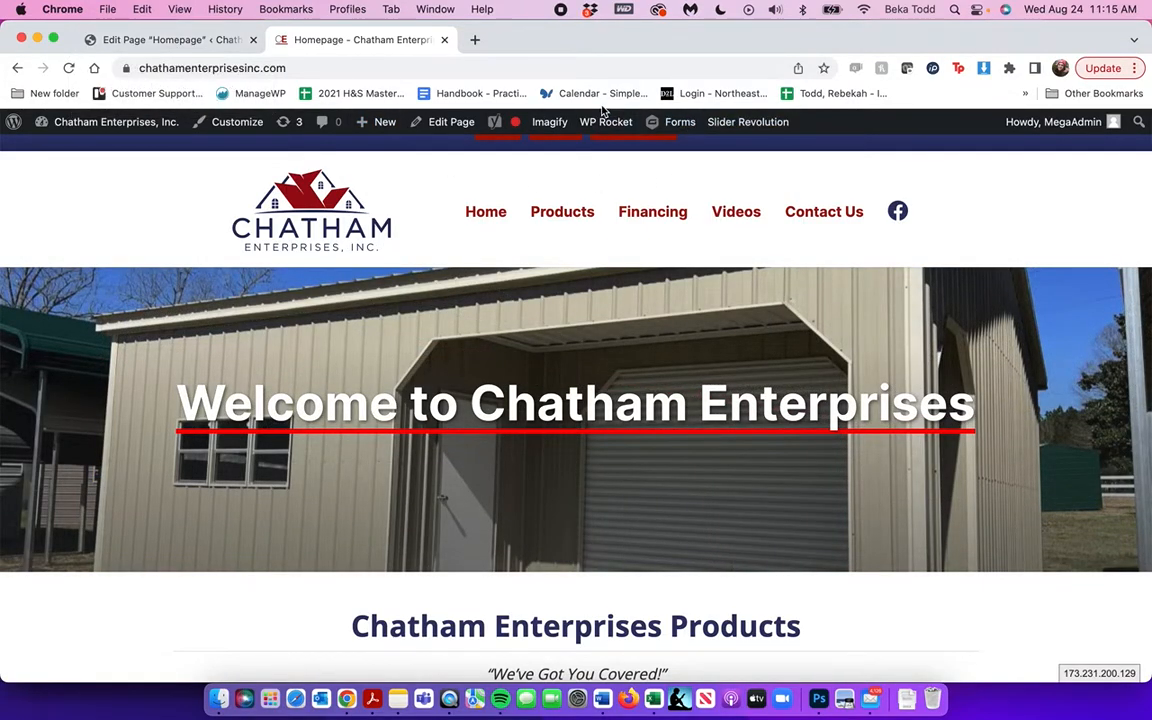
{"action": "mouse_move", "coordinate": [562, 212]}
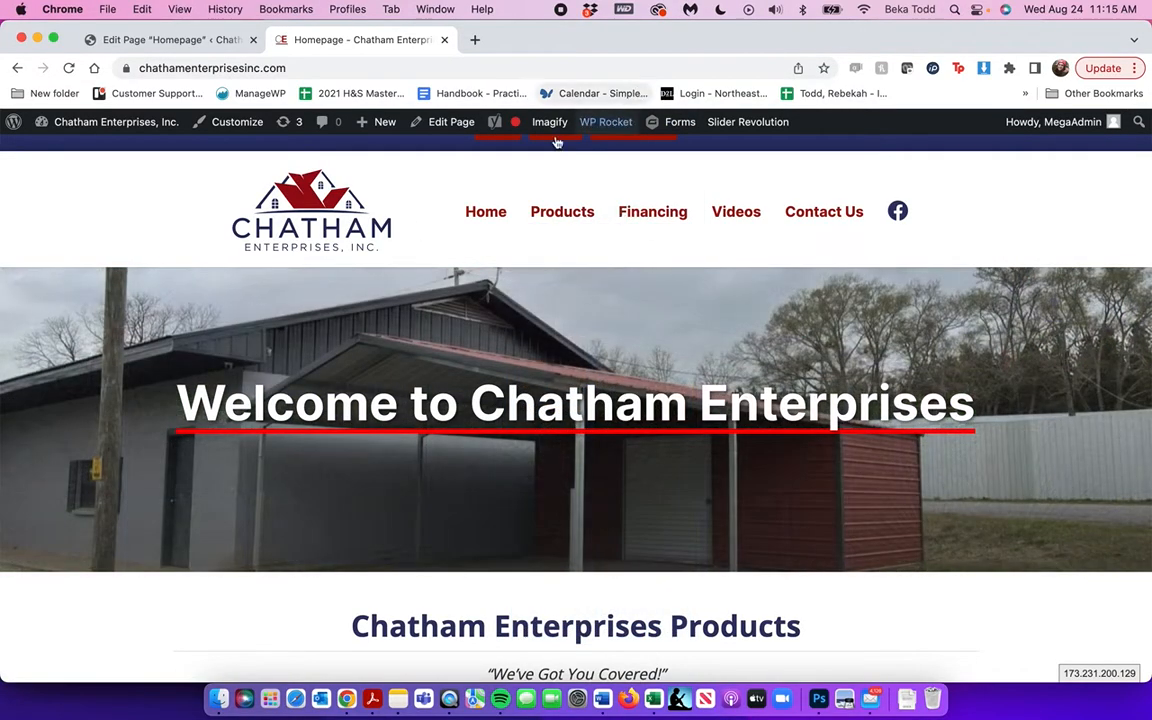
- Add a new Page Section content block after the Videos section of the Homepage
{"action": "left_click", "coordinate": [173, 42]}
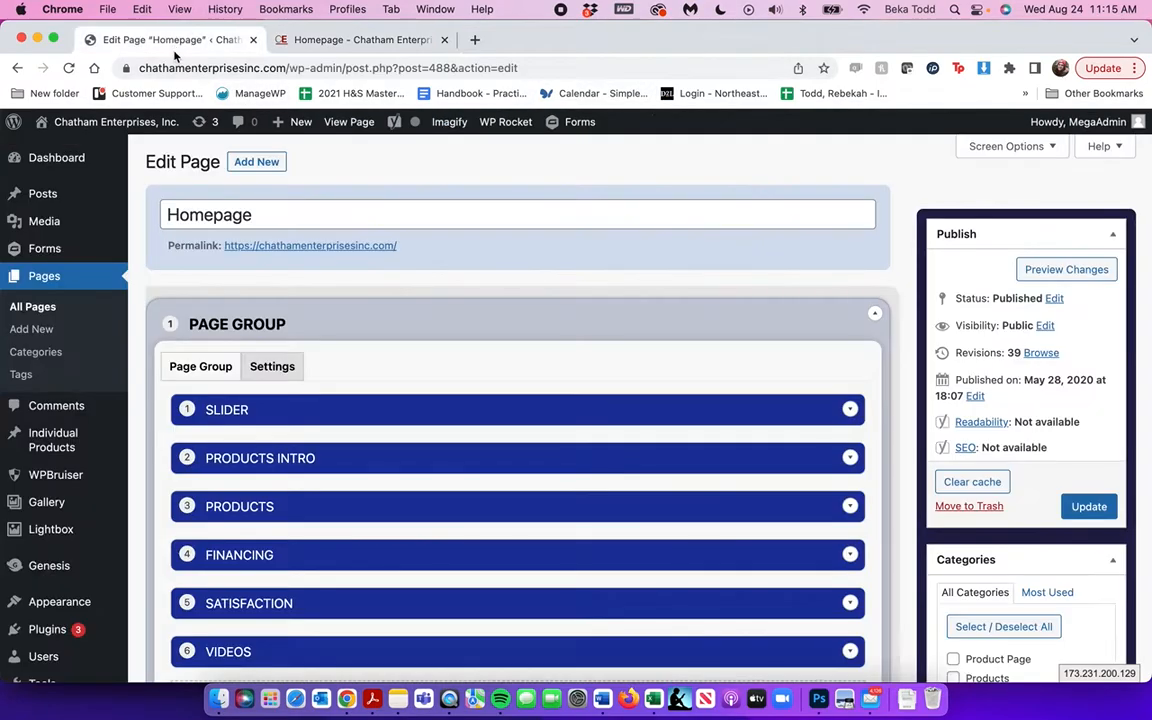
{"action": "scroll", "coordinate": [337, 369], "scroll_direction": "down", "scroll_amount": 5}
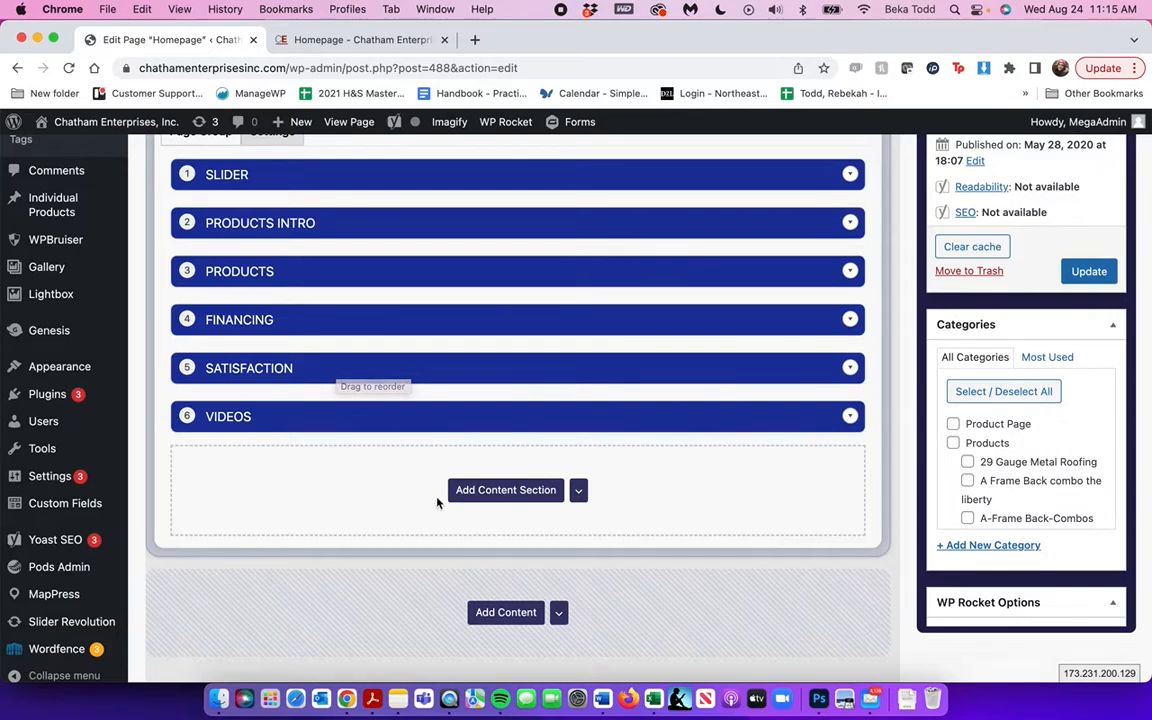
{"action": "left_click", "coordinate": [488, 491]}
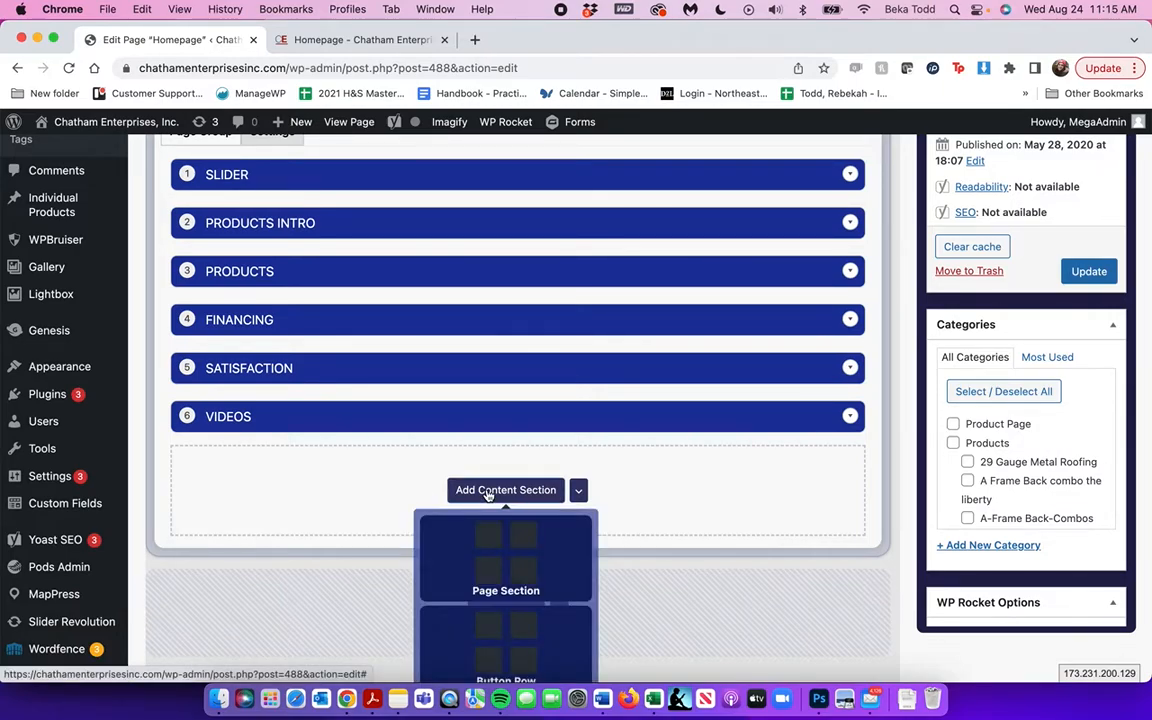
{"action": "left_click", "coordinate": [517, 576]}
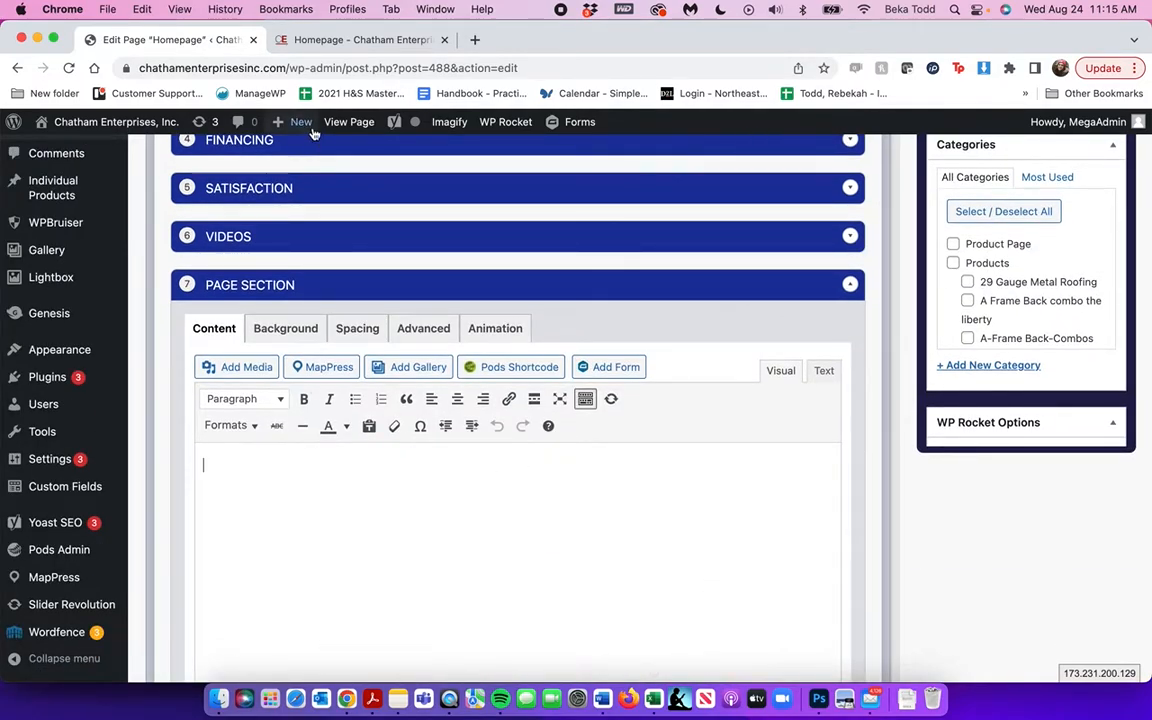
- Check the product tiles and lower sections of the live homepage, and return to the new section in the page editor
{"action": "left_click", "coordinate": [310, 42]}
{"action": "scroll", "coordinate": [391, 399], "scroll_direction": "down", "scroll_amount": 15}
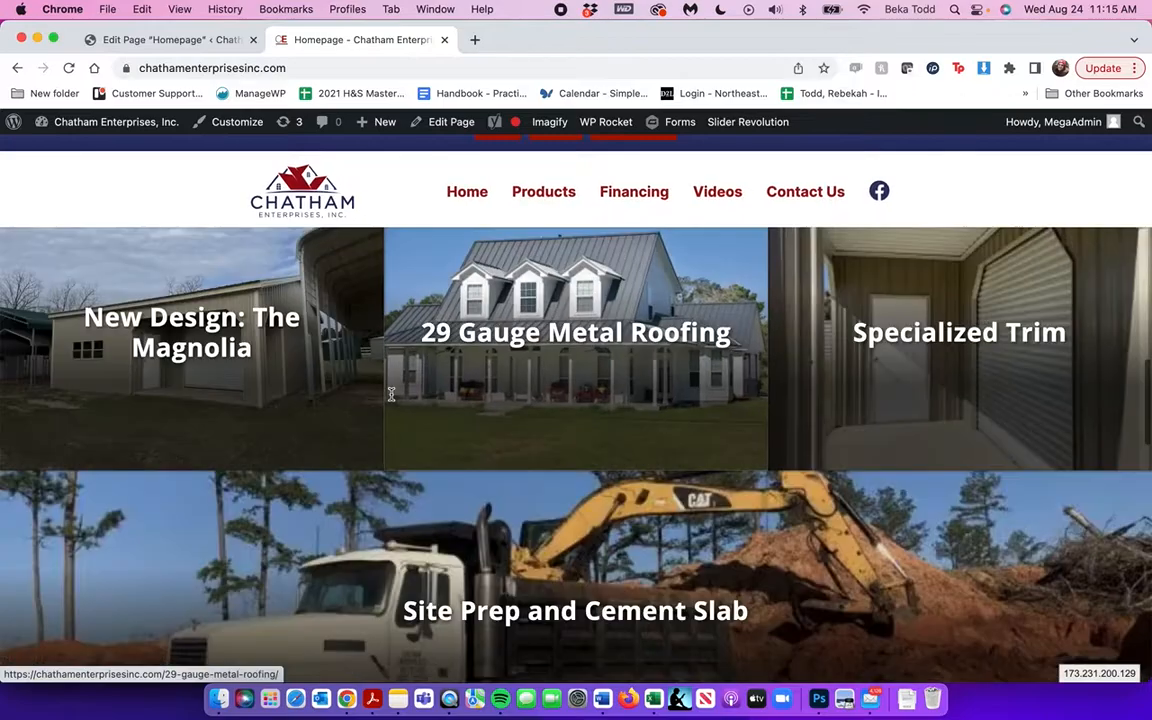
{"action": "scroll", "coordinate": [391, 399], "scroll_direction": "down", "scroll_amount": 10}
{"action": "left_click", "coordinate": [166, 42]}
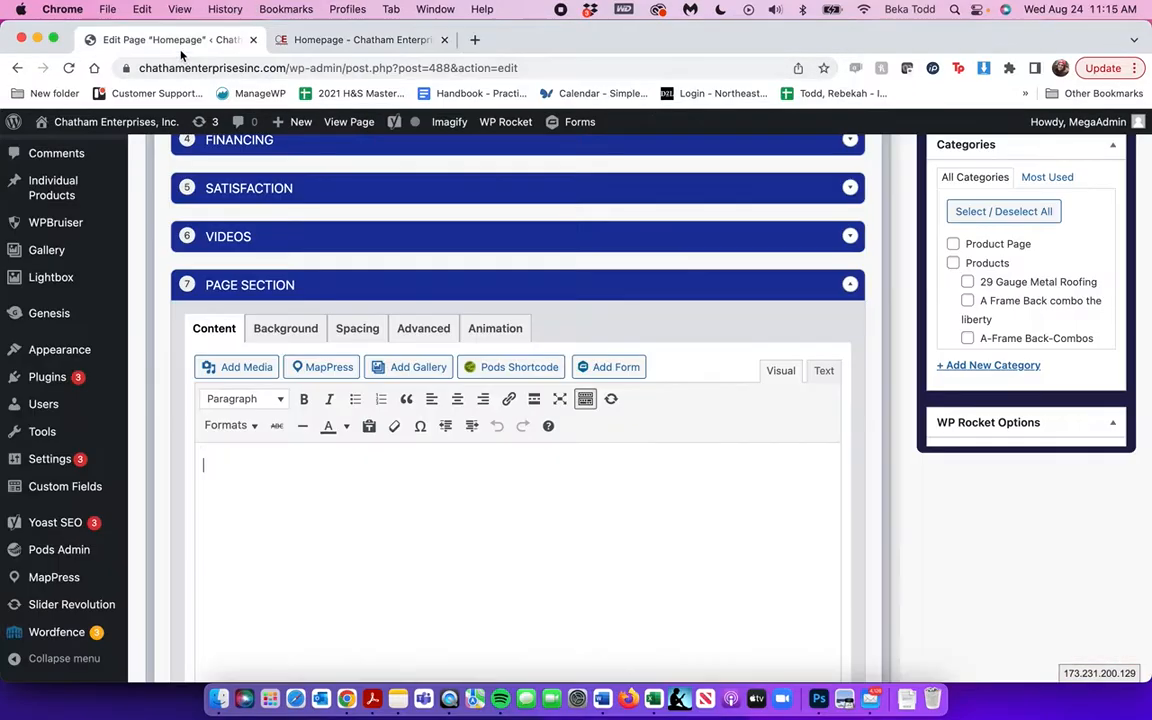
- Enter "Here's some new information!" in the new section's content, centre it and format it as Heading 2
{"action": "type", "text": "e new information!"}
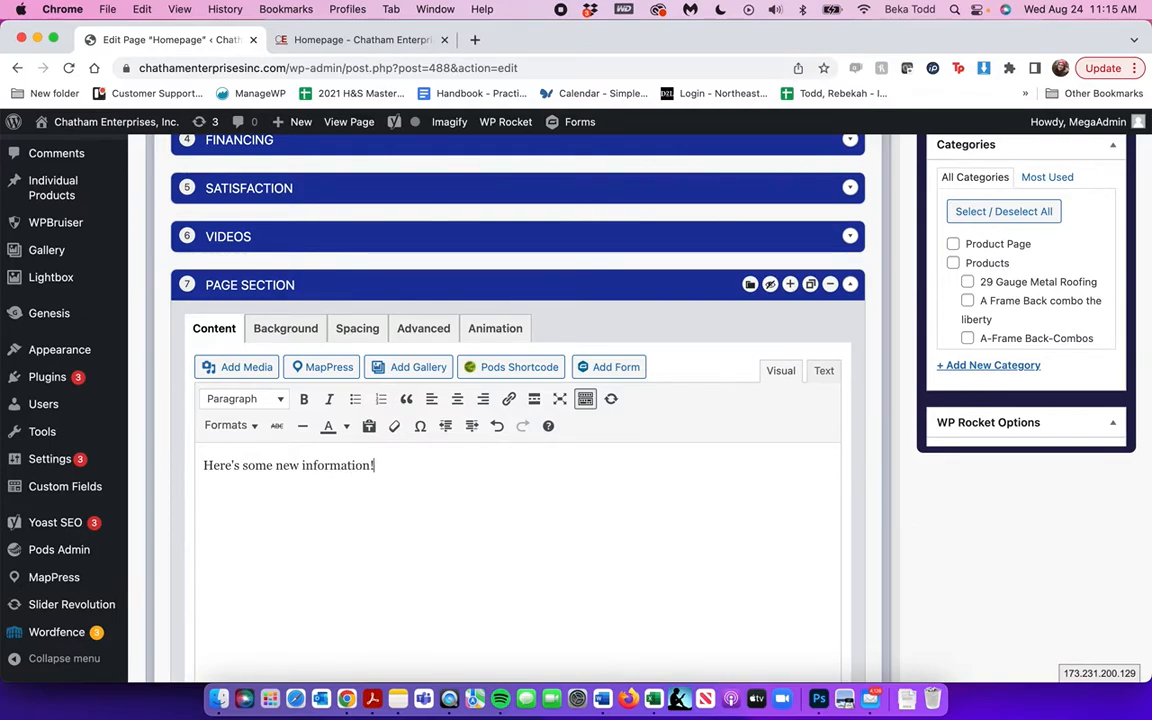
{"action": "key", "text": "super+a"}
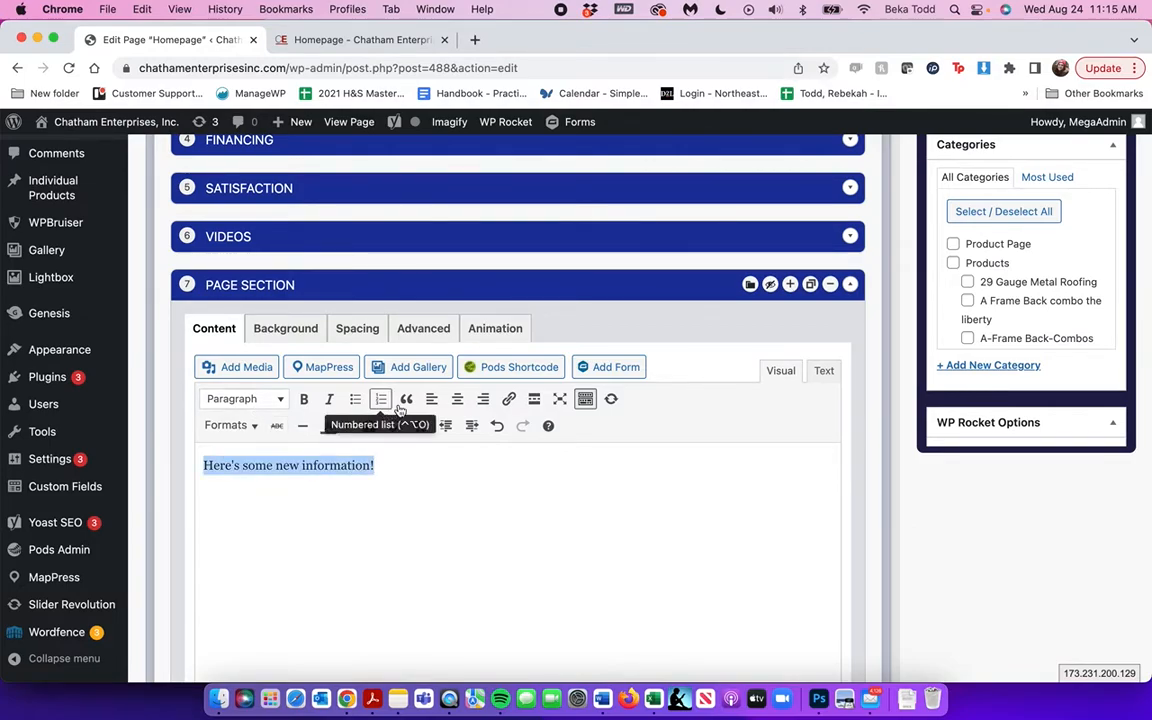
{"action": "left_click", "coordinate": [457, 399]}
{"action": "left_click", "coordinate": [281, 404]}
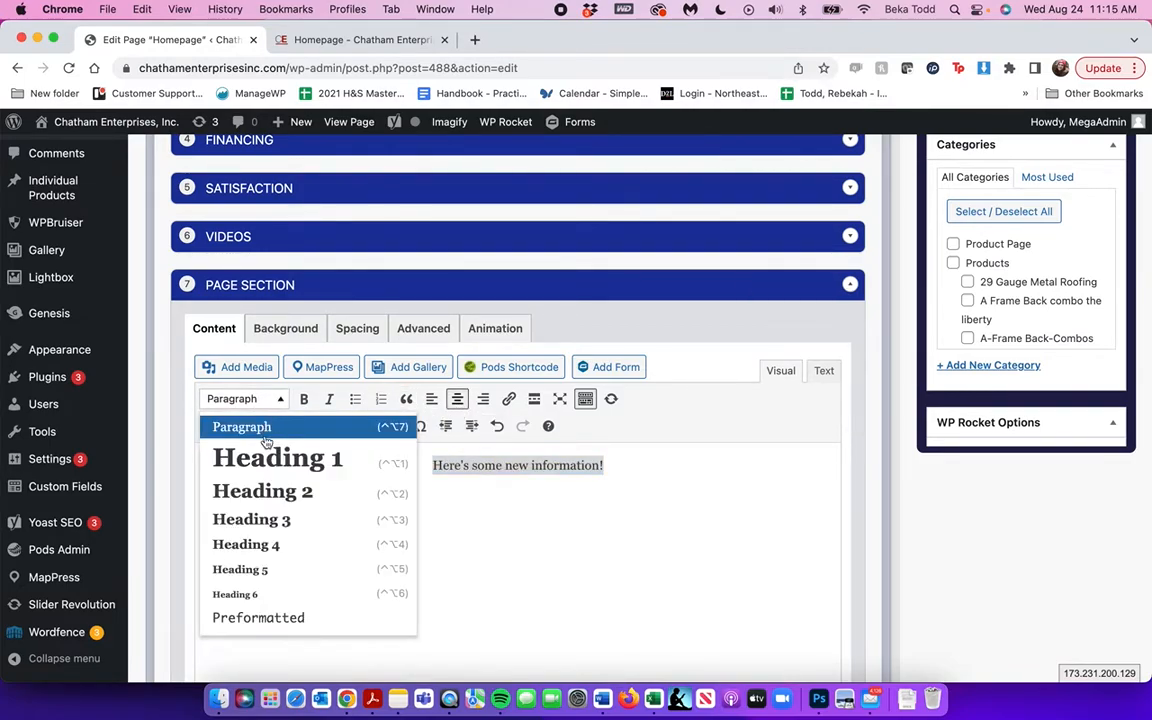
{"action": "left_click", "coordinate": [262, 490]}
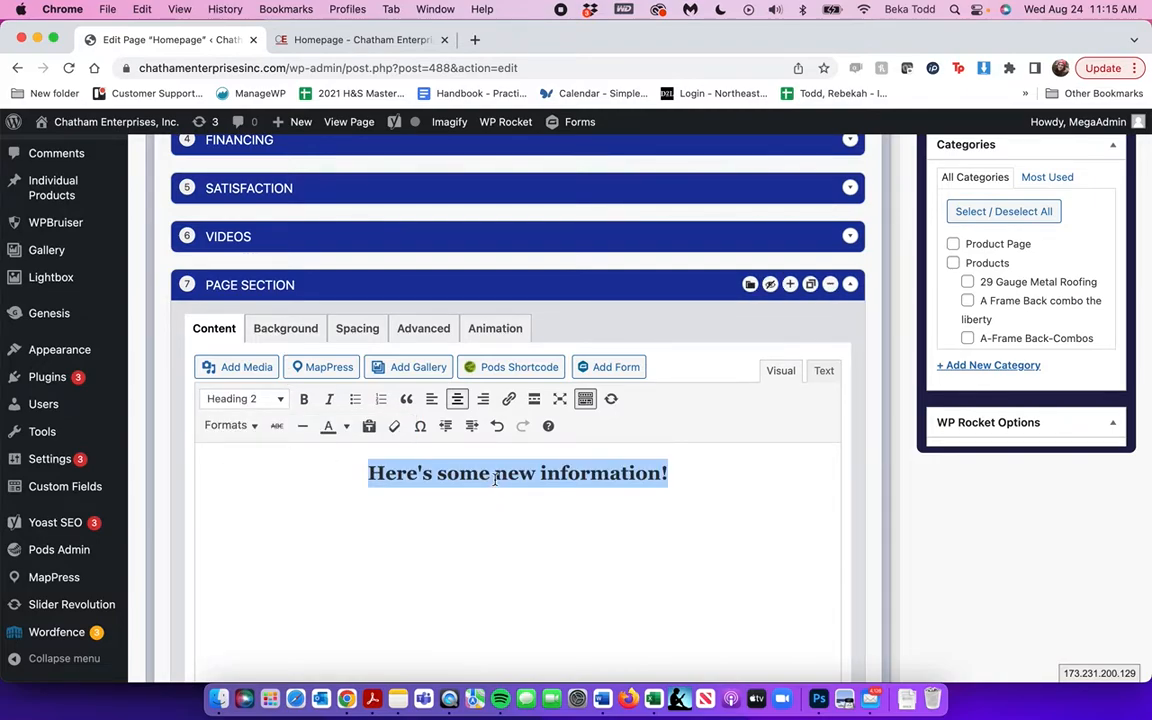
- Set the new section's background image to the media library photo of the dark grey building with a white door and attached carport
{"action": "left_click", "coordinate": [288, 329]}
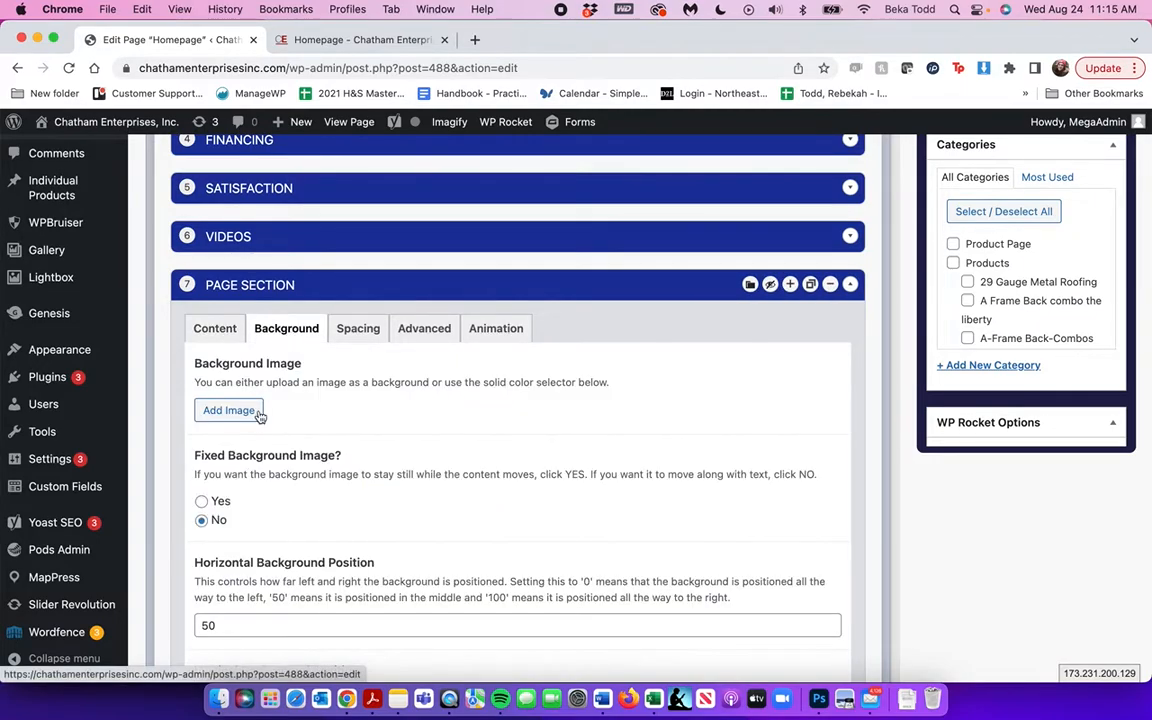
{"action": "left_click", "coordinate": [230, 410]}
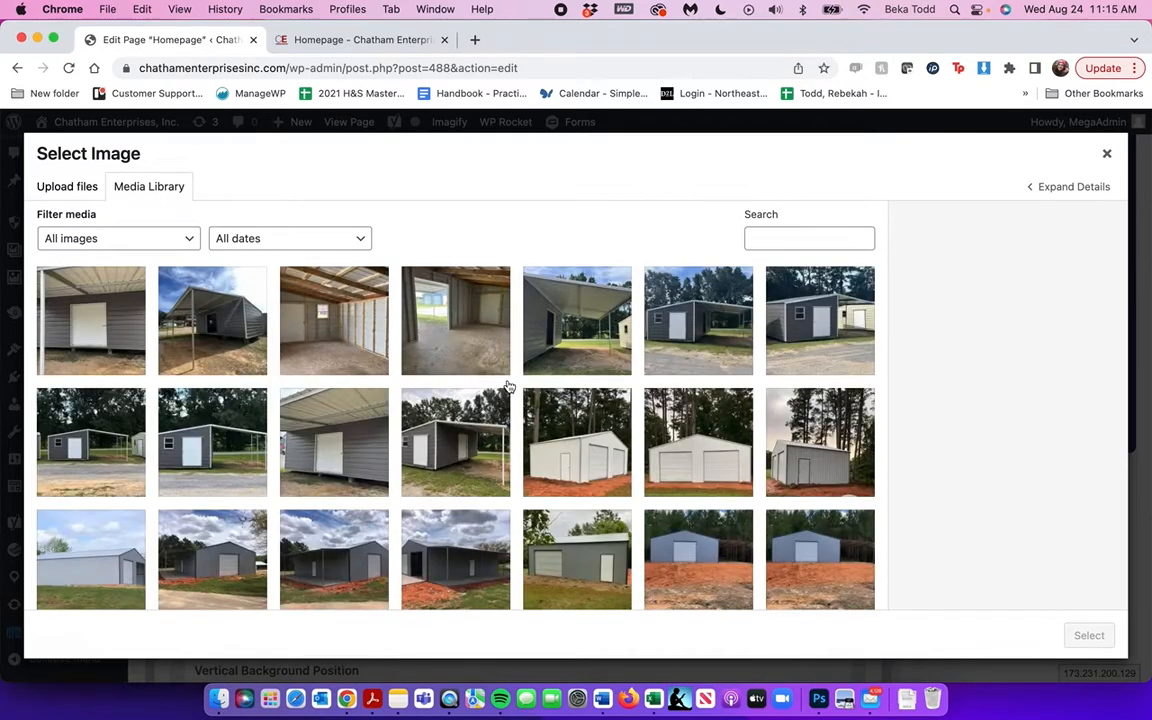
{"action": "left_click", "coordinate": [698, 318]}
{"action": "left_click", "coordinate": [1085, 634]}
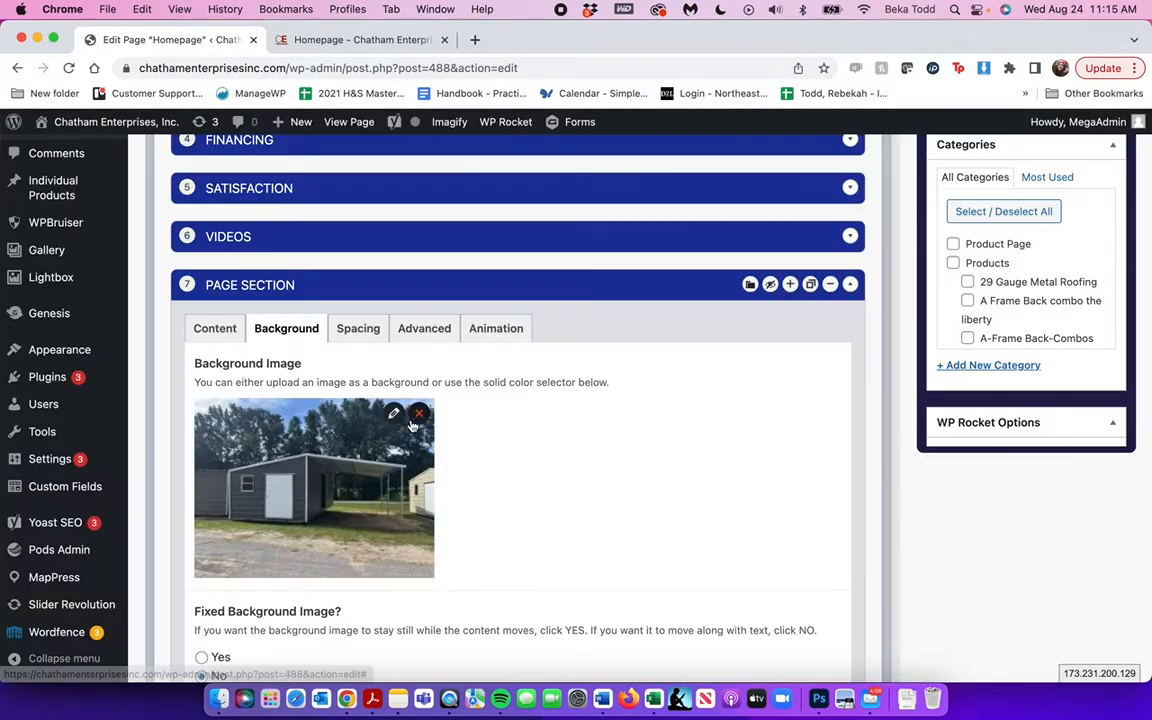
- Overlay the background image with the purple colour #5624ad and make the overlay partly transparent
{"action": "scroll", "coordinate": [308, 480], "scroll_direction": "down", "scroll_amount": 6}
{"action": "left_click", "coordinate": [252, 548]}
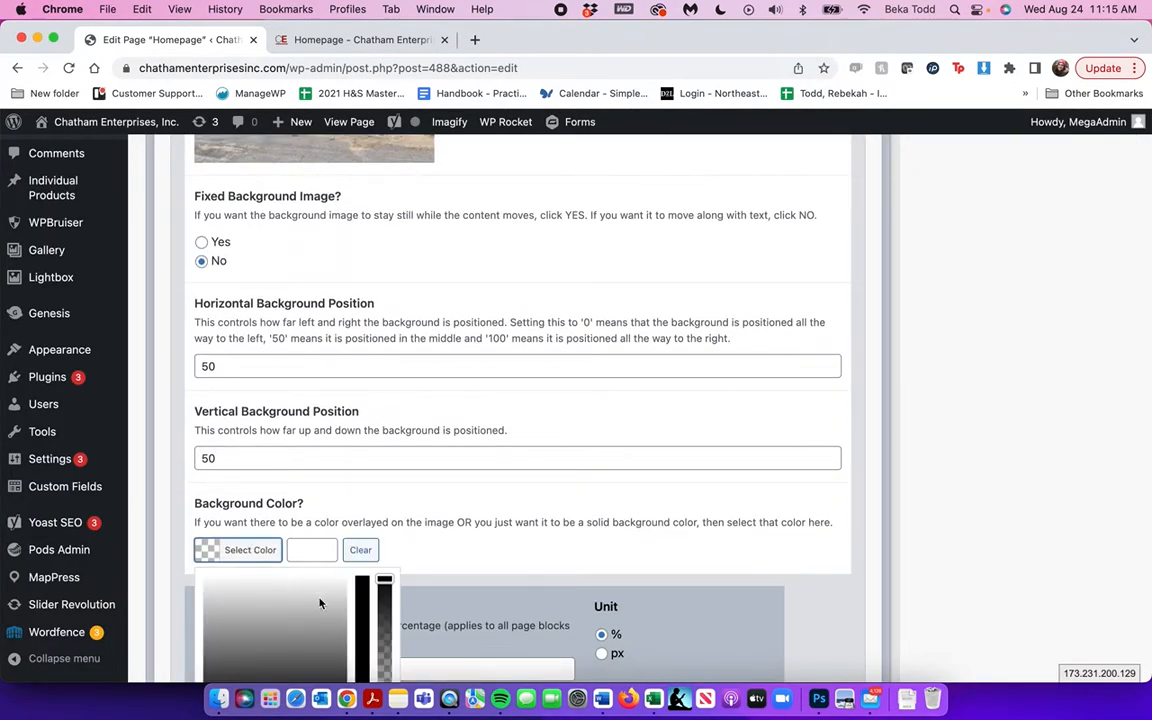
{"action": "left_click", "coordinate": [319, 600]}
{"action": "scroll", "coordinate": [468, 483], "scroll_direction": "down", "scroll_amount": 3}
{"action": "left_click_drag", "start_coordinate": [362, 552], "coordinate": [309, 527]}
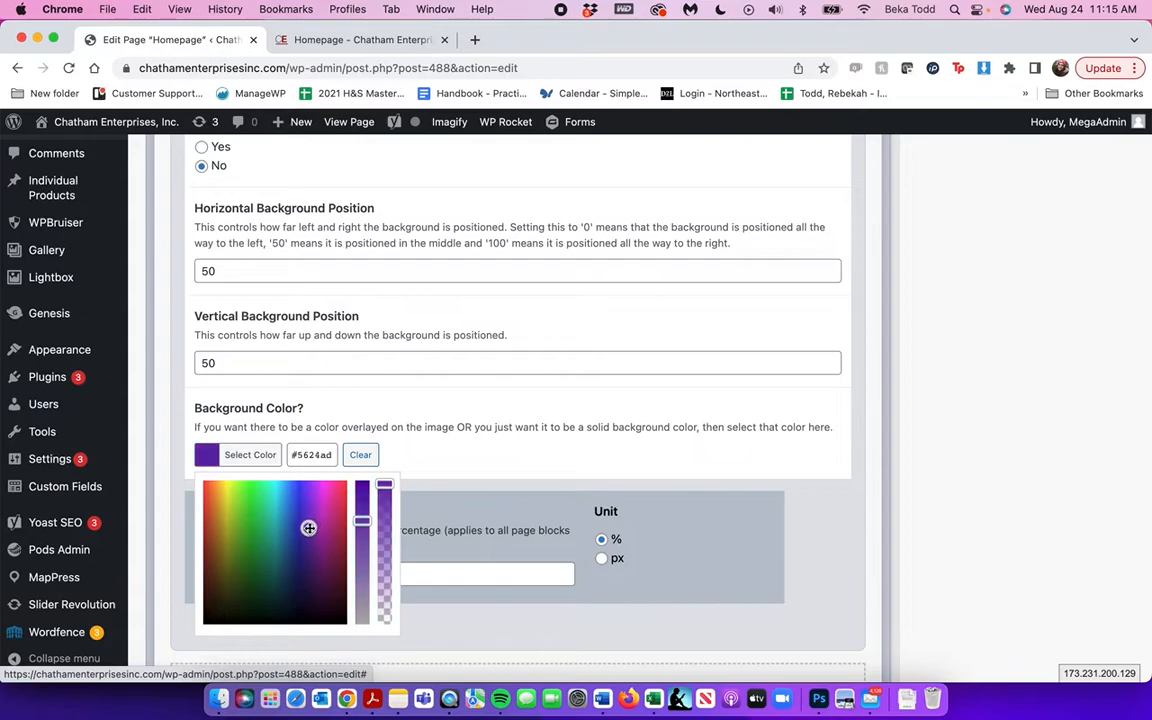
{"action": "left_click_drag", "start_coordinate": [385, 487], "coordinate": [388, 521]}
{"action": "left_click", "coordinate": [472, 416]}
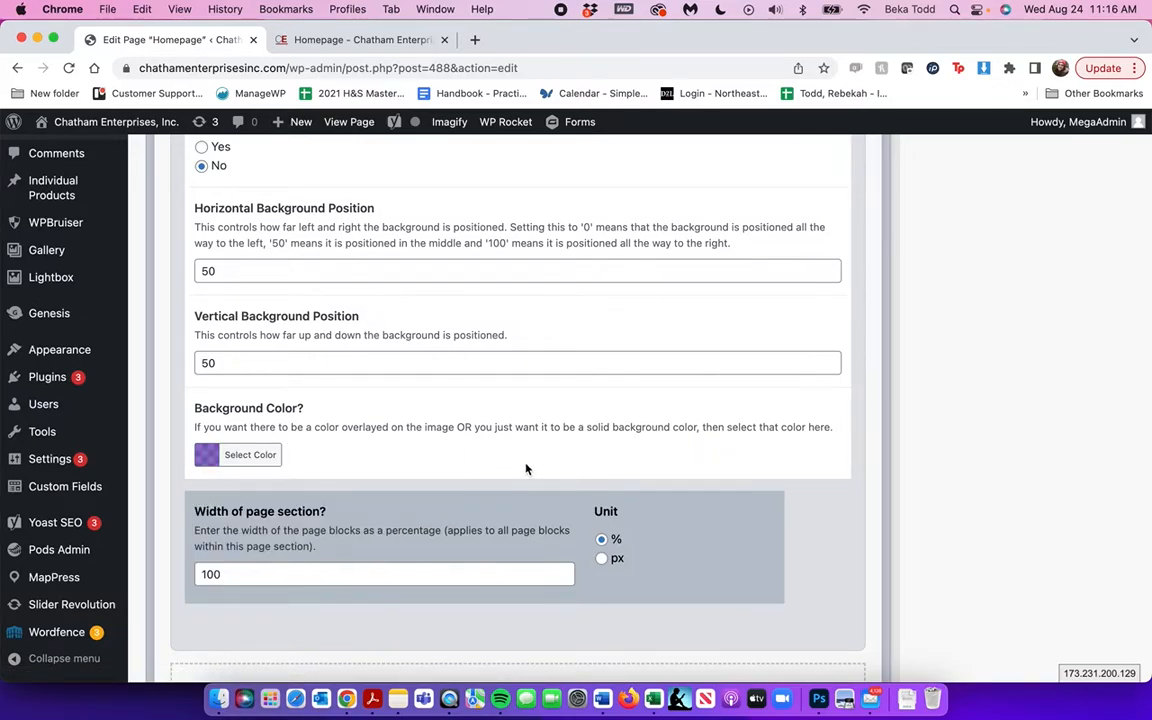
- Apply a white text format to the "Here's some new information!" heading in the new section's content
{"action": "scroll", "coordinate": [490, 440], "scroll_direction": "up", "scroll_amount": 5}
{"action": "scroll", "coordinate": [458, 301], "scroll_direction": "up", "scroll_amount": 4}
{"action": "left_click", "coordinate": [214, 257]}
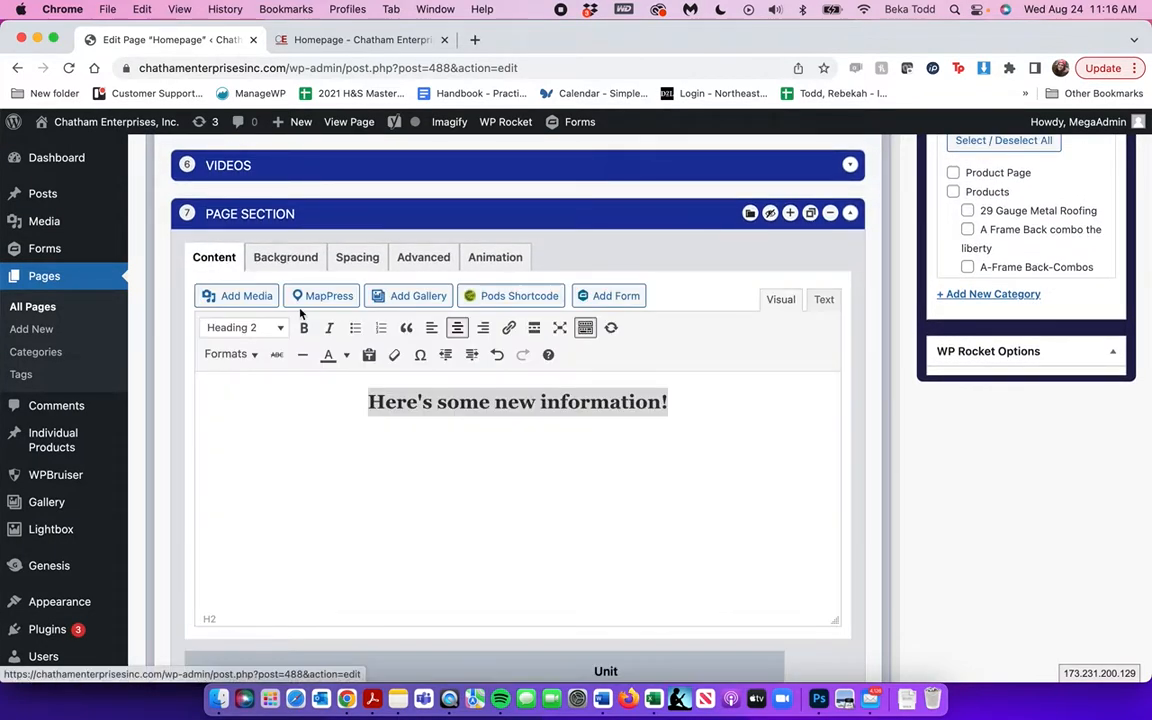
{"action": "triple_click", "coordinate": [555, 402]}
{"action": "left_click", "coordinate": [228, 354]}
{"action": "left_click", "coordinate": [240, 412]}
{"action": "scroll", "coordinate": [524, 511], "scroll_direction": "down", "scroll_amount": 5}
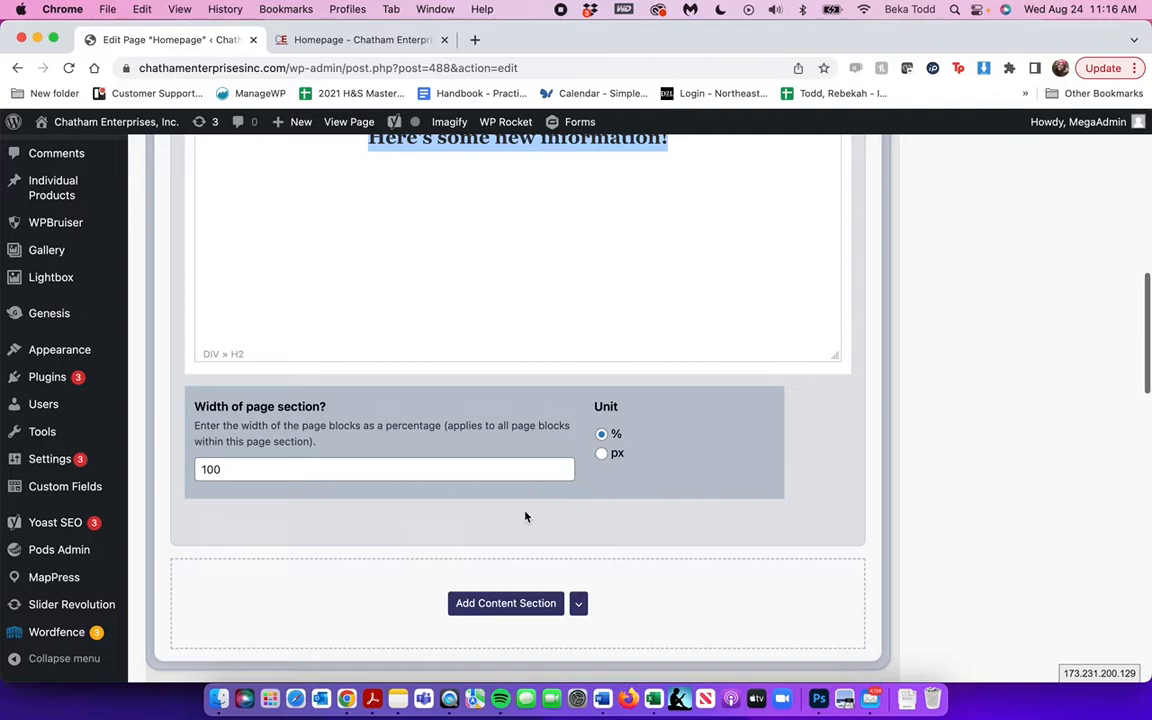
- Update the Homepage and reload the live homepage to check the new section above the contact area
{"action": "scroll", "coordinate": [524, 511], "scroll_direction": "up", "scroll_amount": 6}
{"action": "scroll", "coordinate": [1008, 398], "scroll_direction": "up", "scroll_amount": 10}
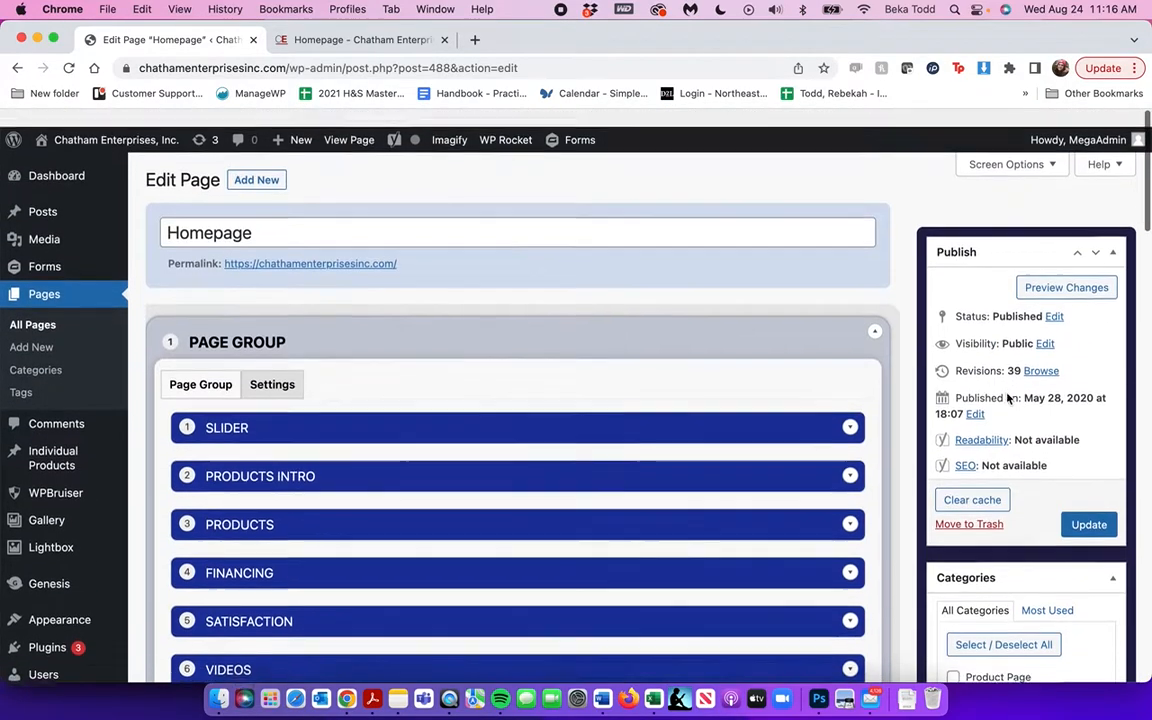
{"action": "left_click", "coordinate": [1089, 506]}
{"action": "left_click", "coordinate": [345, 40]}
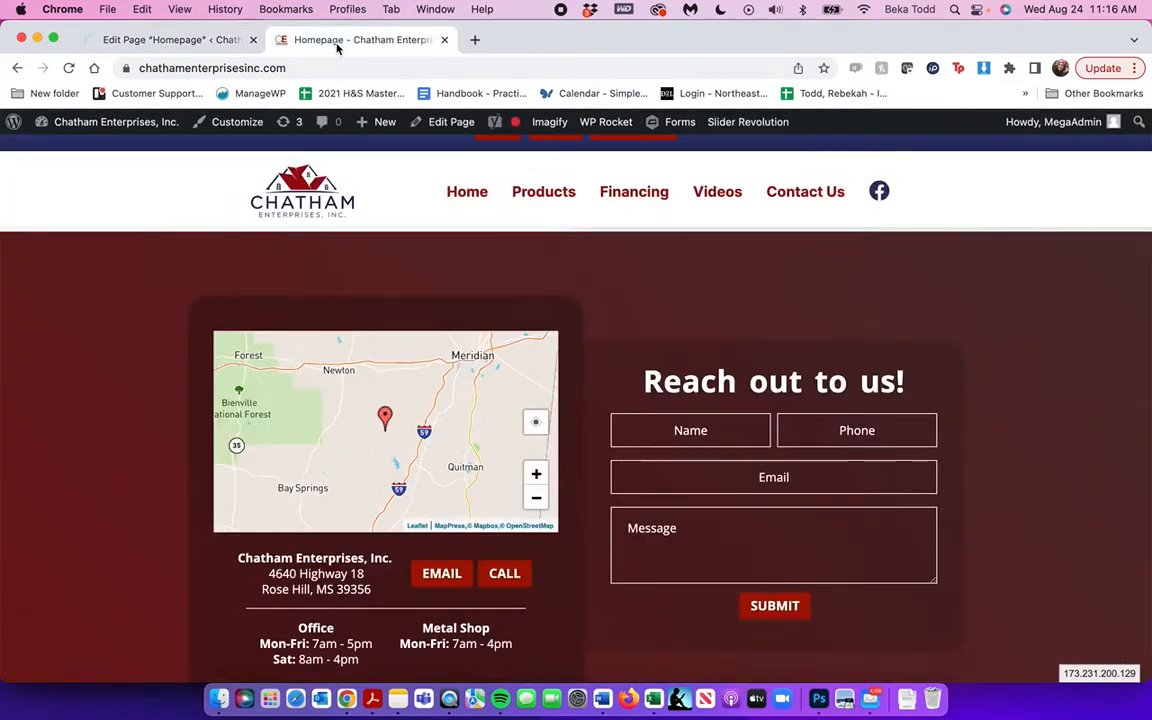
{"action": "left_click", "coordinate": [69, 68]}
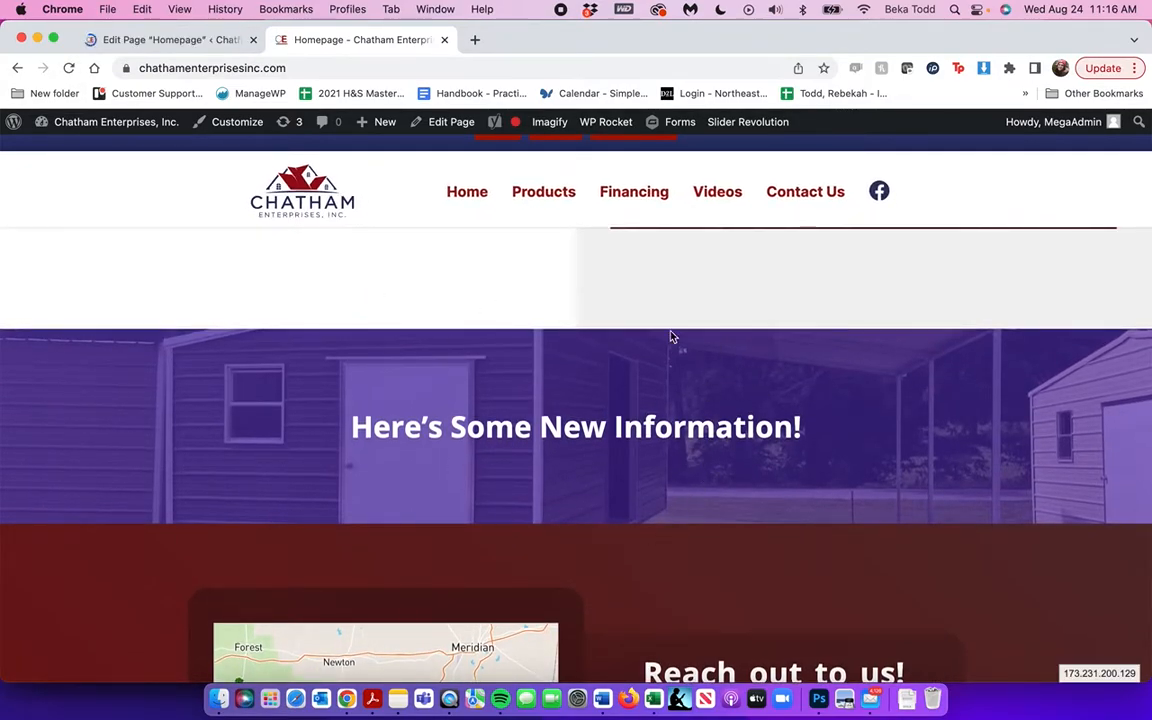
- Return to the Homepage editor and delete the Page Section below Videos, confirming the removal
{"action": "left_click", "coordinate": [195, 40]}
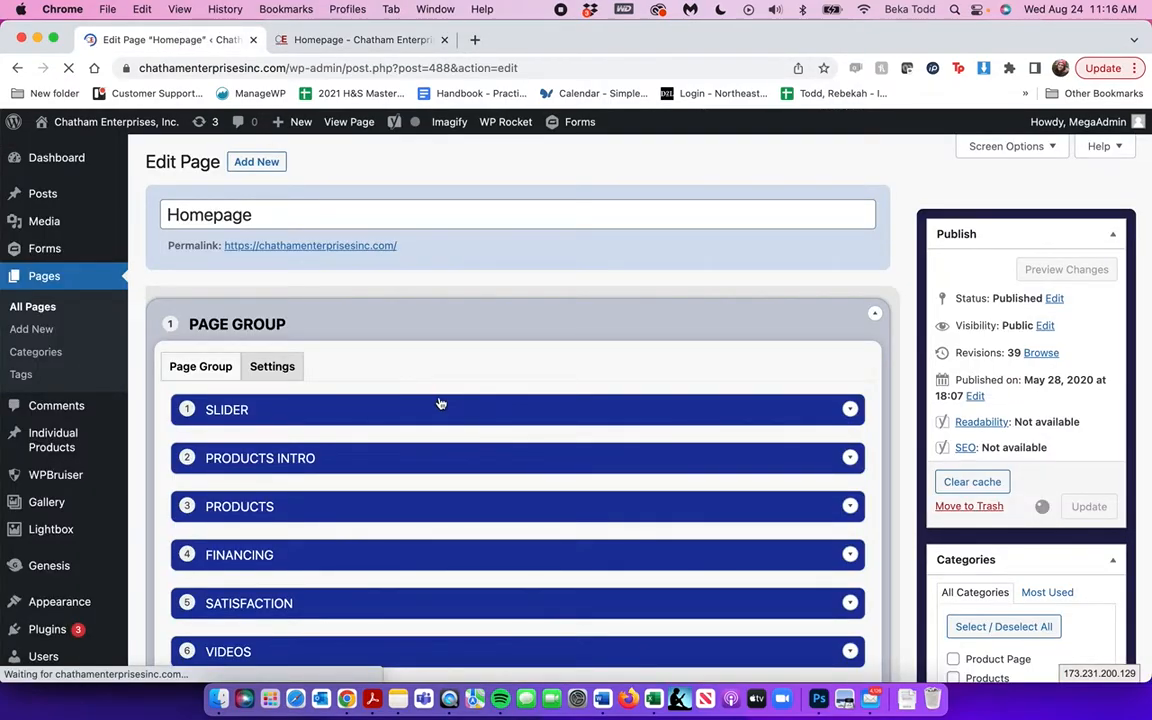
{"action": "scroll", "coordinate": [442, 405], "scroll_direction": "down", "scroll_amount": 5}
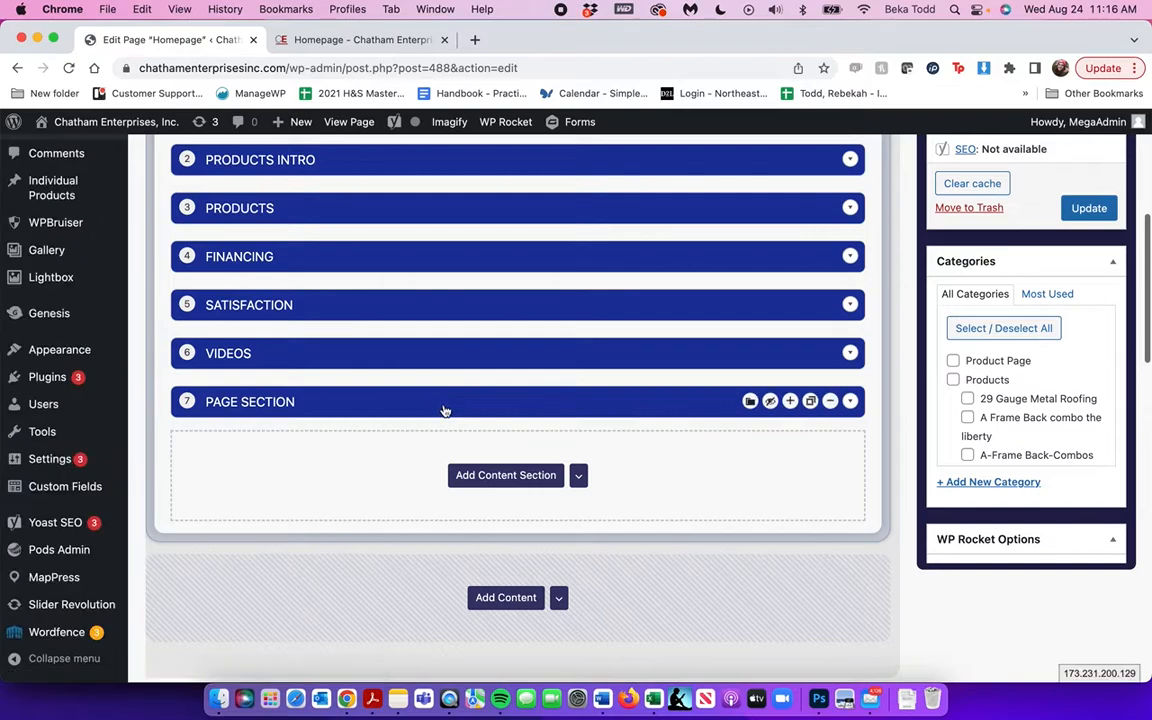
{"action": "left_click", "coordinate": [447, 405]}
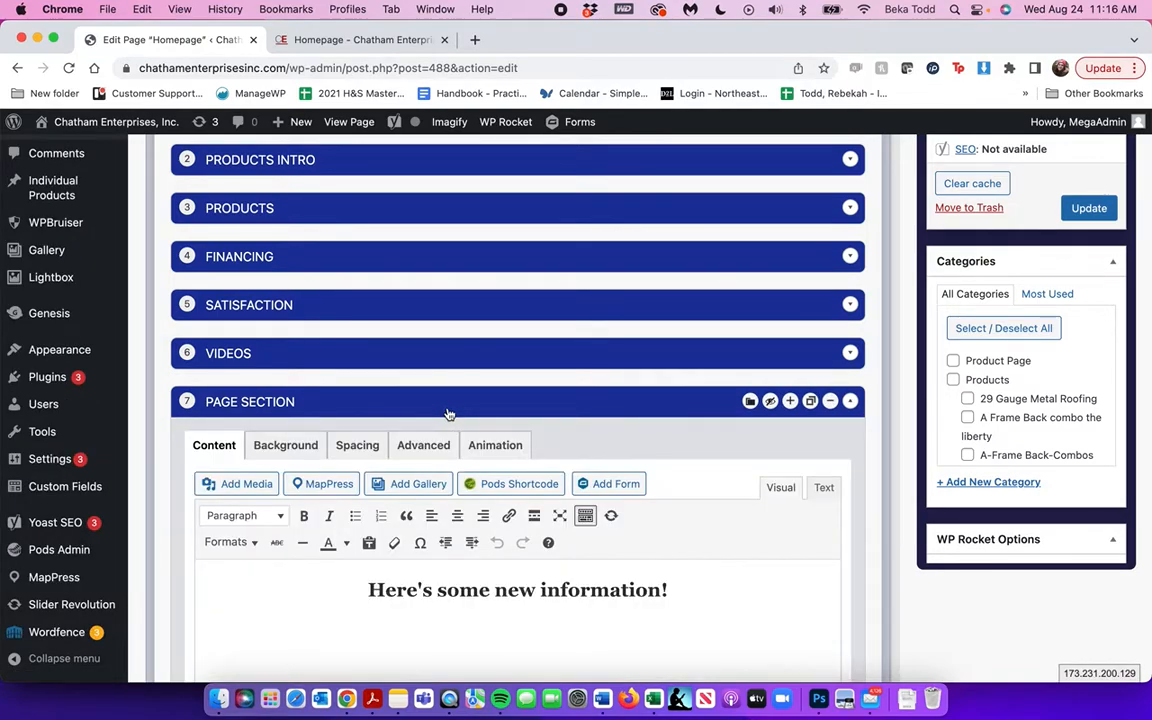
{"action": "left_click", "coordinate": [831, 401]}
{"action": "left_click", "coordinate": [850, 377]}
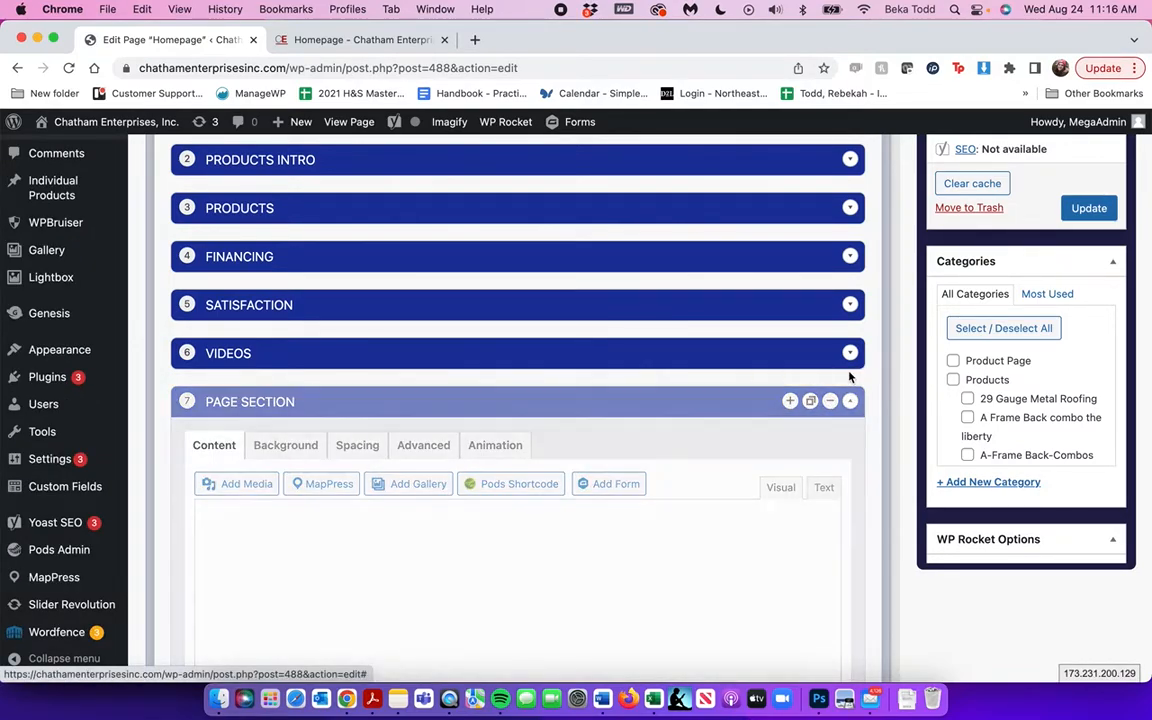
- Update the Homepage and clear the site's WP Rocket cache
{"action": "left_click", "coordinate": [1100, 210]}
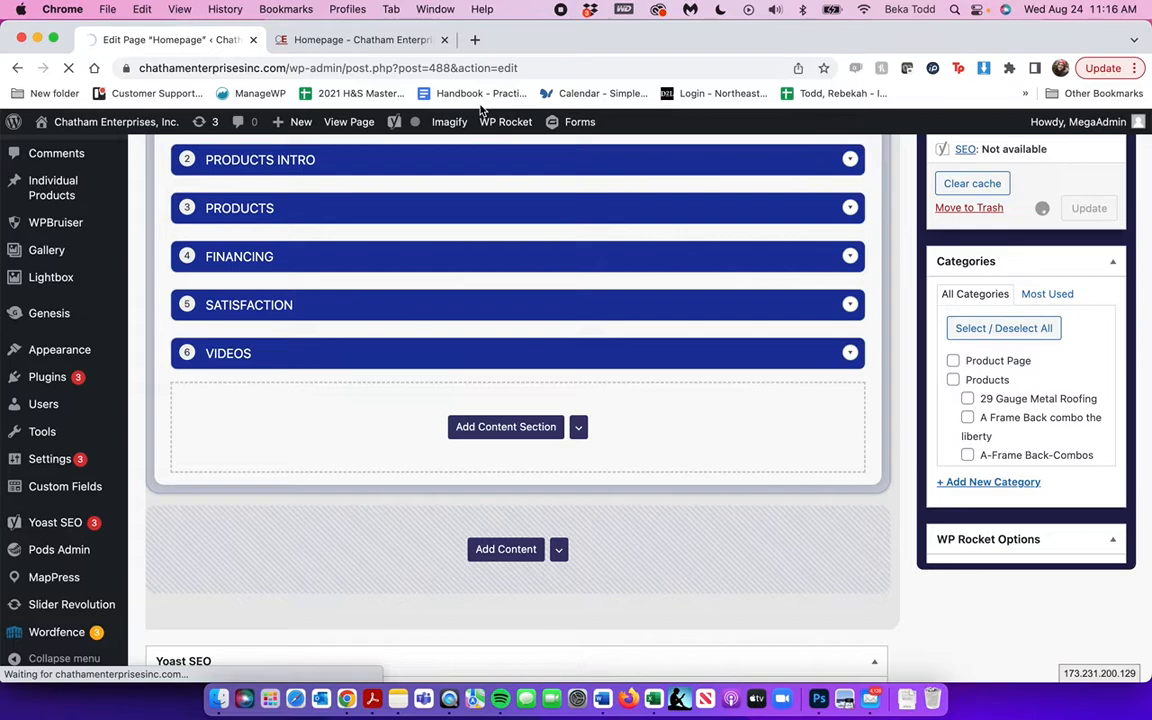
{"action": "mouse_move", "coordinate": [507, 123]}
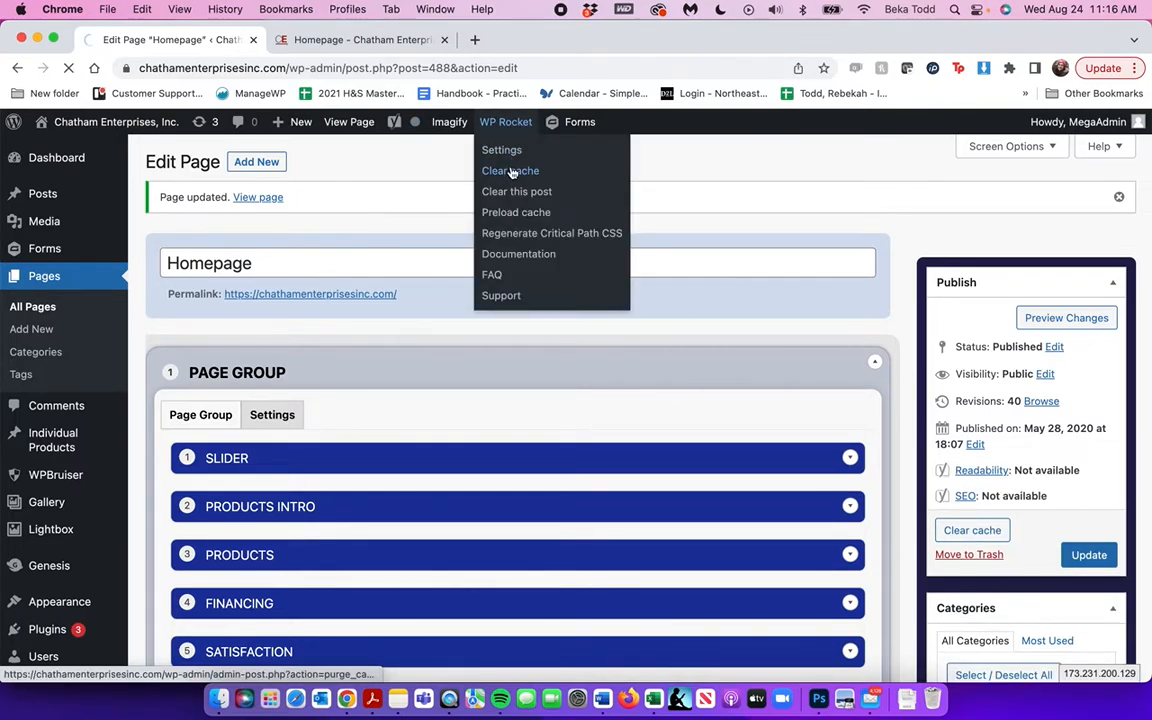
{"action": "left_click", "coordinate": [510, 172]}
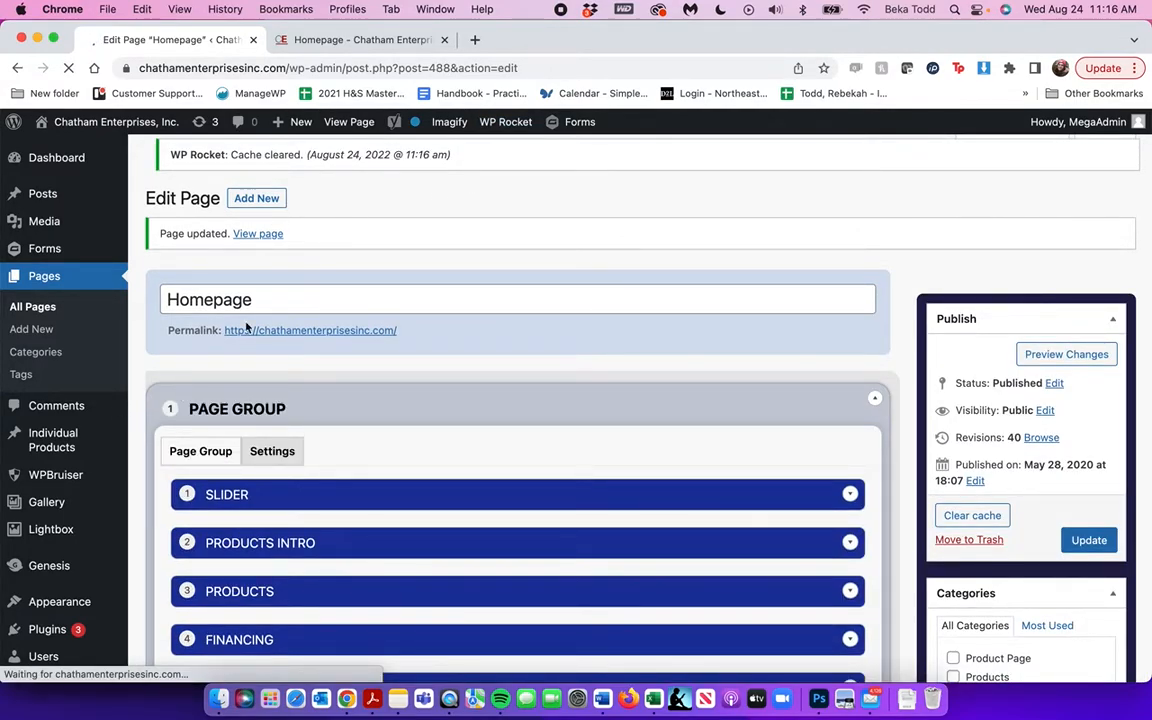
- Look over the Financing and Videos sections of the live homepage and the list of product pages in its navigation
{"action": "left_click", "coordinate": [350, 41]}
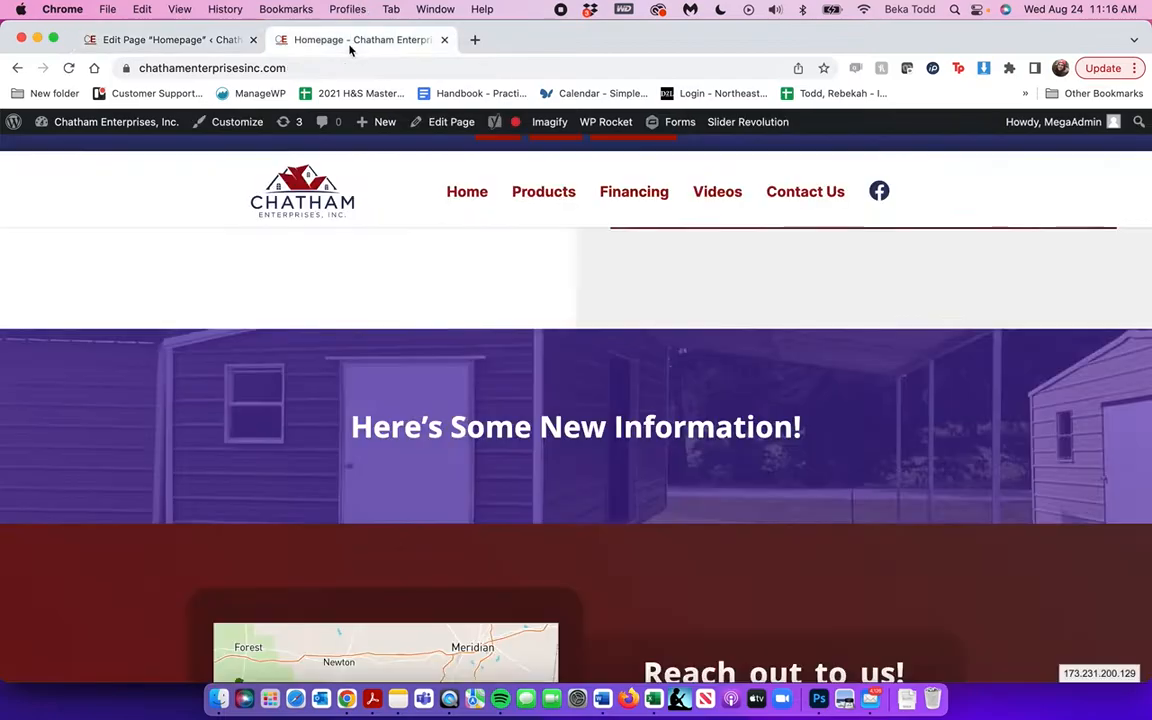
{"action": "left_click", "coordinate": [628, 193]}
{"action": "left_click", "coordinate": [715, 192]}
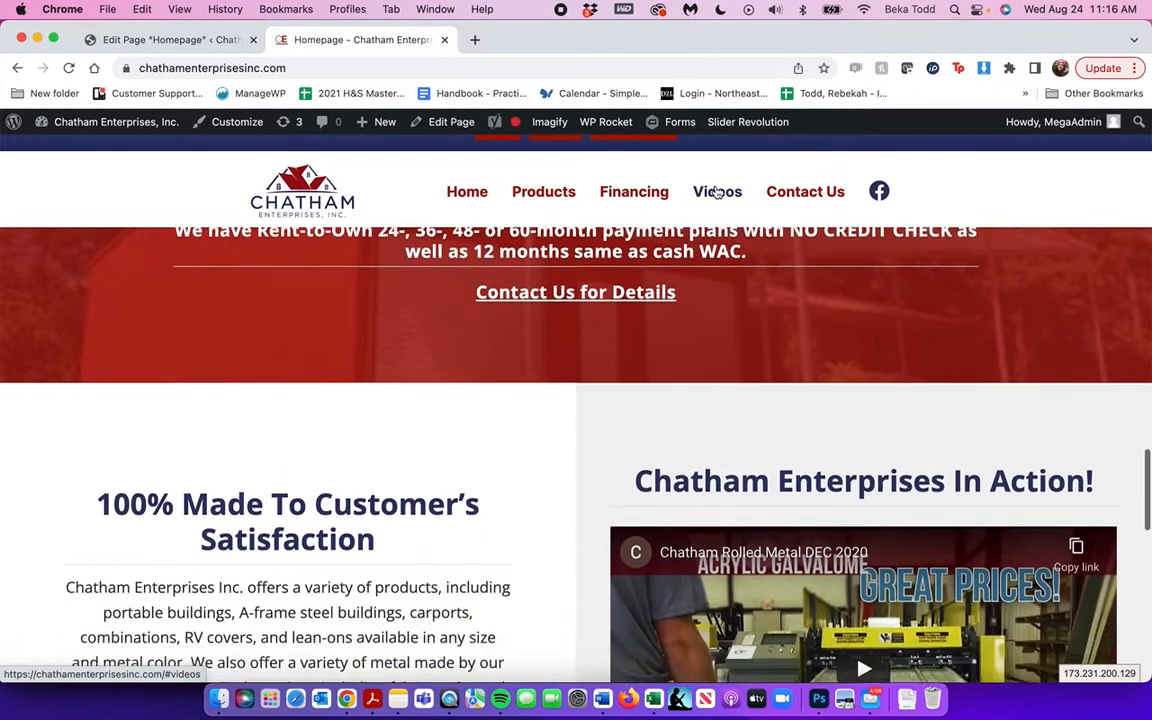
{"action": "mouse_move", "coordinate": [545, 192]}
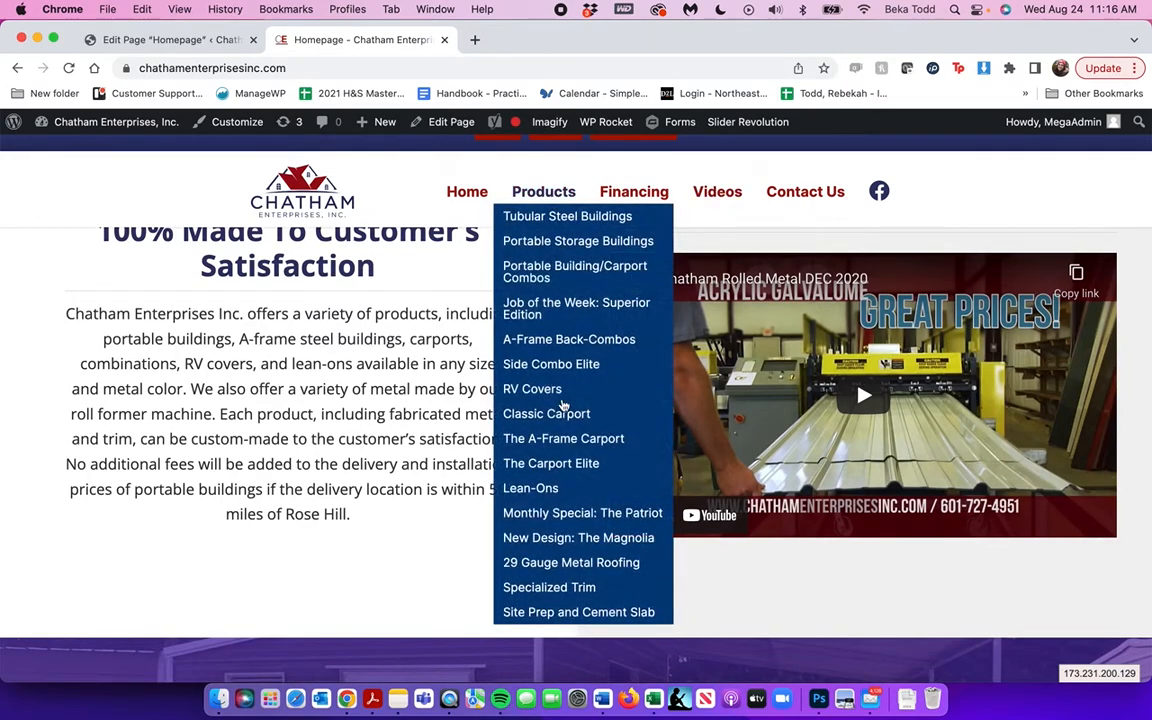
- Return to the WordPress admin and open the Individual Products list
{"action": "left_click", "coordinate": [165, 39]}
{"action": "mouse_move", "coordinate": [42, 456]}
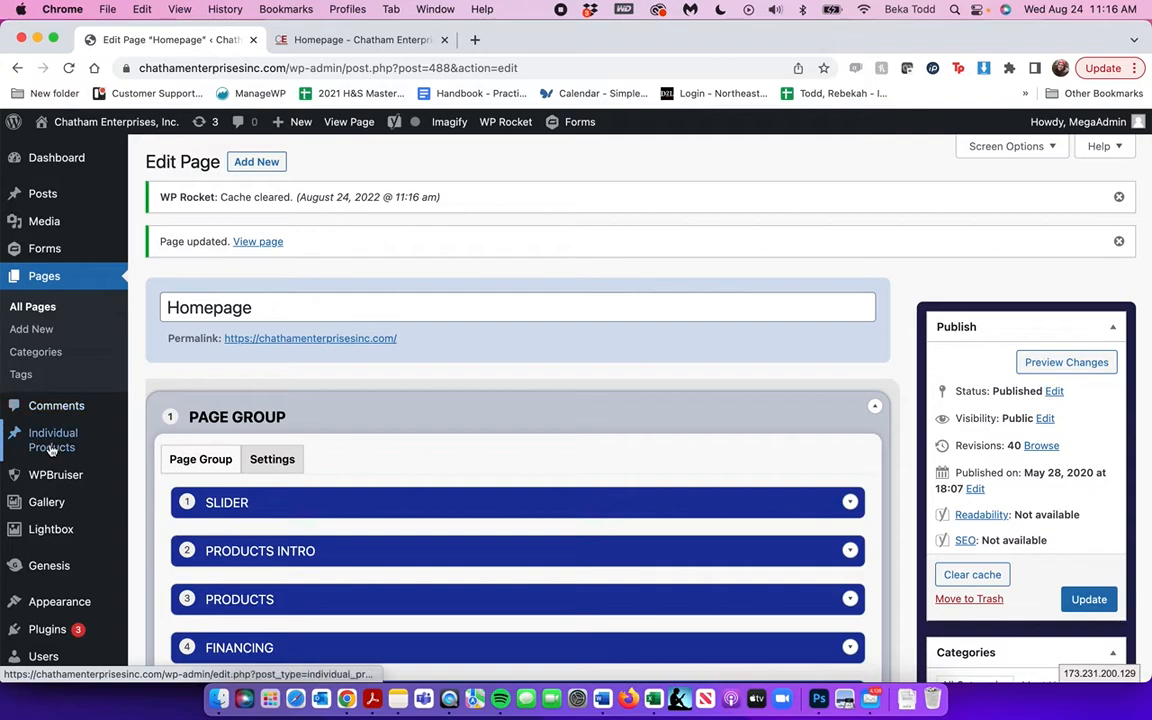
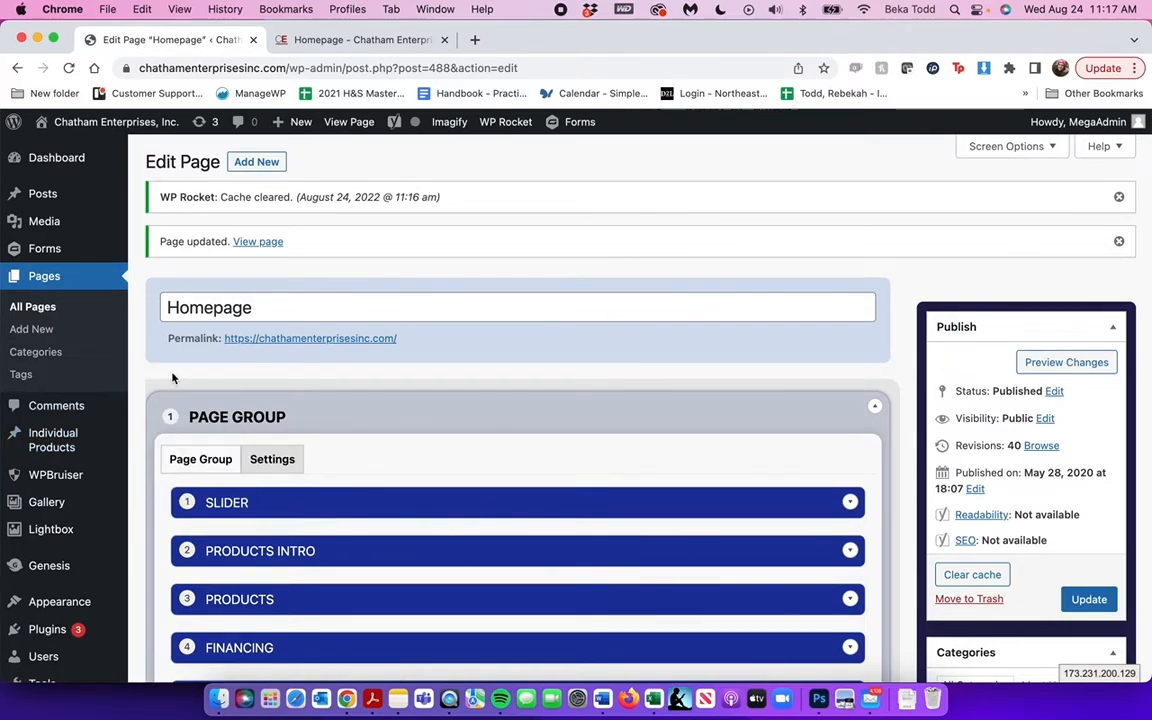
{"action": "left_click", "coordinate": [58, 446]}
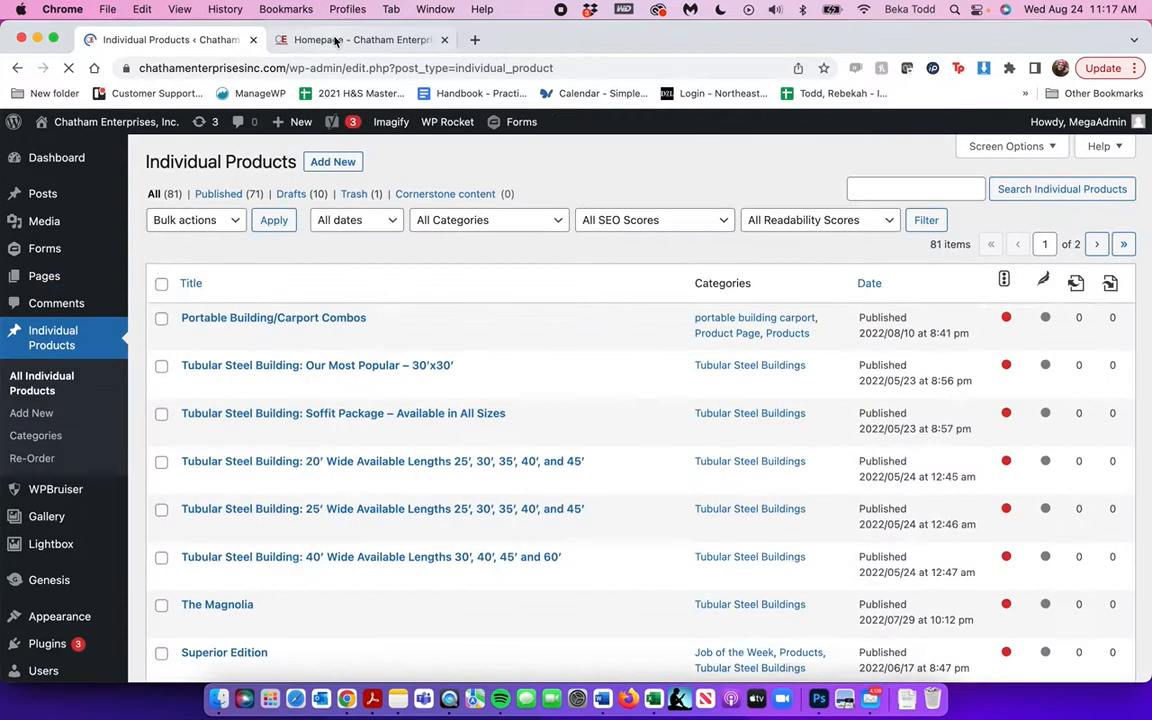
- Examine the building gallery and description on the live Portable Storage Buildings page, and return to the Individual Products admin
{"action": "left_click", "coordinate": [340, 40]}
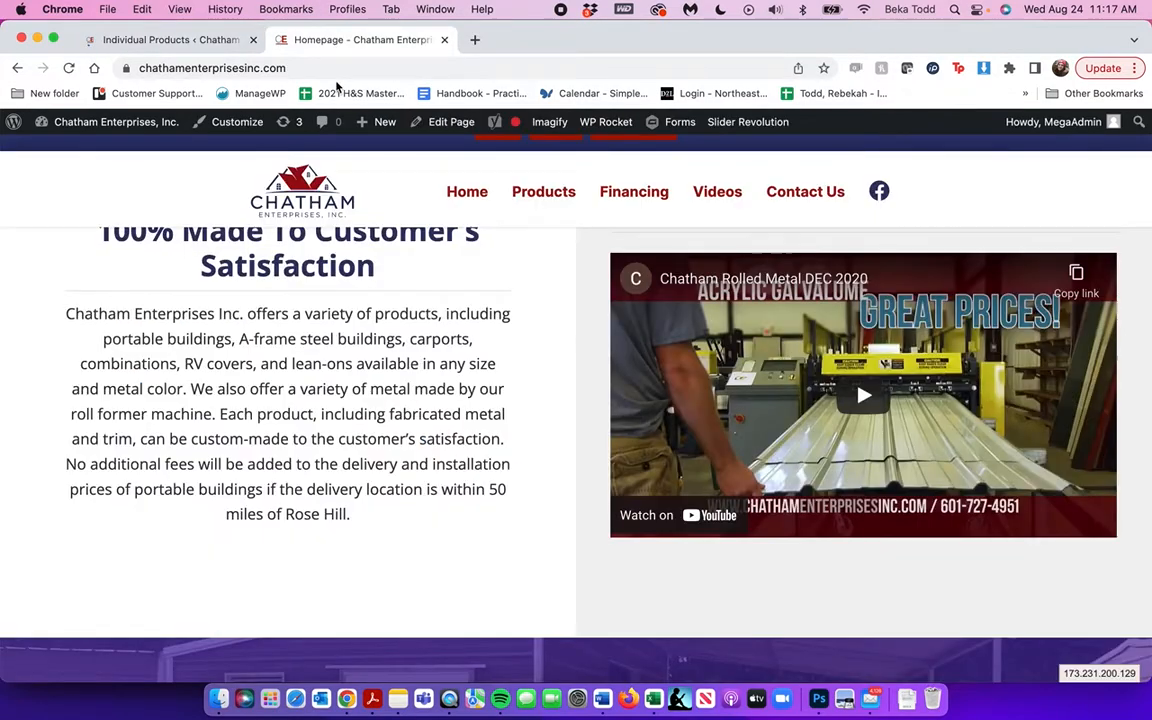
{"action": "scroll", "coordinate": [378, 438], "scroll_direction": "up", "scroll_amount": 5}
{"action": "scroll", "coordinate": [378, 438], "scroll_direction": "up", "scroll_amount": 10}
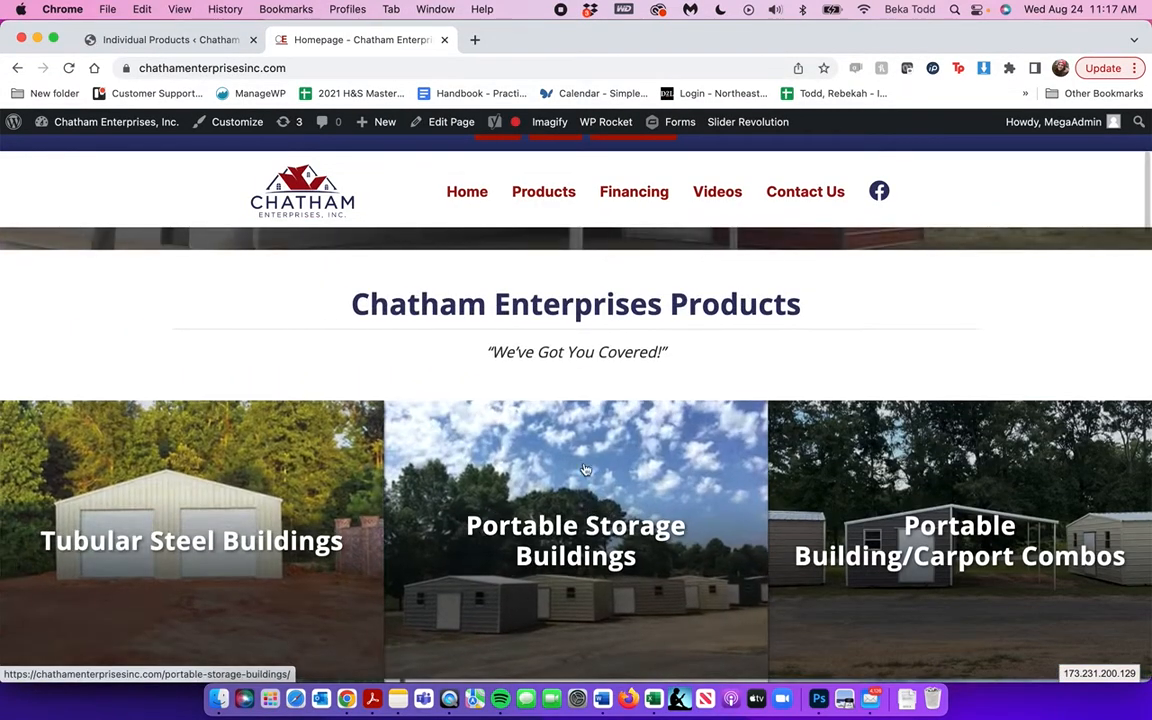
{"action": "left_click", "coordinate": [560, 478]}
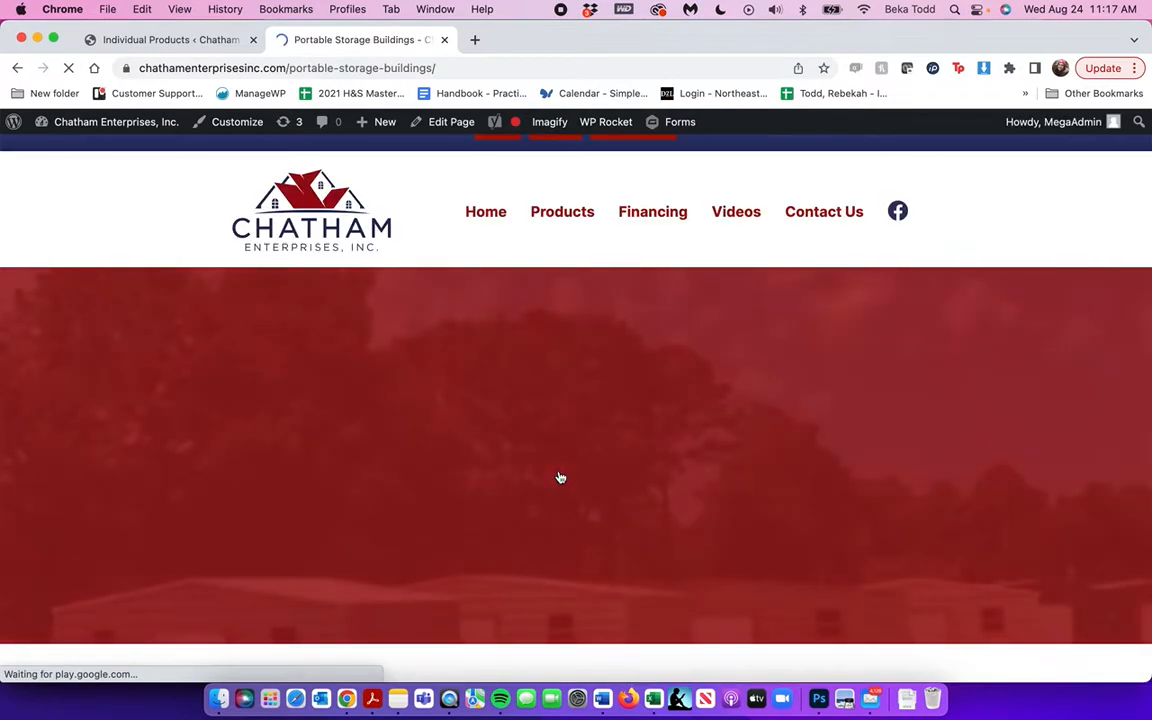
{"action": "scroll", "coordinate": [560, 478], "scroll_direction": "down", "scroll_amount": 5}
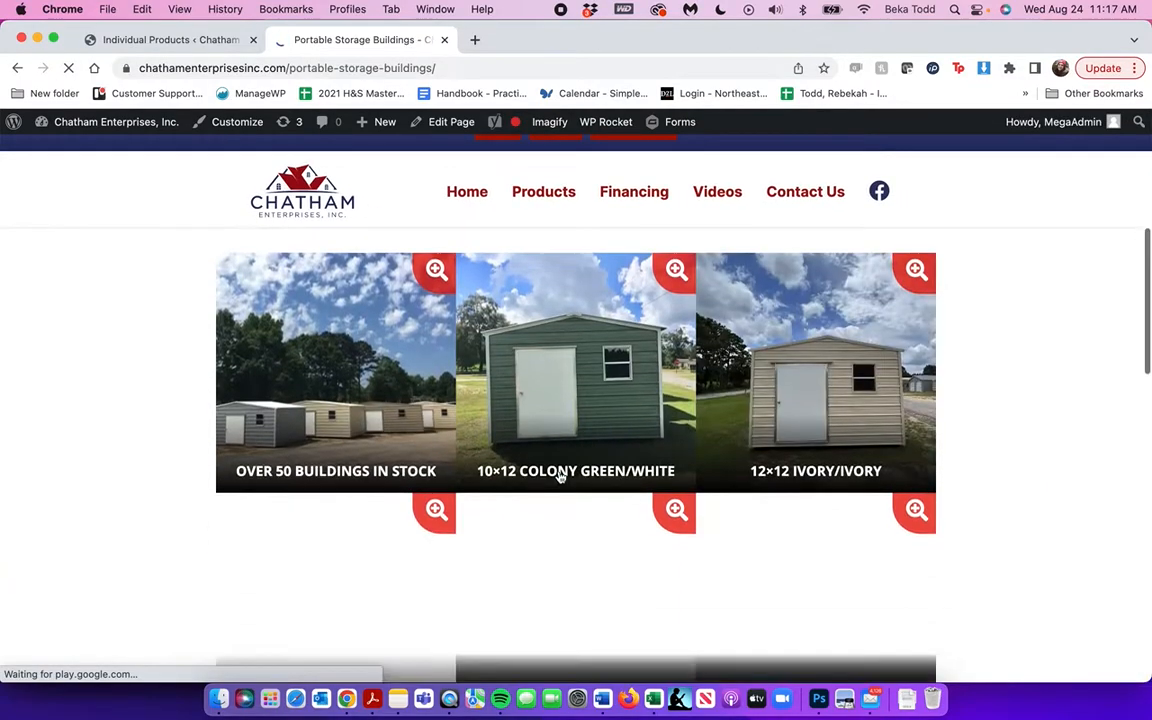
{"action": "scroll", "coordinate": [560, 478], "scroll_direction": "down", "scroll_amount": 4}
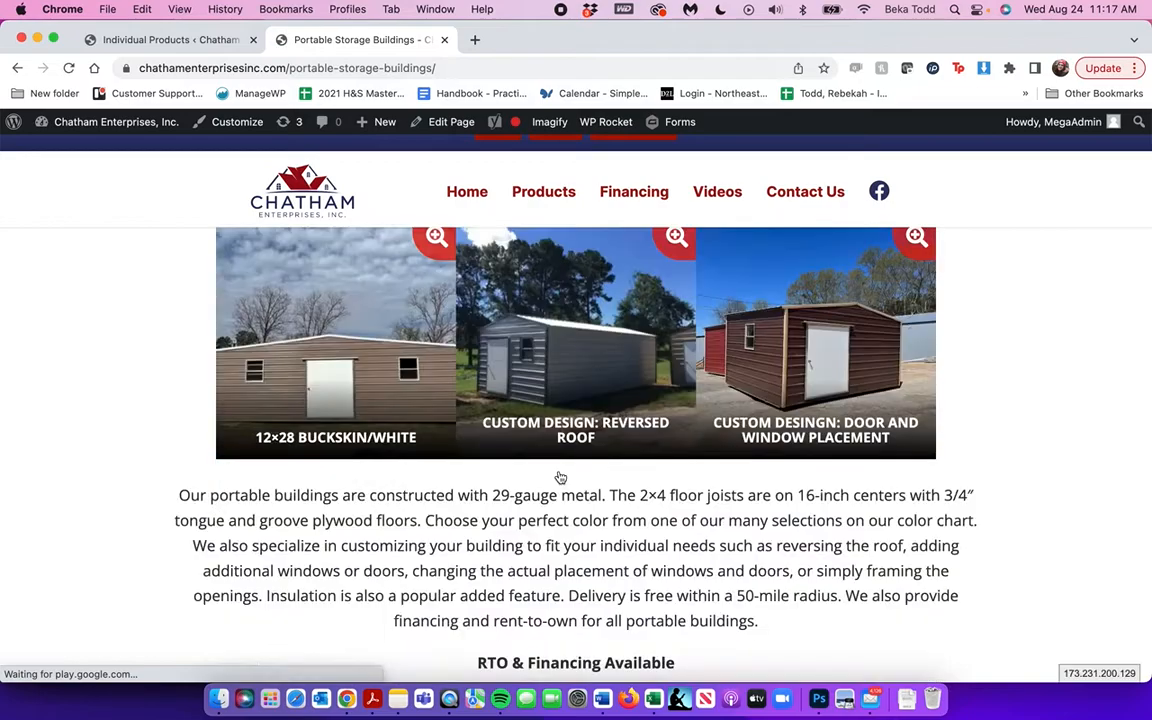
{"action": "scroll", "coordinate": [560, 478], "scroll_direction": "up", "scroll_amount": 3}
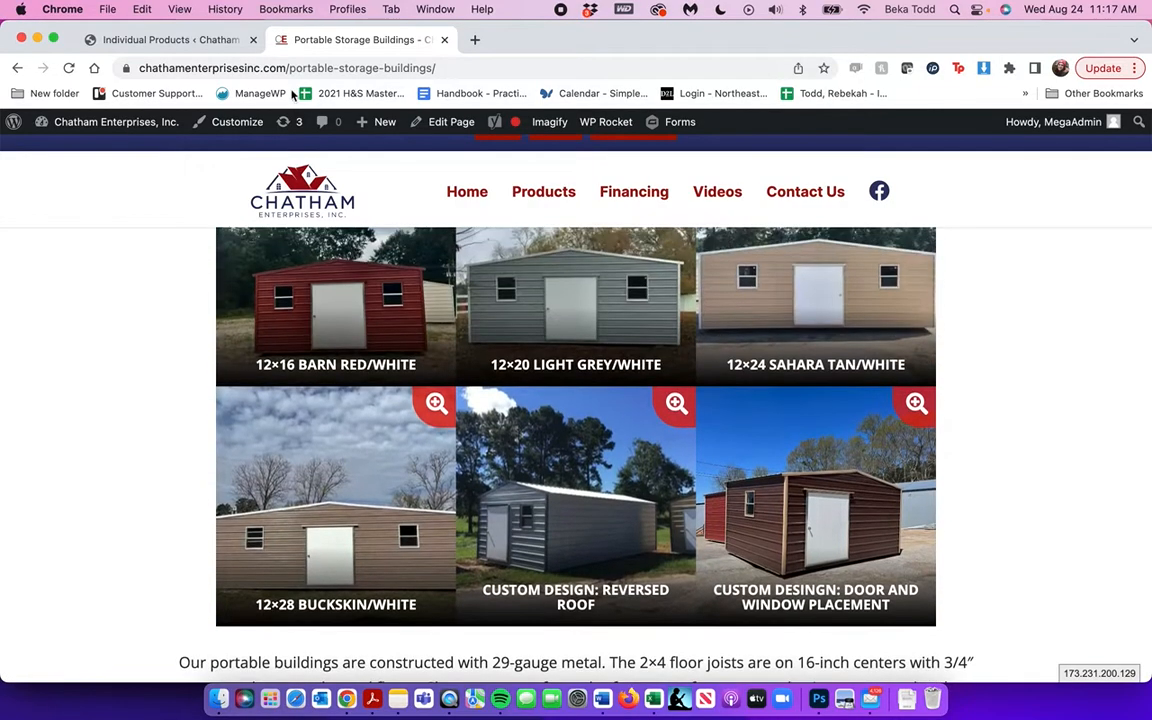
{"action": "left_click", "coordinate": [211, 42]}
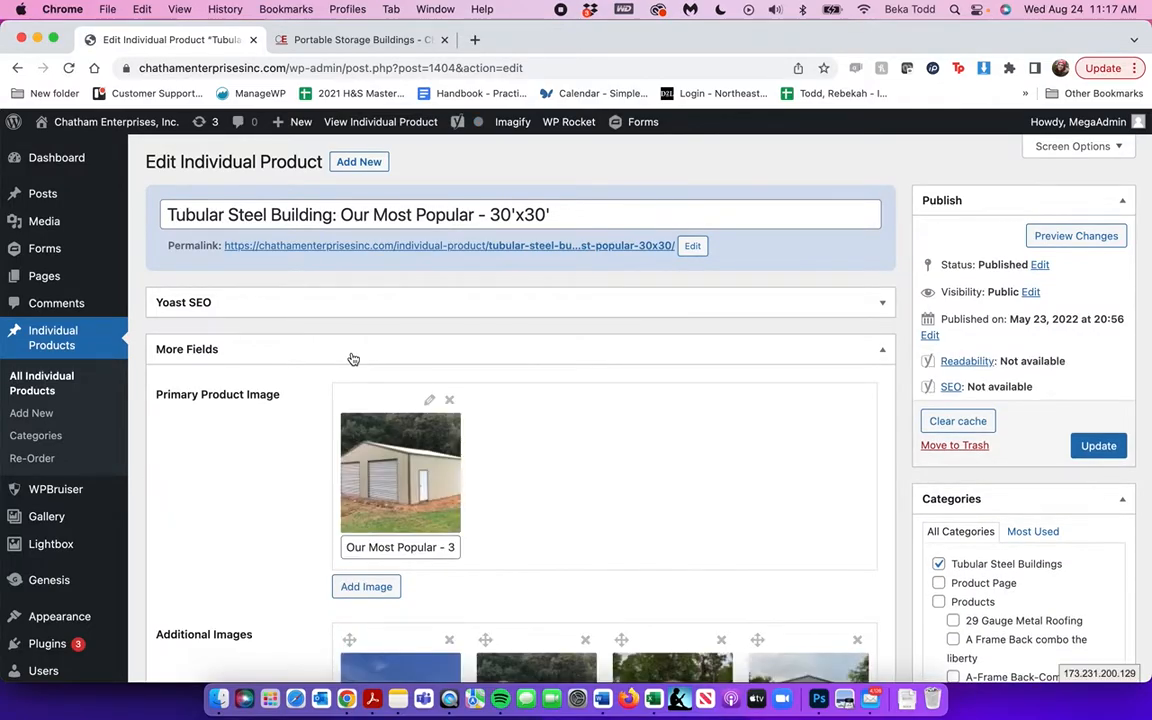
- Return to the live site's homepage and open the gallery of the Tubular Steel Buildings page
{"action": "left_click", "coordinate": [345, 40]}
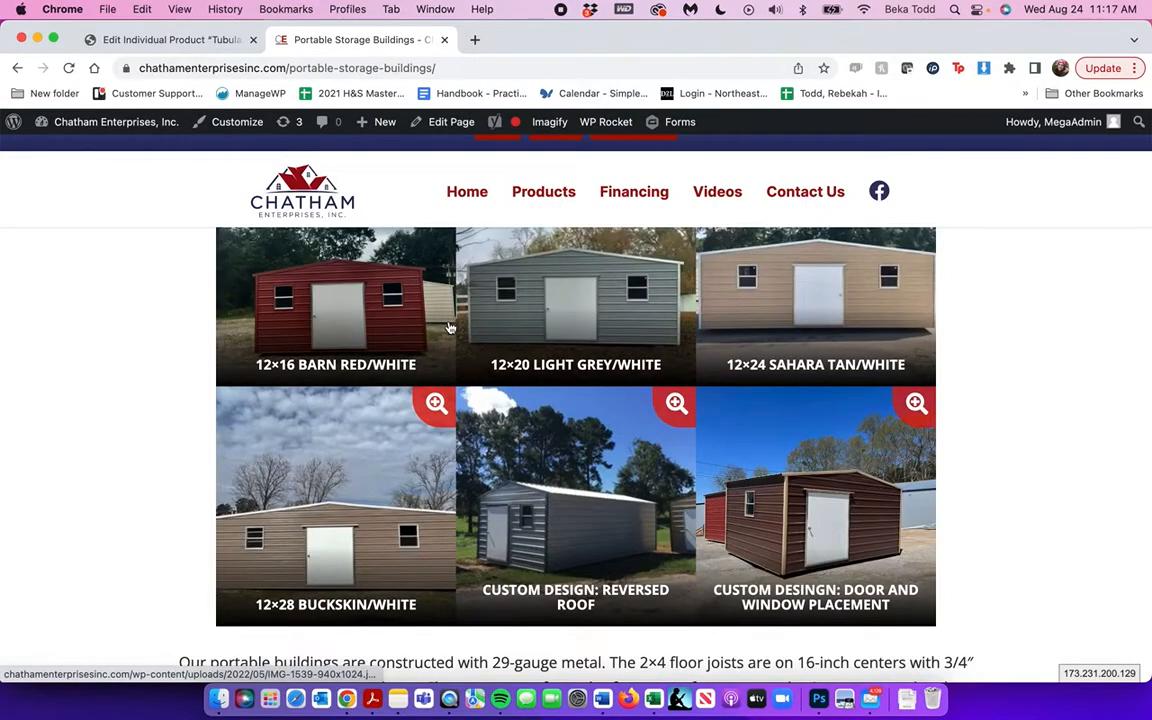
{"action": "scroll", "coordinate": [449, 327], "scroll_direction": "up", "scroll_amount": 10}
{"action": "scroll", "coordinate": [449, 327], "scroll_direction": "left", "scroll_amount": 5}
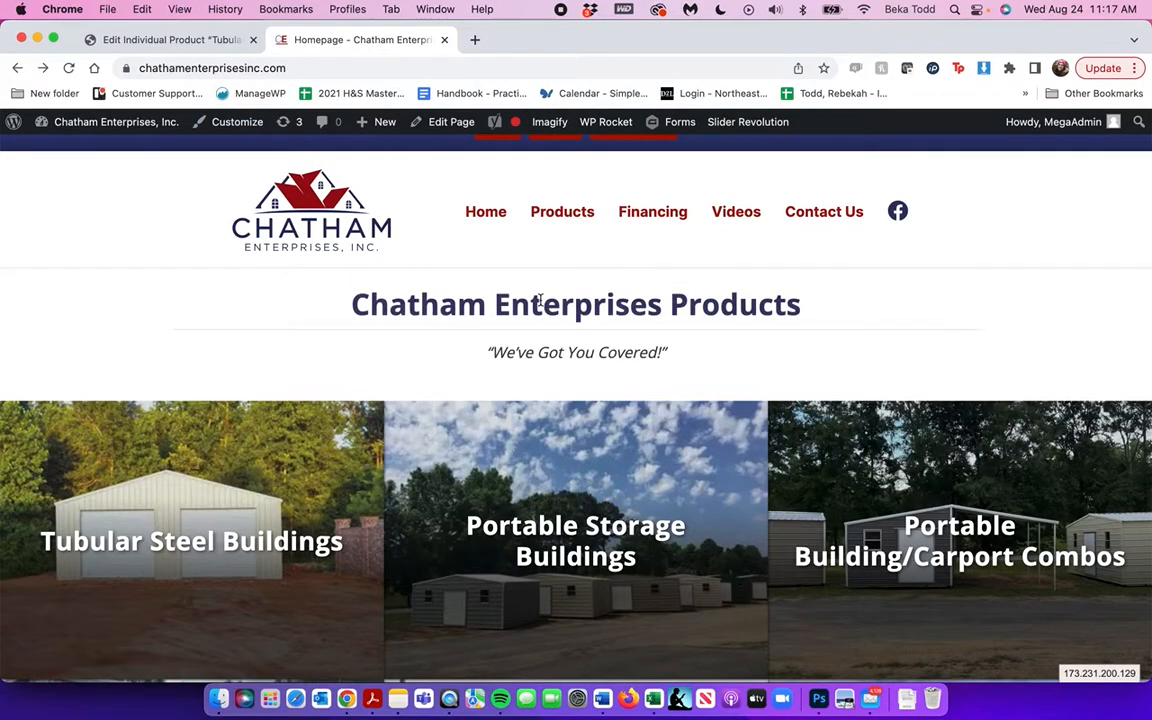
{"action": "left_click", "coordinate": [241, 529]}
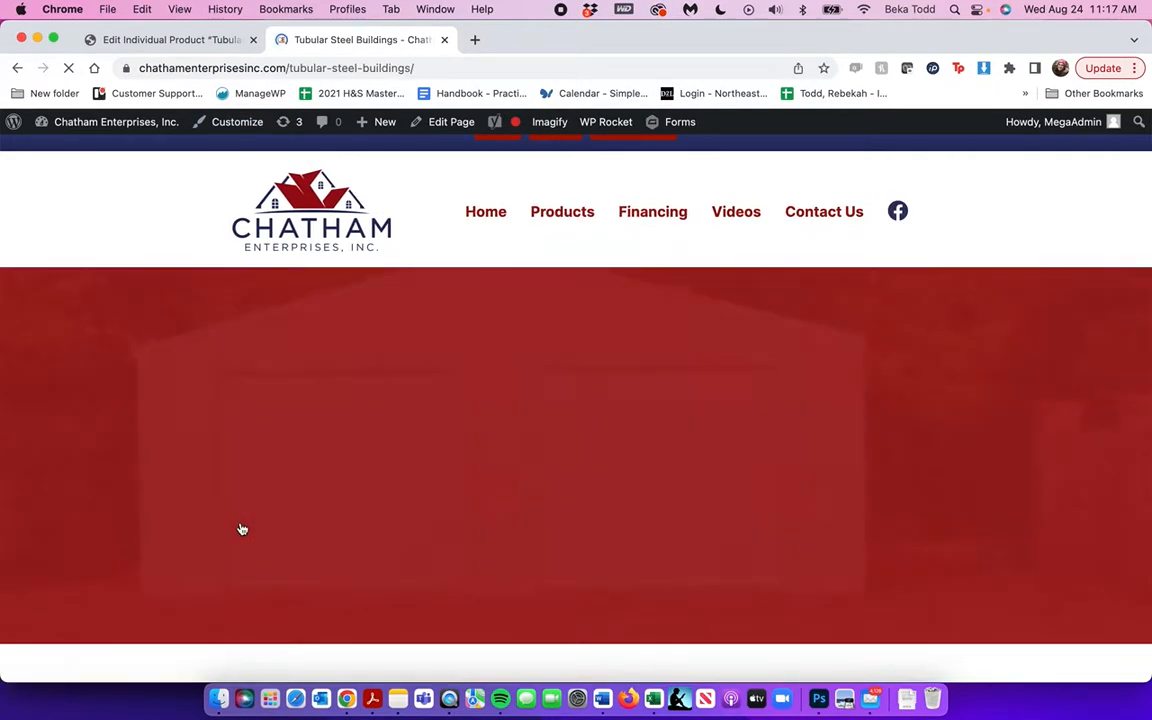
{"action": "scroll", "coordinate": [241, 529], "scroll_direction": "down", "scroll_amount": 5}
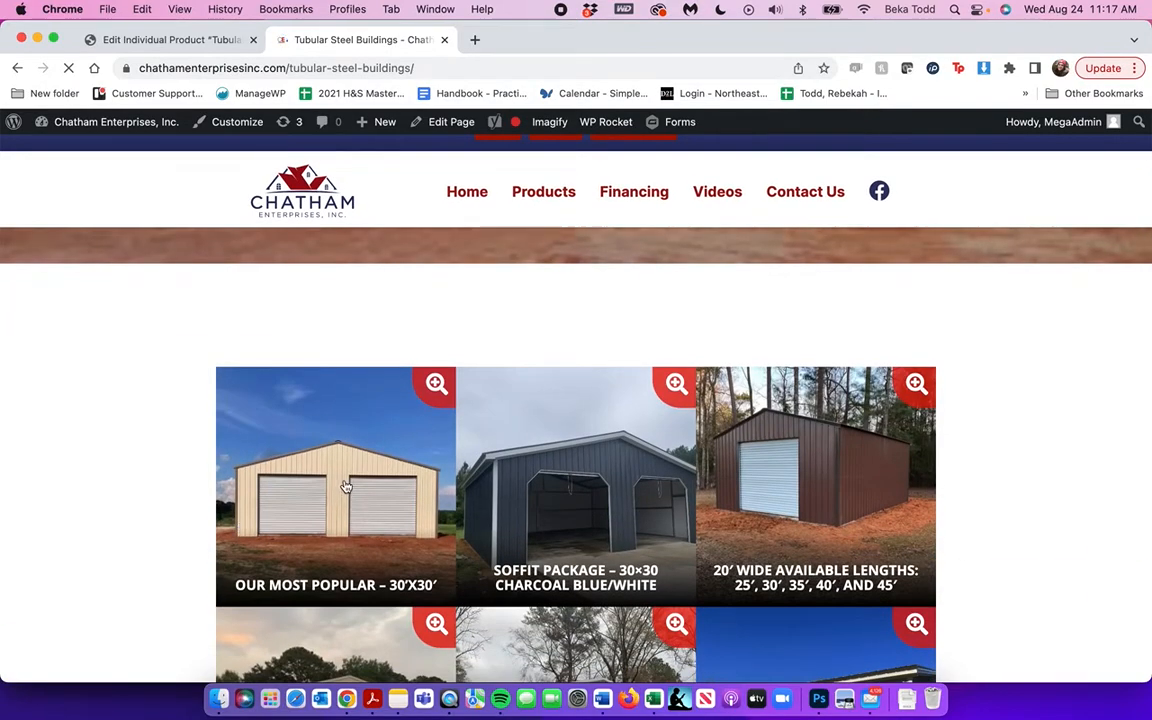
- Page through the enlarged images of the Our Most Popular – 30'x30' building on the live site, and close the viewer
{"action": "left_click", "coordinate": [350, 469]}
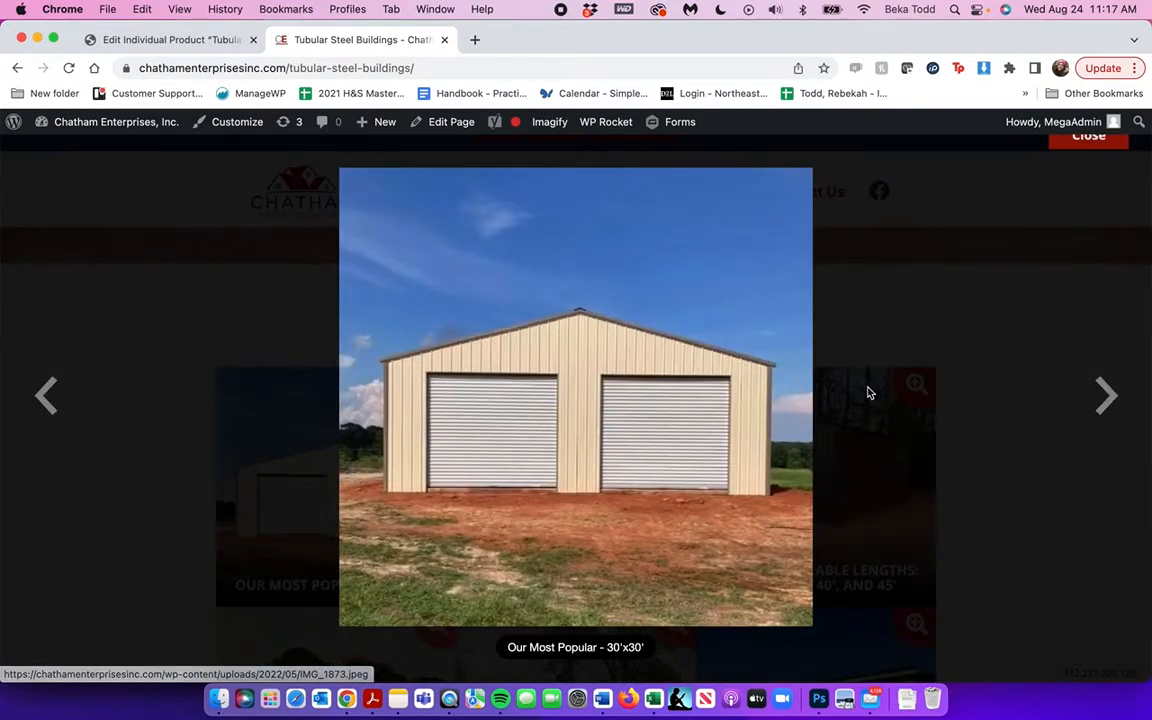
{"action": "left_click", "coordinate": [1106, 394]}
{"action": "left_click", "coordinate": [1106, 394]}
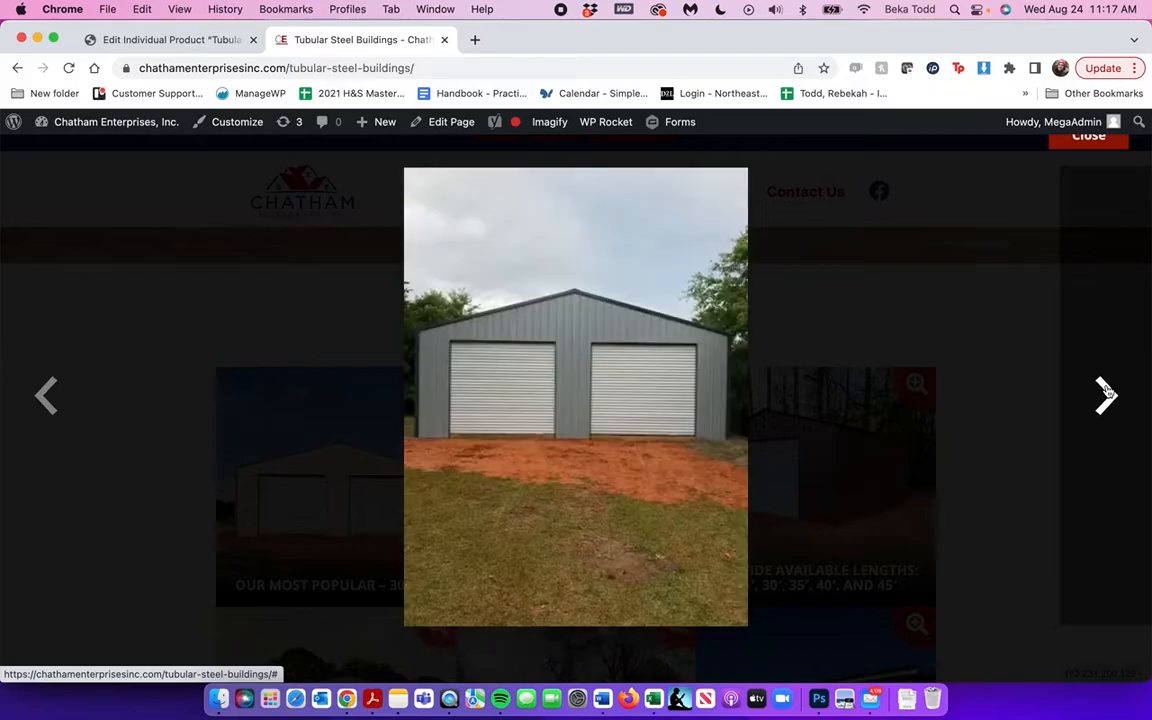
{"action": "left_click", "coordinate": [1106, 394]}
{"action": "left_click", "coordinate": [1106, 394]}
{"action": "left_click", "coordinate": [1106, 394]}
{"action": "left_click", "coordinate": [1106, 394]}
{"action": "left_click", "coordinate": [1106, 394]}
{"action": "left_click", "coordinate": [973, 273]}
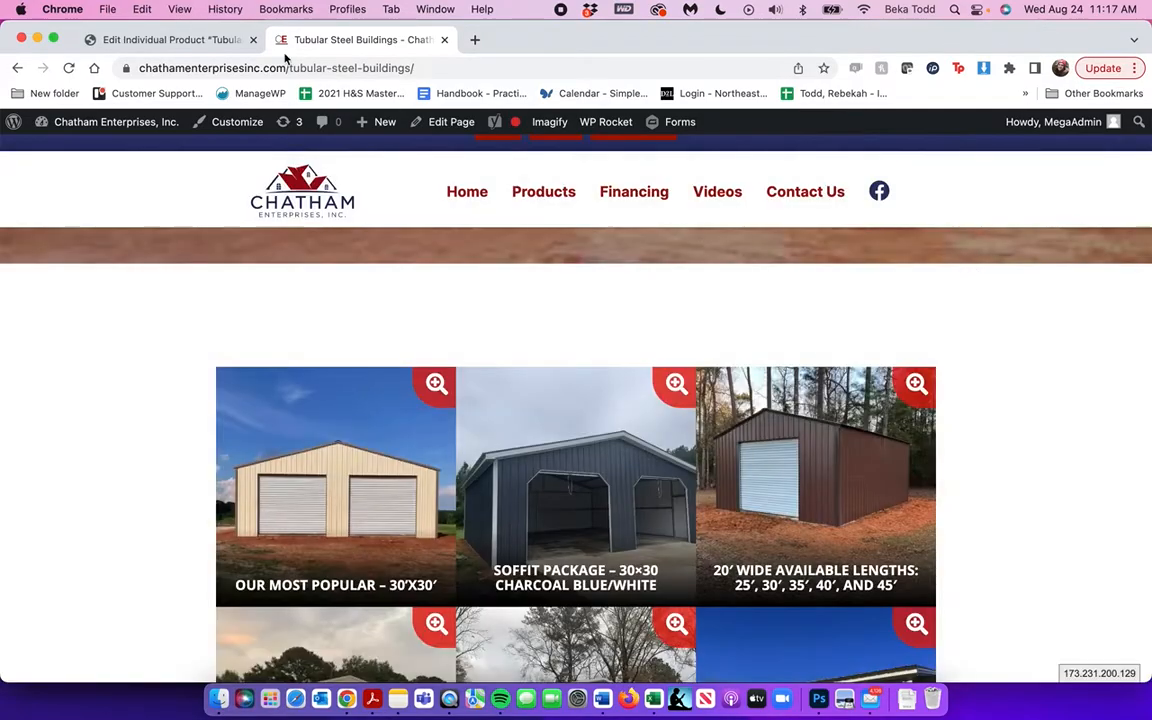
- Return to the 30'x30' product's edit page and move IMG-2088 behind IMG-2089 in the additional images
{"action": "left_click", "coordinate": [205, 42]}
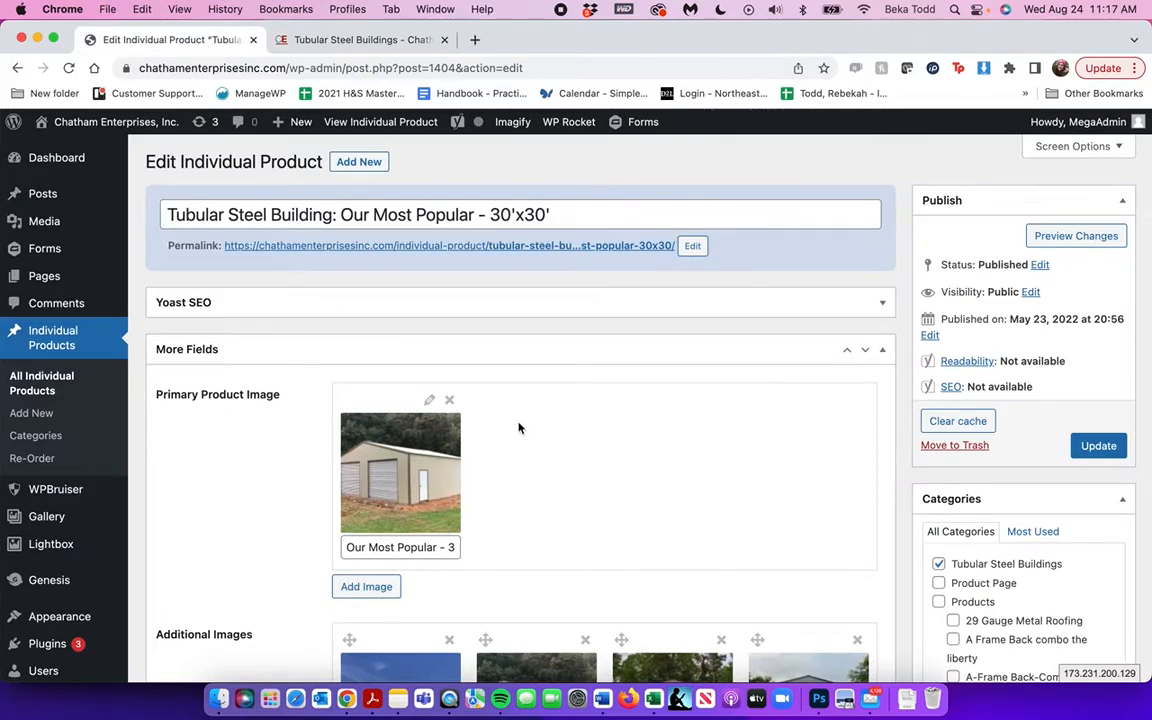
{"action": "left_click", "coordinate": [323, 42]}
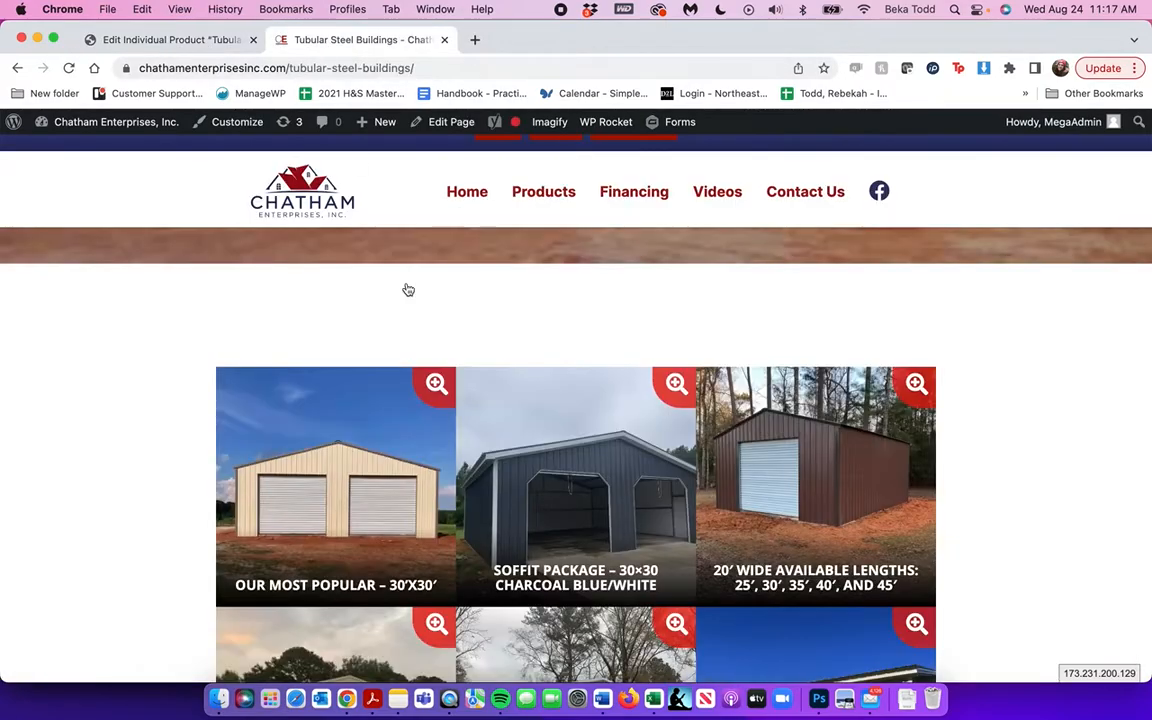
{"action": "left_click", "coordinate": [196, 41]}
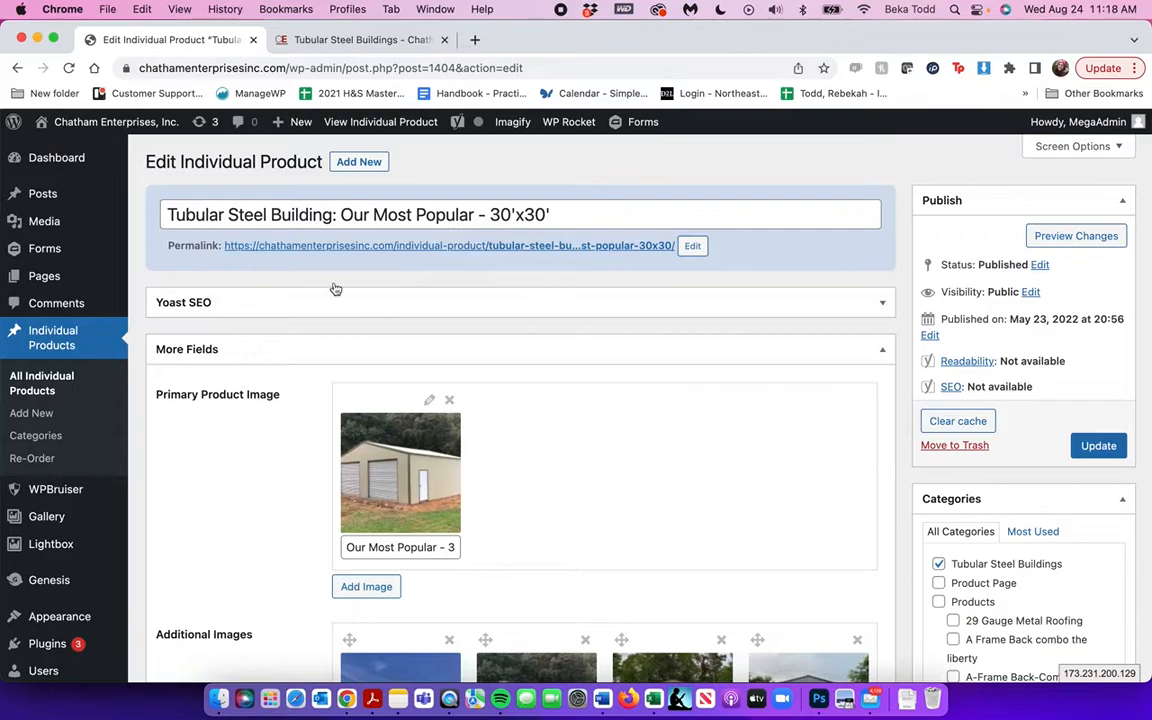
{"action": "scroll", "coordinate": [335, 289], "scroll_direction": "down", "scroll_amount": 3}
{"action": "scroll", "coordinate": [335, 289], "scroll_direction": "down", "scroll_amount": 2}
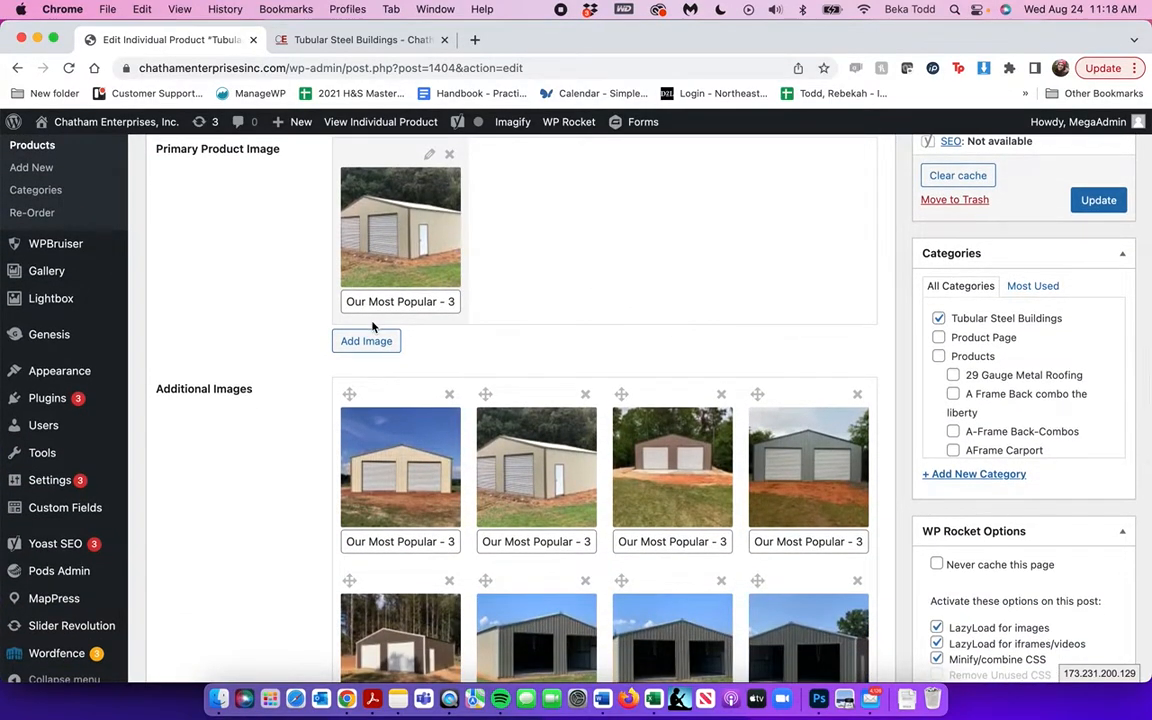
{"action": "scroll", "coordinate": [638, 324], "scroll_direction": "down", "scroll_amount": 3}
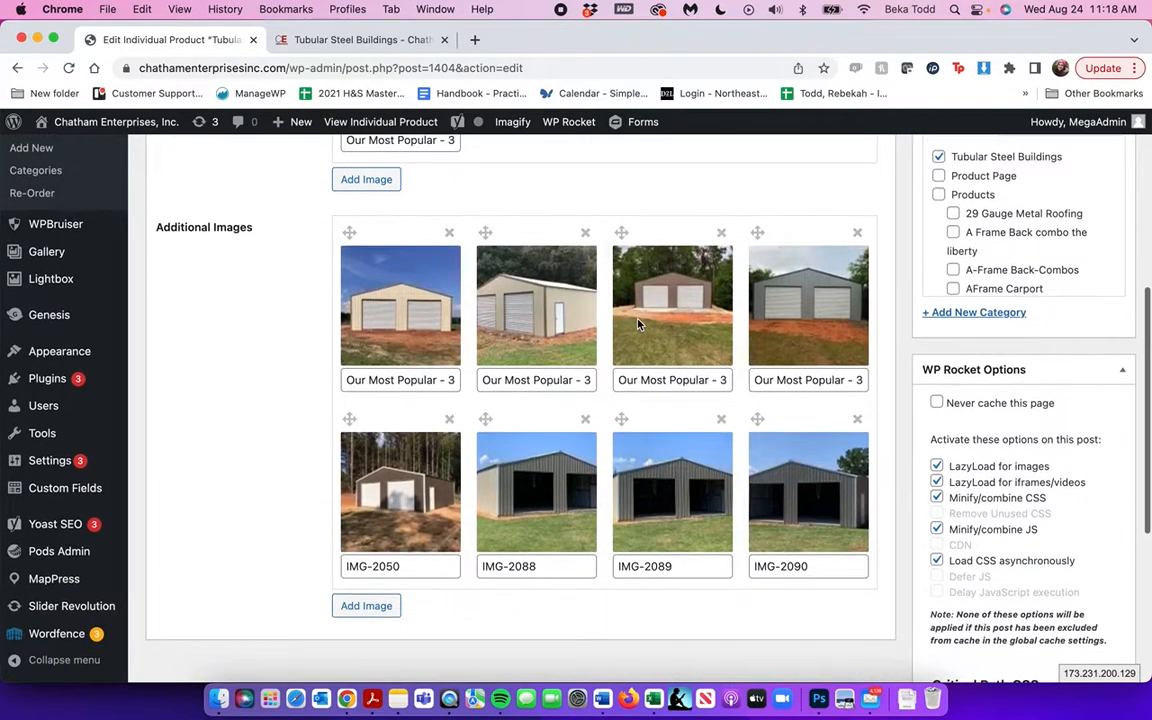
{"action": "left_click_drag", "start_coordinate": [485, 418], "coordinate": [640, 455]}
{"action": "scroll", "coordinate": [572, 405], "scroll_direction": "down", "scroll_amount": 3}
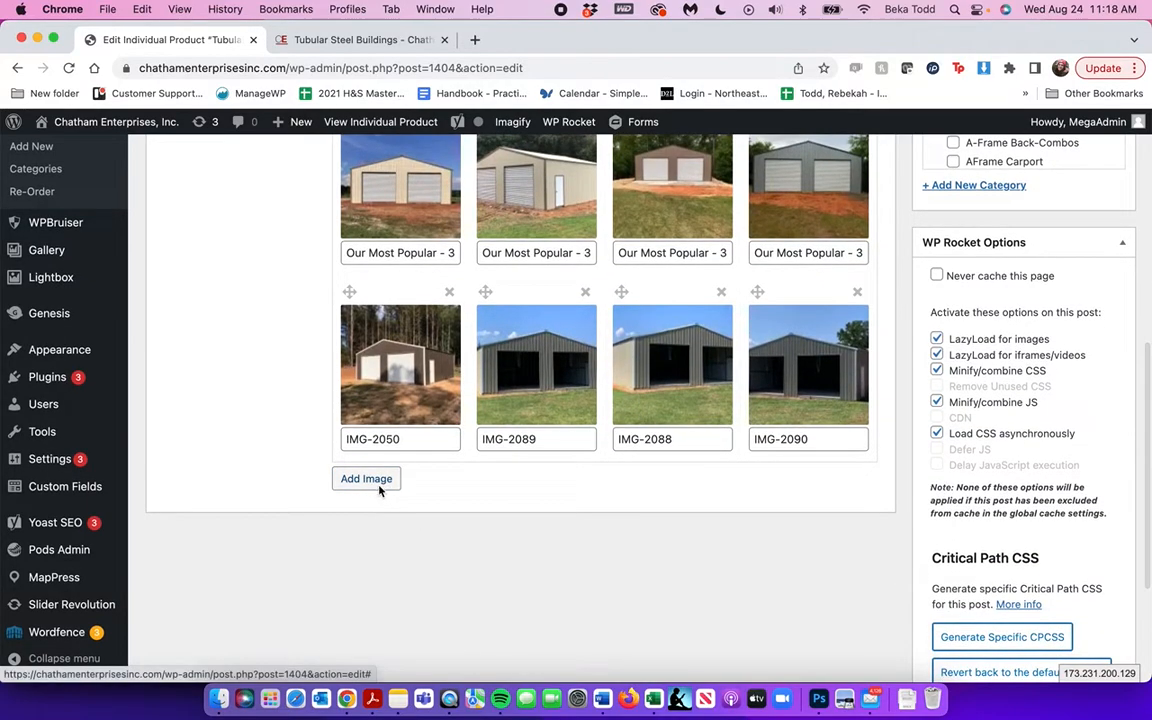
- Add IMG-2395 from the media library to the product's additional images, and remove it again
{"action": "left_click", "coordinate": [370, 480]}
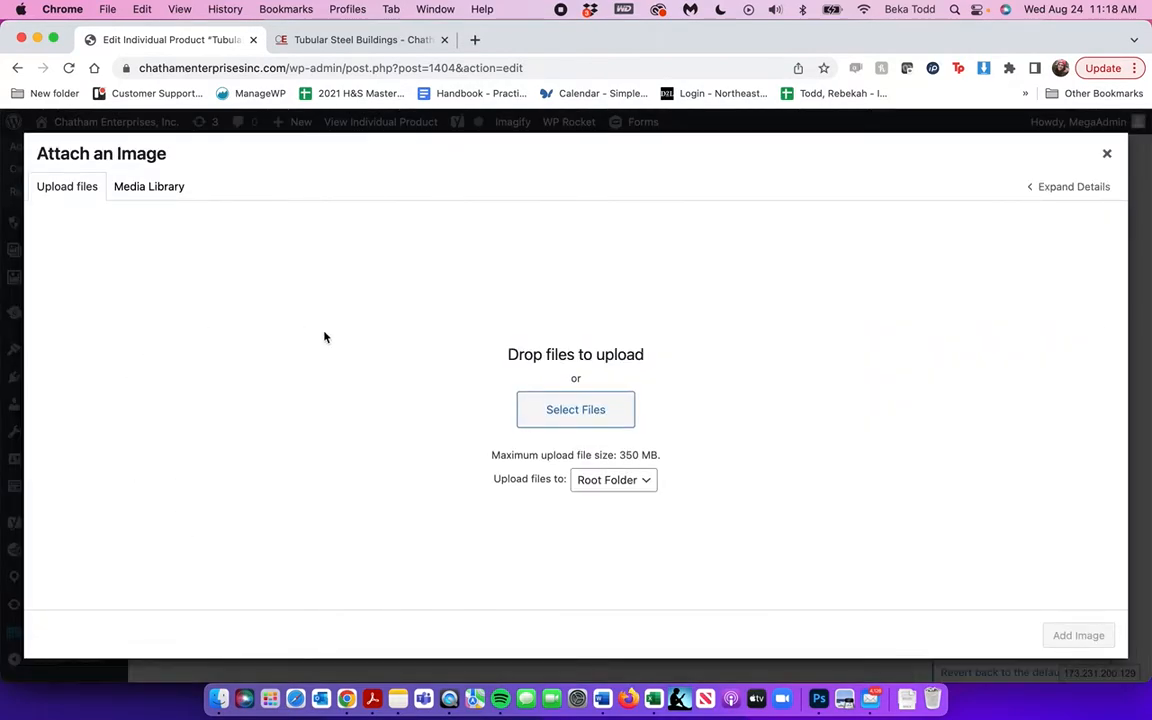
{"action": "left_click", "coordinate": [148, 187]}
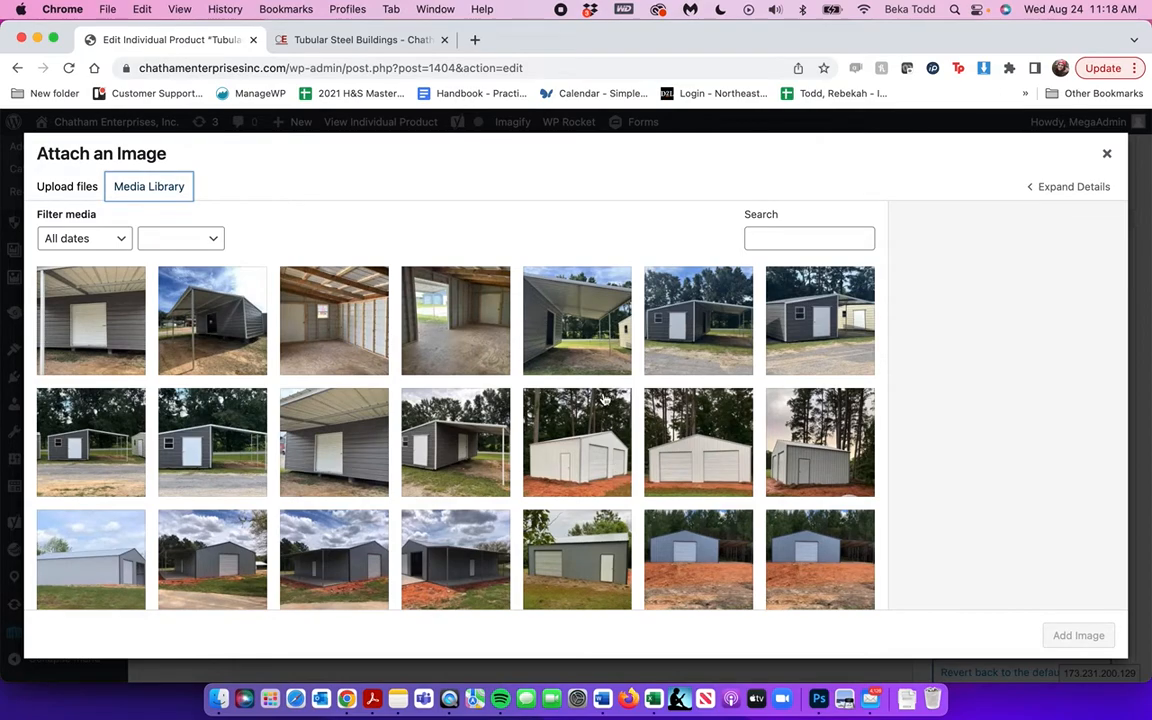
{"action": "left_click", "coordinate": [436, 303]}
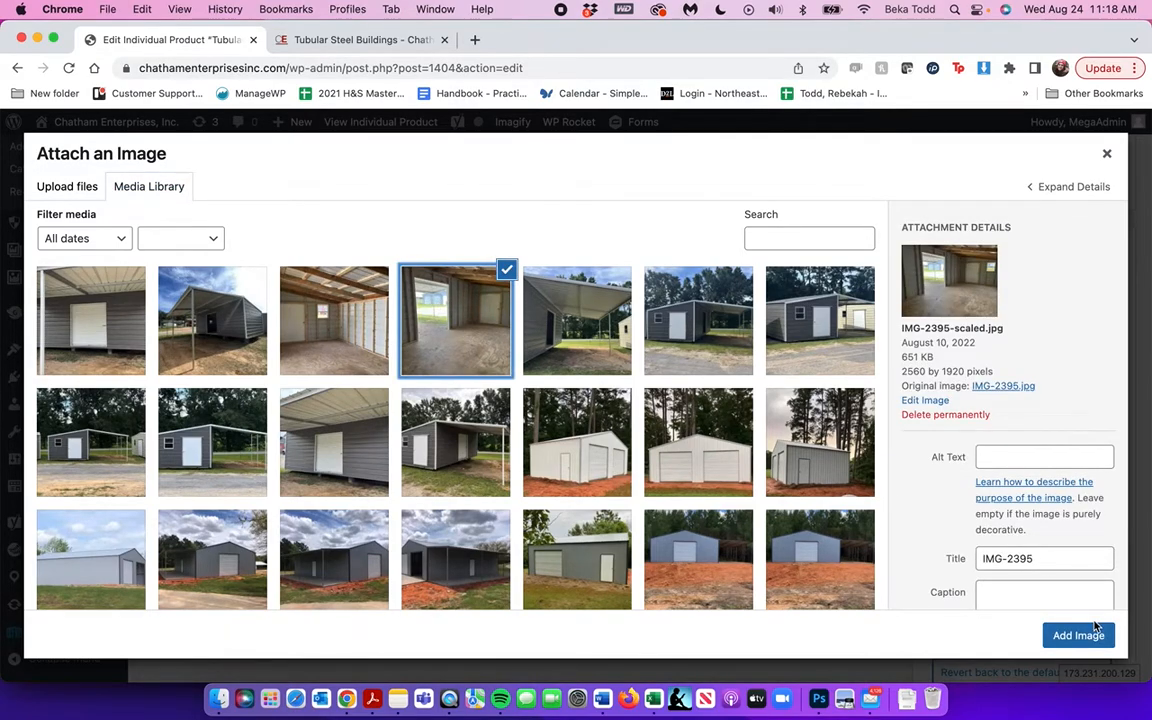
{"action": "left_click", "coordinate": [1078, 635]}
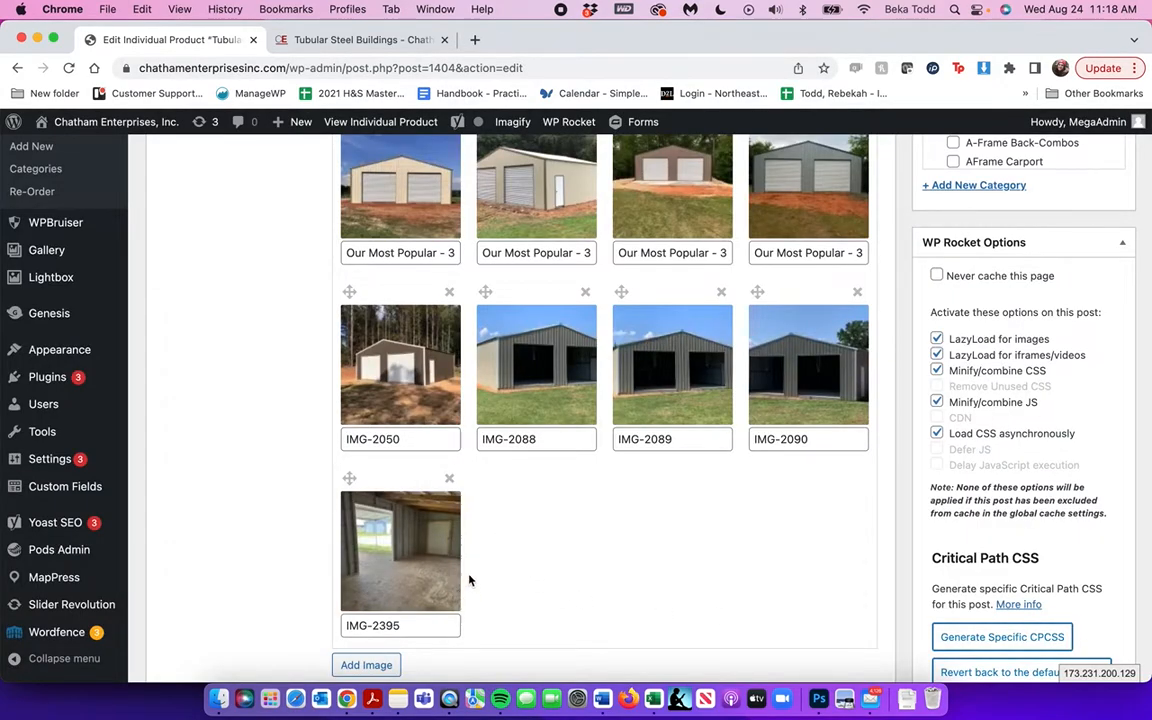
{"action": "left_click", "coordinate": [449, 478]}
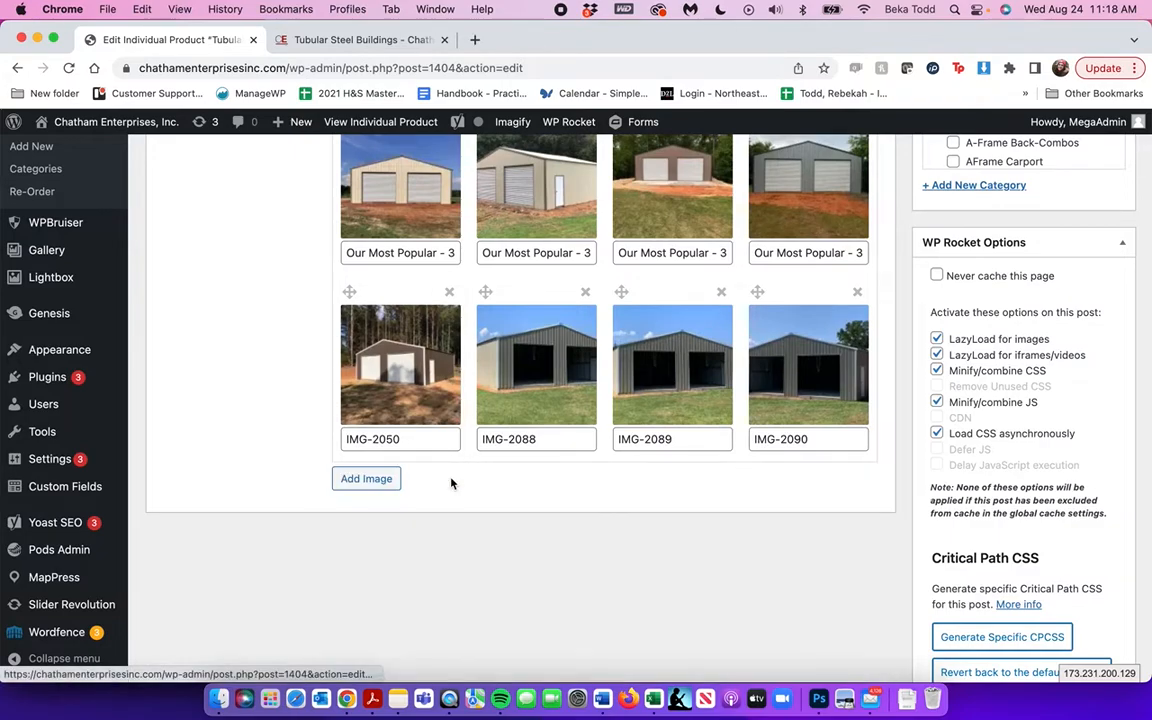
- Move the brown building photo one place forward and IMG-2088 to first place in the additional images, and update the product
{"action": "scroll", "coordinate": [608, 551], "scroll_direction": "up", "scroll_amount": 2}
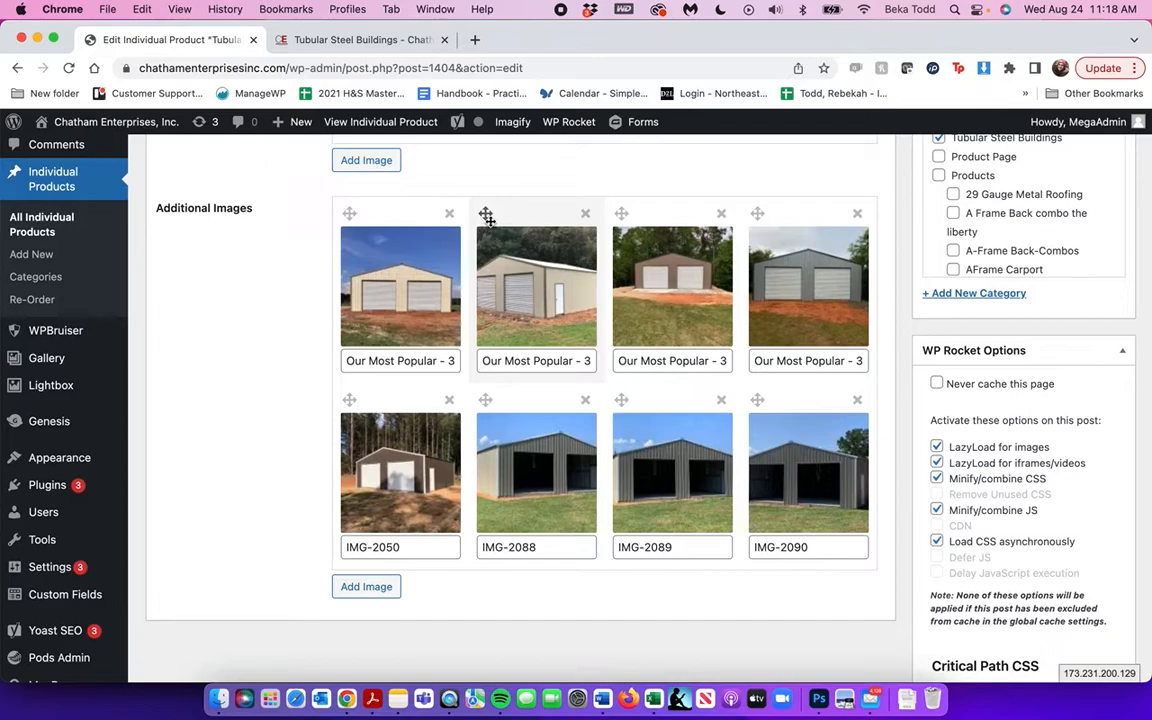
{"action": "scroll", "coordinate": [691, 258], "scroll_direction": "up", "scroll_amount": 2}
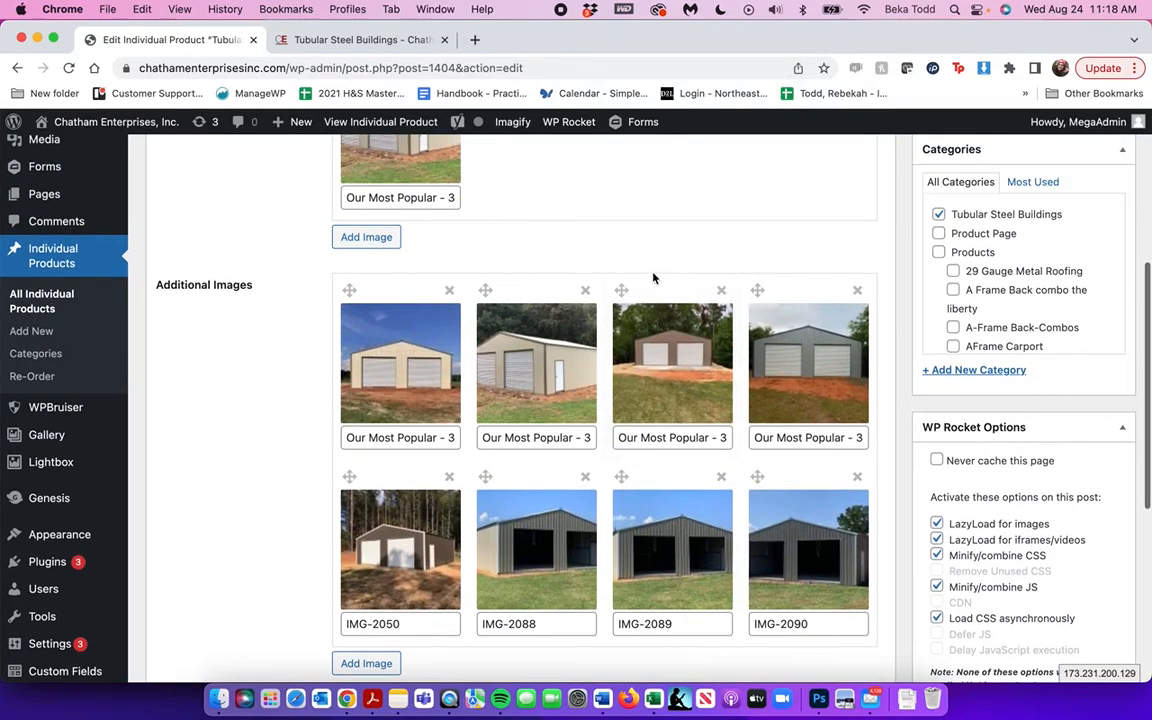
{"action": "left_click_drag", "start_coordinate": [621, 290], "coordinate": [524, 256]}
{"action": "left_click_drag", "start_coordinate": [481, 479], "coordinate": [343, 303]}
{"action": "scroll", "coordinate": [914, 365], "scroll_direction": "up", "scroll_amount": 5}
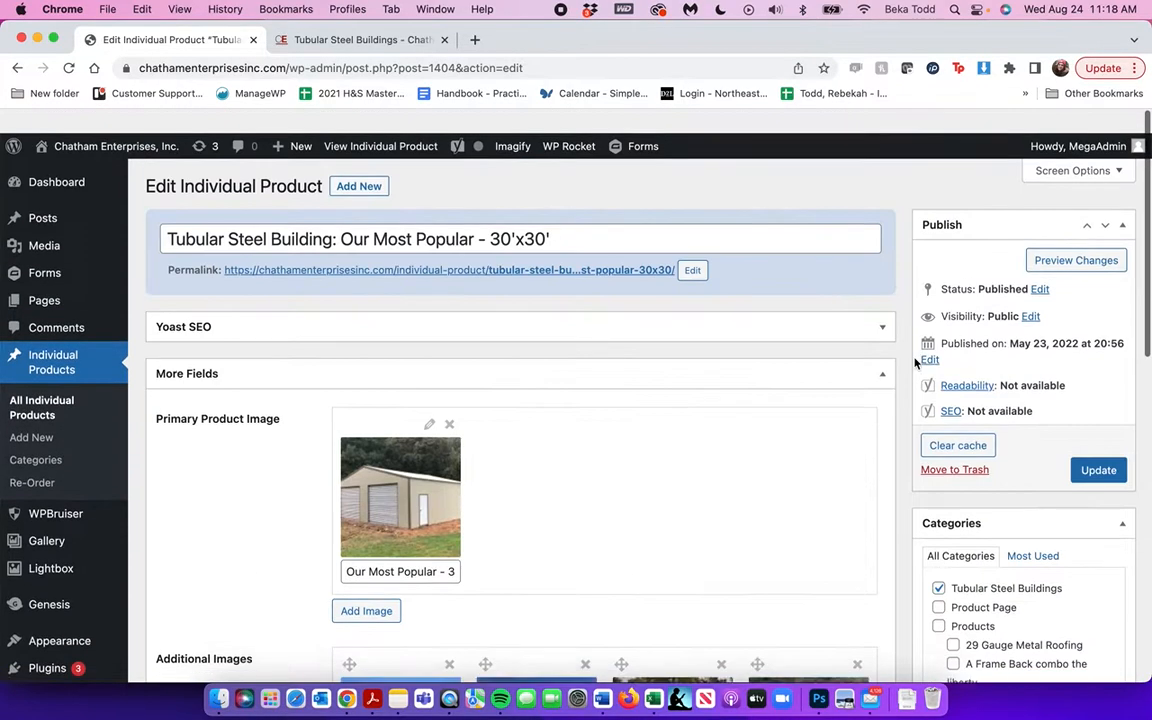
{"action": "left_click", "coordinate": [1098, 445]}
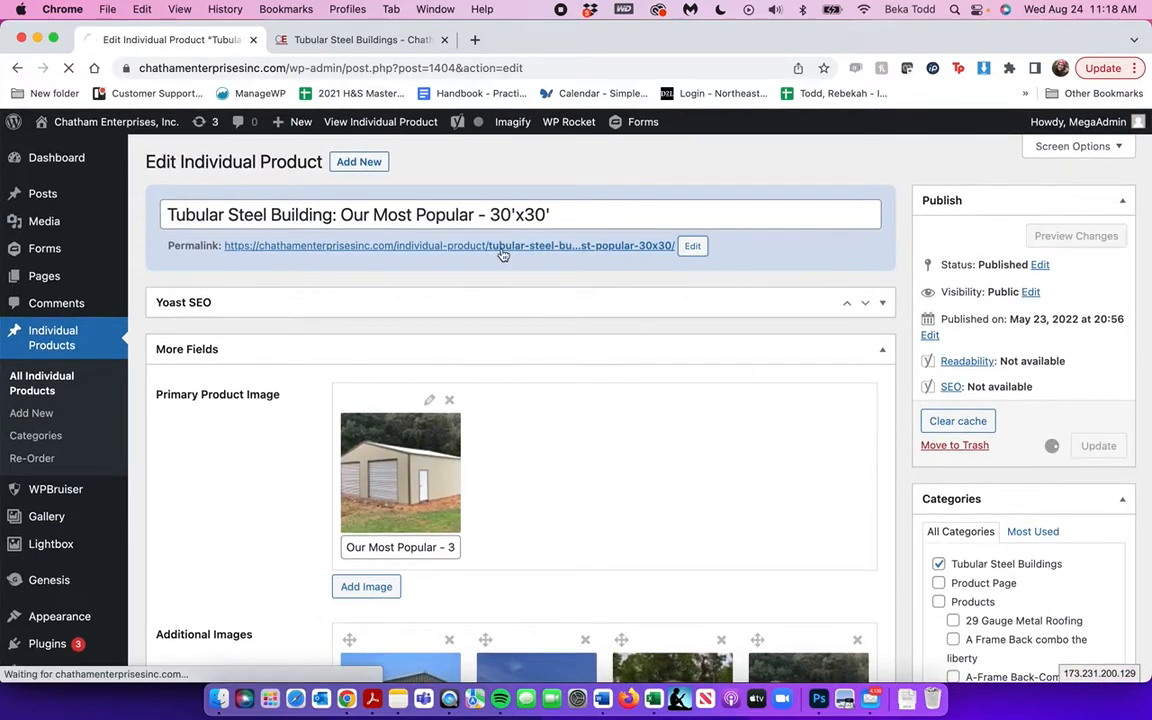
- Reload the live Tubular Steel Buildings page and compare its first gallery image and caption with the product's additional images
{"action": "left_click", "coordinate": [314, 47]}
{"action": "left_click", "coordinate": [68, 68]}
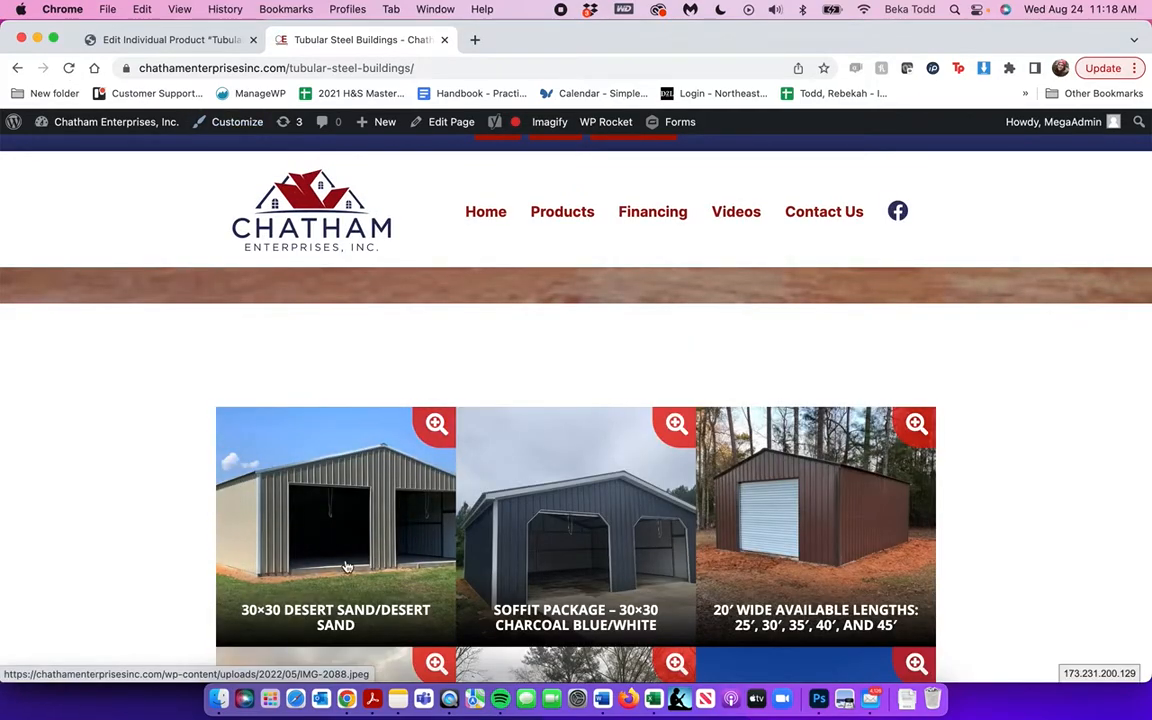
{"action": "scroll", "coordinate": [345, 566], "scroll_direction": "up", "scroll_amount": 5}
{"action": "left_click", "coordinate": [202, 40]}
{"action": "scroll", "coordinate": [486, 420], "scroll_direction": "down", "scroll_amount": 5}
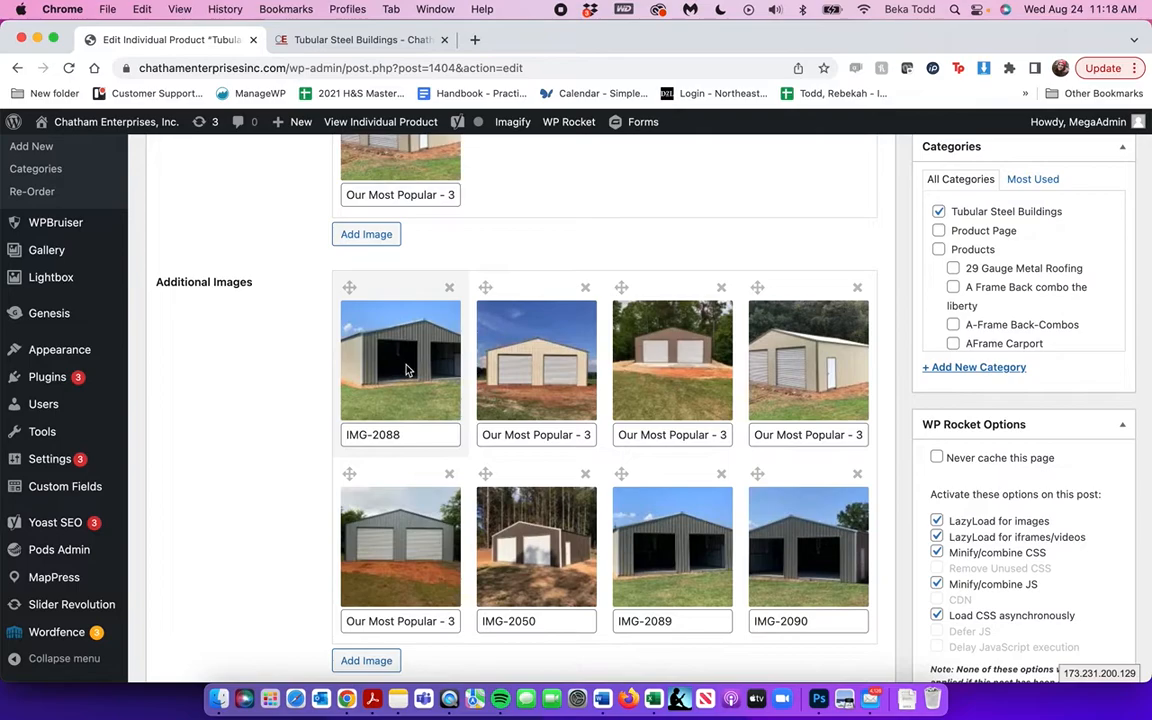
{"action": "left_click", "coordinate": [308, 45]}
{"action": "scroll", "coordinate": [435, 460], "scroll_direction": "down", "scroll_amount": 10}
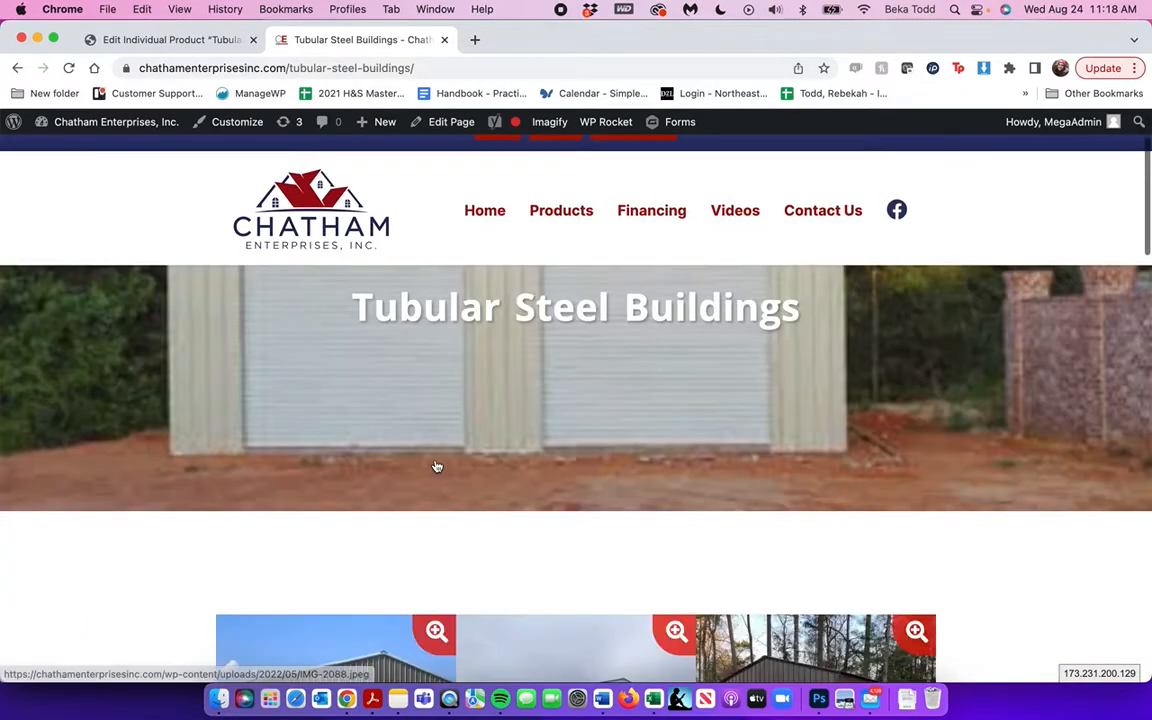
{"action": "scroll", "coordinate": [336, 326], "scroll_direction": "up", "scroll_amount": 3}
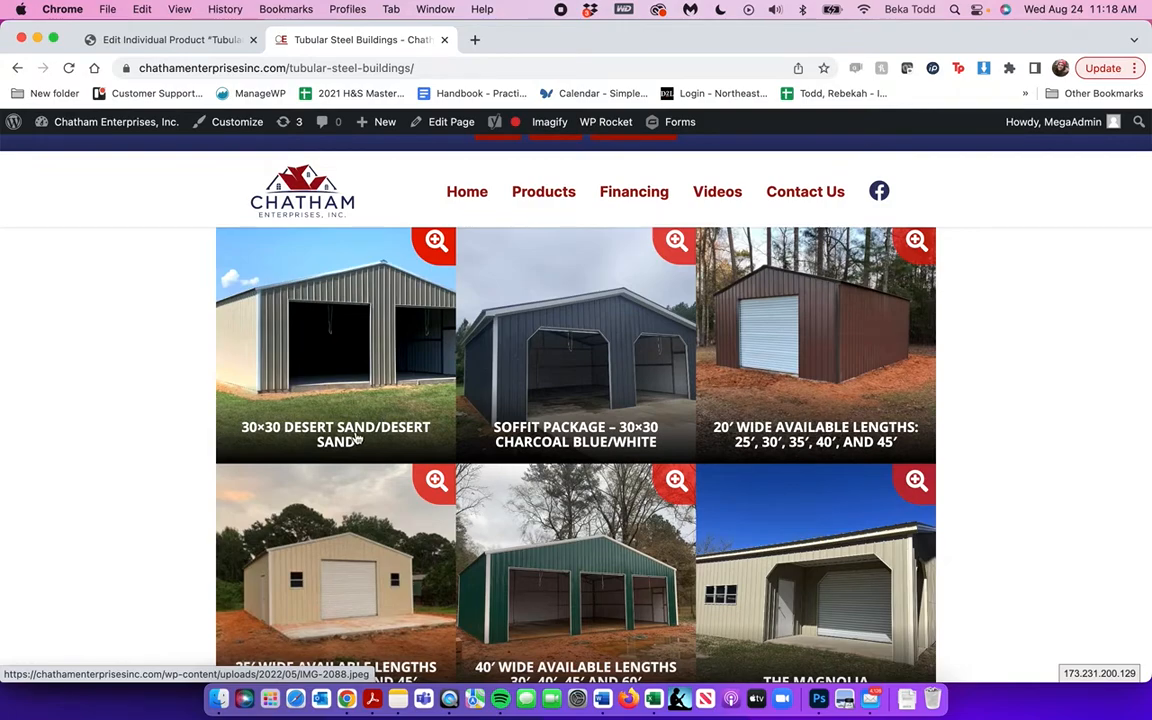
- Return to the product's edit page, check the first additional image's title, and open the Media Library in a new tab
{"action": "left_click", "coordinate": [170, 40]}
{"action": "double_click", "coordinate": [398, 437]}
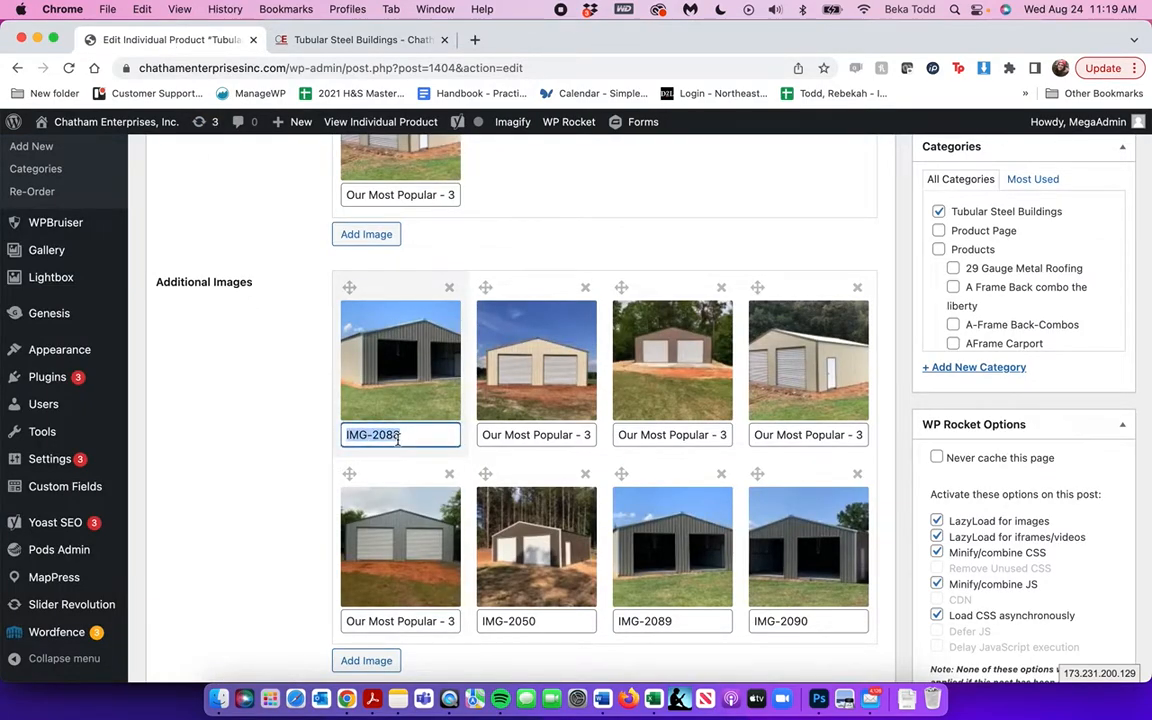
{"action": "scroll", "coordinate": [383, 365], "scroll_direction": "up", "scroll_amount": 5}
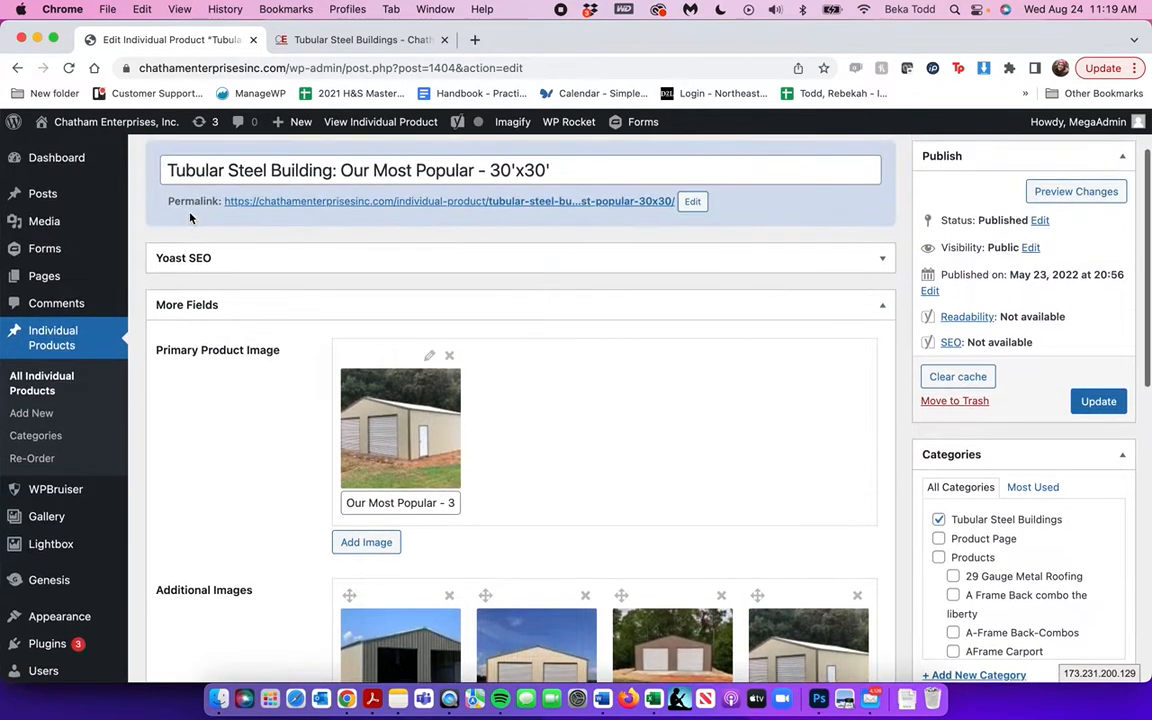
{"action": "right_click", "coordinate": [67, 217]}
{"action": "left_click", "coordinate": [105, 229]}
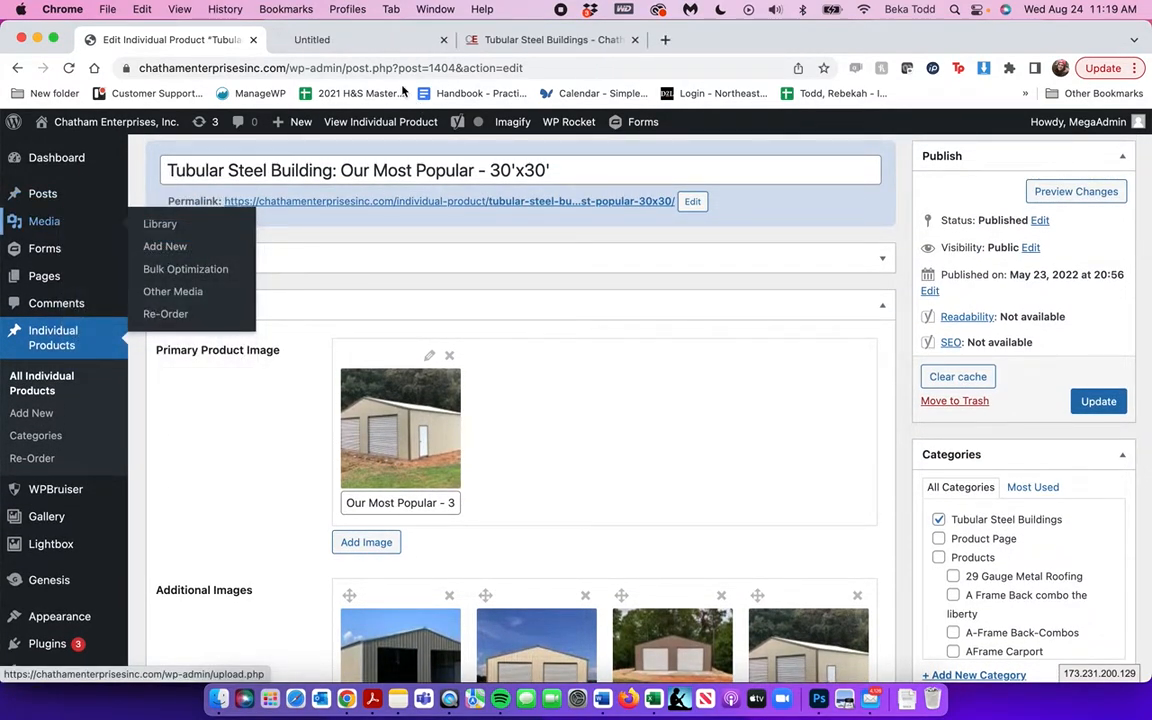
{"action": "left_click", "coordinate": [390, 44]}
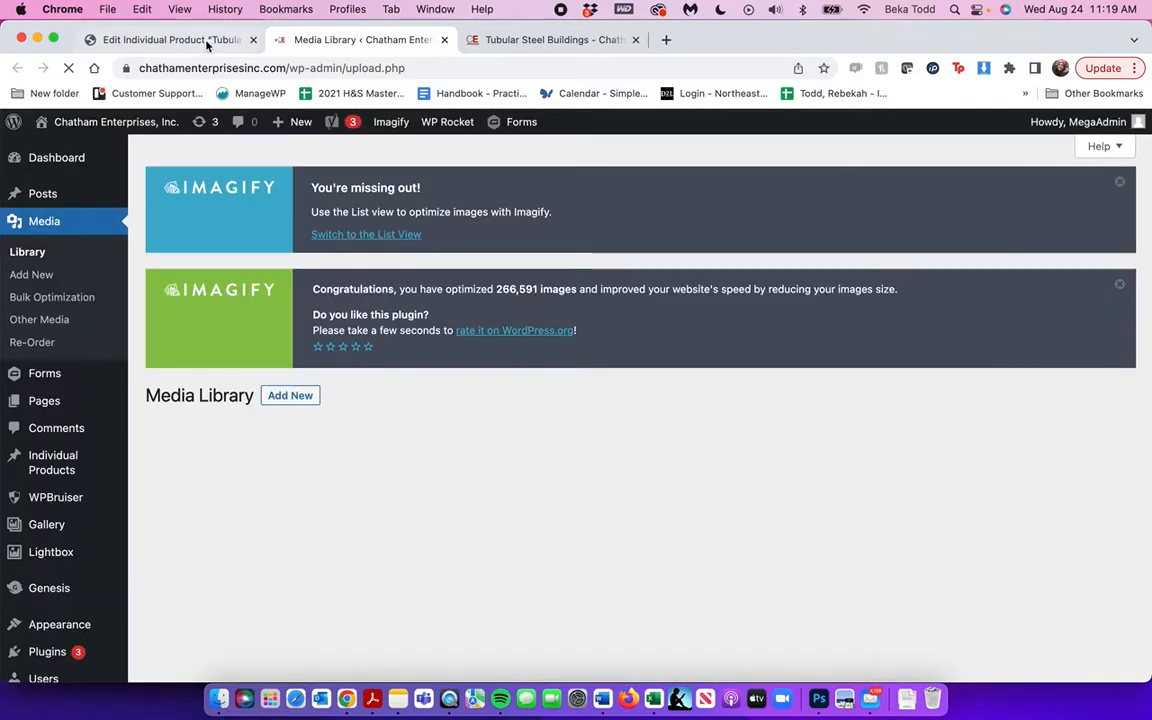
- Copy the first additional image's title, IMG-2088, and search the Media Library for it
{"action": "left_click", "coordinate": [192, 40]}
{"action": "scroll", "coordinate": [384, 315], "scroll_direction": "down", "scroll_amount": 4}
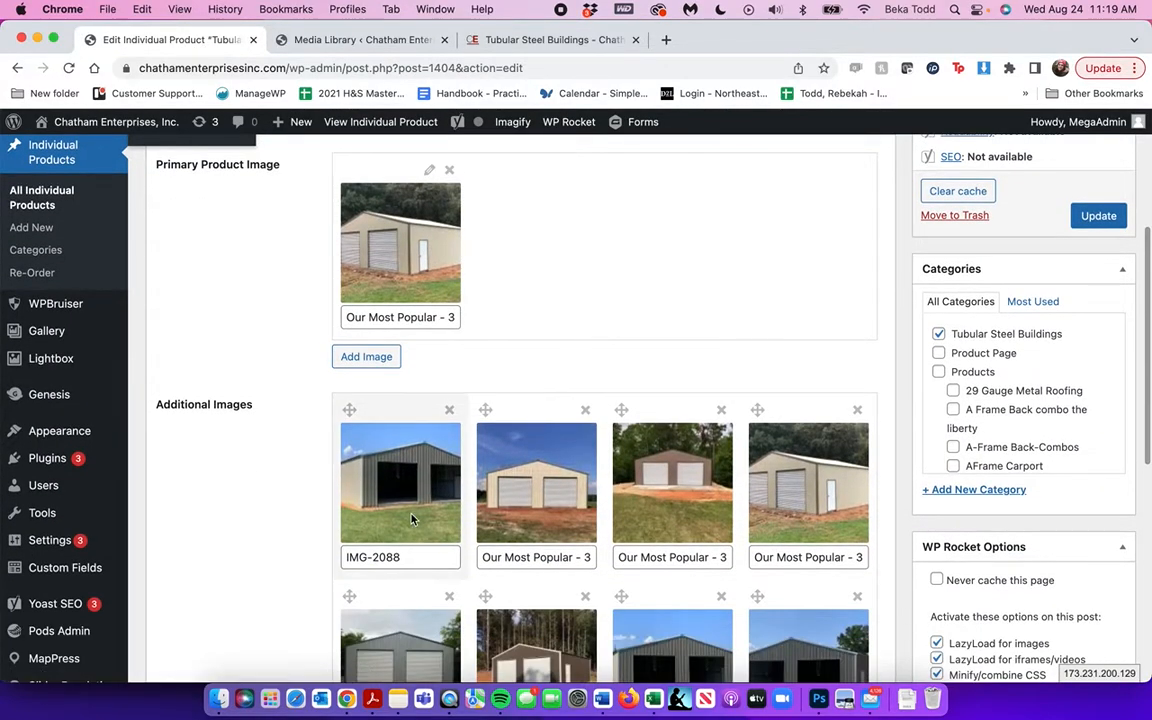
{"action": "triple_click", "coordinate": [401, 562]}
{"action": "key", "text": "super+c"}
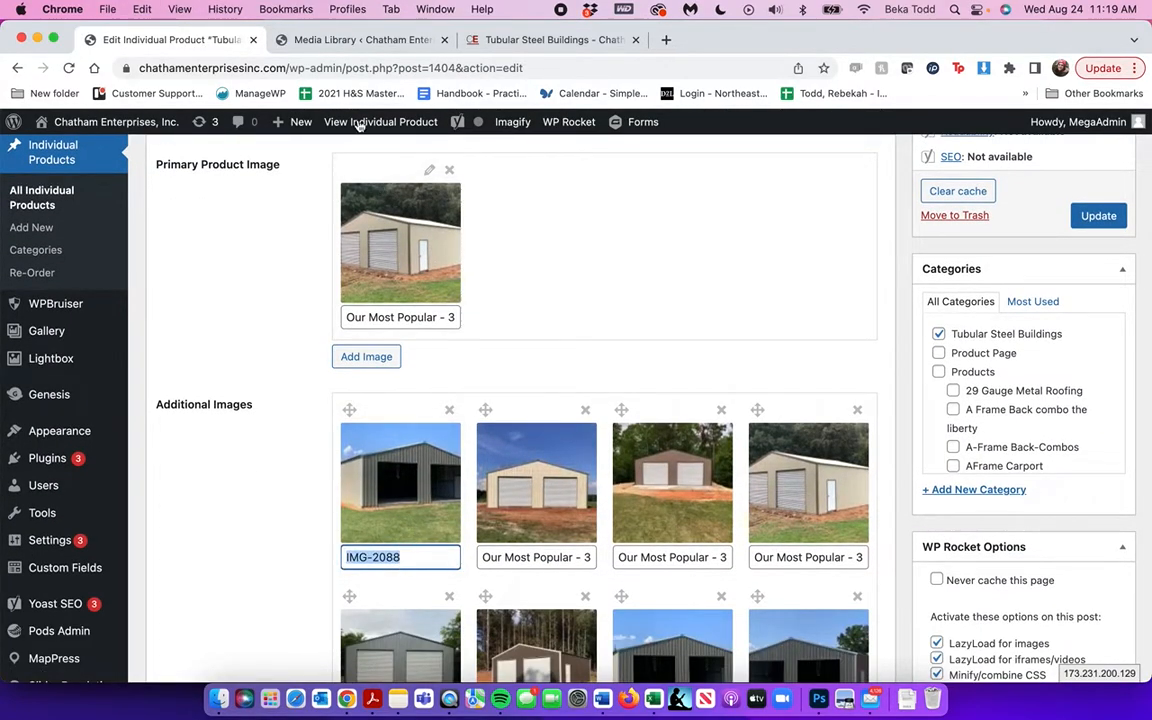
{"action": "left_click", "coordinate": [355, 40]}
{"action": "left_click", "coordinate": [943, 443]}
{"action": "key", "text": "super+v"}
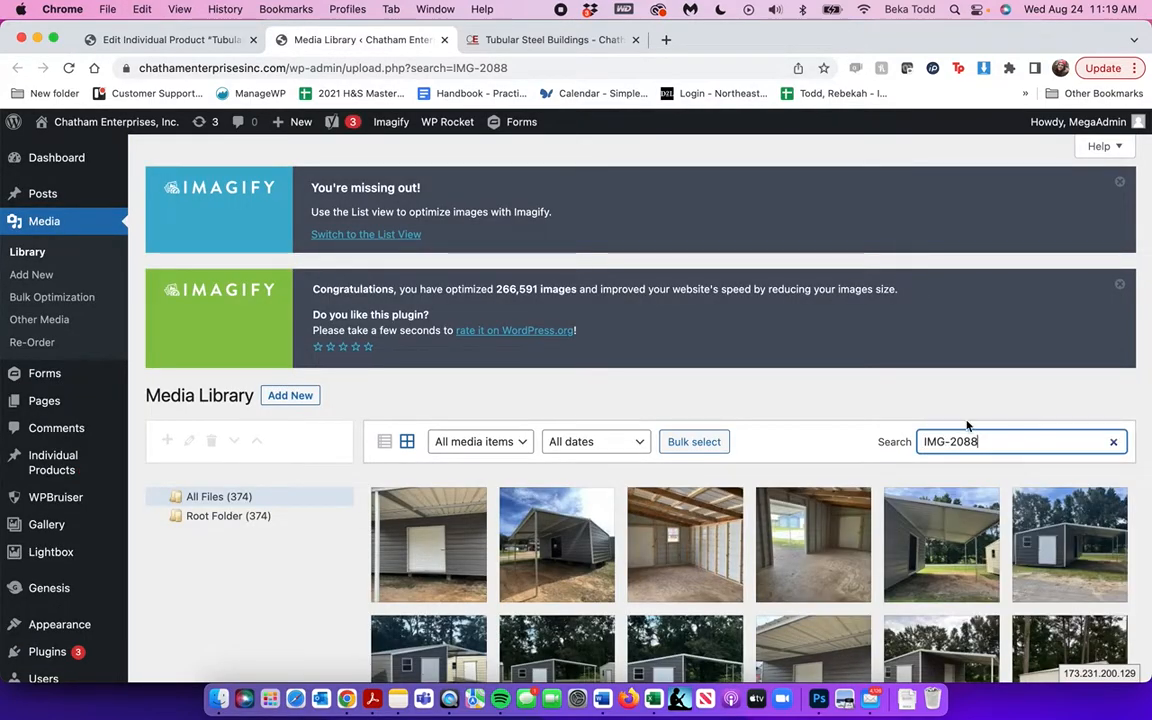
- Open the attachment details of IMG-2088 and select its caption text
{"action": "scroll", "coordinate": [800, 428], "scroll_direction": "down", "scroll_amount": 3}
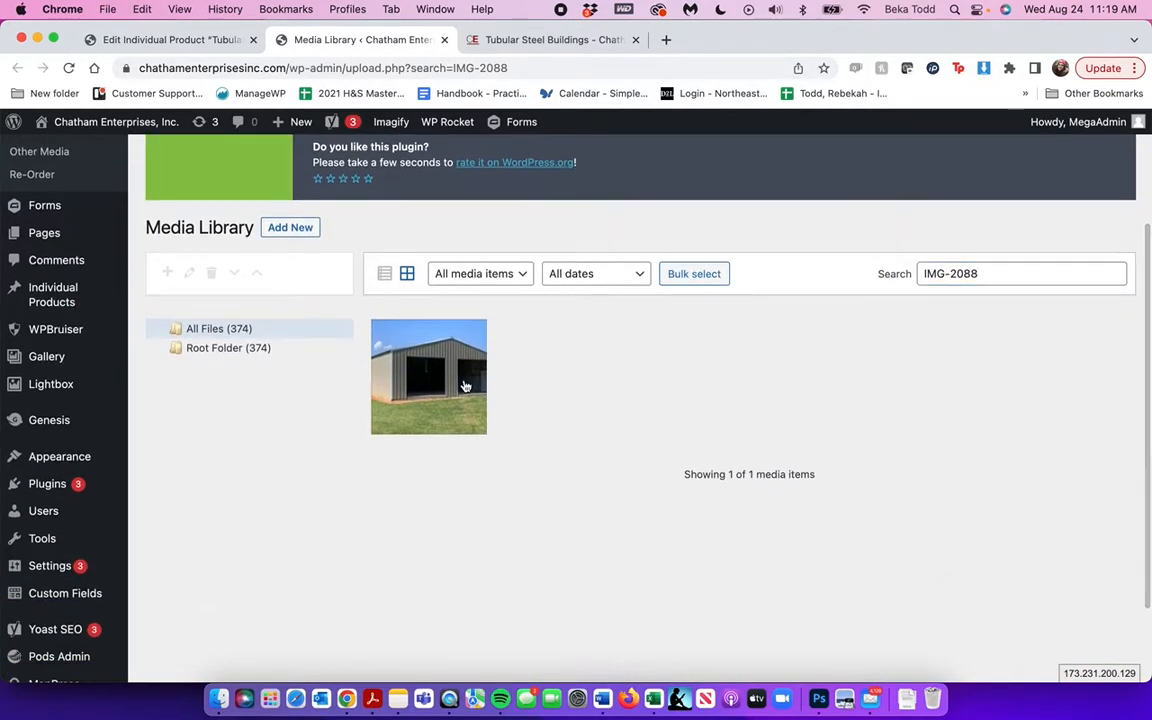
{"action": "left_click", "coordinate": [465, 384]}
{"action": "triple_click", "coordinate": [988, 428]}
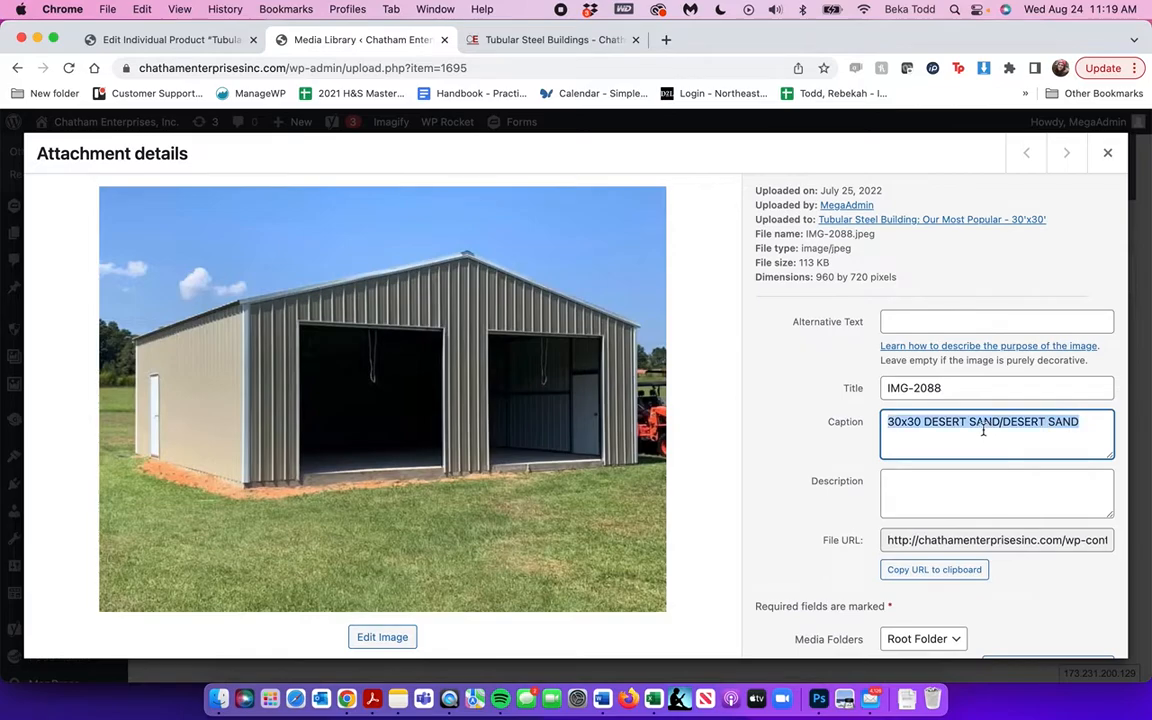
- Compare the first gallery image's caption on the live Tubular Steel Buildings page with the caption in the IMG-2088 attachment details
{"action": "left_click", "coordinate": [550, 40]}
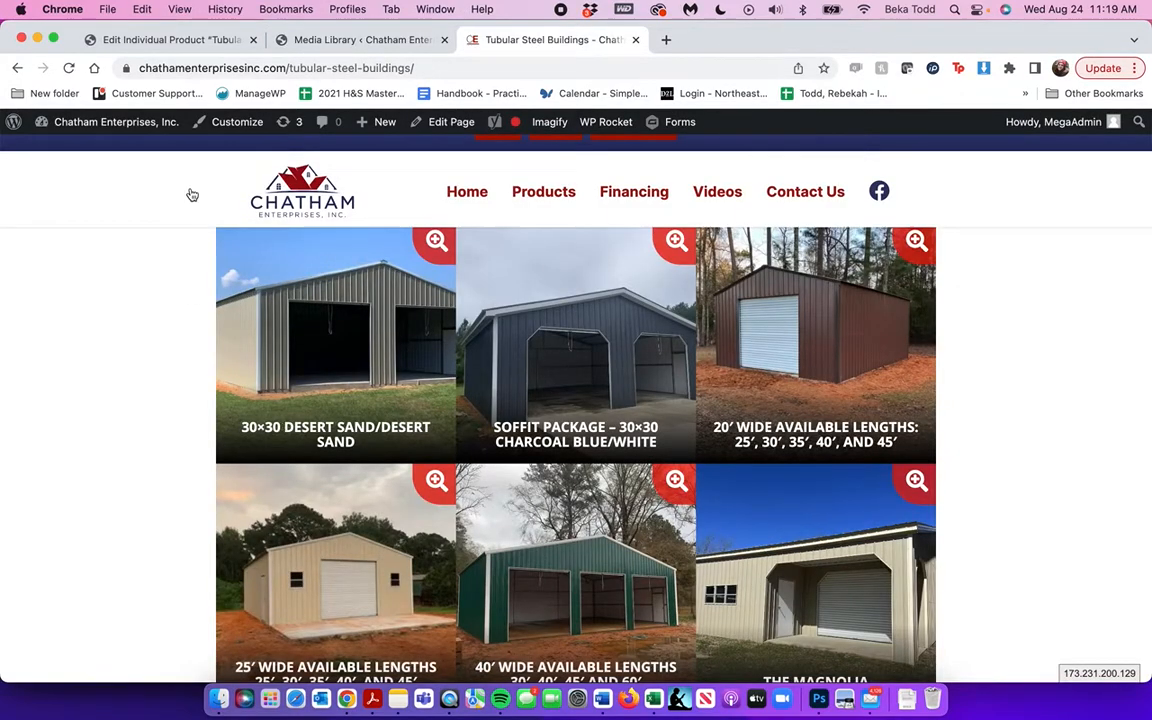
{"action": "left_click", "coordinate": [310, 40]}
{"action": "left_click", "coordinate": [553, 42]}
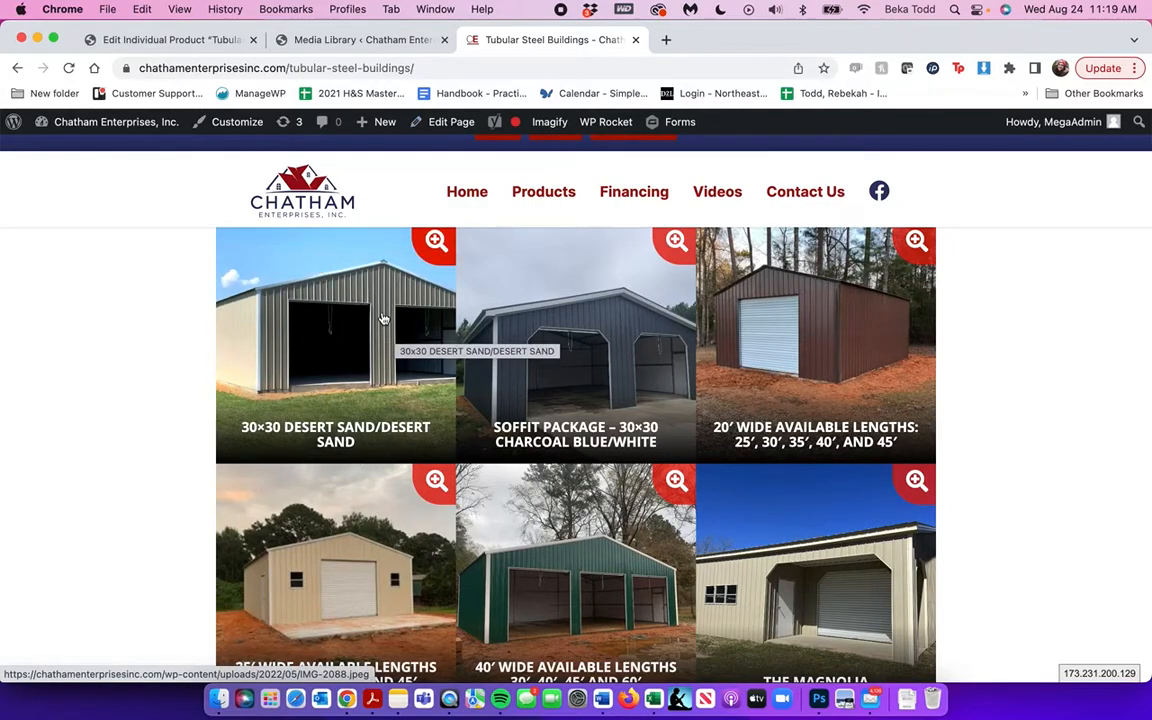
{"action": "left_click", "coordinate": [373, 41]}
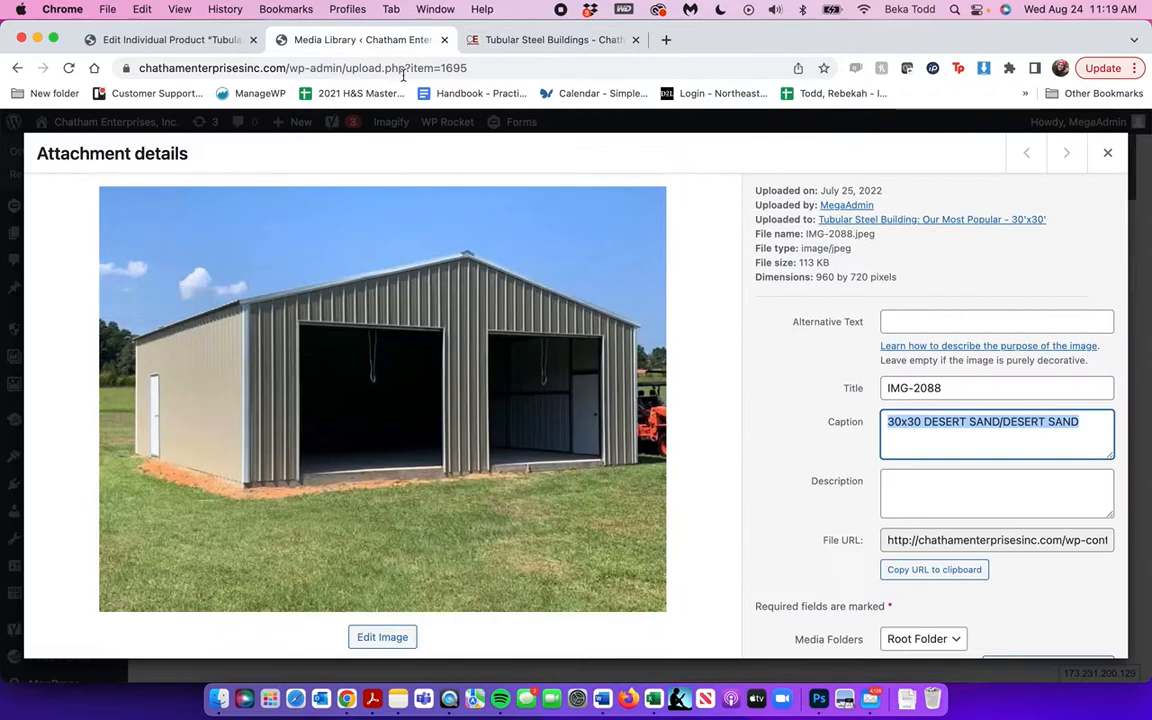
{"action": "triple_click", "coordinate": [939, 431]}
- Move IMG-2088 to the fourth position in the product's Additional Images and update the product
{"action": "left_click", "coordinate": [160, 40]}
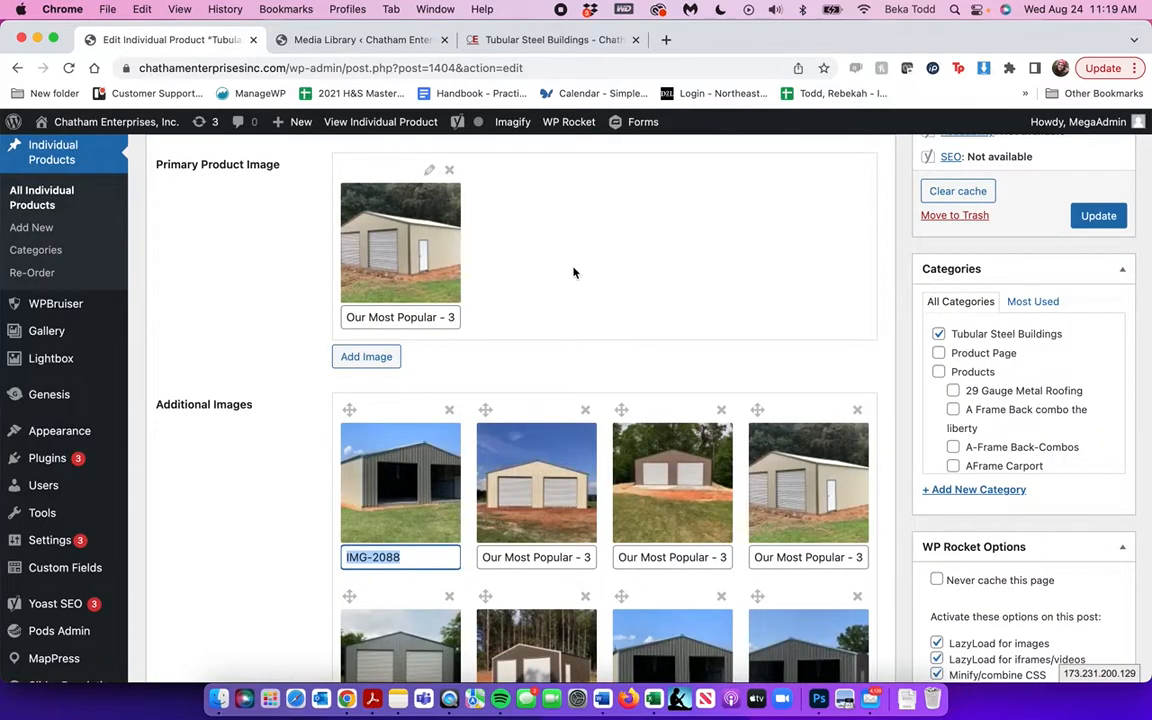
{"action": "left_click_drag", "start_coordinate": [350, 410], "coordinate": [730, 415]}
{"action": "left_click", "coordinate": [1098, 216]}
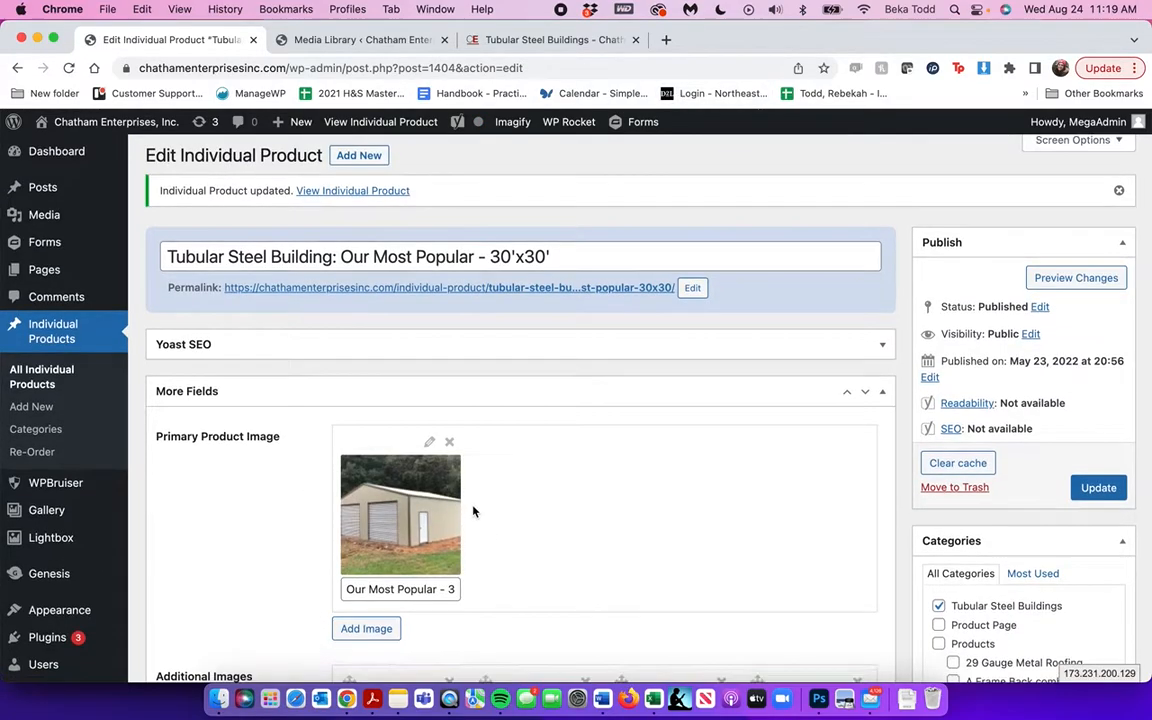
{"action": "scroll", "coordinate": [472, 508], "scroll_direction": "down", "scroll_amount": 2}
- Close the IMG-2088 attachment details and browse the live Tubular Steel Buildings gallery images in their enlarged view
{"action": "left_click", "coordinate": [357, 41]}
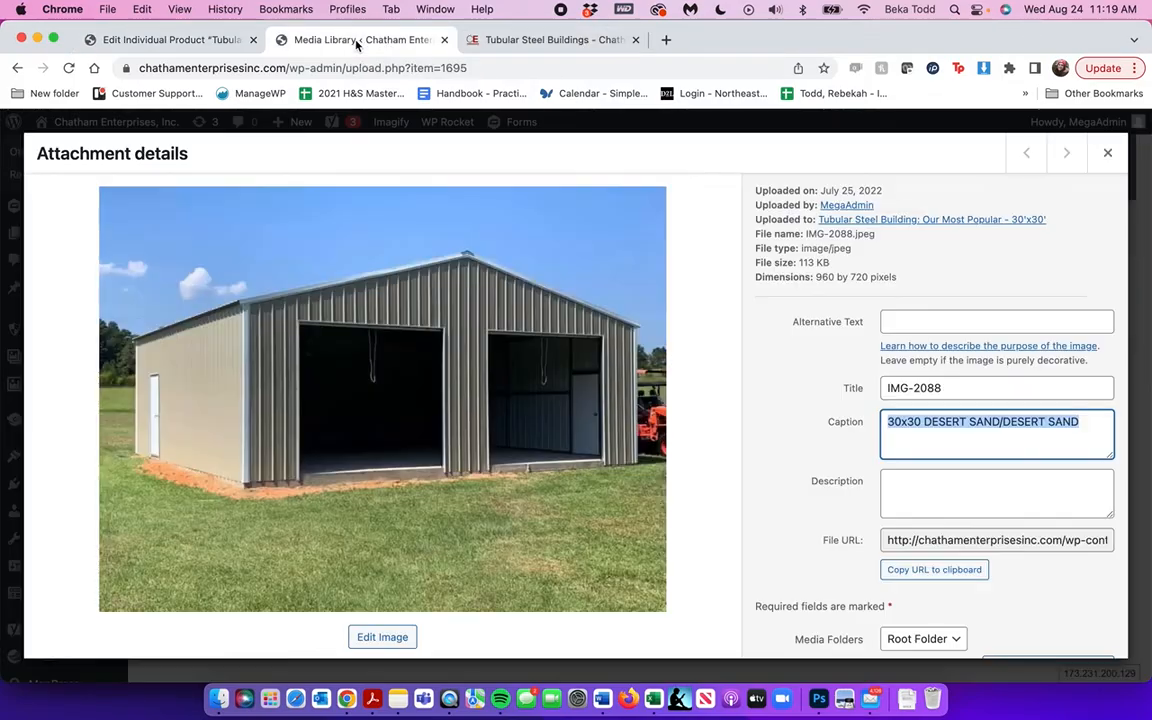
{"action": "left_click", "coordinate": [1107, 152]}
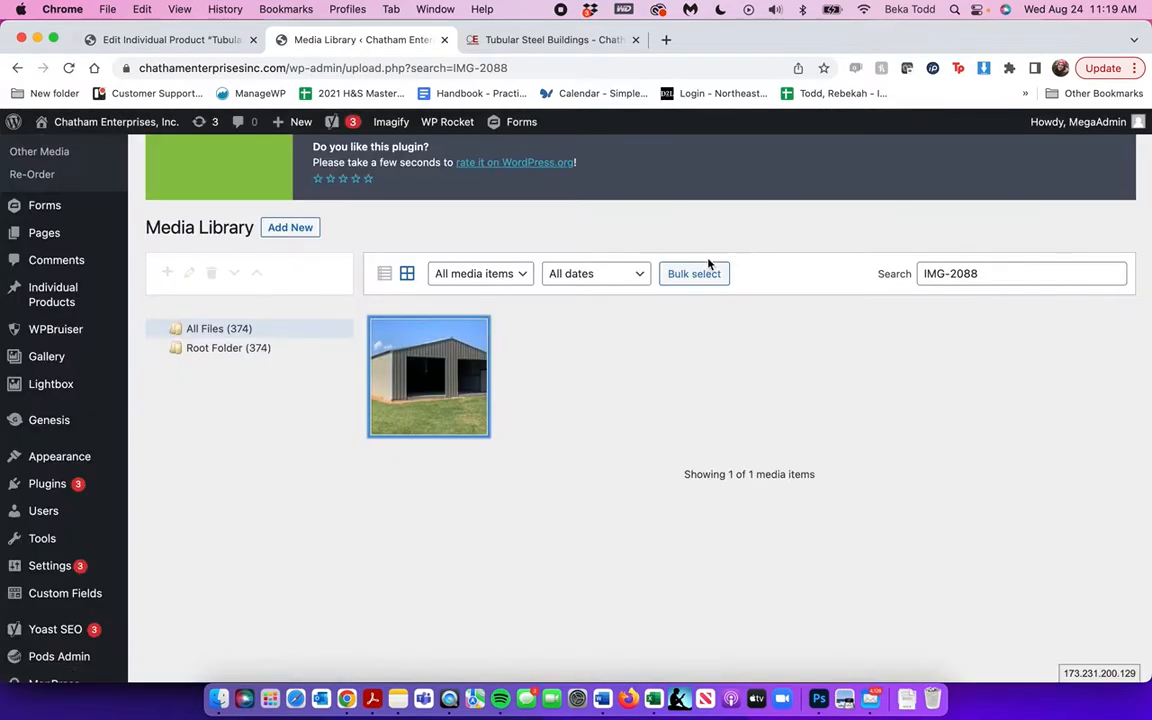
{"action": "left_click", "coordinate": [476, 39]}
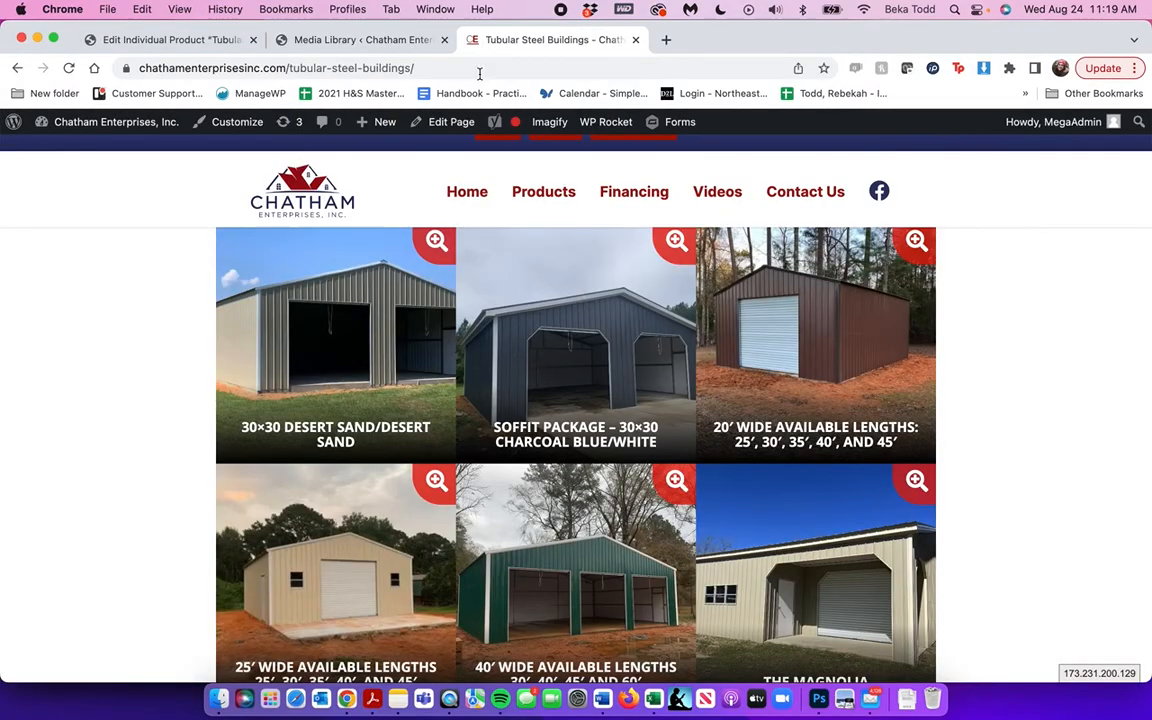
{"action": "left_click", "coordinate": [404, 288]}
{"action": "left_click", "coordinate": [1035, 270]}
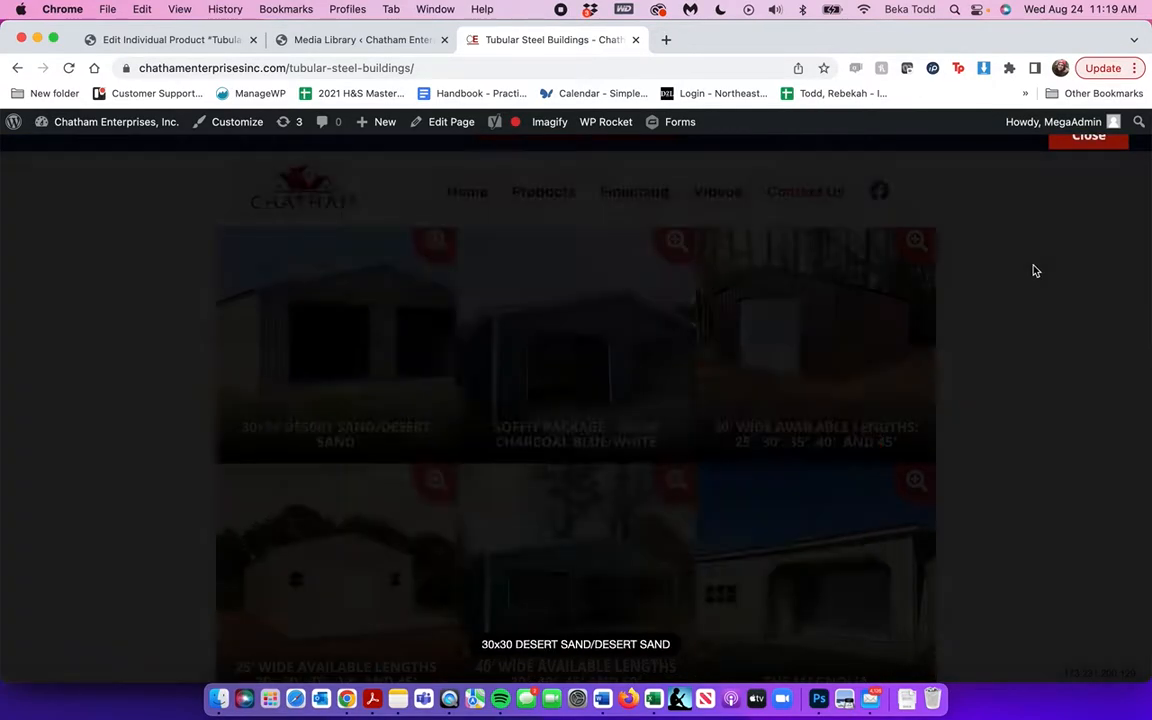
{"action": "left_click", "coordinate": [566, 319]}
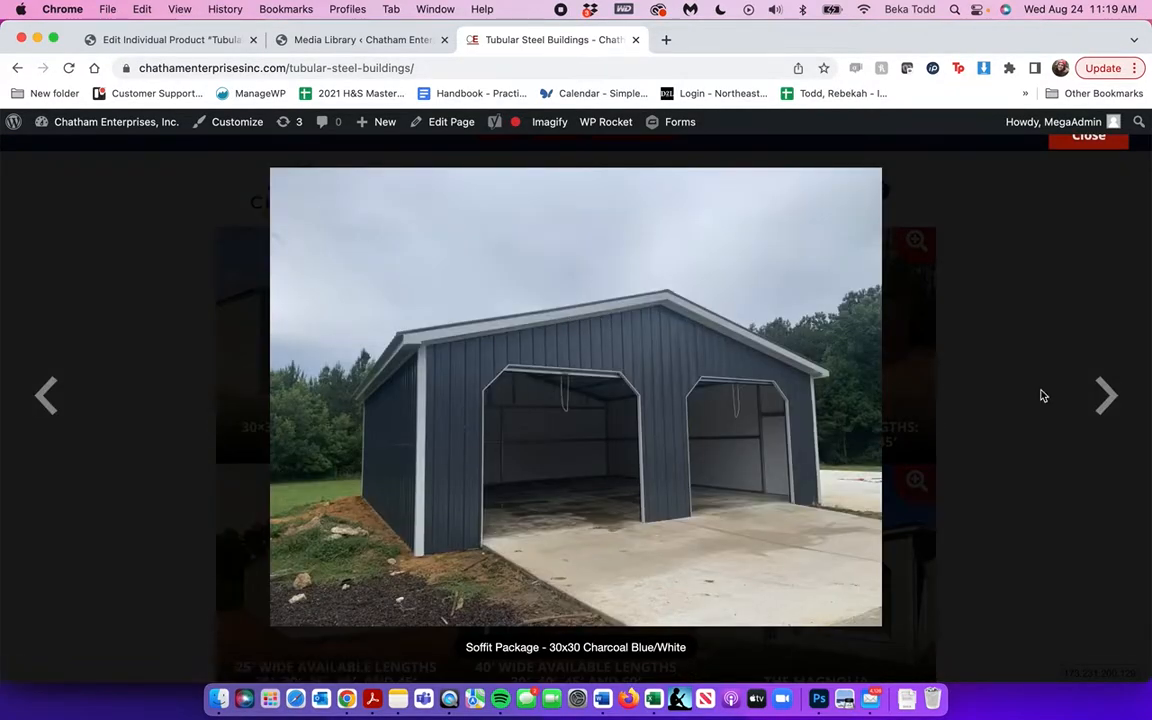
{"action": "left_click", "coordinate": [1107, 394]}
{"action": "left_click", "coordinate": [1107, 394]}
{"action": "left_click", "coordinate": [1036, 288]}
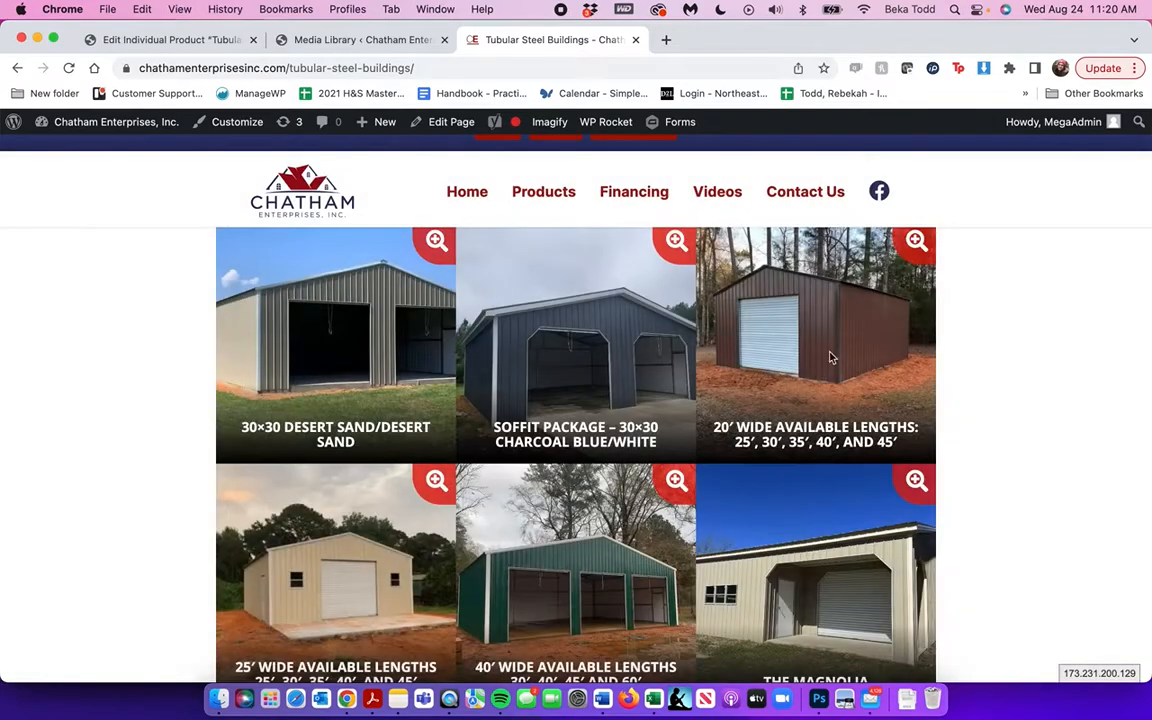
{"action": "scroll", "coordinate": [690, 300], "scroll_direction": "down", "scroll_amount": 2}
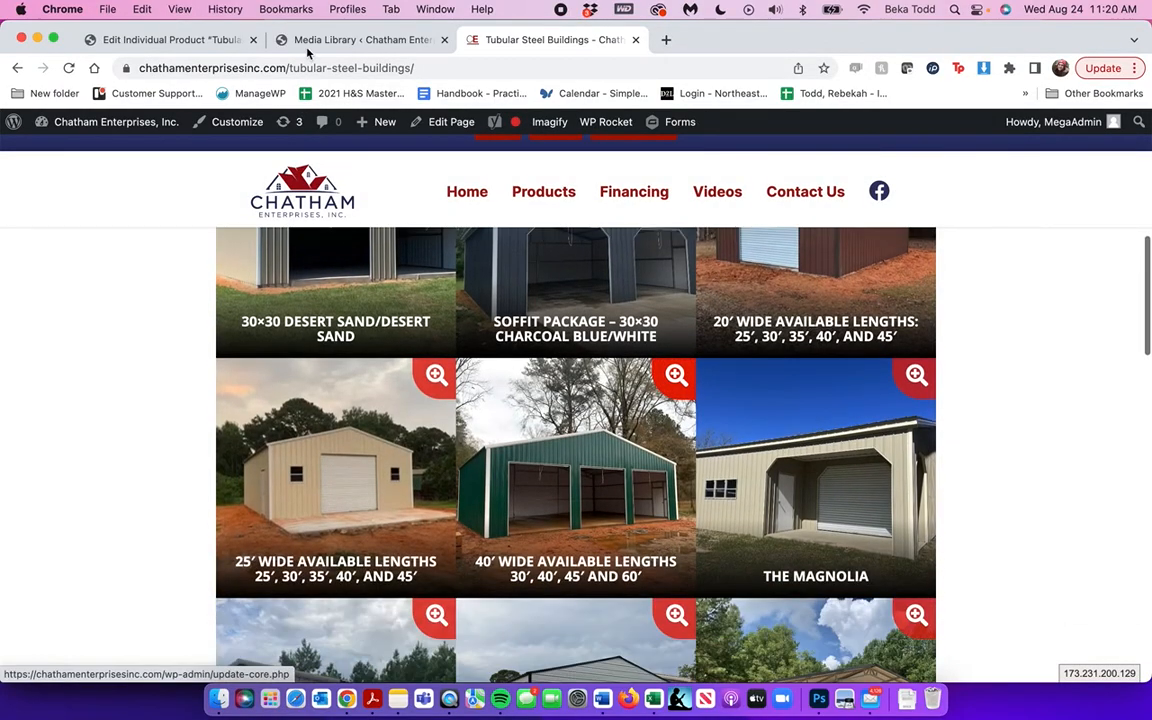
- Return to the product's edit page and check the primary image's title and the order of the additional images
{"action": "left_click", "coordinate": [306, 44]}
{"action": "left_click", "coordinate": [158, 39]}
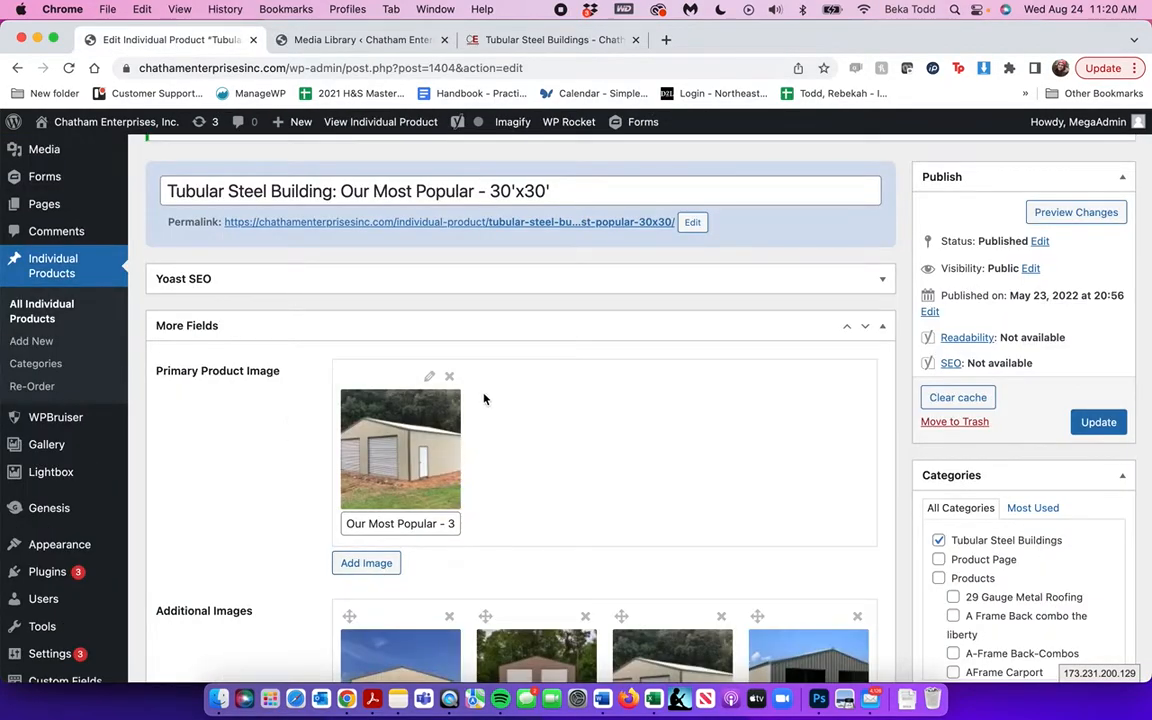
{"action": "triple_click", "coordinate": [447, 521]}
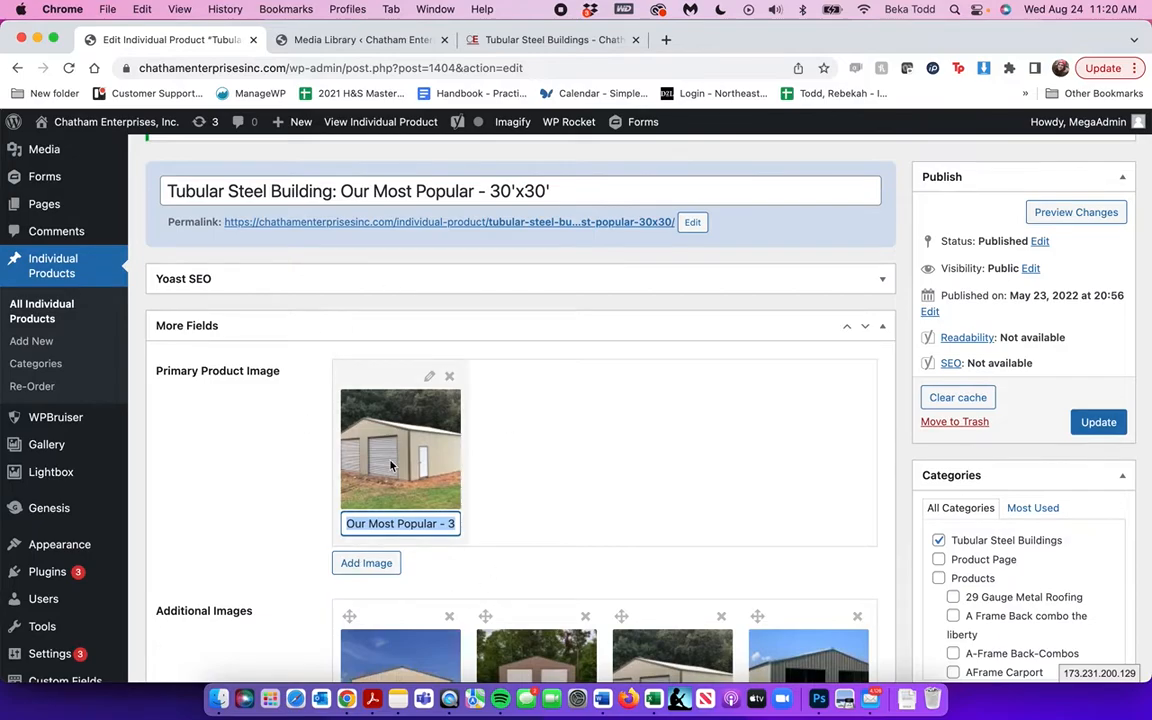
{"action": "scroll", "coordinate": [391, 465], "scroll_direction": "down", "scroll_amount": 5}
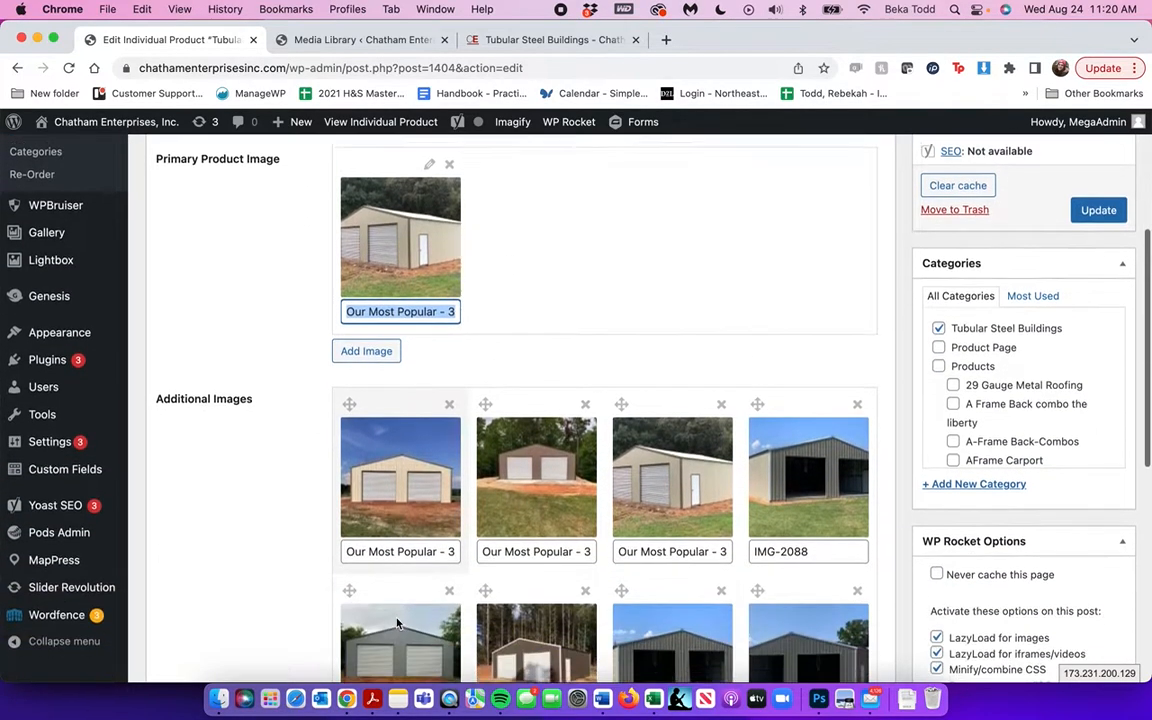
{"action": "scroll", "coordinate": [396, 623], "scroll_direction": "down", "scroll_amount": 3}
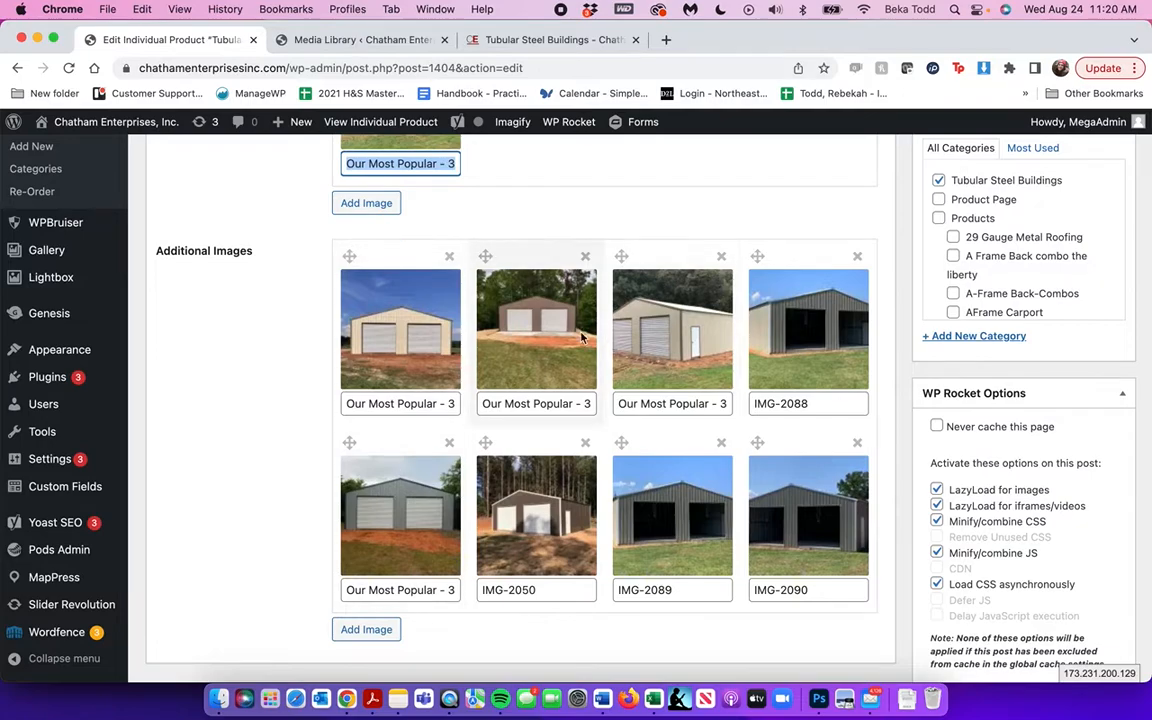
- Reload the live Tubular Steel Buildings page and check the first image and captions in its gallery
{"action": "left_click", "coordinate": [366, 45]}
{"action": "left_click", "coordinate": [516, 45]}
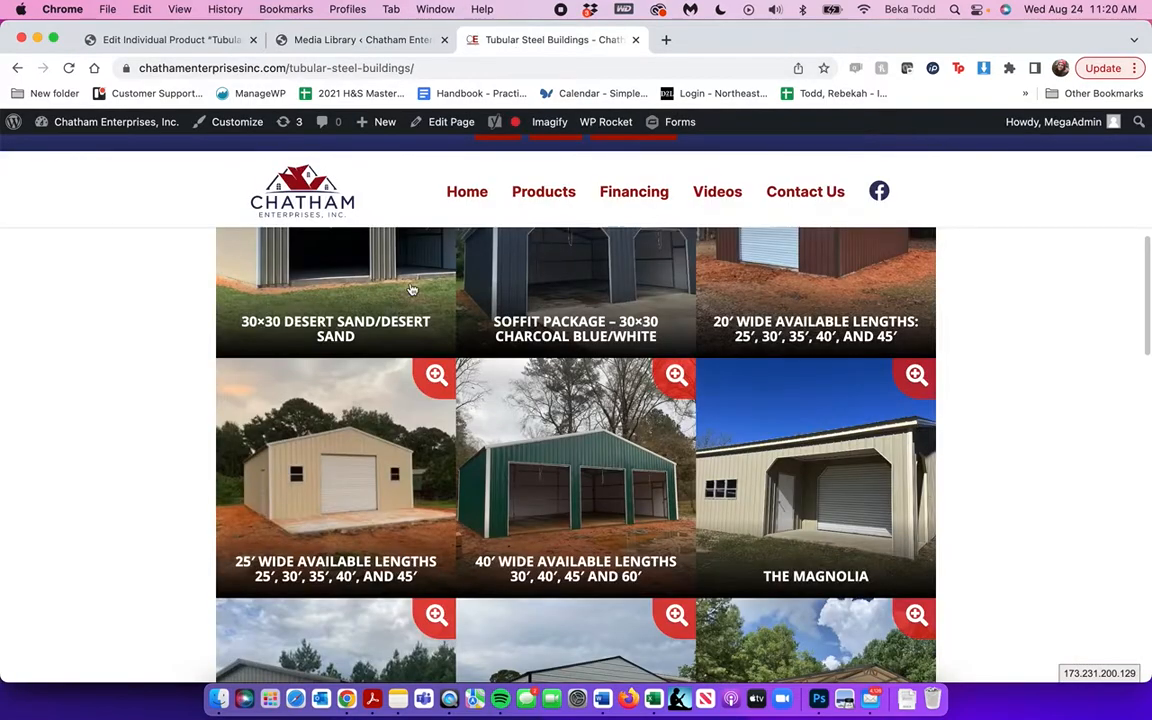
{"action": "left_click", "coordinate": [68, 67]}
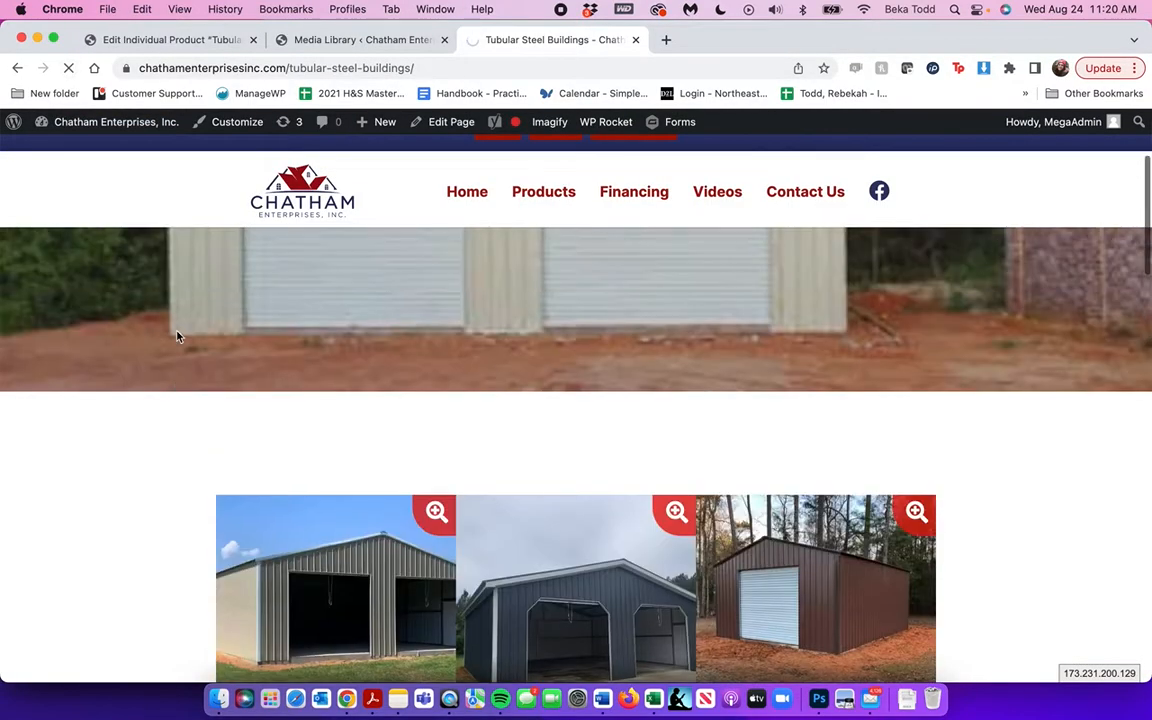
{"action": "scroll", "coordinate": [384, 552], "scroll_direction": "down", "scroll_amount": 5}
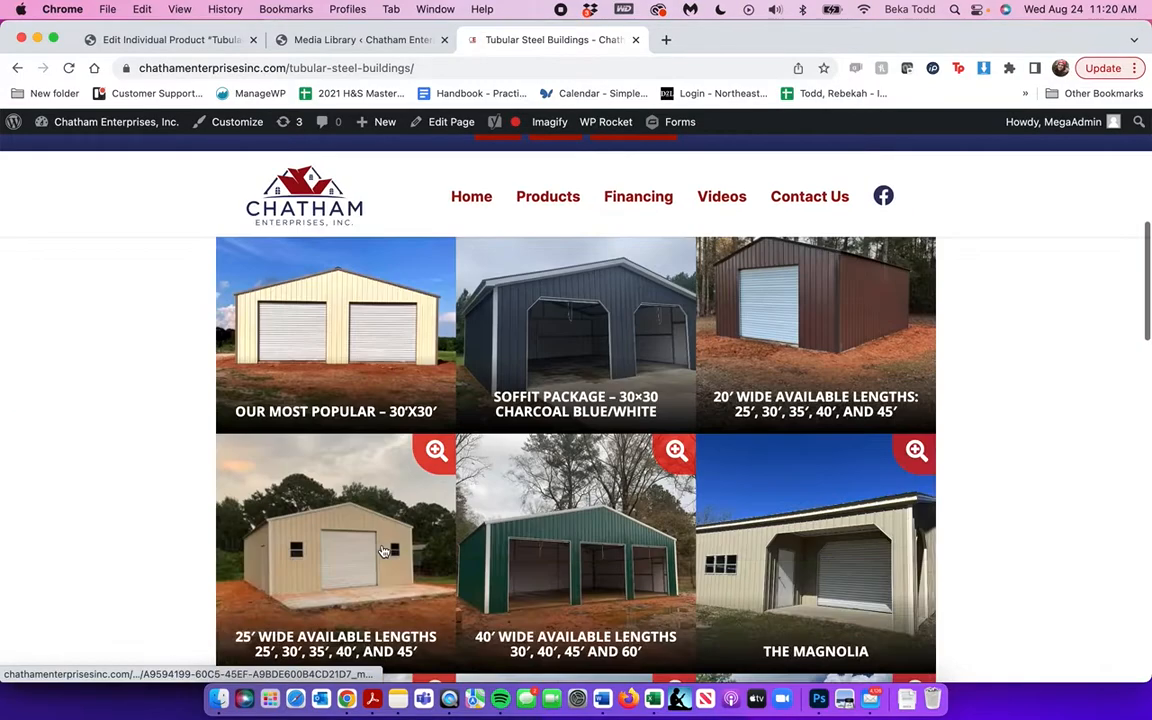
{"action": "scroll", "coordinate": [327, 344], "scroll_direction": "down", "scroll_amount": 3}
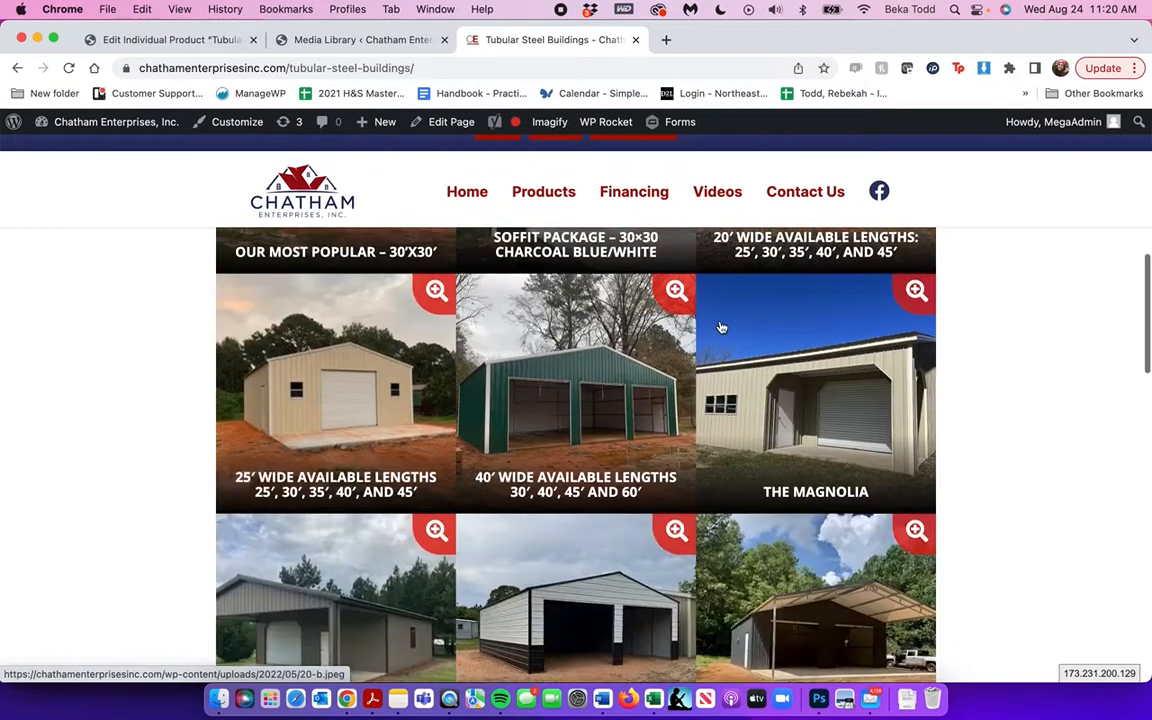
{"action": "scroll", "coordinate": [327, 344], "scroll_direction": "down", "scroll_amount": 2}
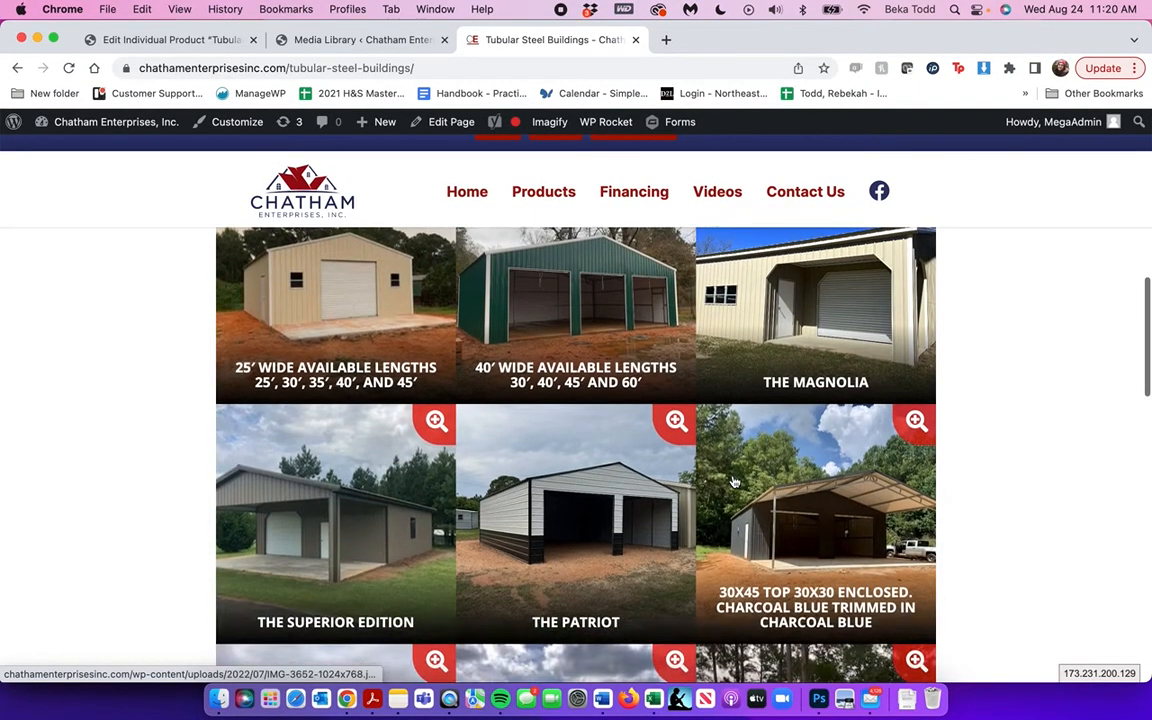
- On the product's edit page, view the upload and Media Library options for attaching an additional image, and close them
{"action": "left_click", "coordinate": [321, 43]}
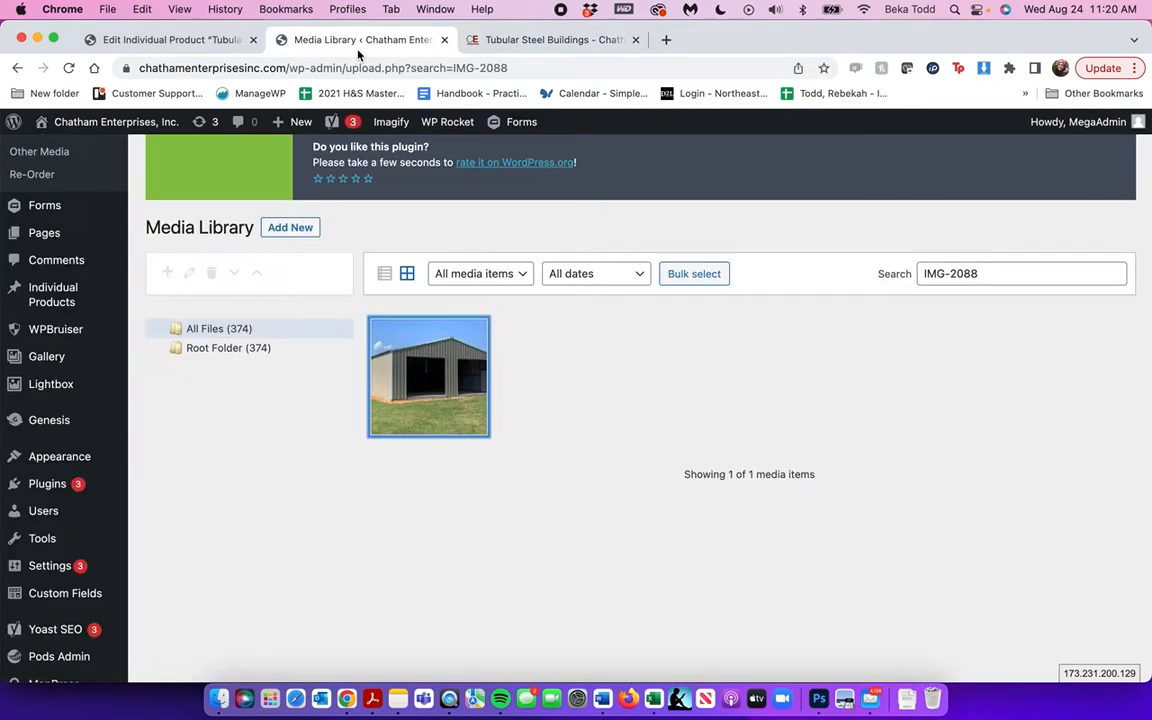
{"action": "left_click", "coordinate": [160, 42]}
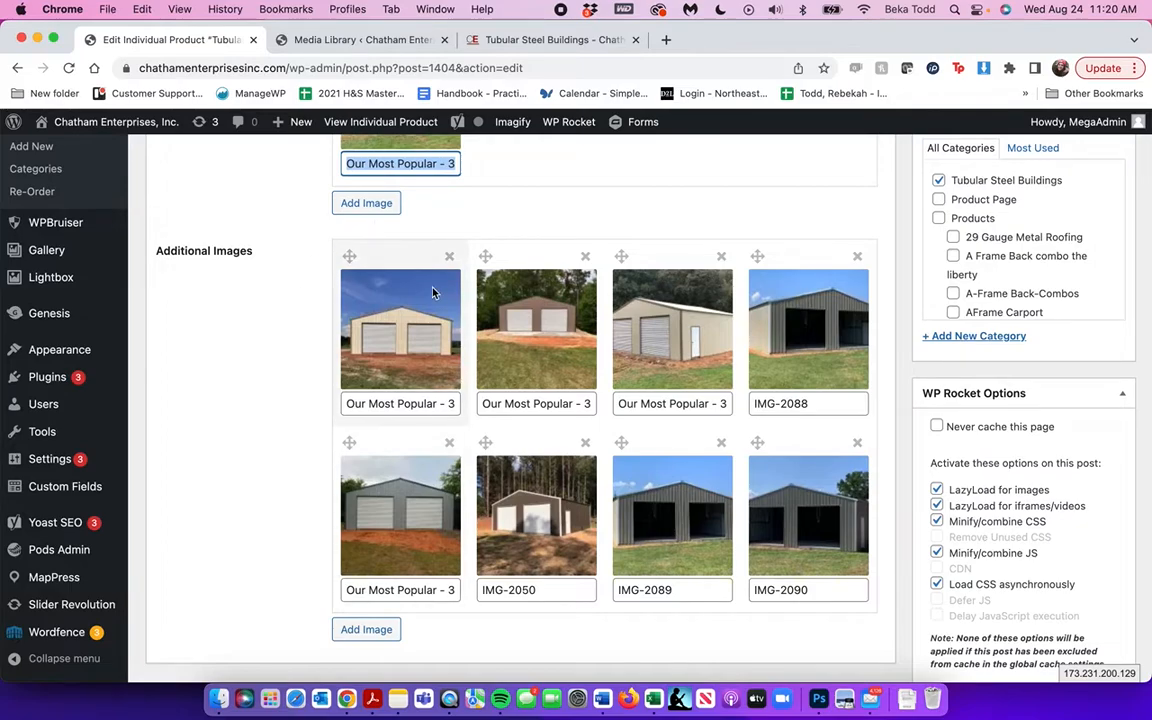
{"action": "left_click", "coordinate": [392, 628]}
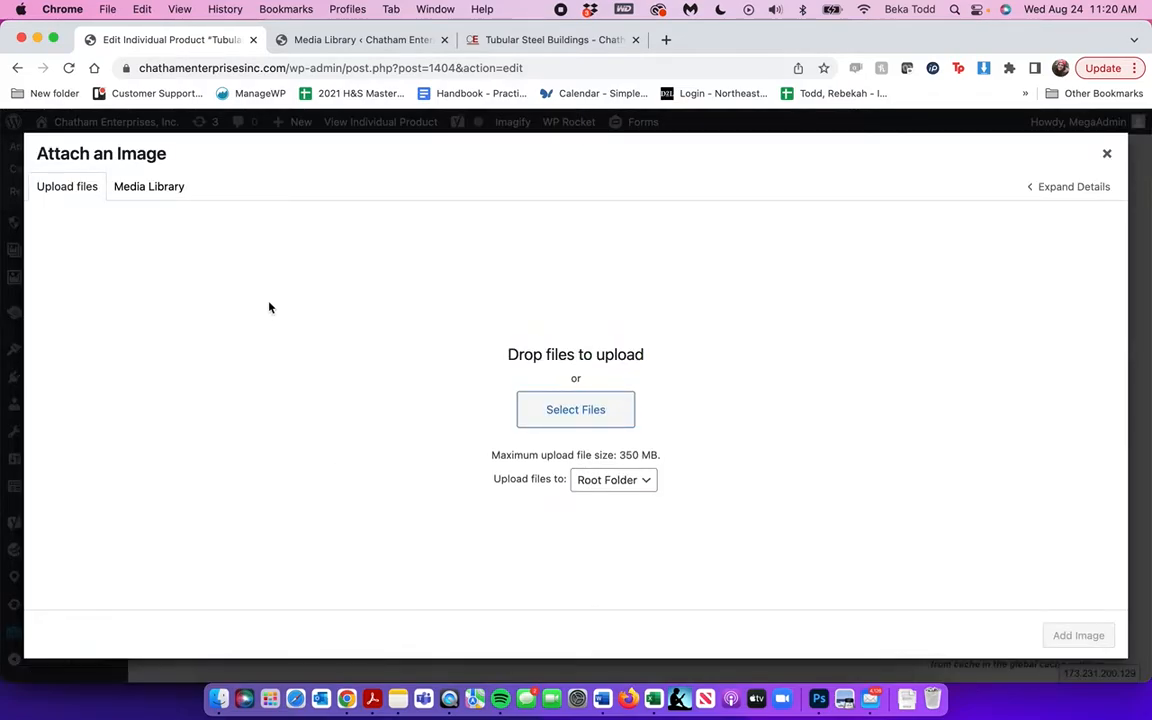
{"action": "left_click", "coordinate": [150, 189]}
{"action": "left_click", "coordinate": [64, 196]}
{"action": "left_click", "coordinate": [1106, 153]}
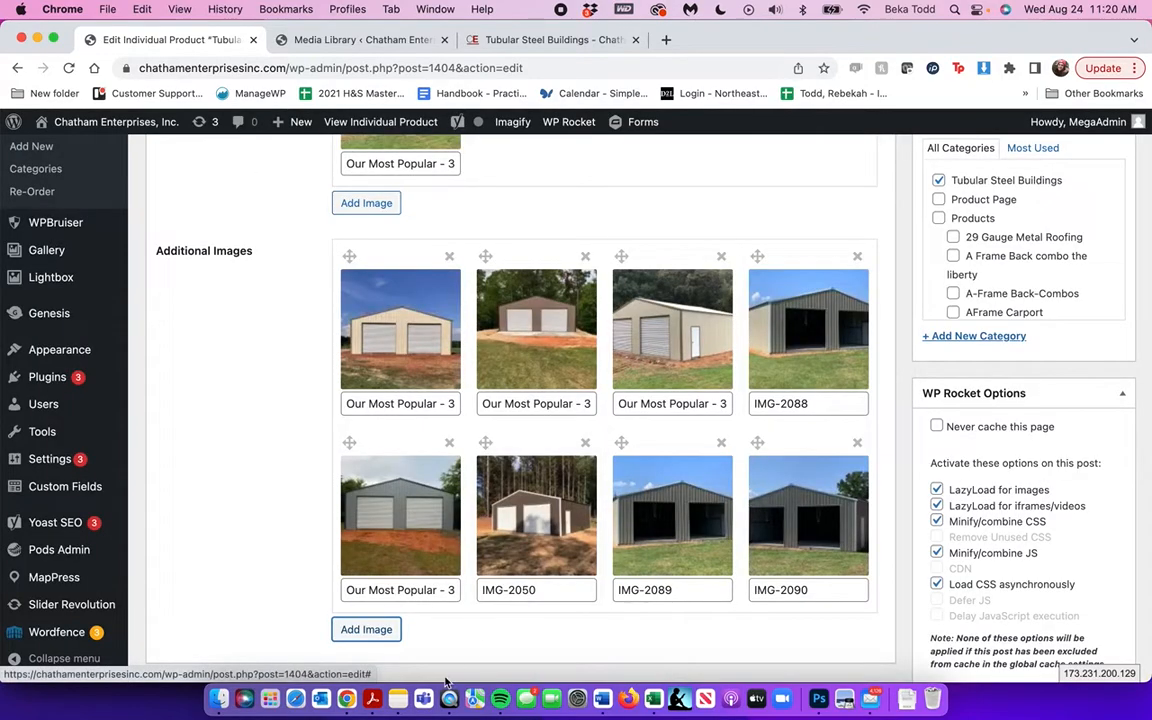
- Add IMG-2409 from the Media Library to the product's Additional Images
{"action": "left_click", "coordinate": [366, 629]}
{"action": "left_click", "coordinate": [146, 190]}
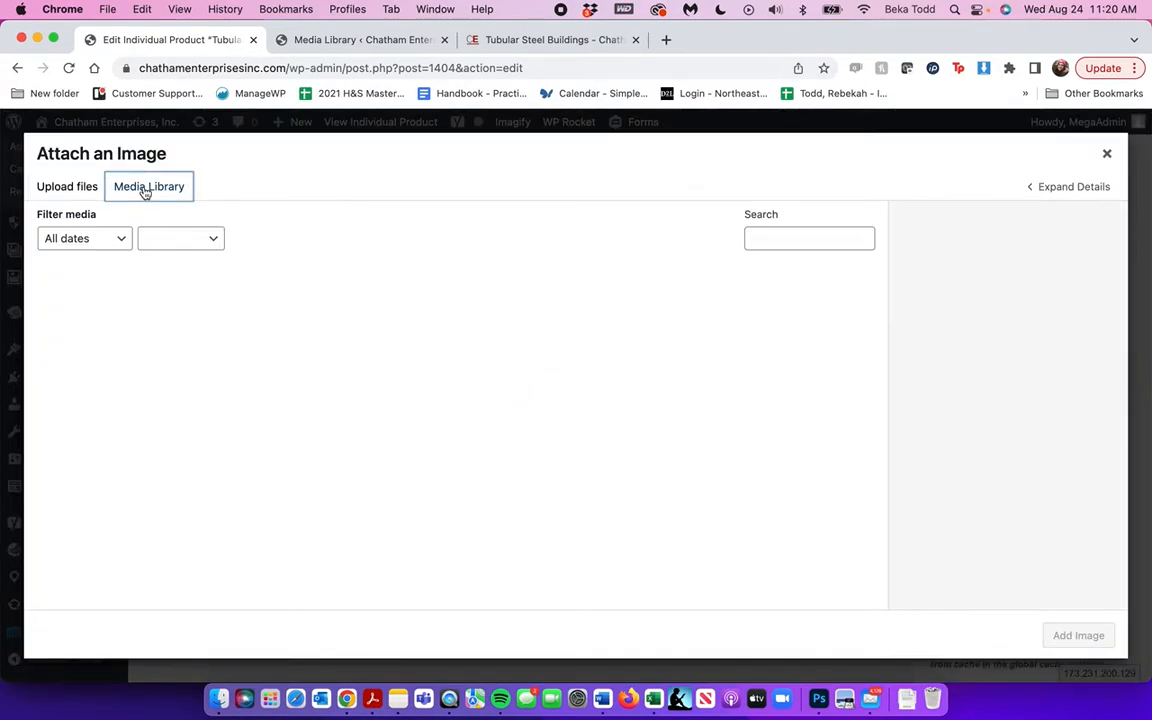
{"action": "left_click", "coordinate": [75, 196]}
{"action": "left_click", "coordinate": [149, 188]}
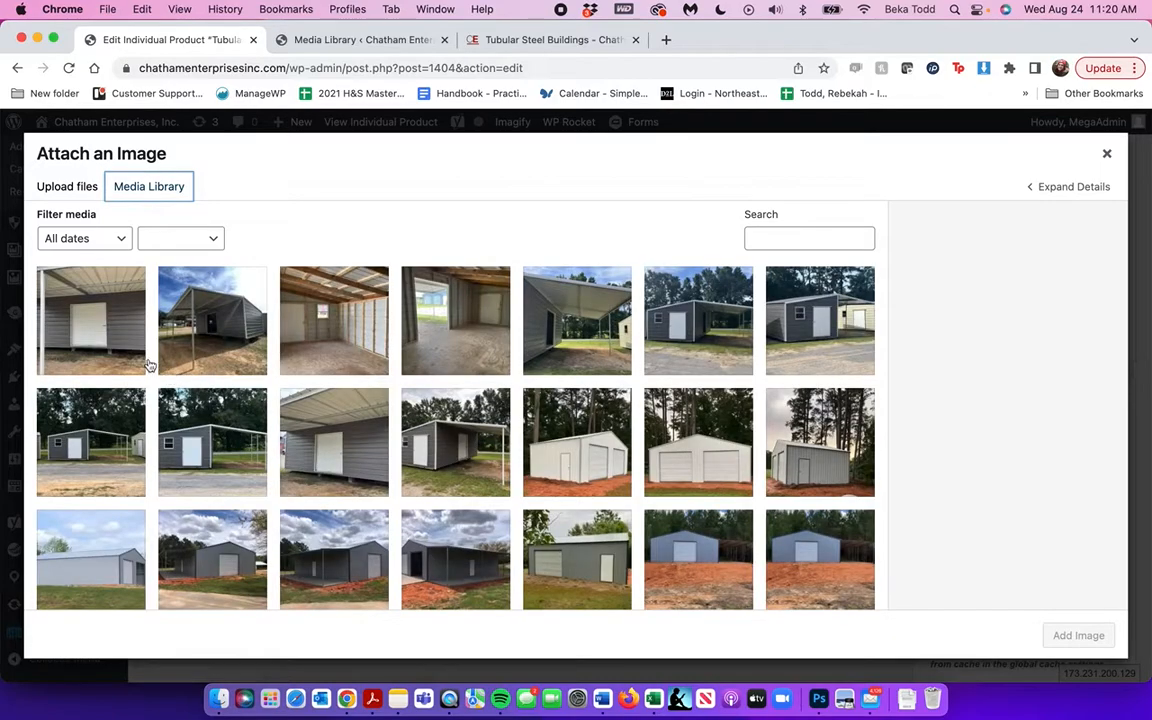
{"action": "left_click", "coordinate": [109, 341]}
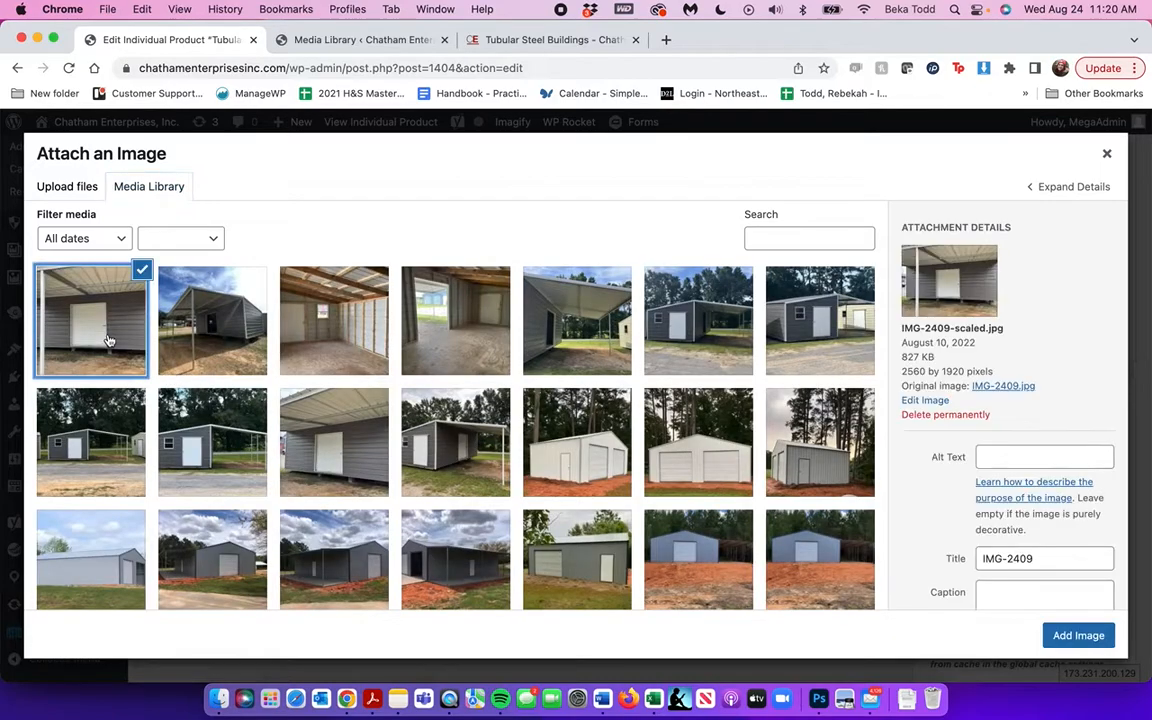
{"action": "left_click", "coordinate": [1072, 635]}
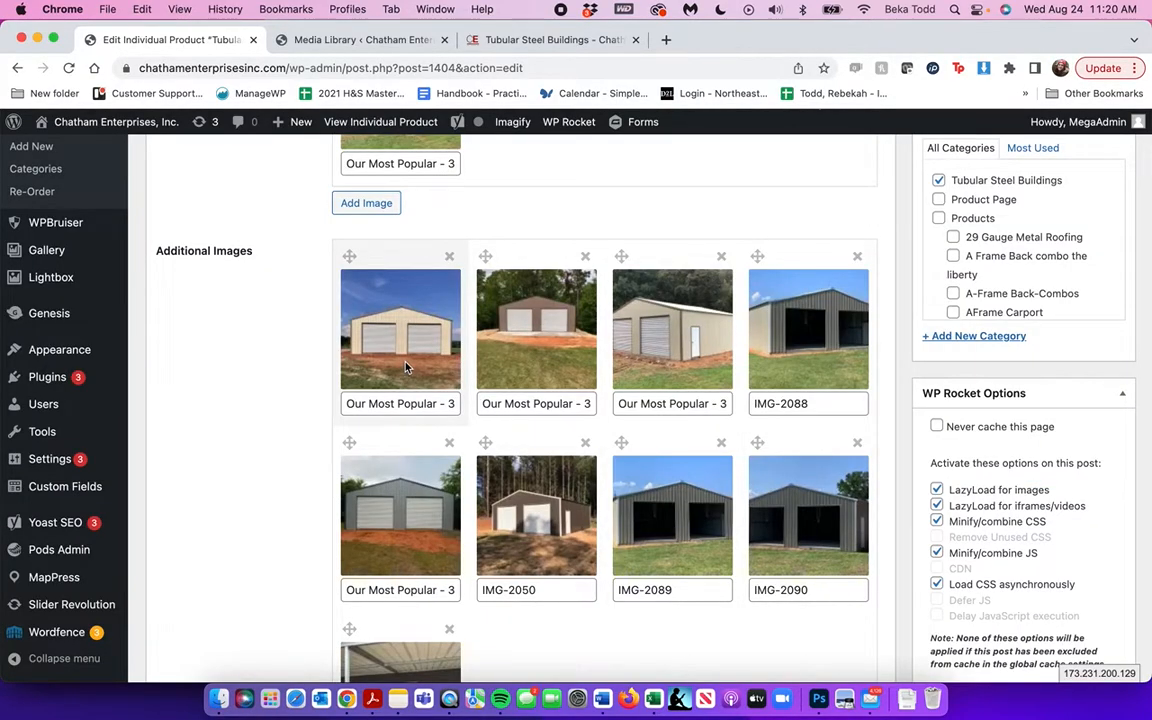
- Check the start of the live Tubular Steel Buildings gallery, including the Our Most Popular image and its caption
{"action": "left_click", "coordinate": [508, 46]}
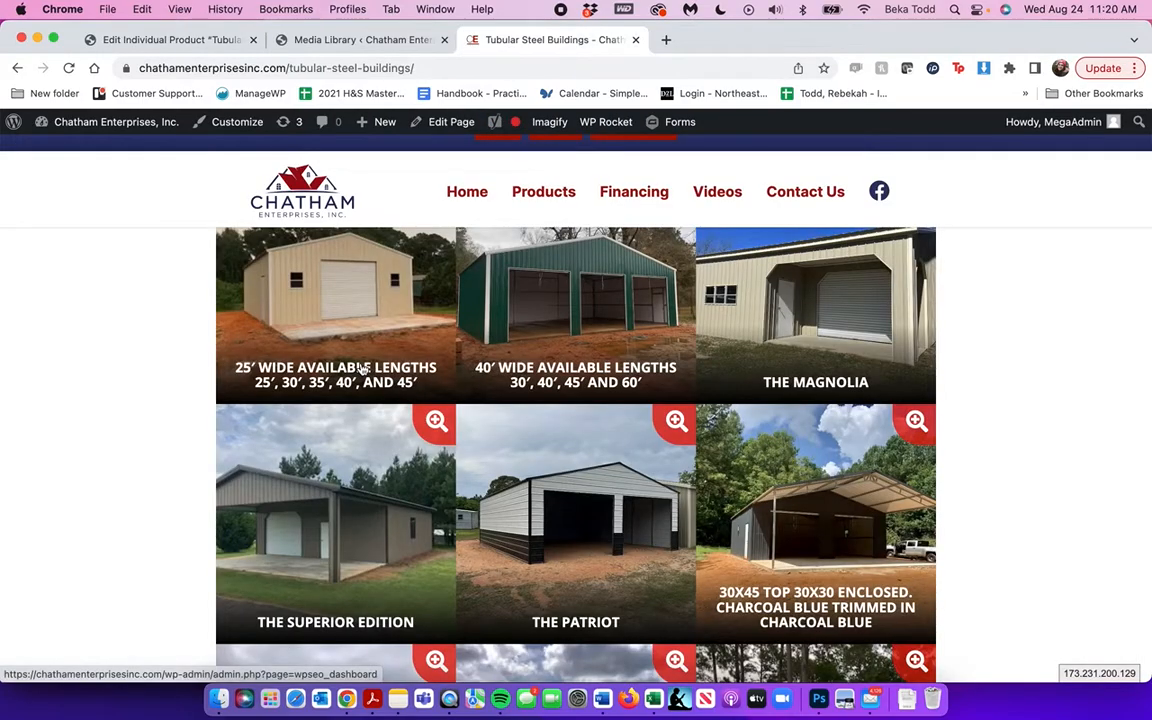
{"action": "scroll", "coordinate": [360, 368], "scroll_direction": "up", "scroll_amount": 10}
{"action": "scroll", "coordinate": [361, 368], "scroll_direction": "down", "scroll_amount": 5}
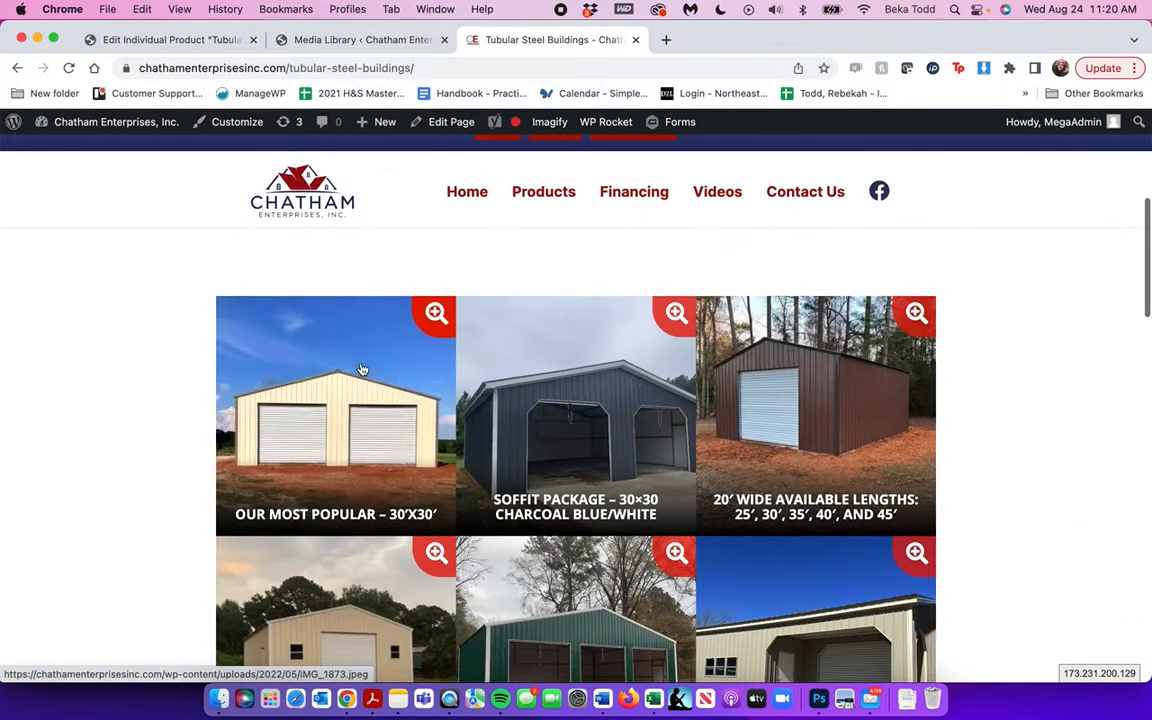
- Take the IMG-2409 title from the product's Additional Images and search the Media Library for it
{"action": "left_click", "coordinate": [170, 40]}
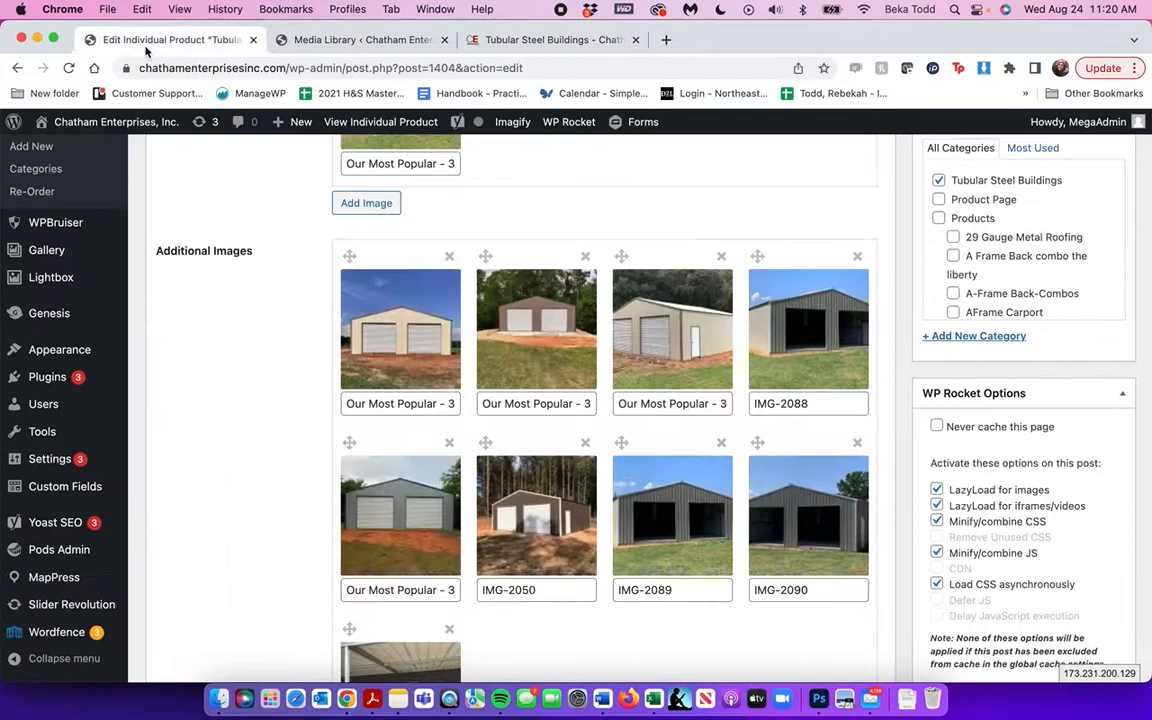
{"action": "scroll", "coordinate": [427, 582], "scroll_direction": "down", "scroll_amount": 2}
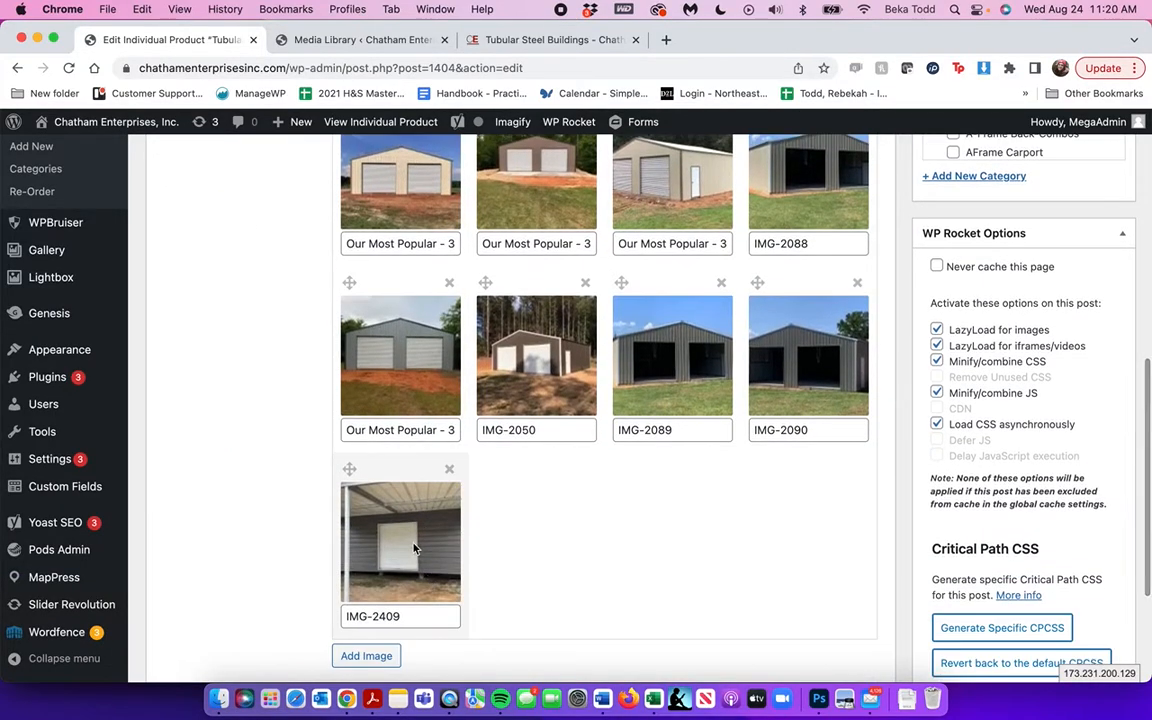
{"action": "left_click", "coordinate": [398, 616]}
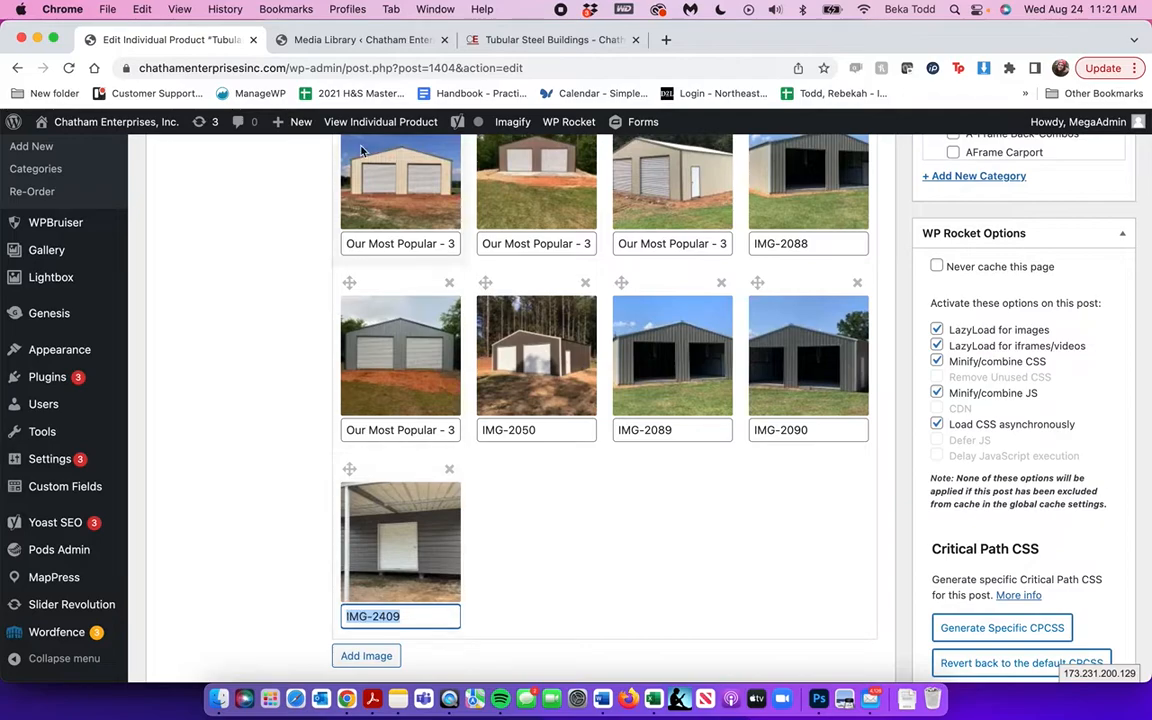
{"action": "left_click", "coordinate": [370, 44]}
{"action": "triple_click", "coordinate": [937, 266]}
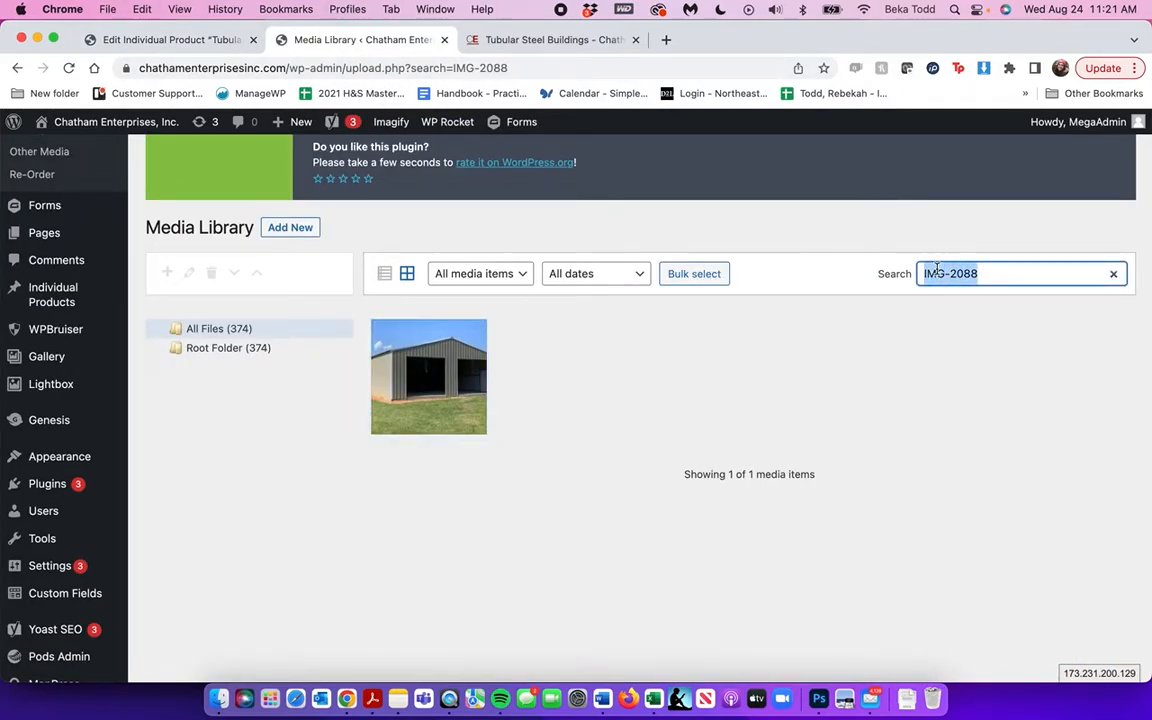
{"action": "type", "text": "IMG-2409"}
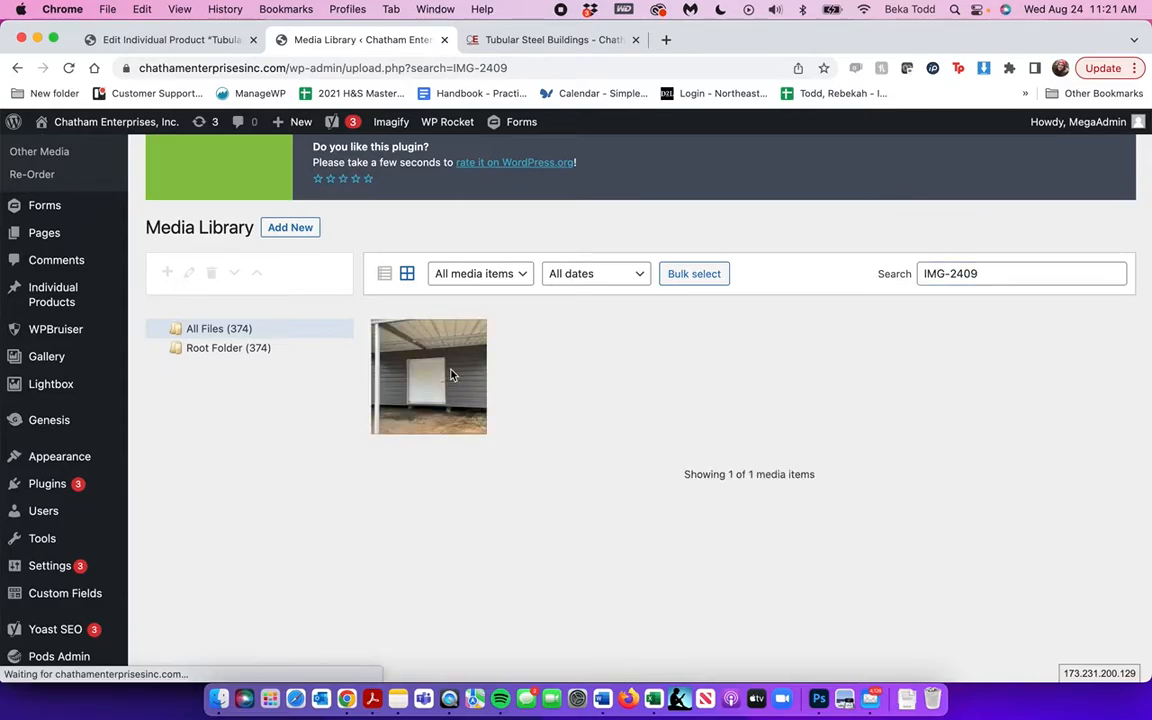
- Open the attachment details of IMG-2409, enter the caption "Our most popular 30x" and close them
{"action": "left_click", "coordinate": [451, 376]}
{"action": "left_click", "coordinate": [944, 444]}
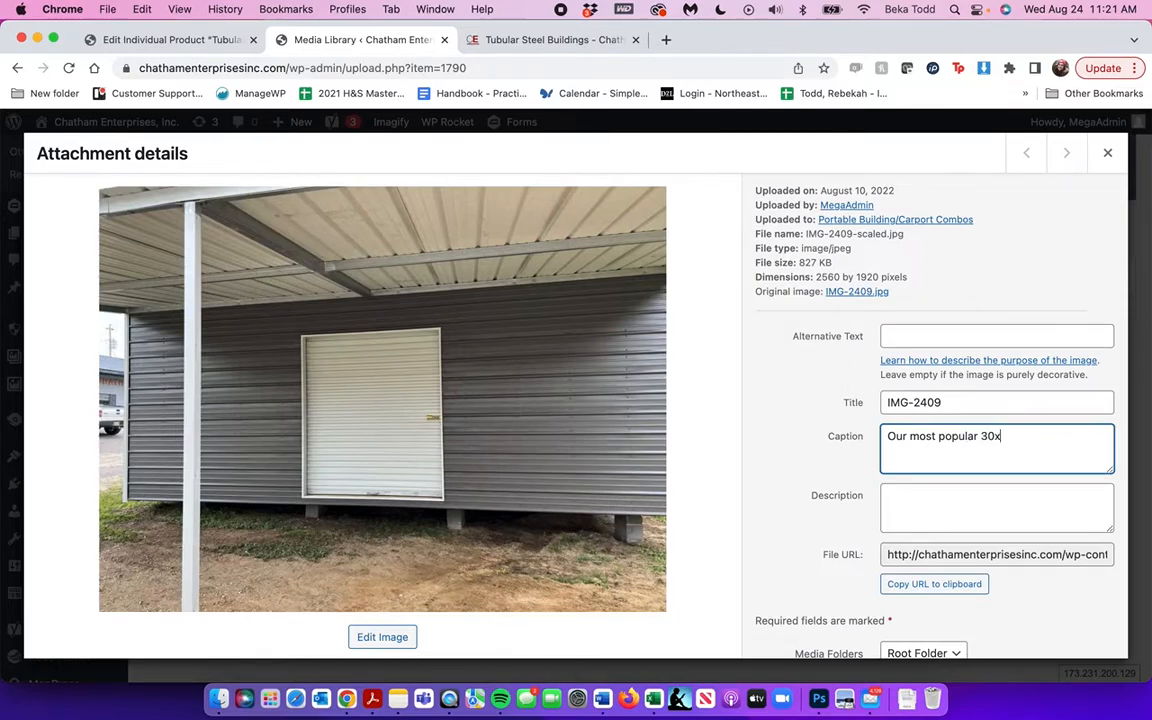
{"action": "left_click", "coordinate": [1107, 152]}
- Back on the product's edit page, move IMG-2409 to the first position of the Additional Images
{"action": "left_click", "coordinate": [226, 36]}
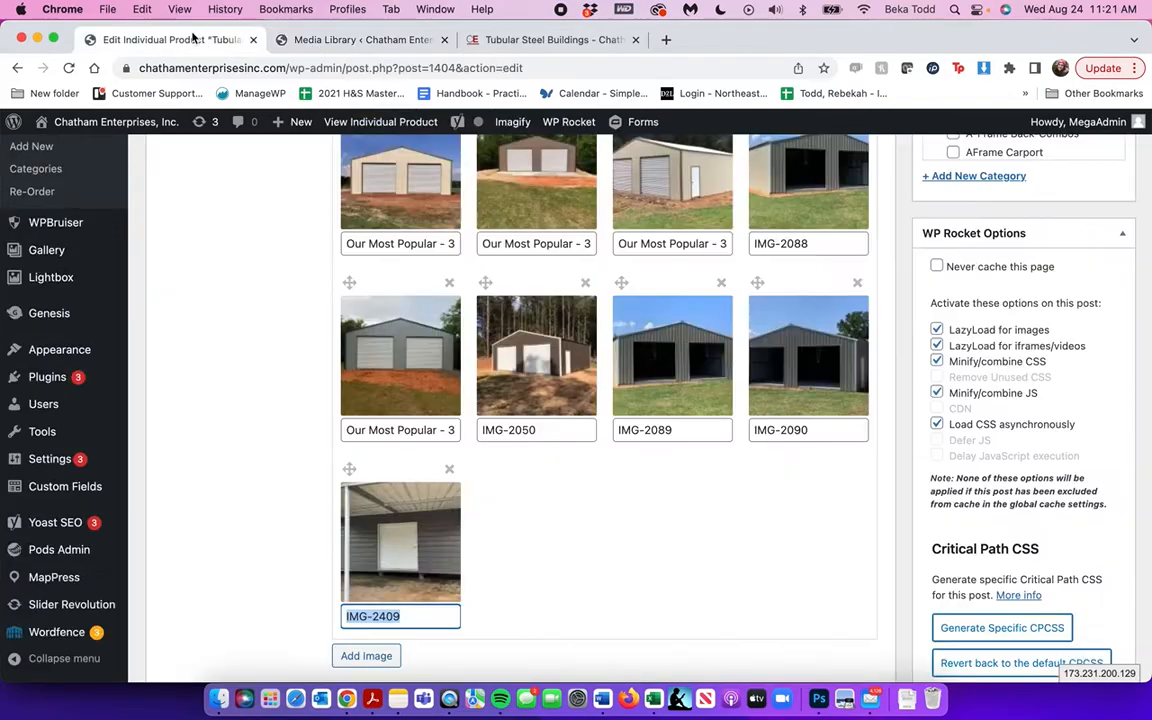
{"action": "scroll", "coordinate": [389, 539], "scroll_direction": "up", "scroll_amount": 1}
{"action": "left_click_drag", "start_coordinate": [358, 527], "coordinate": [346, 197]}
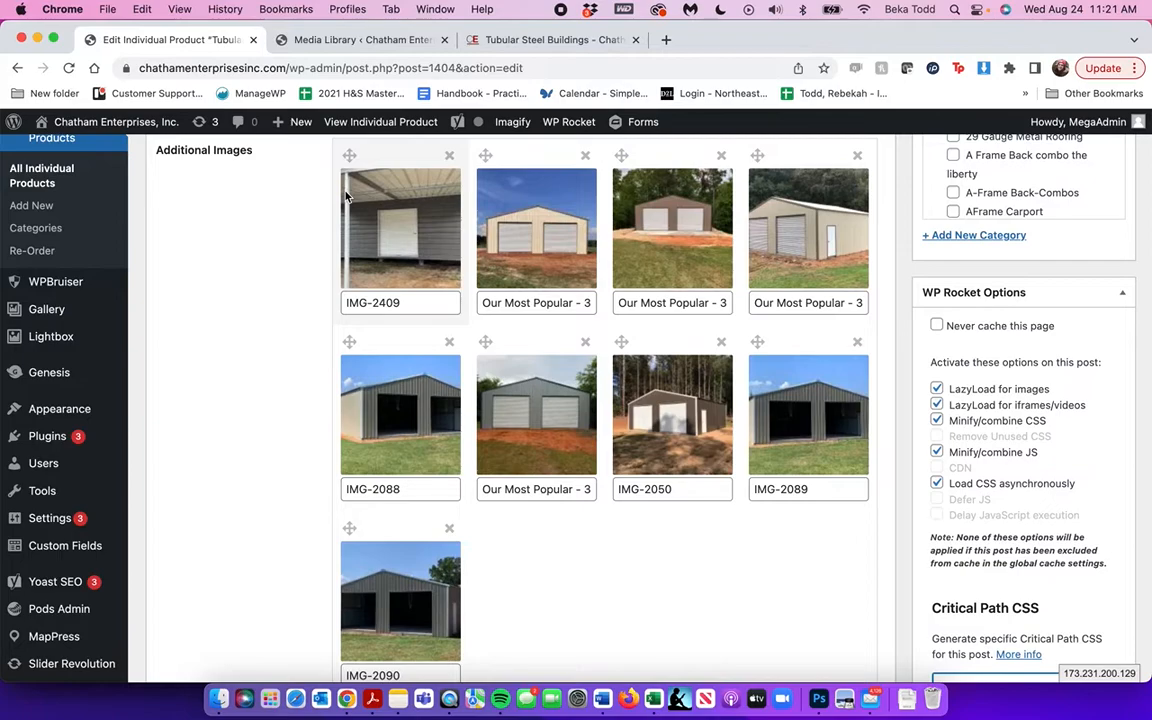
{"action": "scroll", "coordinate": [347, 190], "scroll_direction": "up", "scroll_amount": 6}
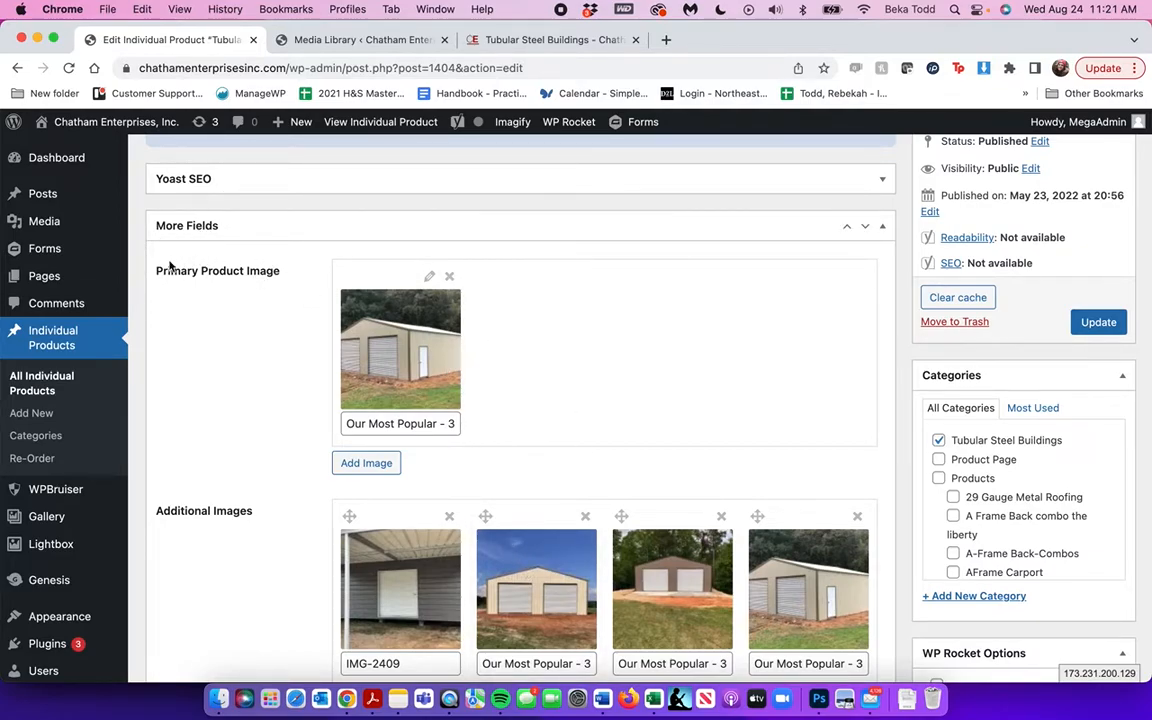
{"action": "scroll", "coordinate": [240, 390], "scroll_direction": "down", "scroll_amount": 3}
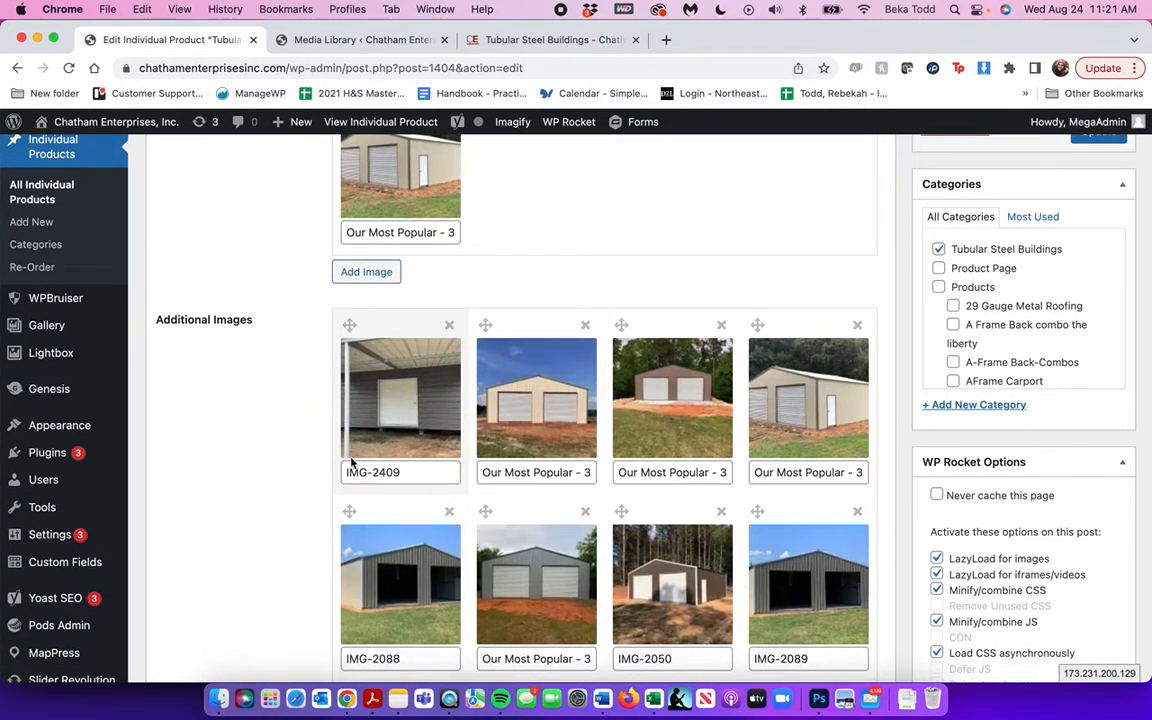
{"action": "scroll", "coordinate": [421, 438], "scroll_direction": "down", "scroll_amount": 2}
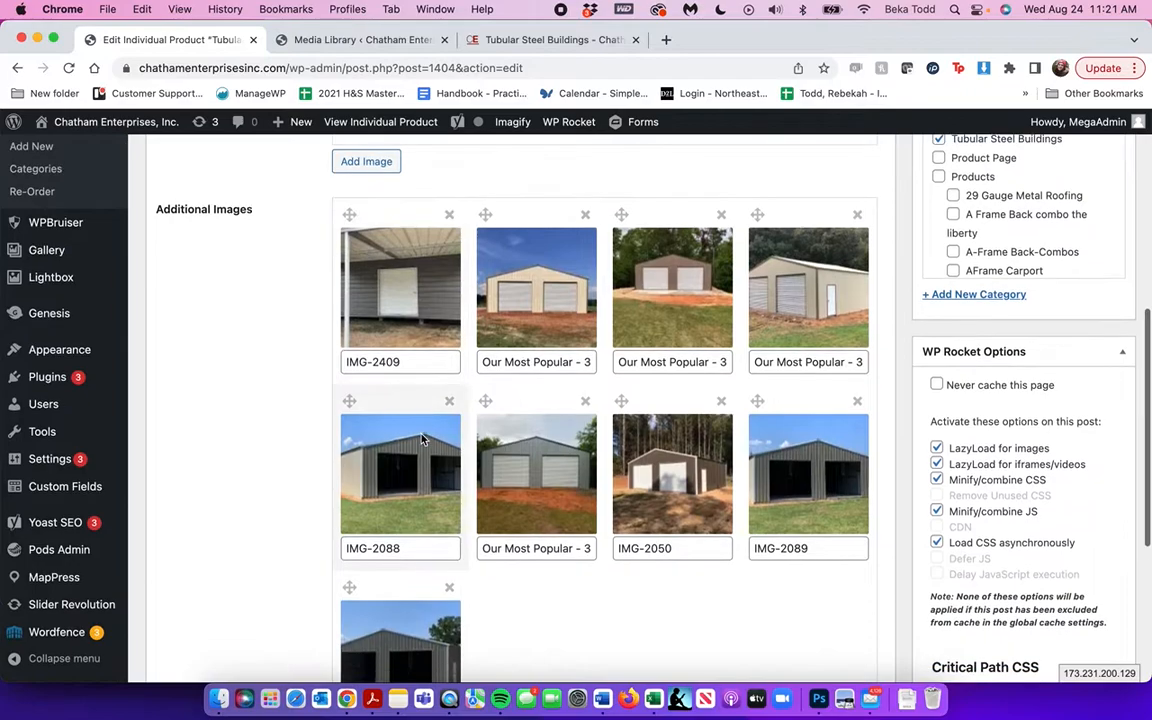
- Remove IMG-2409 from the product's Additional Images and update the product
{"action": "left_click", "coordinate": [521, 42]}
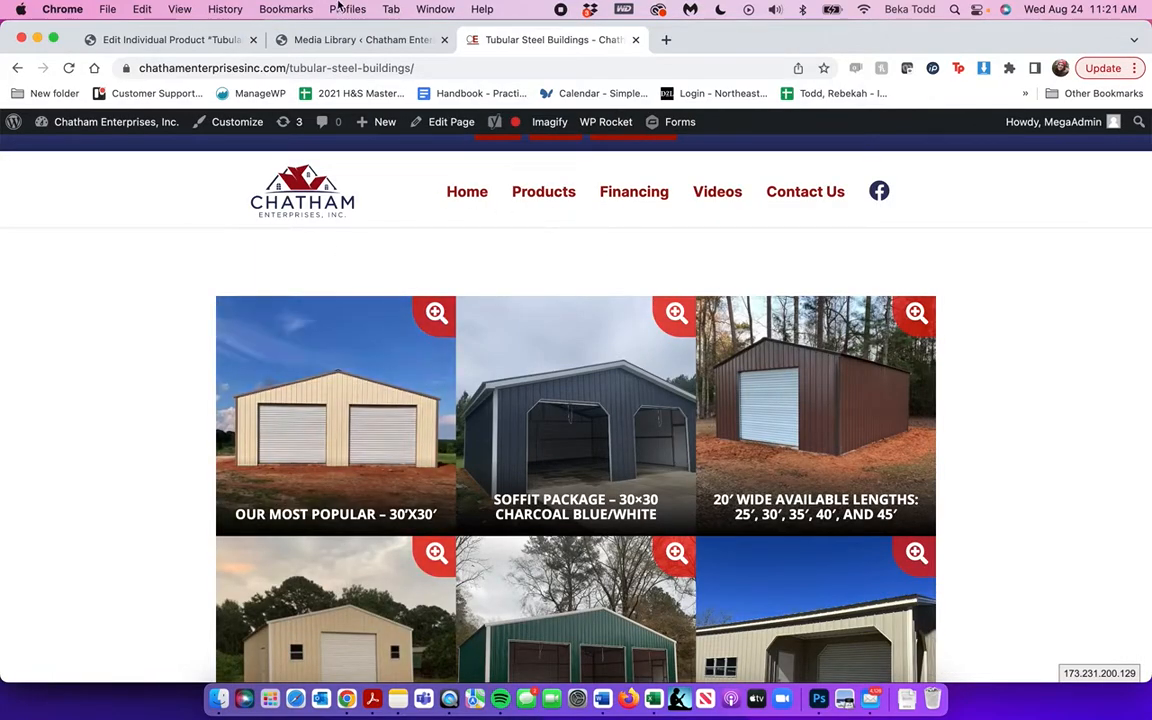
{"action": "left_click", "coordinate": [280, 40]}
{"action": "left_click", "coordinate": [183, 41]}
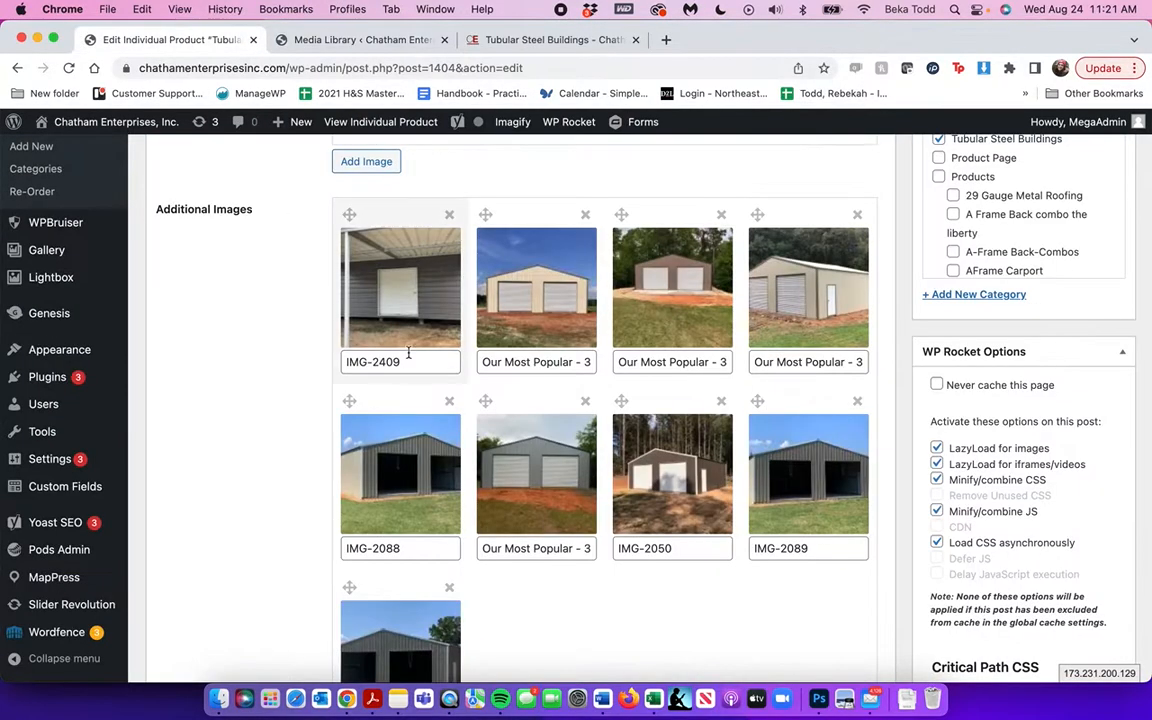
{"action": "left_click", "coordinate": [449, 215]}
{"action": "scroll", "coordinate": [824, 297], "scroll_direction": "up", "scroll_amount": 5}
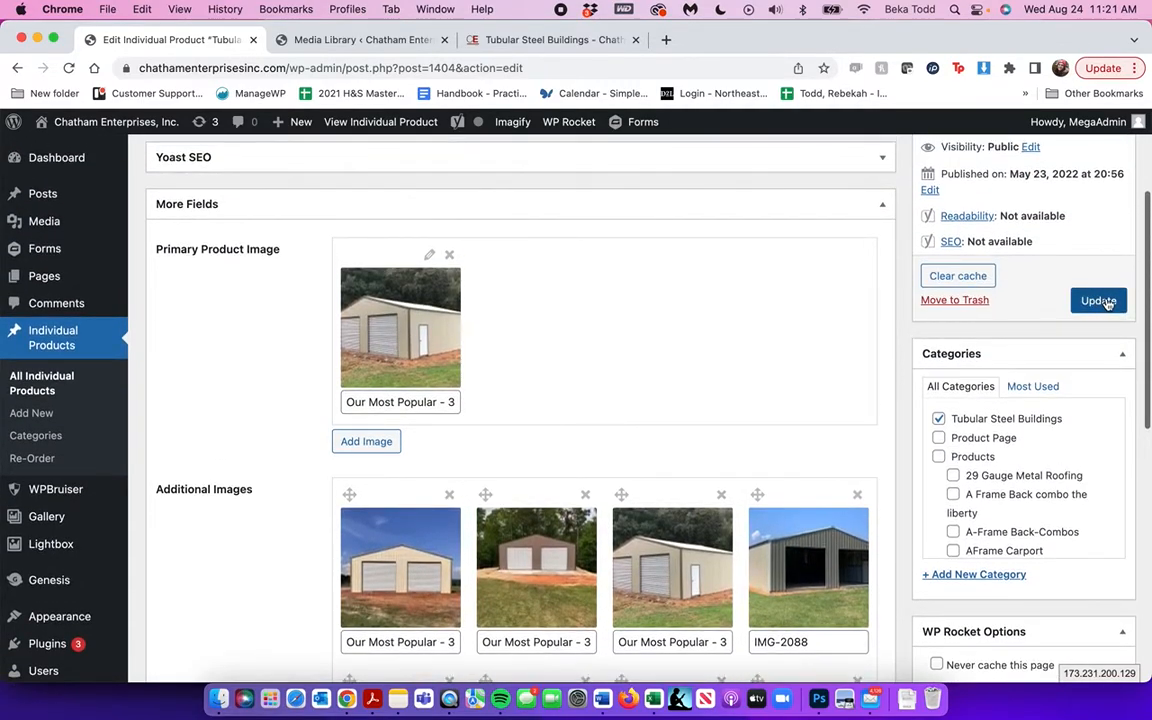
{"action": "left_click", "coordinate": [1098, 301]}
{"action": "scroll", "coordinate": [656, 406], "scroll_direction": "down", "scroll_amount": 5}
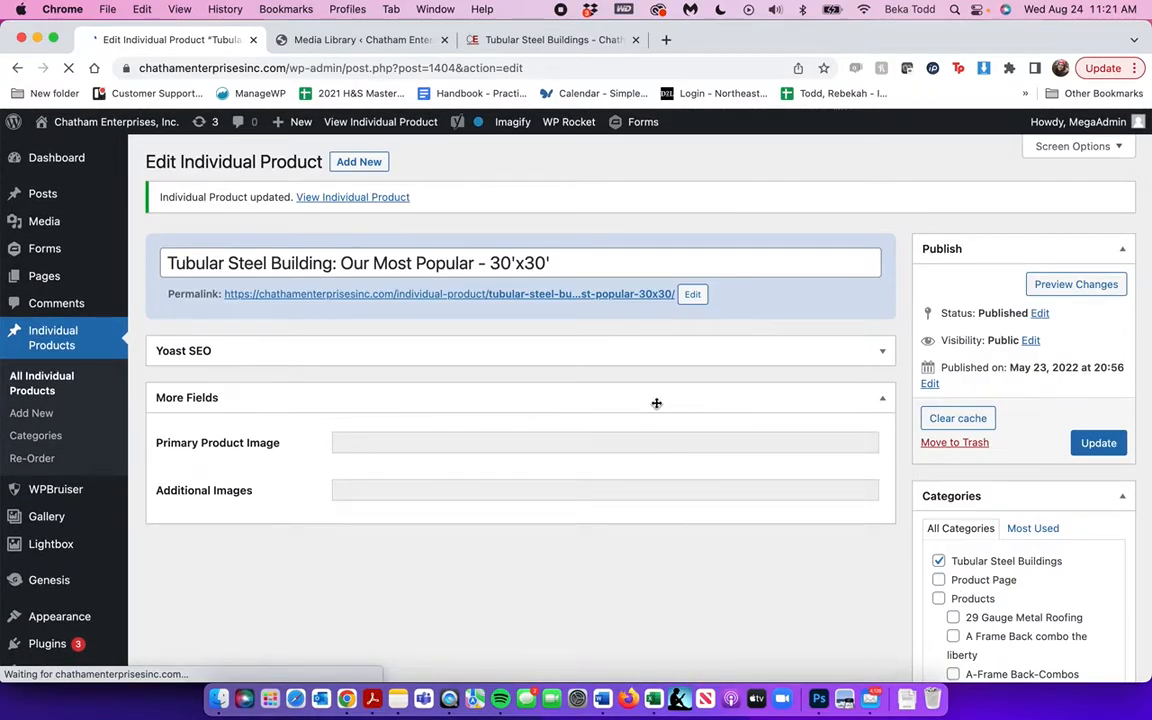
{"action": "scroll", "coordinate": [656, 404], "scroll_direction": "down", "scroll_amount": 7}
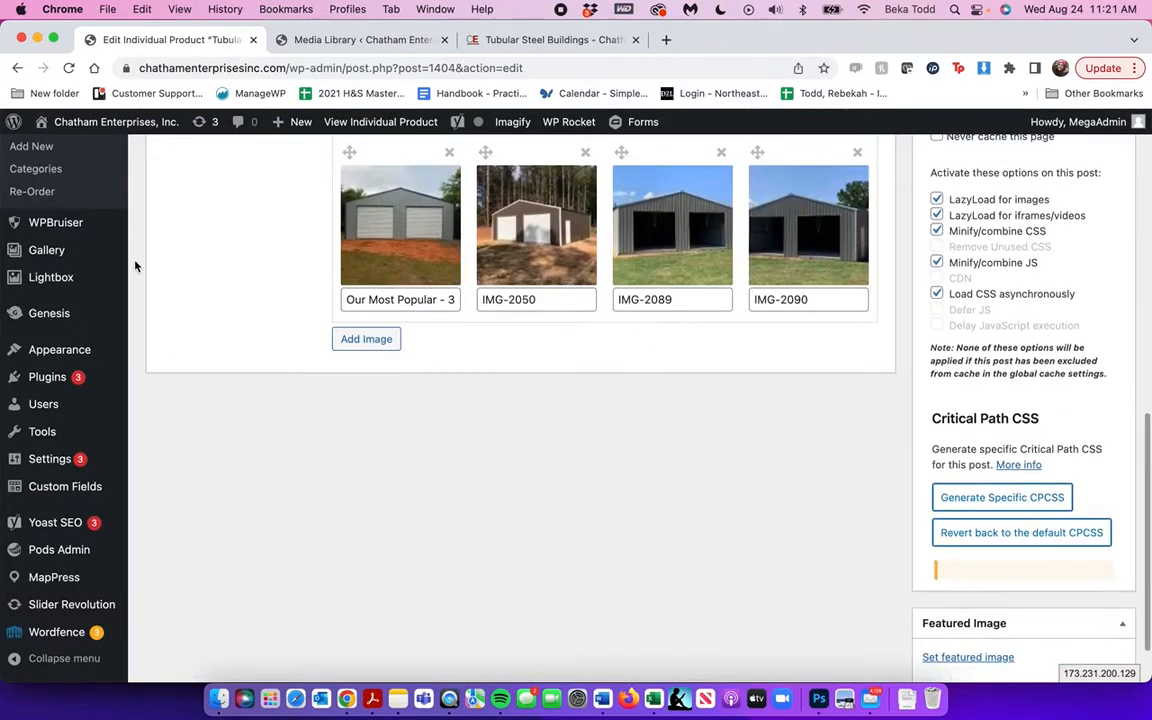
{"action": "scroll", "coordinate": [133, 265], "scroll_direction": "up", "scroll_amount": 3}
- Open the "30X45 WITH 15X45 LEAN-TO" product, view the Media Library options for attaching an additional image, and close them
{"action": "left_click", "coordinate": [48, 381]}
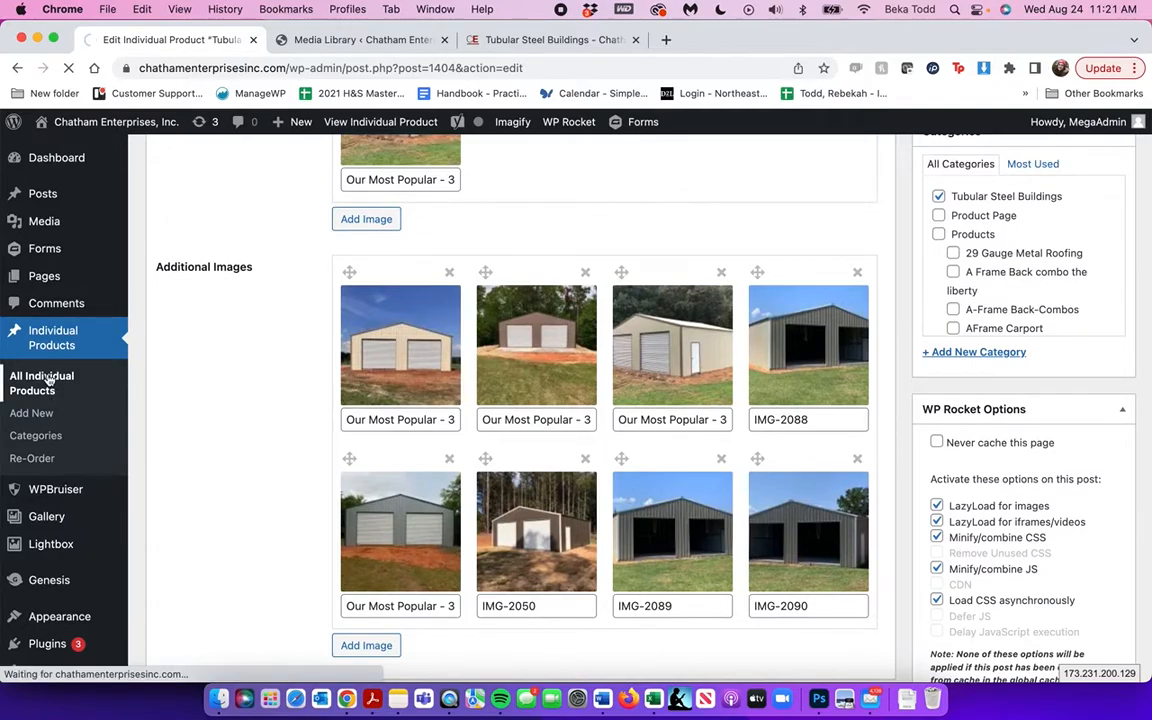
{"action": "scroll", "coordinate": [347, 503], "scroll_direction": "down", "scroll_amount": 5}
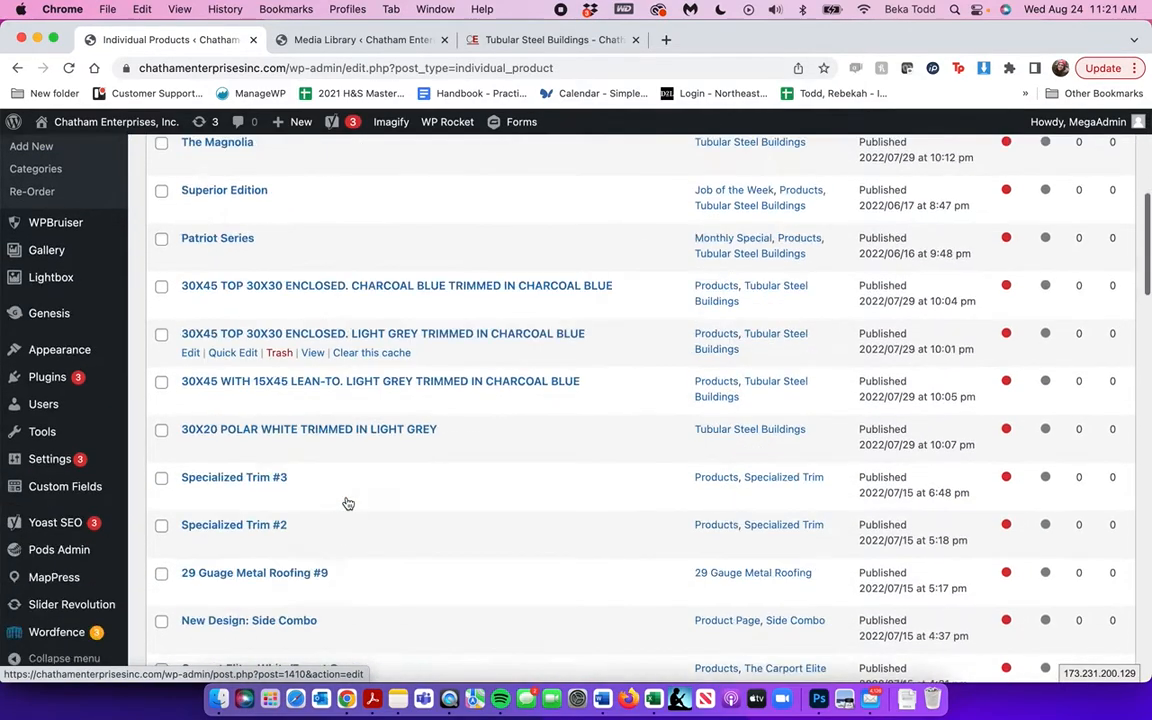
{"action": "left_click", "coordinate": [336, 386]}
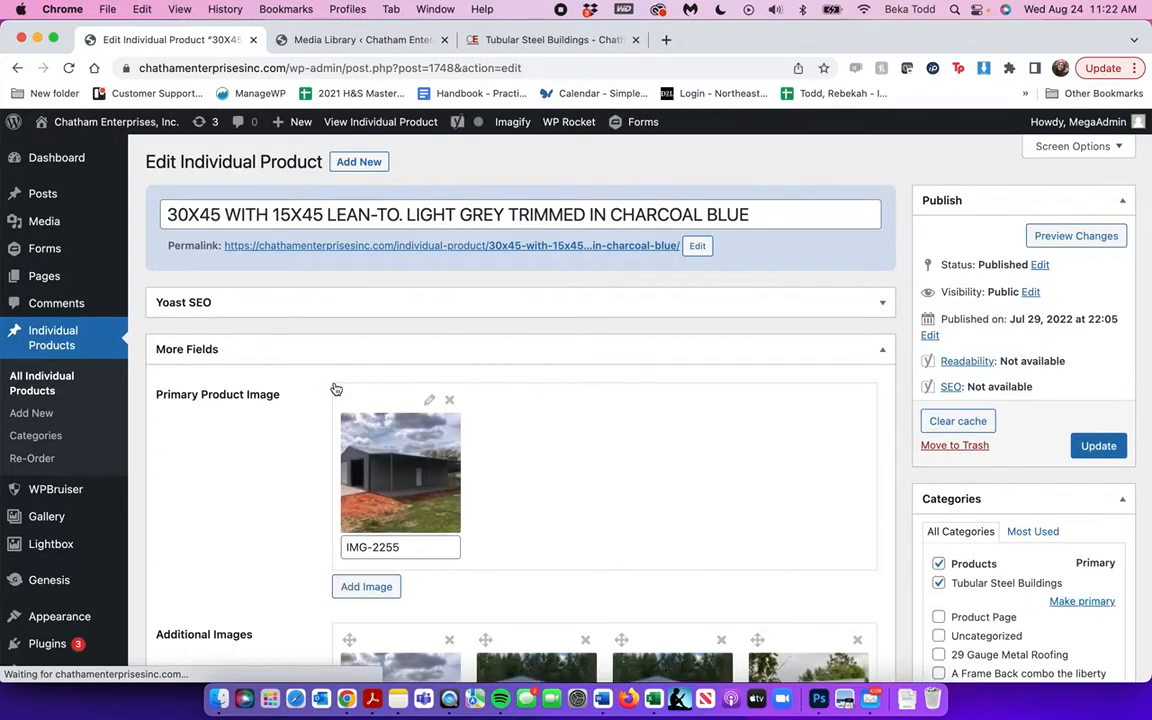
{"action": "scroll", "coordinate": [336, 388], "scroll_direction": "down", "scroll_amount": 6}
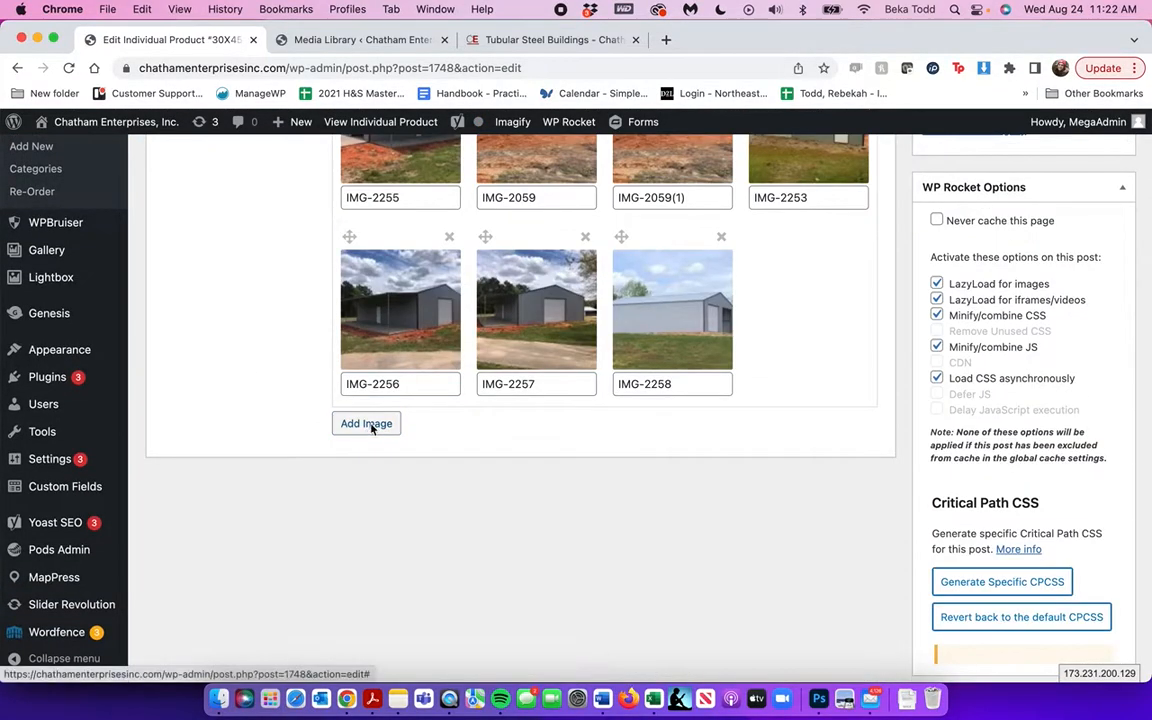
{"action": "left_click", "coordinate": [366, 424]}
{"action": "left_click", "coordinate": [151, 188]}
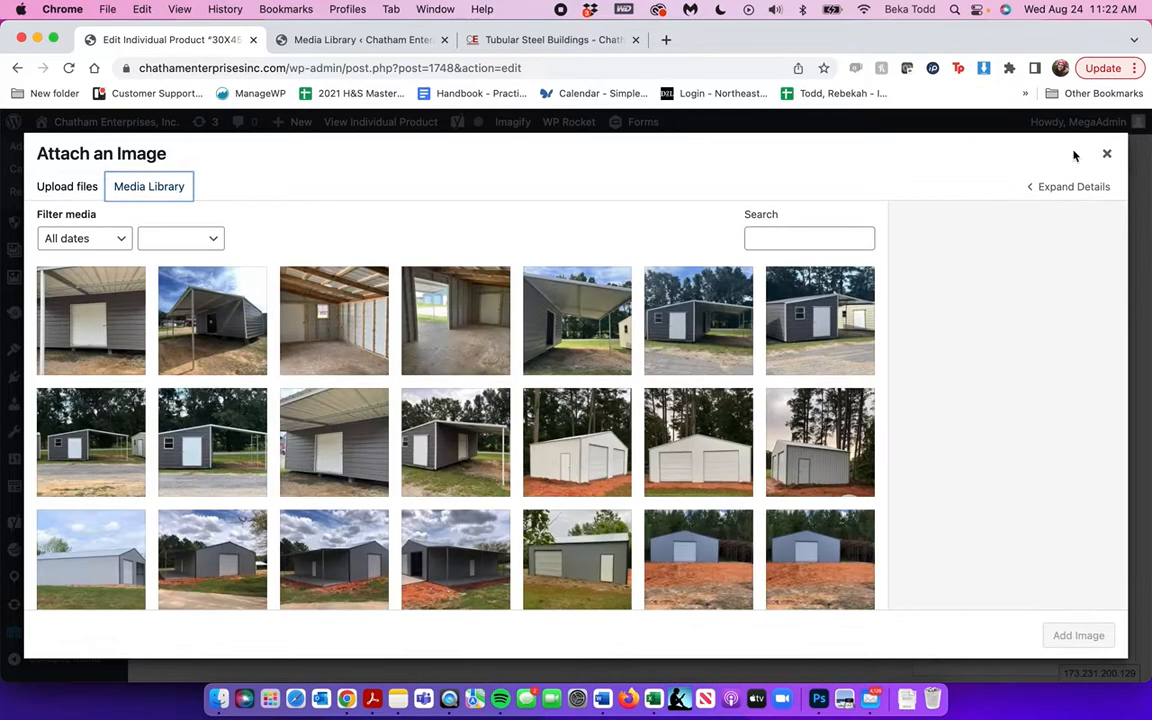
{"action": "left_click", "coordinate": [1108, 154]}
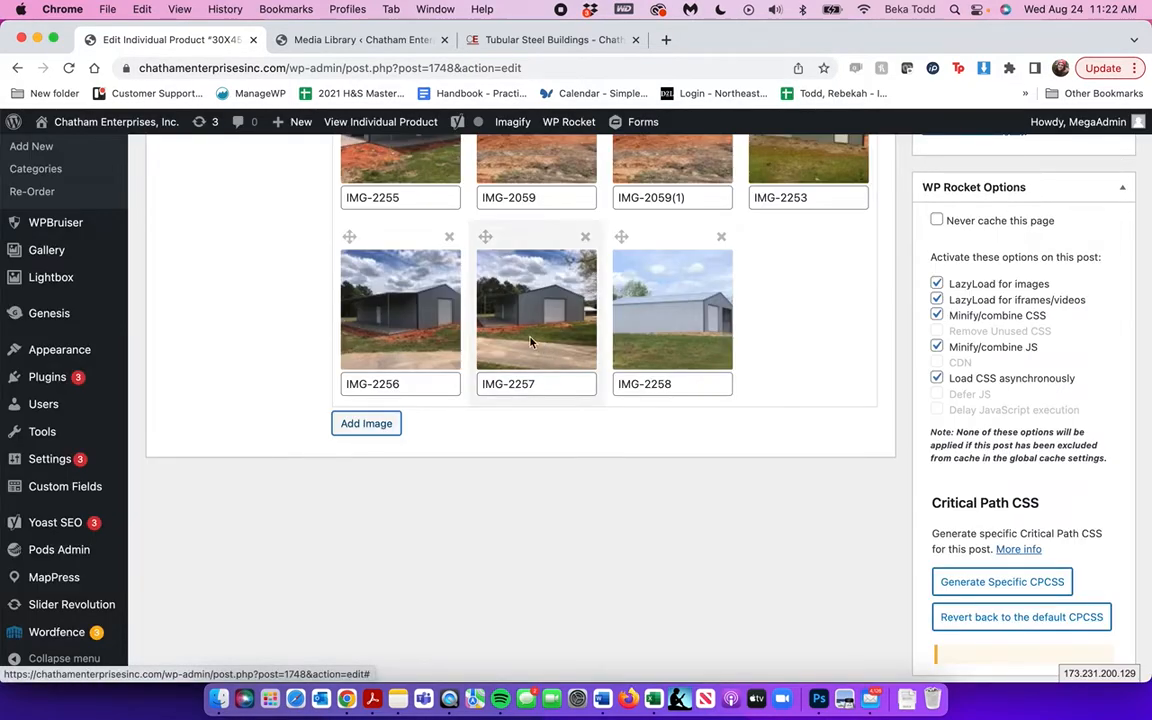
- Select the title of the first additional image, IMG-2255, and clear the previous search in the Media Library
{"action": "scroll", "coordinate": [536, 343], "scroll_direction": "up", "scroll_amount": 5}
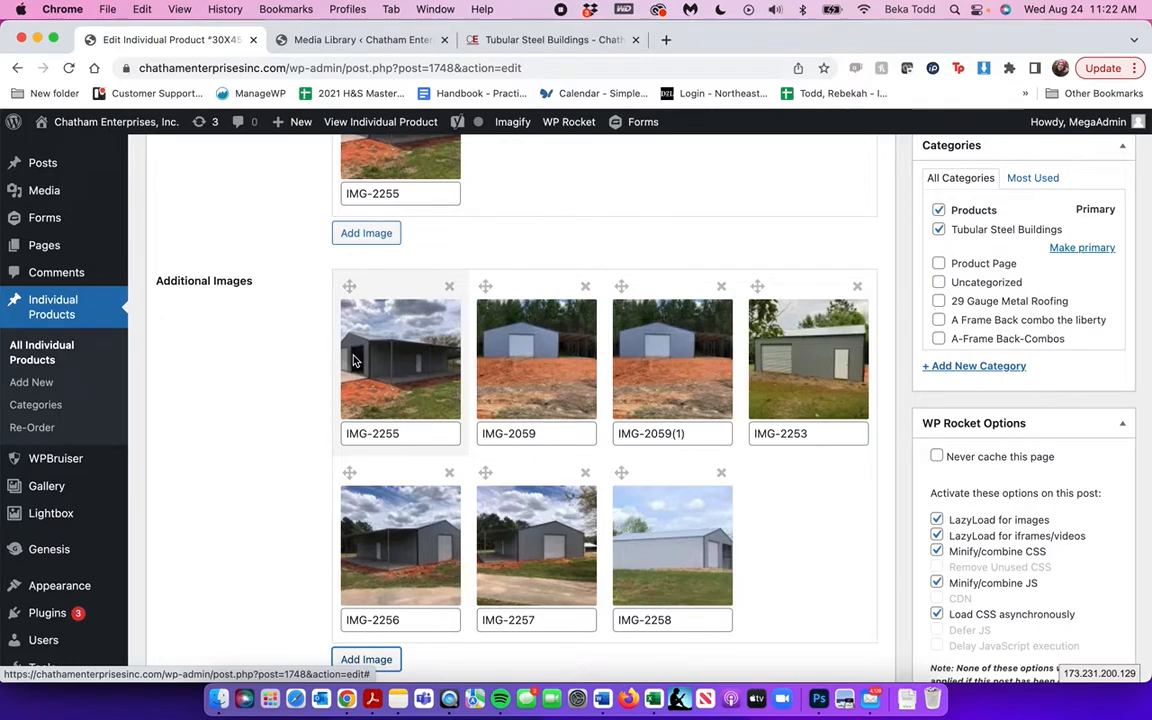
{"action": "triple_click", "coordinate": [383, 431]}
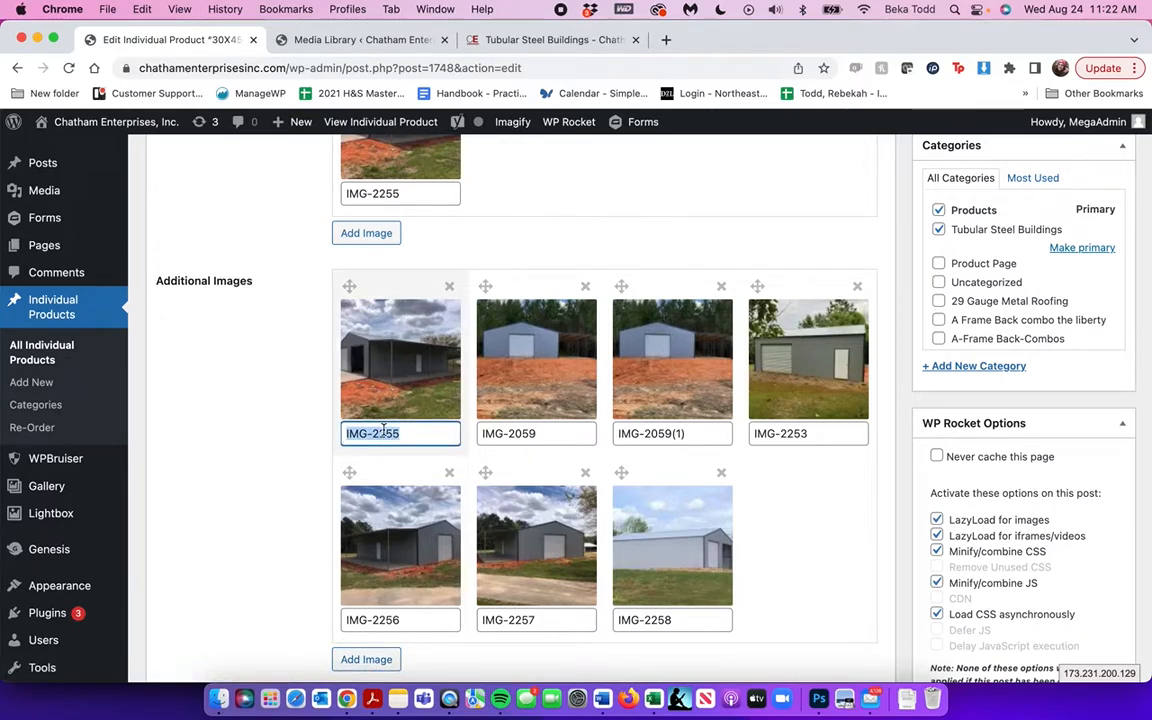
{"action": "left_click", "coordinate": [340, 40]}
{"action": "triple_click", "coordinate": [1007, 276]}
{"action": "key", "text": "BackSpace"}
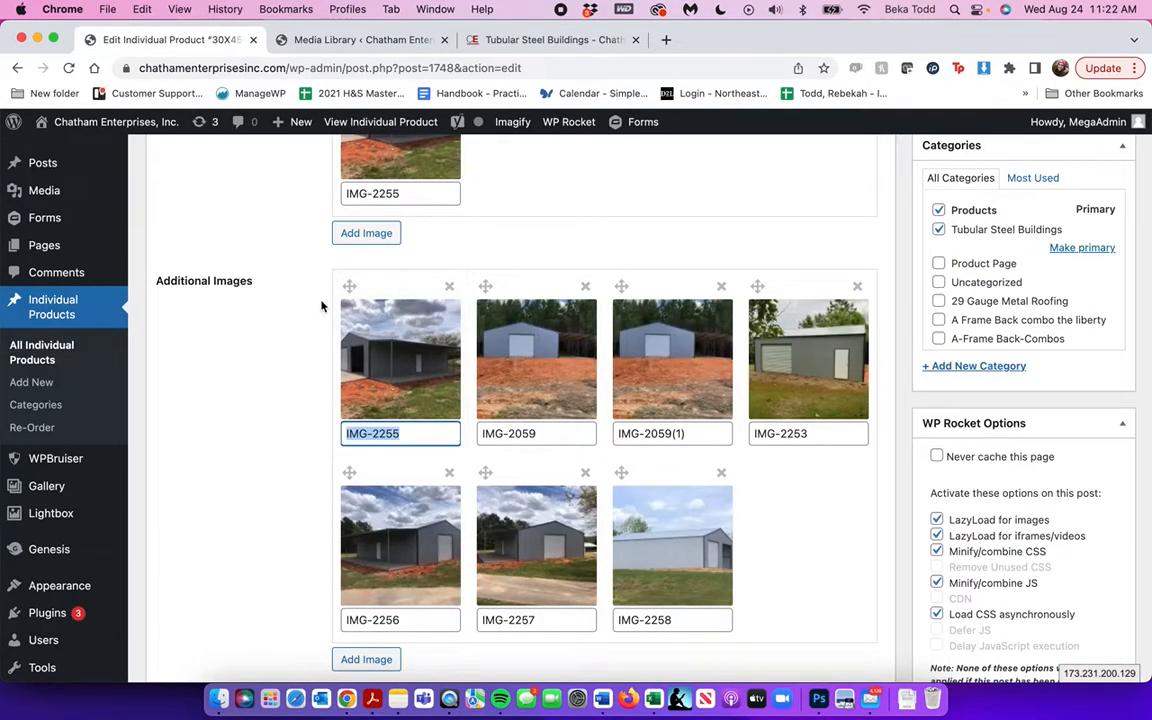
- Browse the Soffit Package images in the enlarged gallery on the live Tubular Steel Buildings page, then return to the product's edit page
{"action": "scroll", "coordinate": [379, 252], "scroll_direction": "up", "scroll_amount": 4}
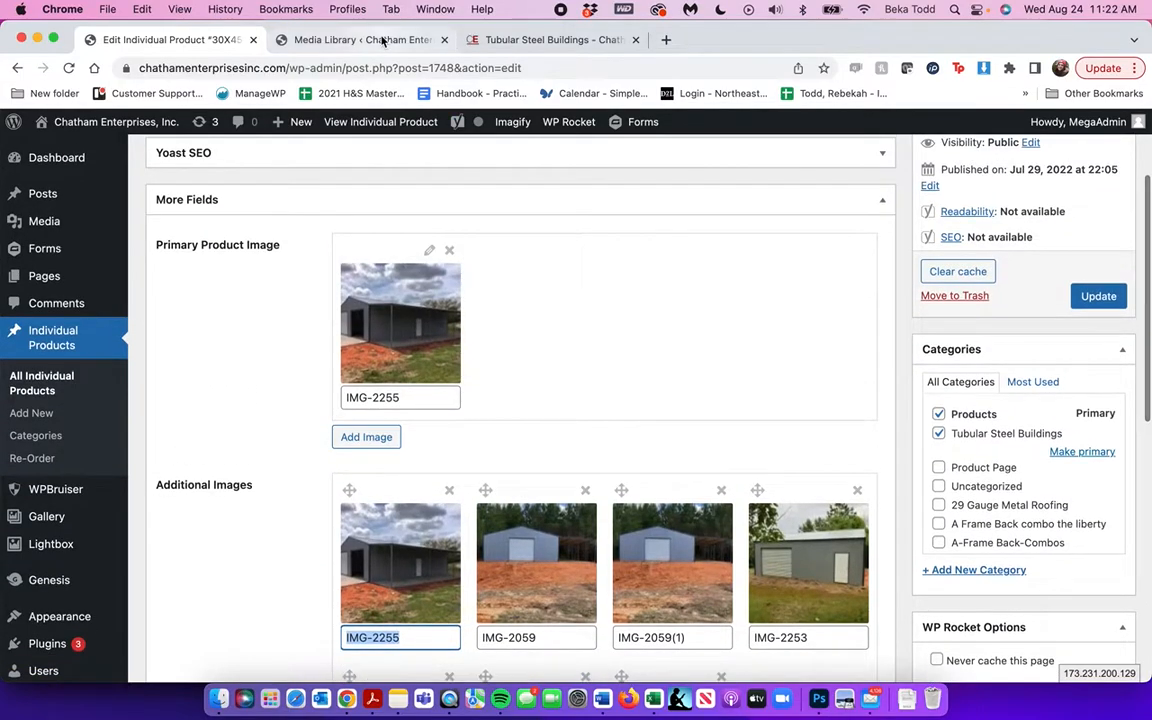
{"action": "left_click", "coordinate": [519, 40]}
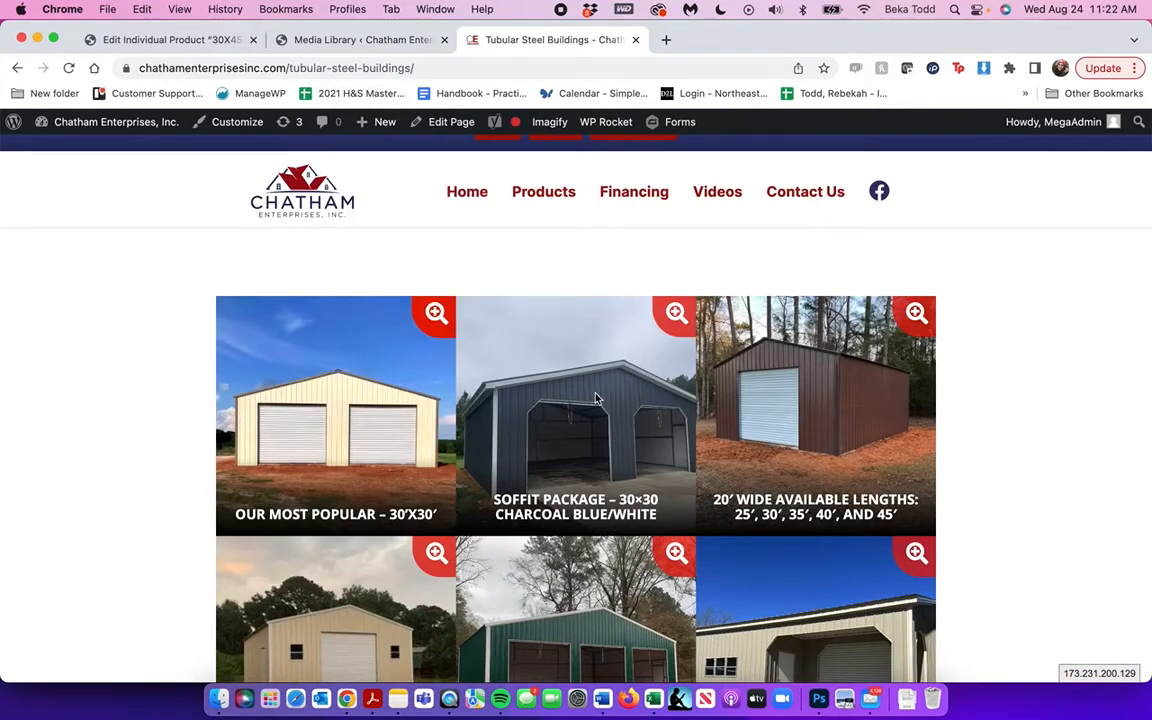
{"action": "left_click", "coordinate": [590, 400]}
{"action": "left_click", "coordinate": [1106, 395]}
{"action": "left_click", "coordinate": [1108, 395]}
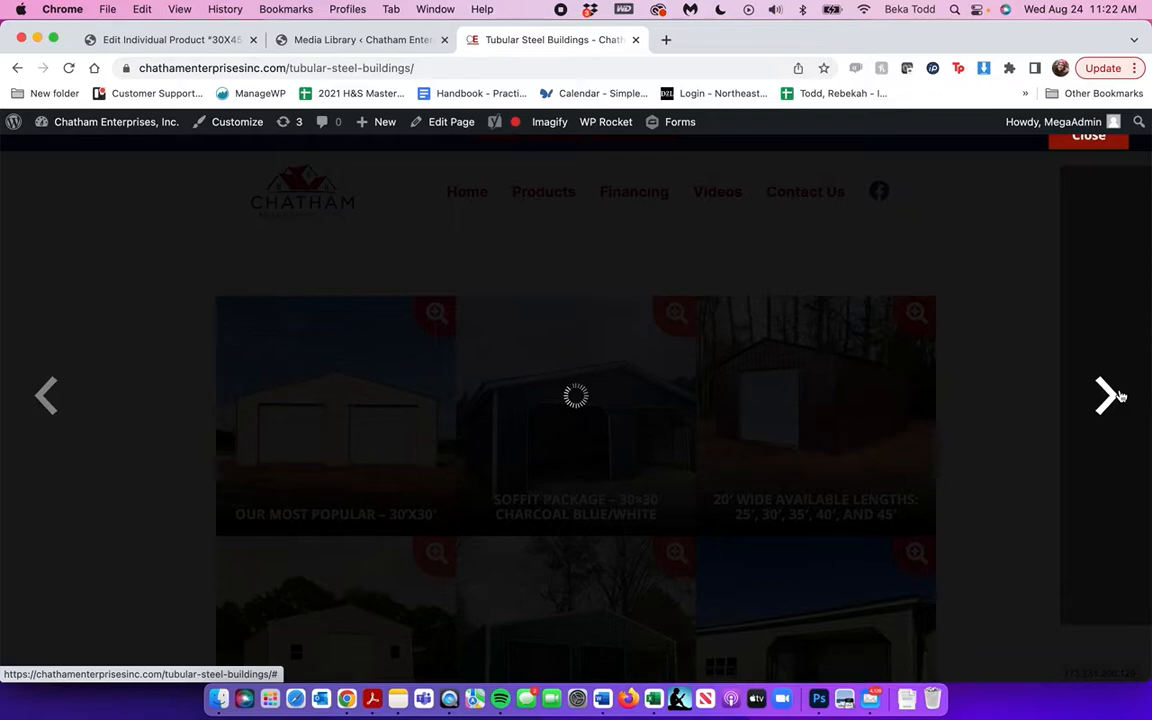
{"action": "left_click", "coordinate": [1108, 395]}
{"action": "left_click", "coordinate": [998, 218]}
{"action": "scroll", "coordinate": [1000, 218], "scroll_direction": "up", "scroll_amount": 5}
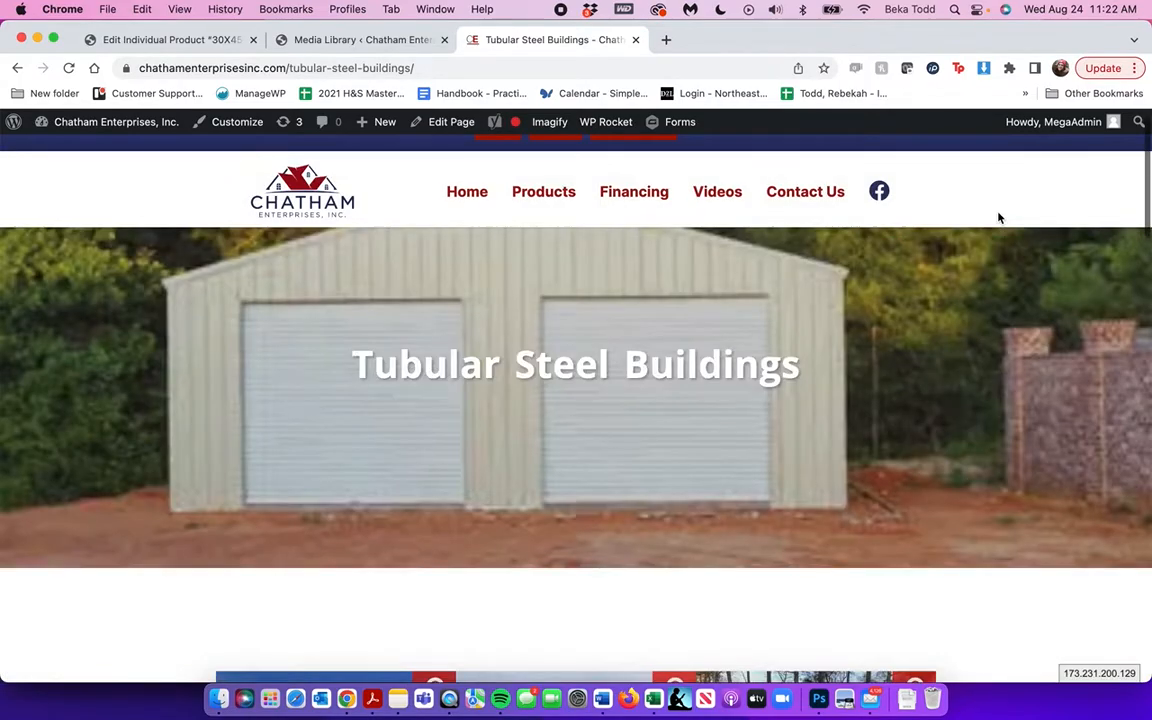
{"action": "left_click", "coordinate": [356, 39]}
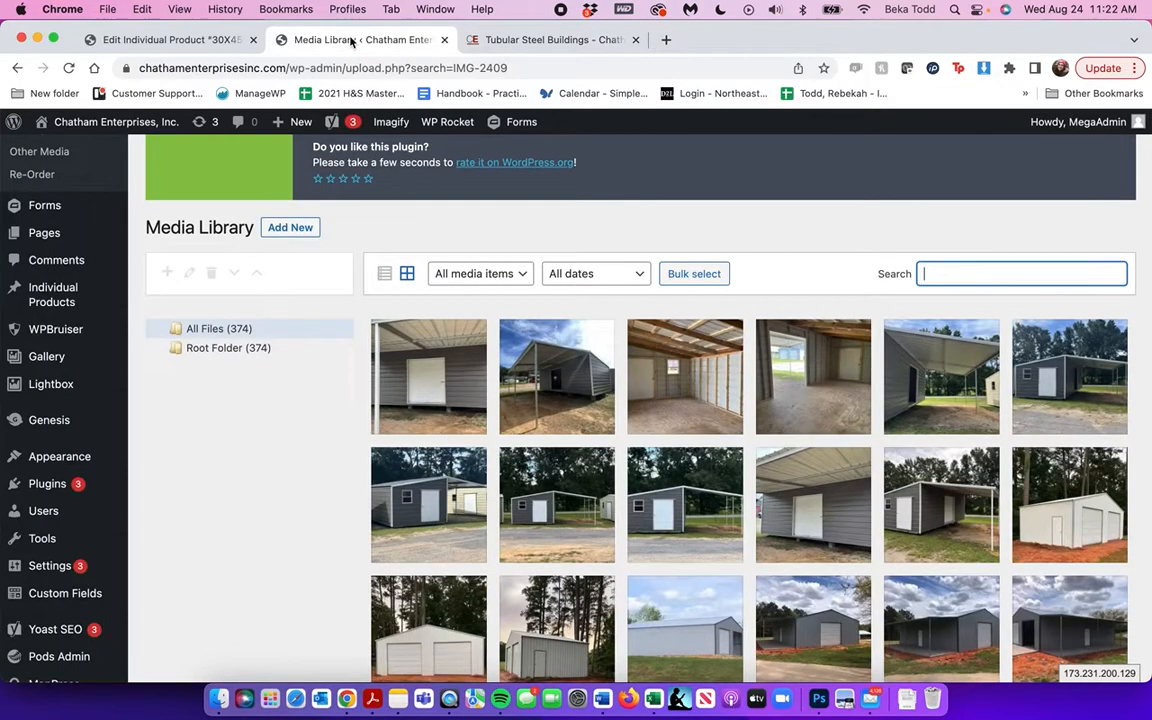
{"action": "left_click", "coordinate": [147, 42]}
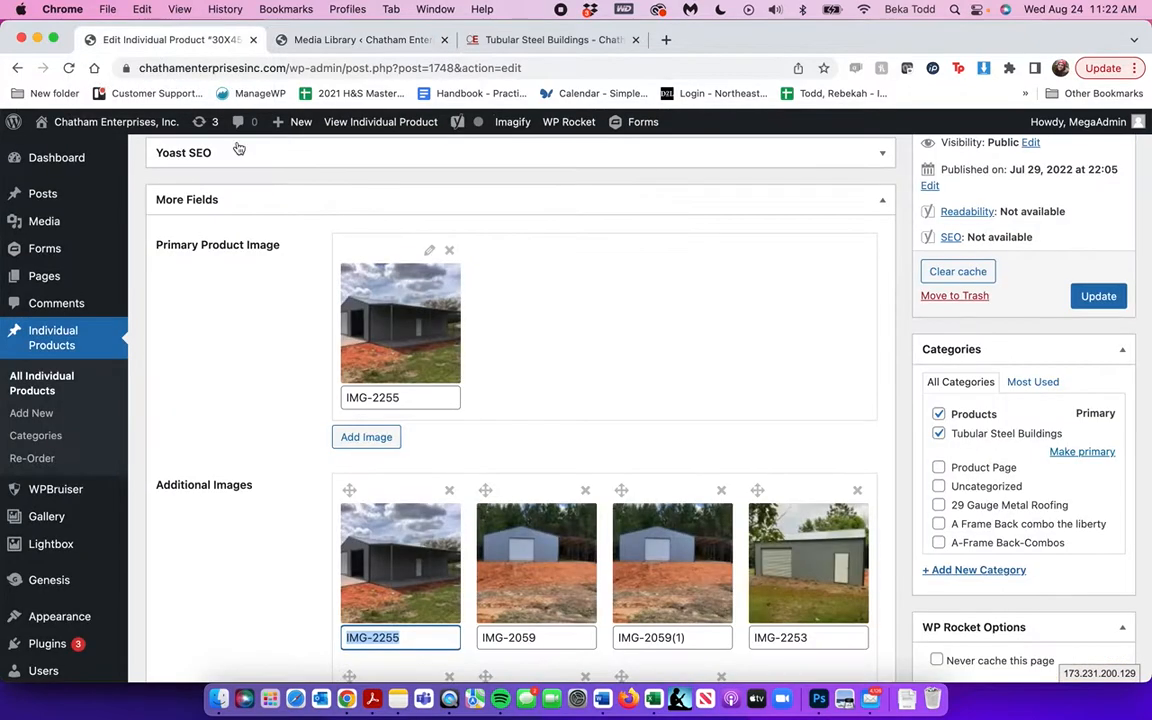
- Start a new Individual Product from the product list and title it "Label"
{"action": "left_click", "coordinate": [37, 372]}
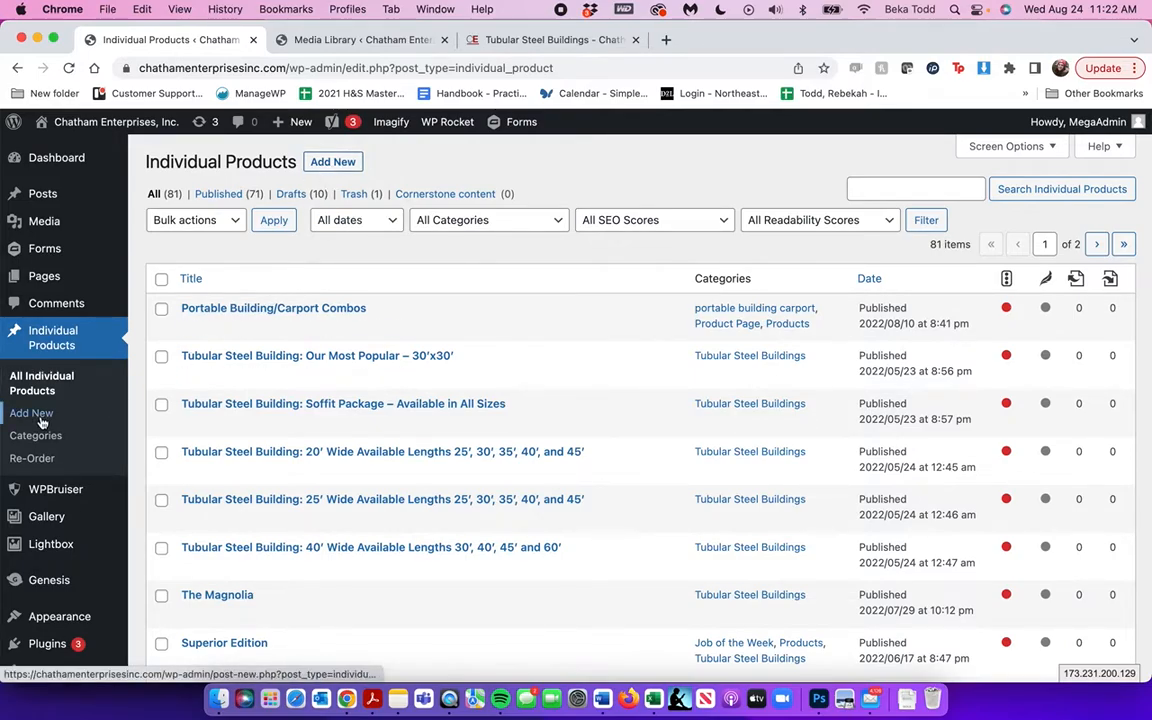
{"action": "left_click", "coordinate": [351, 167]}
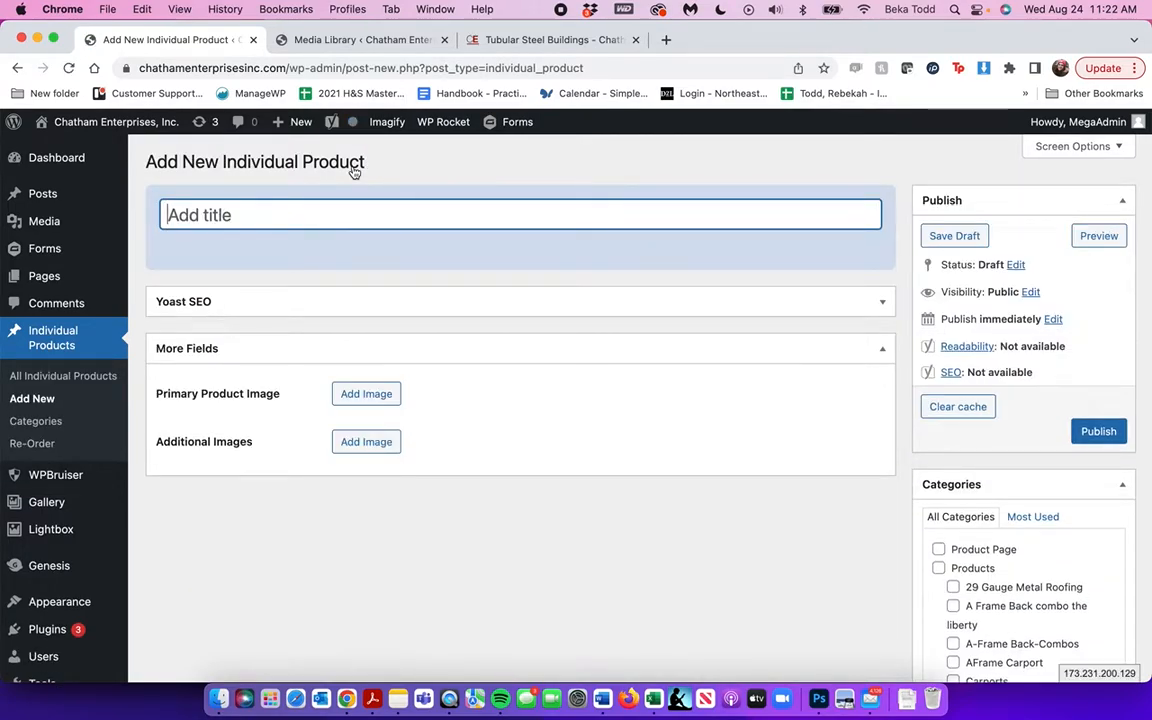
{"action": "type", "text": "Label"}
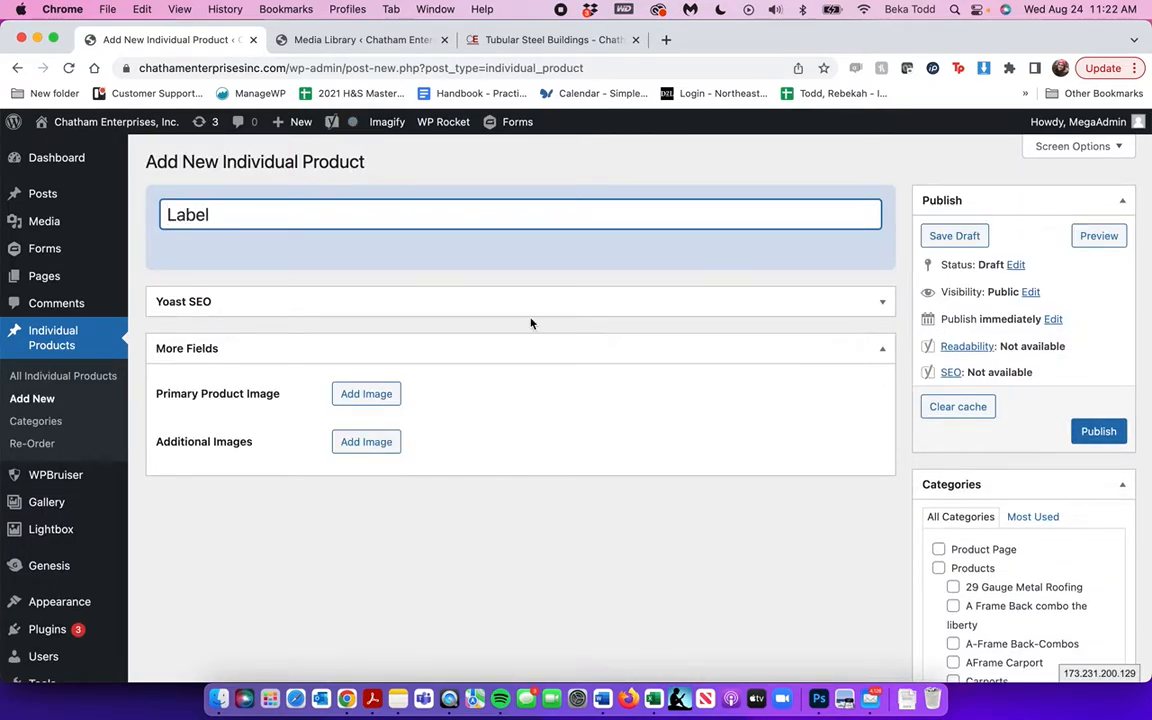
- Set the Primary Product Image to IMG-2409, the first image in the Media Library
{"action": "left_click", "coordinate": [370, 394]}
{"action": "left_click", "coordinate": [177, 189]}
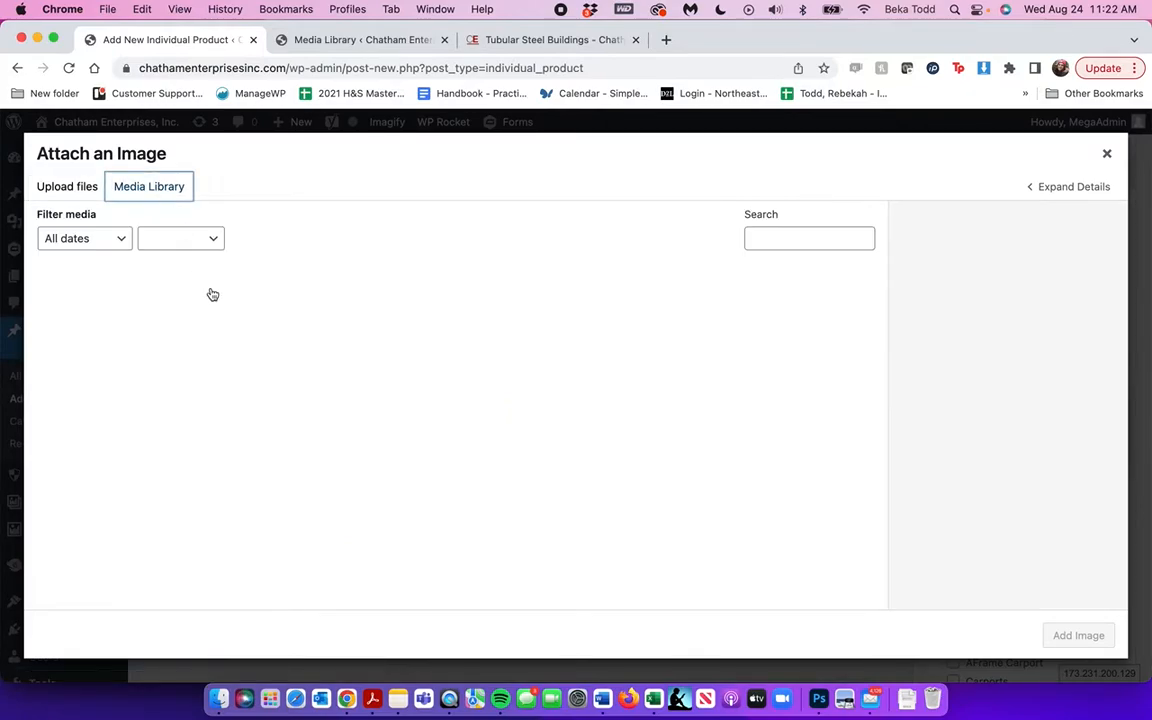
{"action": "left_click", "coordinate": [118, 317]}
{"action": "left_click", "coordinate": [1078, 635]}
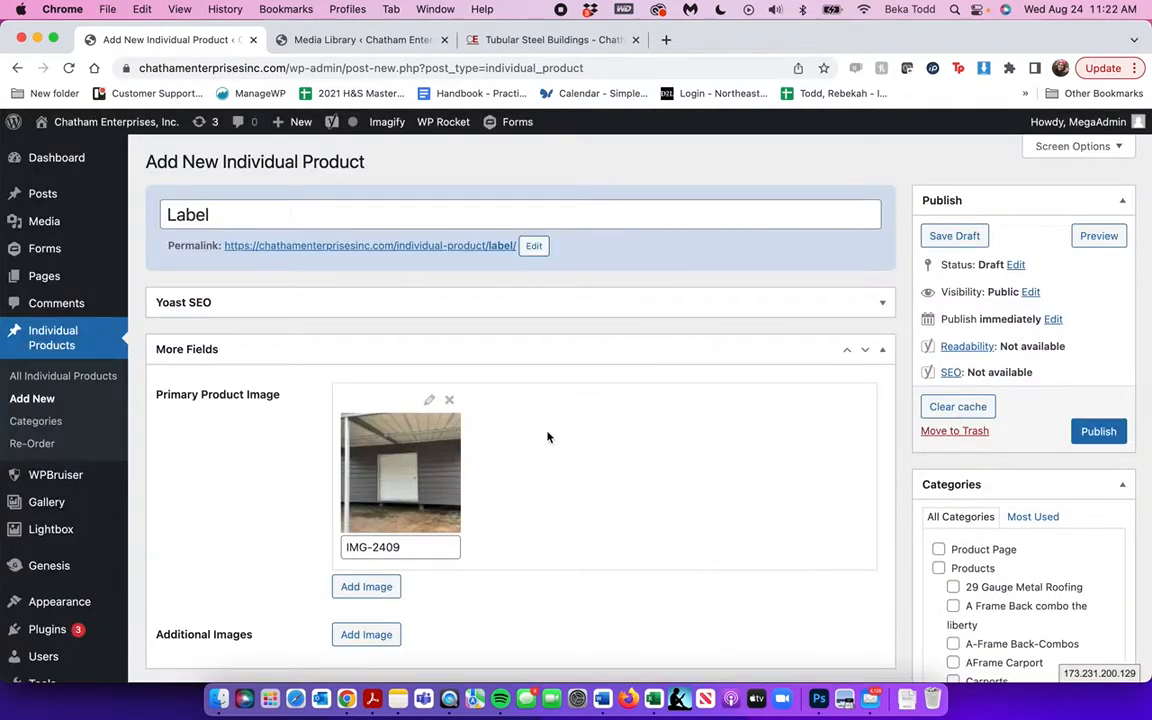
- Attach the first six Media Library images, IMG-2409 through IMG-2393, together as the product's Additional Images
{"action": "scroll", "coordinate": [547, 436], "scroll_direction": "down", "scroll_amount": 8}
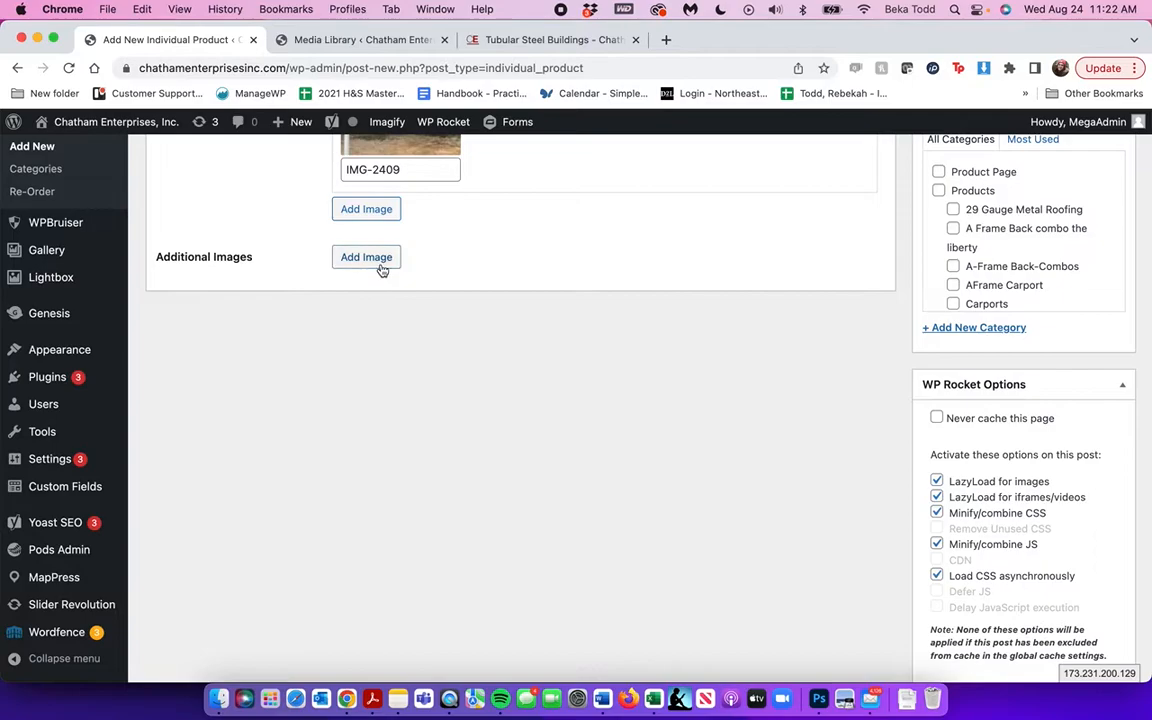
{"action": "left_click", "coordinate": [378, 265]}
{"action": "left_click", "coordinate": [170, 190]}
{"action": "left_click", "coordinate": [113, 328]}
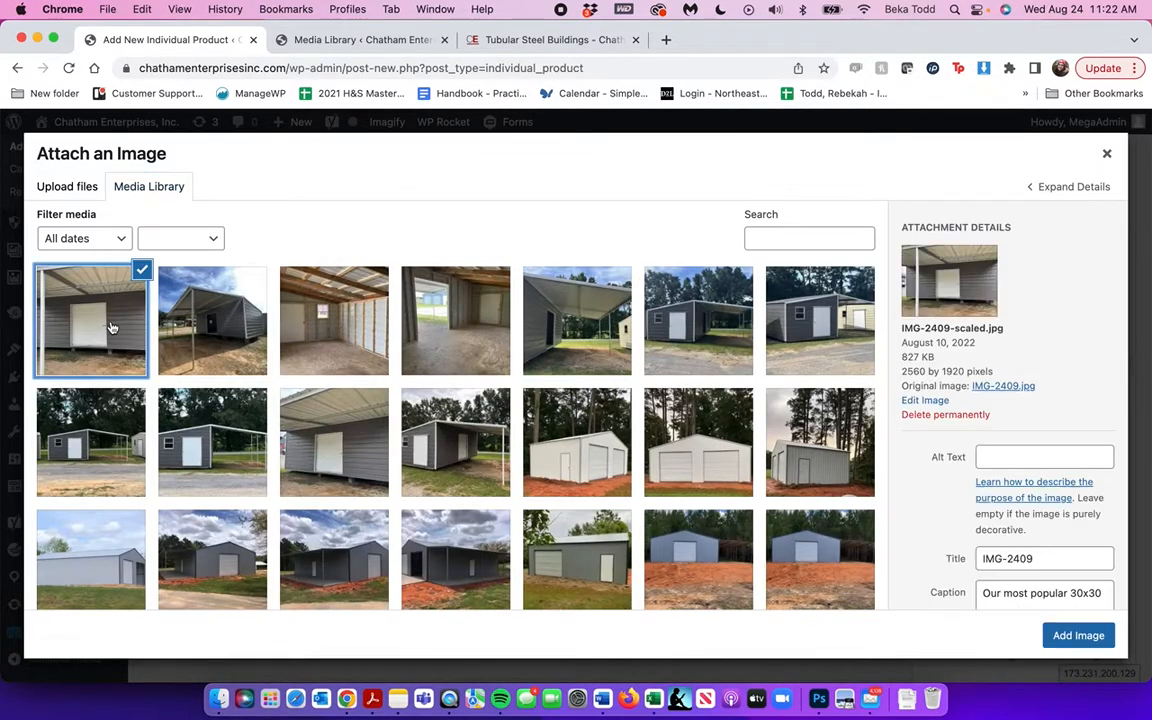
{"action": "left_click", "coordinate": [676, 310], "text": "shift"}
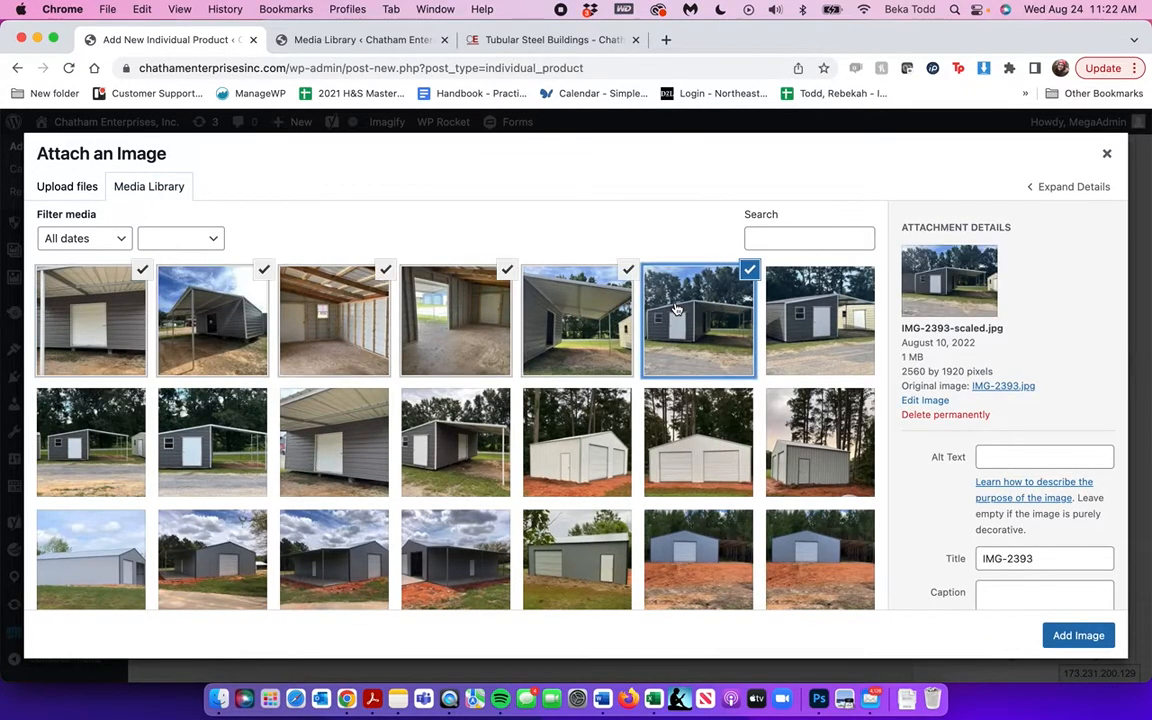
{"action": "left_click", "coordinate": [1097, 640]}
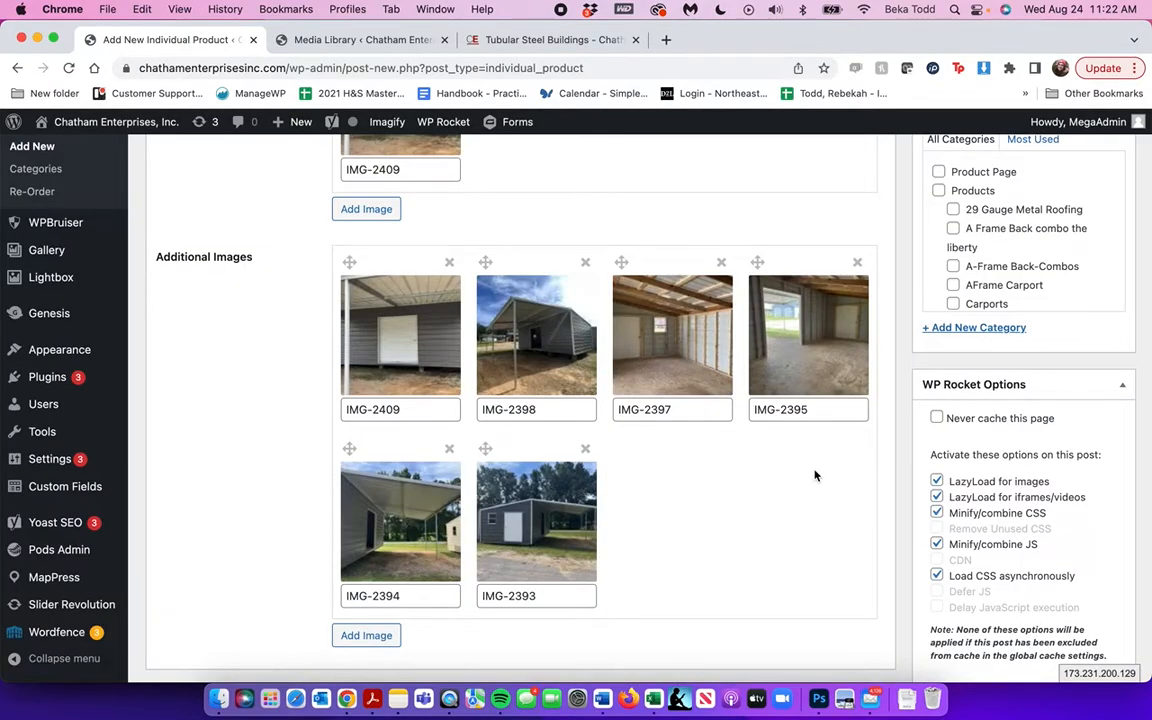
- Review the new product's image fields and look through its Categories list down to Tubular Steel Buildings
{"action": "scroll", "coordinate": [815, 476], "scroll_direction": "up", "scroll_amount": 5}
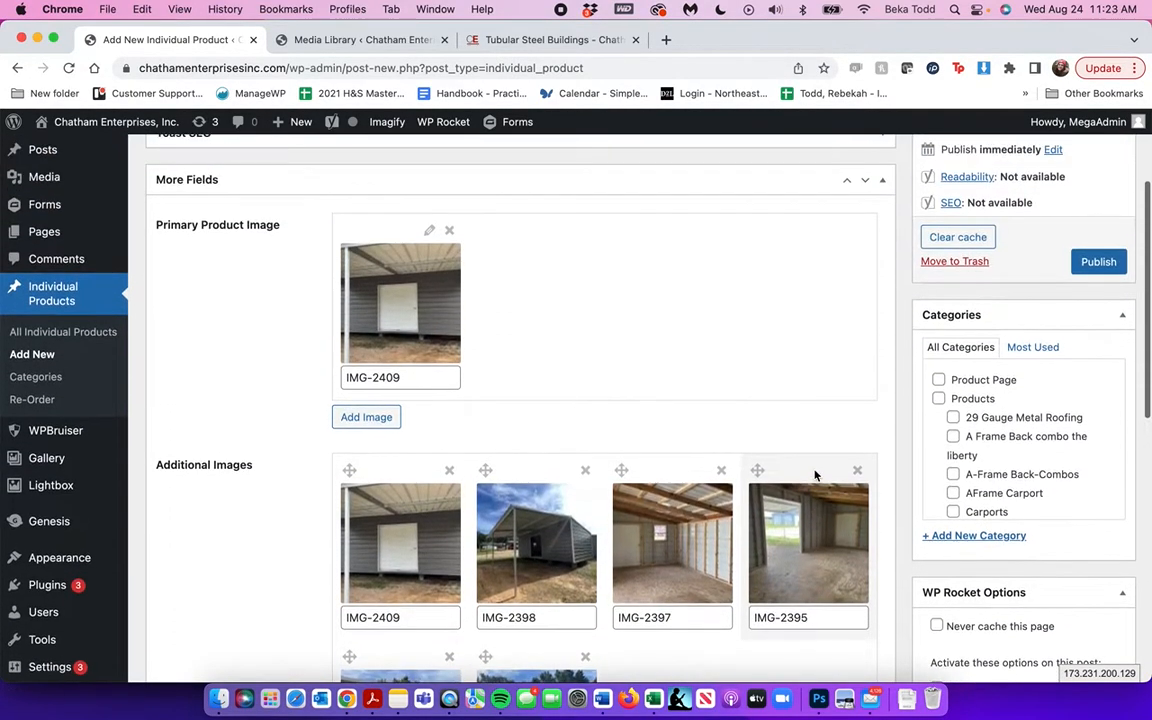
{"action": "scroll", "coordinate": [815, 476], "scroll_direction": "up", "scroll_amount": 3}
{"action": "scroll", "coordinate": [818, 476], "scroll_direction": "down", "scroll_amount": 2}
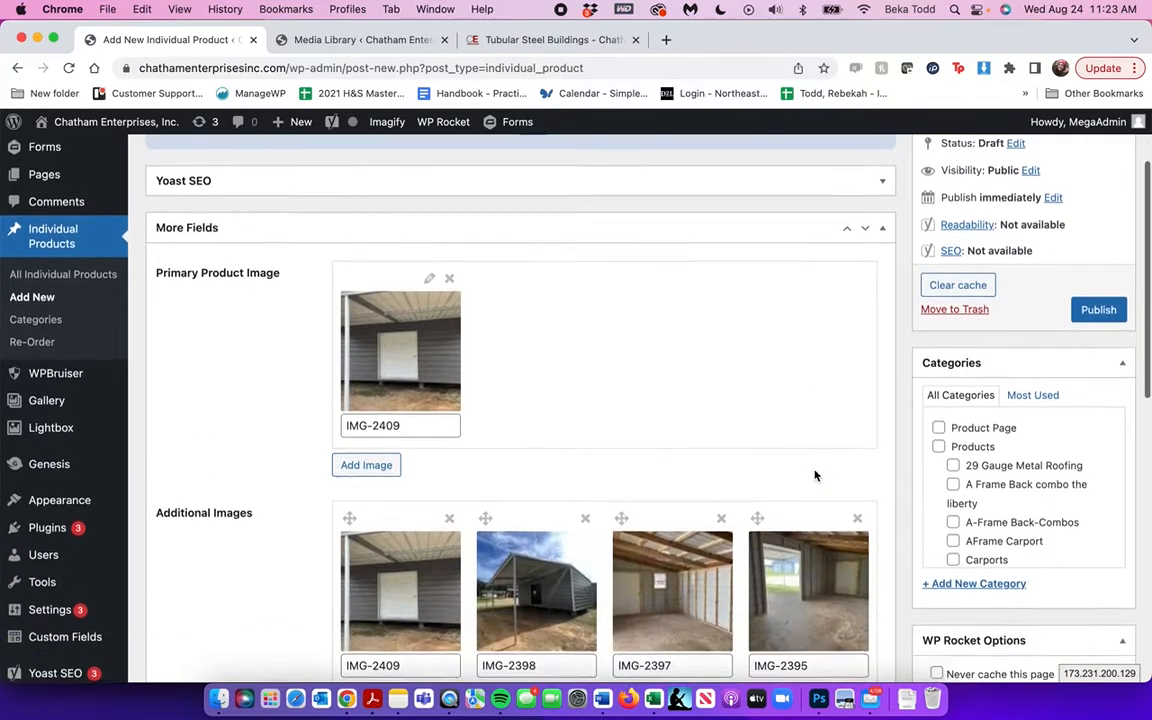
{"action": "scroll", "coordinate": [964, 463], "scroll_direction": "down", "scroll_amount": 10}
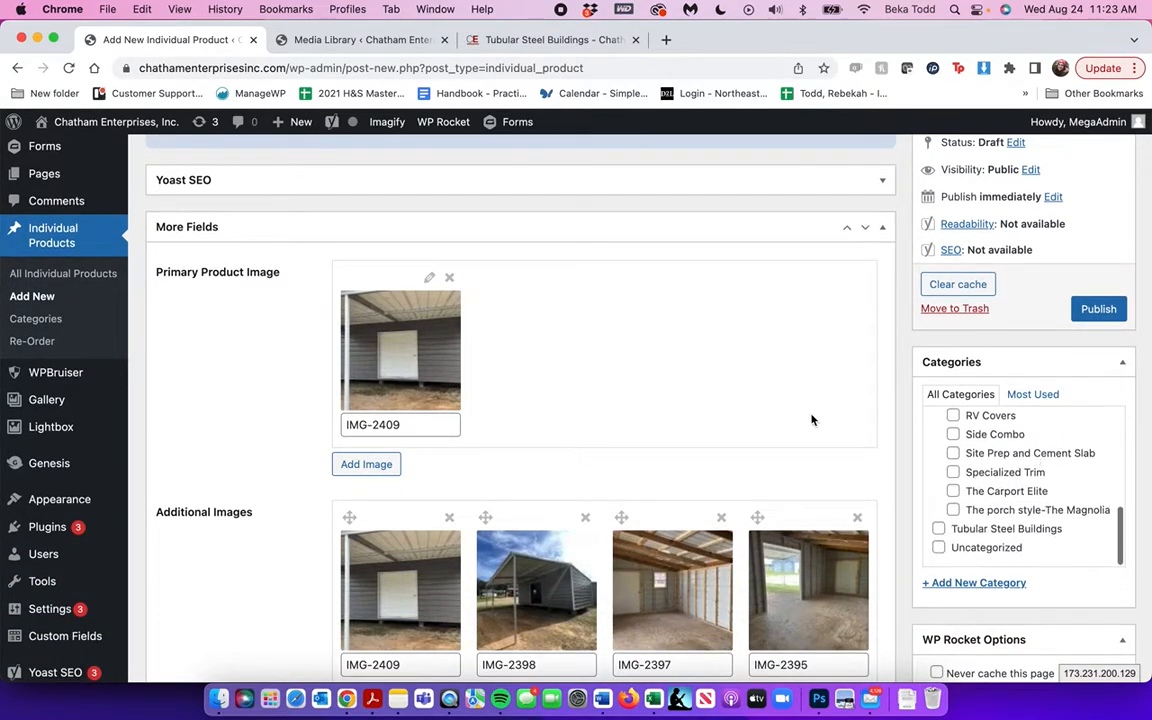
{"action": "scroll", "coordinate": [812, 419], "scroll_direction": "down", "scroll_amount": 3}
{"action": "scroll", "coordinate": [812, 419], "scroll_direction": "down", "scroll_amount": 10}
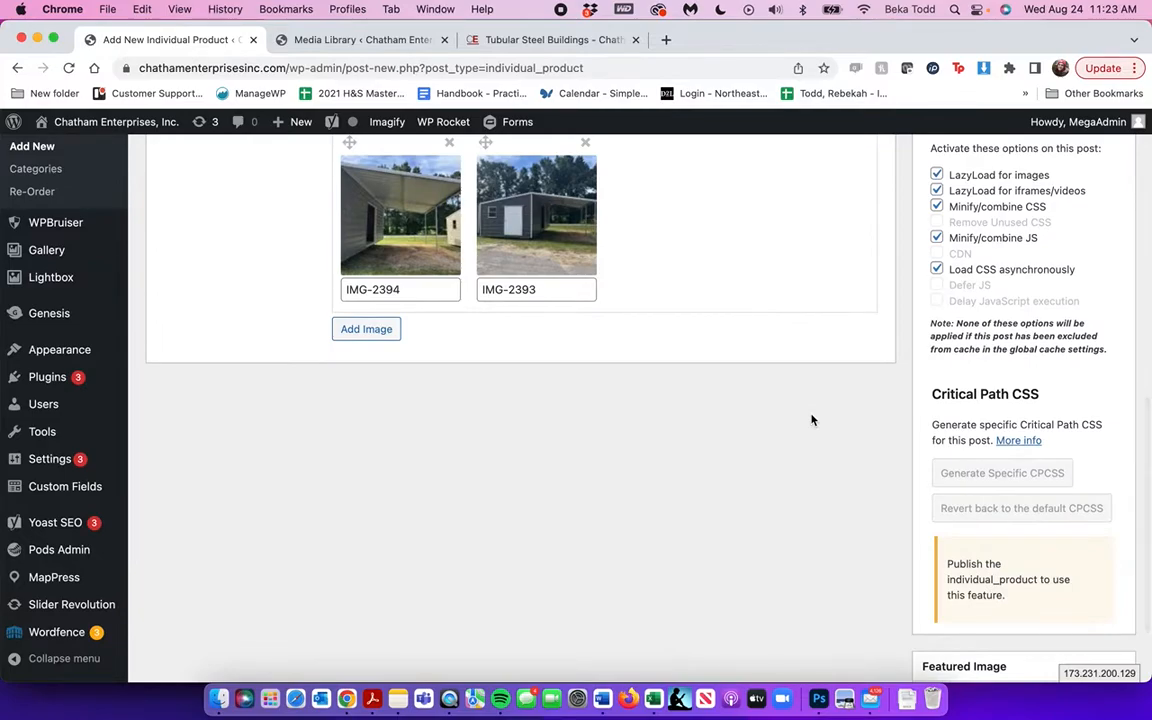
- Copy the first additional image's title, IMG-2409, search the Media Library for it, and open that image's attachment details
{"action": "scroll", "coordinate": [812, 419], "scroll_direction": "up", "scroll_amount": 7}
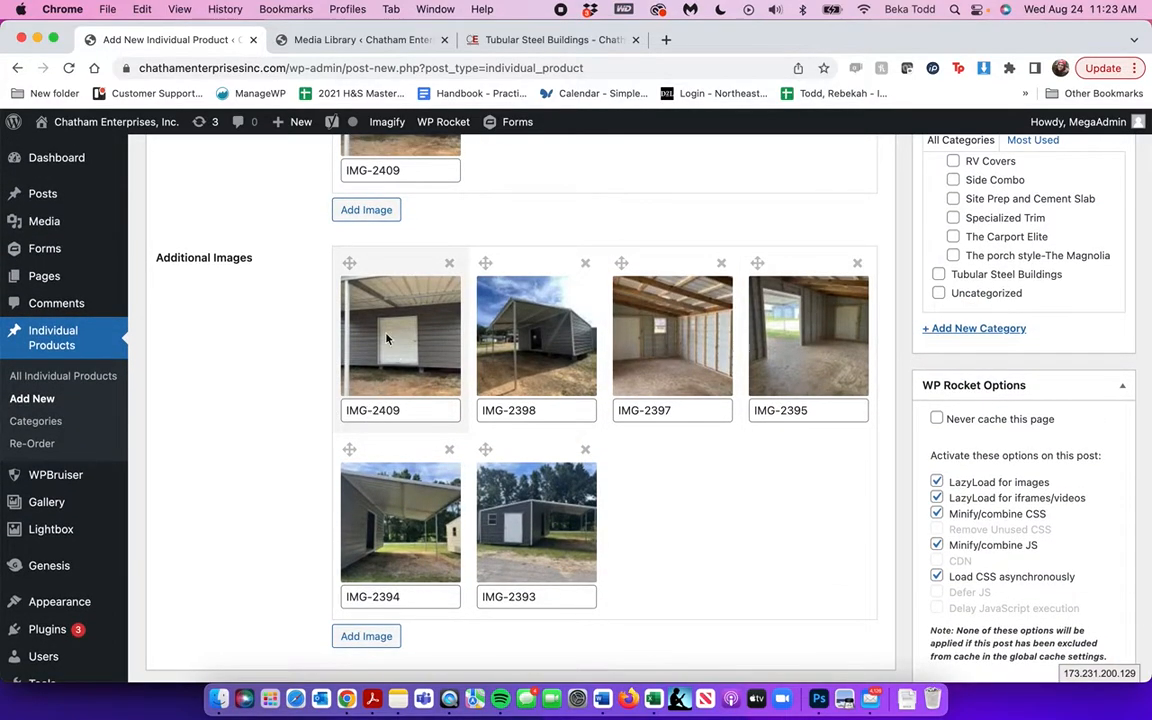
{"action": "scroll", "coordinate": [380, 279], "scroll_direction": "up", "scroll_amount": 1}
{"action": "triple_click", "coordinate": [380, 418]}
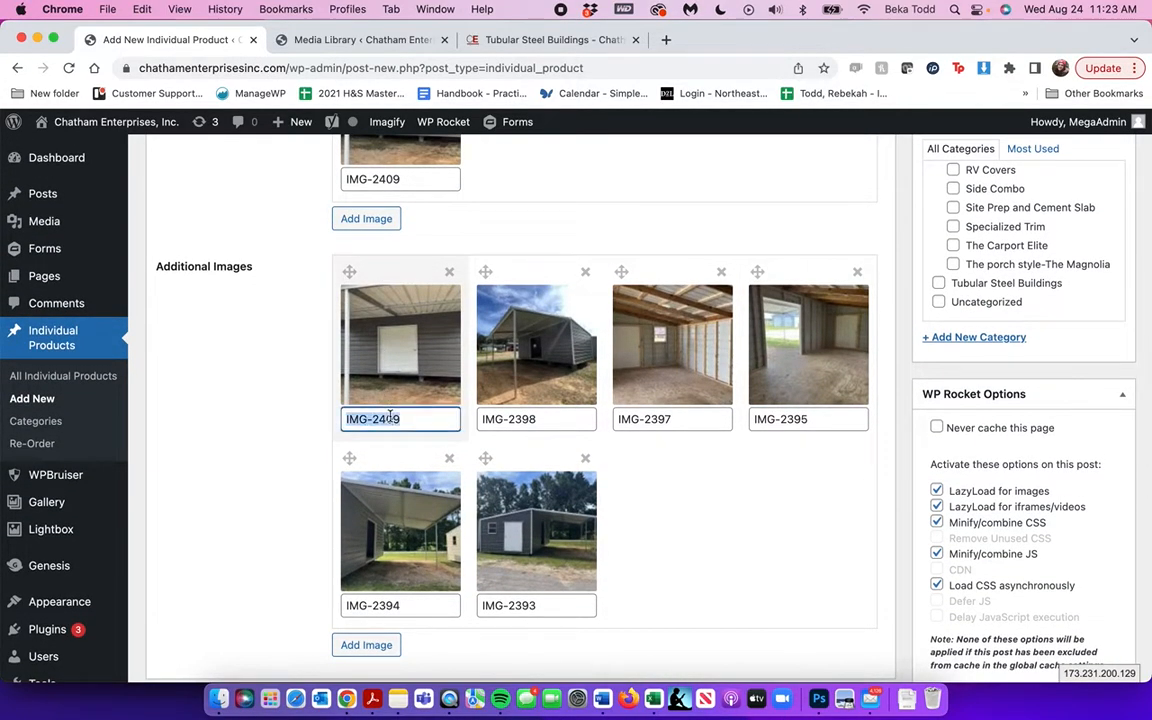
{"action": "key", "text": "cmd+c"}
{"action": "left_click", "coordinate": [303, 38]}
{"action": "left_click", "coordinate": [940, 272]}
{"action": "key", "text": "cmd+v"}
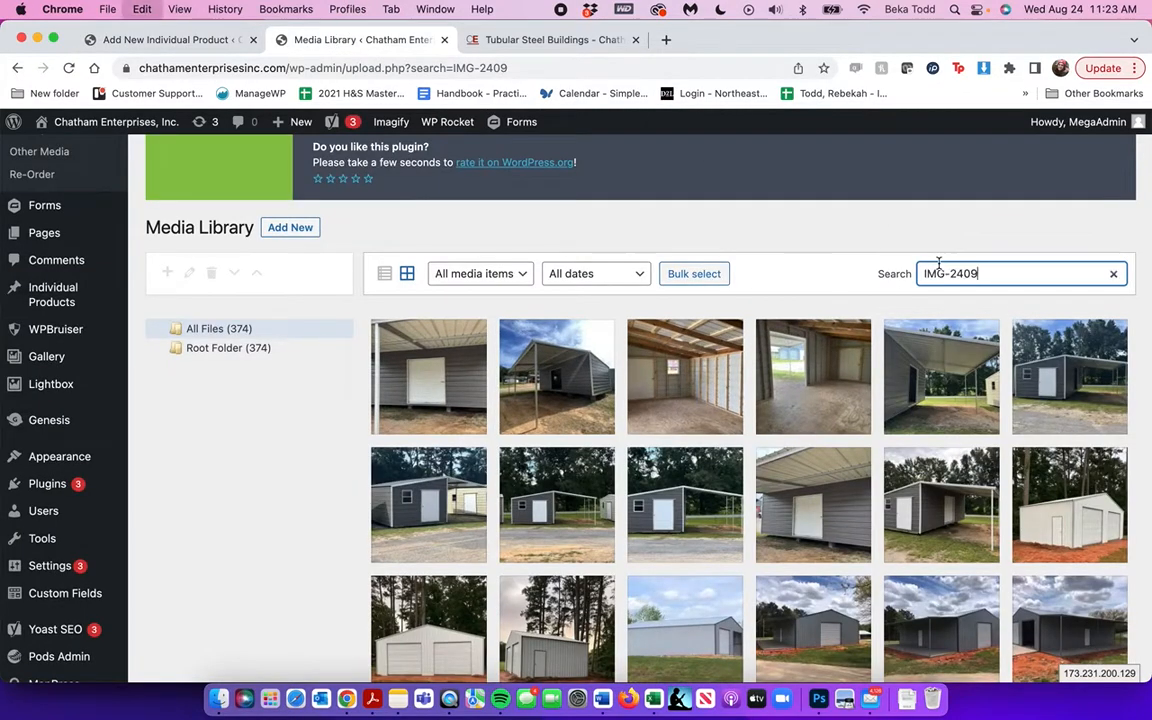
{"action": "left_click", "coordinate": [455, 378]}
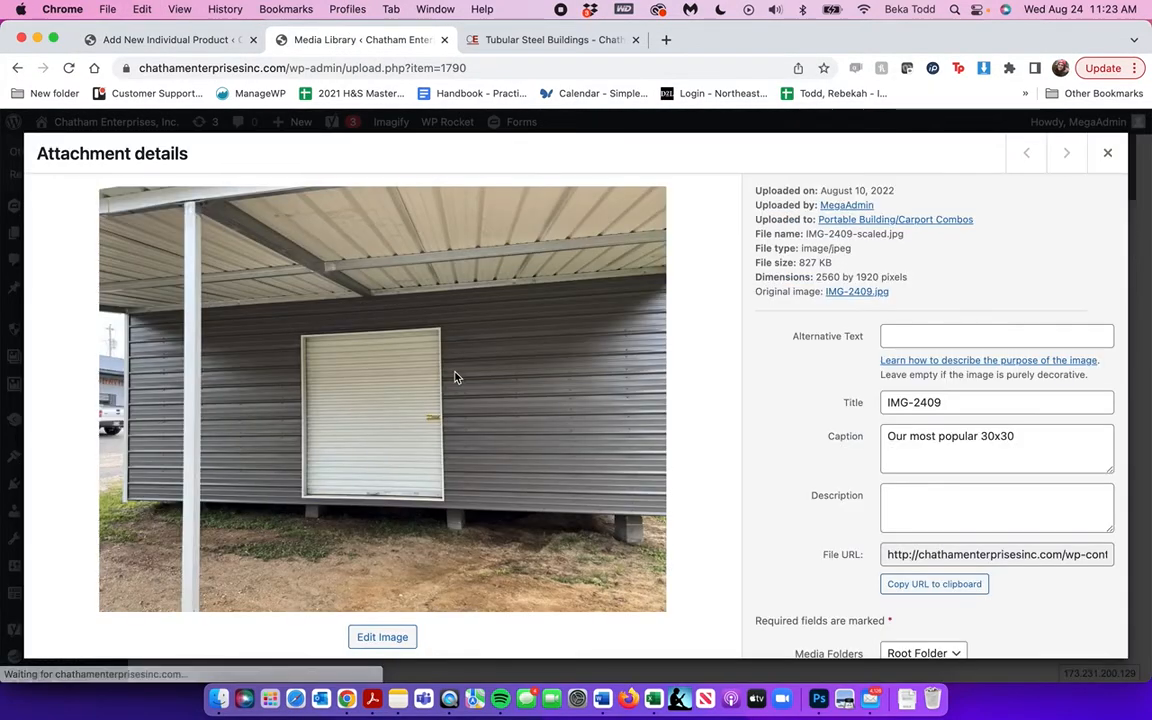
- Clear the caption of the IMG-2409 image and close its attachment details
{"action": "triple_click", "coordinate": [1031, 453]}
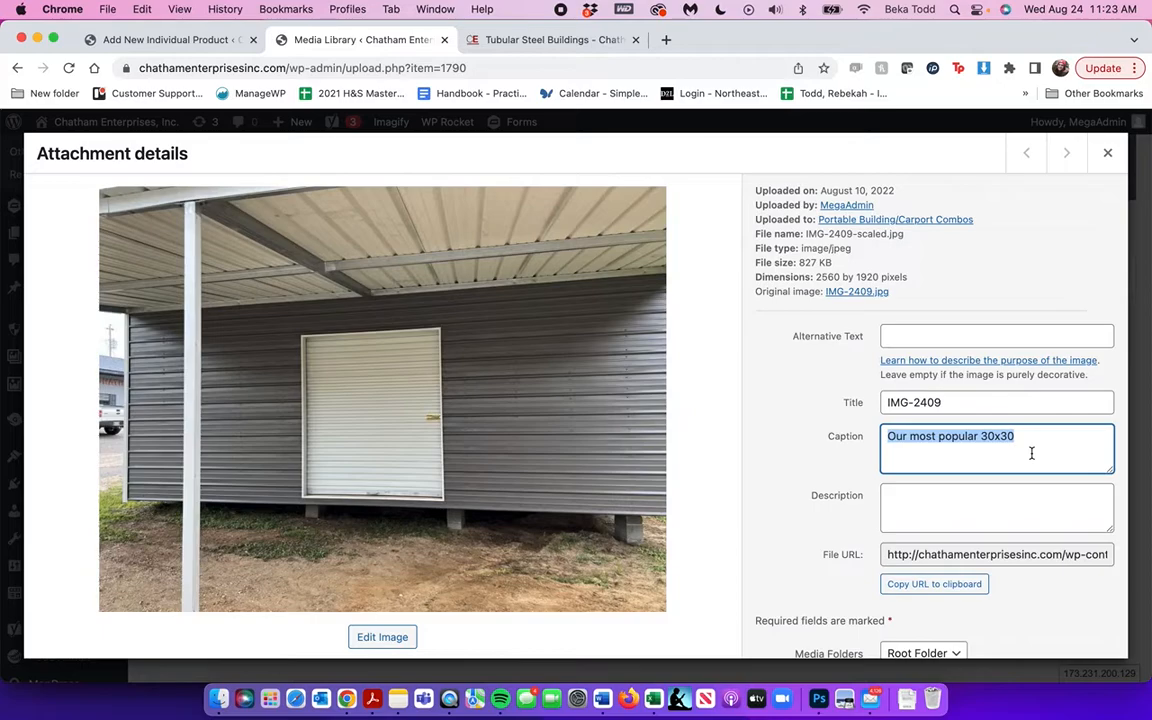
{"action": "key", "text": "BackSpace"}
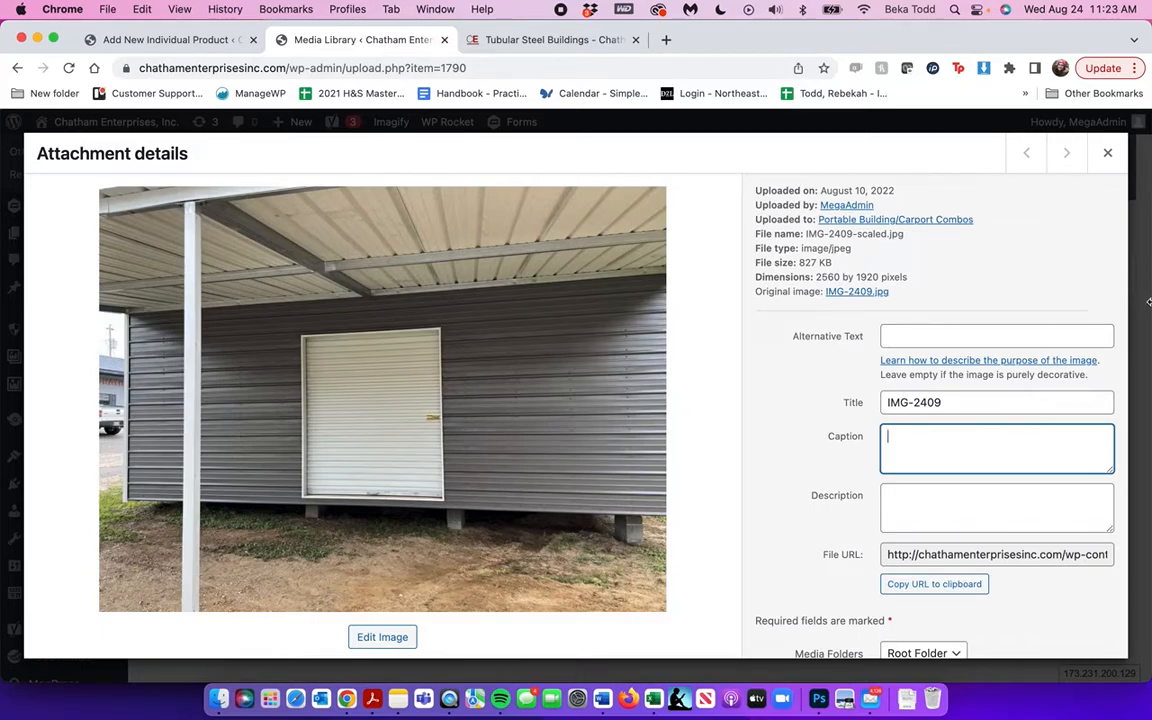
{"action": "left_click", "coordinate": [1107, 153]}
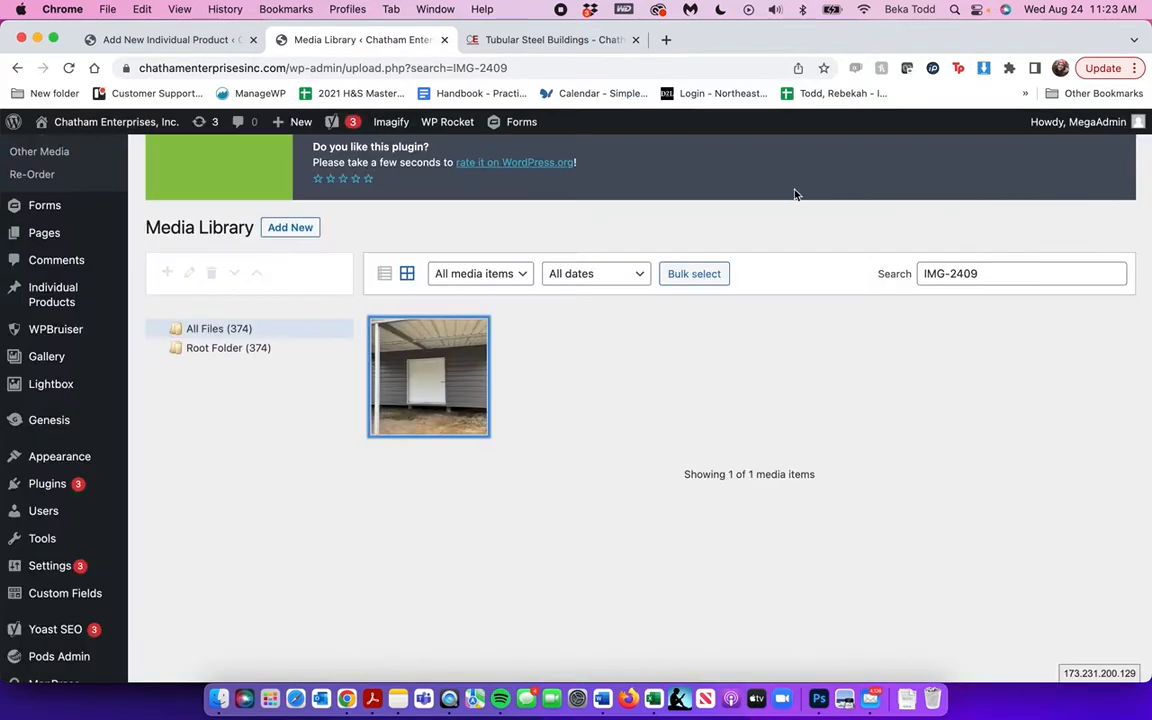
- From the new product's additional images picker, view the IMG-2398 attachment details down to its caption, and close the picker without adding anything
{"action": "left_click", "coordinate": [199, 45]}
{"action": "scroll", "coordinate": [667, 372], "scroll_direction": "up", "scroll_amount": 5}
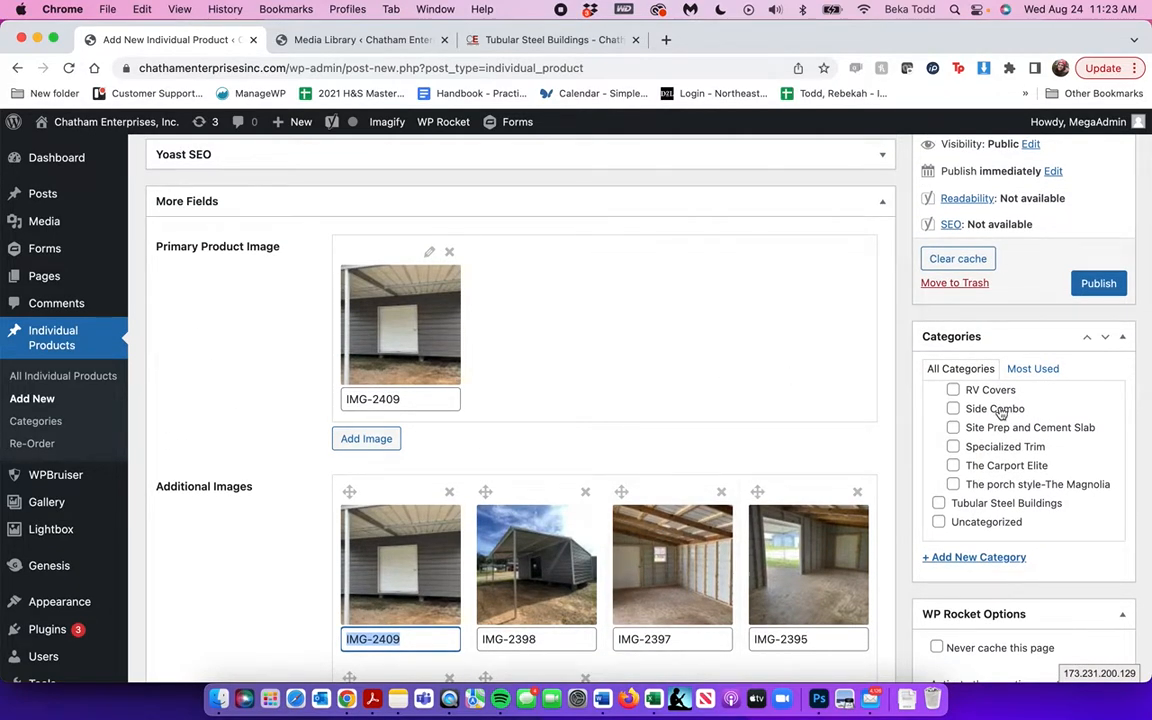
{"action": "scroll", "coordinate": [1000, 413], "scroll_direction": "up", "scroll_amount": 5}
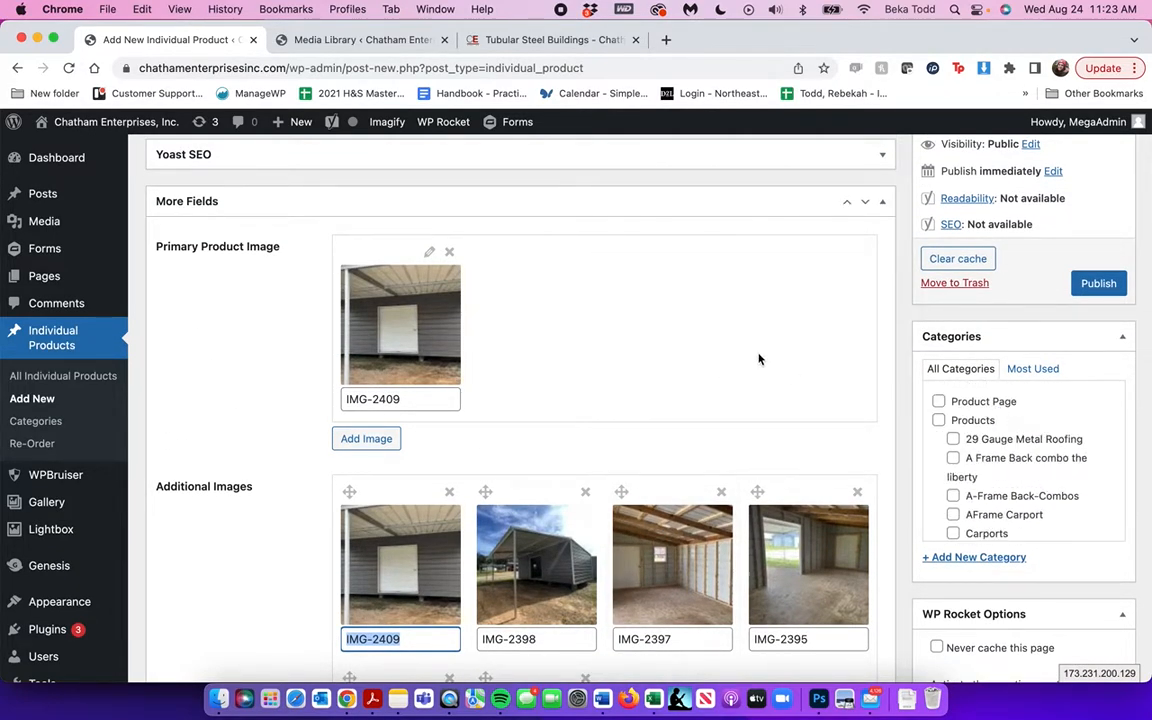
{"action": "scroll", "coordinate": [690, 330], "scroll_direction": "up", "scroll_amount": 2}
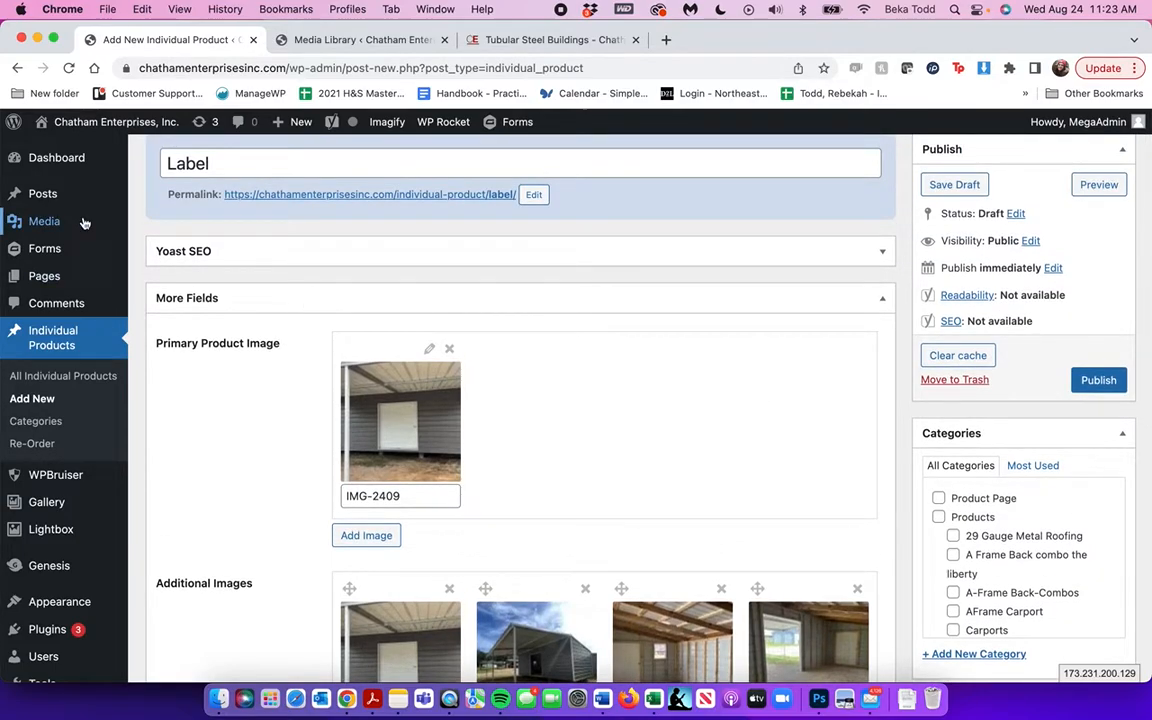
{"action": "scroll", "coordinate": [517, 381], "scroll_direction": "down", "scroll_amount": 2}
{"action": "scroll", "coordinate": [517, 381], "scroll_direction": "down", "scroll_amount": 5}
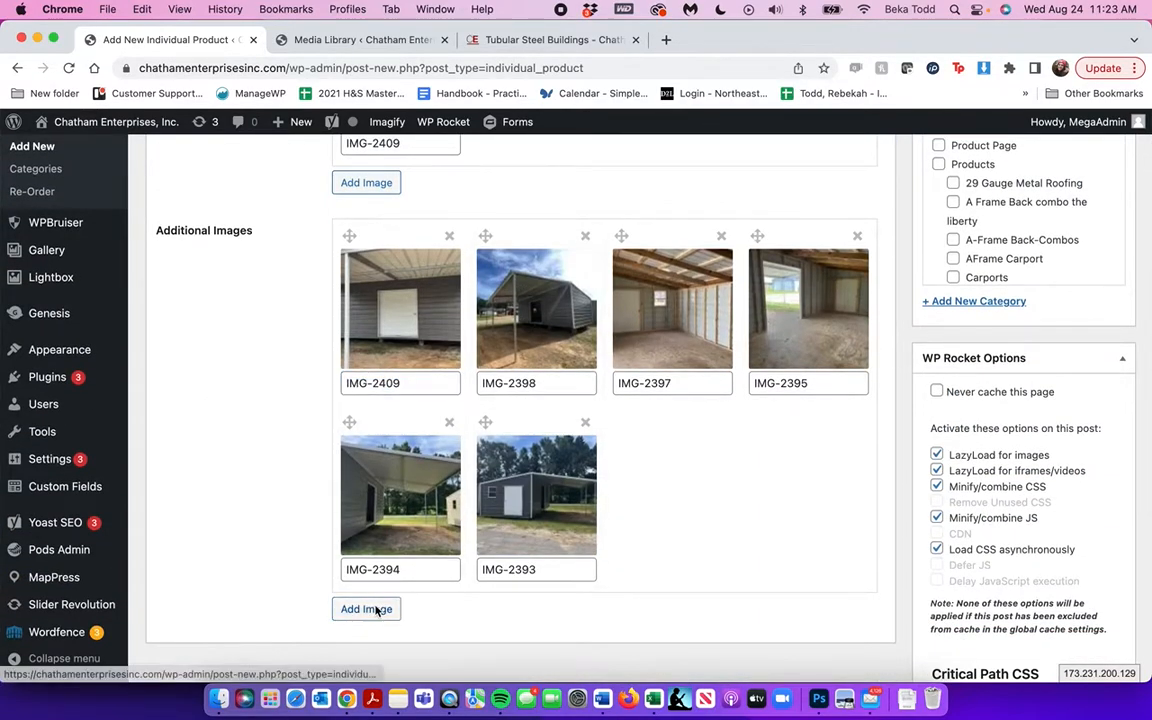
{"action": "left_click", "coordinate": [365, 609]}
{"action": "left_click", "coordinate": [152, 192]}
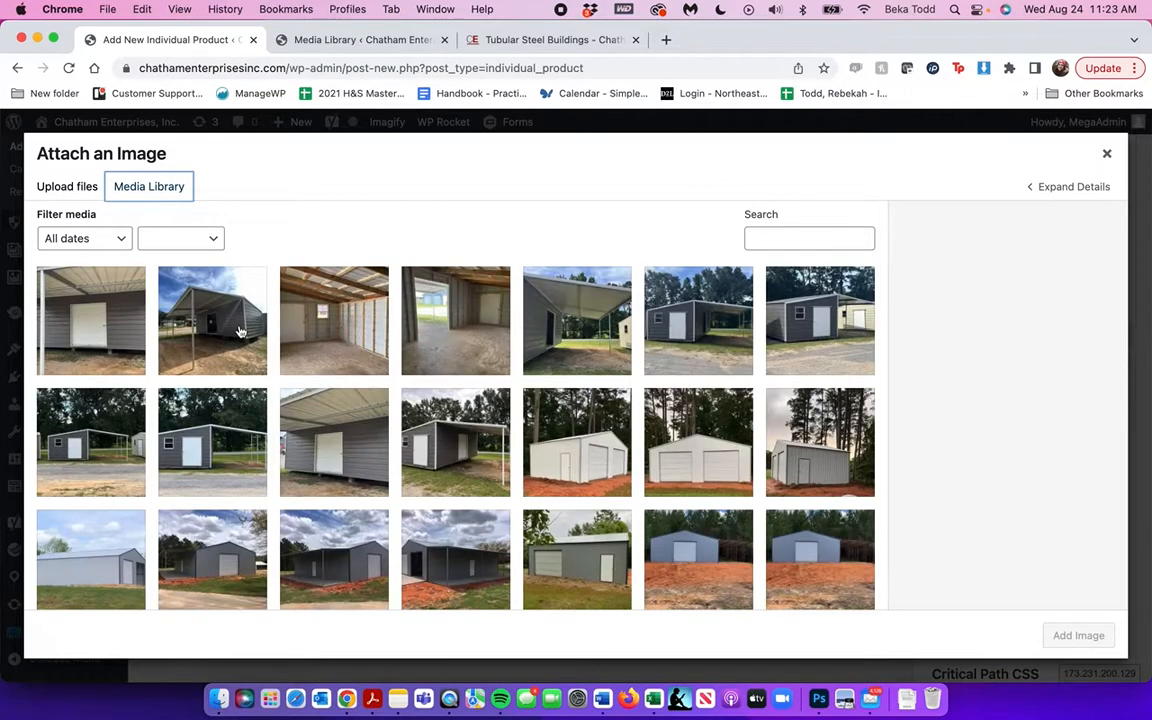
{"action": "left_click", "coordinate": [239, 326]}
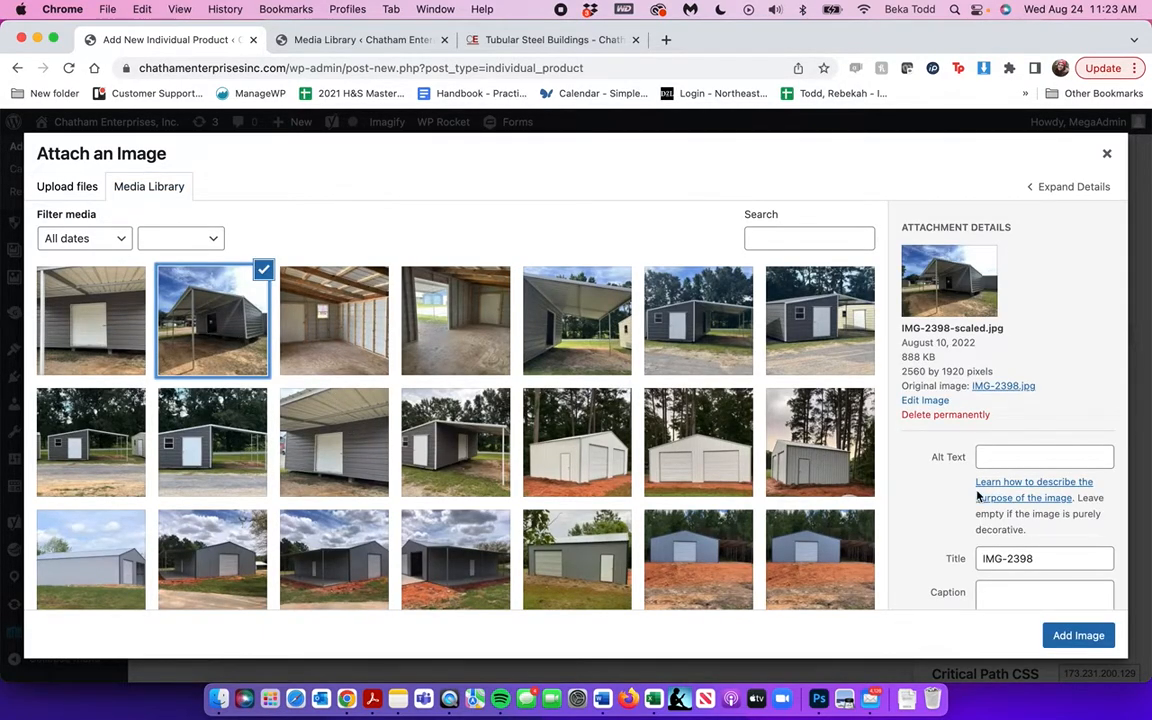
{"action": "scroll", "coordinate": [1040, 480], "scroll_direction": "down", "scroll_amount": 4}
{"action": "left_click", "coordinate": [1012, 436]}
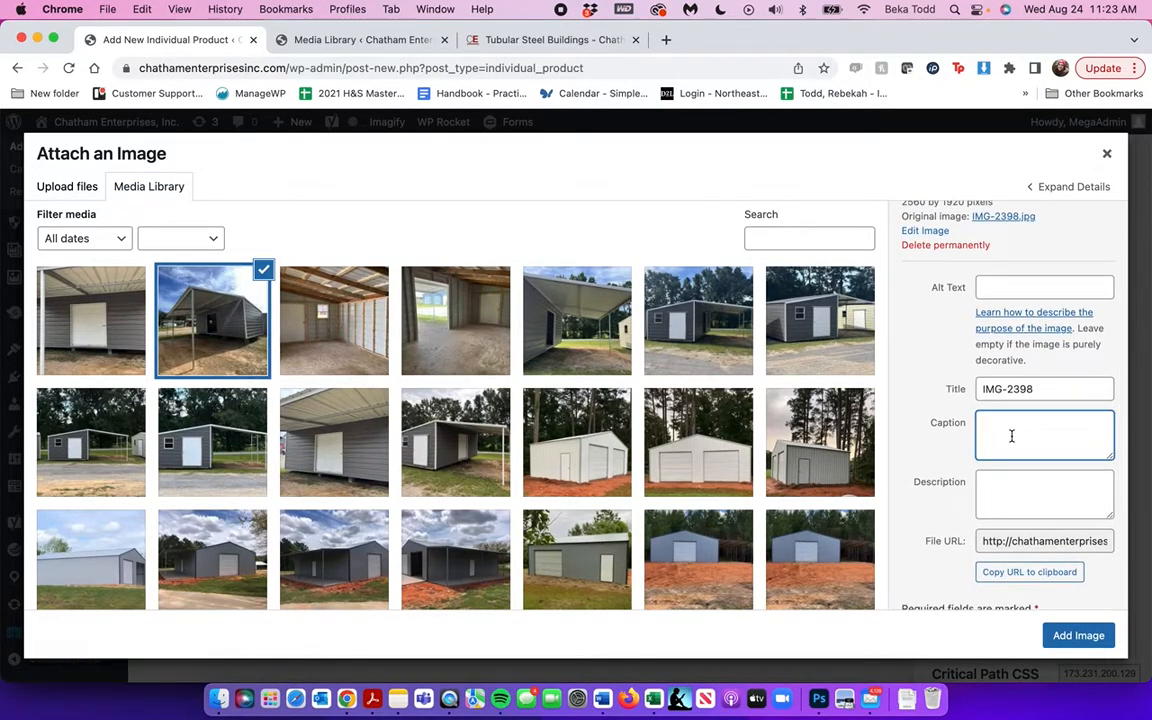
{"action": "left_click", "coordinate": [1107, 153]}
- Assign the product draft to the Products and Specialized Trim categories
{"action": "scroll", "coordinate": [816, 454], "scroll_direction": "up", "scroll_amount": 3}
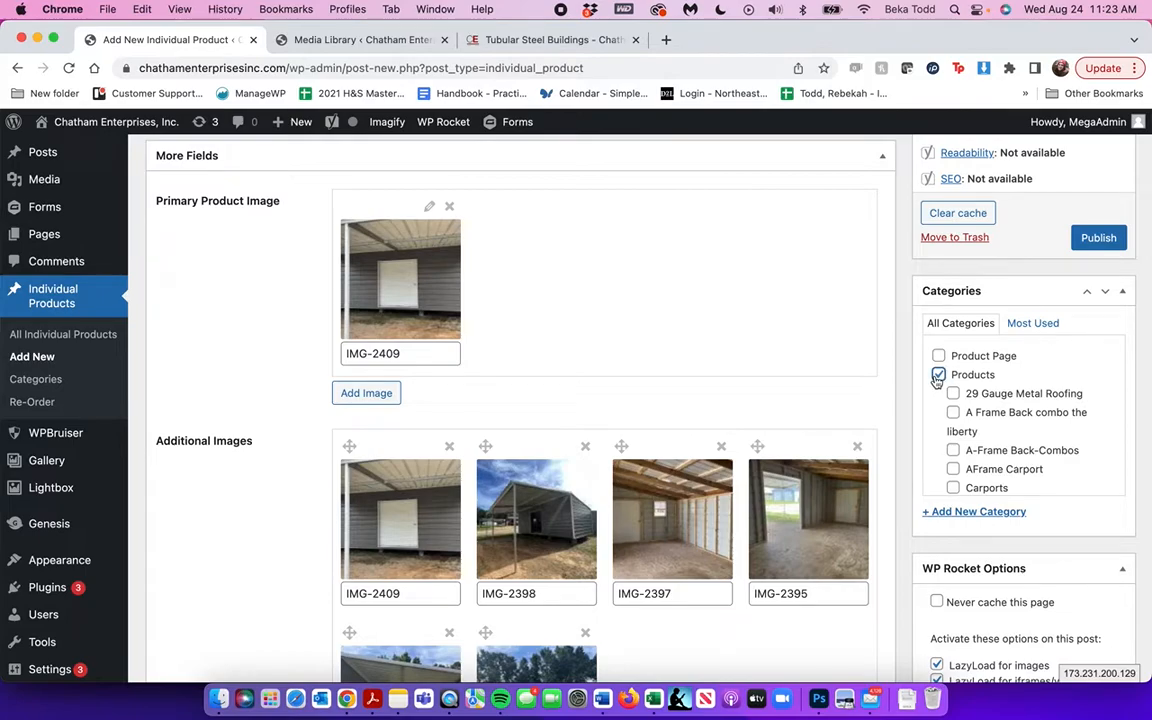
{"action": "scroll", "coordinate": [953, 468], "scroll_direction": "down", "scroll_amount": 10}
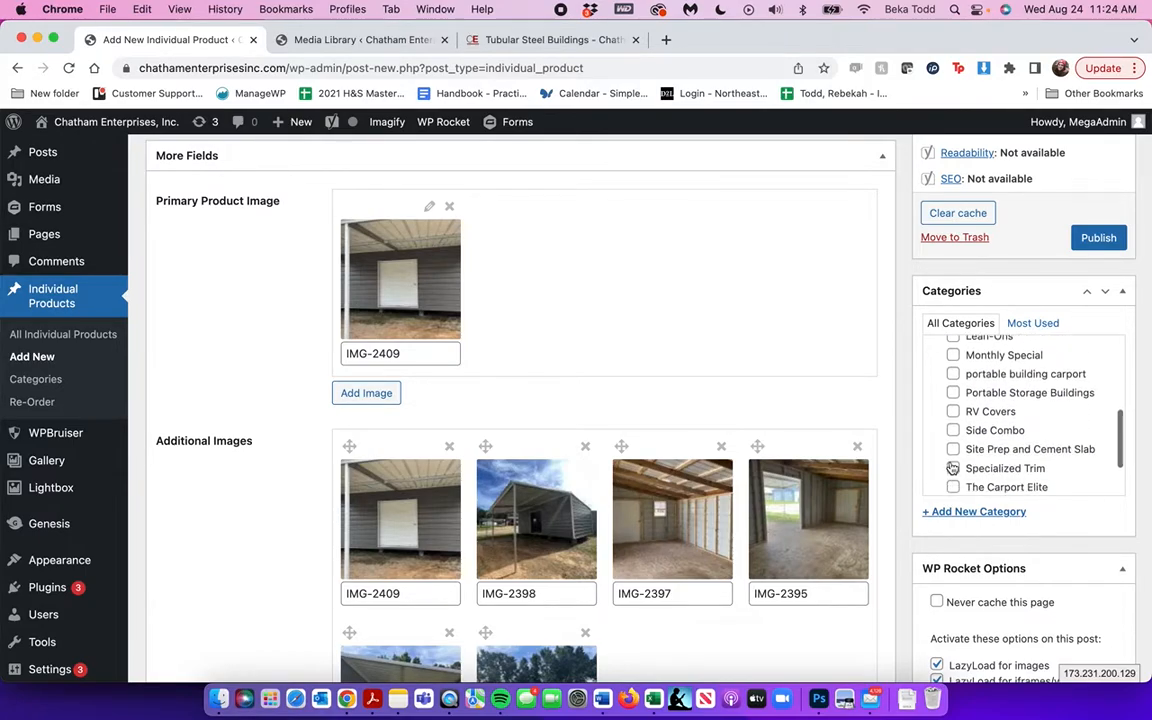
{"action": "left_click", "coordinate": [953, 401]}
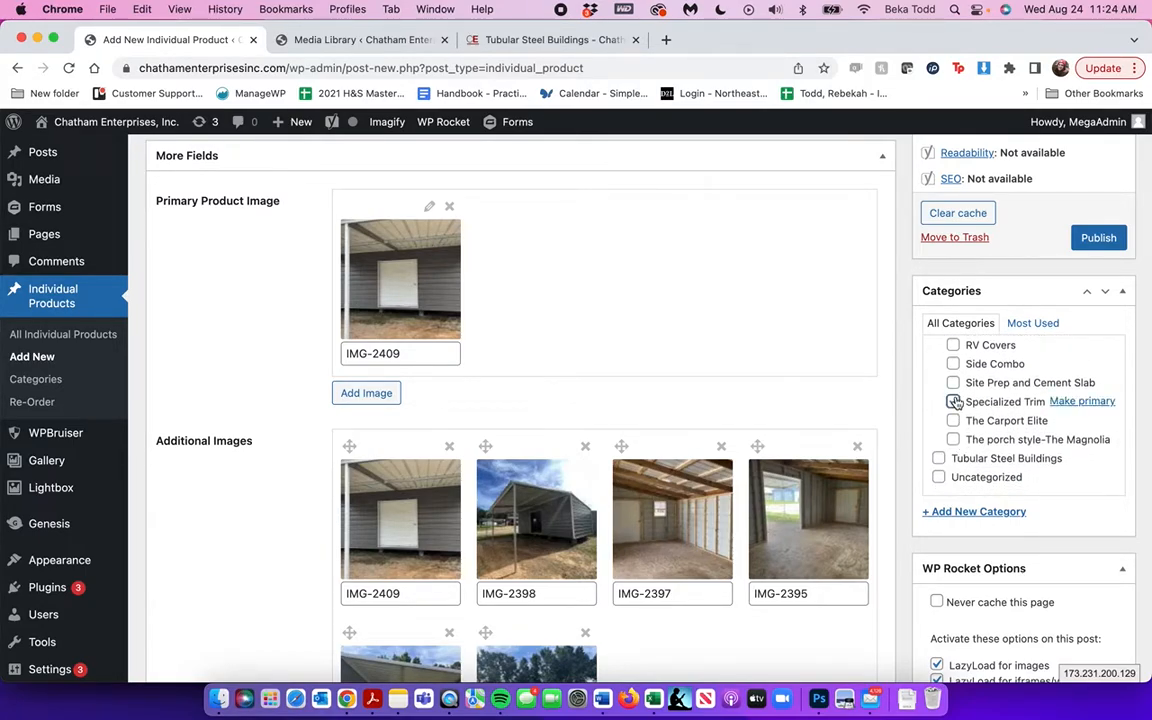
{"action": "scroll", "coordinate": [956, 402], "scroll_direction": "up", "scroll_amount": 5}
{"action": "scroll", "coordinate": [956, 402], "scroll_direction": "up", "scroll_amount": 5}
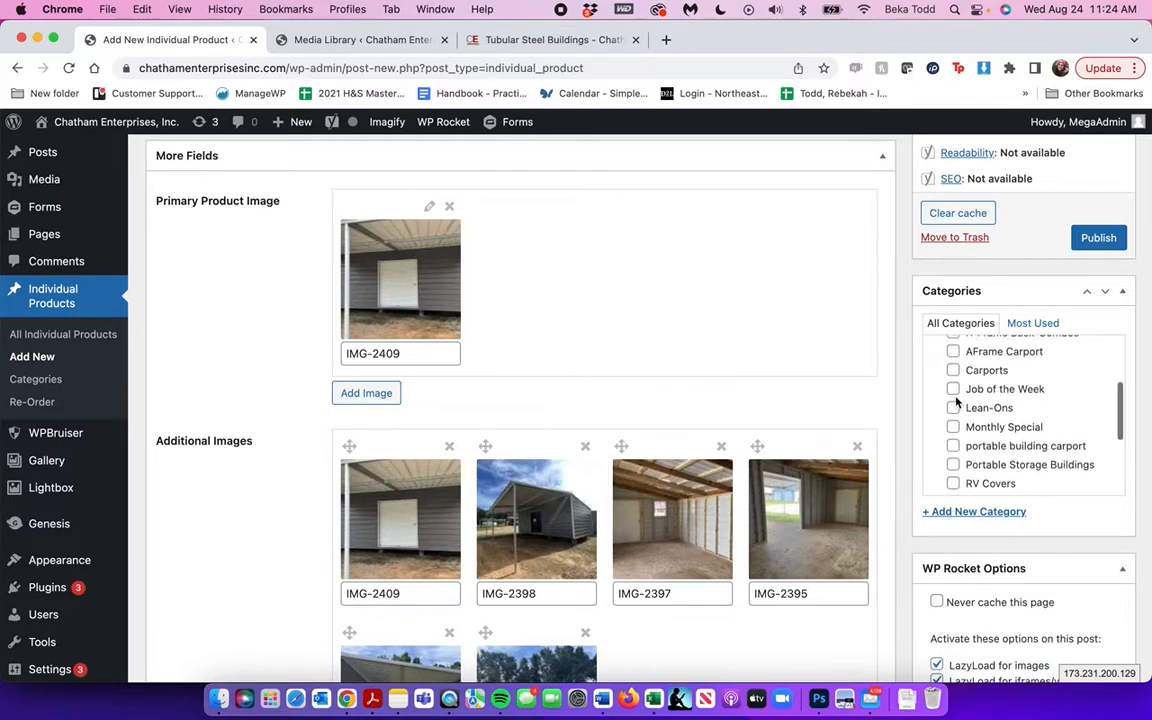
- Review the product navigation and captioned building photos on the public Tubular Steel Buildings page
{"action": "left_click", "coordinate": [552, 40]}
{"action": "scroll", "coordinate": [566, 470], "scroll_direction": "down", "scroll_amount": 8}
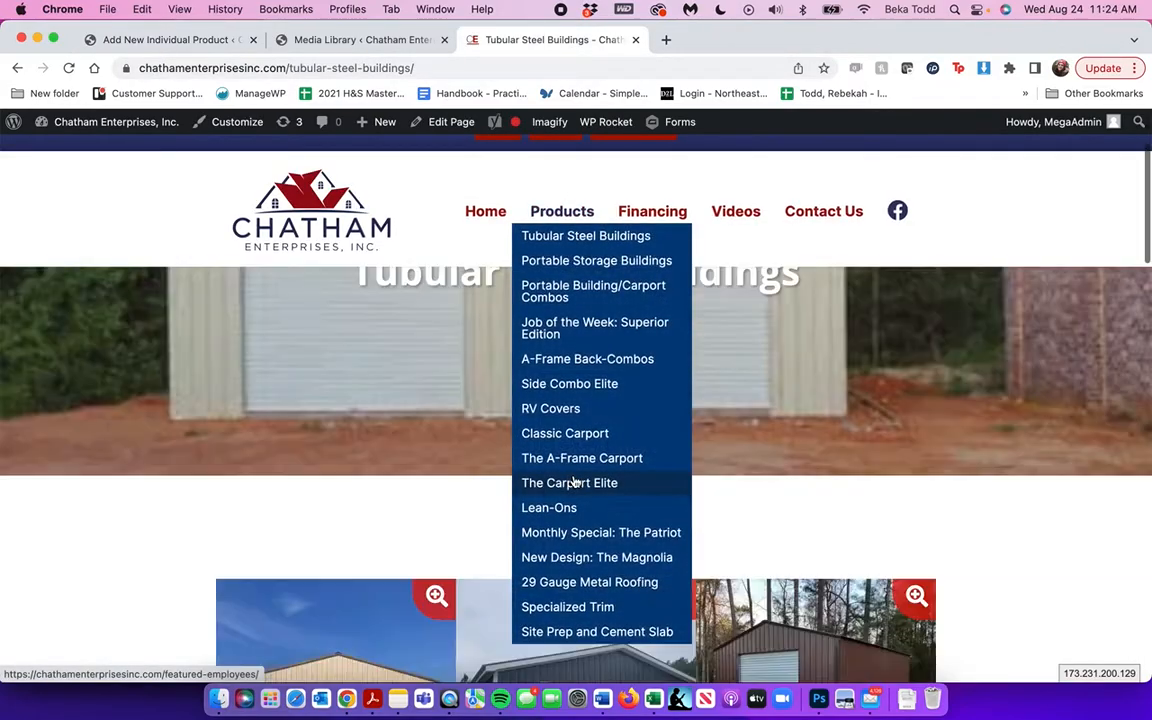
{"action": "scroll", "coordinate": [335, 485], "scroll_direction": "down", "scroll_amount": 2}
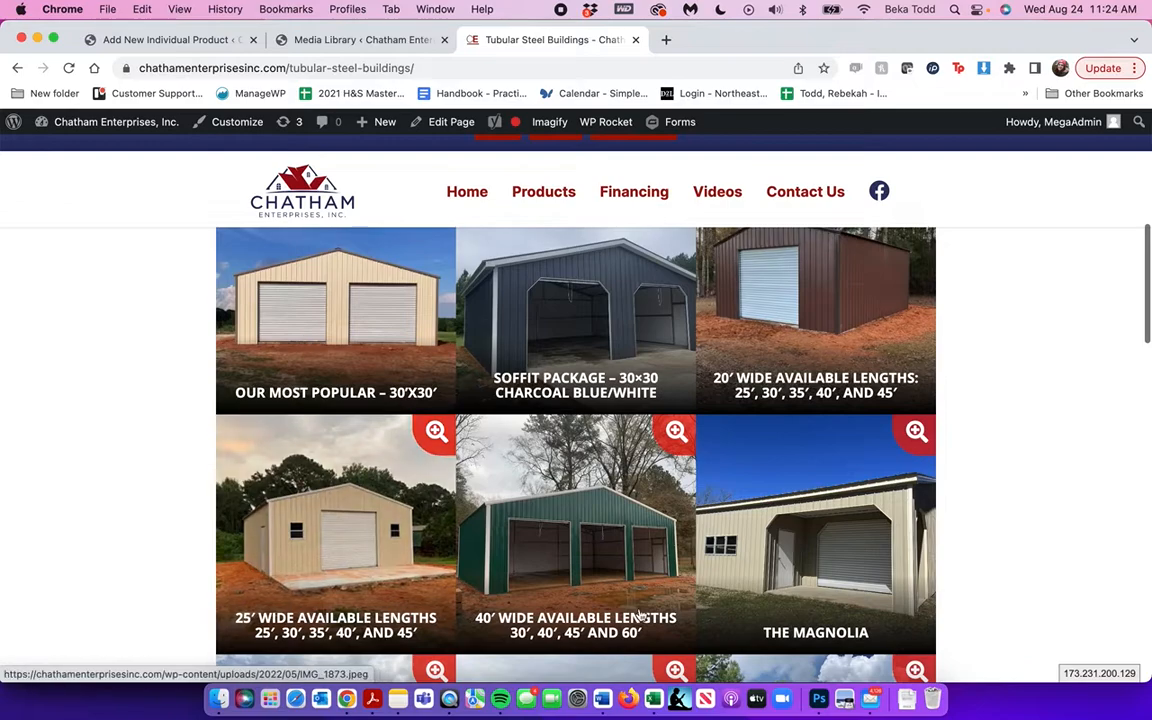
{"action": "left_click", "coordinate": [311, 41]}
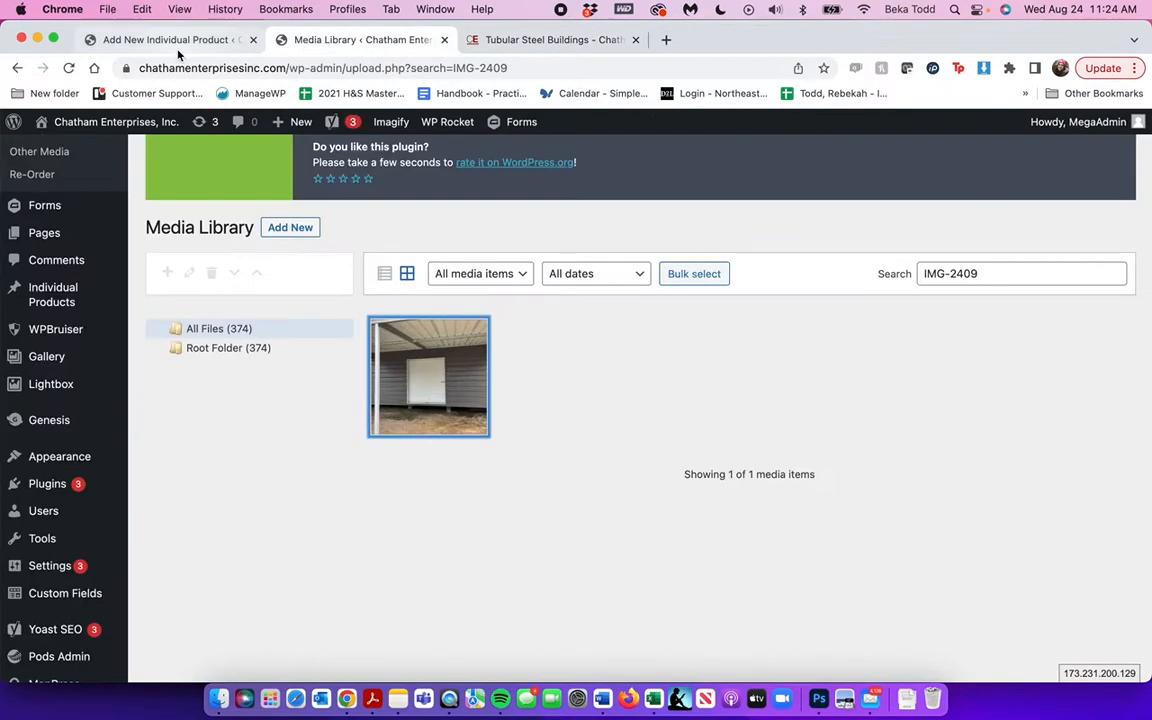
- Remove the Products and Specialized Trim categories from the product draft
{"action": "left_click", "coordinate": [159, 41]}
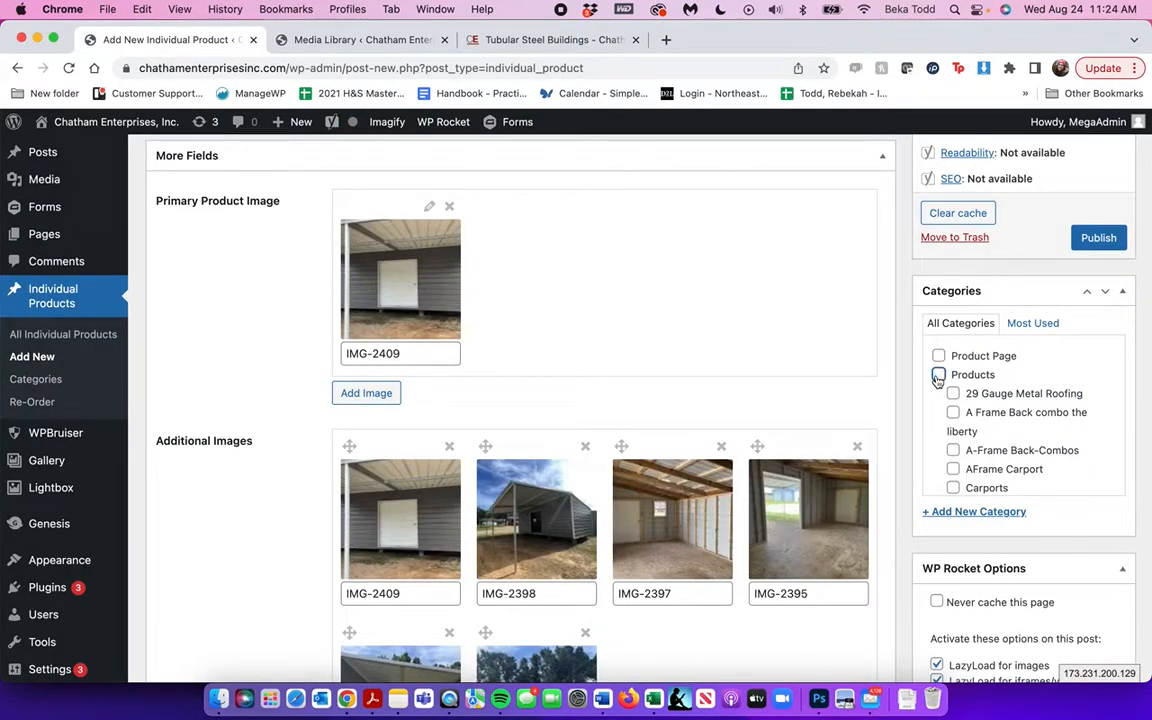
{"action": "scroll", "coordinate": [938, 382], "scroll_direction": "down", "scroll_amount": 5}
{"action": "scroll", "coordinate": [938, 382], "scroll_direction": "down", "scroll_amount": 3}
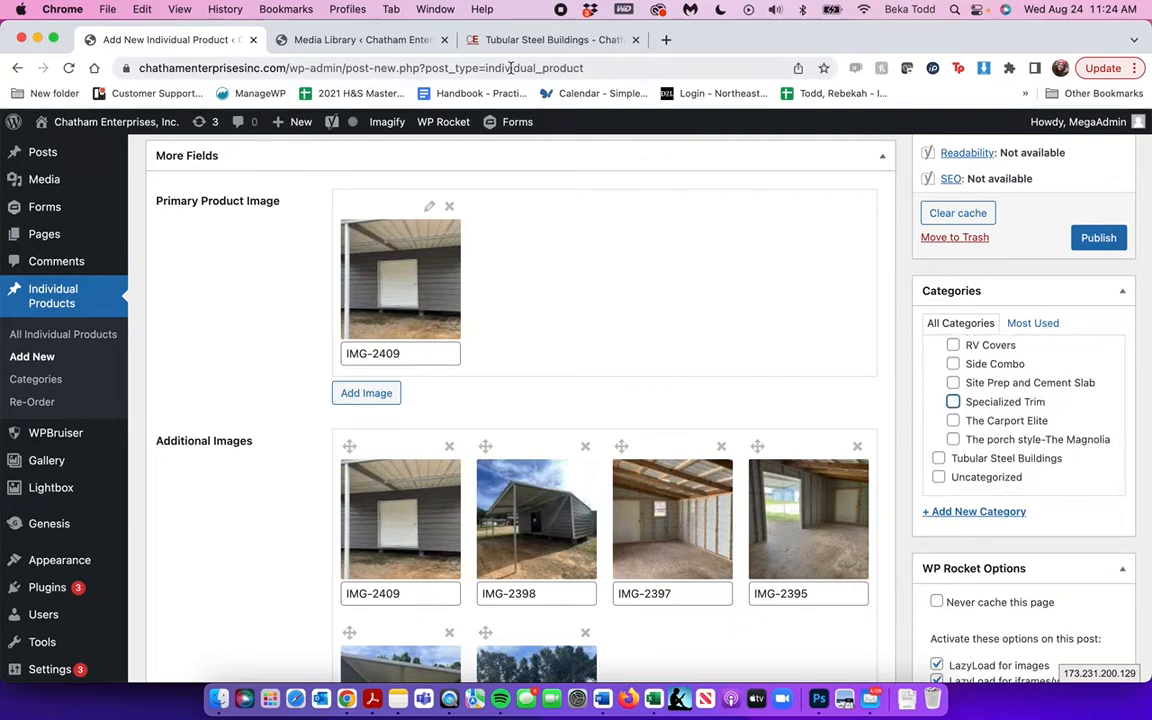
- Open the public site's homepage and look through its product tiles
{"action": "left_click", "coordinate": [495, 46]}
{"action": "left_click", "coordinate": [287, 203]}
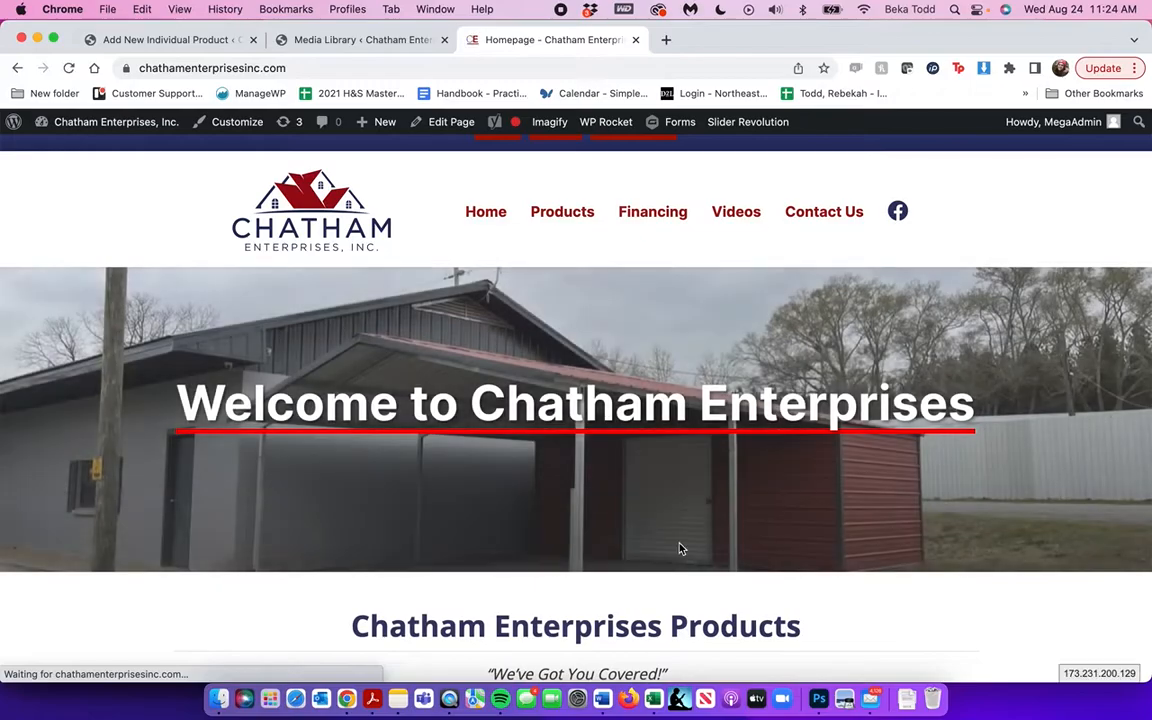
{"action": "scroll", "coordinate": [781, 435], "scroll_direction": "down", "scroll_amount": 5}
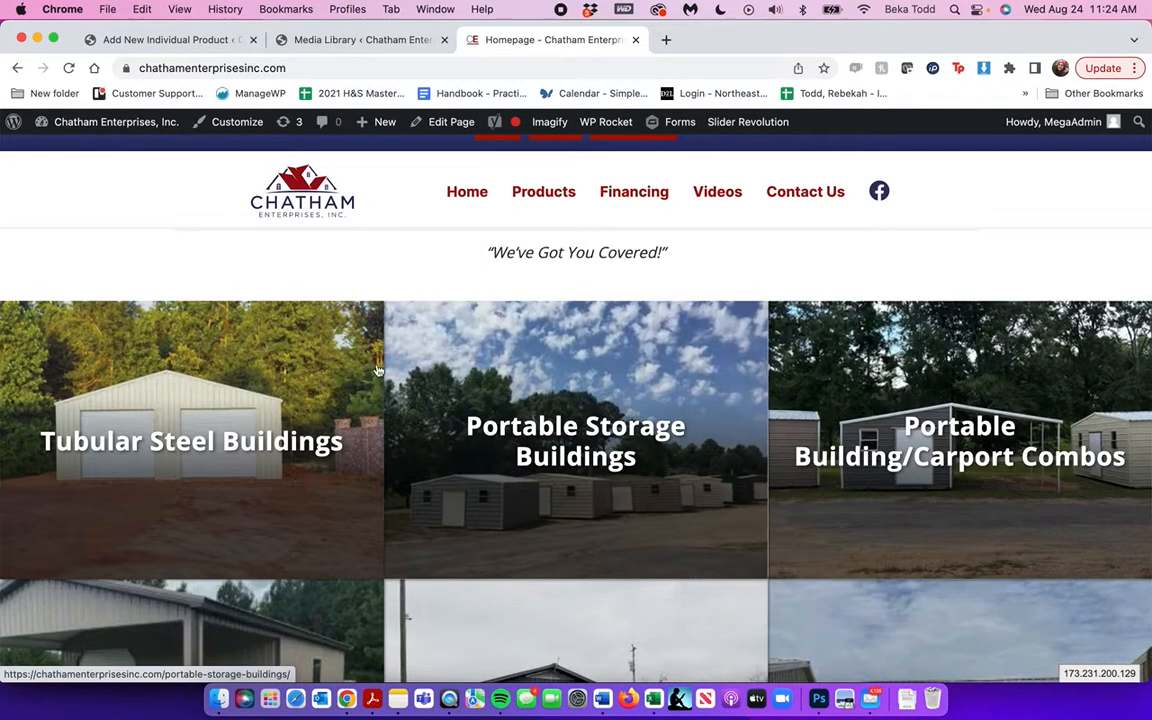
{"action": "scroll", "coordinate": [437, 558], "scroll_direction": "down", "scroll_amount": 5}
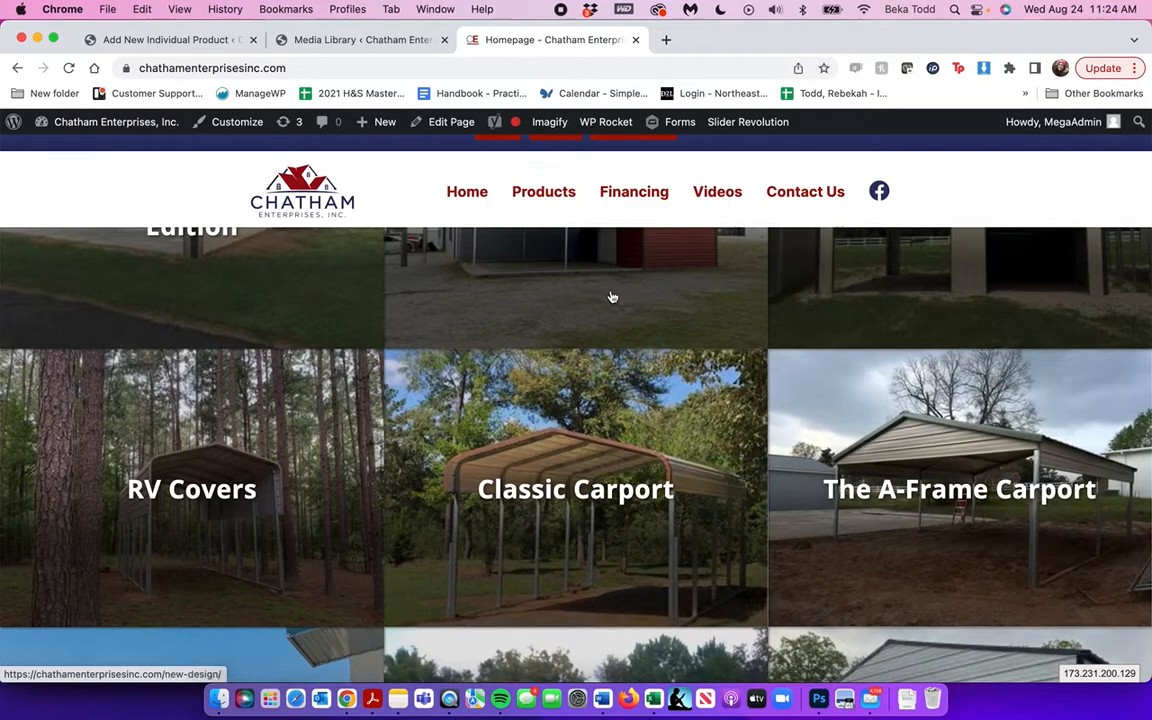
- Return to the new individual product draft and assign it to the Product Page category
{"action": "left_click", "coordinate": [194, 44]}
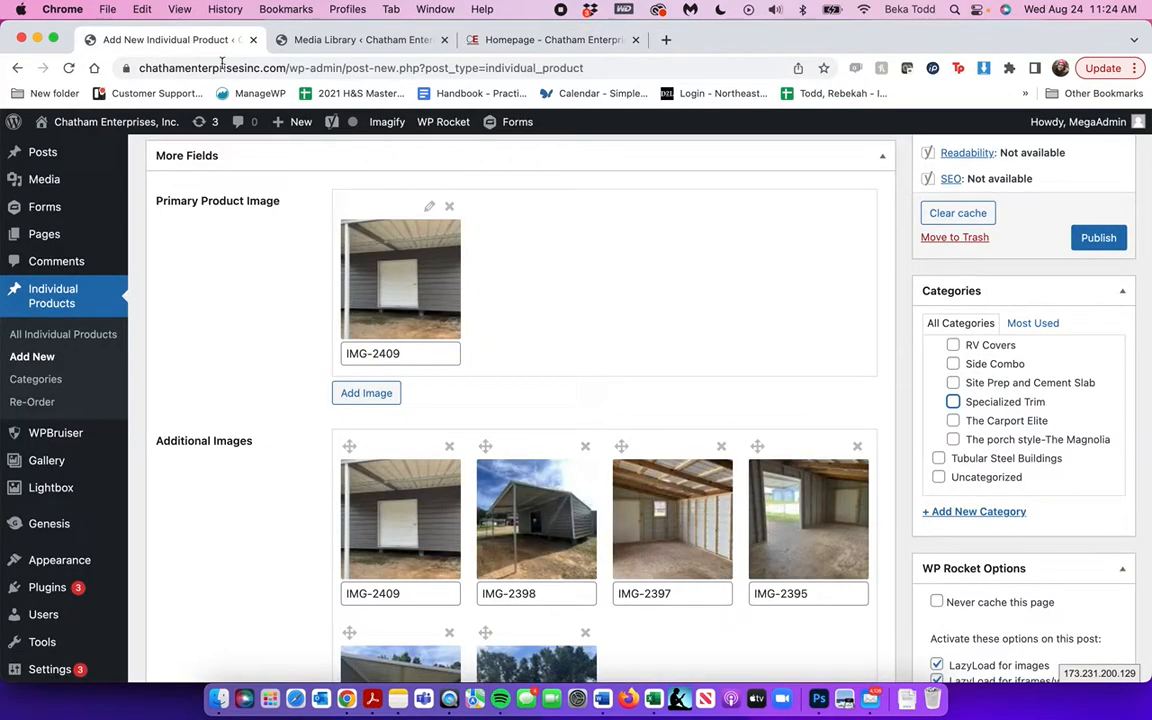
{"action": "scroll", "coordinate": [925, 345], "scroll_direction": "up", "scroll_amount": 5}
{"action": "left_click", "coordinate": [980, 364]}
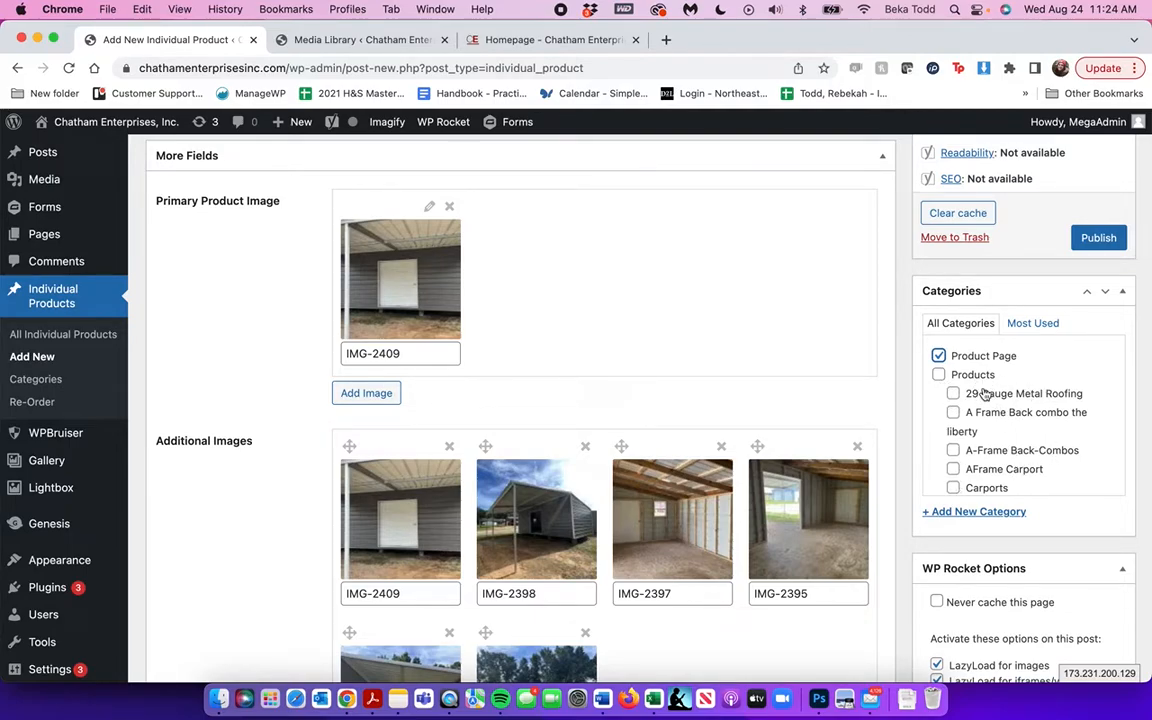
- Fill in a new category named "new category" with Products as its parent, and clear the name without adding it
{"action": "scroll", "coordinate": [982, 402], "scroll_direction": "down", "scroll_amount": 8}
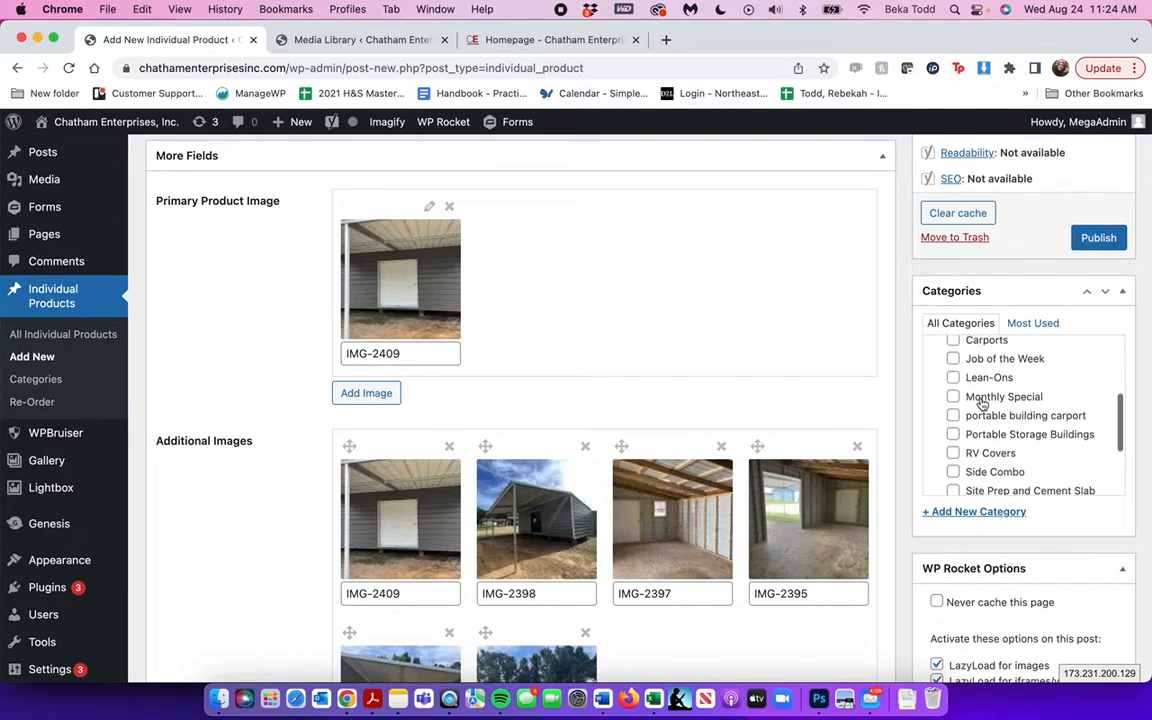
{"action": "scroll", "coordinate": [982, 402], "scroll_direction": "down", "scroll_amount": 2}
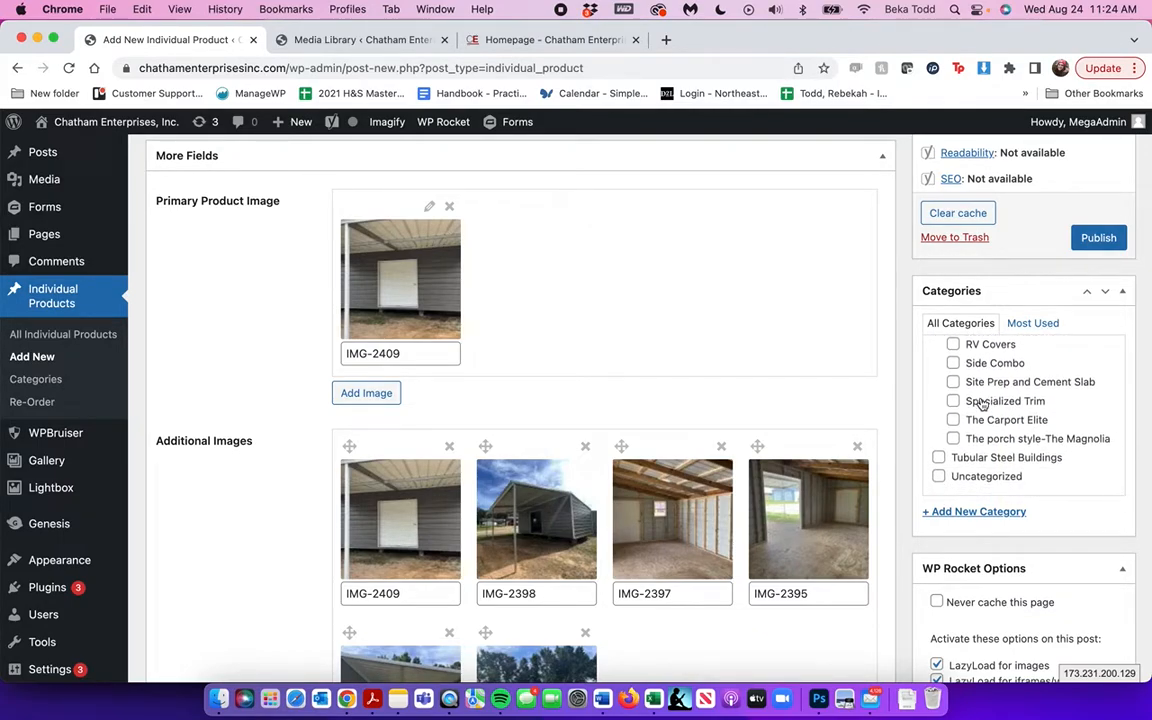
{"action": "left_click", "coordinate": [974, 514]}
{"action": "left_click", "coordinate": [975, 584]}
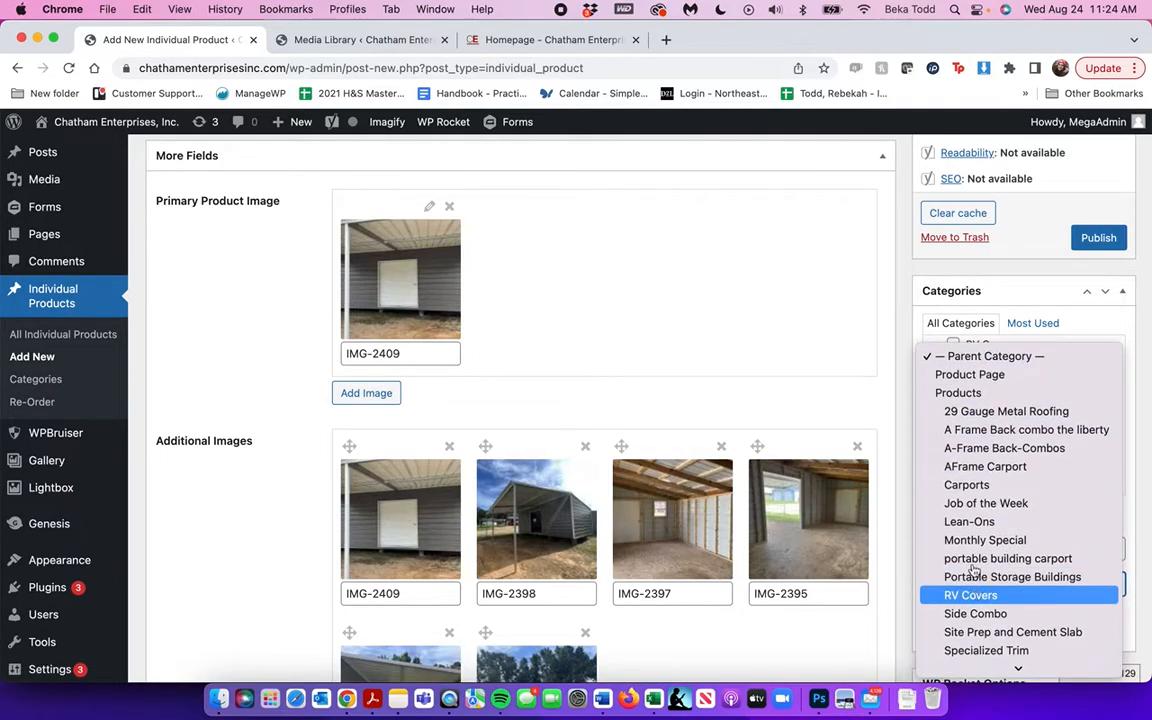
{"action": "left_click", "coordinate": [962, 393]}
{"action": "left_click", "coordinate": [981, 550]}
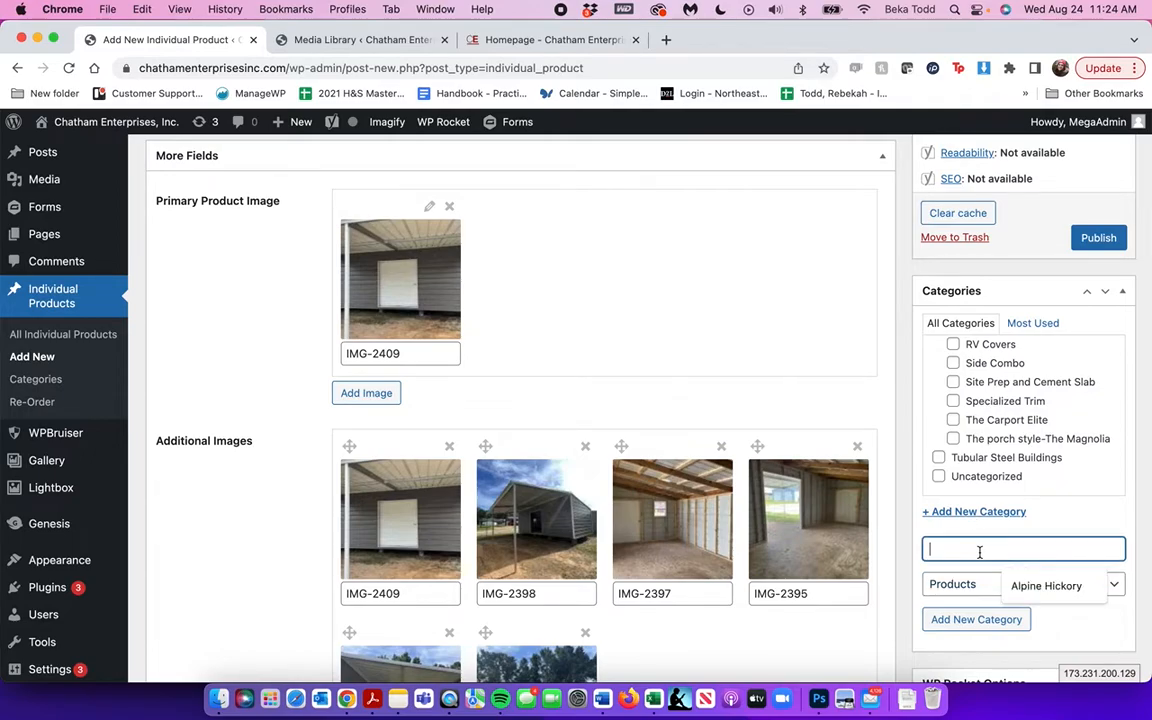
{"action": "type", "text": "new catego"}
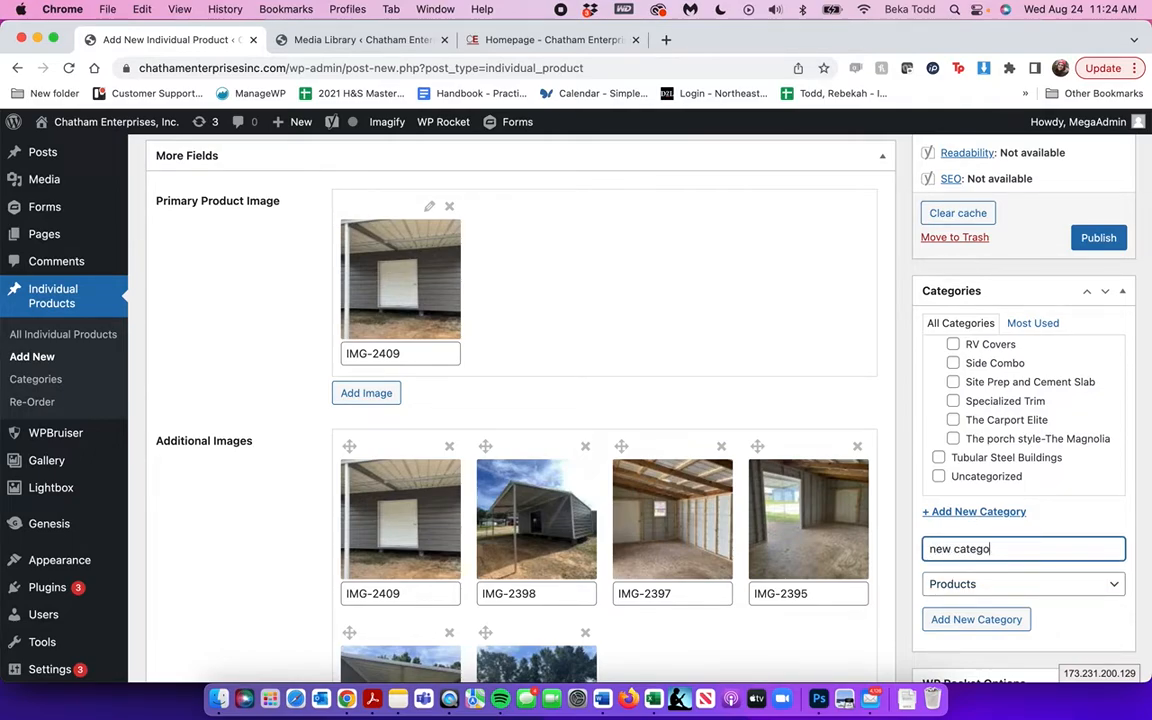
{"action": "type", "text": "ry"}
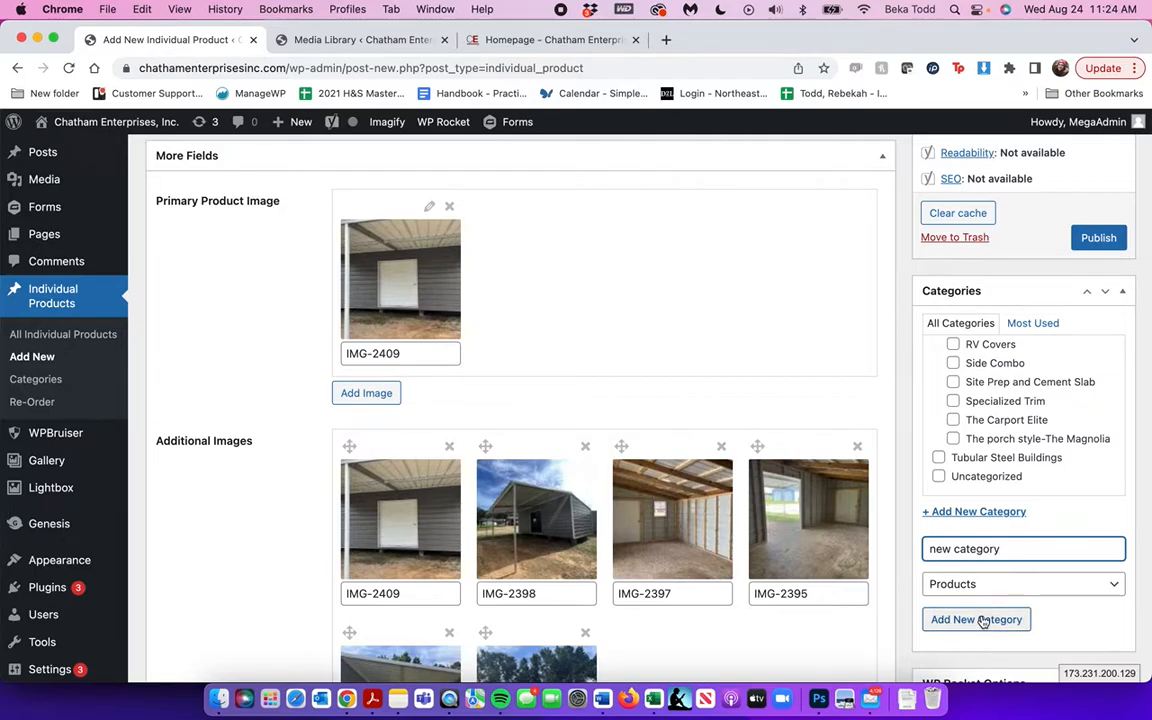
{"action": "triple_click", "coordinate": [1010, 548]}
{"action": "key", "text": "BackSpace"}
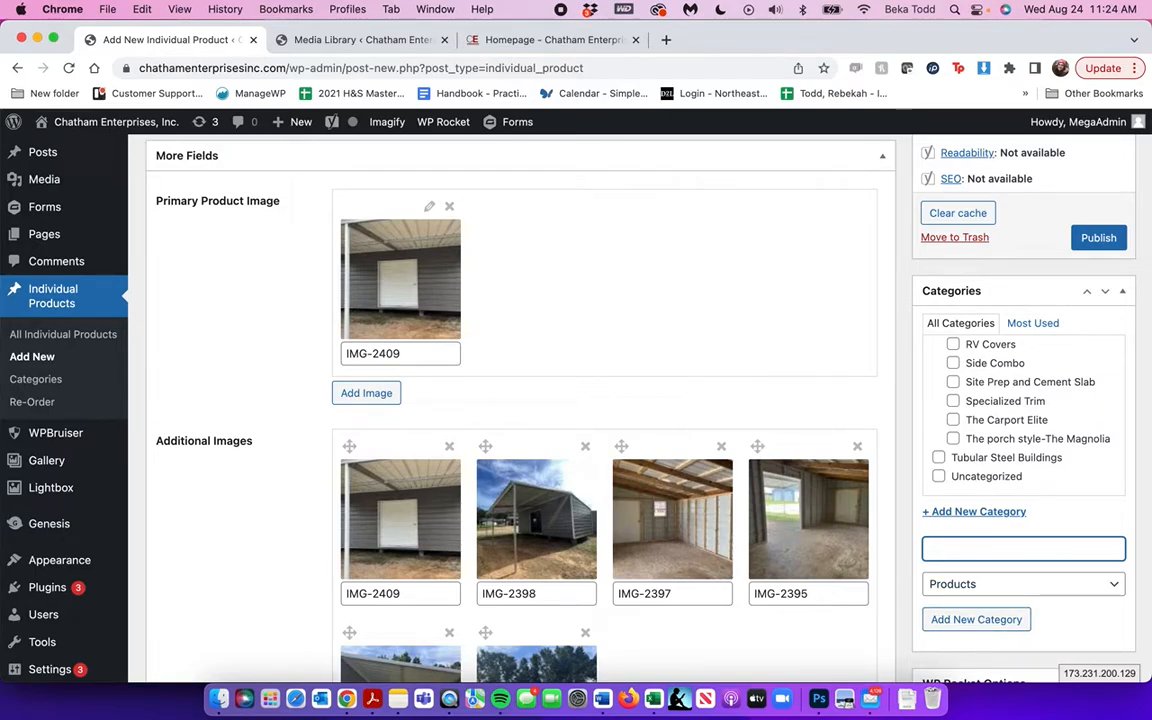
- Open the Individual Products categories list in a separate browser tab and look through the existing categories
{"action": "right_click", "coordinate": [49, 381]}
{"action": "left_click", "coordinate": [69, 391]}
{"action": "left_click", "coordinate": [306, 40]}
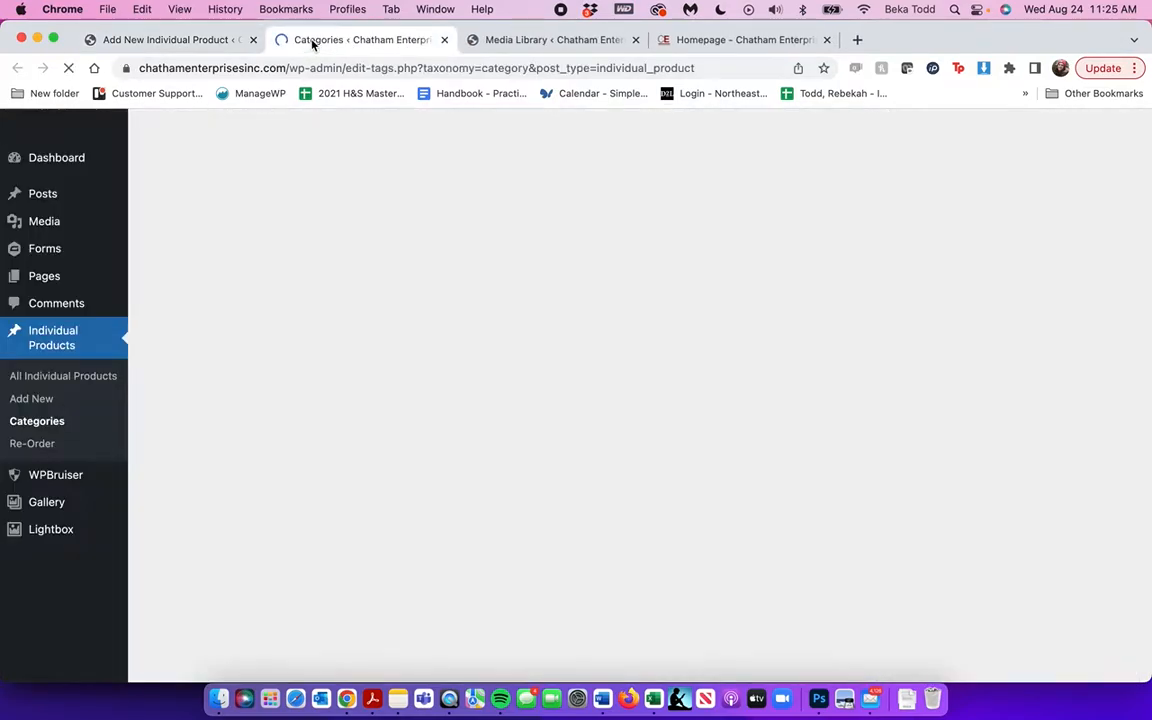
{"action": "scroll", "coordinate": [383, 337], "scroll_direction": "down", "scroll_amount": 3}
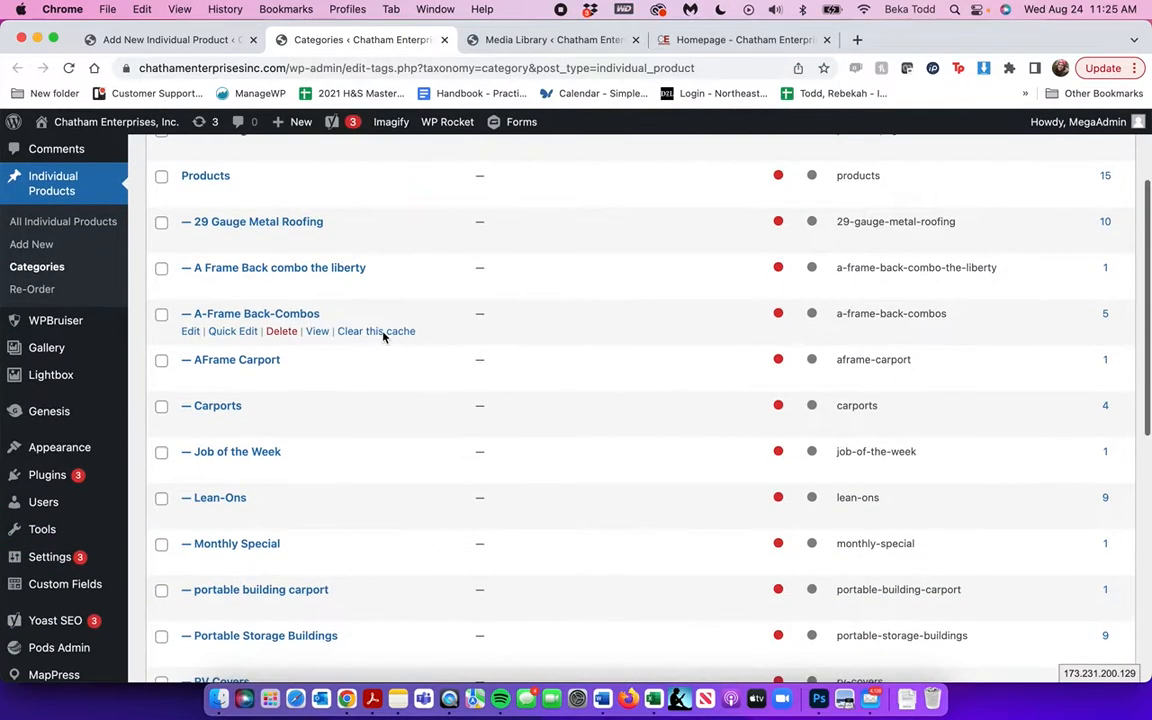
{"action": "scroll", "coordinate": [383, 337], "scroll_direction": "down", "scroll_amount": 1}
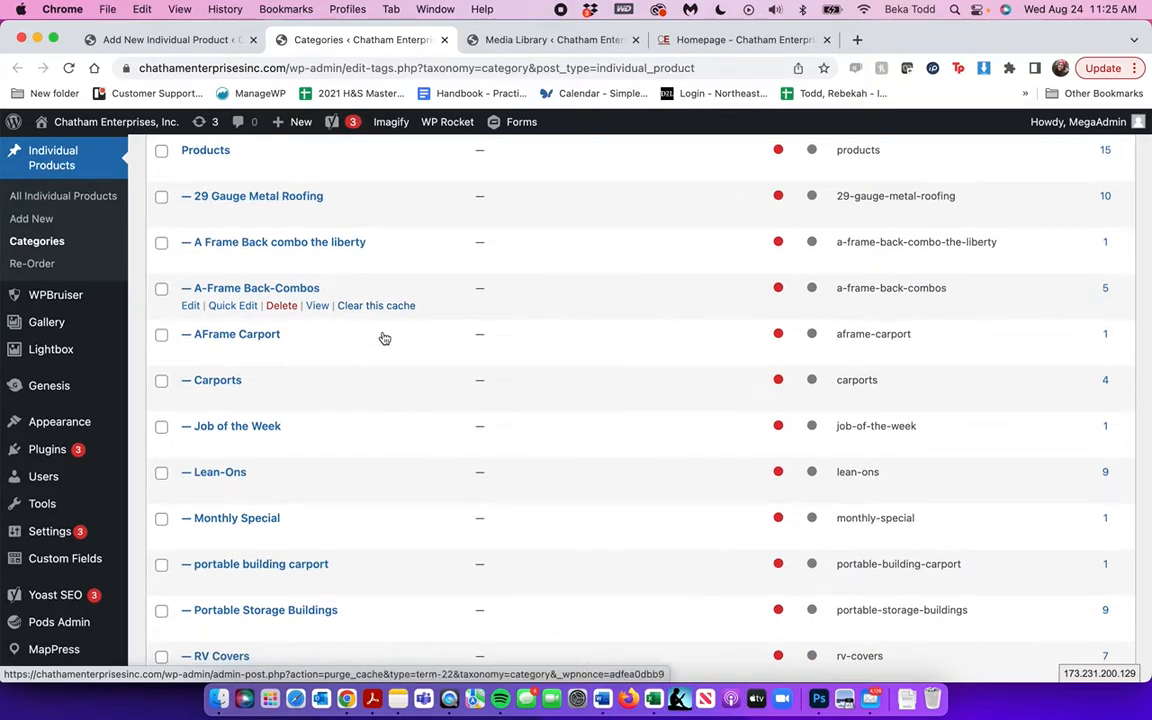
{"action": "scroll", "coordinate": [384, 338], "scroll_direction": "down", "scroll_amount": 10}
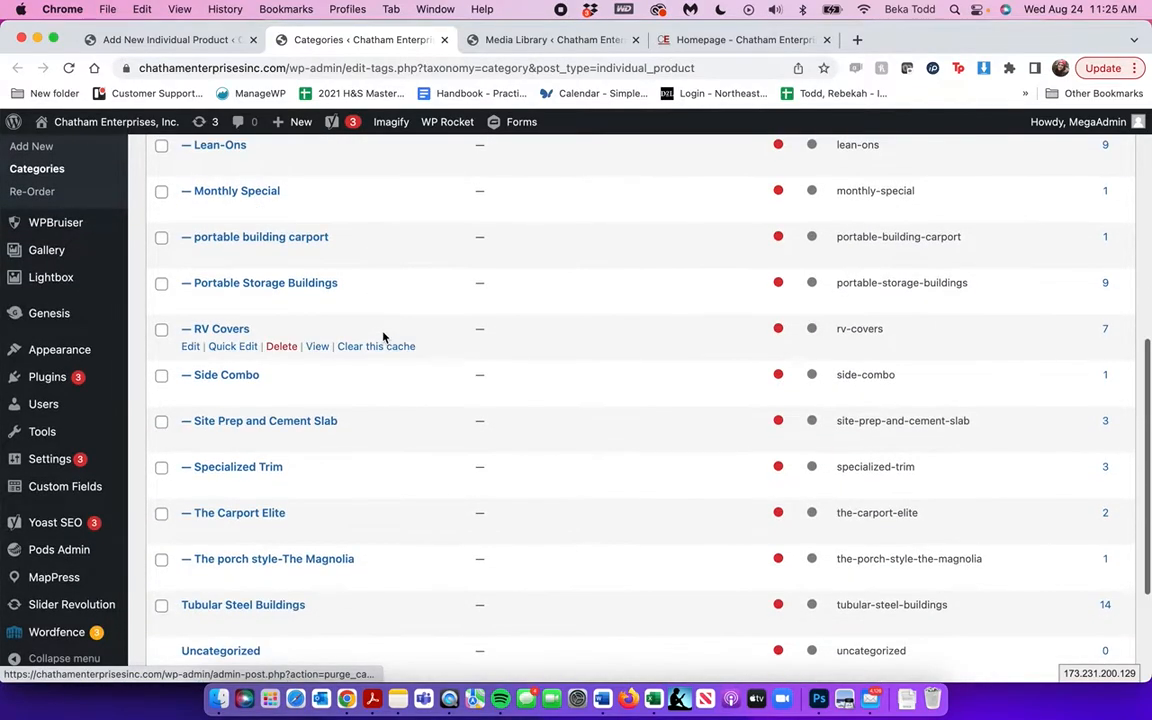
- Return from the categories list to the new individual product draft and also assign it to the Products category
{"action": "scroll", "coordinate": [383, 337], "scroll_direction": "up", "scroll_amount": 12}
{"action": "scroll", "coordinate": [383, 337], "scroll_direction": "down", "scroll_amount": 12}
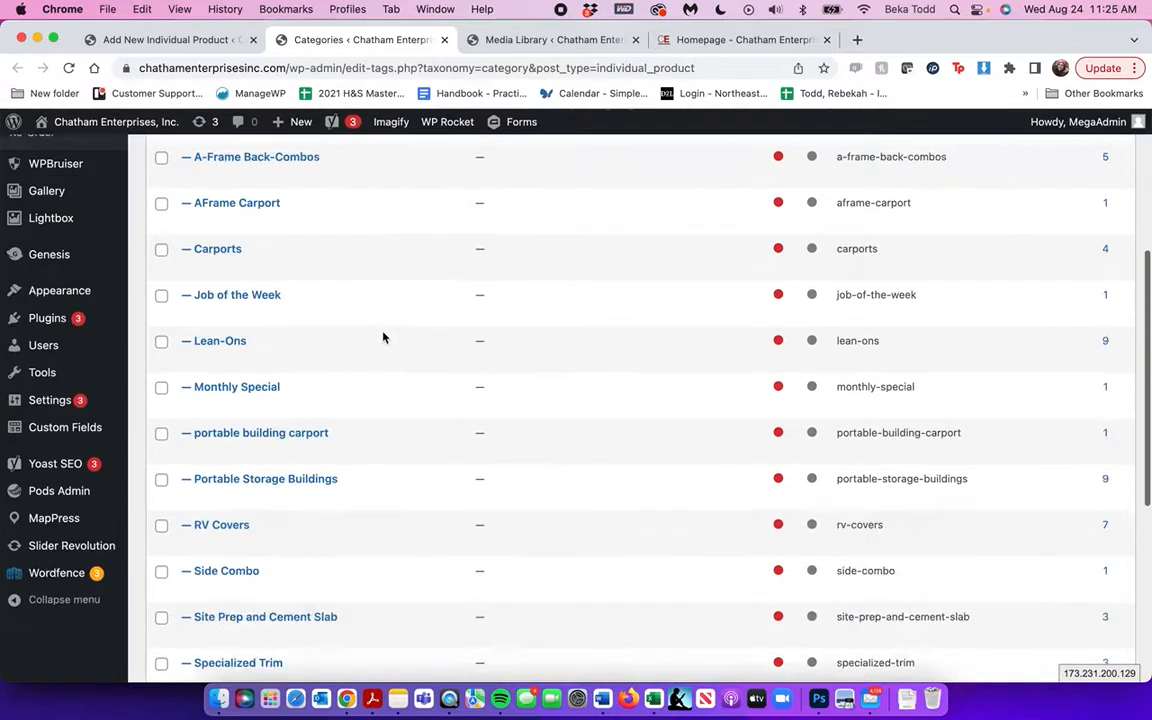
{"action": "scroll", "coordinate": [383, 337], "scroll_direction": "up", "scroll_amount": 12}
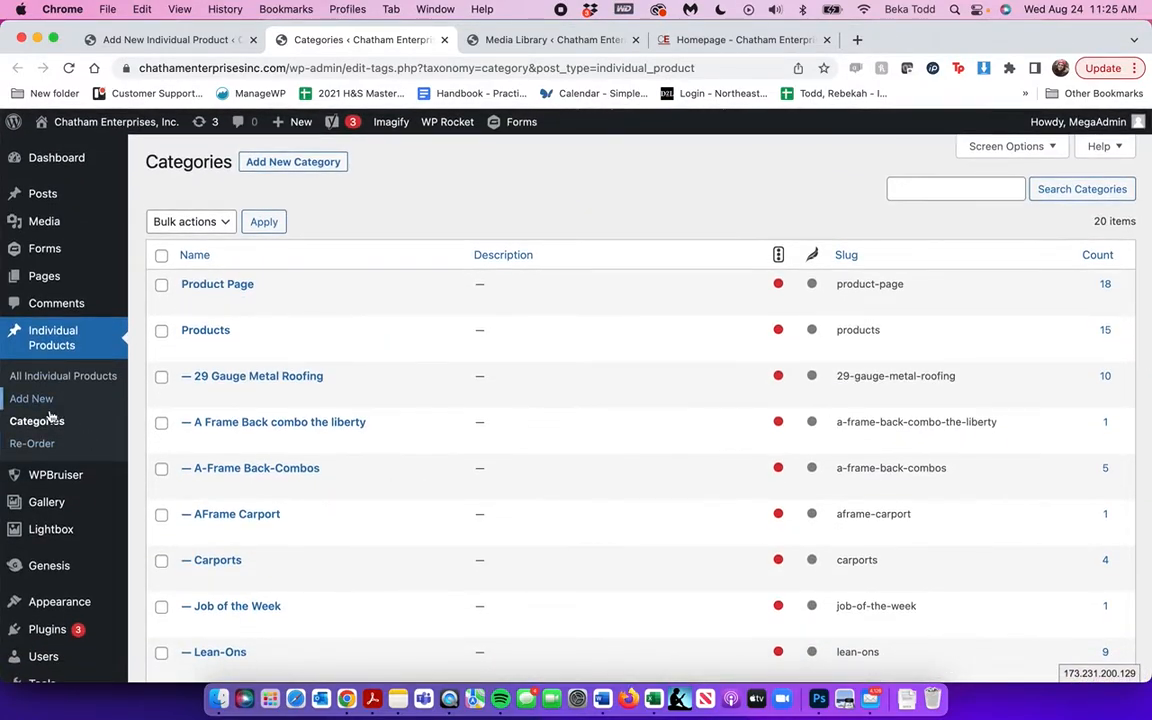
{"action": "left_click", "coordinate": [170, 40]}
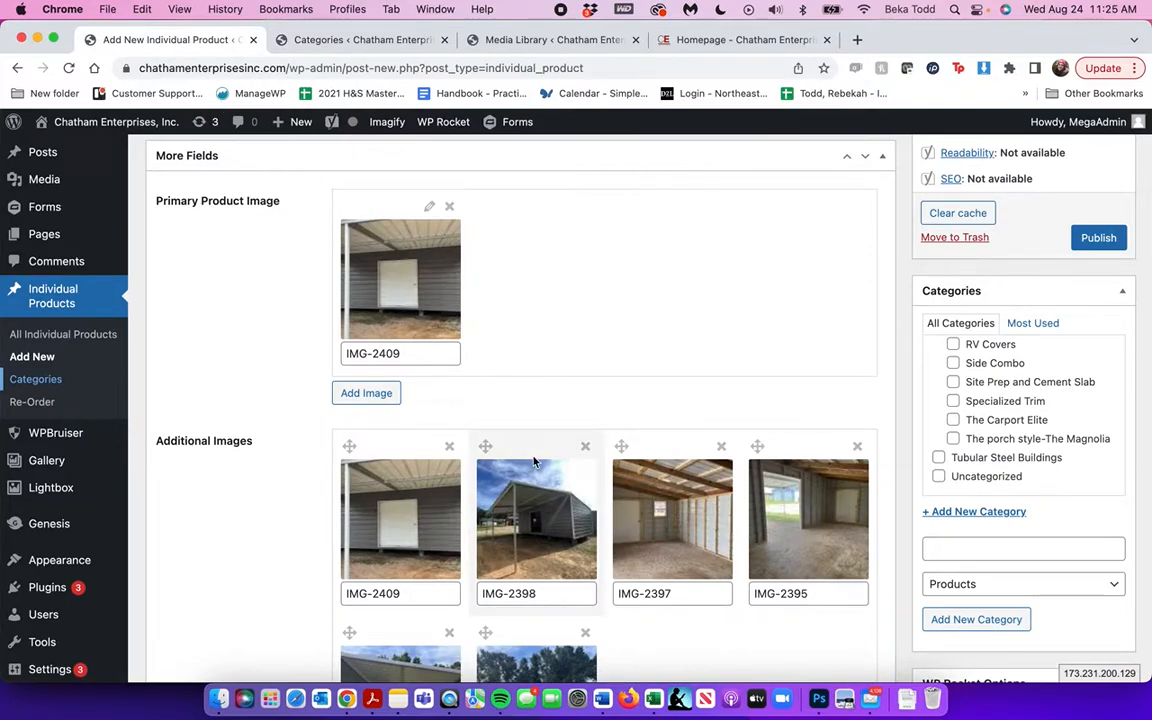
{"action": "scroll", "coordinate": [717, 386], "scroll_direction": "up", "scroll_amount": 4}
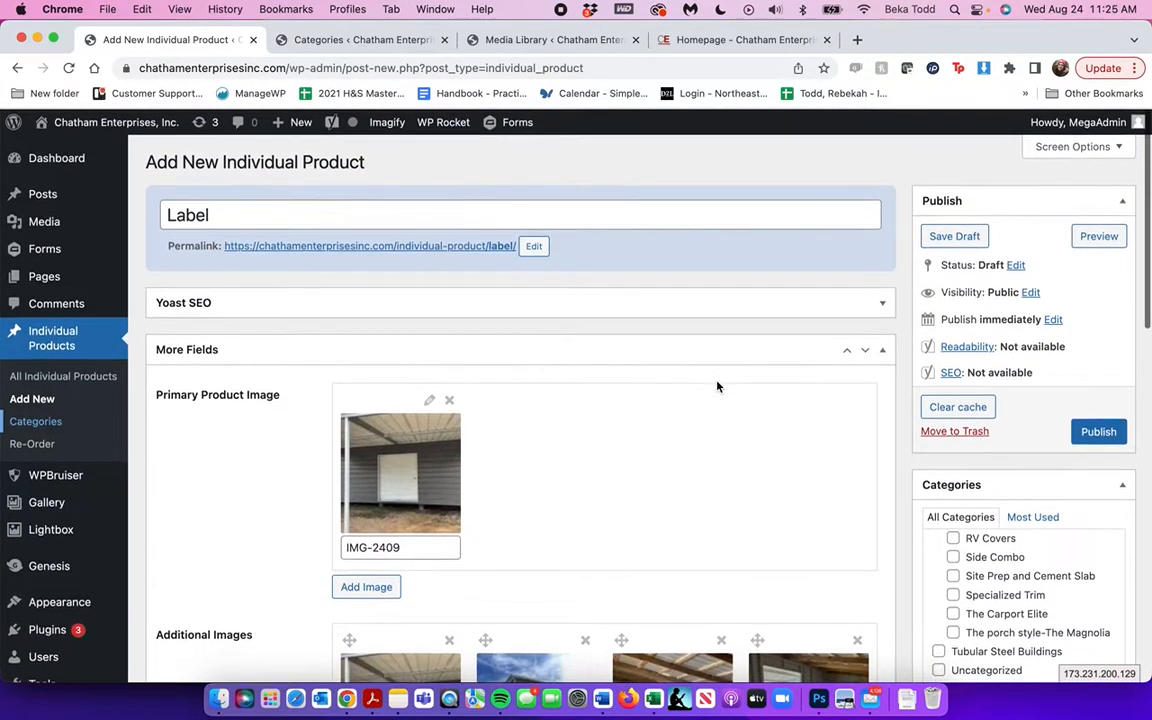
{"action": "scroll", "coordinate": [717, 386], "scroll_direction": "down", "scroll_amount": 3}
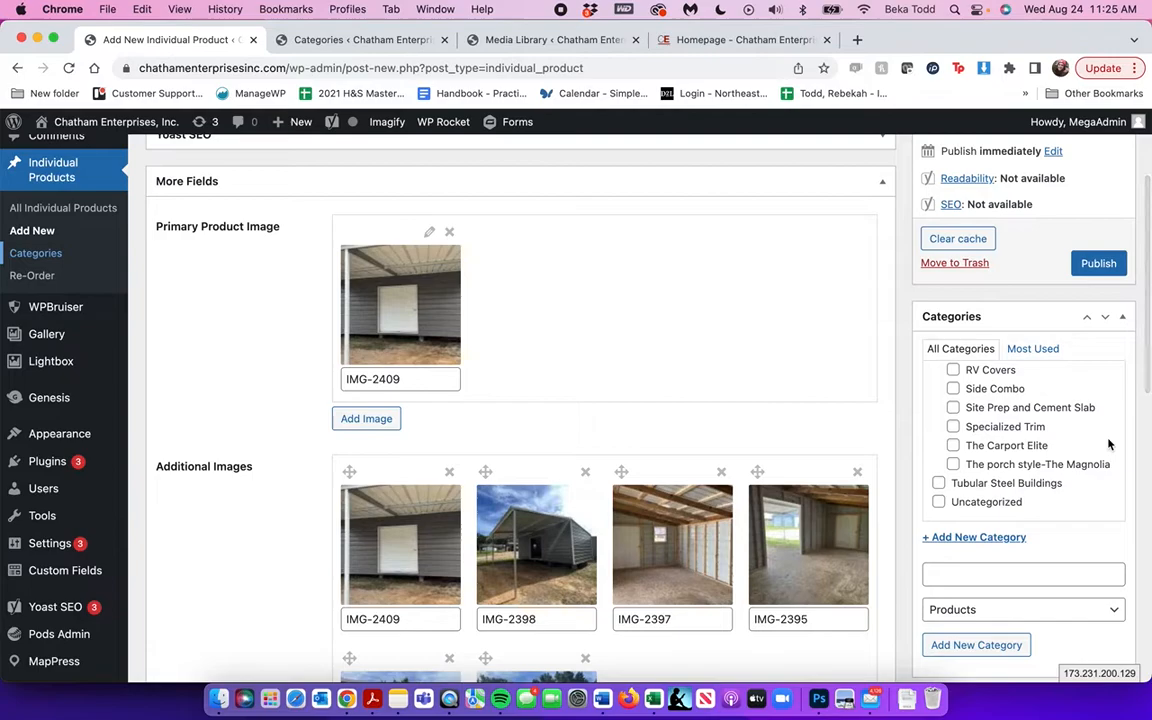
{"action": "scroll", "coordinate": [1030, 466], "scroll_direction": "up", "scroll_amount": 10}
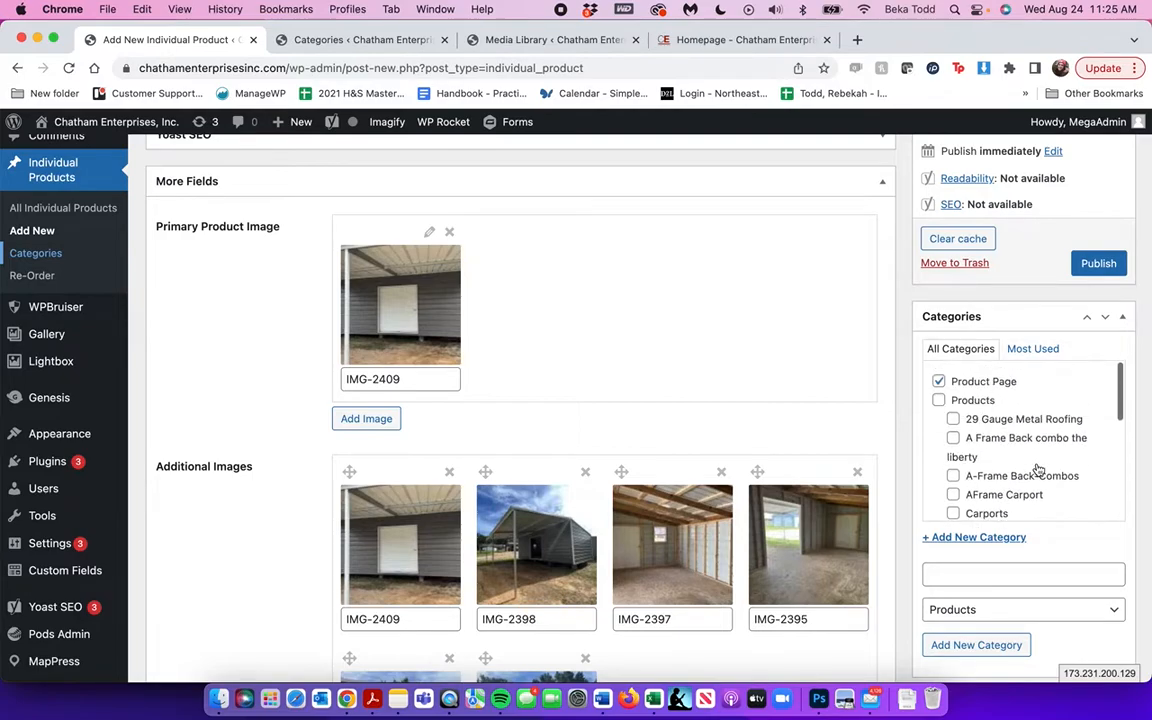
{"action": "left_click", "coordinate": [939, 401]}
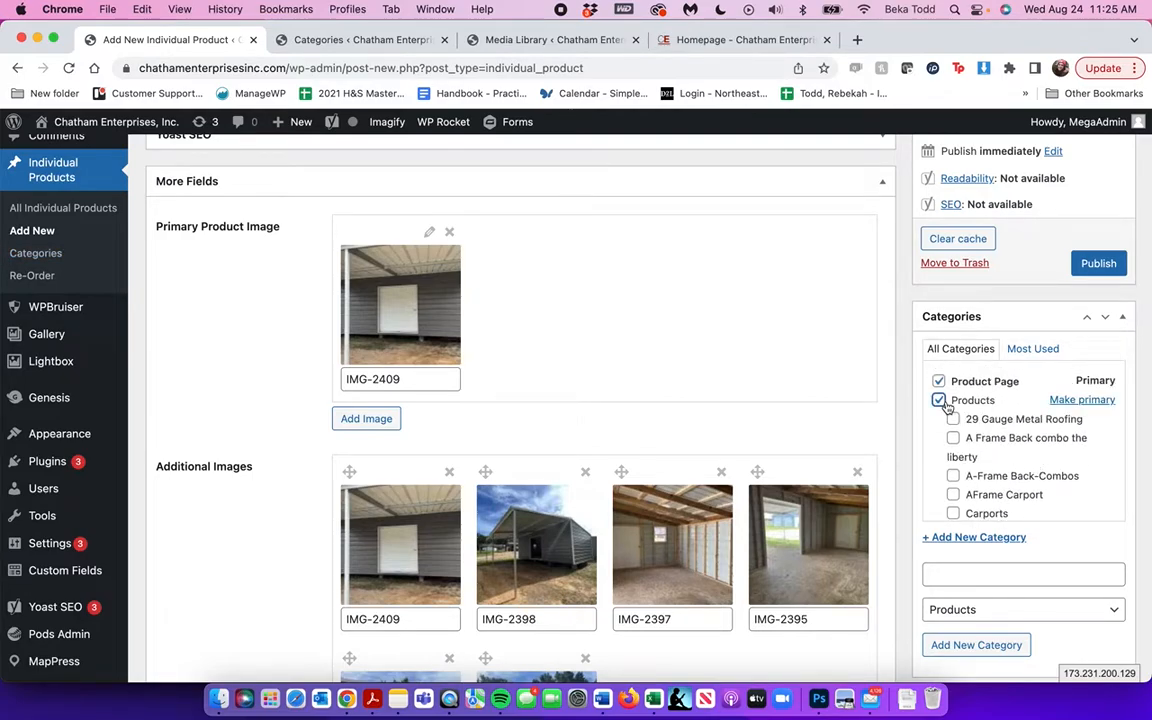
- Add a new category named "New Category" under the parent Products from the product draft
{"action": "scroll", "coordinate": [947, 405], "scroll_direction": "down", "scroll_amount": 5}
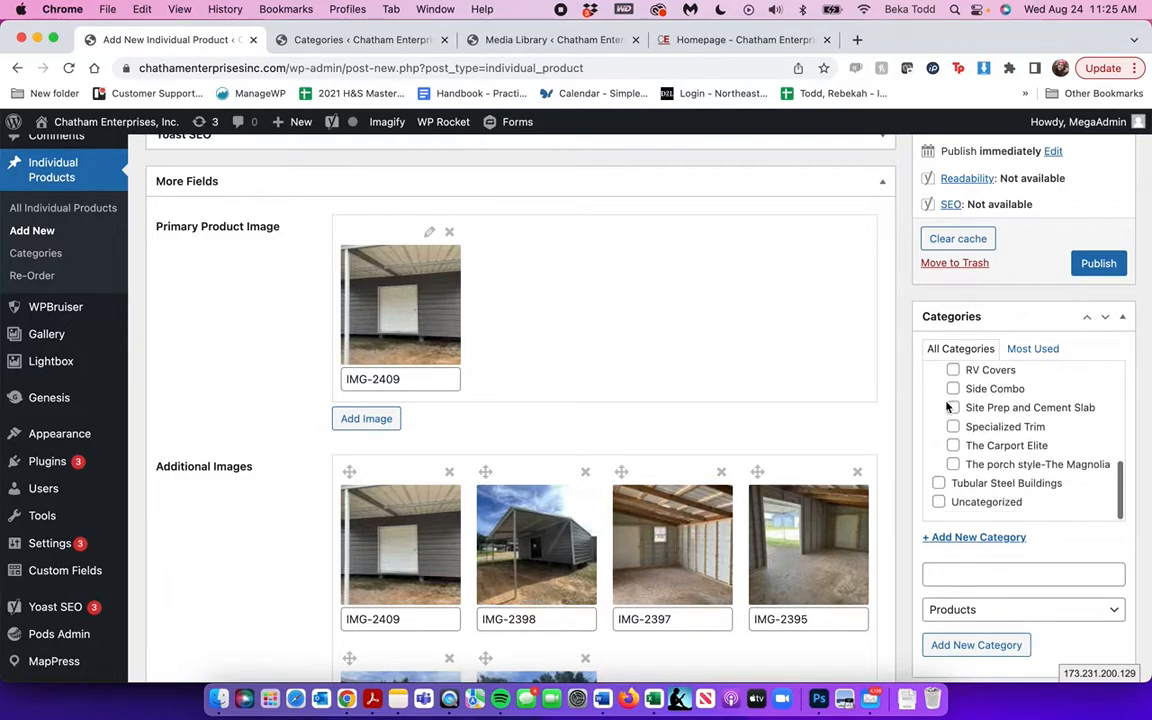
{"action": "left_click", "coordinate": [970, 541]}
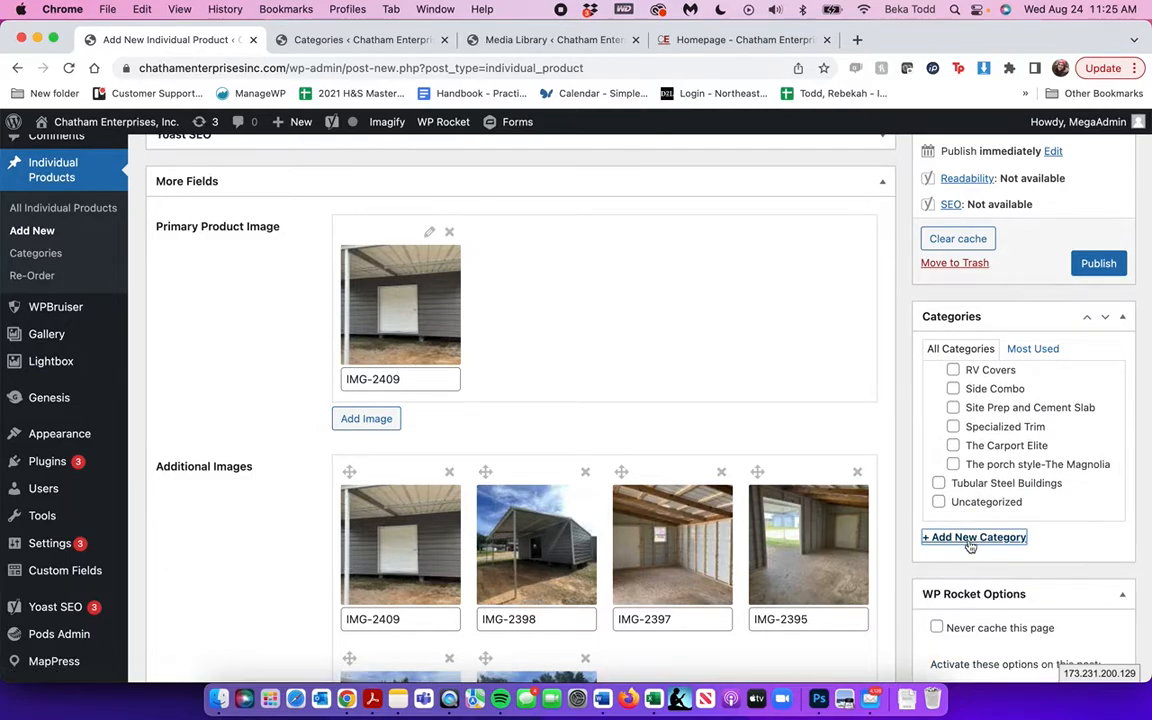
{"action": "left_click", "coordinate": [970, 541]}
{"action": "left_click", "coordinate": [964, 573]}
{"action": "type", "text": "New Category"}
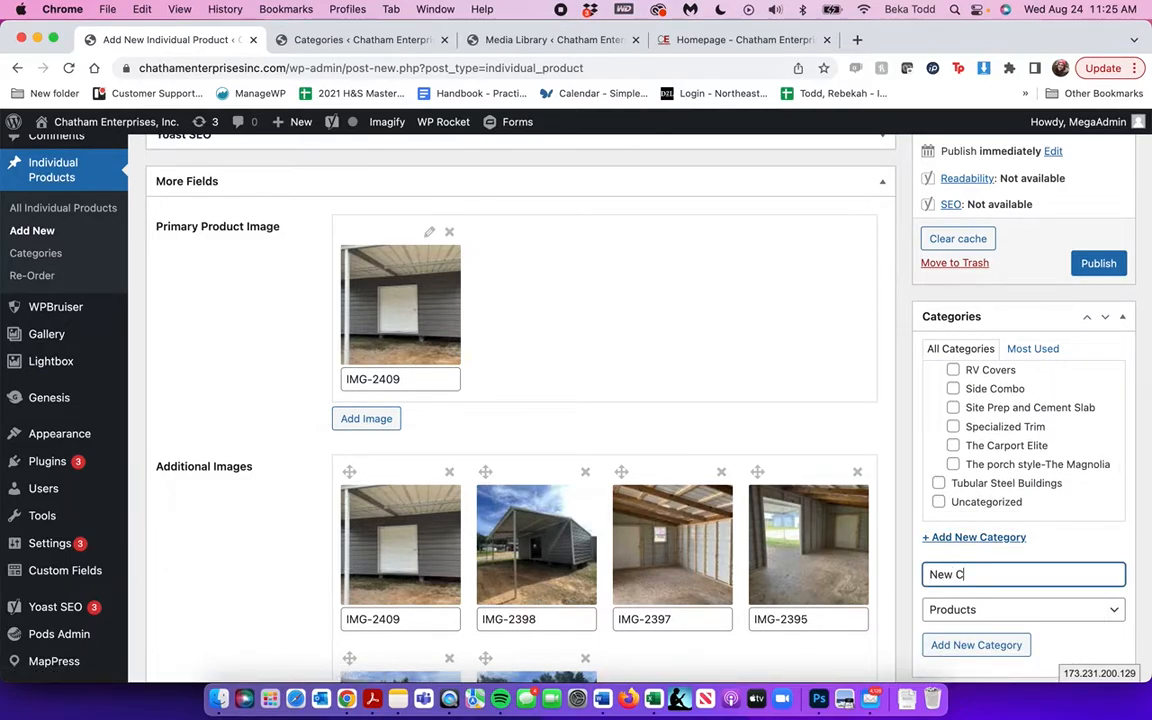
{"action": "left_click", "coordinate": [976, 645]}
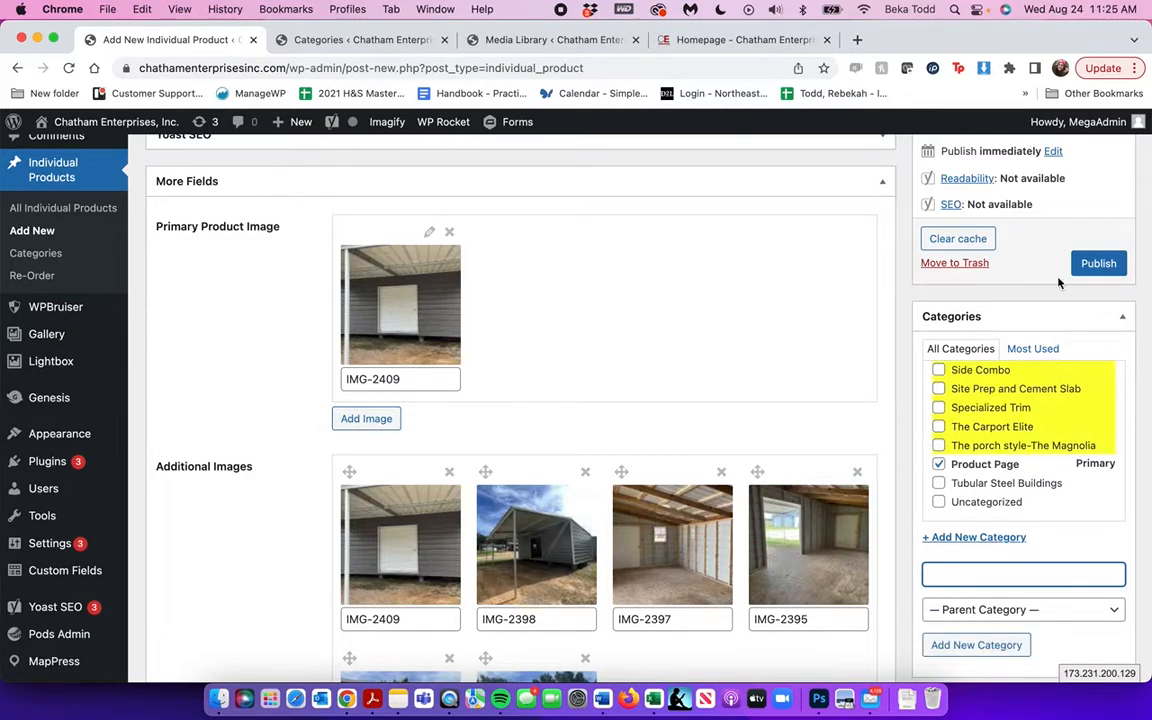
- Publish the individual product titled "Label"
{"action": "scroll", "coordinate": [950, 270], "scroll_direction": "up", "scroll_amount": 4}
{"action": "scroll", "coordinate": [982, 287], "scroll_direction": "down", "scroll_amount": 2}
{"action": "left_click", "coordinate": [1075, 324]}
{"action": "scroll", "coordinate": [519, 319], "scroll_direction": "up", "scroll_amount": 3}
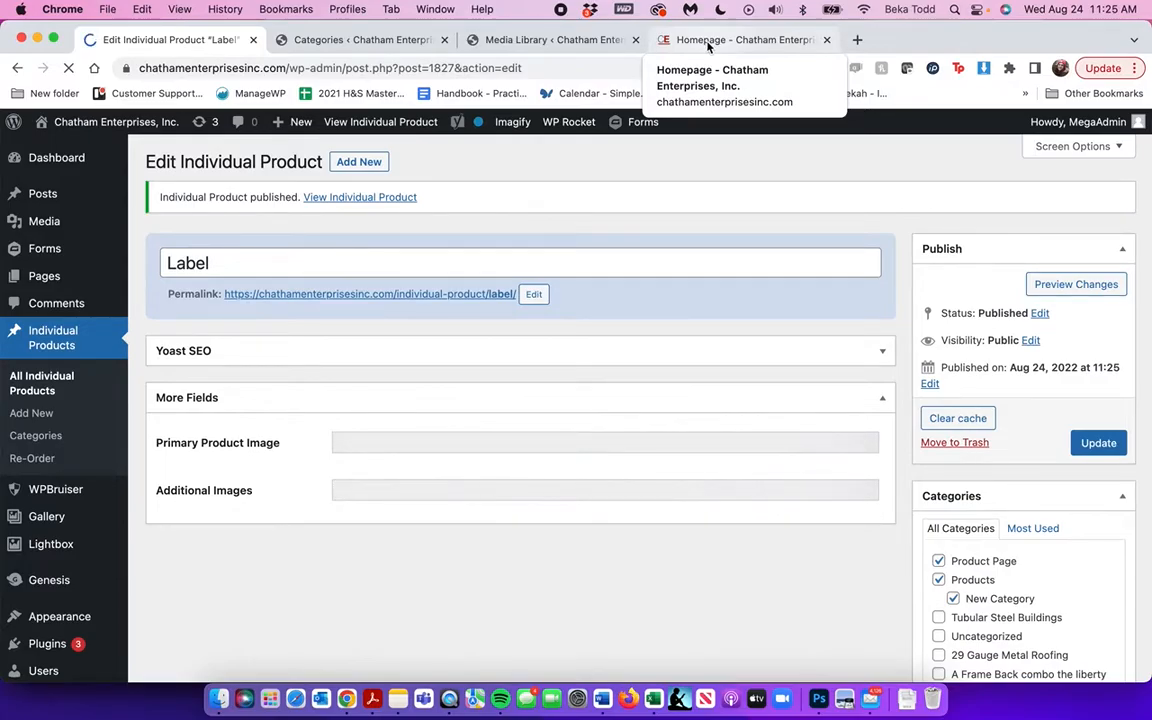
- Reload the public site's homepage and look for the newly published product among the product tiles
{"action": "left_click", "coordinate": [707, 42]}
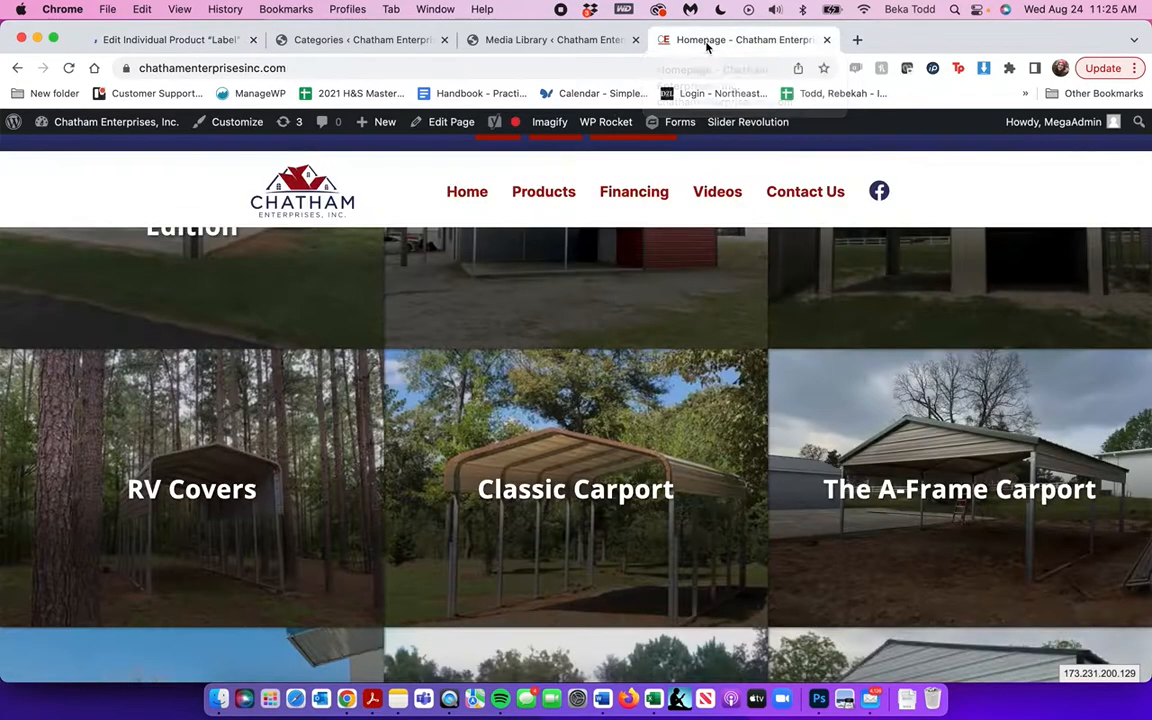
{"action": "left_click", "coordinate": [69, 68]}
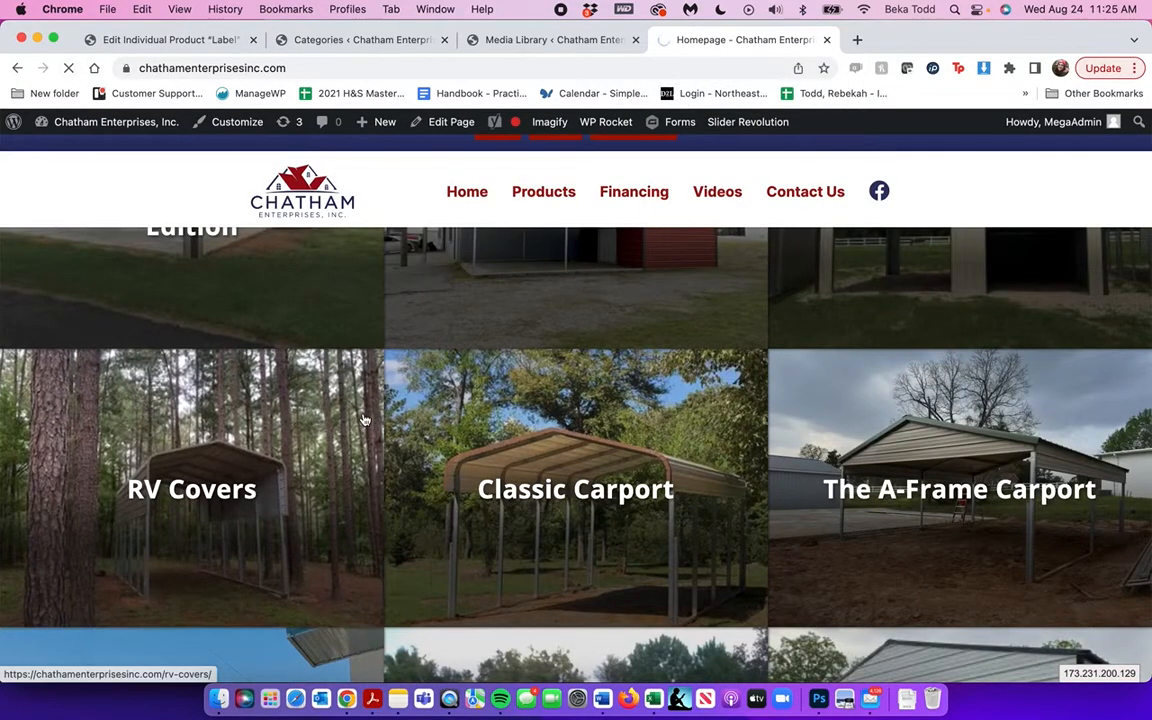
{"action": "scroll", "coordinate": [365, 420], "scroll_direction": "down", "scroll_amount": 10}
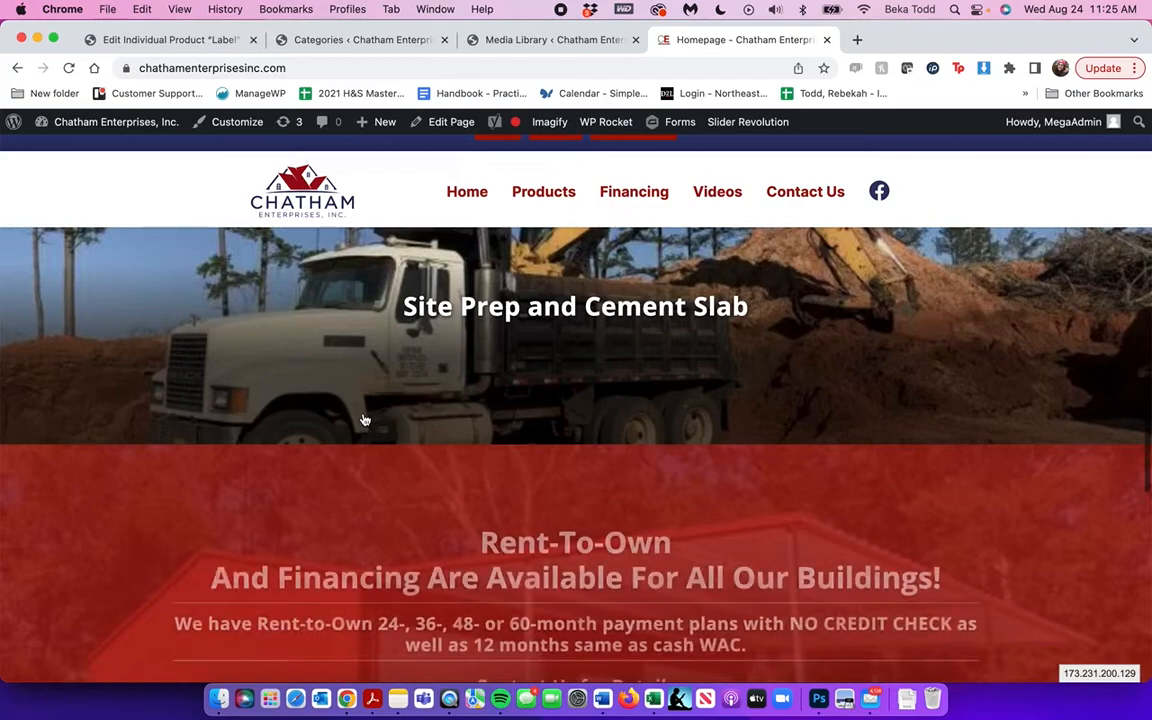
{"action": "scroll", "coordinate": [365, 420], "scroll_direction": "up", "scroll_amount": 4}
- Return to the published individual product, change its title to "New Category" and update it
{"action": "left_click", "coordinate": [171, 42]}
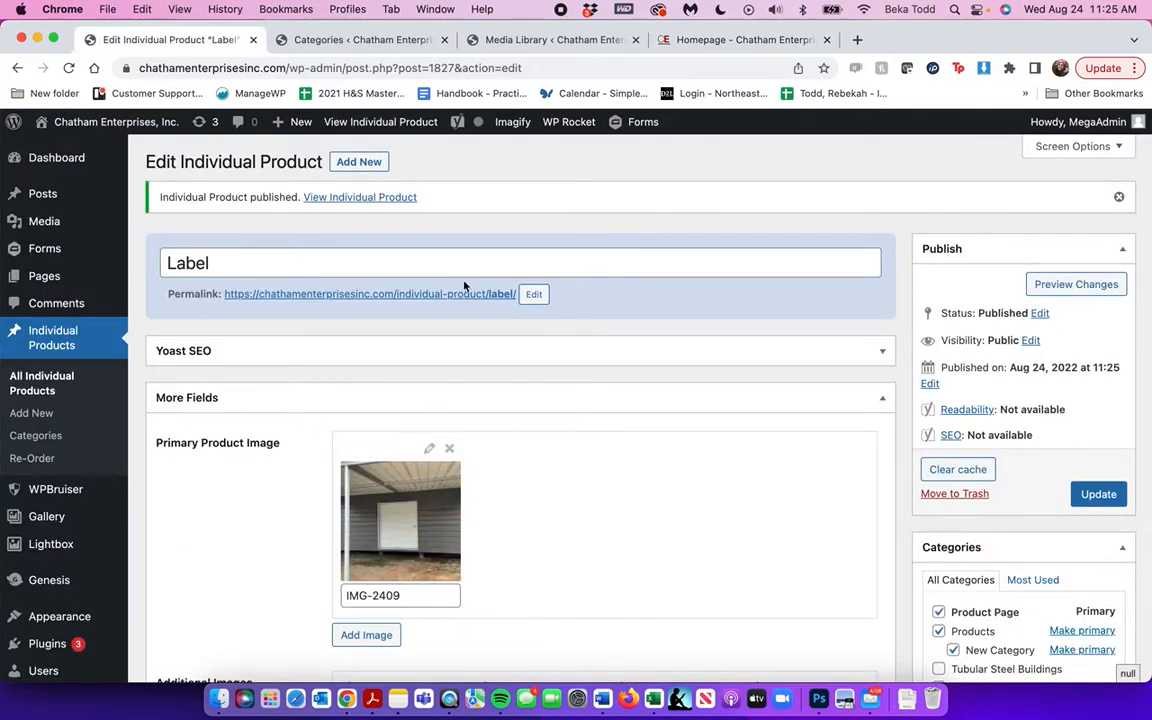
{"action": "scroll", "coordinate": [463, 286], "scroll_direction": "down", "scroll_amount": 2}
{"action": "scroll", "coordinate": [462, 284], "scroll_direction": "down", "scroll_amount": 5}
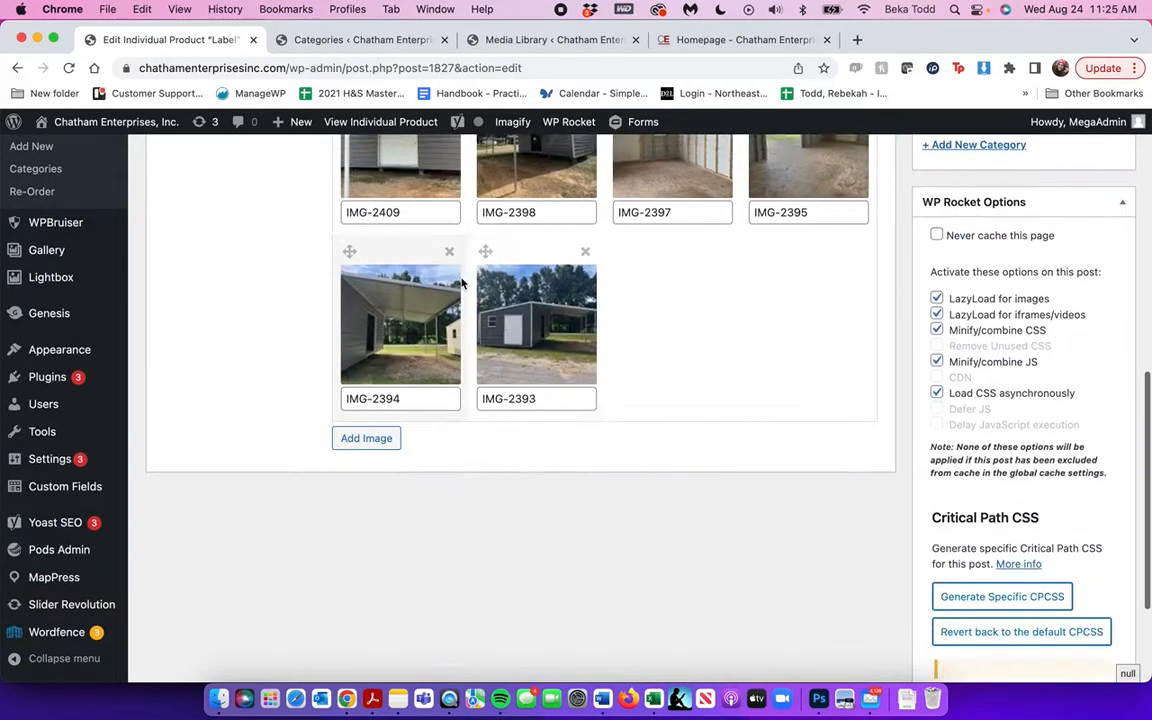
{"action": "scroll", "coordinate": [462, 284], "scroll_direction": "up", "scroll_amount": 7}
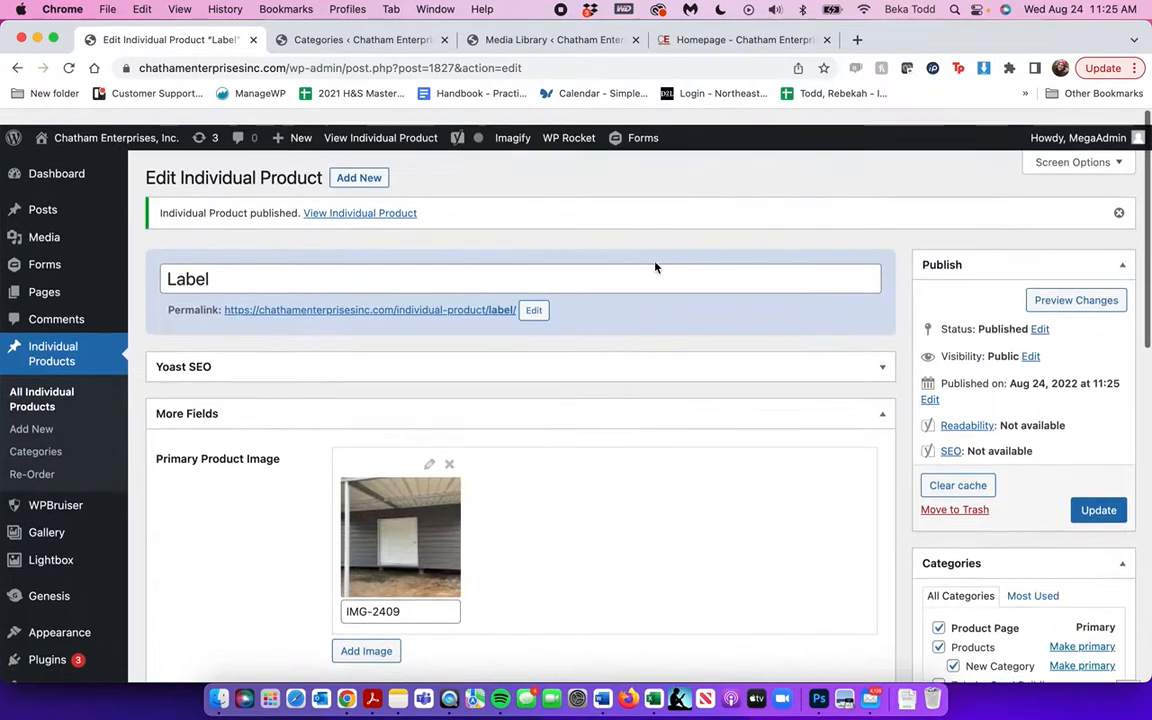
{"action": "left_click", "coordinate": [470, 260]}
{"action": "key", "text": "super+a"}
{"action": "type", "text": "New"}
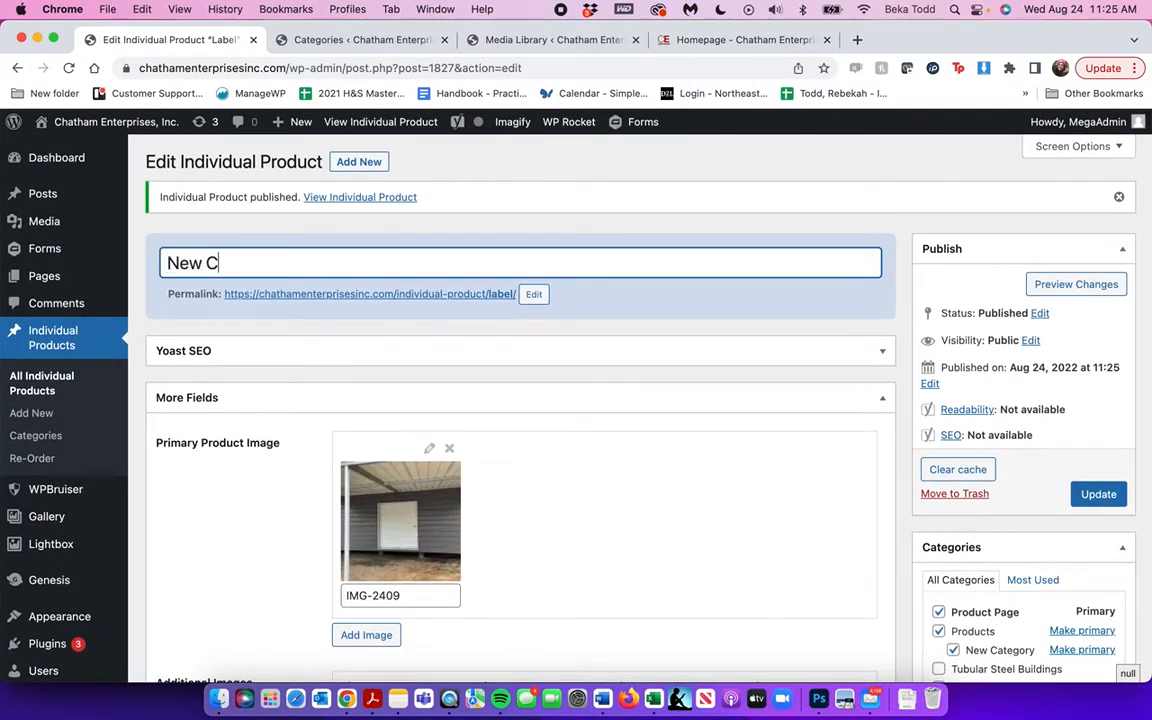
{"action": "left_click", "coordinate": [1105, 493]}
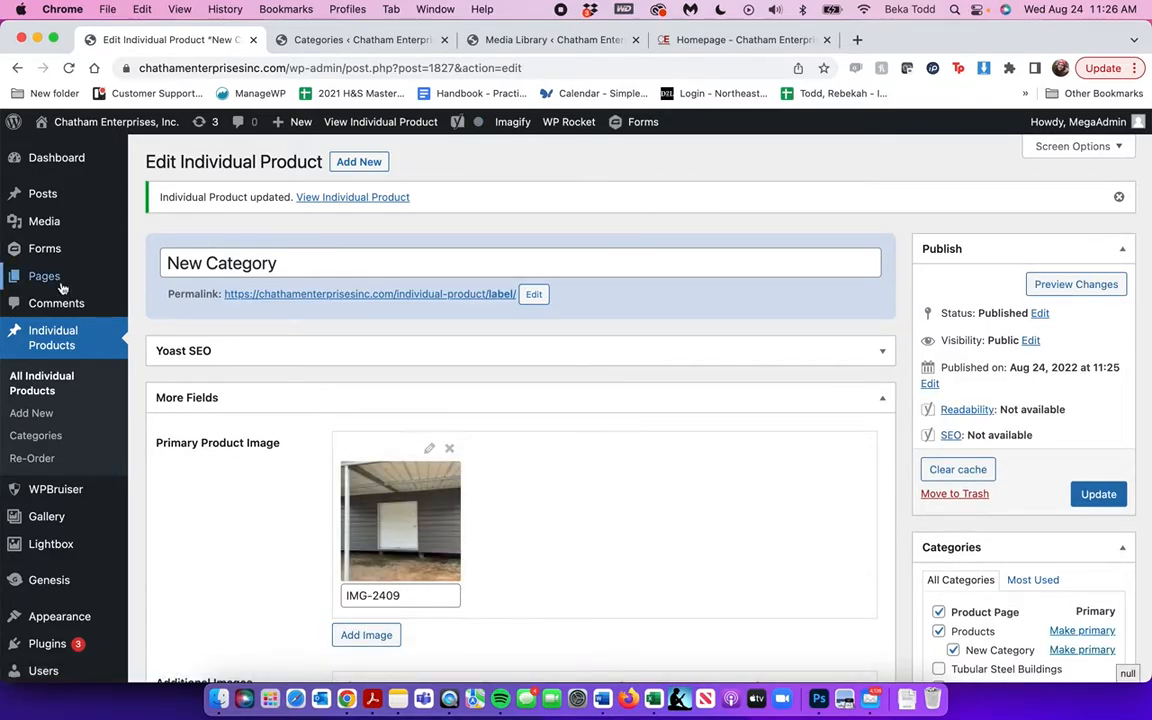
- Start a new page in the Pages area and title it "New Category"
{"action": "mouse_move", "coordinate": [62, 287]}
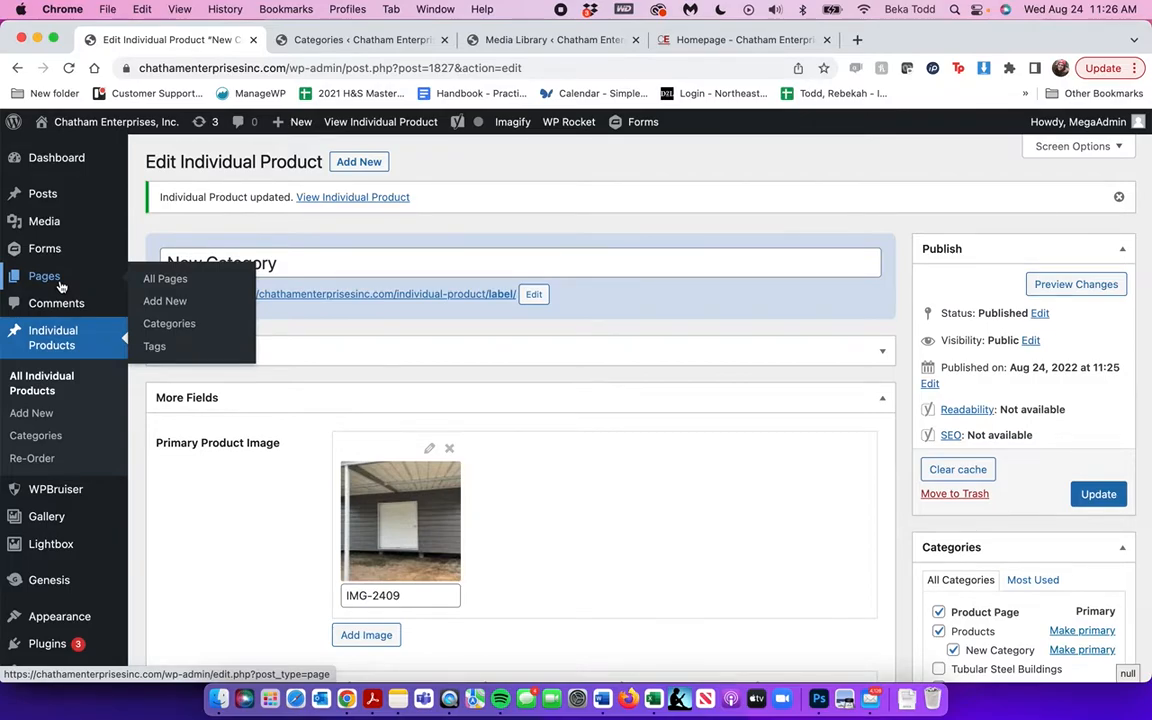
{"action": "left_click", "coordinate": [62, 286]}
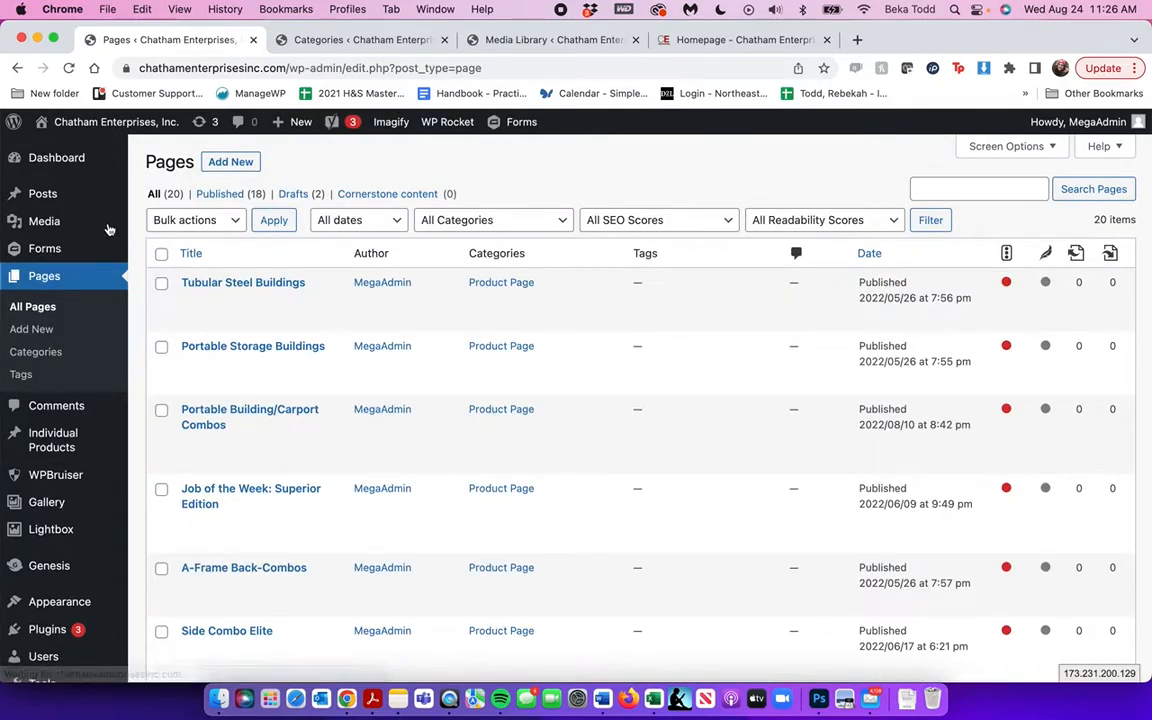
{"action": "left_click", "coordinate": [214, 171]}
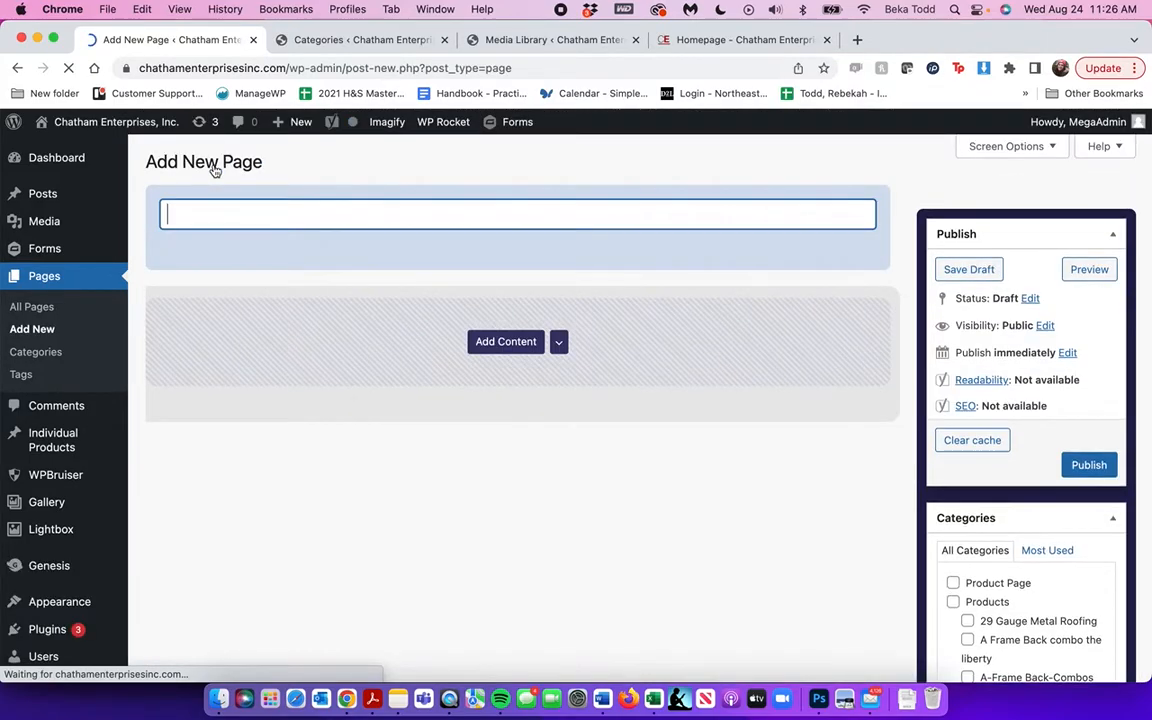
{"action": "type", "text": "New Category"}
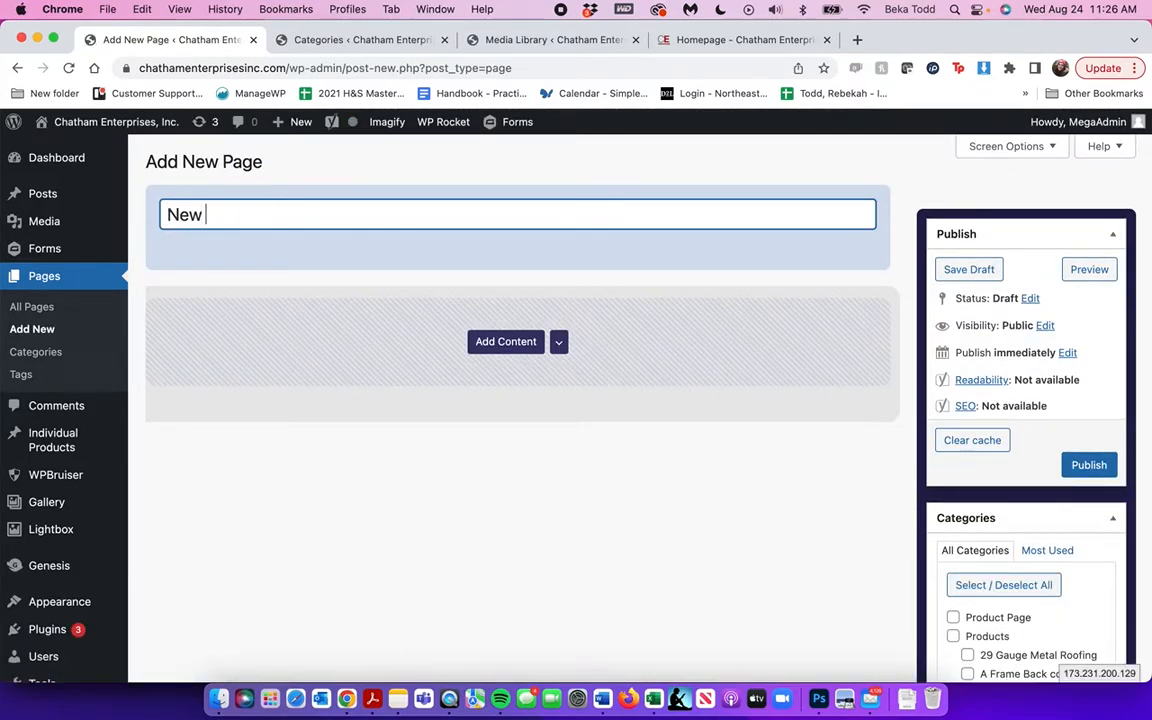
- Add a page group to the new page and insert a Page Section into it
{"action": "left_click", "coordinate": [497, 342]}
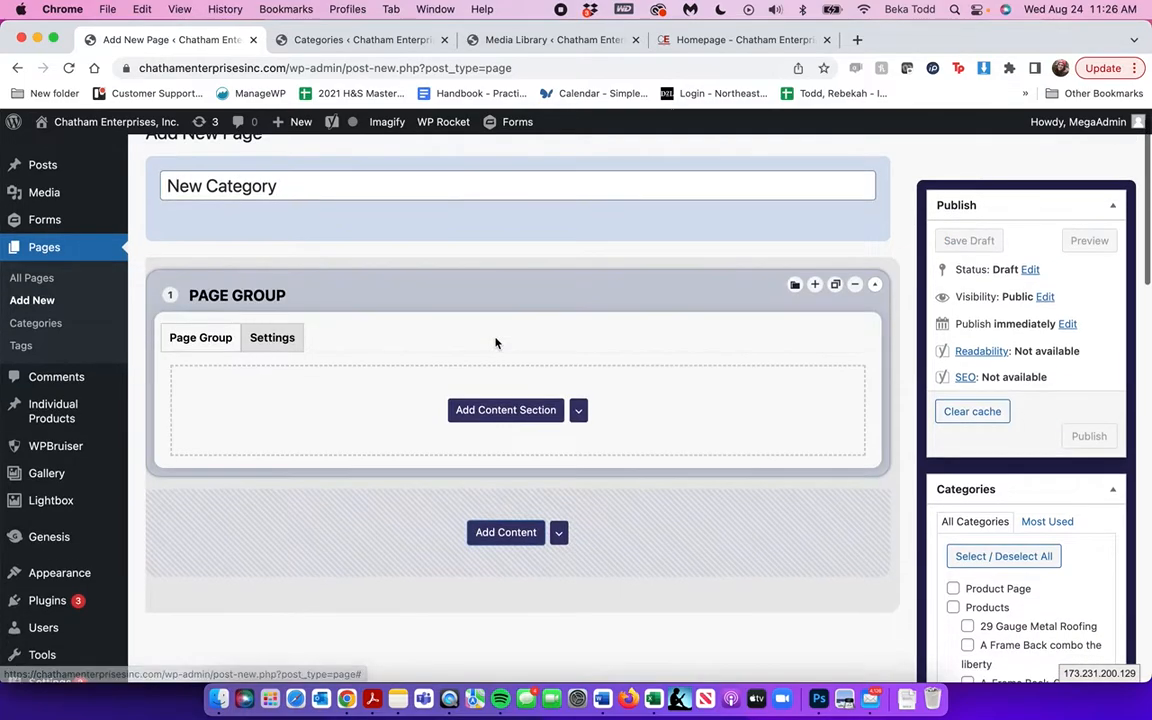
{"action": "left_click", "coordinate": [512, 412]}
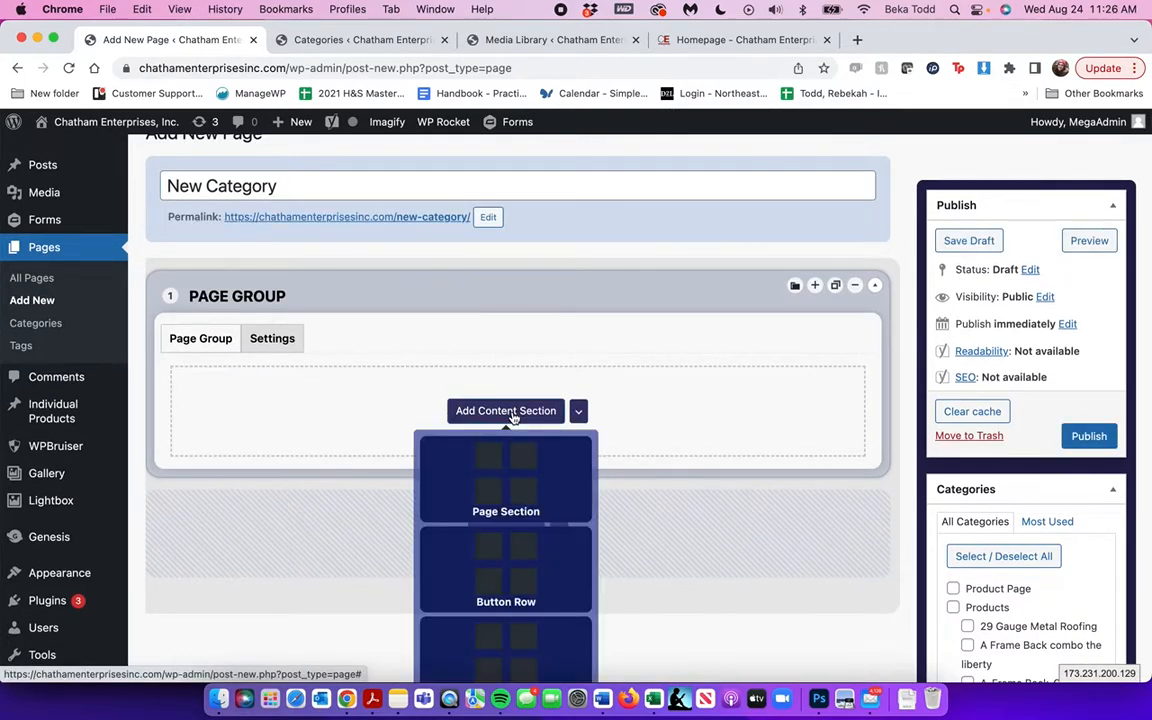
{"action": "left_click", "coordinate": [528, 484]}
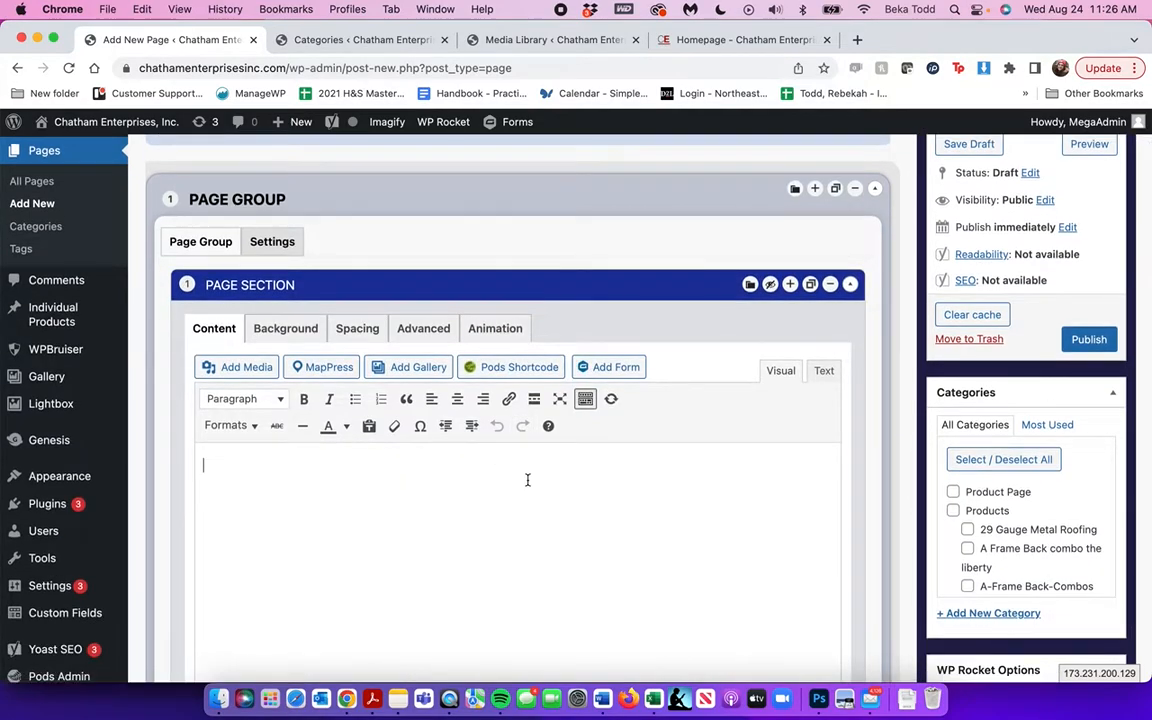
- Enter "Whatever copy needs to go here!" as the page section's content and center it
{"action": "scroll", "coordinate": [527, 480], "scroll_direction": "down", "scroll_amount": 1}
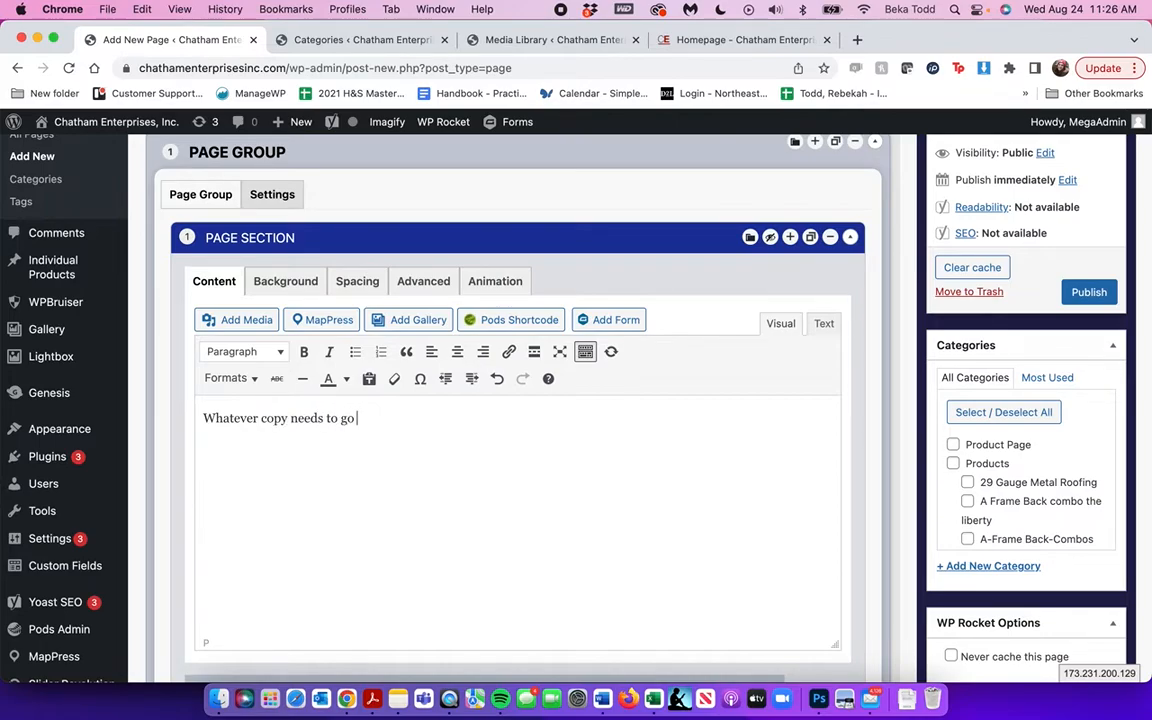
{"action": "key", "text": "super+a"}
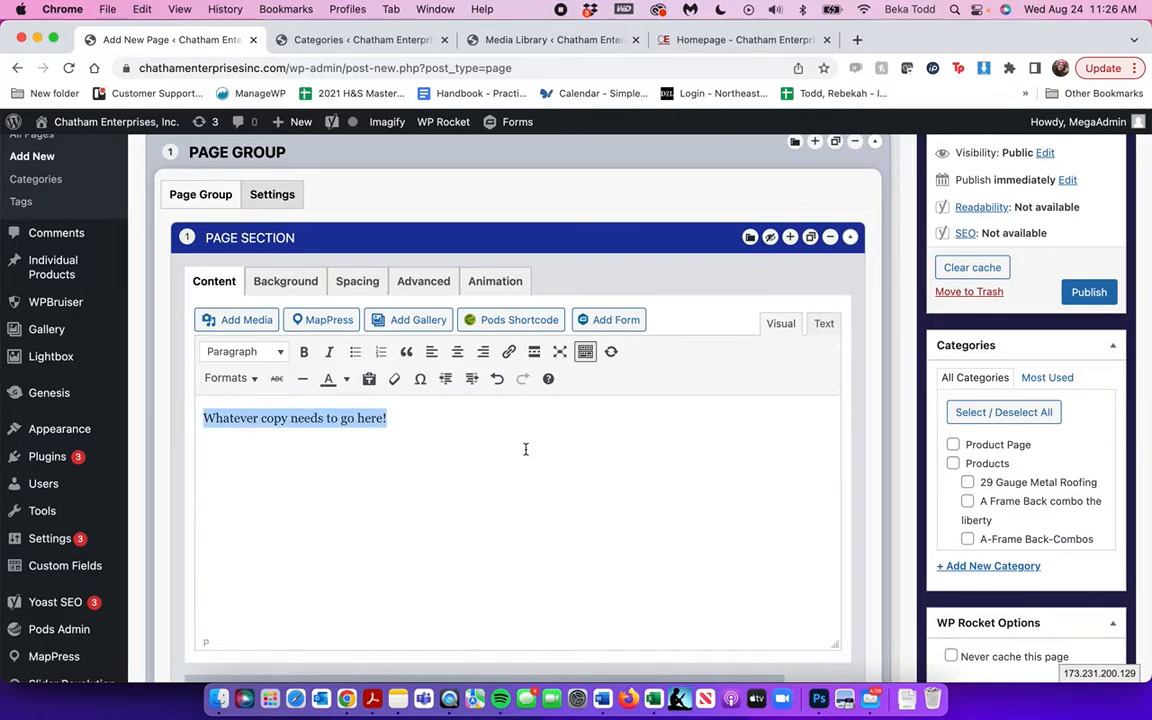
{"action": "left_click", "coordinate": [458, 352]}
{"action": "left_click", "coordinate": [425, 417]}
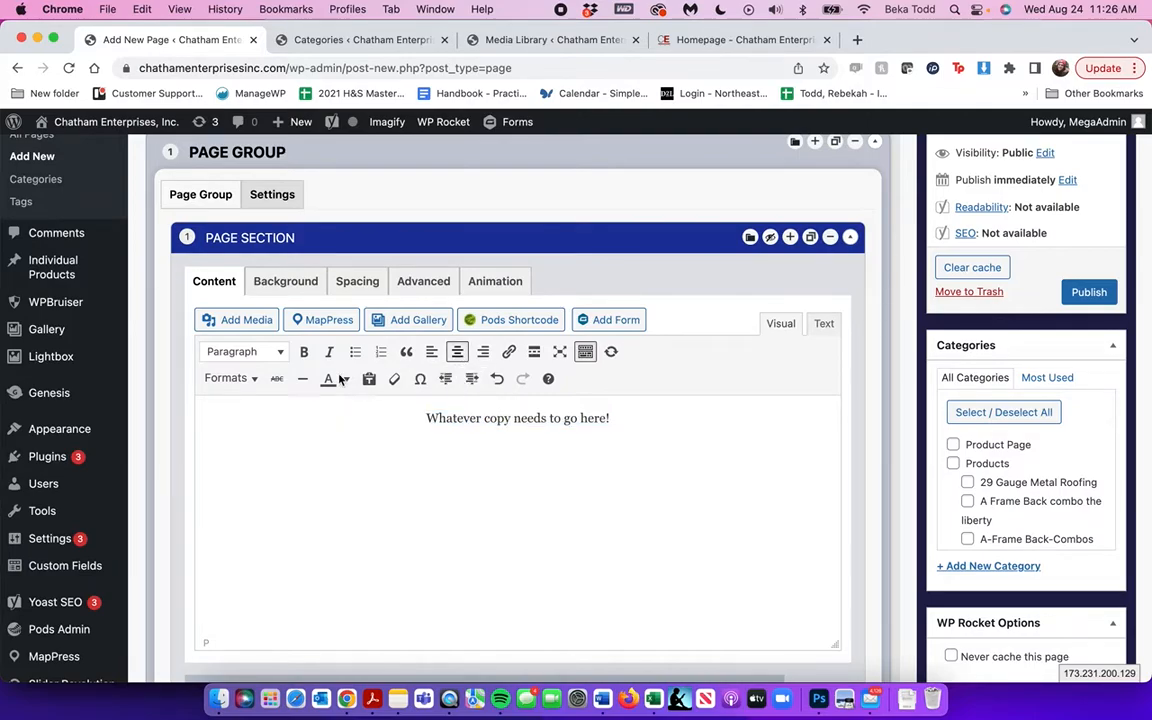
- Open the list of all pages in a separate browser tab placed directly beside the new page draft
{"action": "scroll", "coordinate": [369, 392], "scroll_direction": "up", "scroll_amount": 3}
{"action": "right_click", "coordinate": [52, 265]}
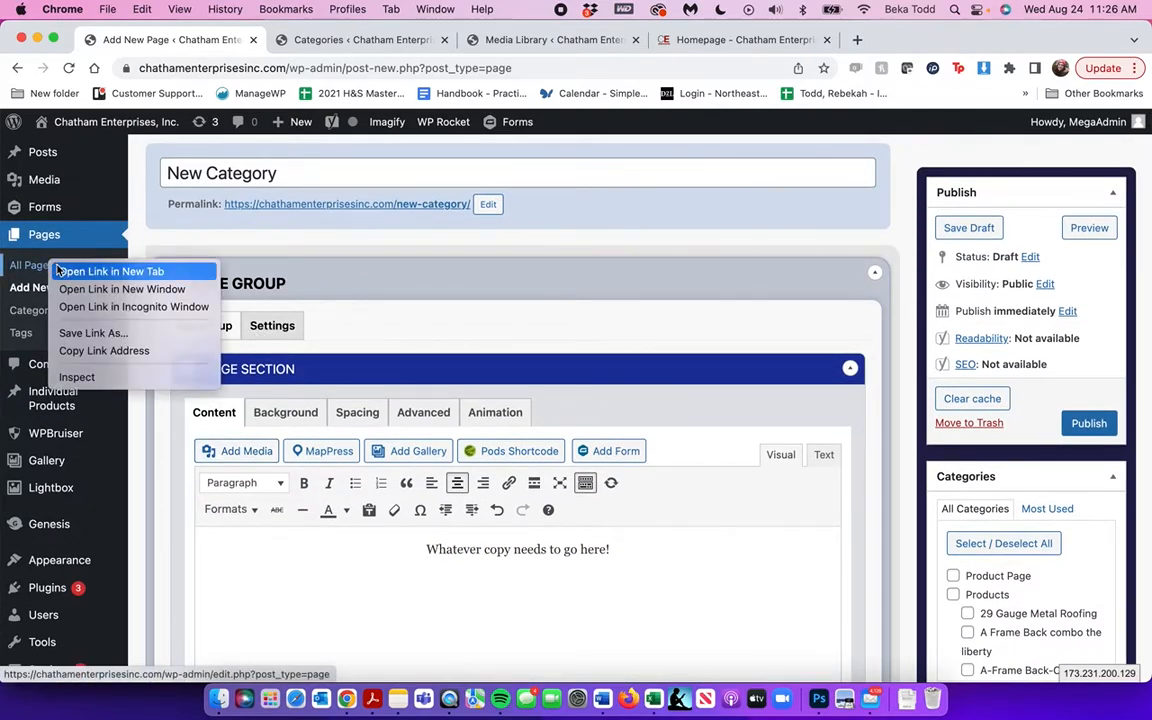
{"action": "left_click", "coordinate": [110, 271]}
{"action": "left_click_drag", "start_coordinate": [471, 41], "coordinate": [360, 41]}
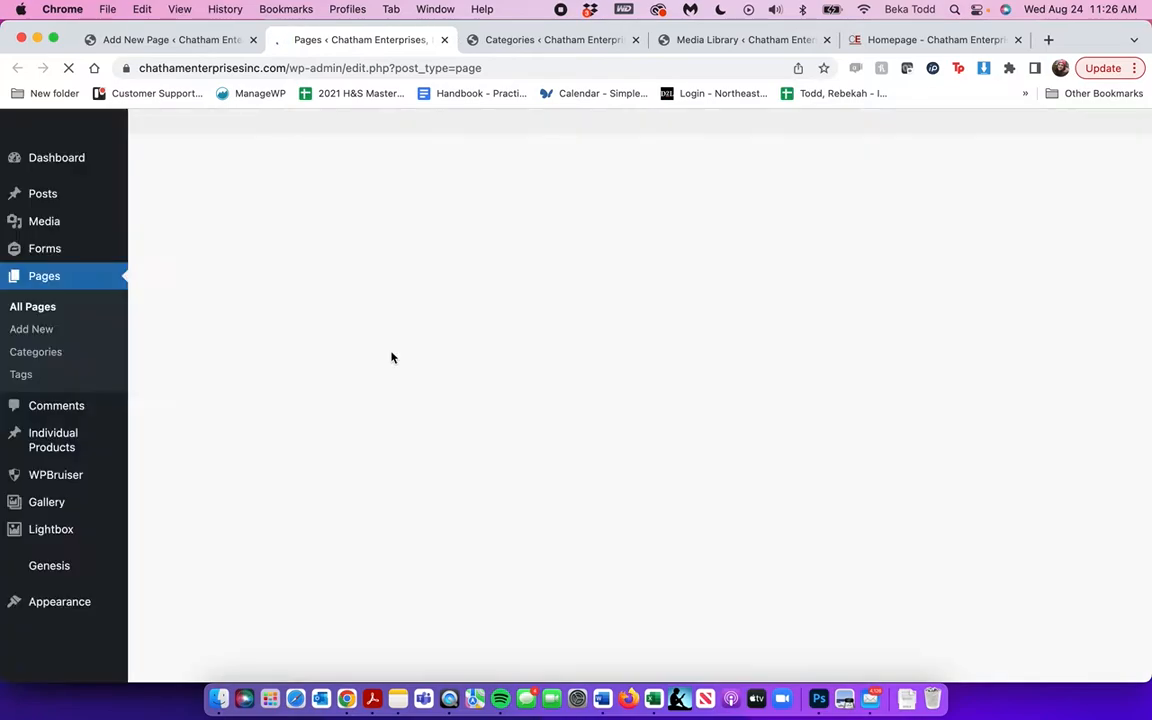
- Open the Tubular Steel Buildings page for editing and expand its page section to examine the shortcode and copy
{"action": "left_click", "coordinate": [254, 376]}
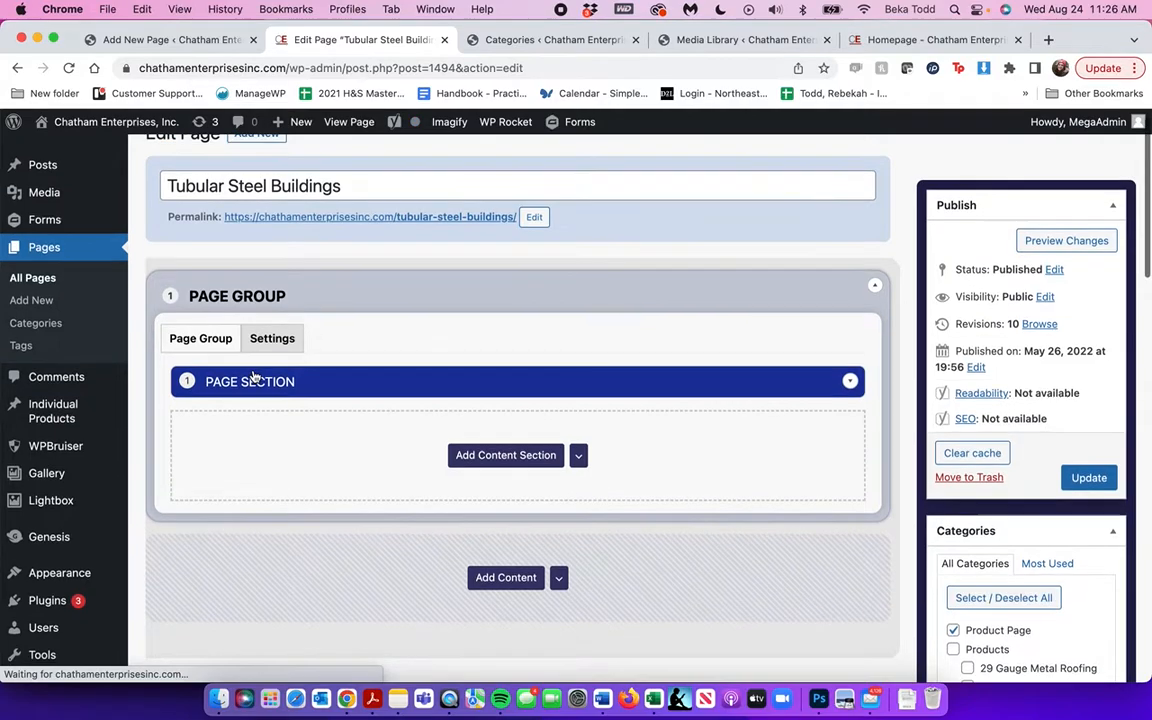
{"action": "scroll", "coordinate": [254, 376], "scroll_direction": "down", "scroll_amount": 1}
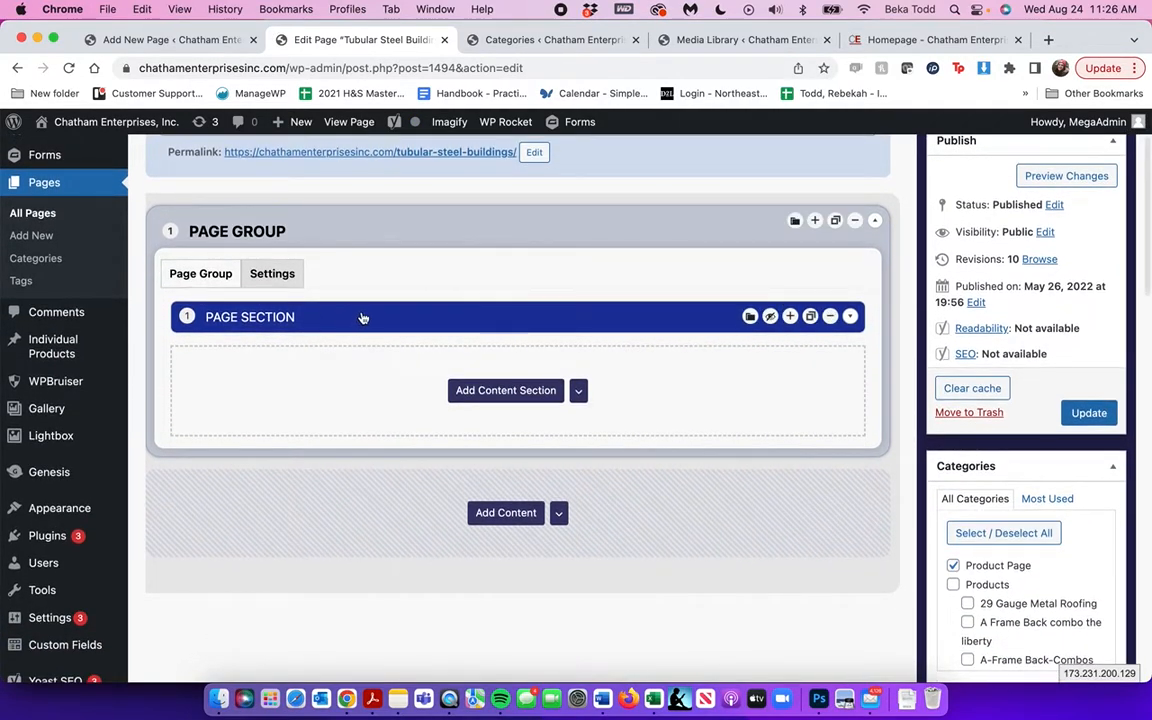
{"action": "left_click", "coordinate": [363, 318]}
{"action": "scroll", "coordinate": [363, 318], "scroll_direction": "down", "scroll_amount": 5}
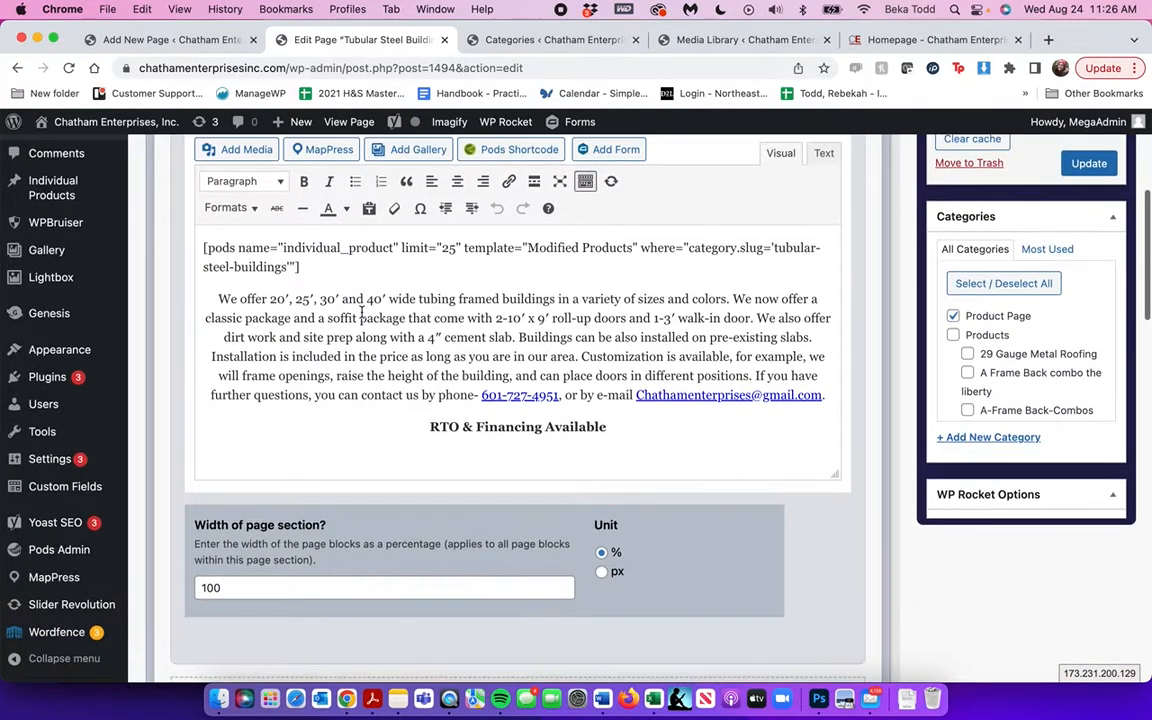
- Copy the individual_product pods shortcode from the Tubular Steel Buildings page into the new page's section, above the placeholder copy
{"action": "scroll", "coordinate": [361, 313], "scroll_direction": "up", "scroll_amount": 1}
{"action": "left_click_drag", "start_coordinate": [300, 296], "coordinate": [191, 272]}
{"action": "key", "text": "super+c"}
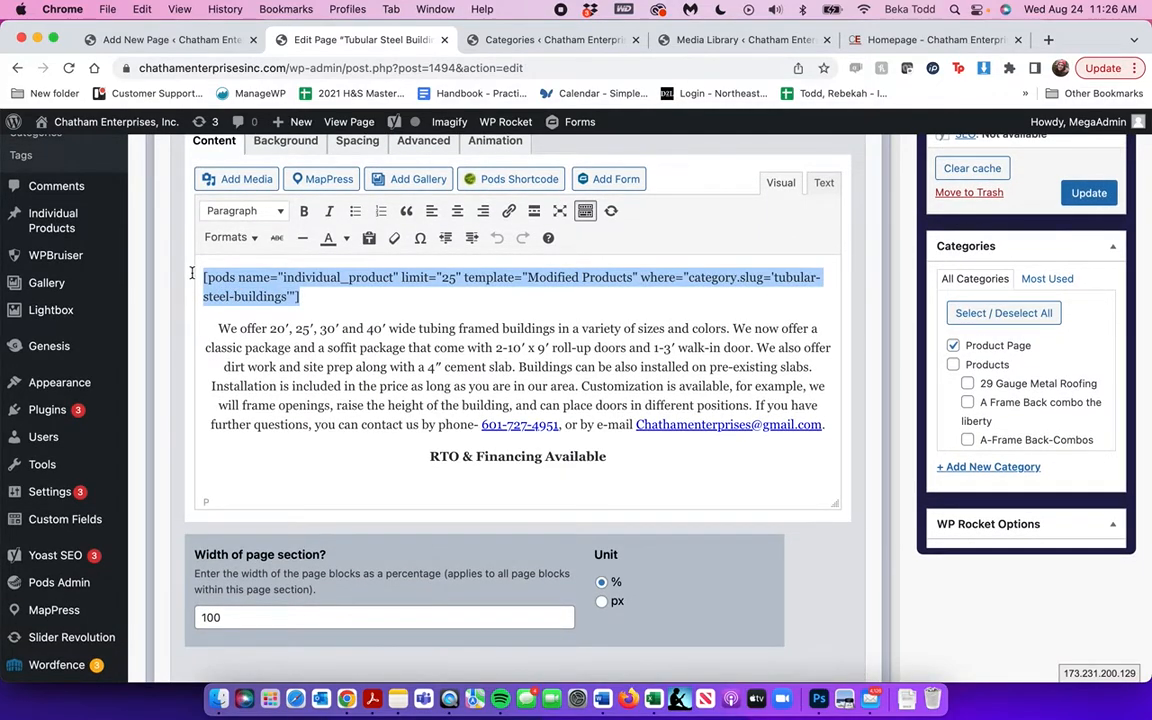
{"action": "left_click", "coordinate": [158, 39]}
{"action": "left_click", "coordinate": [425, 543]}
{"action": "key", "text": "super+v"}
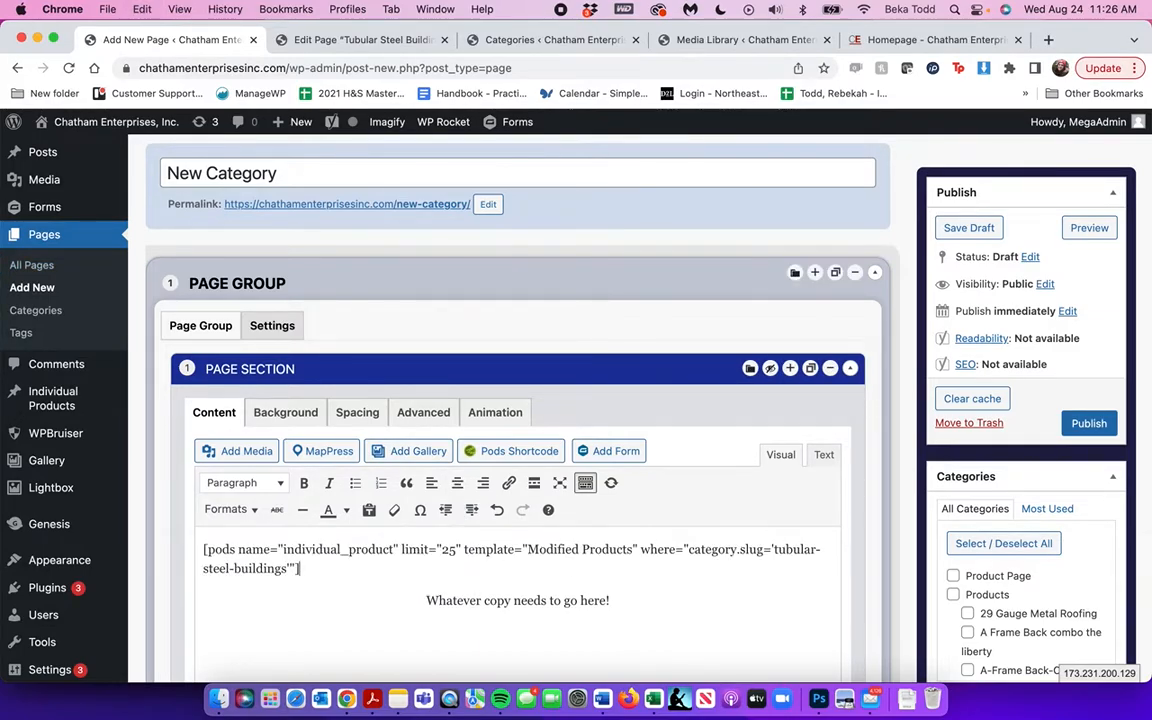
{"action": "scroll", "coordinate": [518, 400], "scroll_direction": "down", "scroll_amount": 2}
{"action": "scroll", "coordinate": [518, 400], "scroll_direction": "down", "scroll_amount": 3}
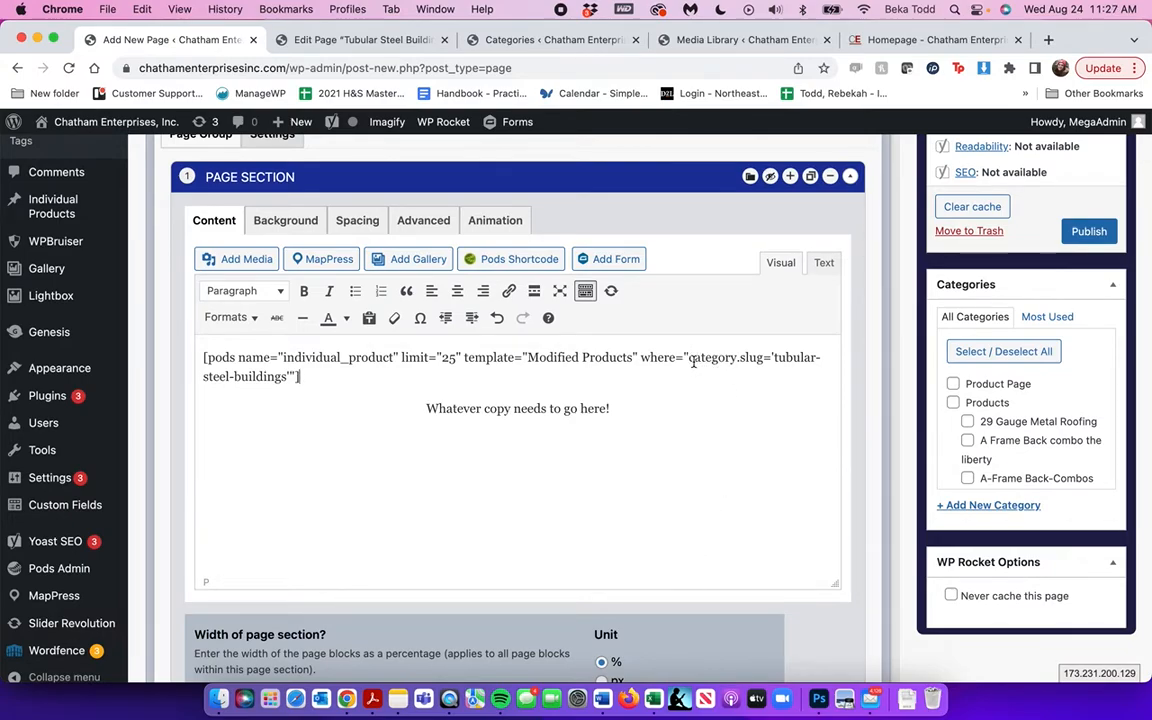
- Refresh the individual product categories list and look up the slug of New Category for the shortcode's category filter
{"action": "left_click_drag", "start_coordinate": [692, 358], "coordinate": [825, 370]}
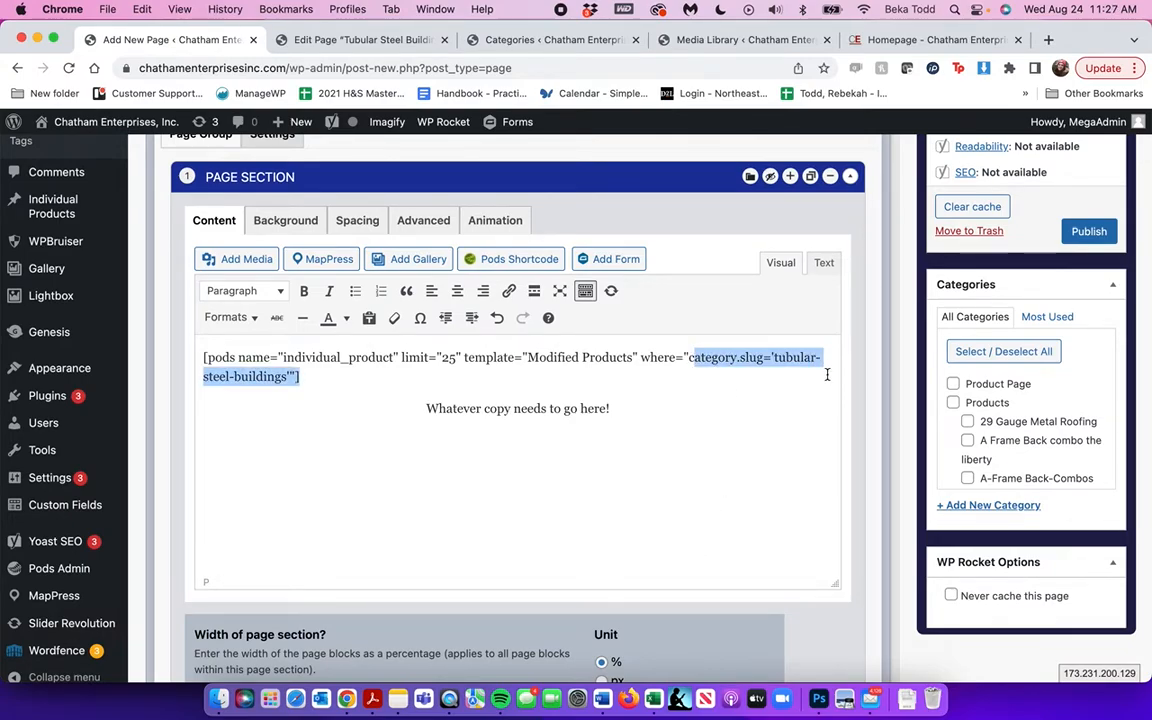
{"action": "left_click", "coordinate": [398, 40]}
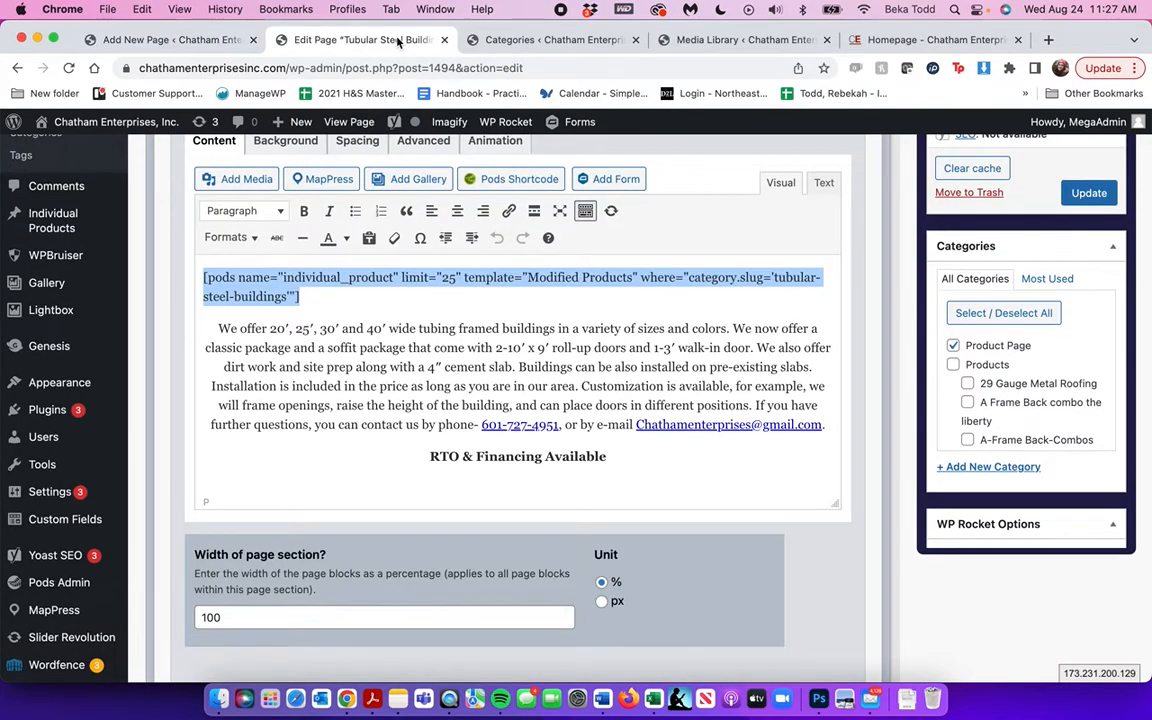
{"action": "left_click", "coordinate": [525, 39]}
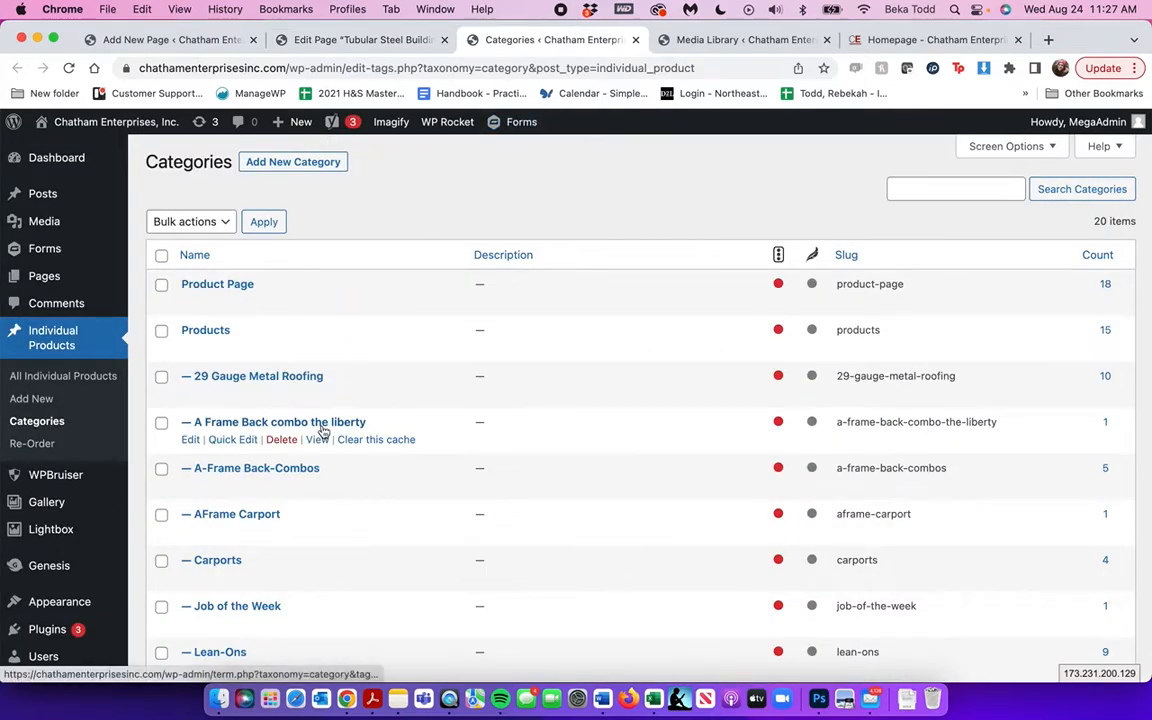
{"action": "scroll", "coordinate": [355, 427], "scroll_direction": "down", "scroll_amount": 4}
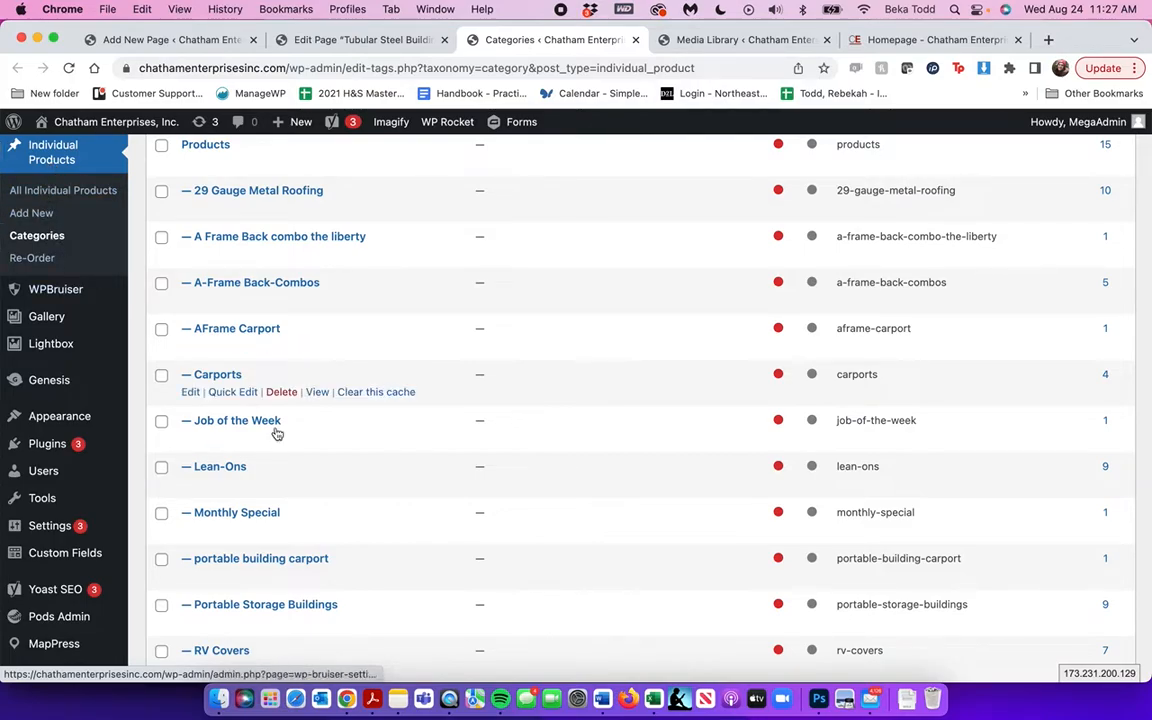
{"action": "scroll", "coordinate": [268, 420], "scroll_direction": "down", "scroll_amount": 4}
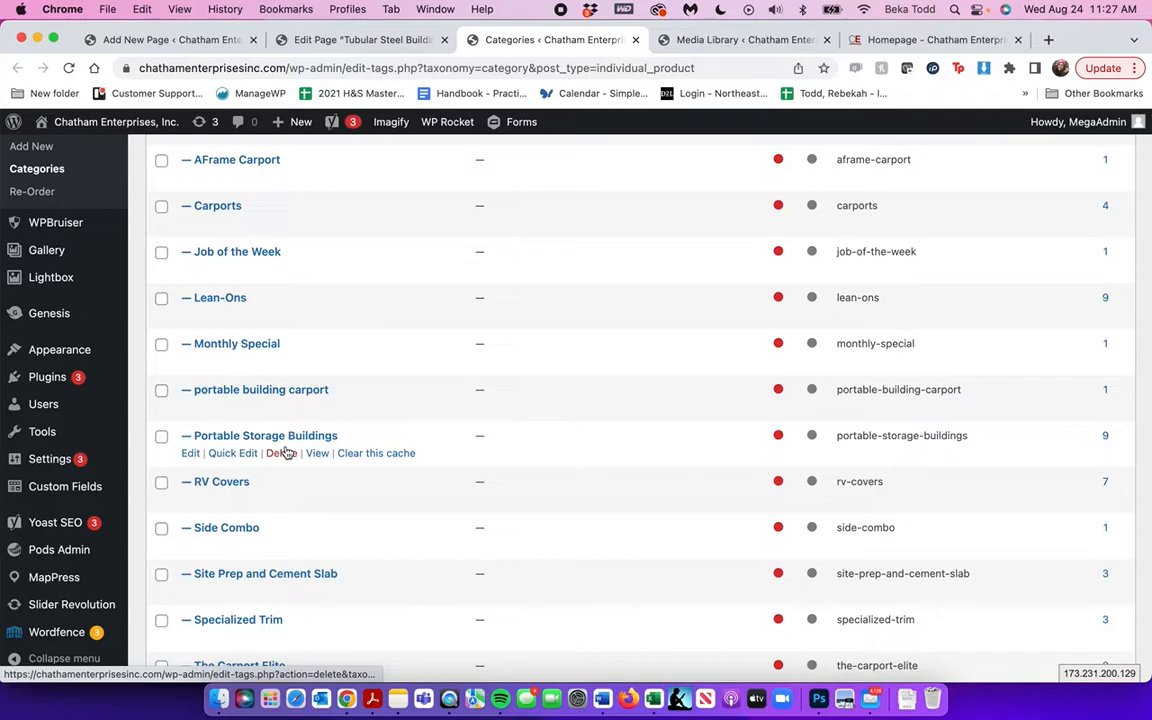
{"action": "scroll", "coordinate": [285, 453], "scroll_direction": "up", "scroll_amount": 2}
{"action": "scroll", "coordinate": [285, 453], "scroll_direction": "down", "scroll_amount": 5}
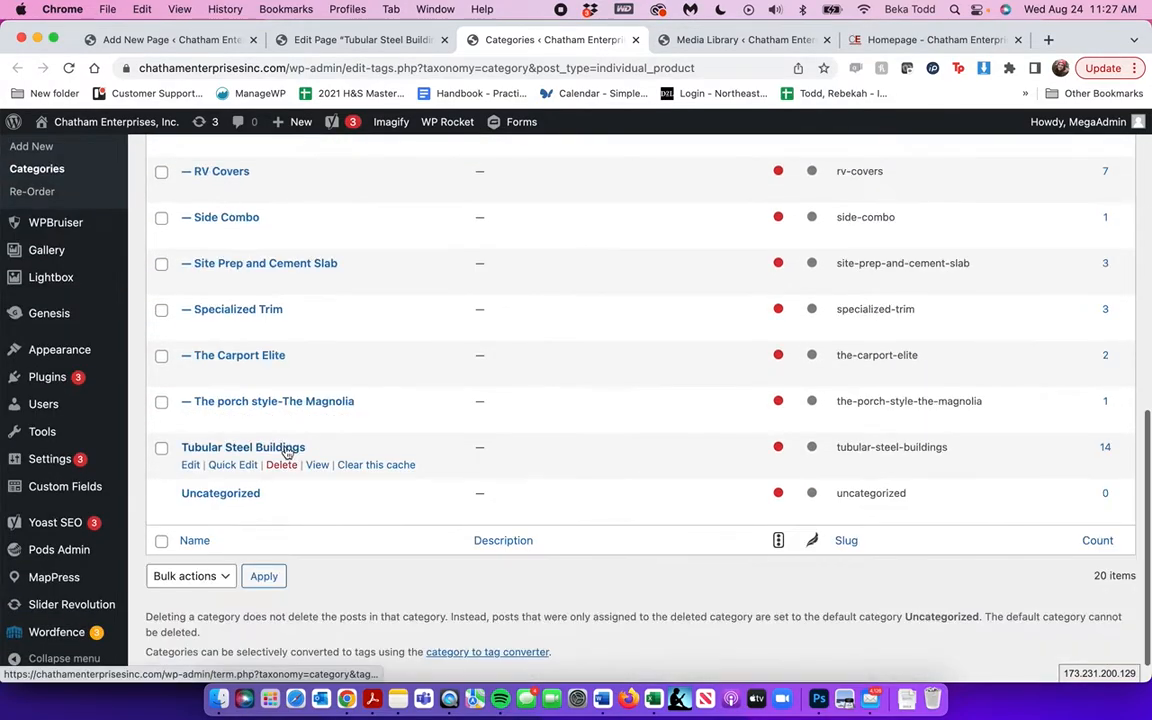
{"action": "scroll", "coordinate": [287, 453], "scroll_direction": "up", "scroll_amount": 10}
{"action": "scroll", "coordinate": [287, 453], "scroll_direction": "up", "scroll_amount": 2}
{"action": "scroll", "coordinate": [287, 453], "scroll_direction": "down", "scroll_amount": 3}
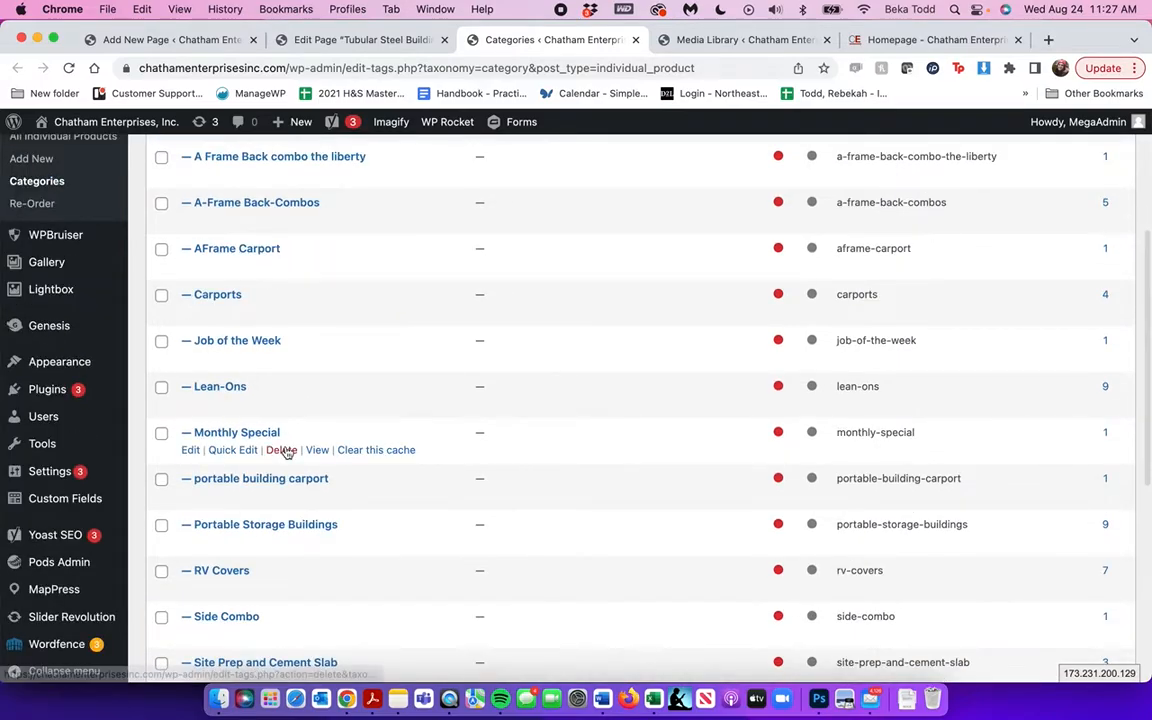
{"action": "scroll", "coordinate": [287, 453], "scroll_direction": "down", "scroll_amount": 4}
{"action": "left_click", "coordinate": [69, 69]}
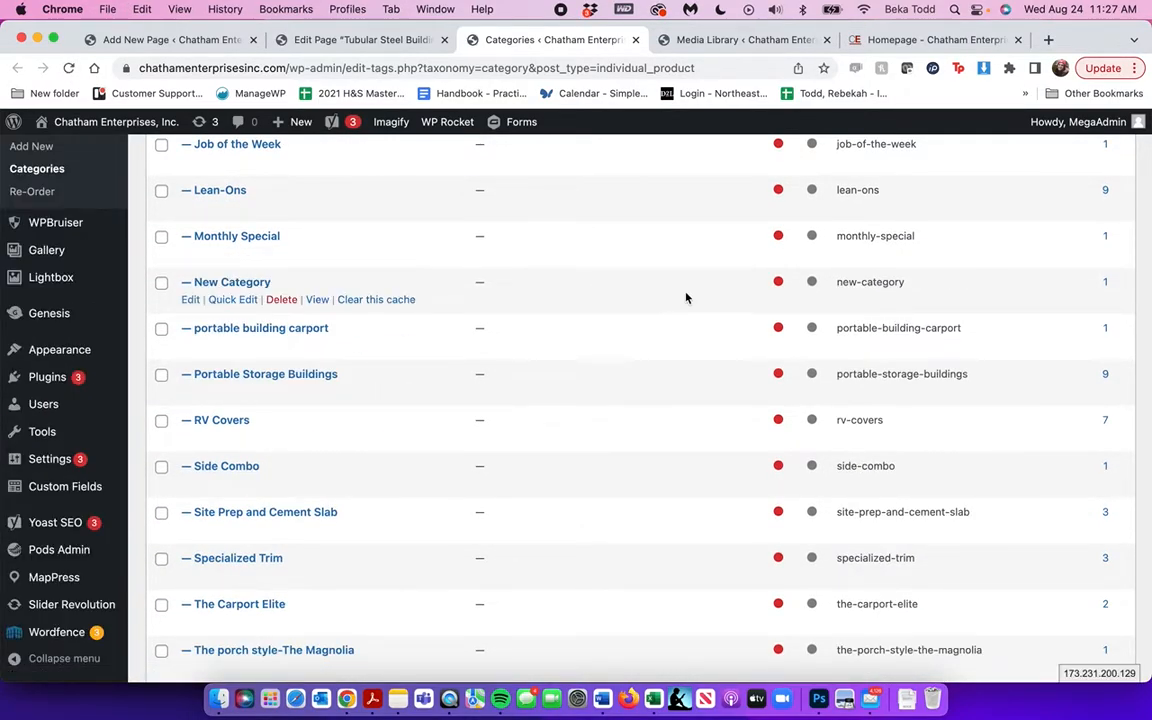
{"action": "left_click_drag", "start_coordinate": [905, 285], "coordinate": [843, 287]}
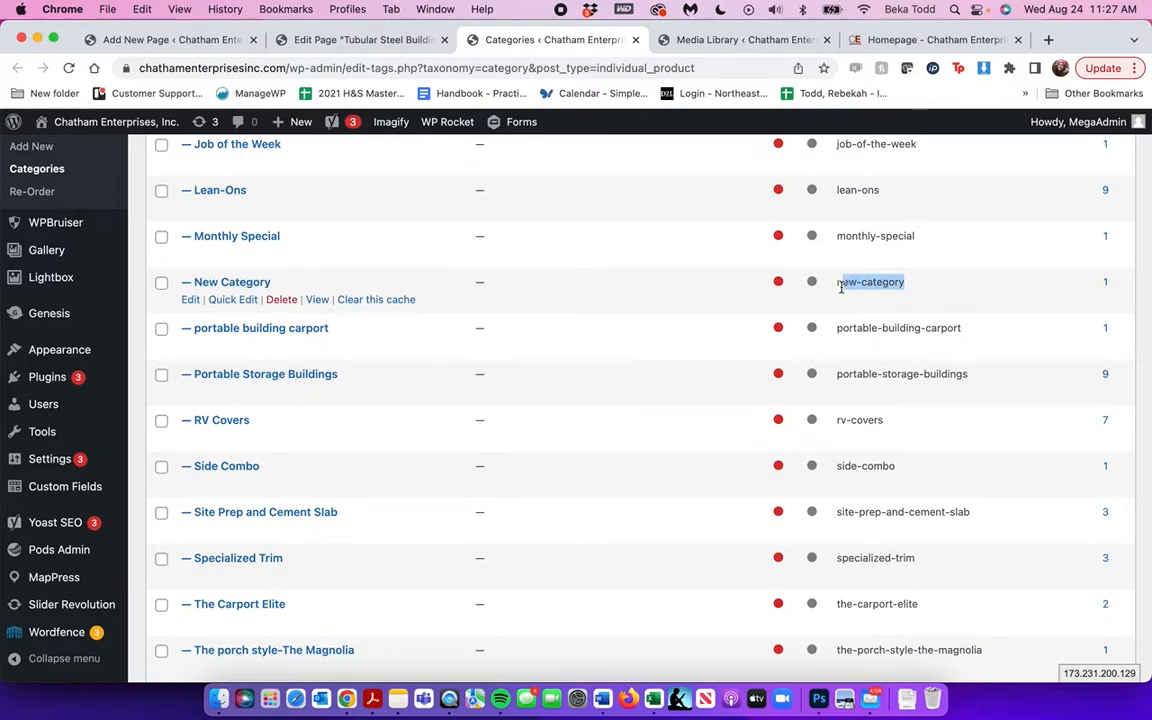
{"action": "scroll", "coordinate": [839, 291], "scroll_direction": "up", "scroll_amount": 5}
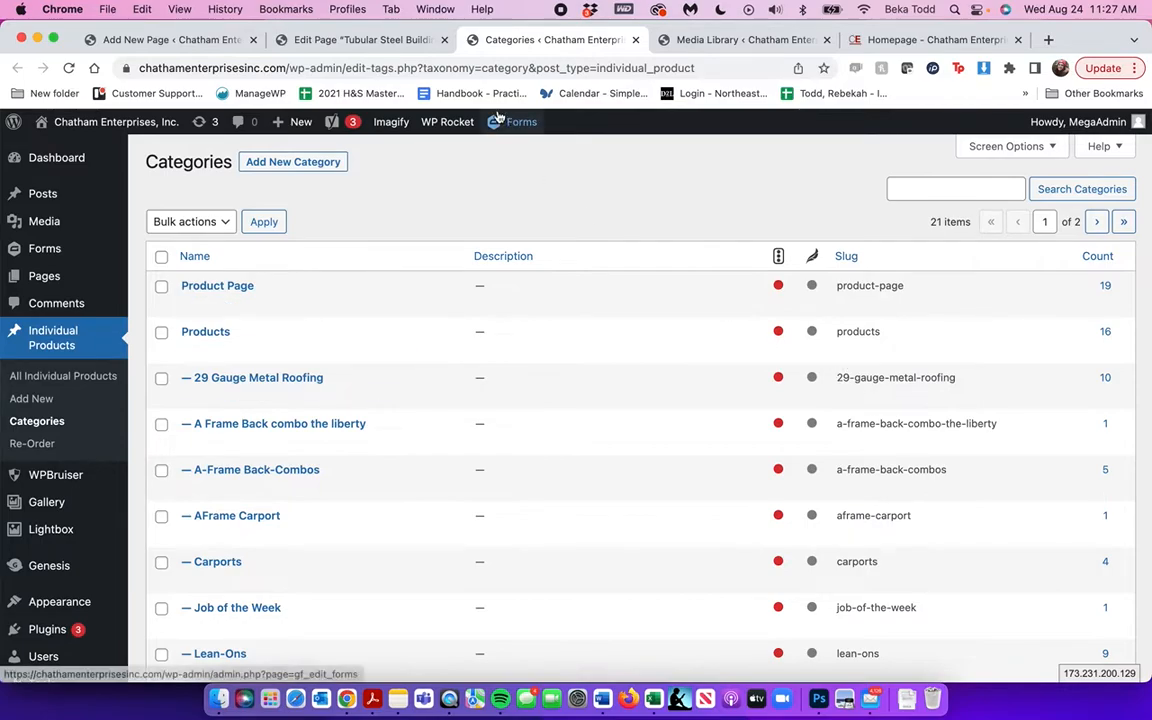
{"action": "left_click", "coordinate": [334, 50]}
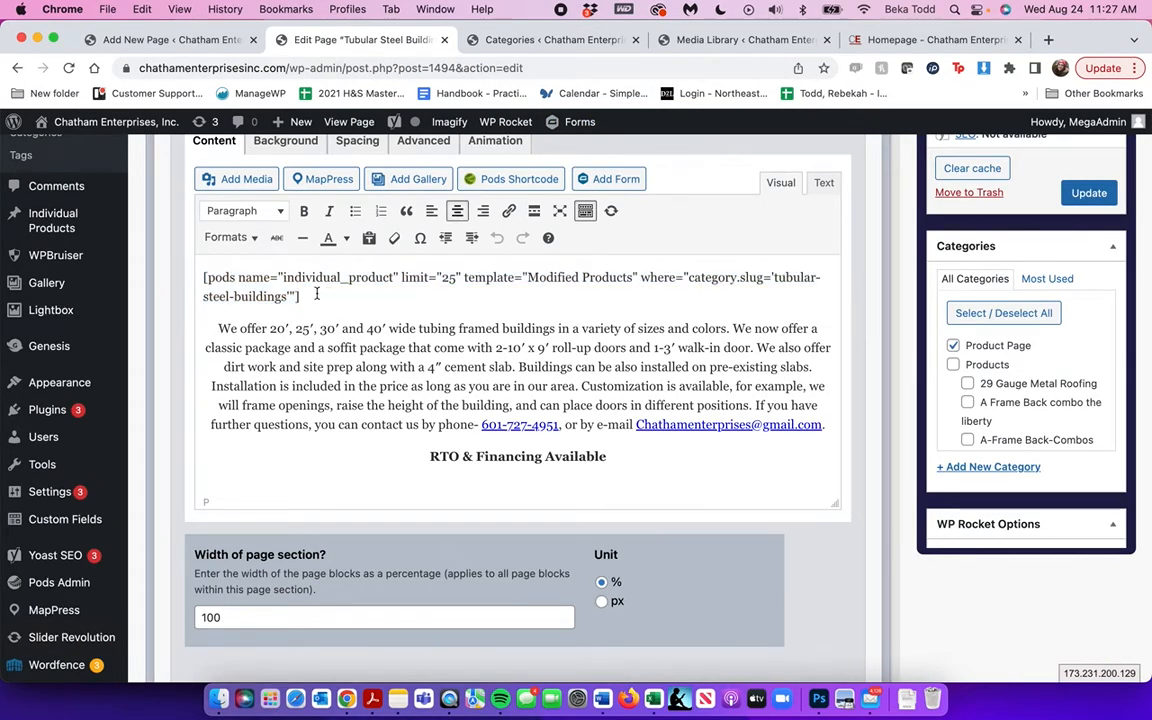
{"action": "left_click_drag", "start_coordinate": [289, 297], "coordinate": [773, 279]}
{"action": "type", "text": "[pods name=\"individual_product\" limit=\"25\" template=\"Modified Products\" where=\"category.slug='tubular-steel-buildings'\""}
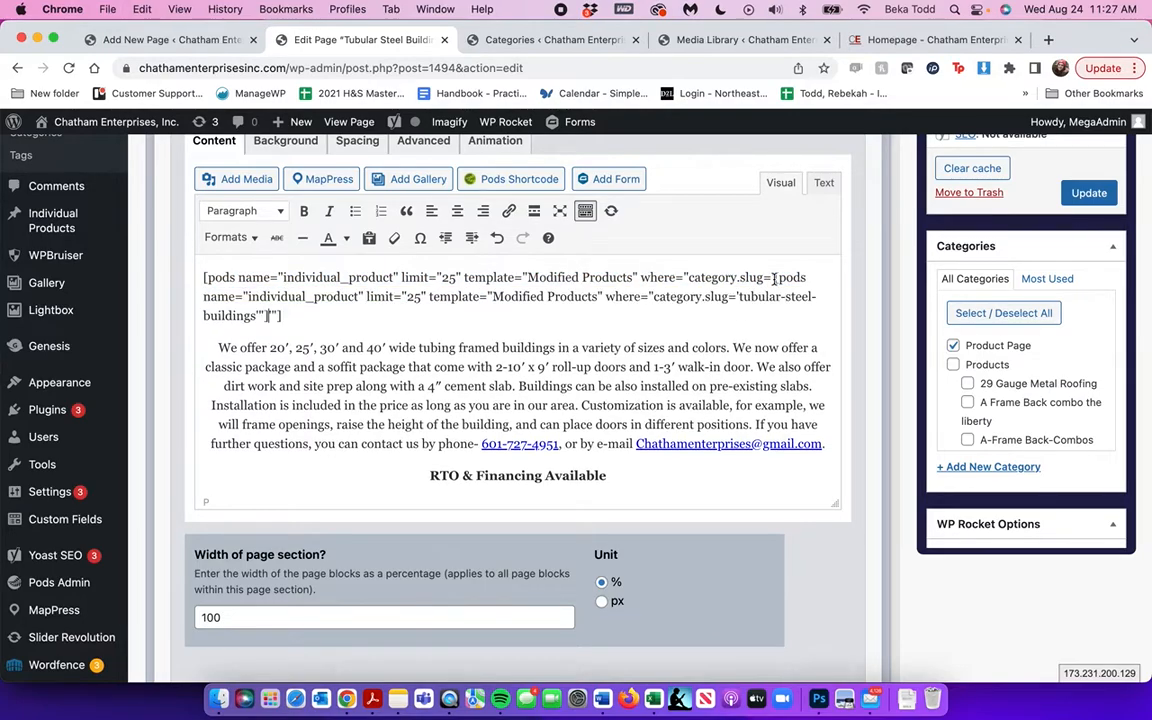
{"action": "key", "text": "ctrl+z"}
- Copy the slug new-category from the individual product categories list
{"action": "left_click", "coordinate": [558, 39]}
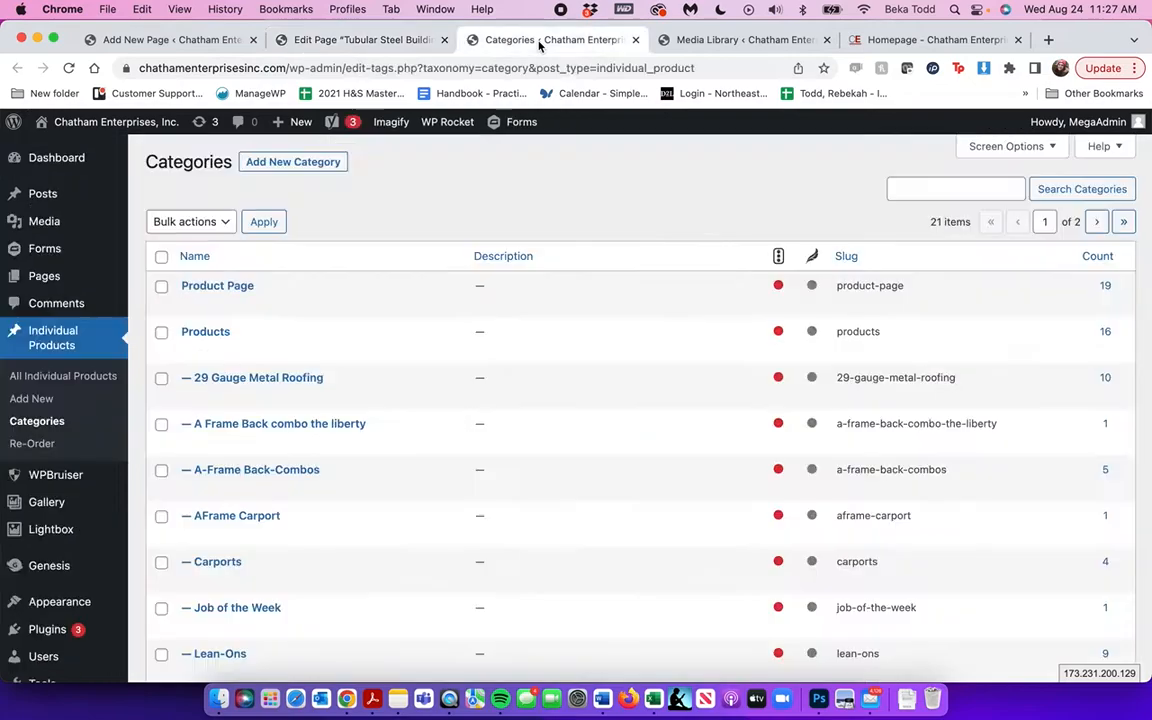
{"action": "scroll", "coordinate": [800, 500], "scroll_direction": "down", "scroll_amount": 10}
{"action": "scroll", "coordinate": [820, 530], "scroll_direction": "up", "scroll_amount": 2}
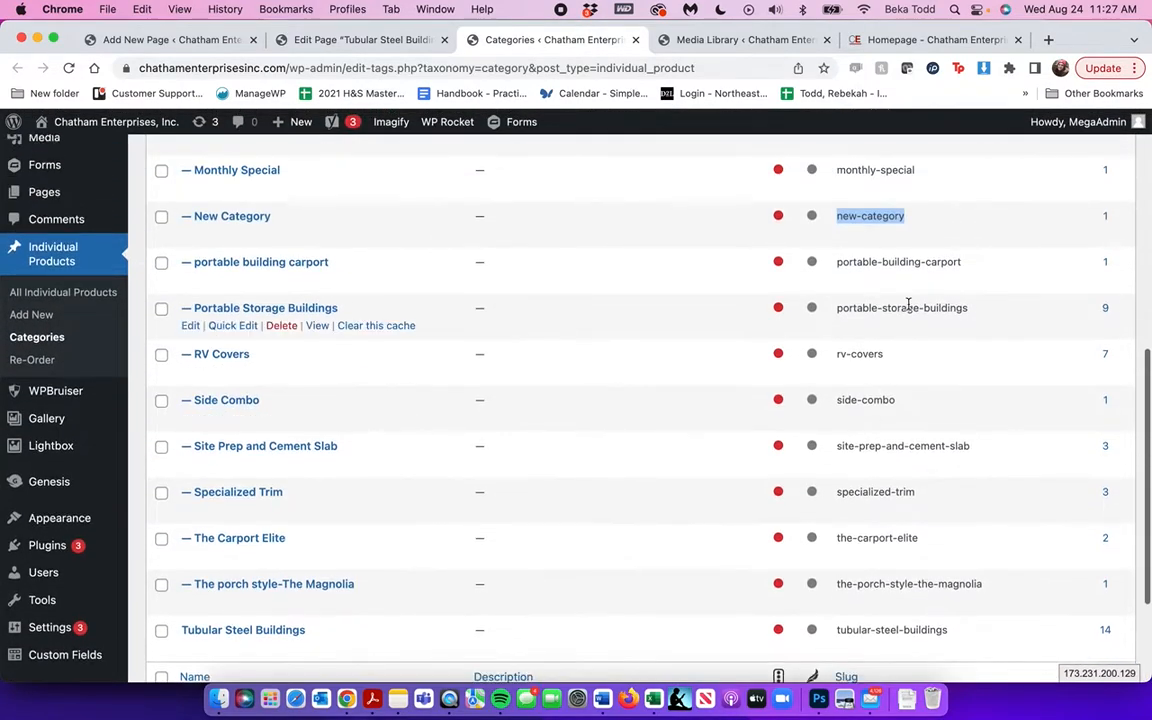
{"action": "left_click_drag", "start_coordinate": [913, 216], "coordinate": [833, 215]}
{"action": "key", "text": "ctrl+c"}
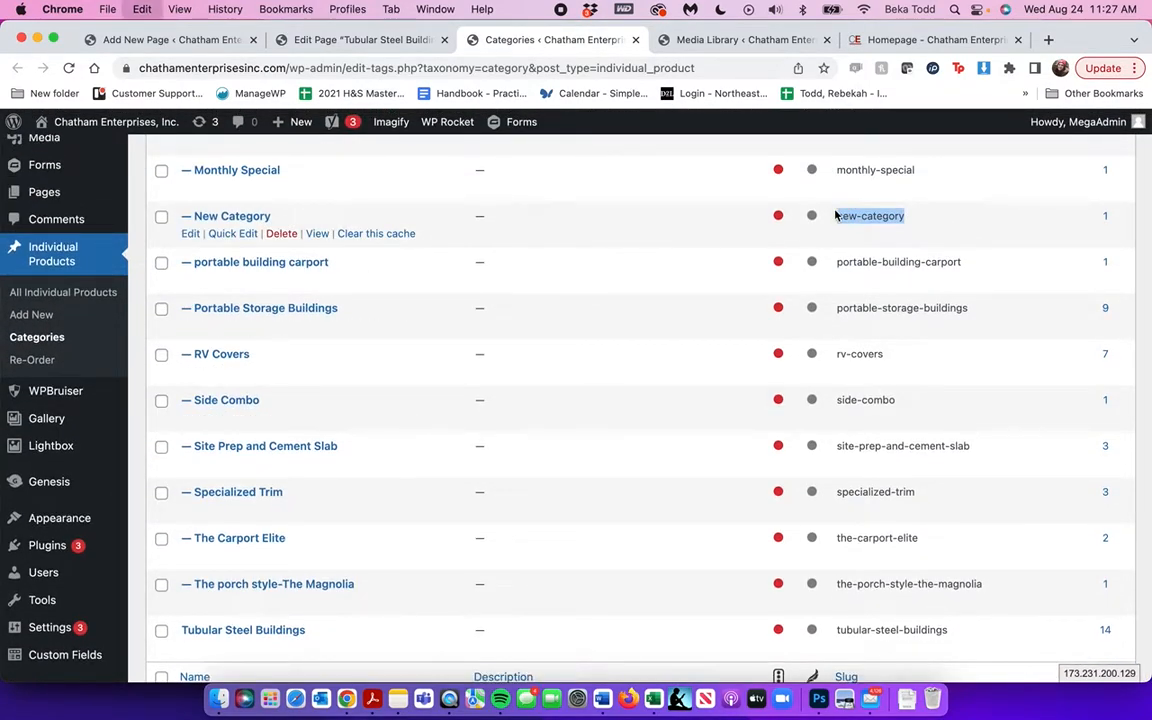
{"action": "left_click", "coordinate": [370, 44]}
{"action": "left_click", "coordinate": [797, 267]}
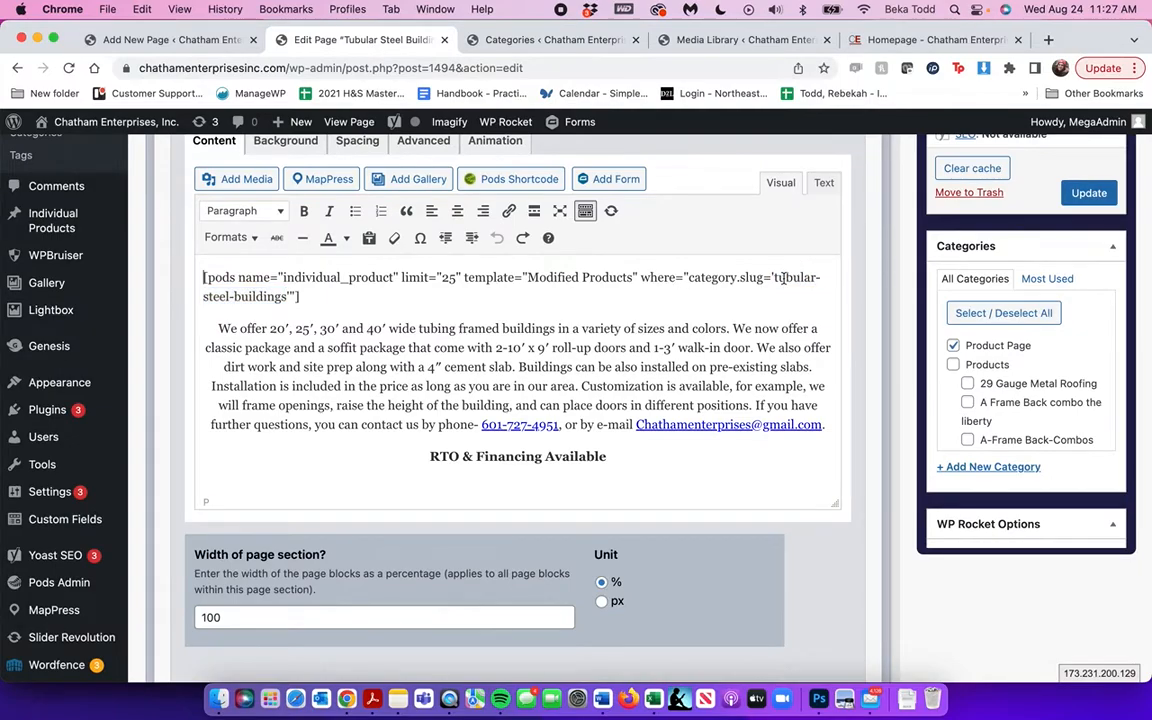
{"action": "left_click_drag", "start_coordinate": [775, 279], "coordinate": [282, 298]}
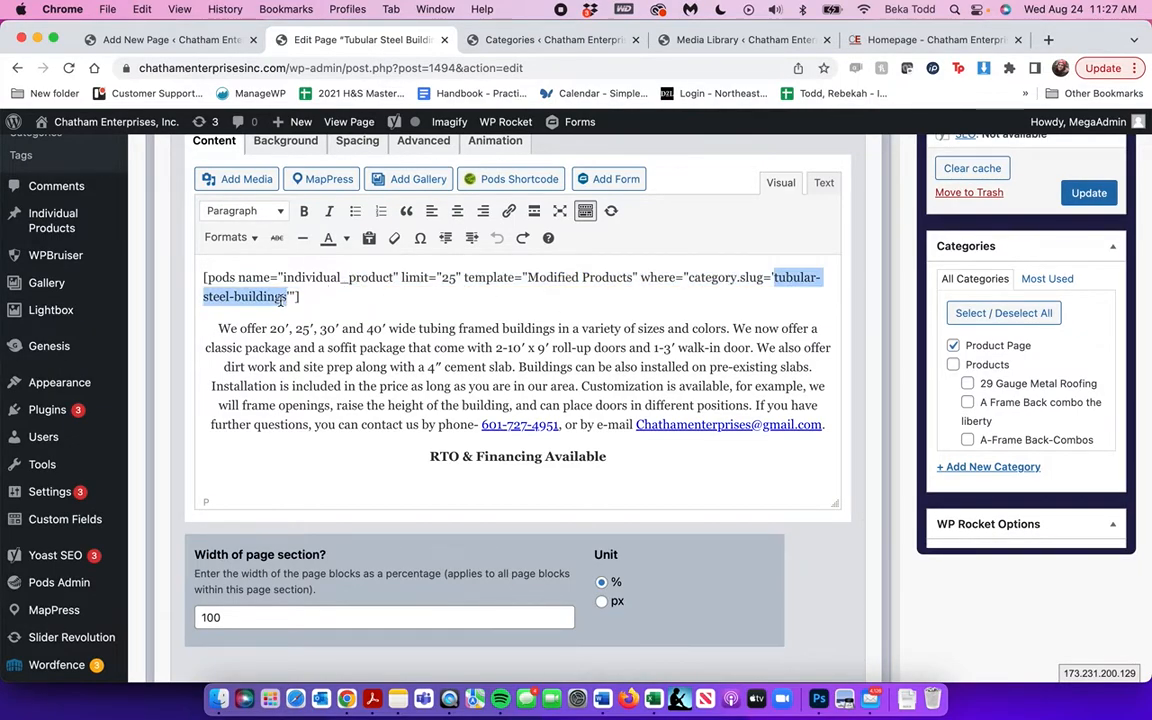
{"action": "key", "text": "BackSpace"}
{"action": "key", "text": "super+v"}
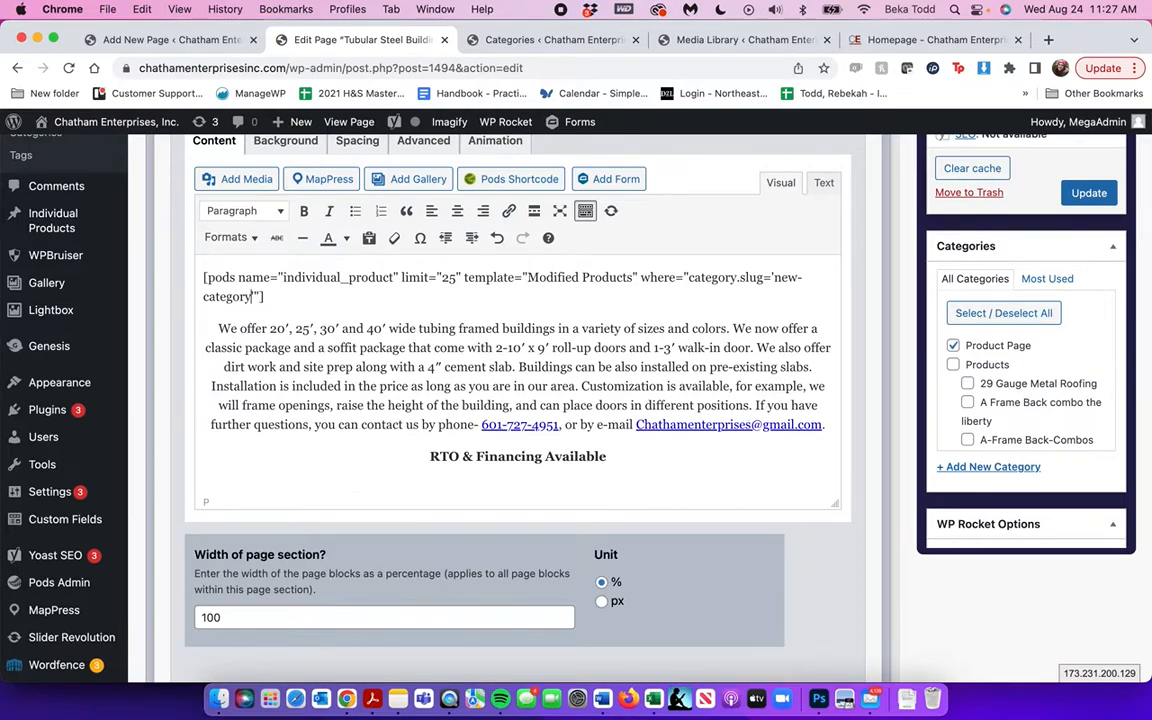
{"action": "key", "text": "super+z"}
{"action": "left_click", "coordinate": [445, 40]}
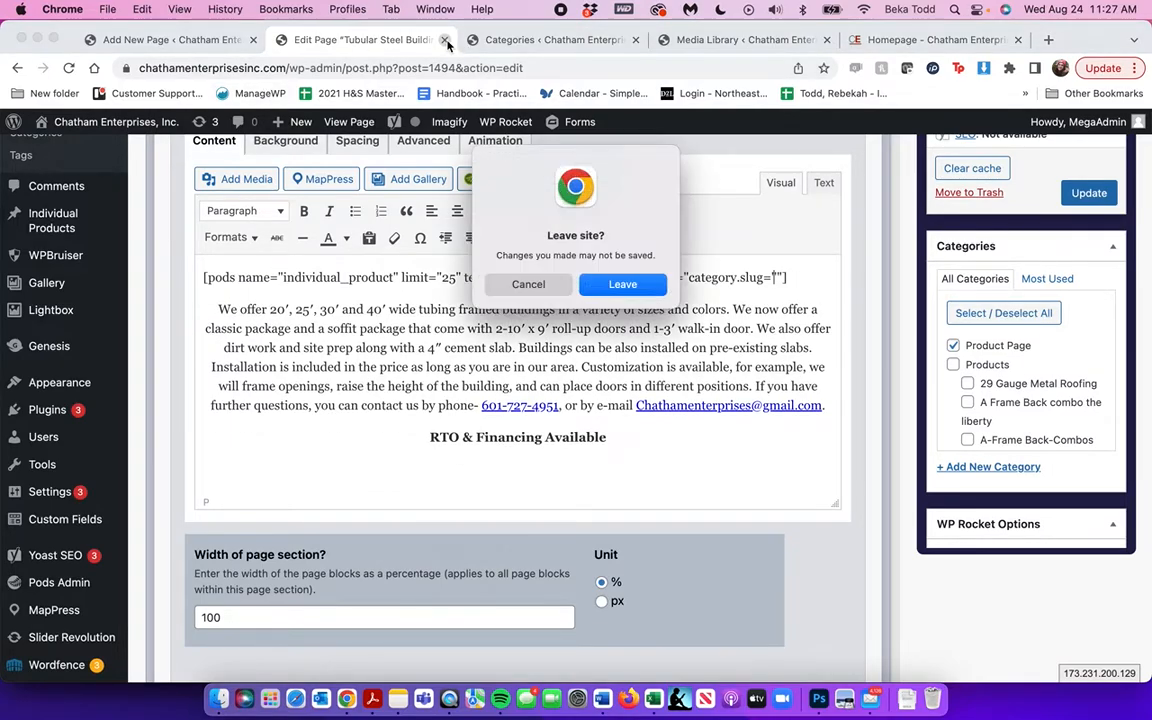
{"action": "left_click", "coordinate": [620, 285]}
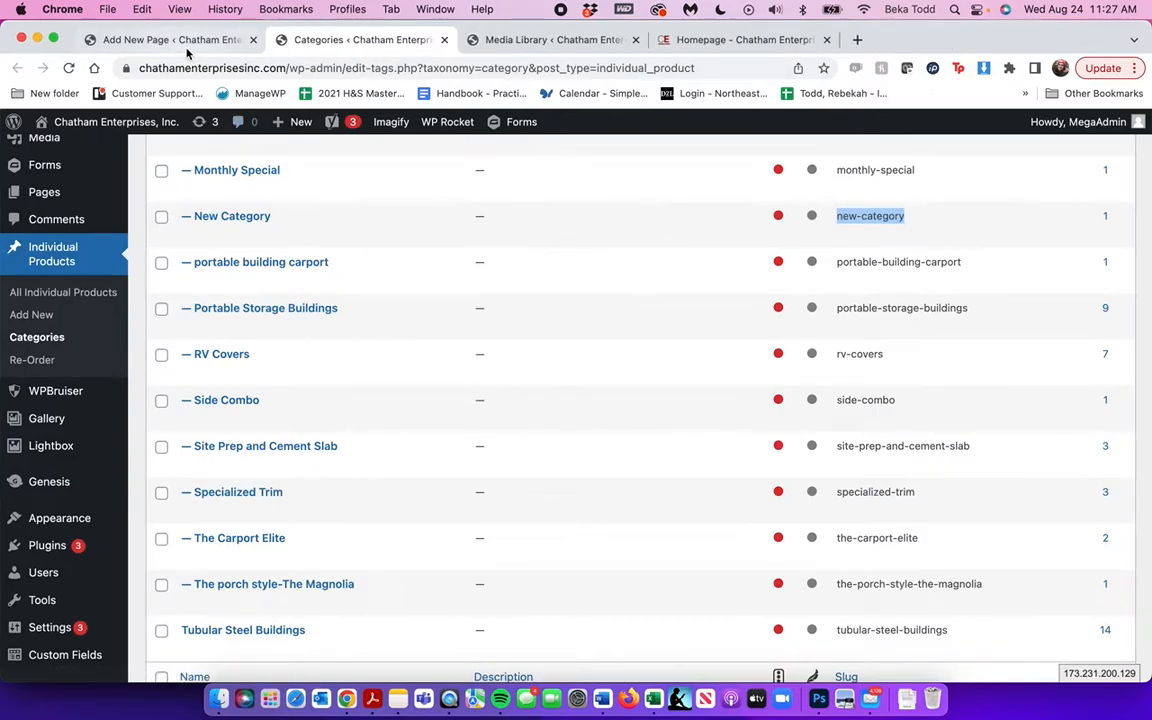
- Replace the tubular-steel-buildings slug in the new page's shortcode with new-category
{"action": "key", "text": "super+alt+Left"}
{"action": "left_click", "coordinate": [327, 377]}
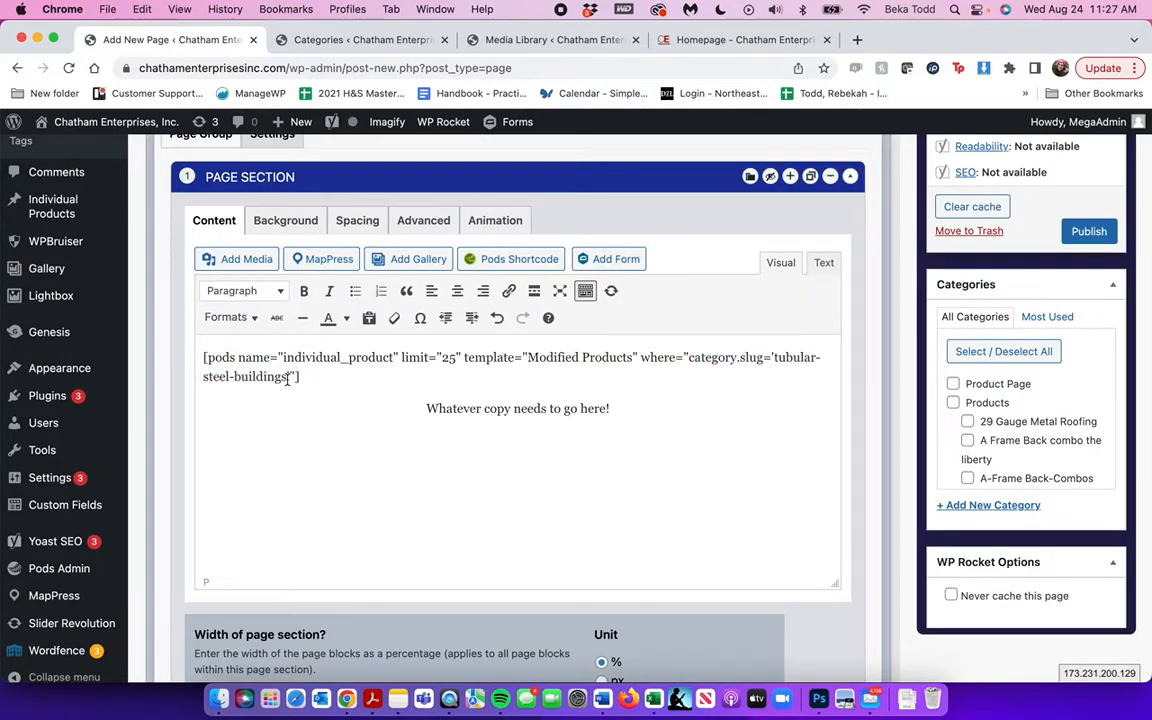
{"action": "left_click_drag", "start_coordinate": [779, 369], "coordinate": [776, 364]}
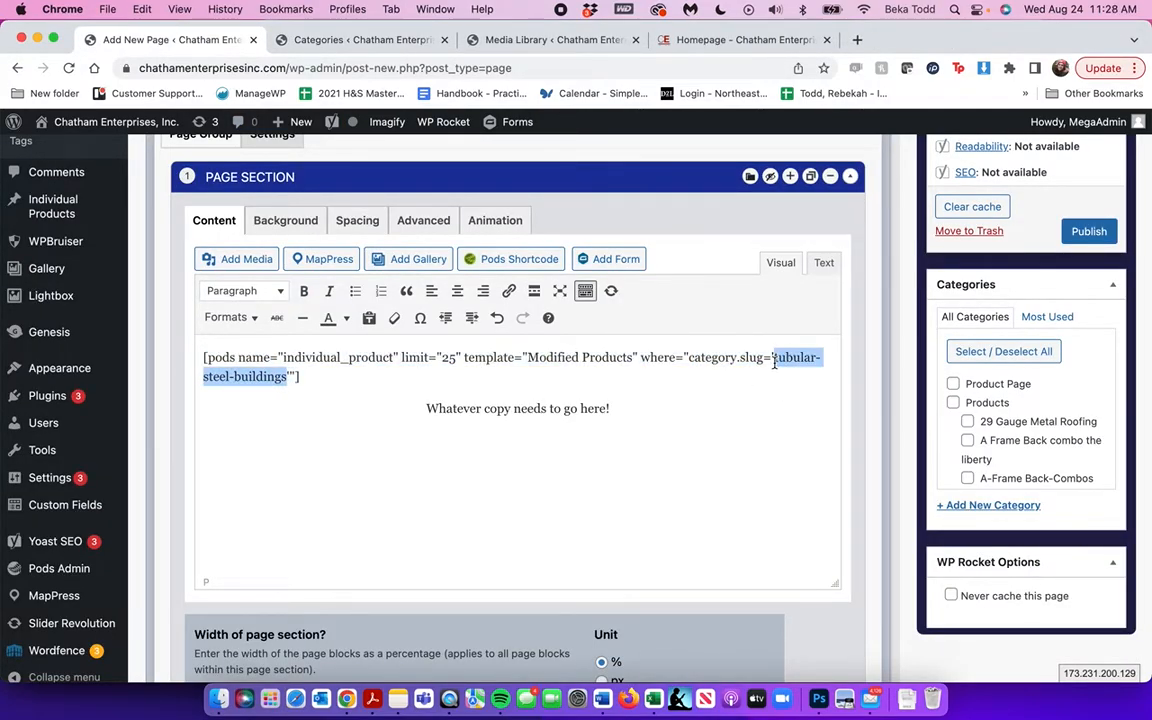
{"action": "key", "text": "super+v"}
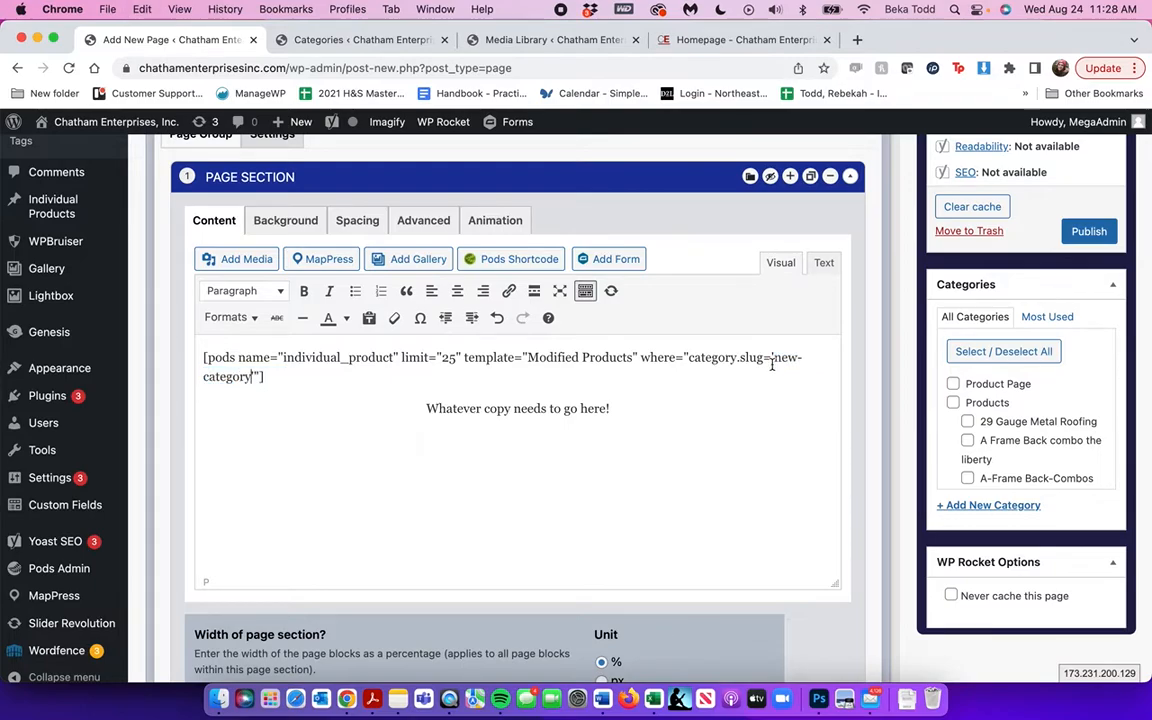
- Assign the new page to the Product Page category and set IMG-2409 from the media library as its featured image
{"action": "left_click", "coordinate": [955, 385]}
{"action": "scroll", "coordinate": [1010, 500], "scroll_direction": "down", "scroll_amount": 10}
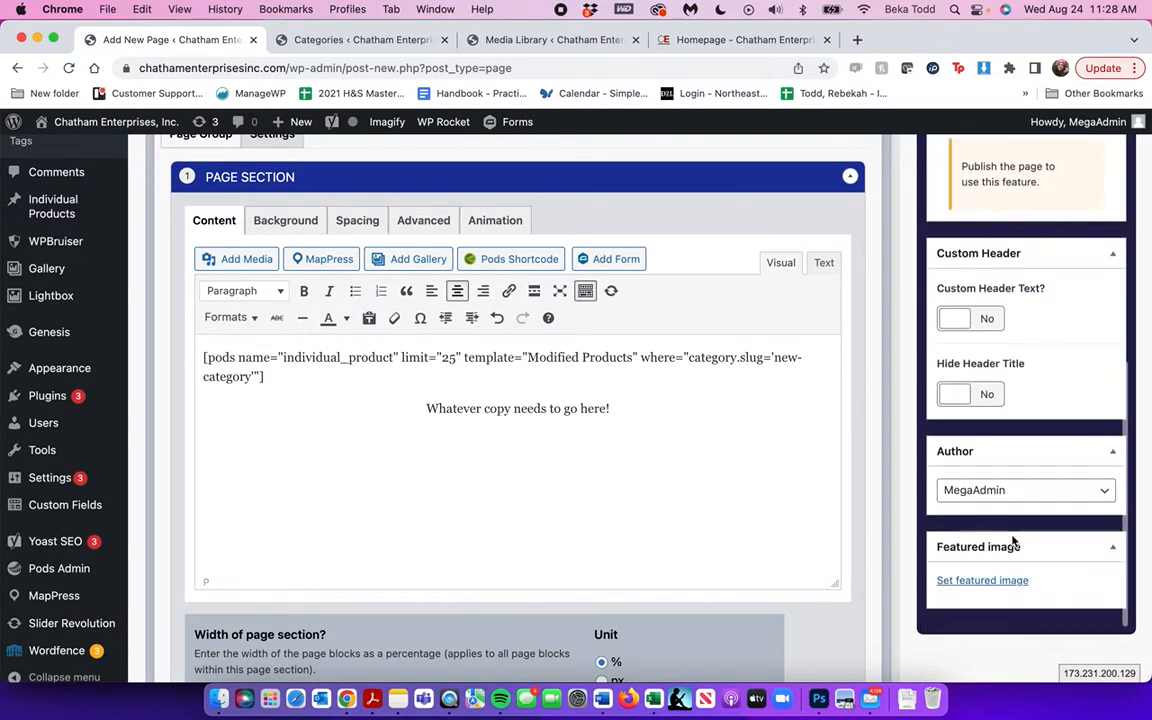
{"action": "left_click", "coordinate": [1004, 582]}
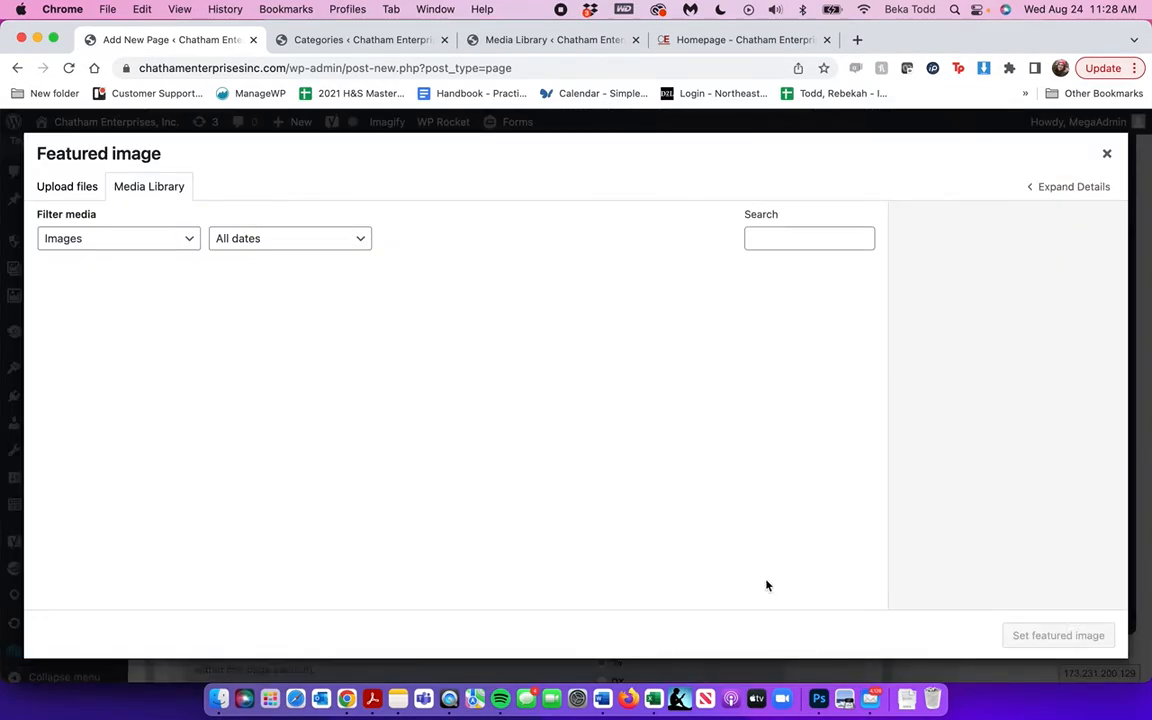
{"action": "left_click", "coordinate": [90, 320]}
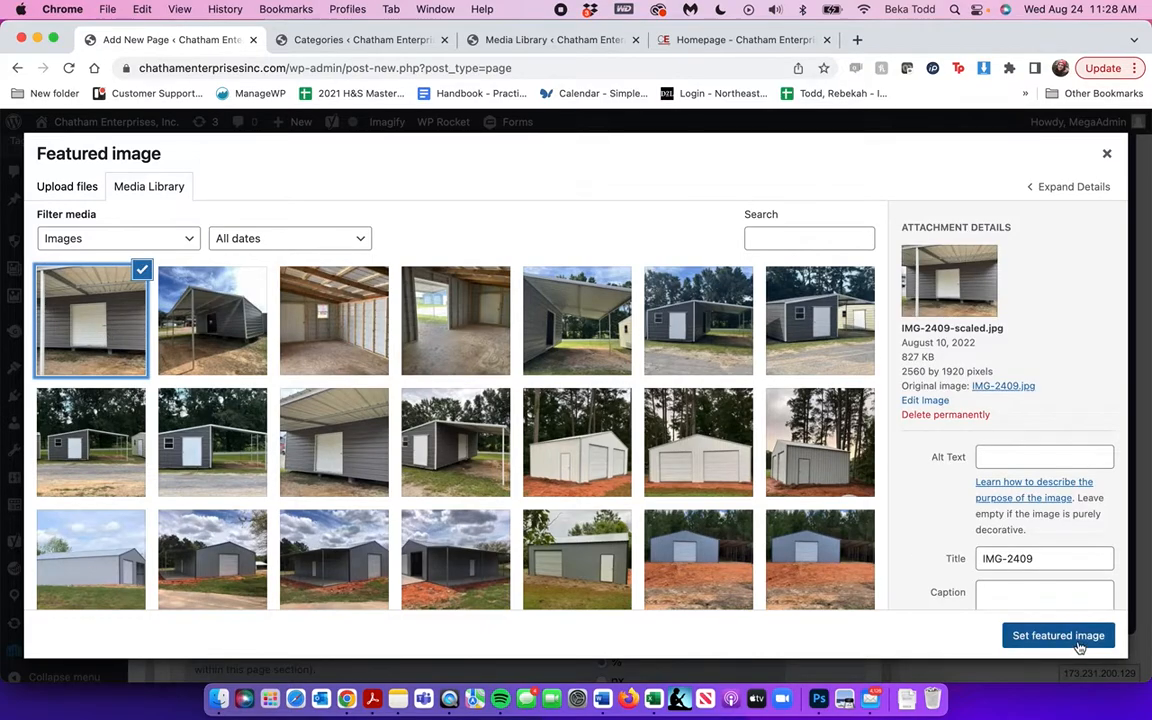
{"action": "left_click", "coordinate": [1058, 636]}
- Attach IMG-2409 from the media library as the page's Product Image
{"action": "scroll", "coordinate": [681, 535], "scroll_direction": "down", "scroll_amount": 5}
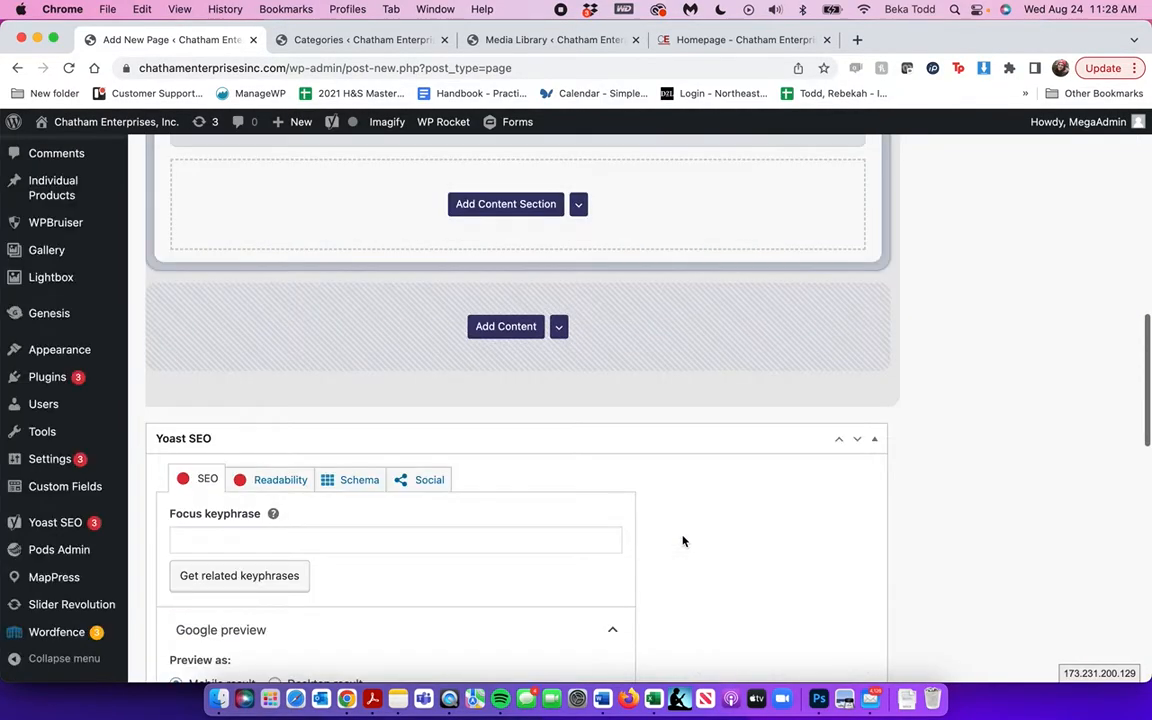
{"action": "scroll", "coordinate": [682, 540], "scroll_direction": "down", "scroll_amount": 10}
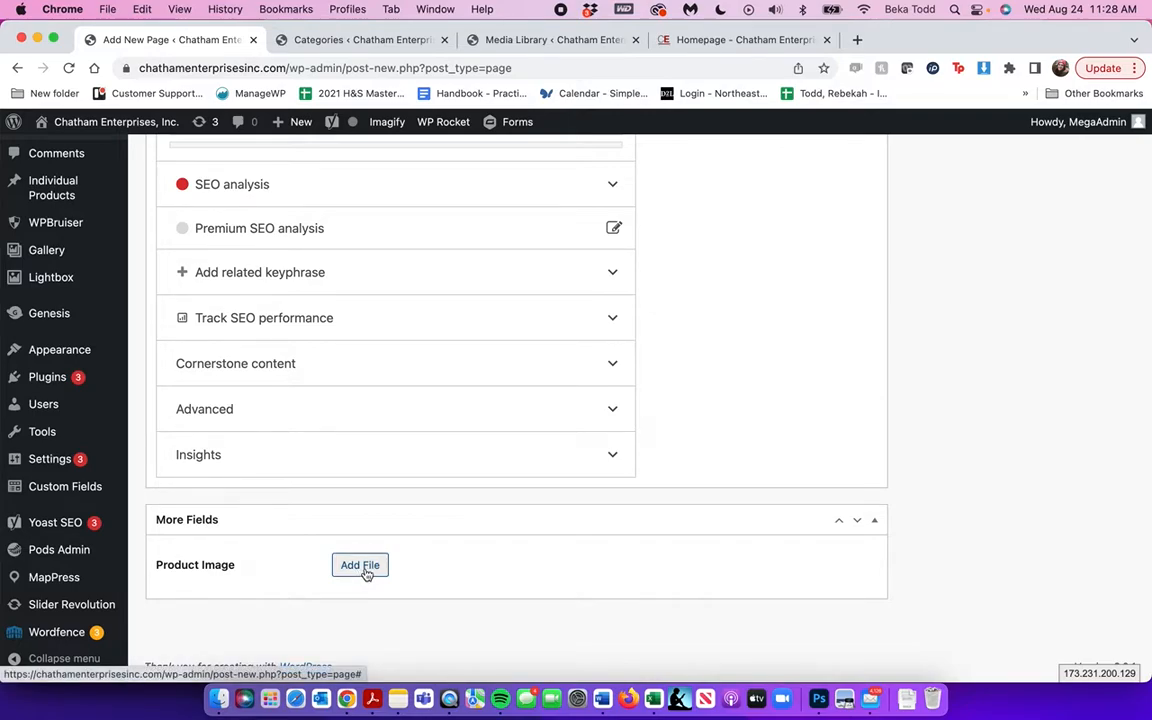
{"action": "left_click", "coordinate": [362, 566]}
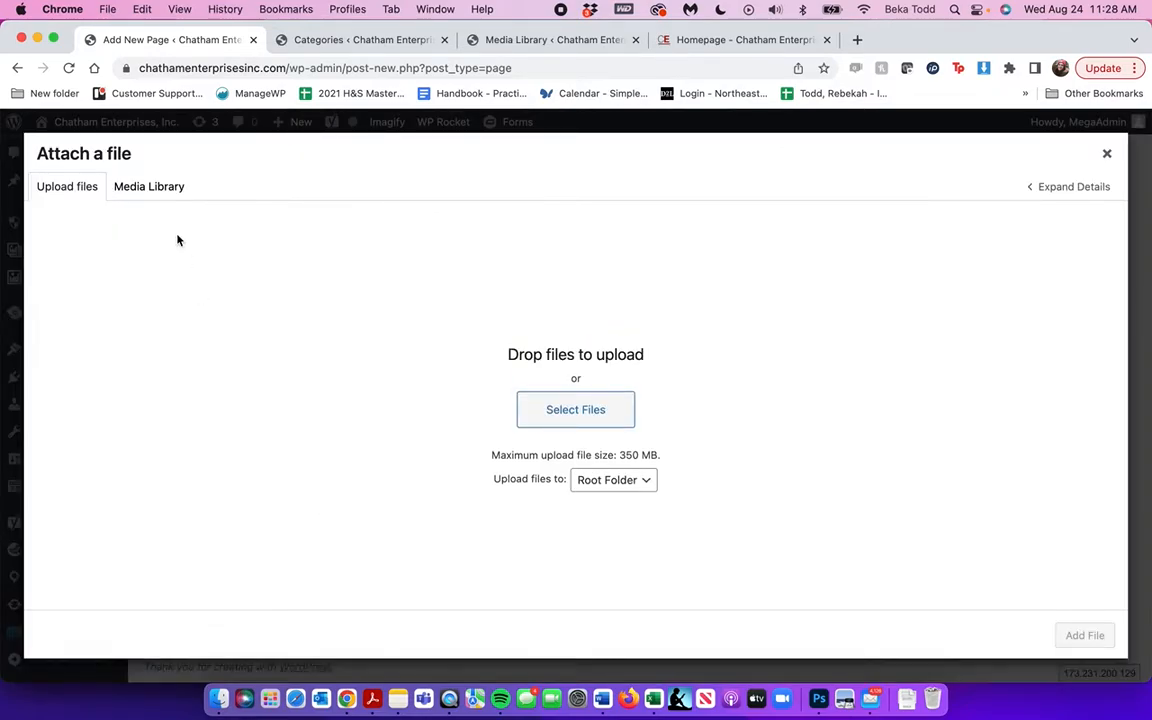
{"action": "left_click", "coordinate": [150, 188]}
{"action": "left_click", "coordinate": [110, 297]}
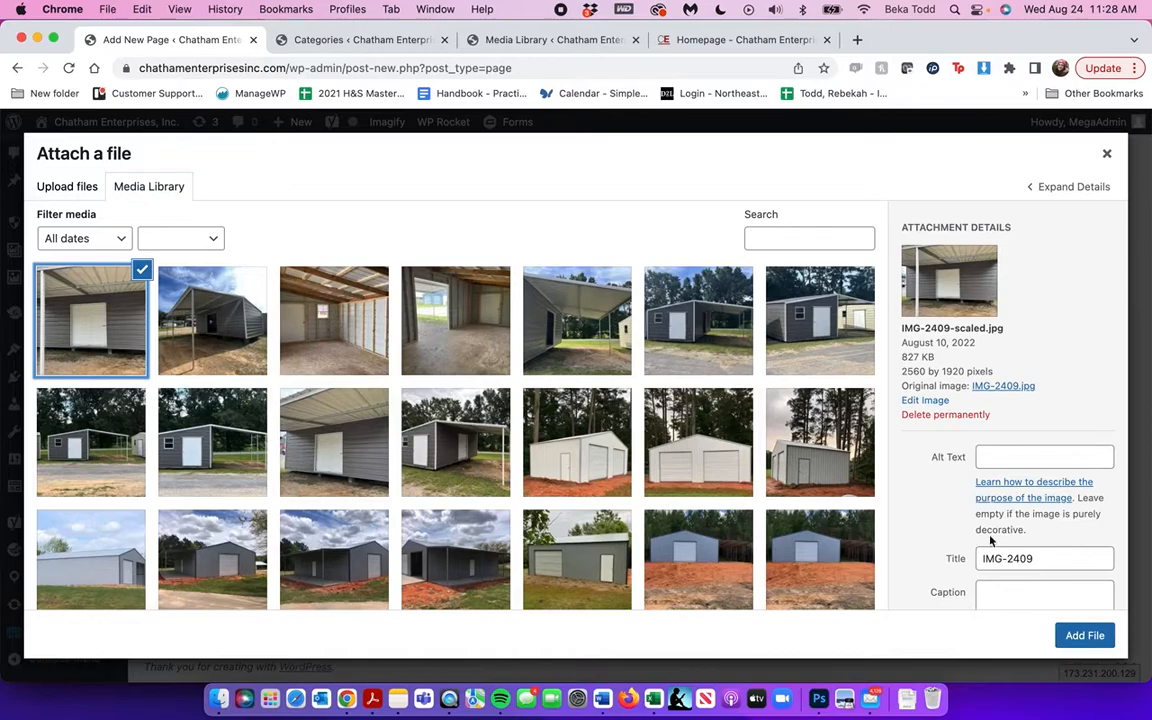
{"action": "left_click", "coordinate": [1097, 639]}
- Publish the New Category page
{"action": "scroll", "coordinate": [1040, 326], "scroll_direction": "up", "scroll_amount": 20}
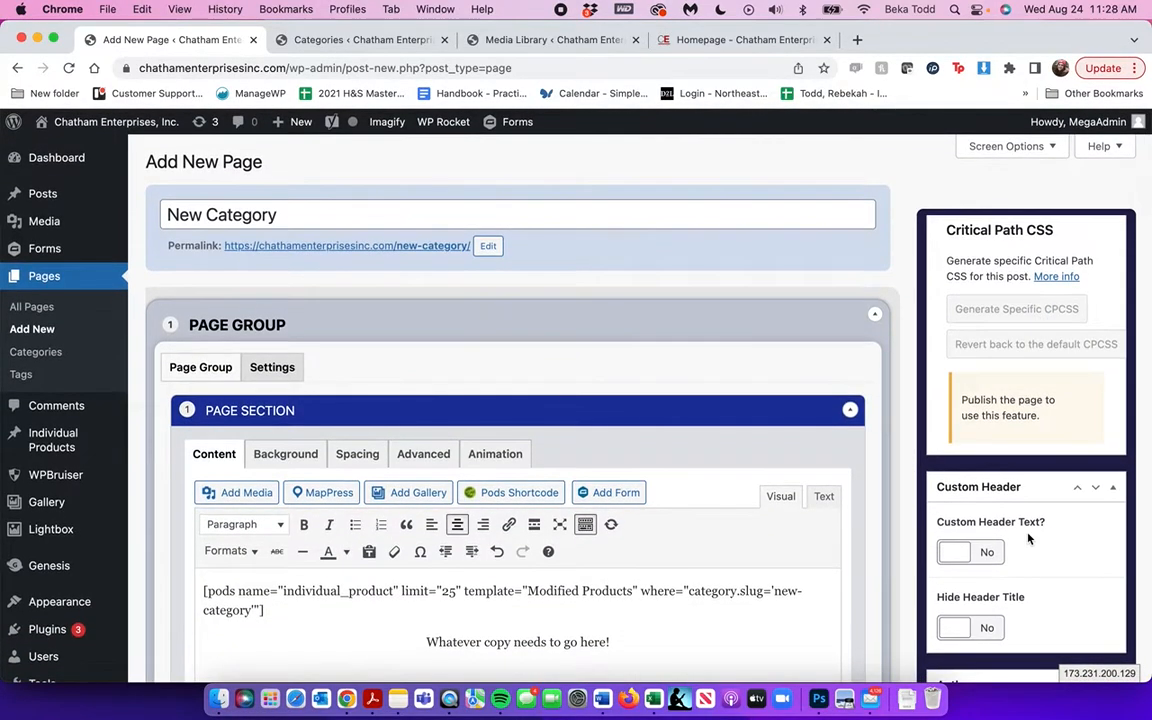
{"action": "scroll", "coordinate": [1028, 540], "scroll_direction": "up", "scroll_amount": 5}
{"action": "left_click", "coordinate": [1089, 464]}
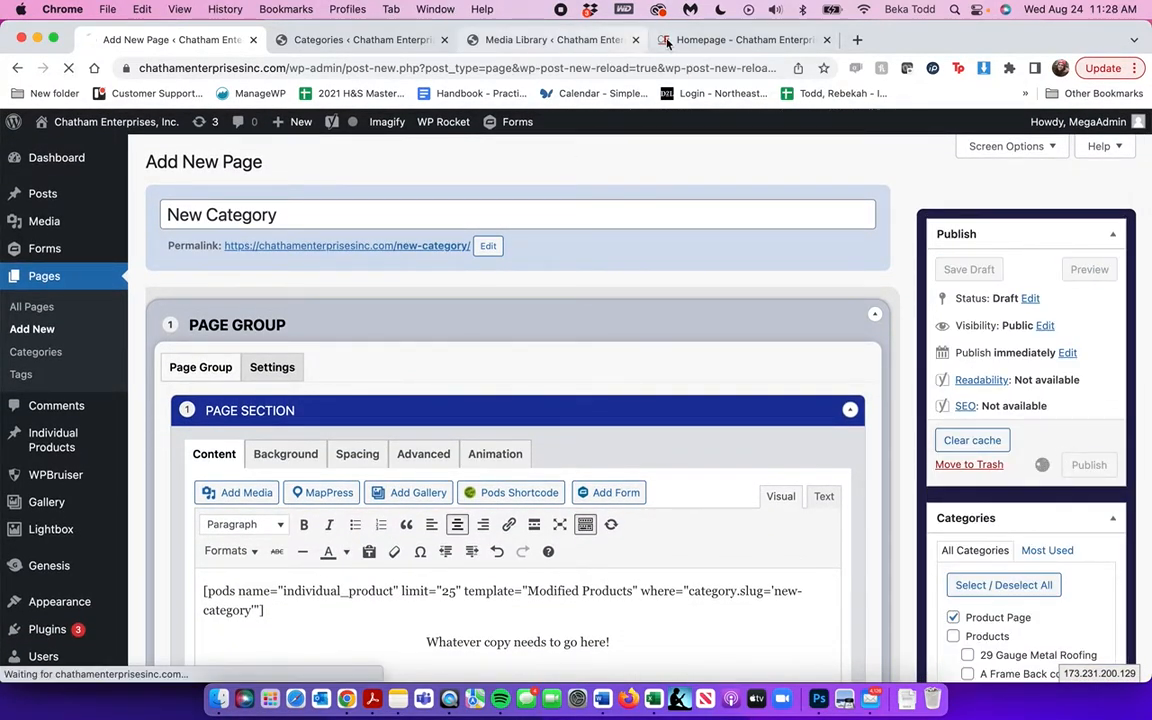
- Reload the site's homepage and look through its product tiles for the New Category page
{"action": "left_click", "coordinate": [672, 41]}
{"action": "left_click", "coordinate": [68, 67]}
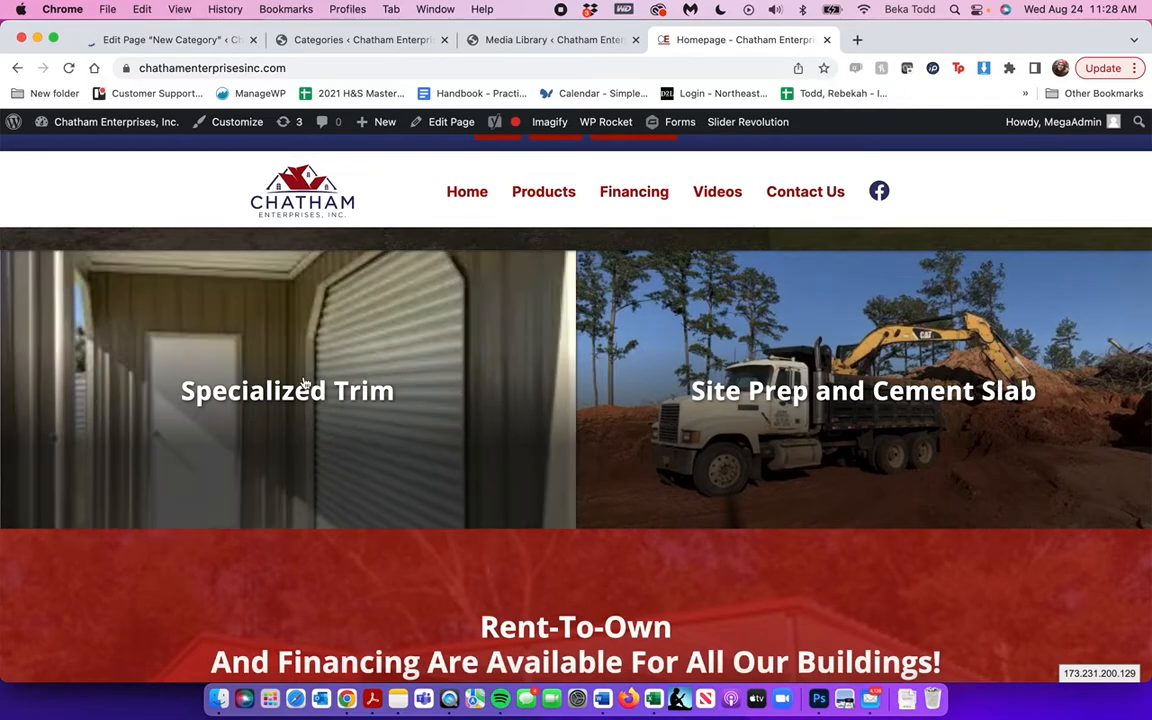
{"action": "scroll", "coordinate": [305, 383], "scroll_direction": "up", "scroll_amount": 5}
{"action": "scroll", "coordinate": [305, 383], "scroll_direction": "up", "scroll_amount": 10}
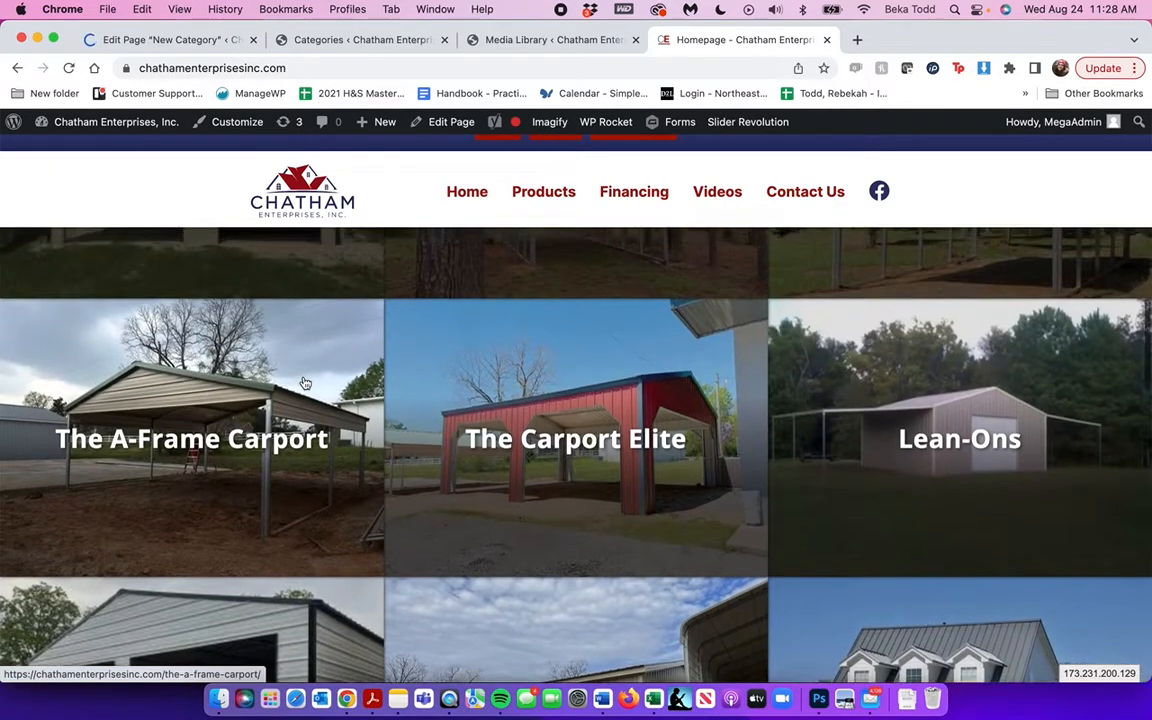
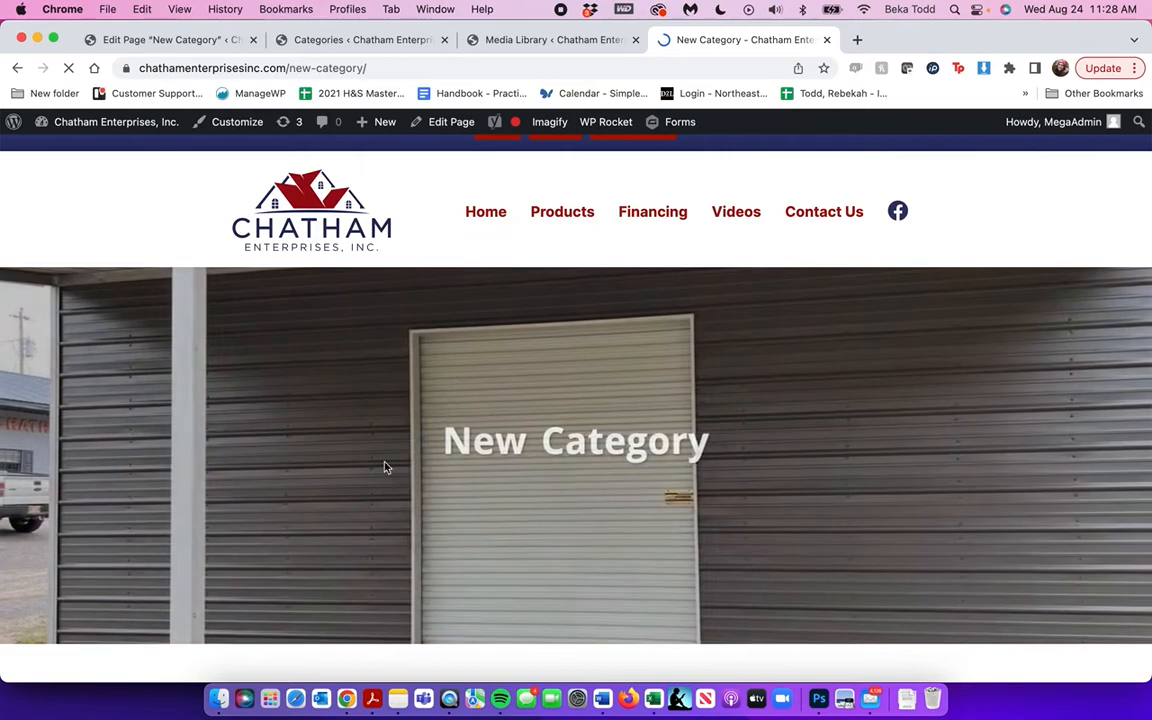
- Review the live New Category page, enlarging its product photo, browsing the lightbox gallery, and highlighting the copy beneath the photo
{"action": "scroll", "coordinate": [563, 334], "scroll_direction": "down", "scroll_amount": 5}
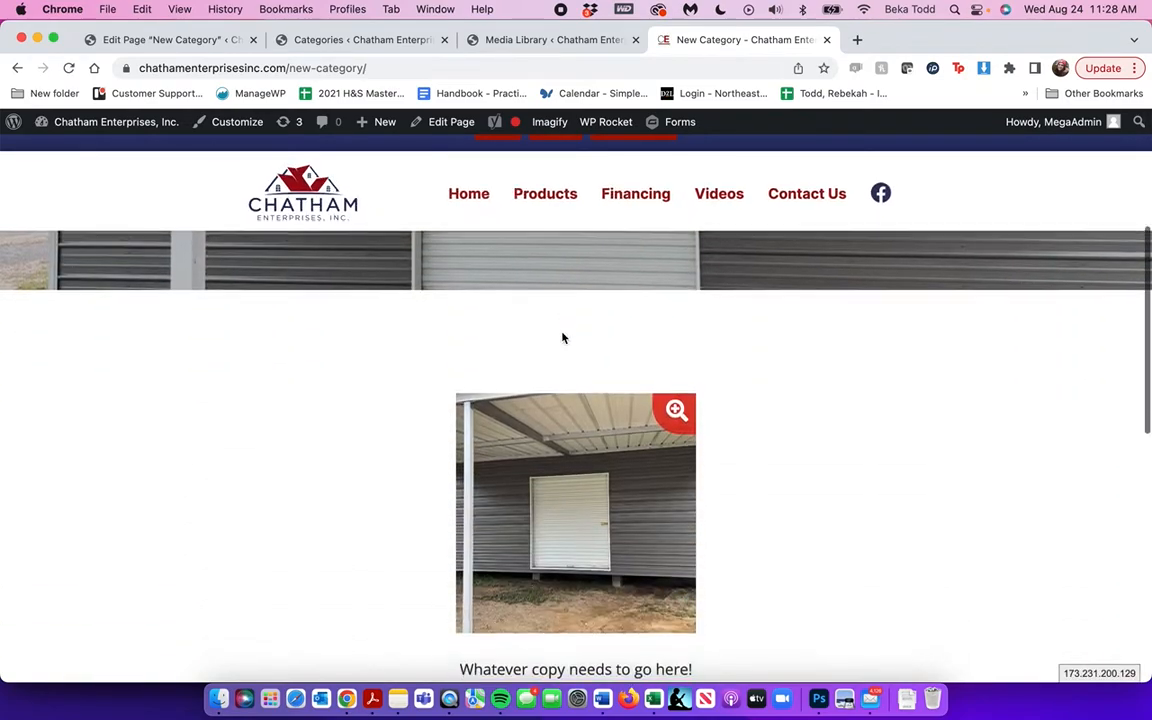
{"action": "left_click", "coordinate": [567, 378]}
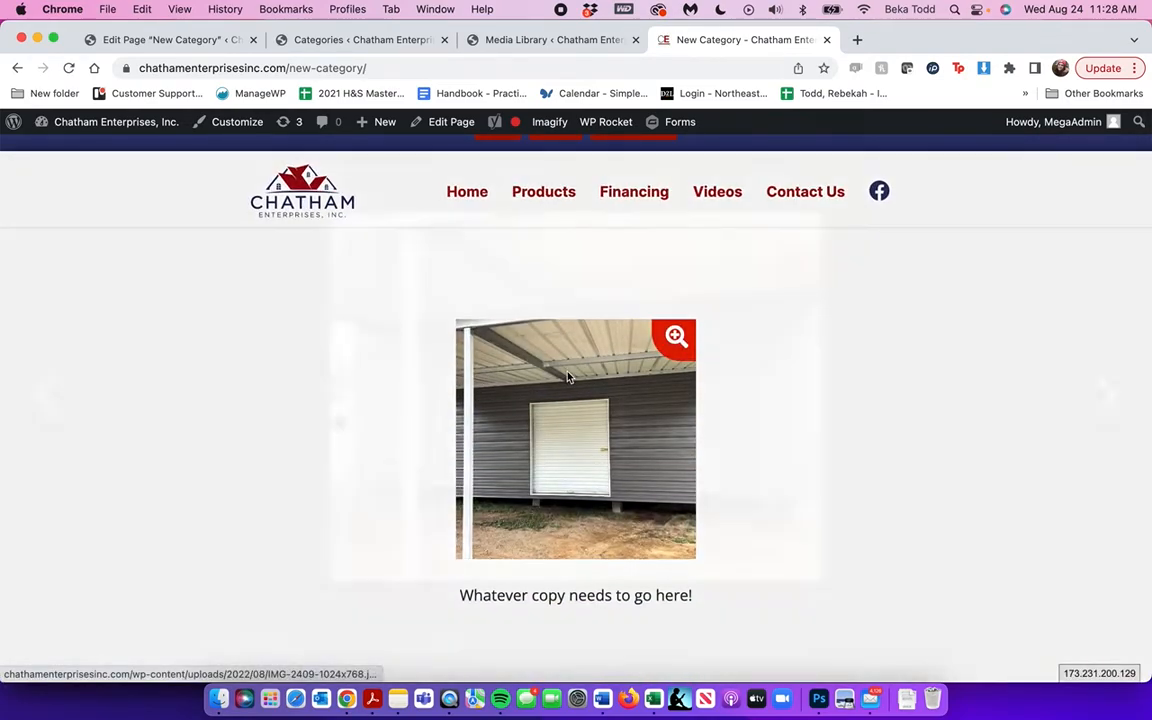
{"action": "left_click", "coordinate": [1093, 378]}
{"action": "left_click", "coordinate": [1085, 370]}
{"action": "left_click", "coordinate": [1039, 249]}
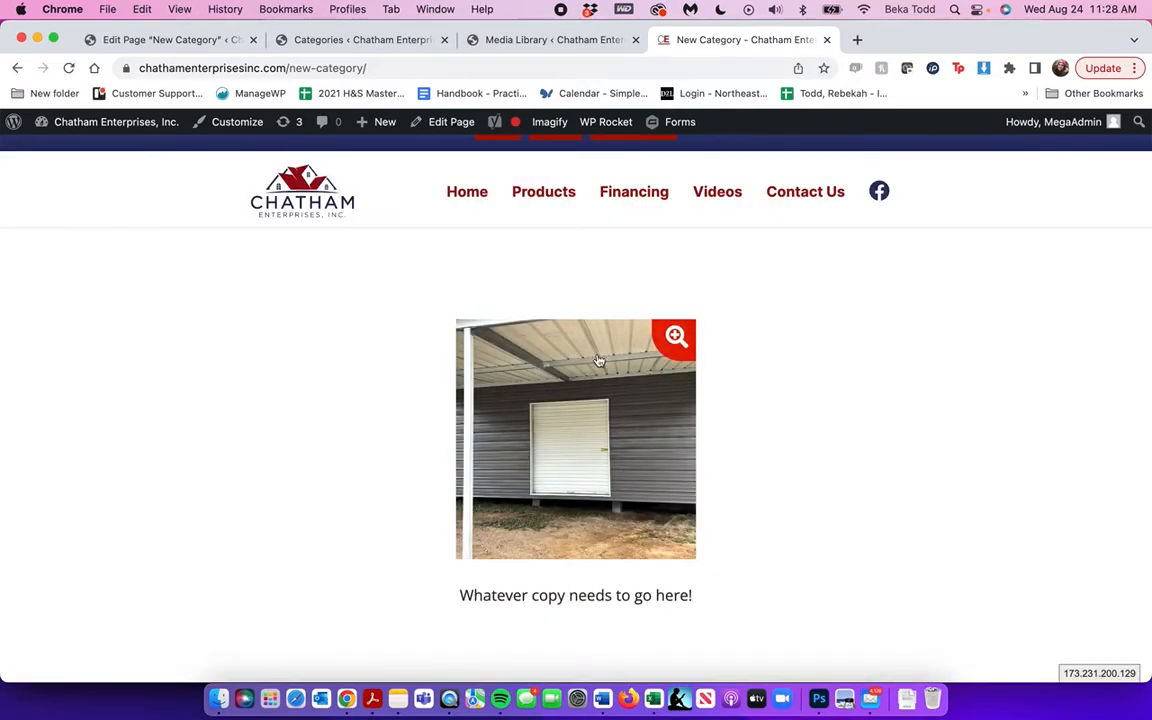
{"action": "triple_click", "coordinate": [563, 595]}
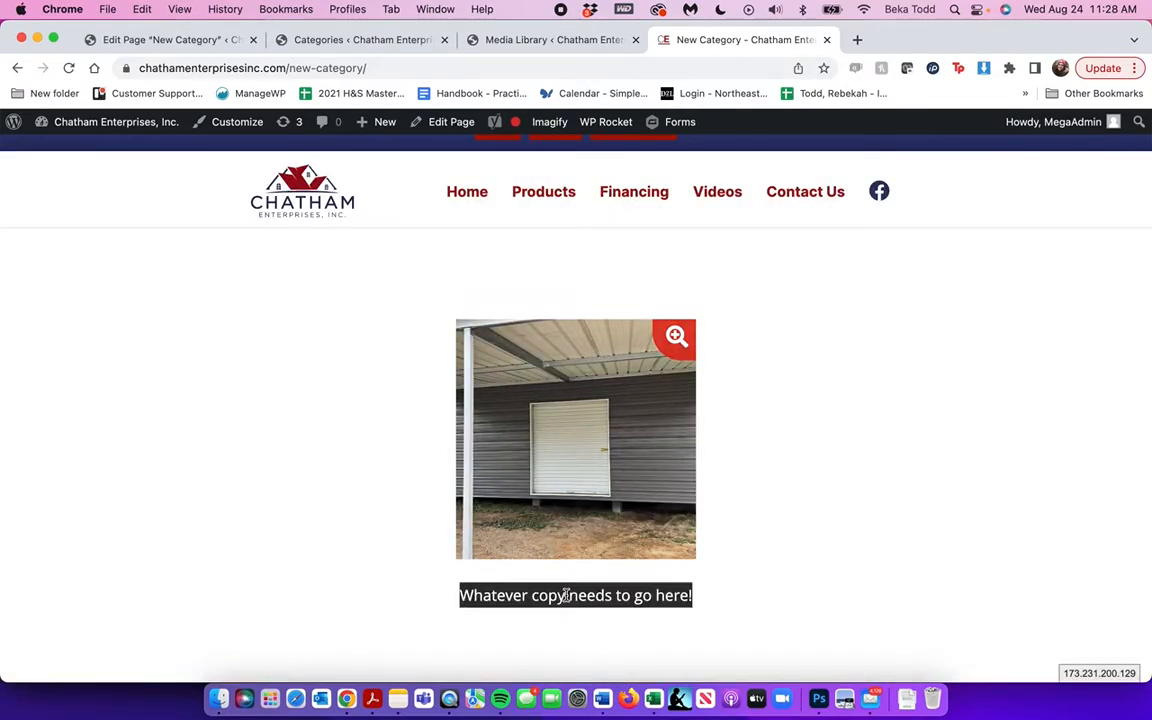
- Remove the featured image from the New Category page and update the page
{"action": "left_click", "coordinate": [332, 41]}
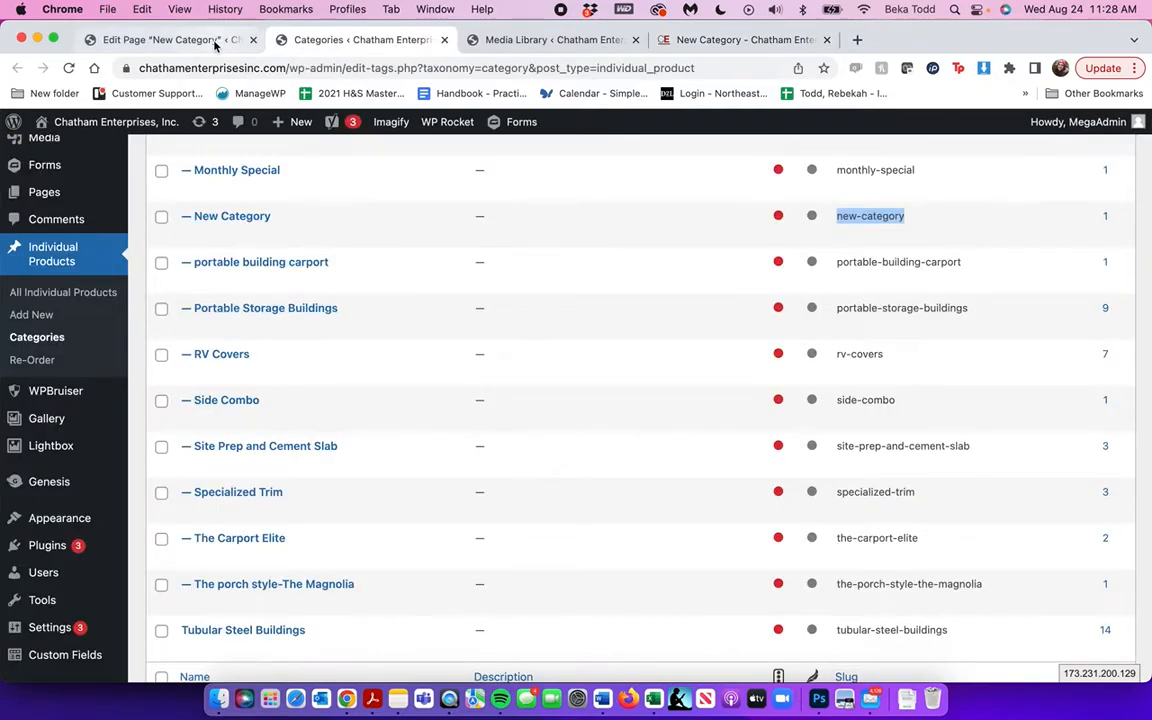
{"action": "left_click_drag", "start_coordinate": [192, 38], "coordinate": [520, 38]}
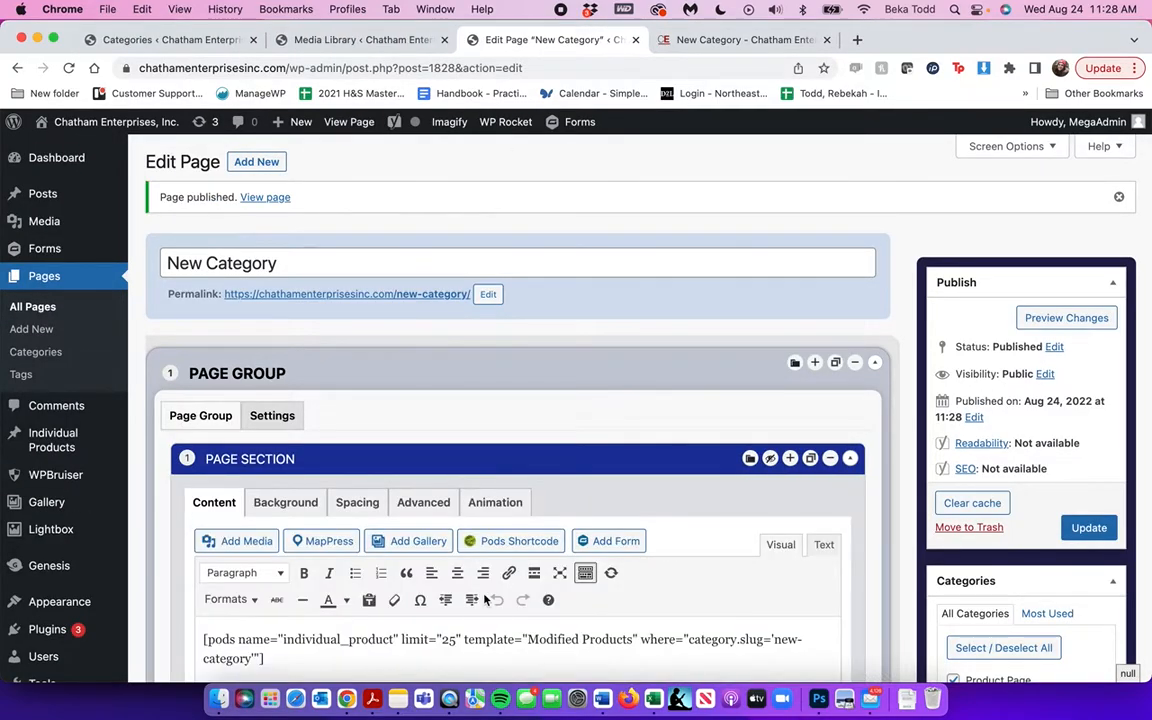
{"action": "scroll", "coordinate": [484, 599], "scroll_direction": "down", "scroll_amount": 3}
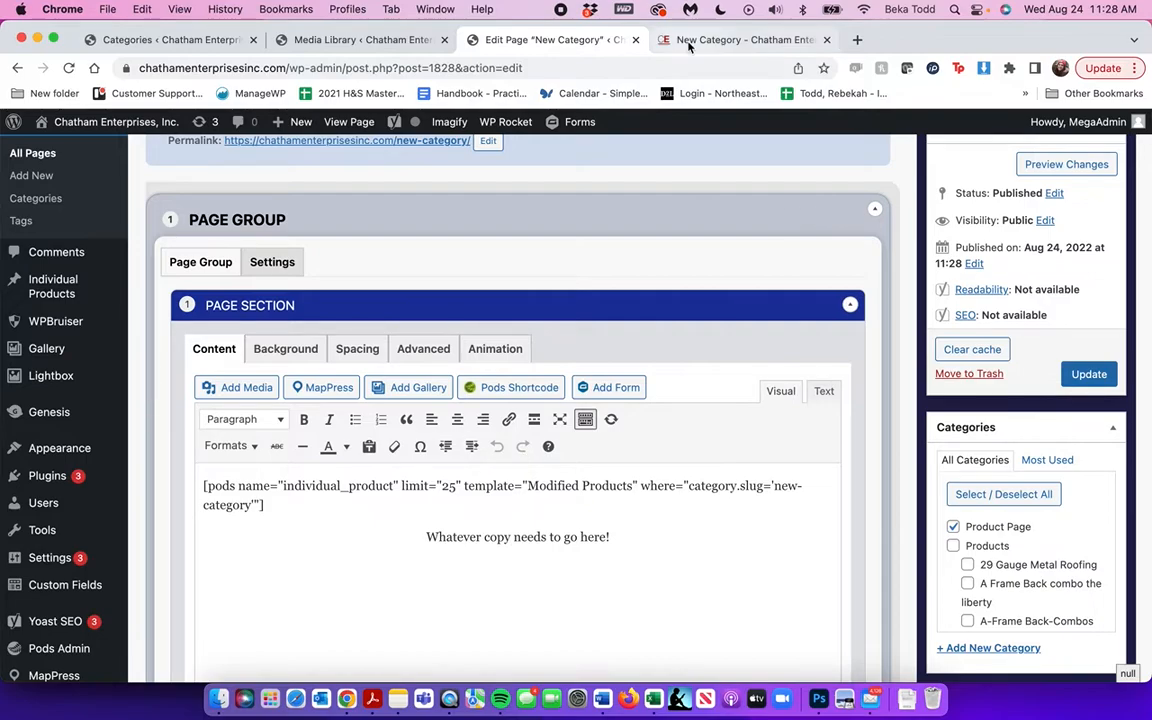
{"action": "scroll", "coordinate": [946, 523], "scroll_direction": "down", "scroll_amount": 15}
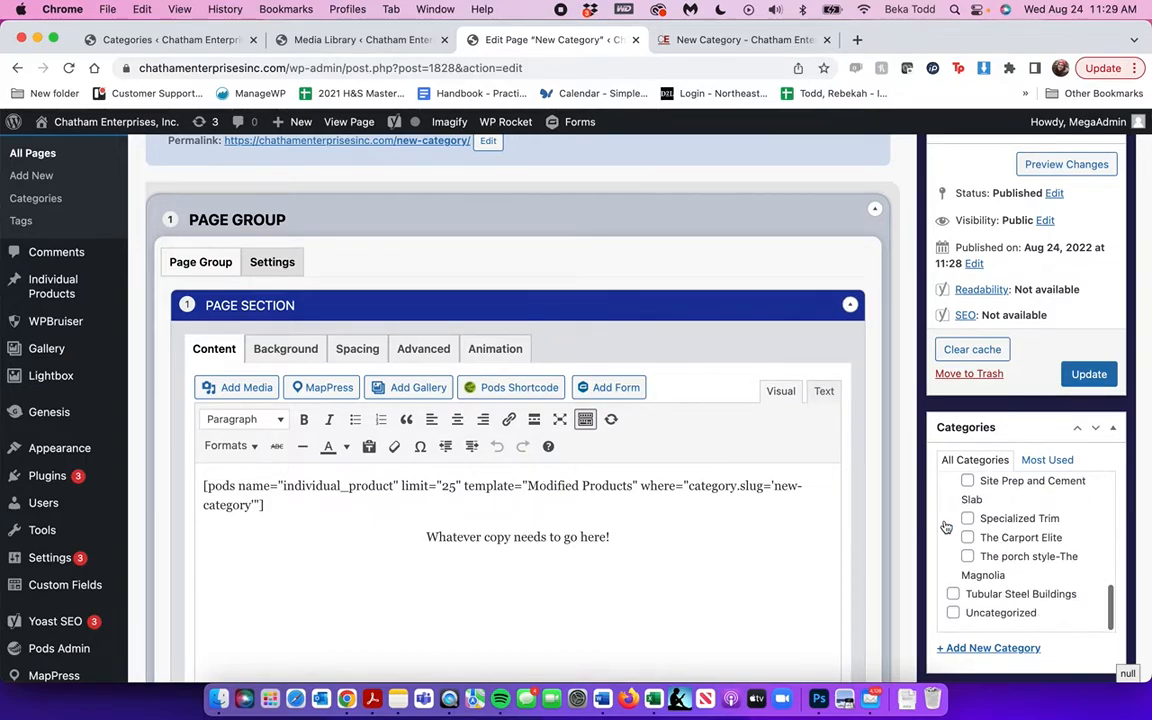
{"action": "scroll", "coordinate": [946, 523], "scroll_direction": "down", "scroll_amount": 10}
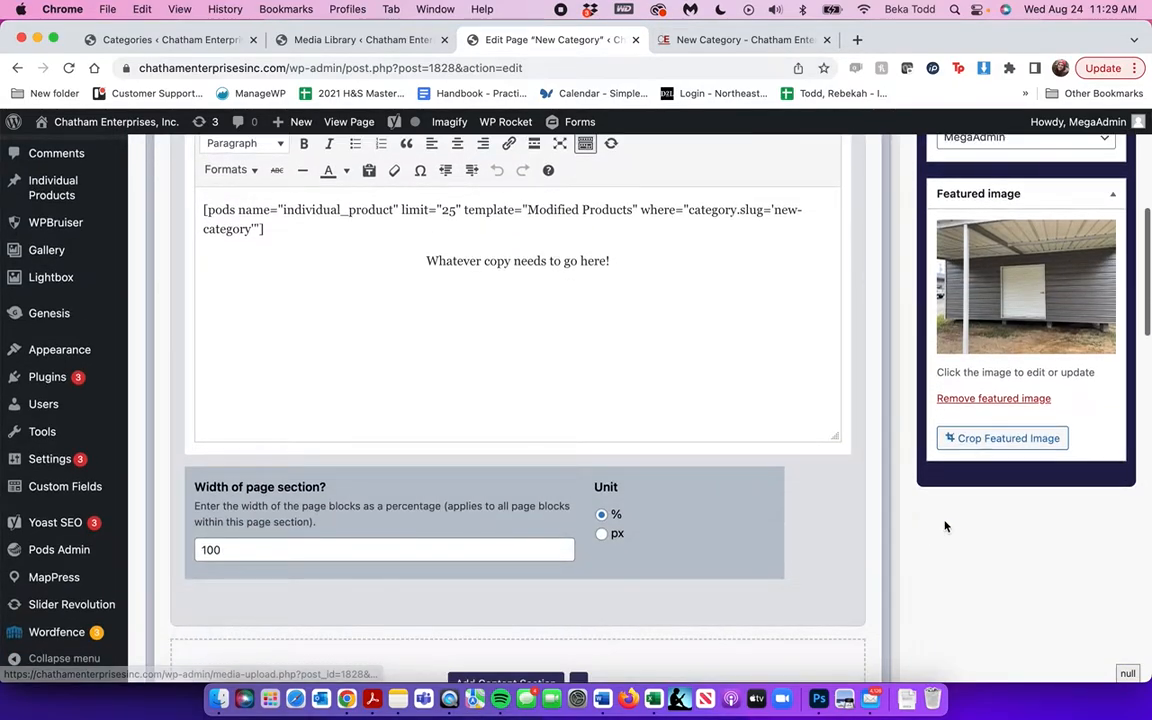
{"action": "scroll", "coordinate": [1015, 400], "scroll_direction": "up", "scroll_amount": 10}
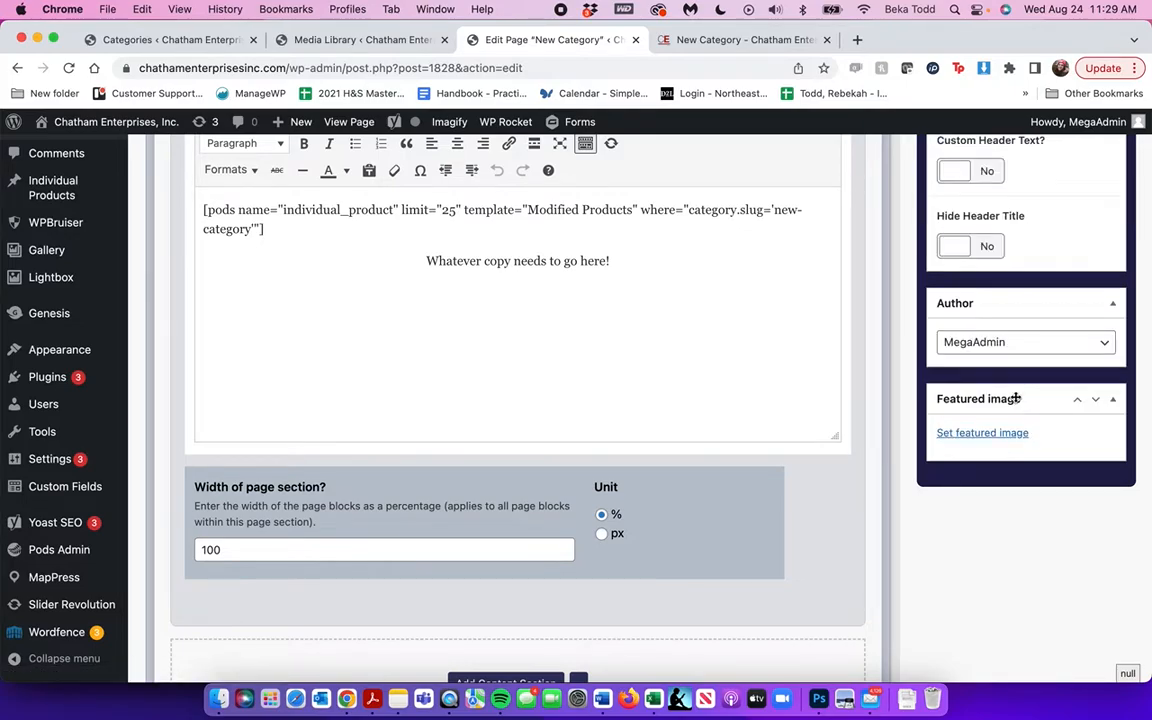
{"action": "scroll", "coordinate": [1015, 398], "scroll_direction": "up", "scroll_amount": 10}
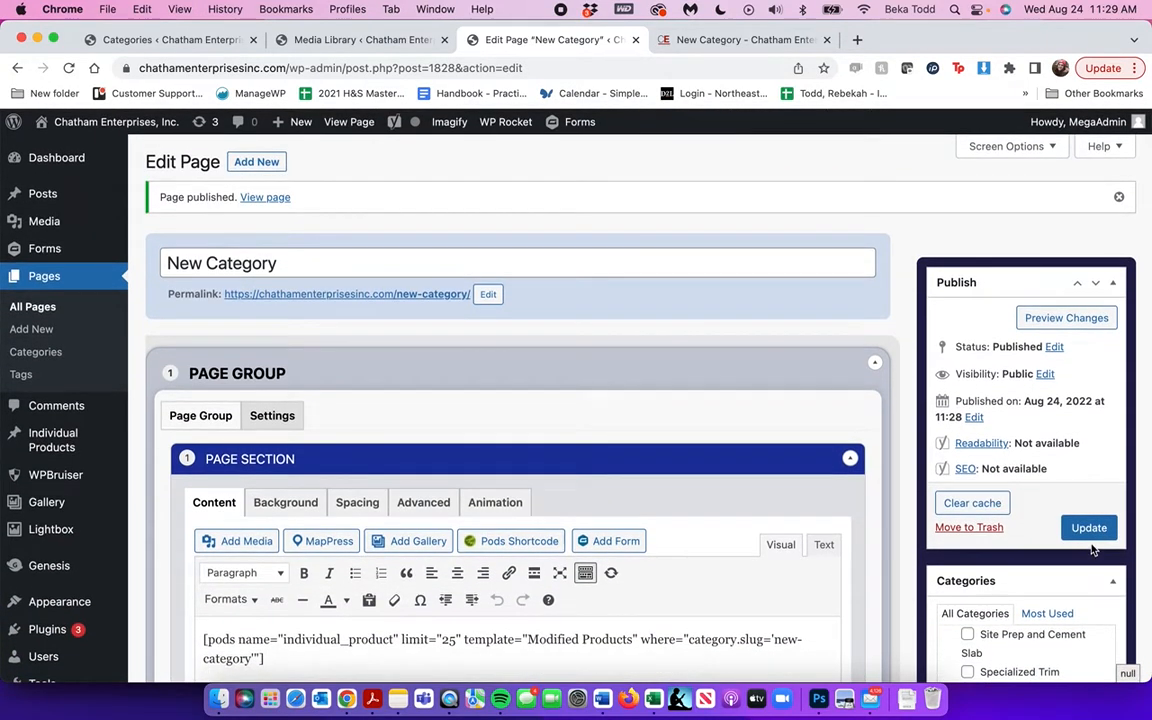
{"action": "left_click", "coordinate": [1089, 528]}
- Reload the live New Category page to check its header, and return to the homepage to check its product tile
{"action": "left_click", "coordinate": [700, 40]}
{"action": "left_click", "coordinate": [69, 68]}
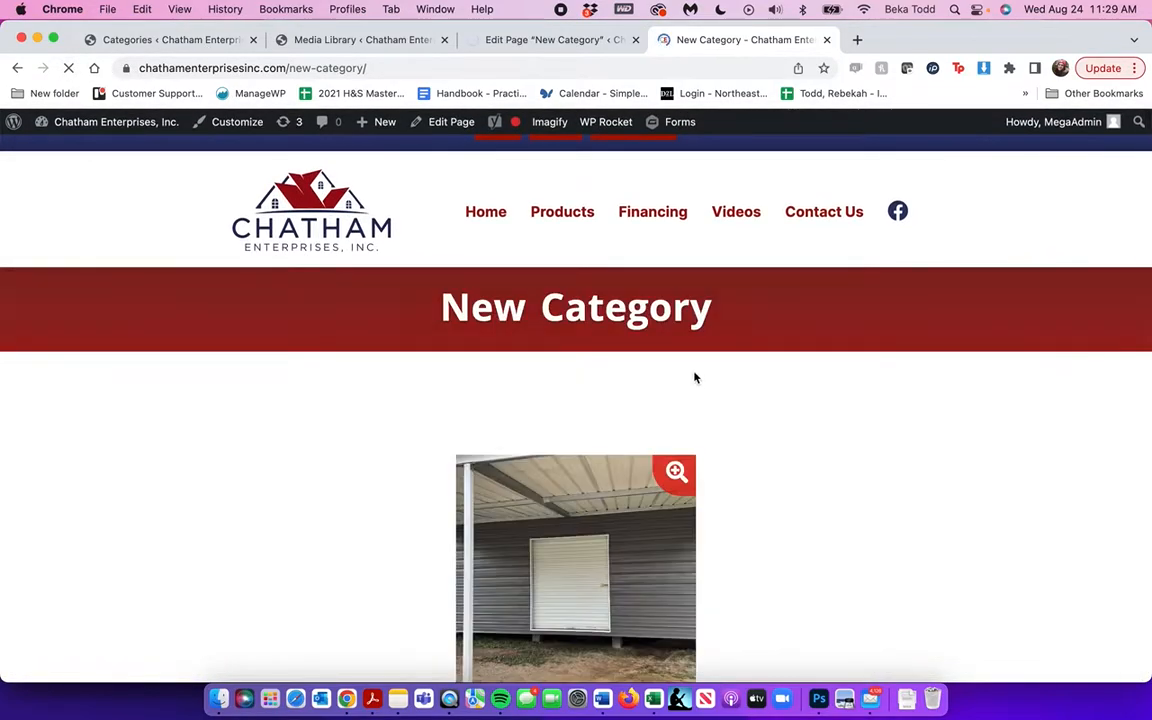
{"action": "scroll", "coordinate": [594, 324], "scroll_direction": "down", "scroll_amount": 5}
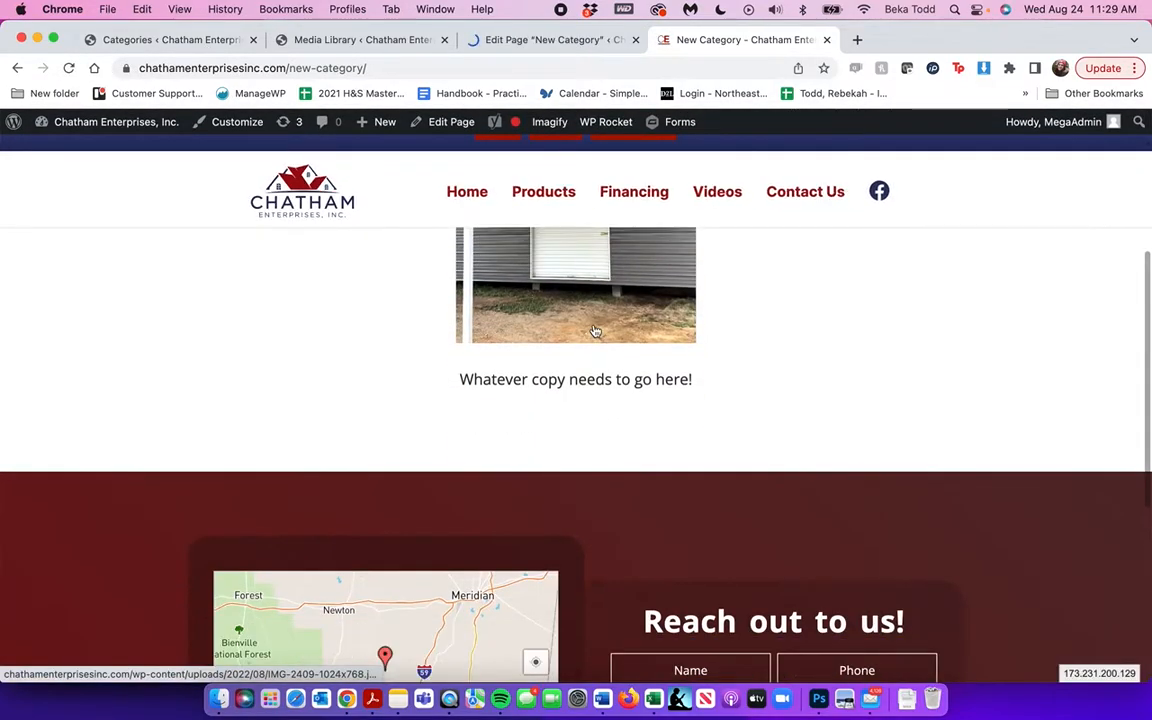
{"action": "scroll", "coordinate": [591, 325], "scroll_direction": "up", "scroll_amount": 6}
{"action": "left_click", "coordinate": [340, 228]}
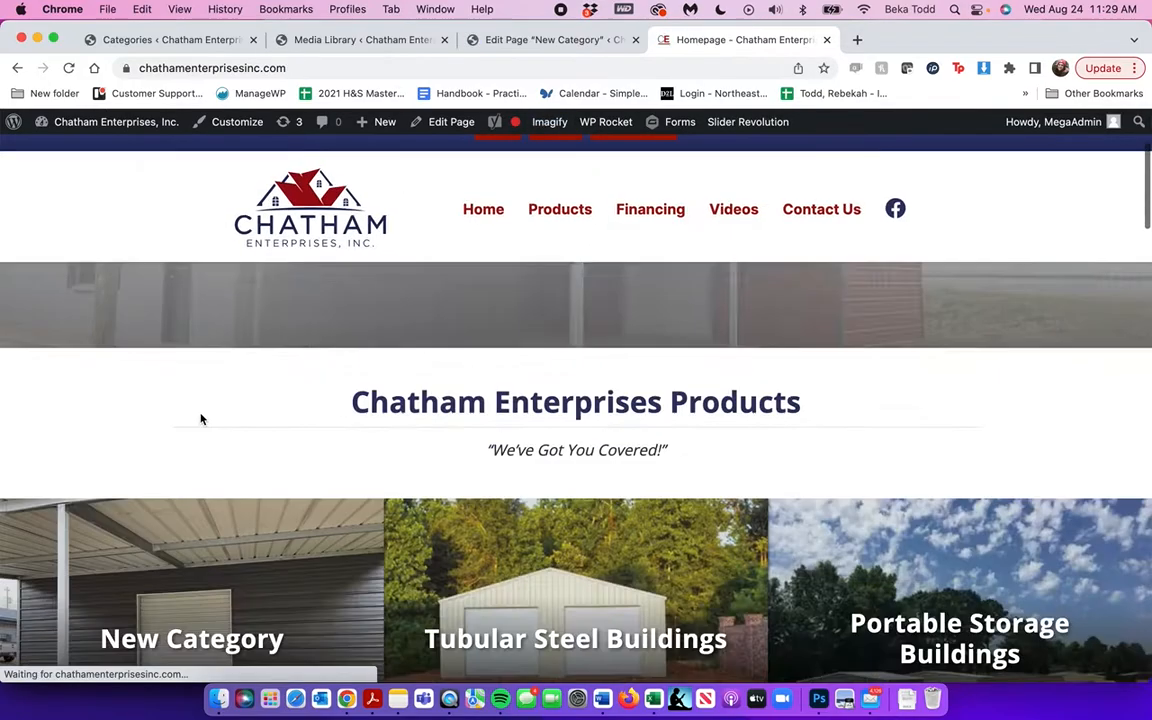
{"action": "scroll", "coordinate": [200, 419], "scroll_direction": "down", "scroll_amount": 3}
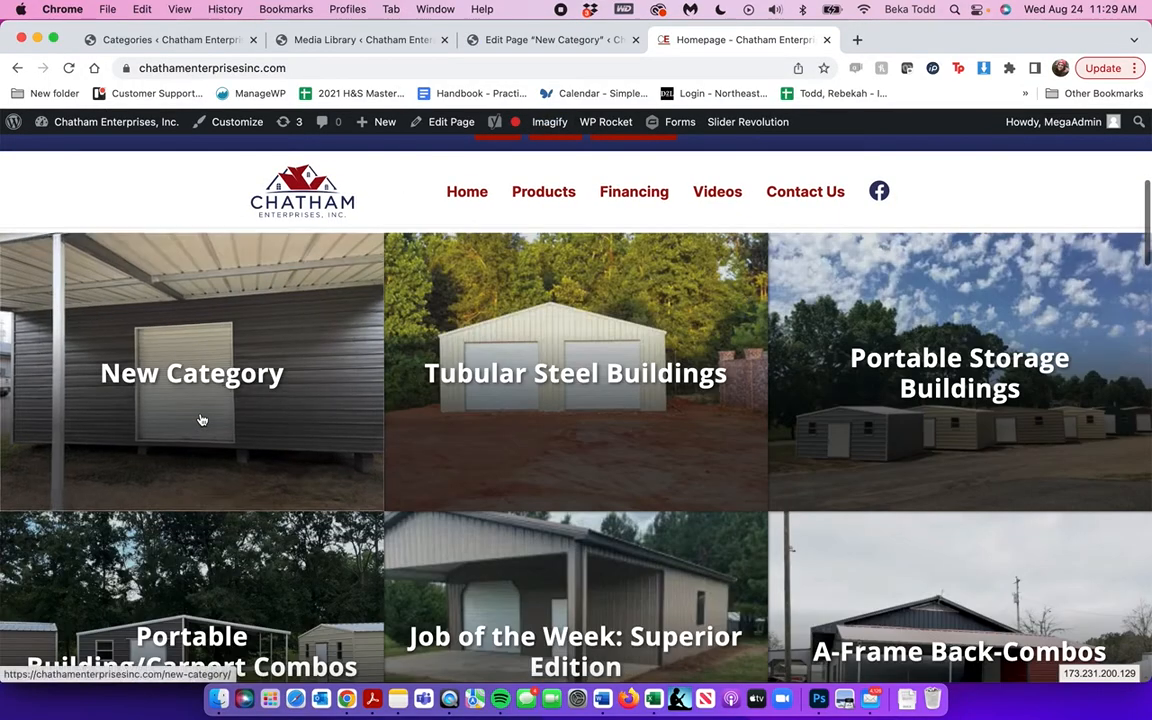
- Examine the New Category page's Product Image field and its file picker without attaching another file
{"action": "left_click", "coordinate": [519, 44]}
{"action": "scroll", "coordinate": [499, 411], "scroll_direction": "down", "scroll_amount": 15}
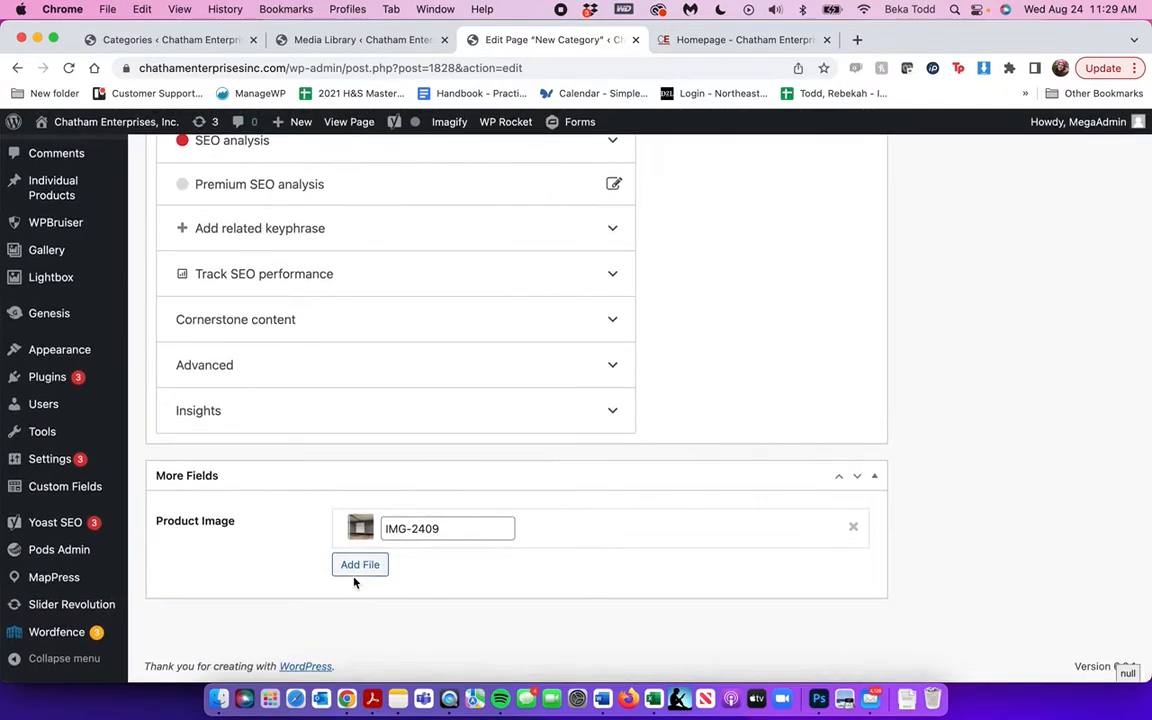
{"action": "left_click", "coordinate": [359, 565]}
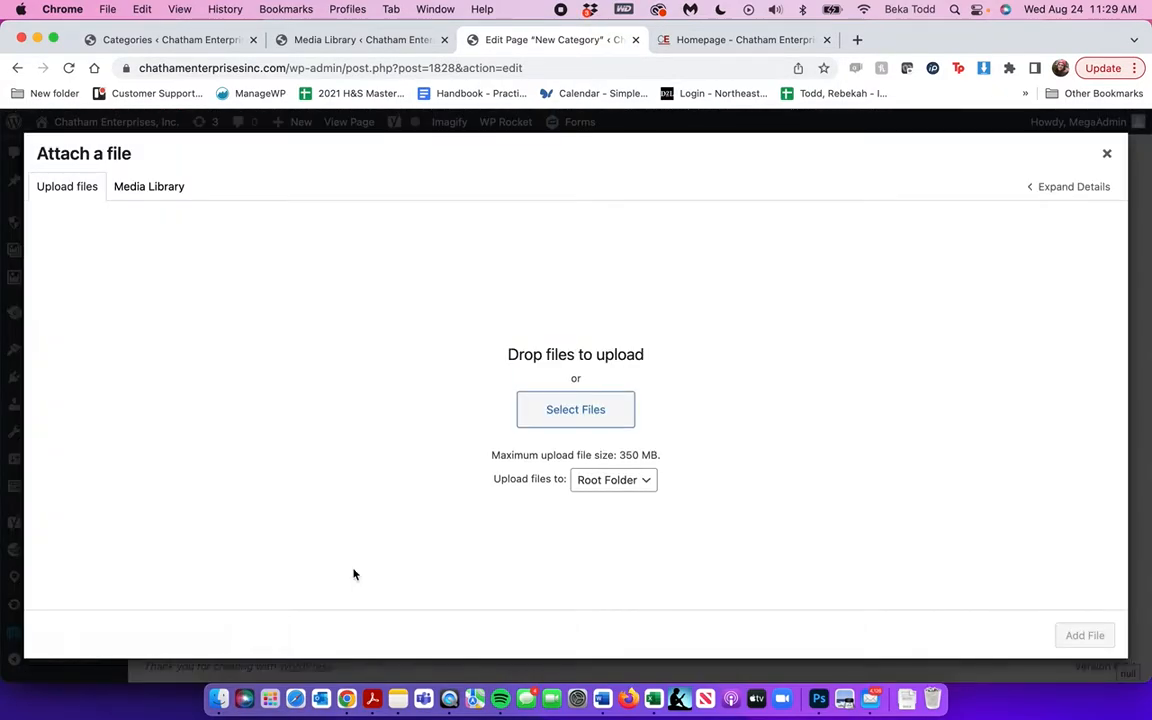
{"action": "left_click", "coordinate": [1104, 156]}
- Expand the New Category page's section and highlight the pods shortcode and its new-category slug
{"action": "scroll", "coordinate": [864, 306], "scroll_direction": "up", "scroll_amount": 10}
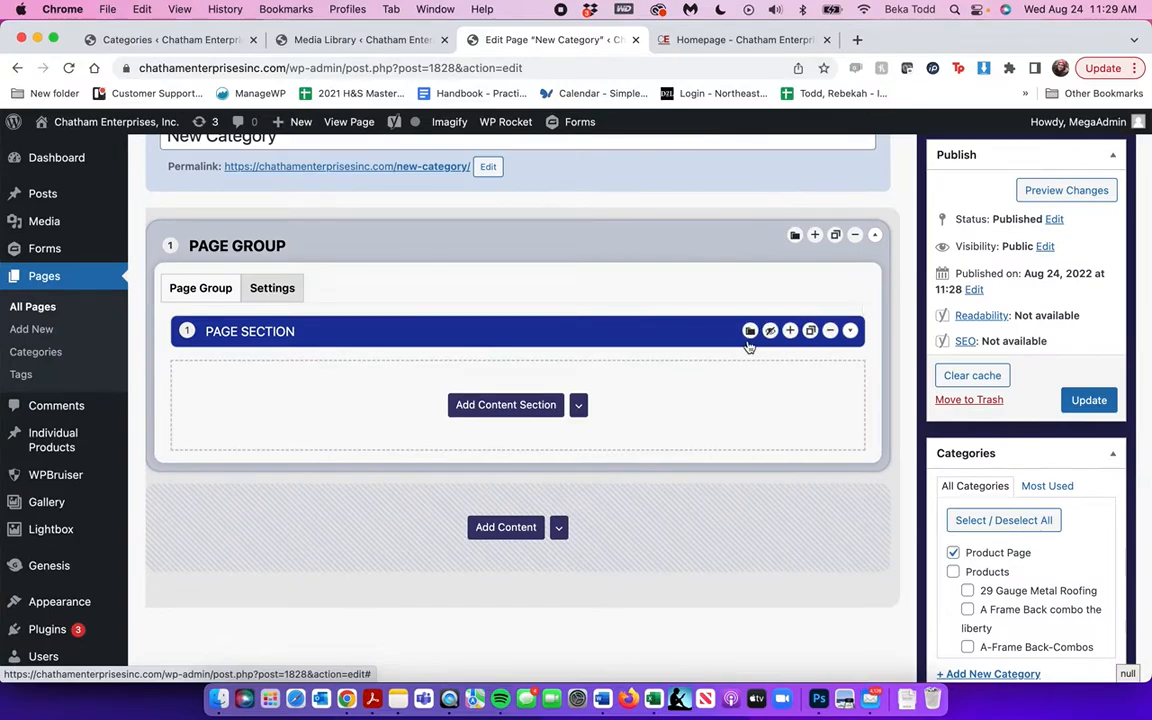
{"action": "left_click", "coordinate": [749, 344]}
{"action": "left_click_drag", "start_coordinate": [327, 543], "coordinate": [172, 511]}
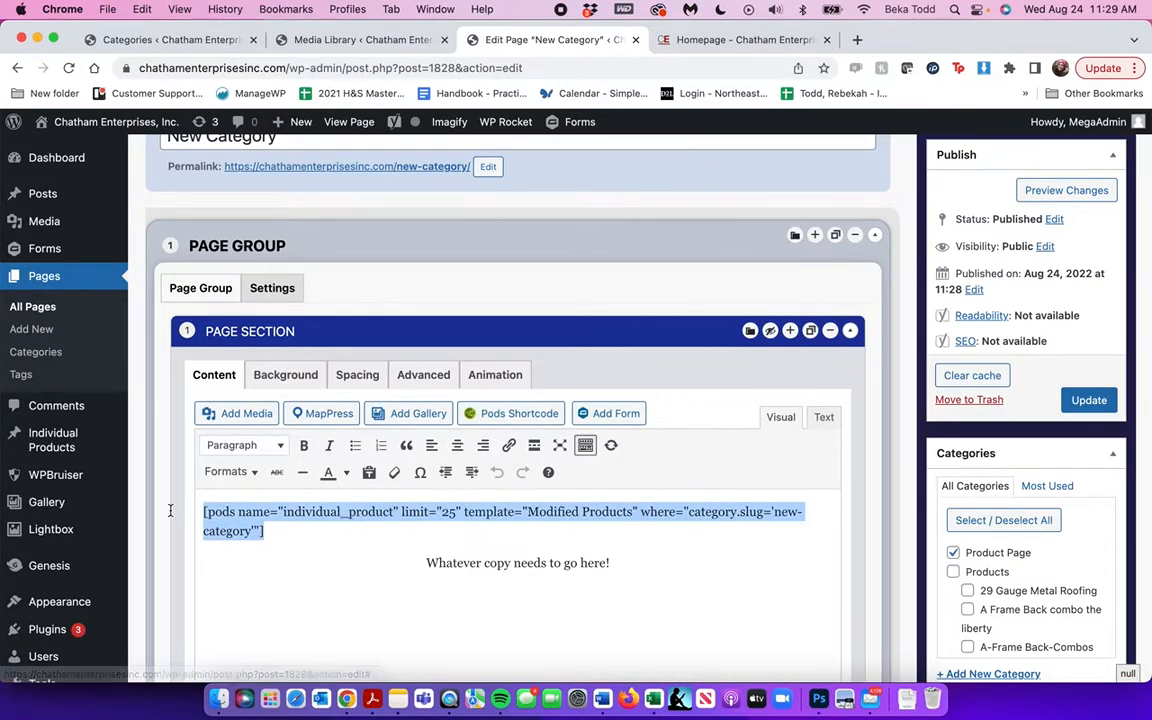
{"action": "left_click", "coordinate": [483, 541]}
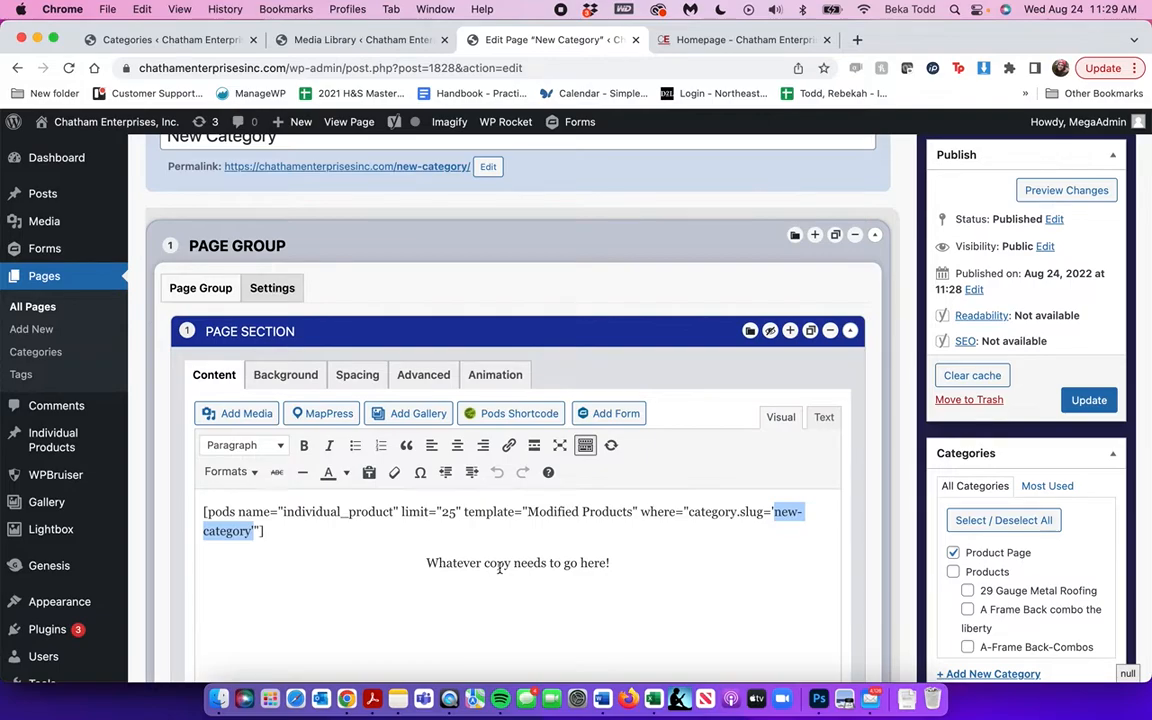
- Move the New Category page to the trash and permanently delete the New Category product category
{"action": "left_click", "coordinate": [996, 401]}
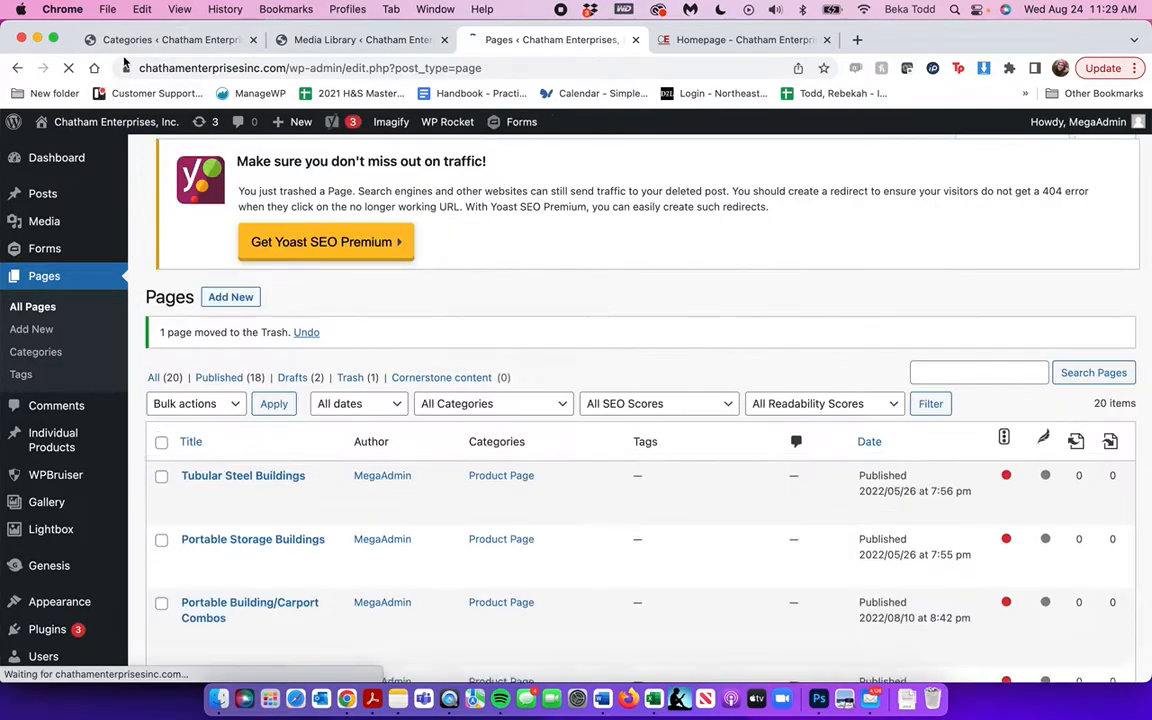
{"action": "left_click", "coordinate": [139, 41]}
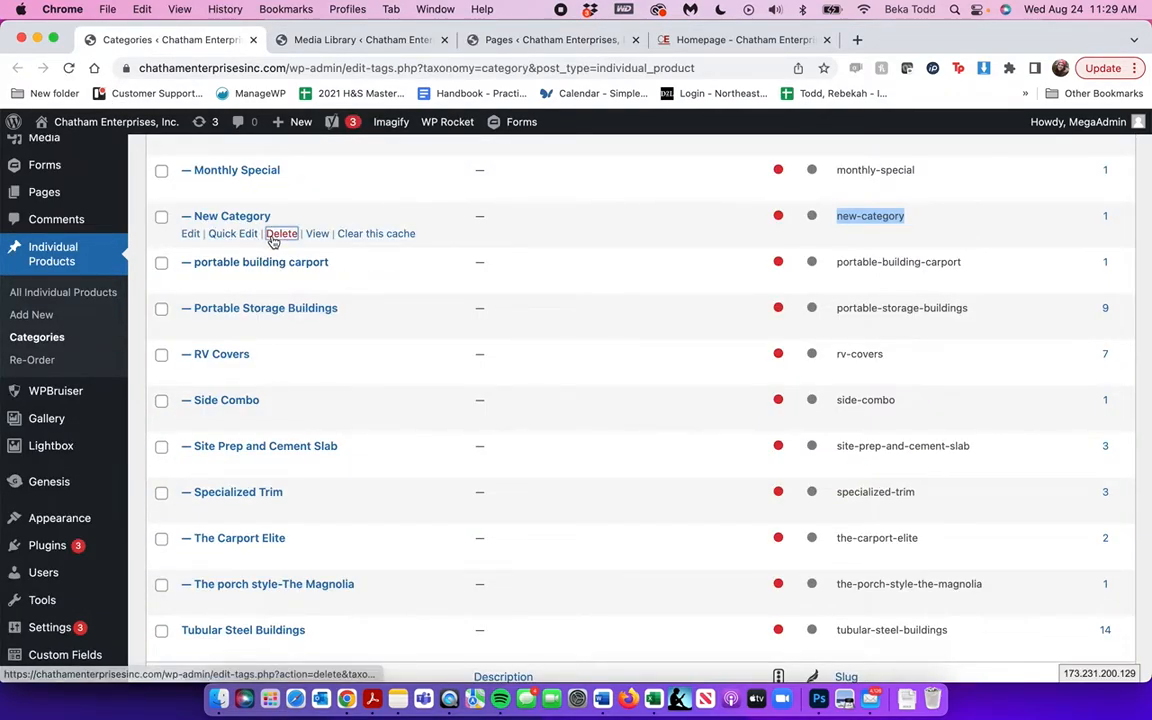
{"action": "left_click", "coordinate": [281, 234]}
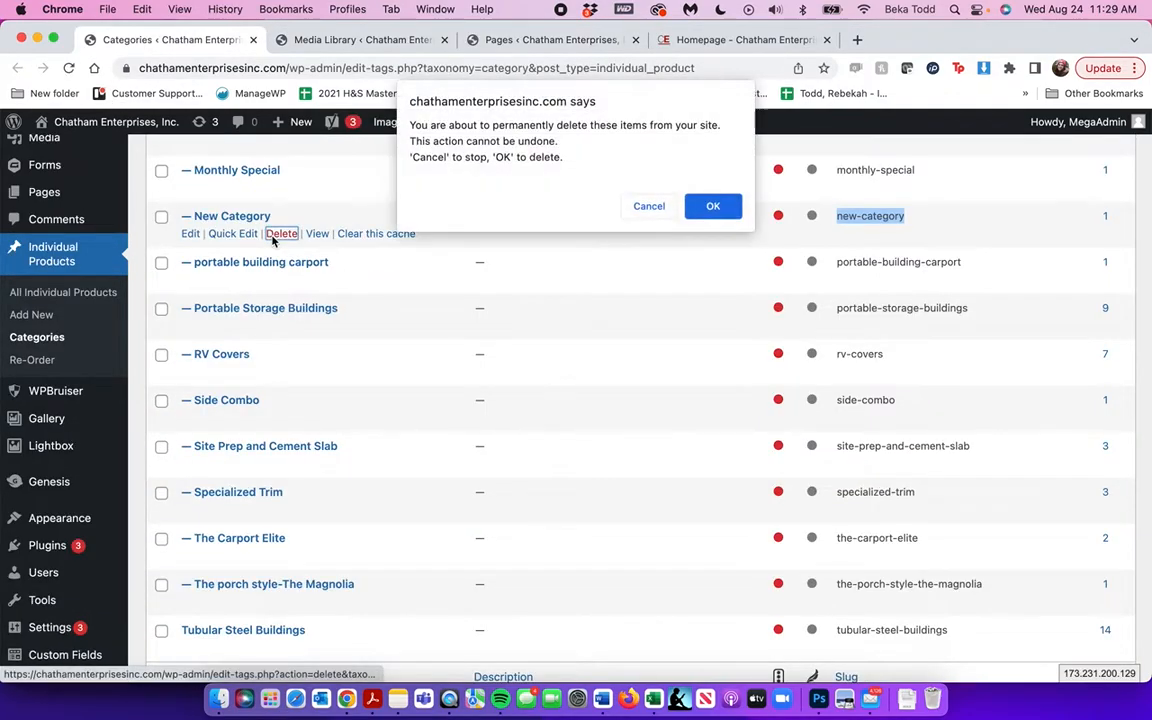
{"action": "left_click", "coordinate": [713, 207]}
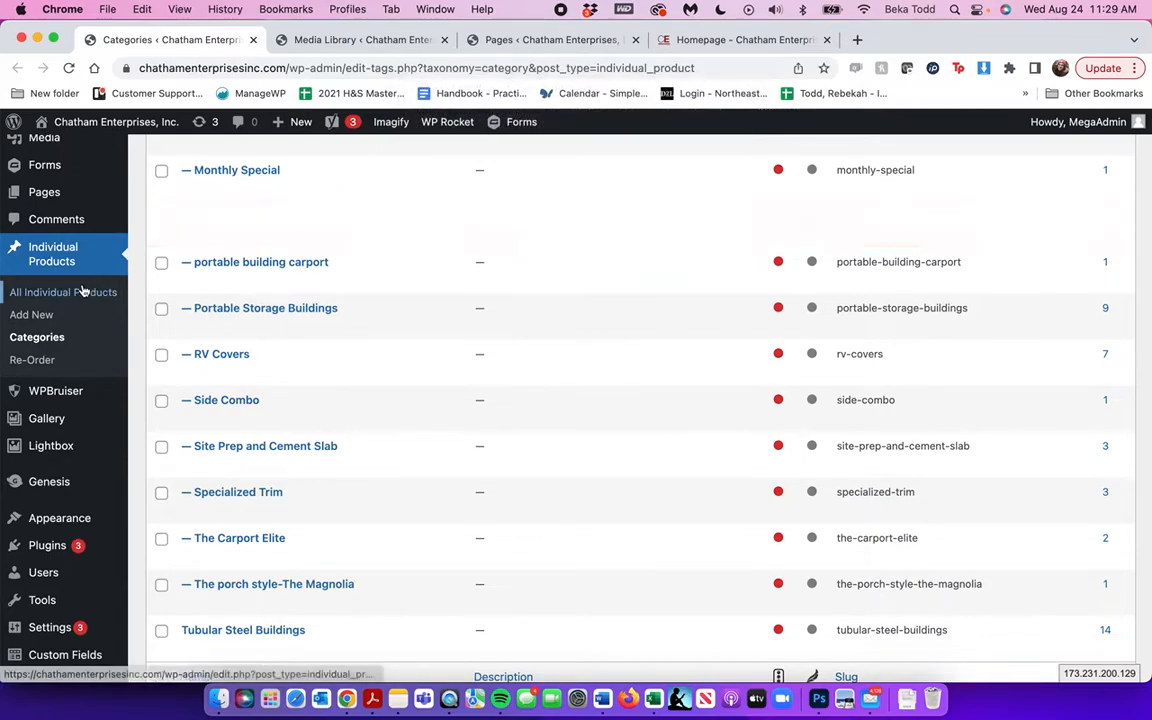
- Move the New Category individual product to the trash and list the trashed products
{"action": "left_click", "coordinate": [48, 297]}
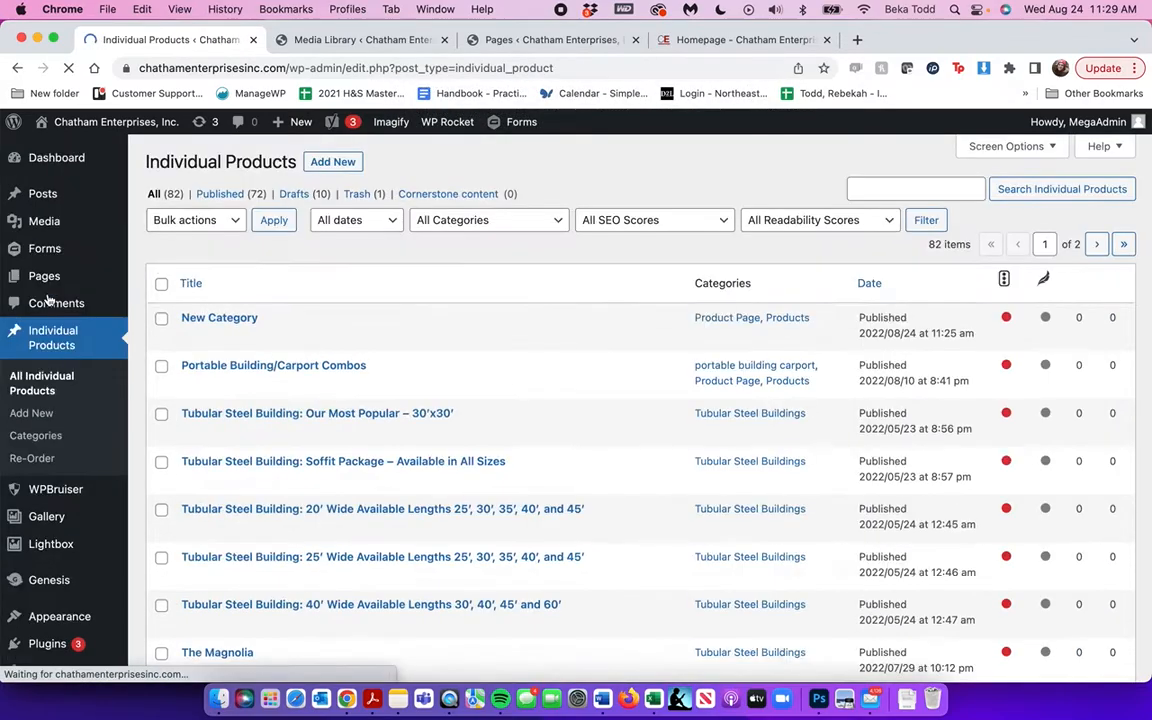
{"action": "mouse_move", "coordinate": [264, 328]}
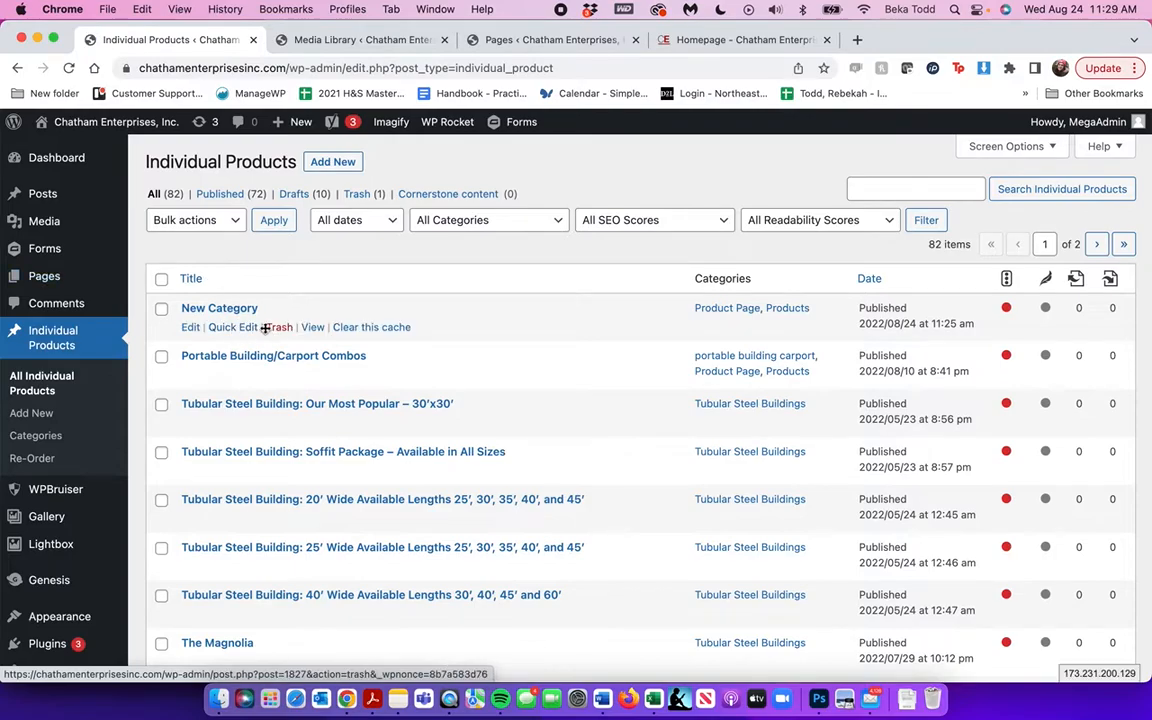
{"action": "left_click", "coordinate": [280, 327]}
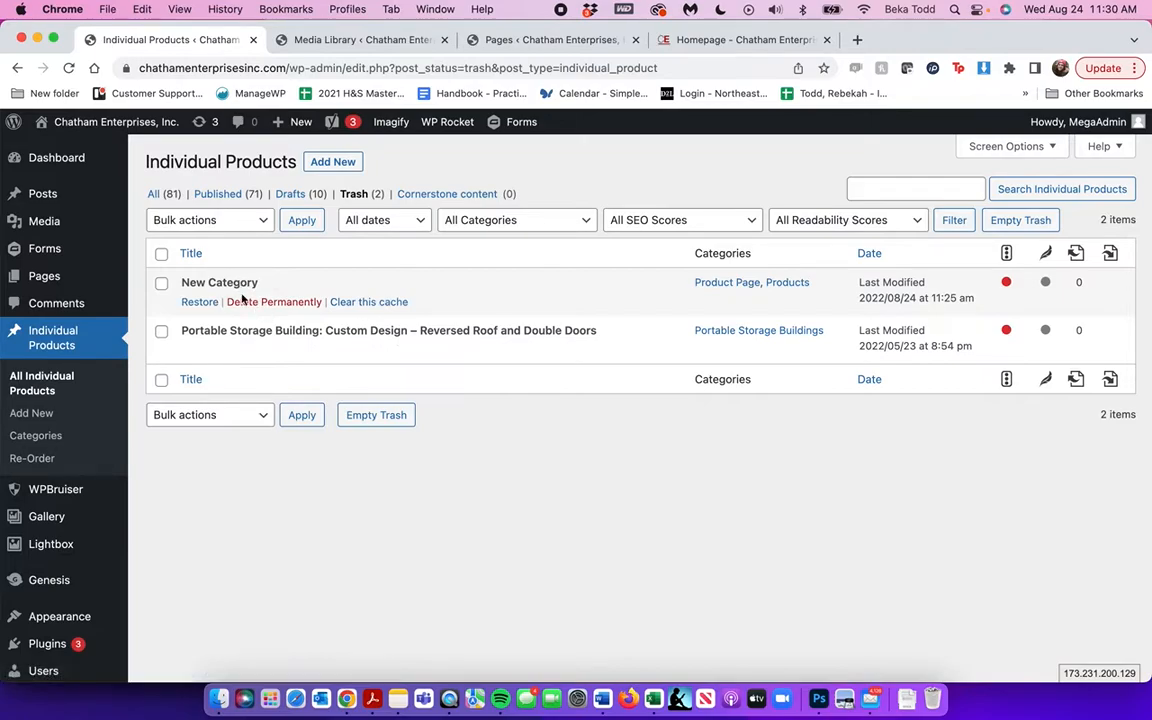
- Open the A-Frame Back-Combo #3 individual product for editing and examine its product image fields and categories
{"action": "left_click", "coordinate": [74, 378]}
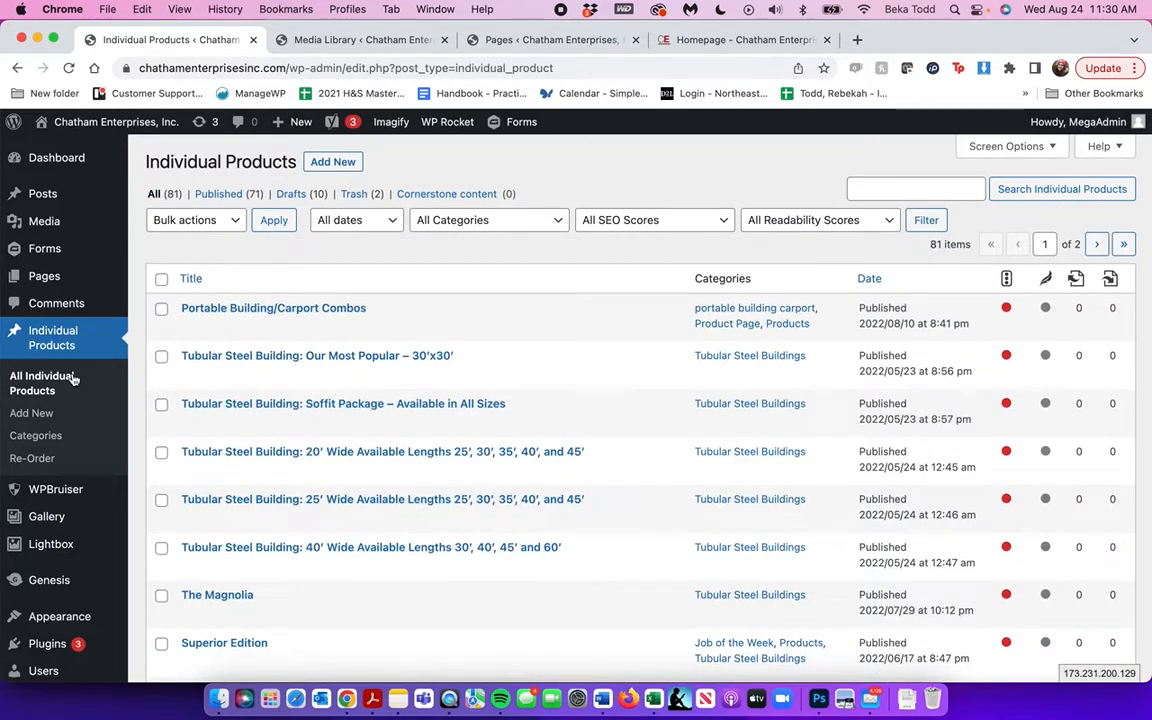
{"action": "scroll", "coordinate": [240, 500], "scroll_direction": "down", "scroll_amount": 10}
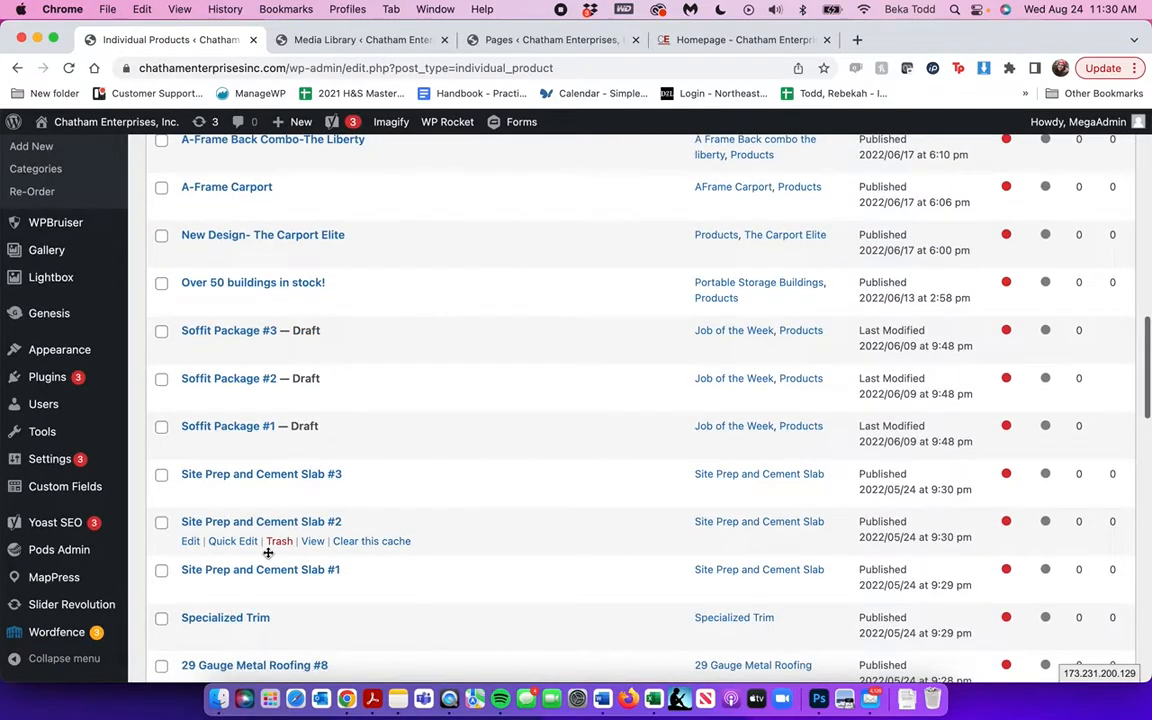
{"action": "scroll", "coordinate": [232, 512], "scroll_direction": "down", "scroll_amount": 6}
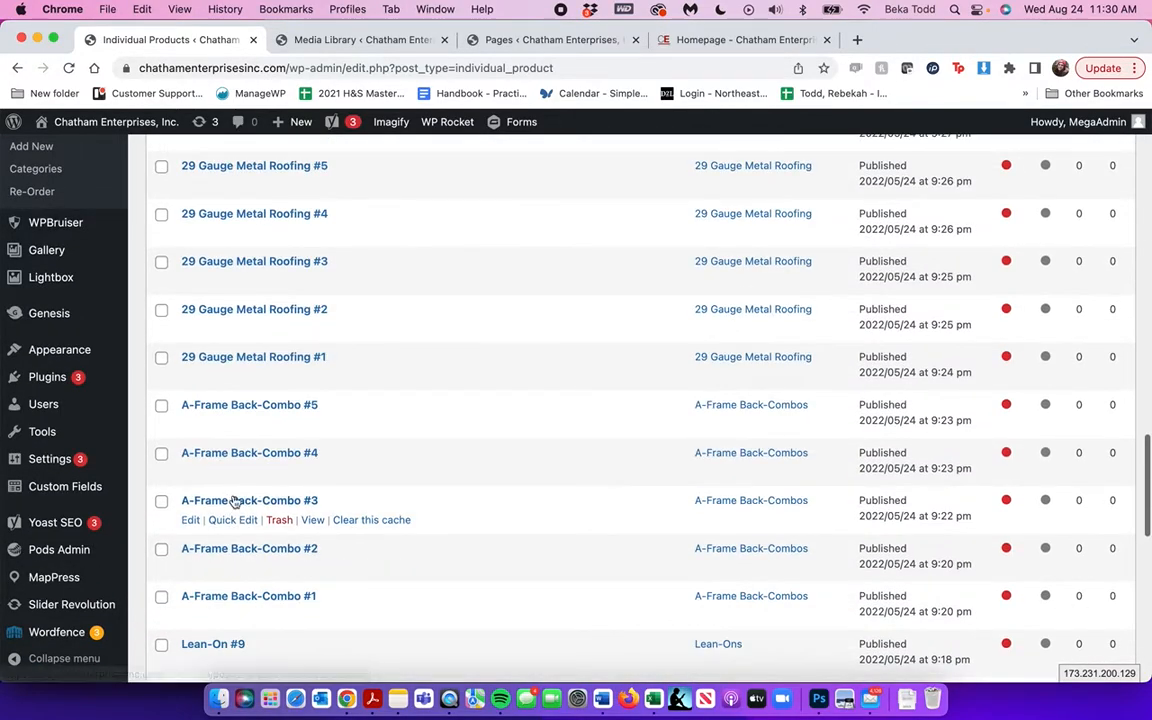
{"action": "left_click", "coordinate": [240, 502]}
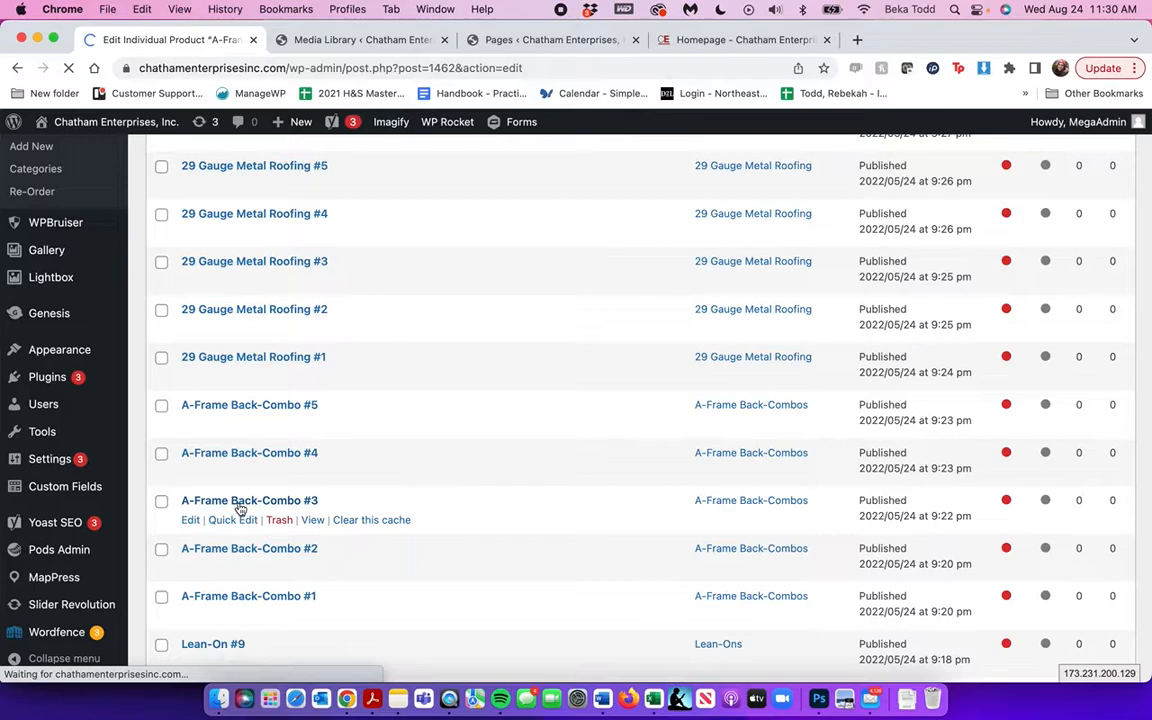
{"action": "scroll", "coordinate": [240, 509], "scroll_direction": "down", "scroll_amount": 5}
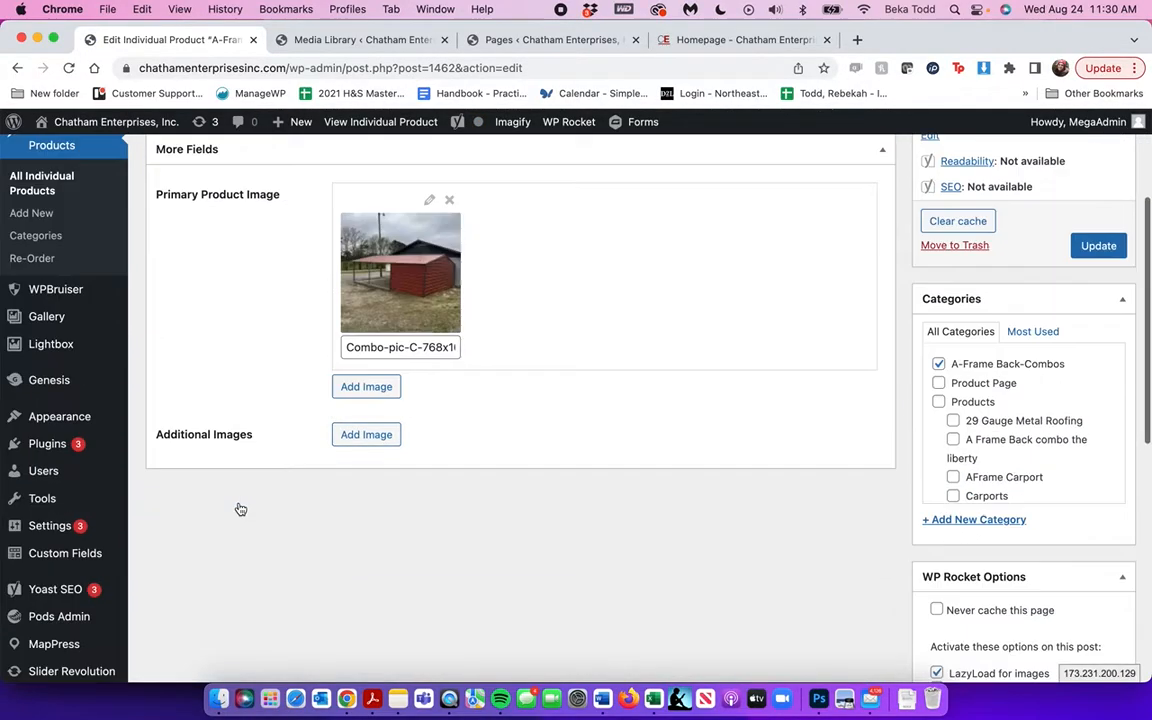
- Show the media library choices for A-Frame Back-Combo #3's additional images and close the picker without attaching any
{"action": "left_click", "coordinate": [368, 355]}
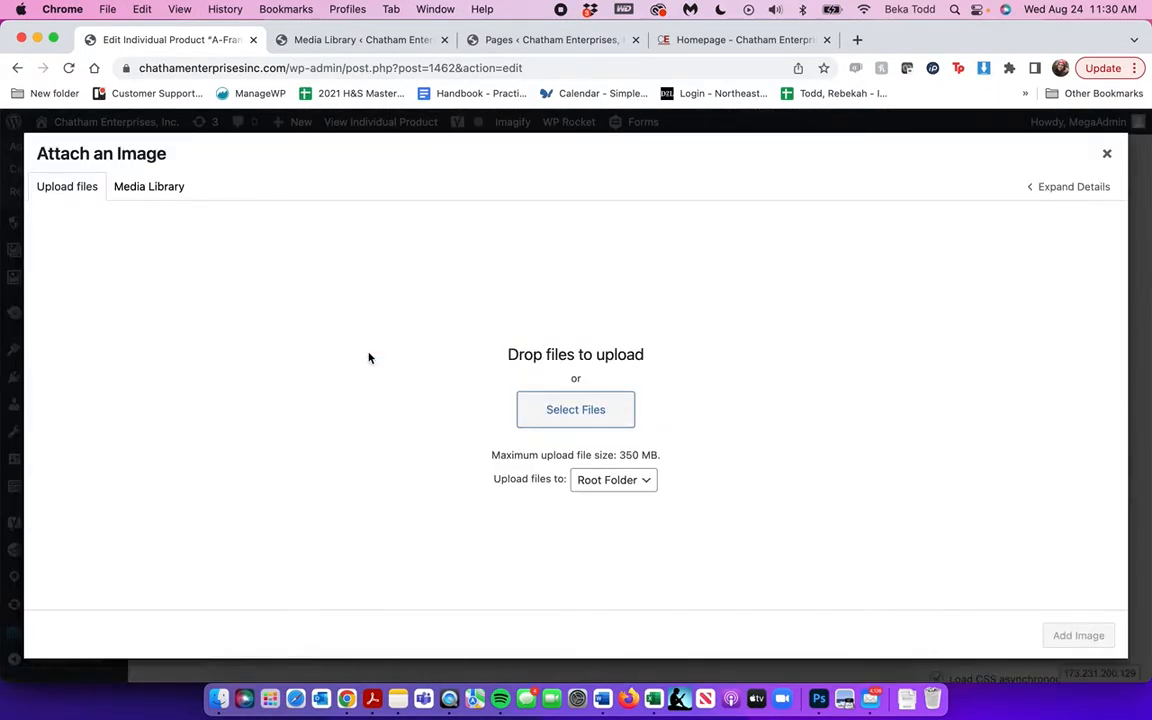
{"action": "left_click", "coordinate": [151, 190]}
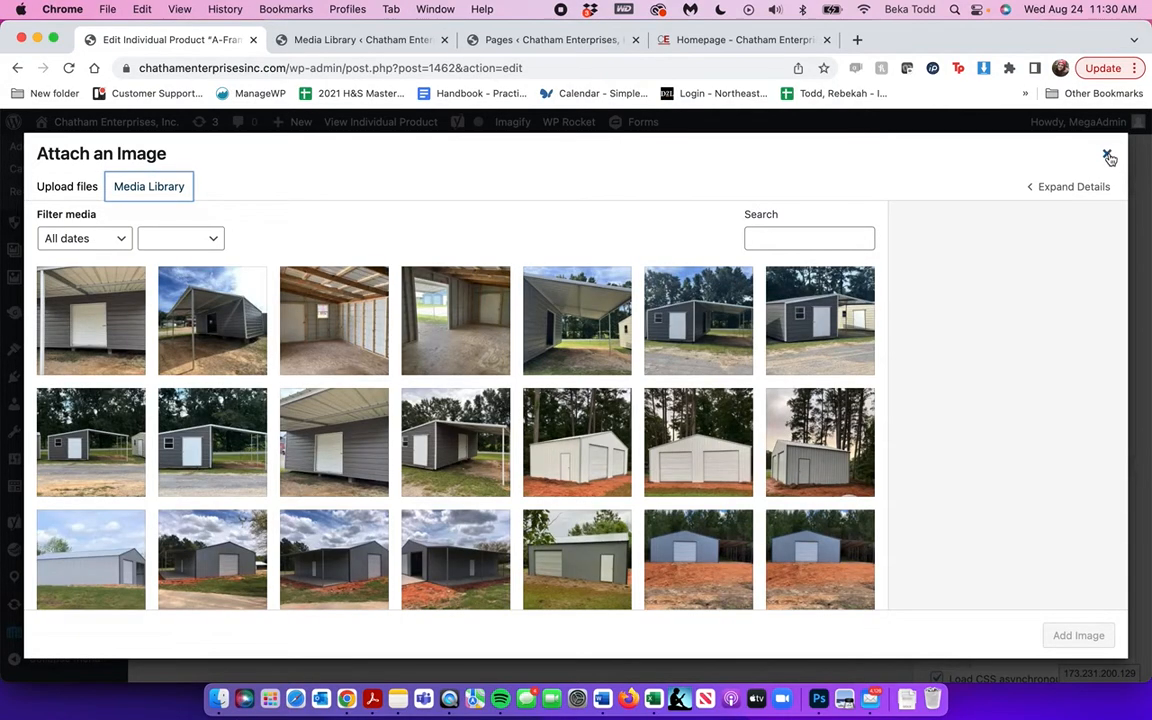
{"action": "left_click", "coordinate": [1107, 153]}
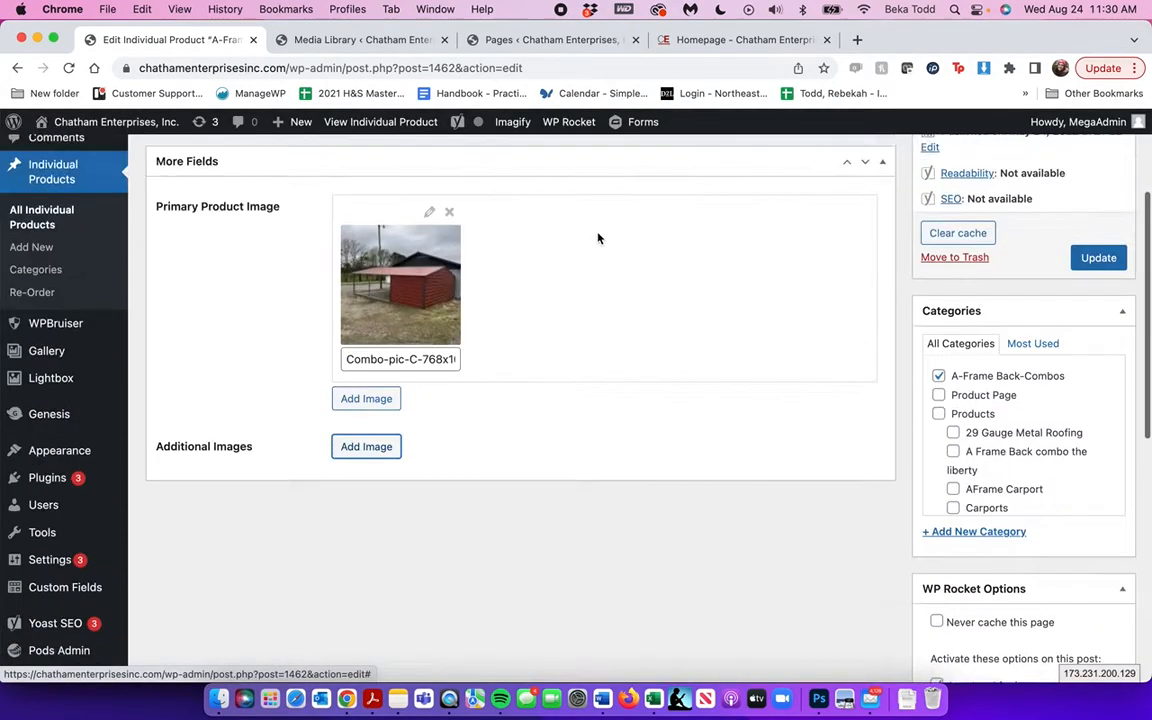
- Look up the primary product image Combo-pic-C-768x1024 in the Media Library, open its attachment details and highlight the caption
{"action": "triple_click", "coordinate": [415, 449]}
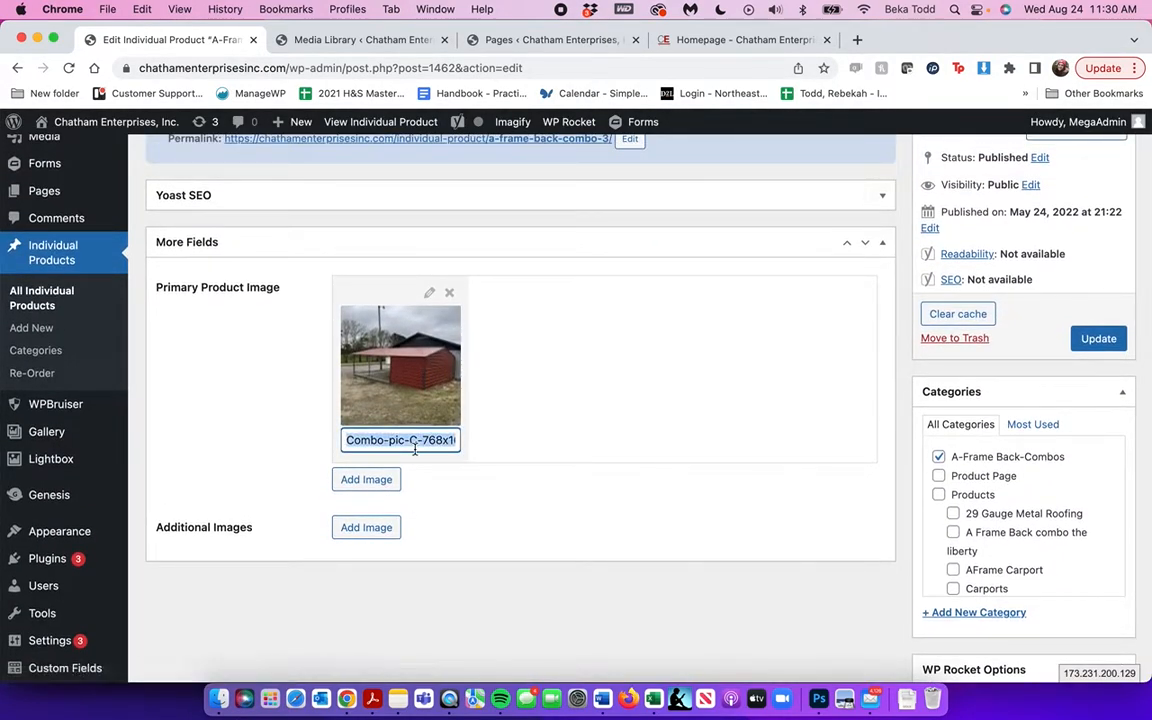
{"action": "key", "text": "super+c"}
{"action": "left_click", "coordinate": [320, 44]}
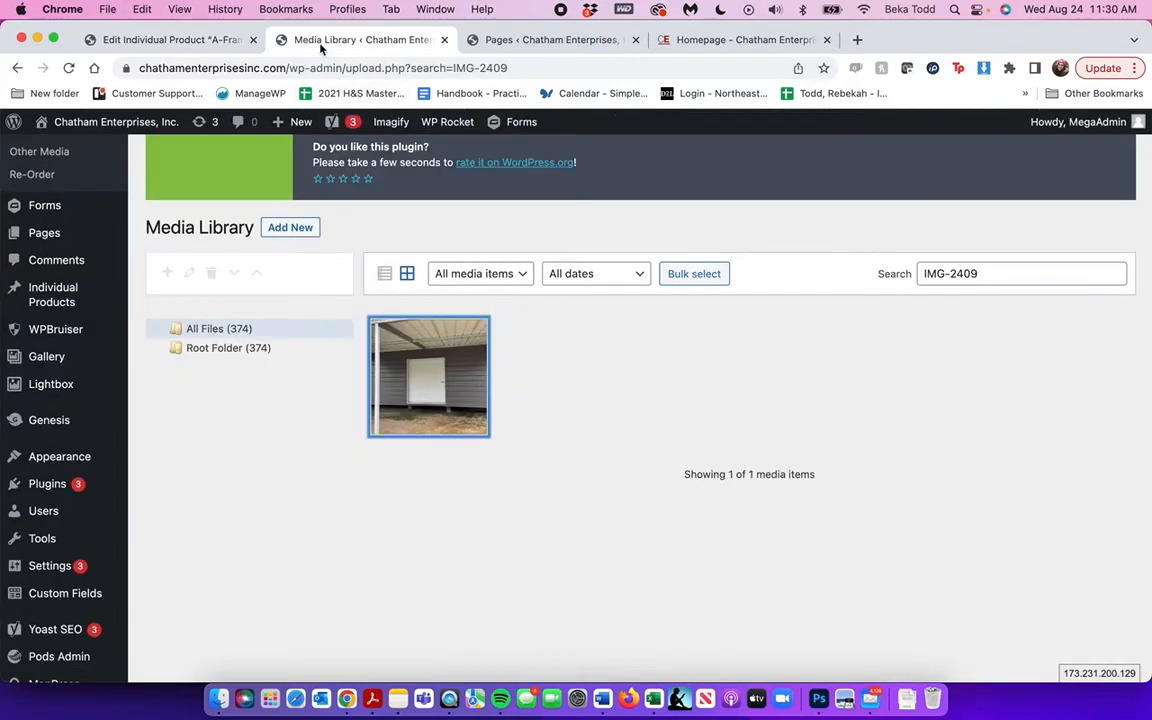
{"action": "triple_click", "coordinate": [933, 273]}
{"action": "key", "text": "super+v"}
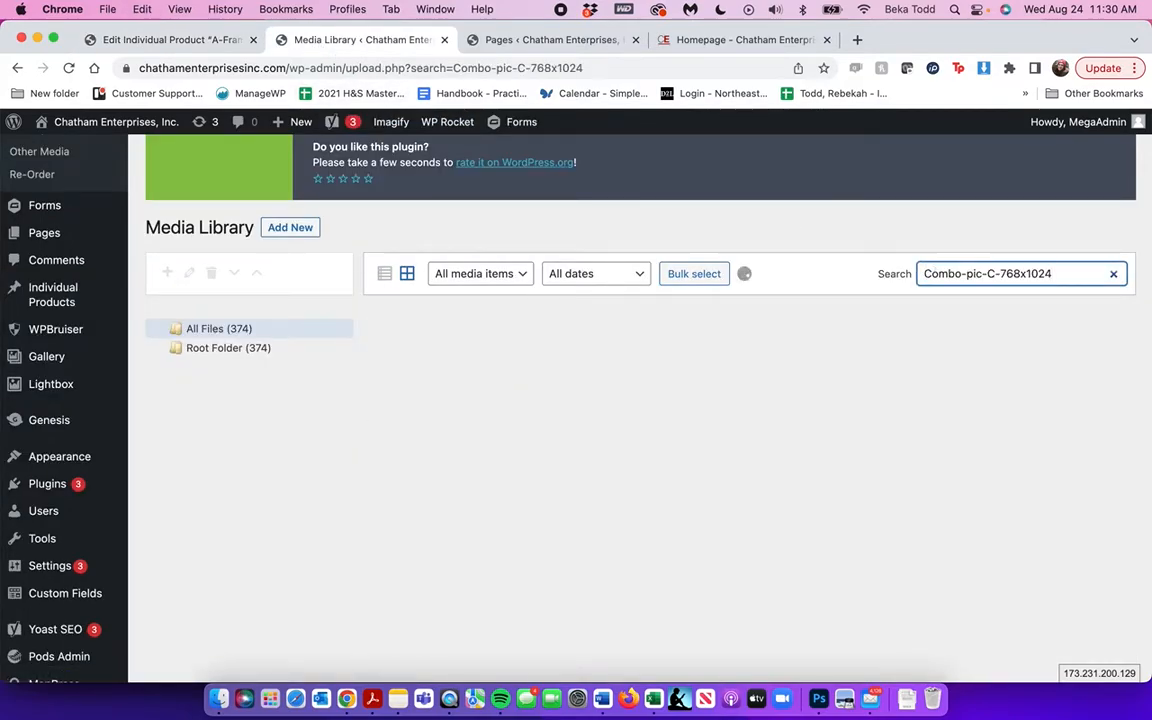
{"action": "left_click", "coordinate": [465, 400]}
{"action": "double_click", "coordinate": [937, 422]}
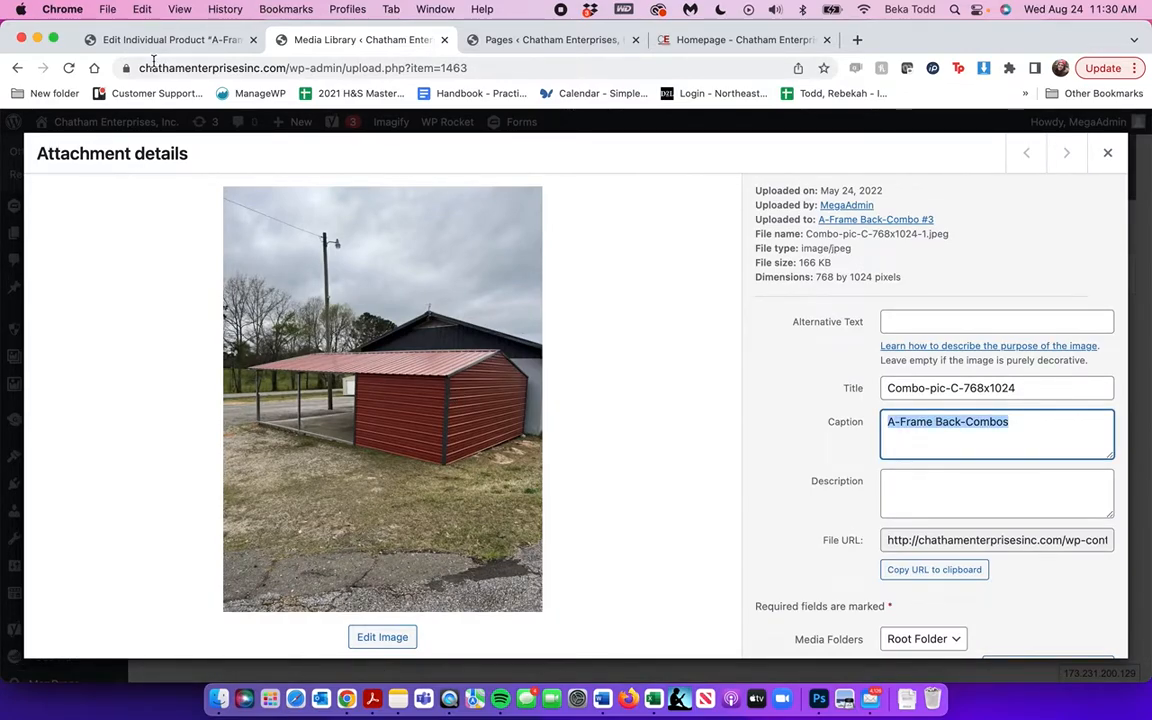
- Return to the individual products list, open a blank new product form and examine its title, image and category fields
{"action": "left_click", "coordinate": [155, 42]}
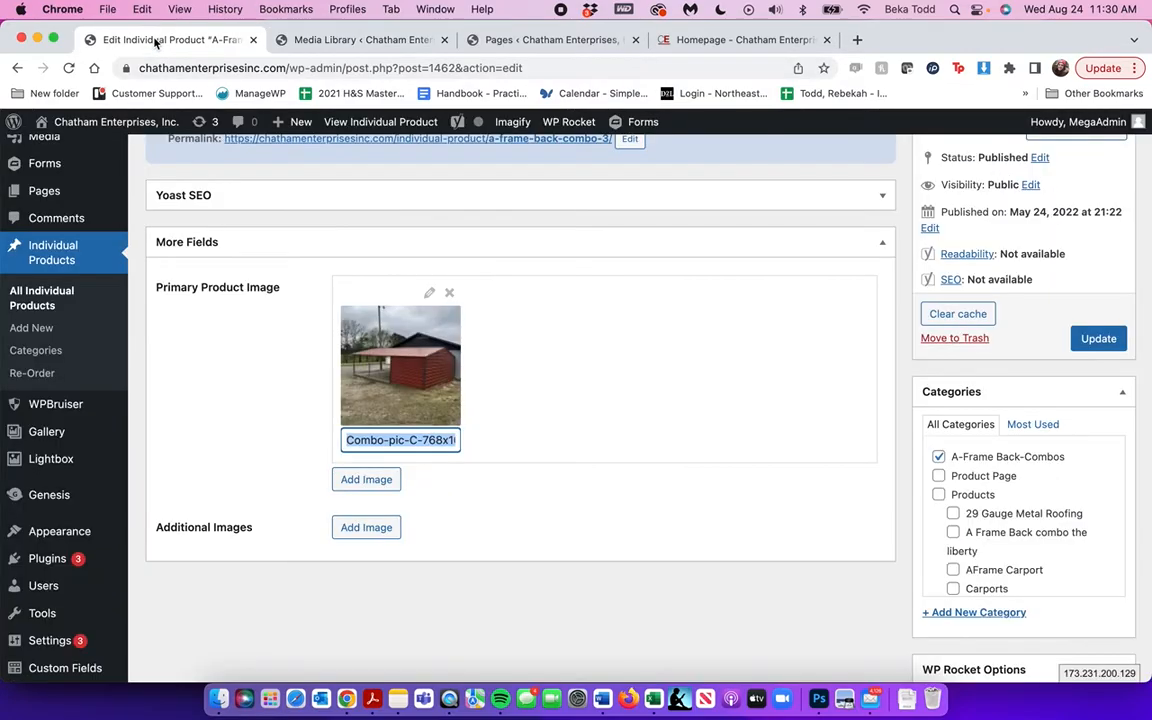
{"action": "left_click", "coordinate": [19, 306]}
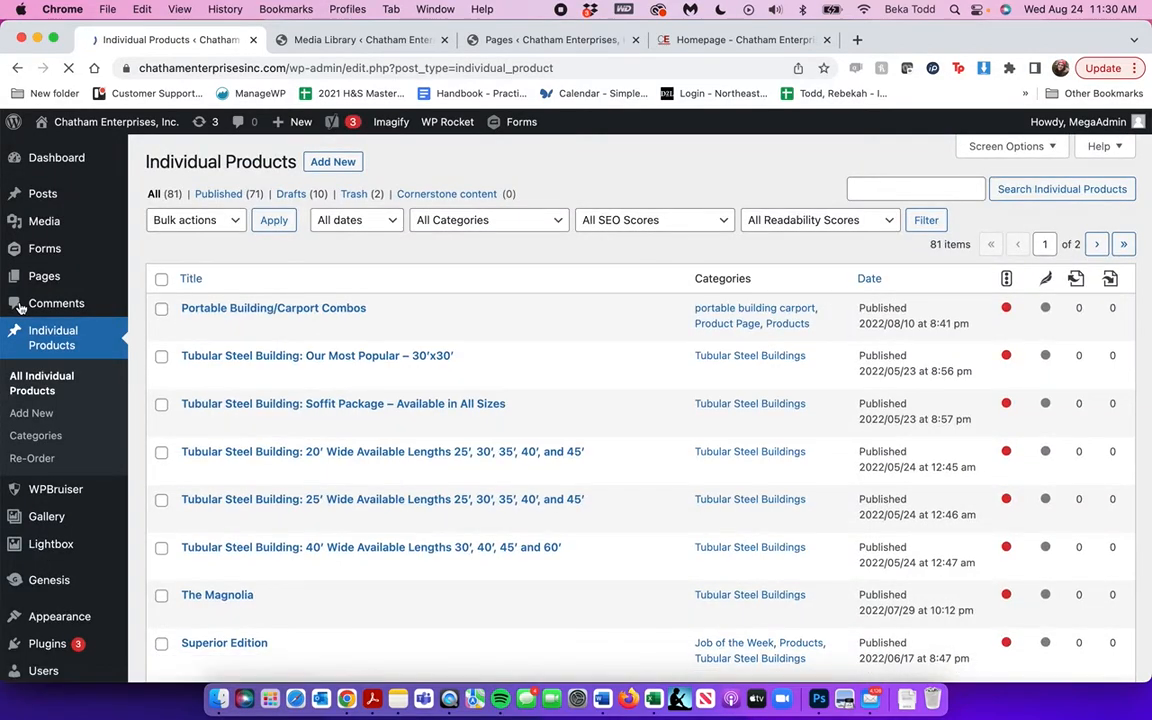
{"action": "left_click", "coordinate": [349, 166]}
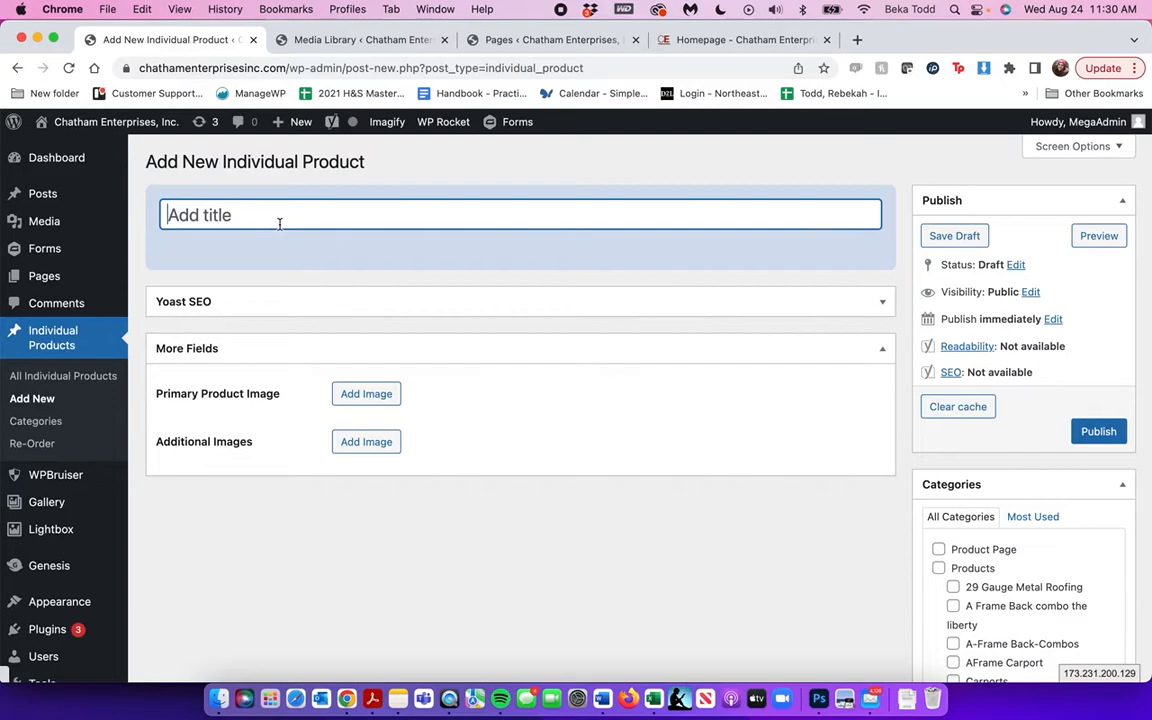
{"action": "scroll", "coordinate": [956, 476], "scroll_direction": "down", "scroll_amount": 3}
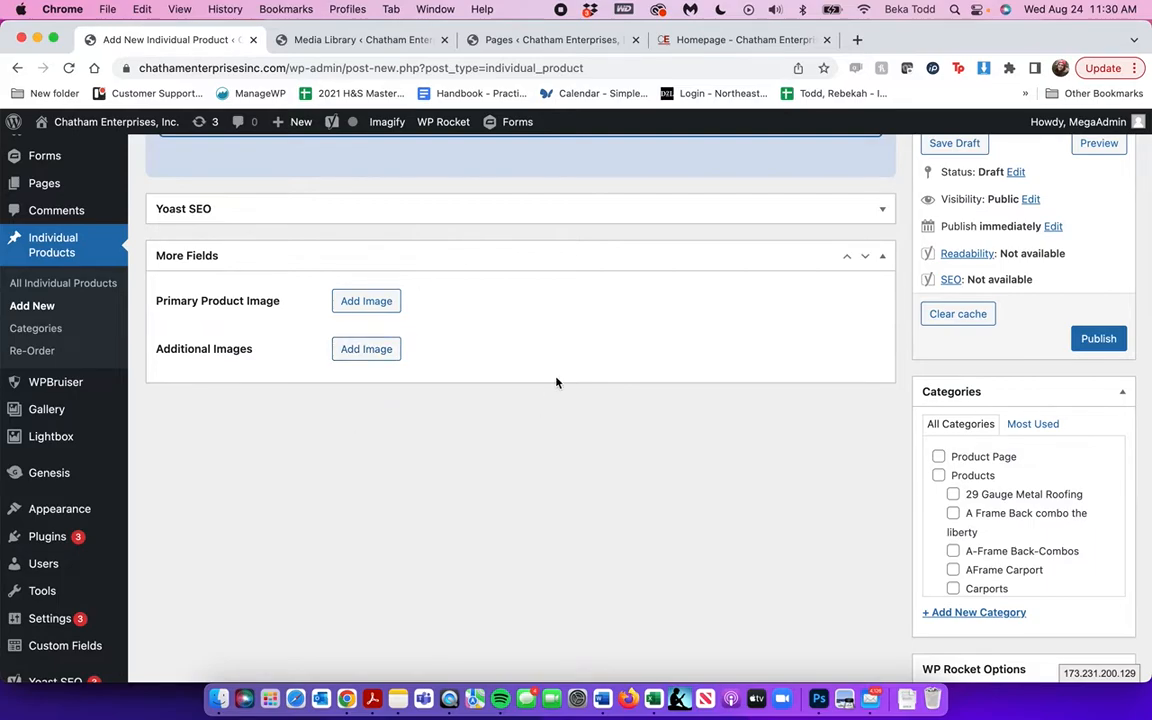
{"action": "scroll", "coordinate": [445, 185], "scroll_direction": "up", "scroll_amount": 3}
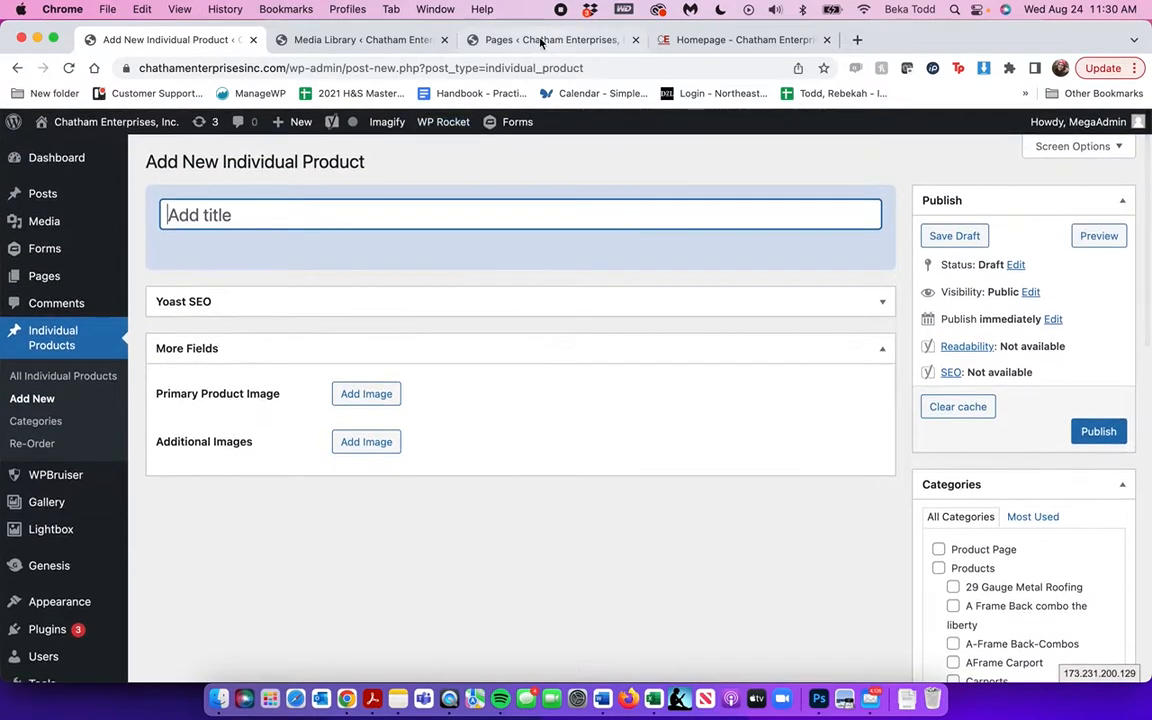
- Start a new page containing a page group with a page section, and examine its categories and Product Image field
{"action": "left_click", "coordinate": [520, 45]}
{"action": "left_click", "coordinate": [231, 163]}
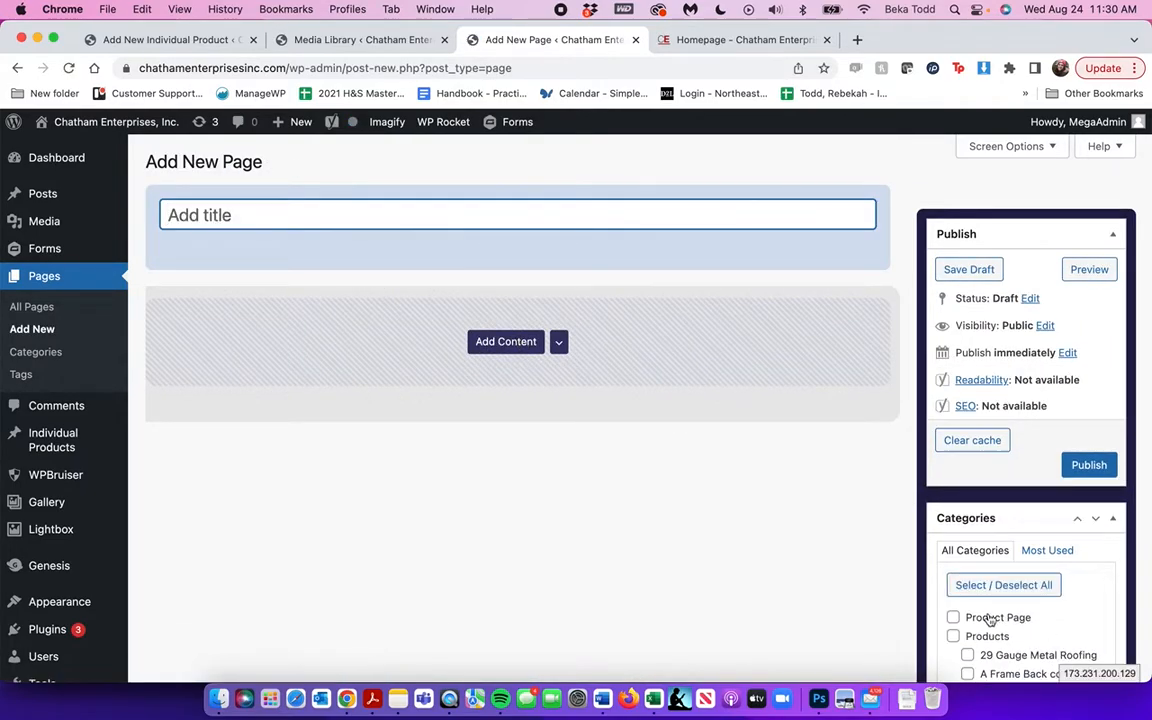
{"action": "left_click", "coordinate": [505, 342]}
{"action": "left_click", "coordinate": [505, 410]}
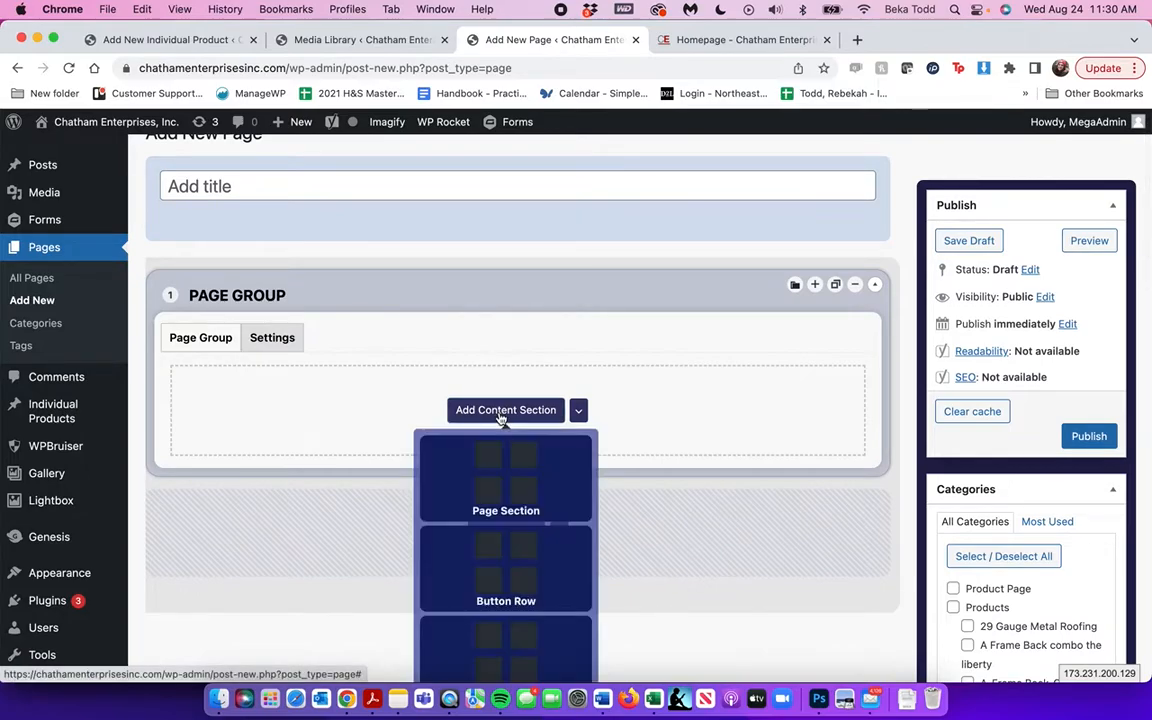
{"action": "left_click", "coordinate": [495, 482]}
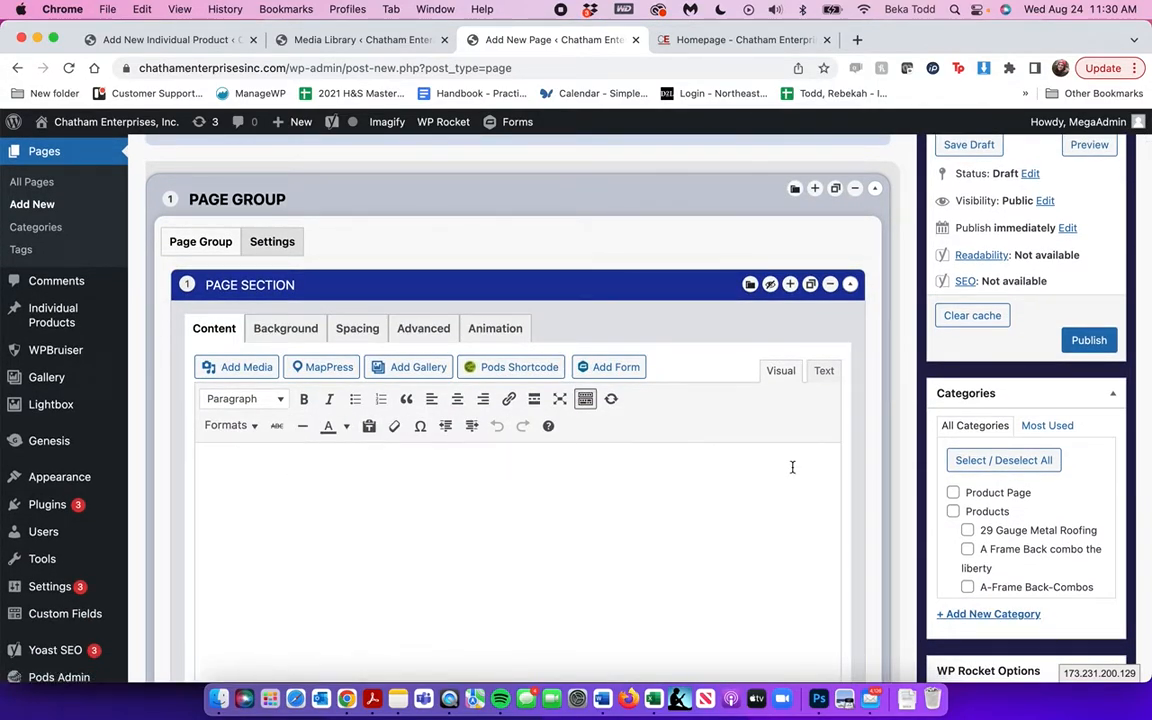
{"action": "scroll", "coordinate": [792, 467], "scroll_direction": "down", "scroll_amount": 8}
{"action": "scroll", "coordinate": [1079, 290], "scroll_direction": "up", "scroll_amount": 4}
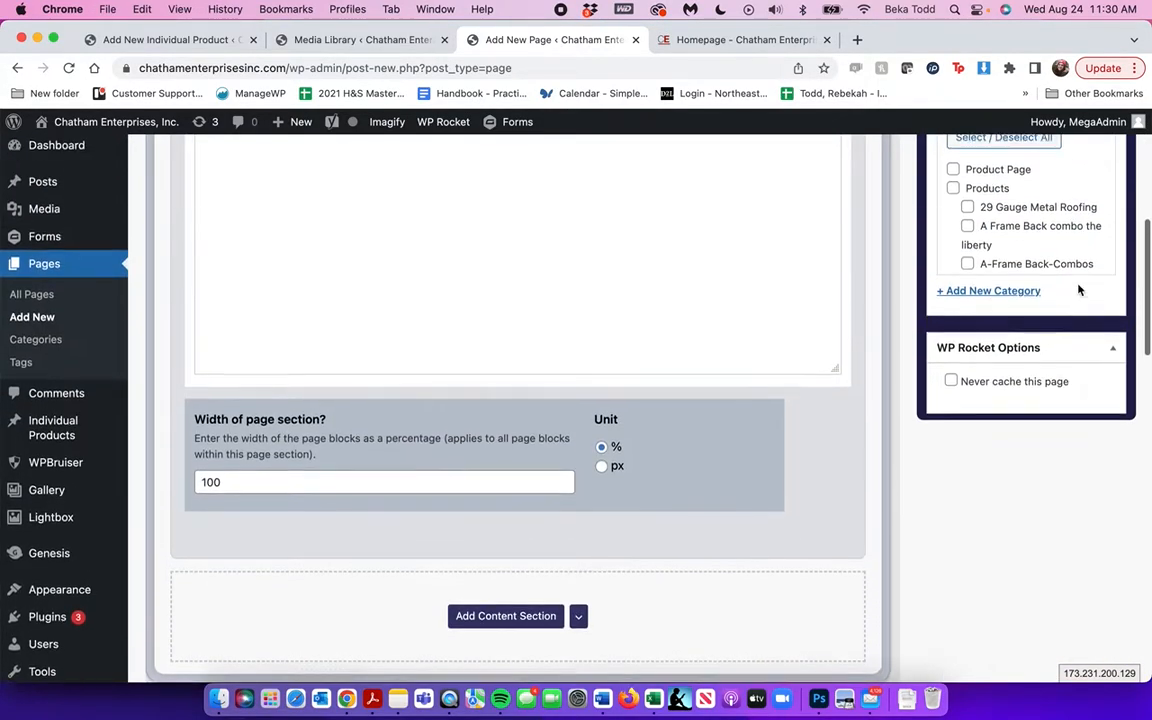
{"action": "scroll", "coordinate": [996, 538], "scroll_direction": "down", "scroll_amount": 13}
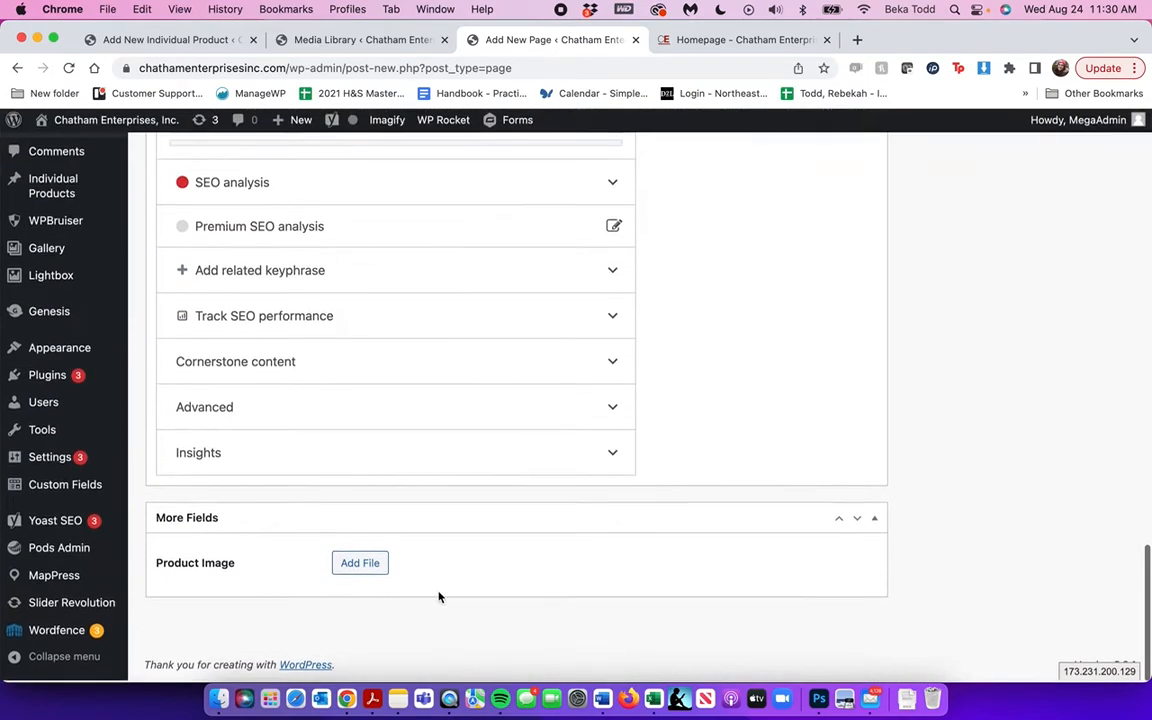
{"action": "scroll", "coordinate": [400, 500], "scroll_direction": "up", "scroll_amount": 15}
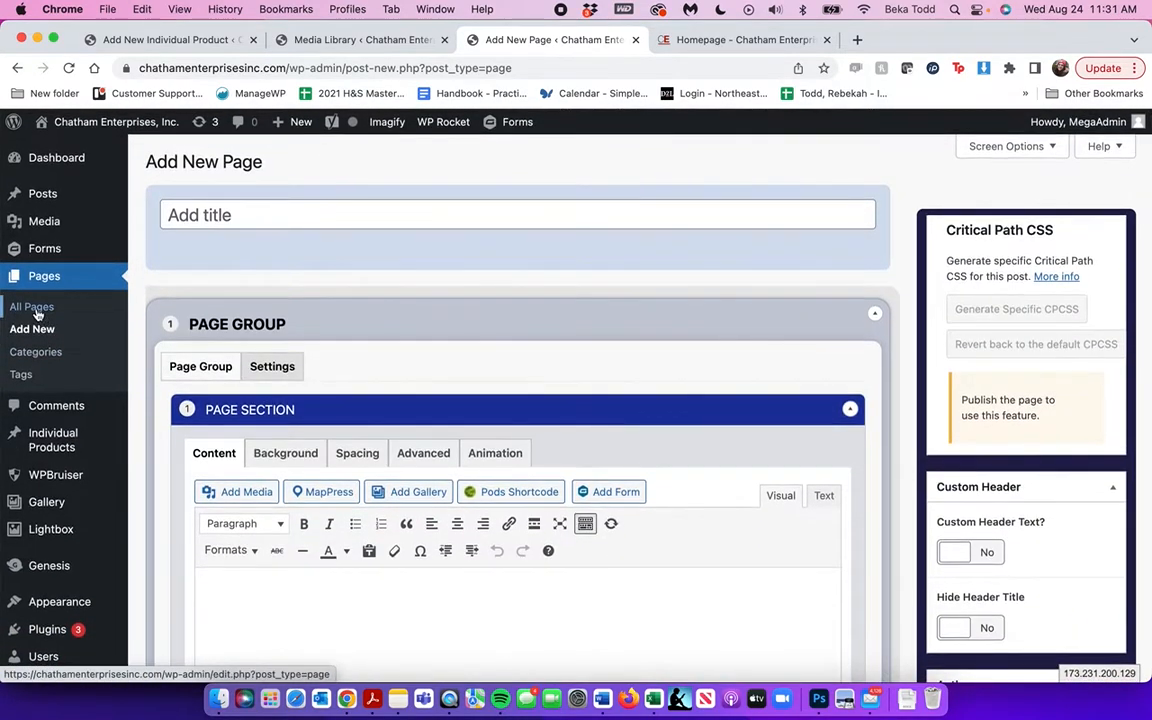
- Leave the new page without saving it and return to the list of all pages
{"action": "left_click", "coordinate": [36, 312]}
{"action": "left_click", "coordinate": [605, 282]}
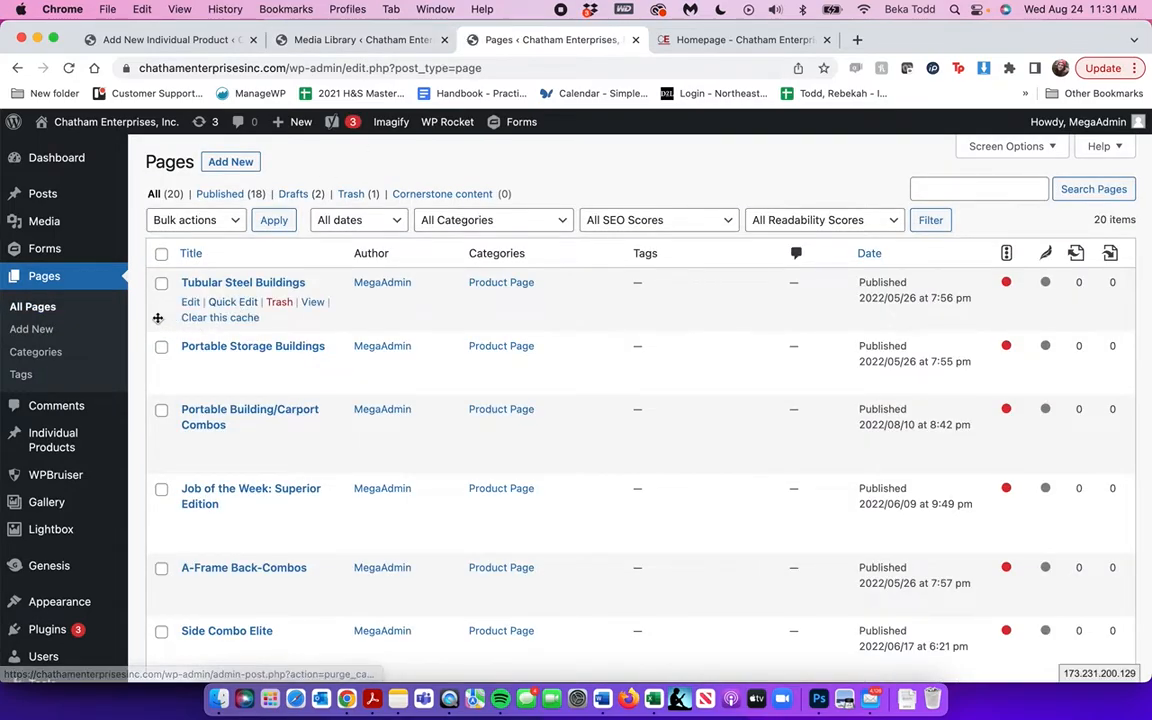
{"action": "mouse_move", "coordinate": [162, 312]}
{"action": "left_mouse_down"}
{"action": "mouse_move", "coordinate": [180, 401]}
{"action": "mouse_move", "coordinate": [178, 295]}
{"action": "left_mouse_up"}
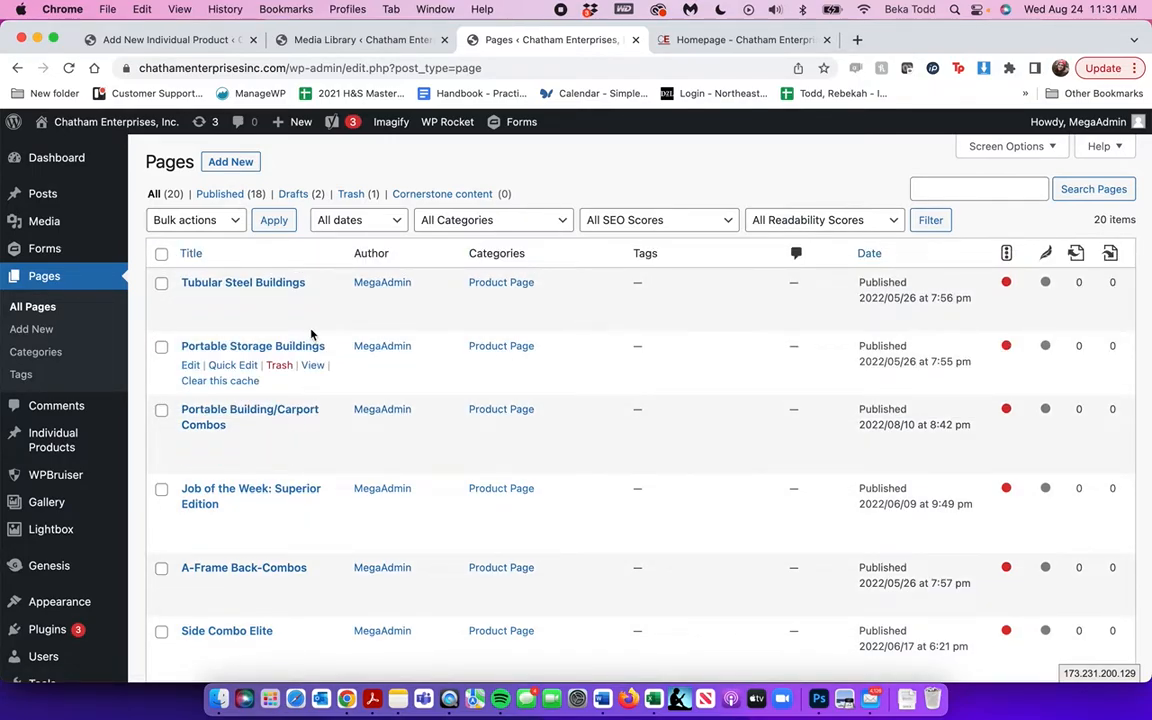
- Clear the WP Rocket cache from the live homepage that still shows the New Category tile
{"action": "left_click", "coordinate": [735, 37]}
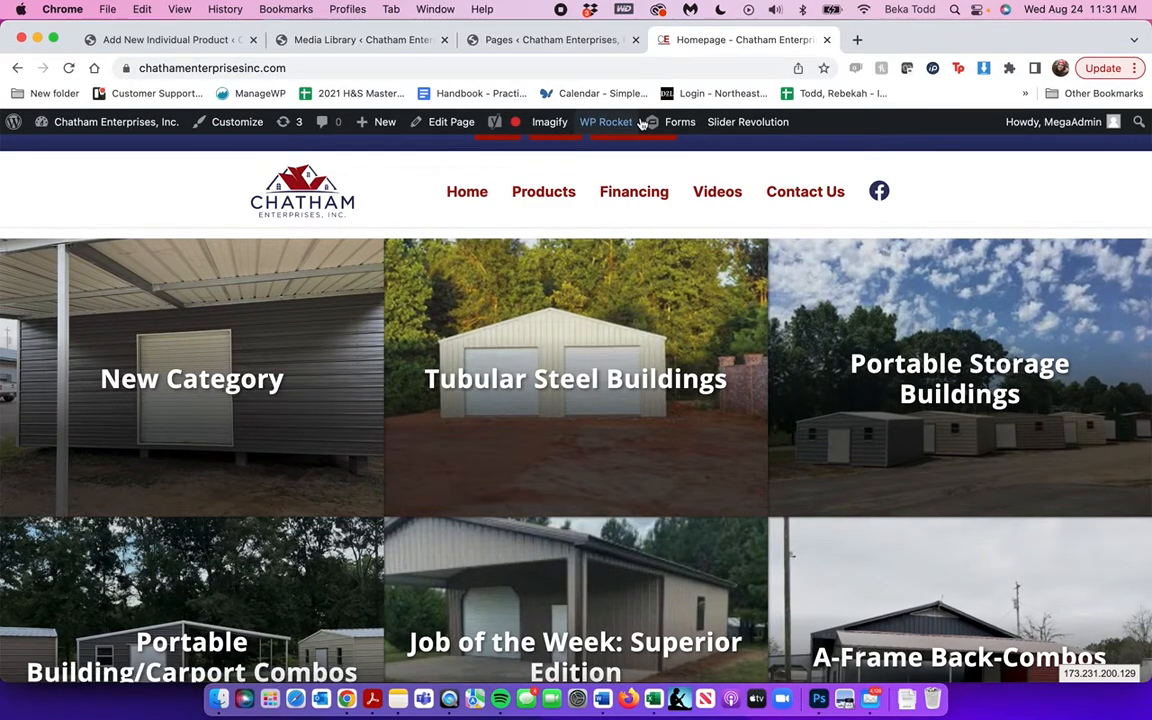
{"action": "mouse_move", "coordinate": [625, 122]}
{"action": "left_click", "coordinate": [612, 171]}
- Review the full pages list in the admin, from the product category pages down to the Homepage entry
{"action": "left_click", "coordinate": [388, 40]}
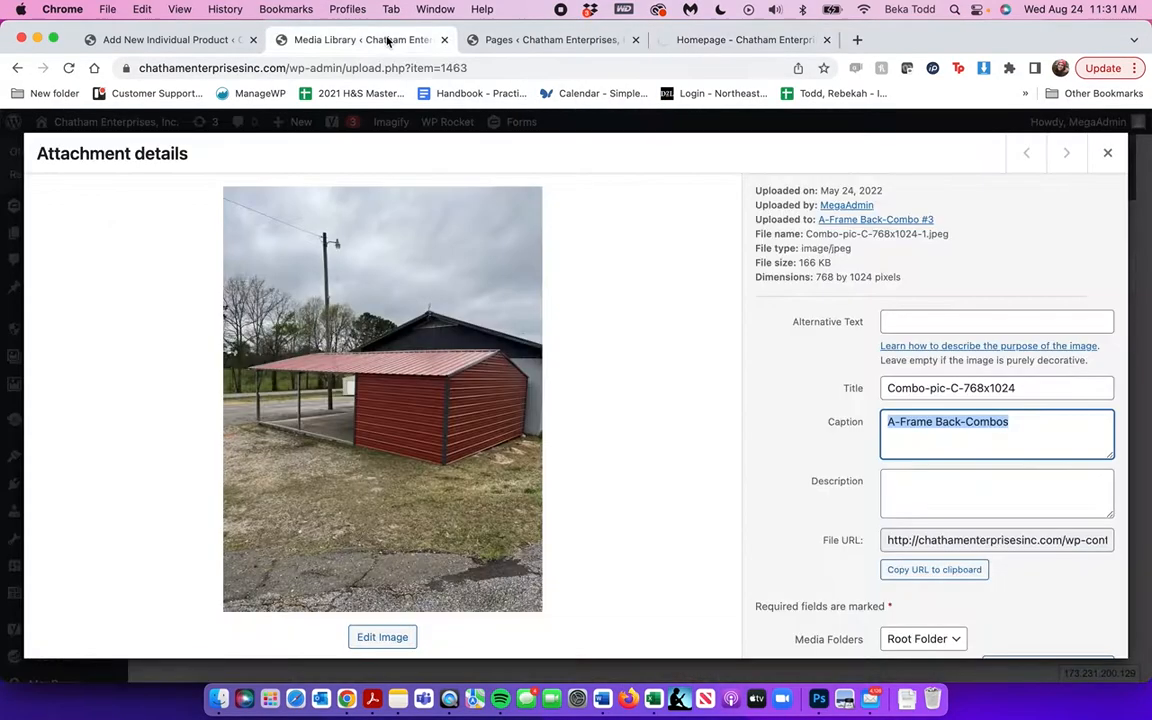
{"action": "left_click", "coordinate": [524, 40]}
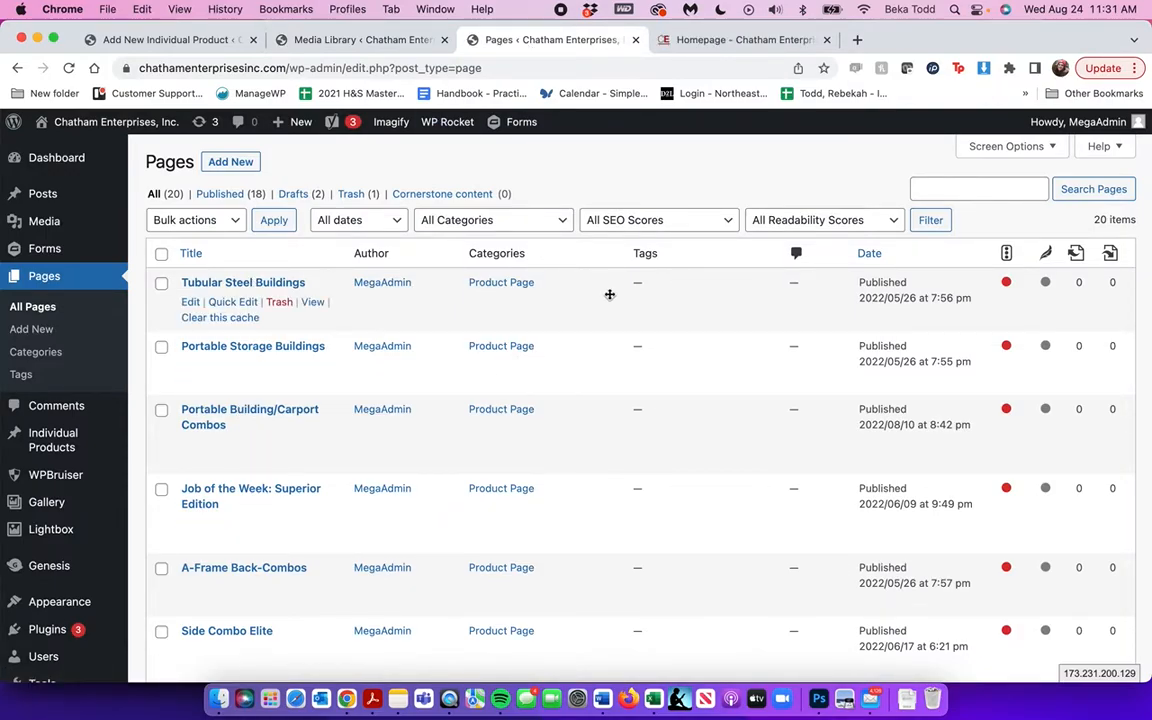
{"action": "scroll", "coordinate": [571, 620], "scroll_direction": "down", "scroll_amount": 8}
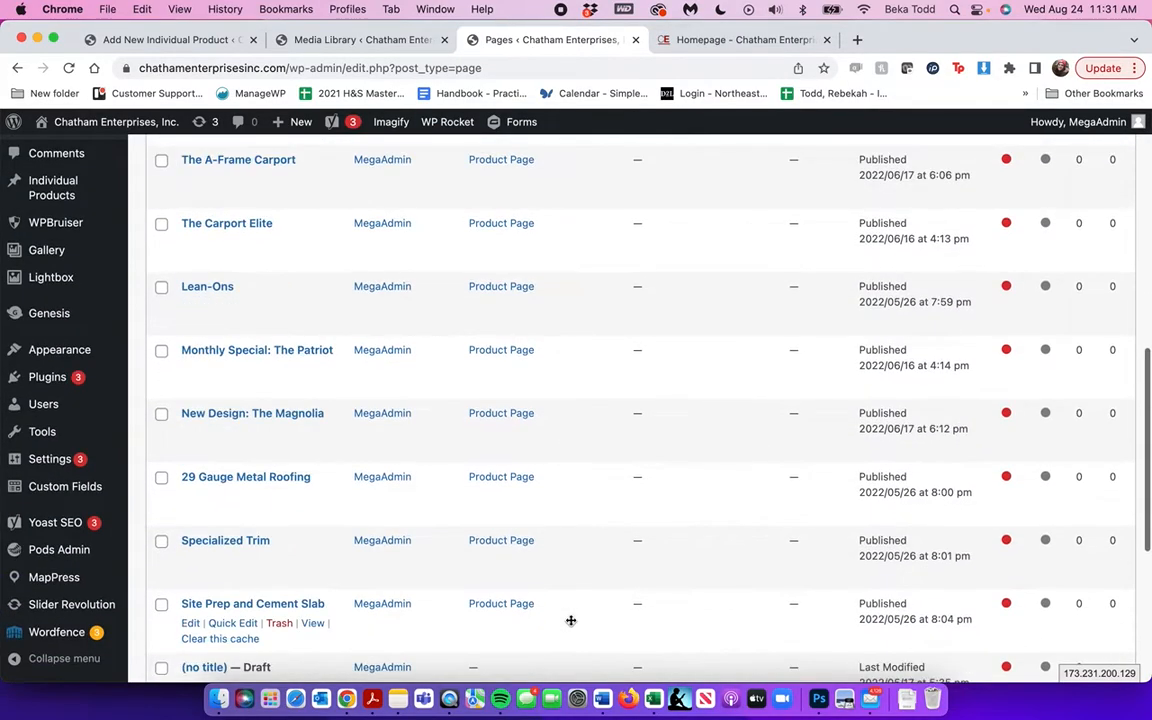
{"action": "scroll", "coordinate": [571, 620], "scroll_direction": "down", "scroll_amount": 4}
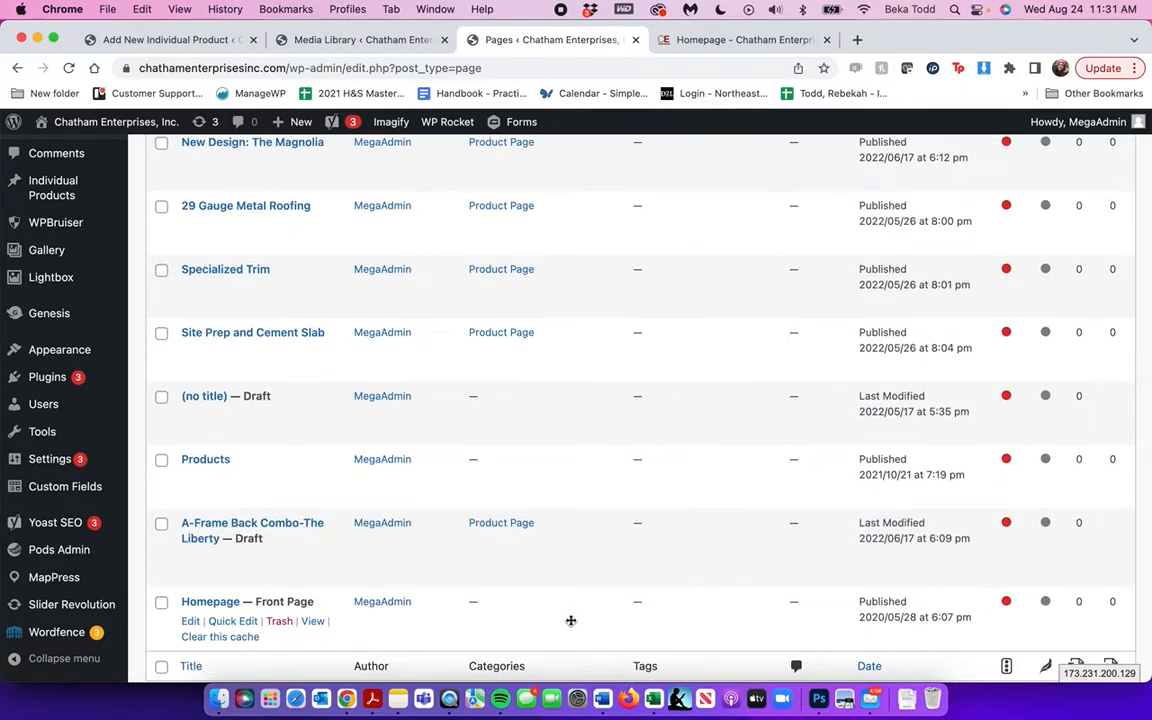
{"action": "scroll", "coordinate": [571, 621], "scroll_direction": "down", "scroll_amount": 2}
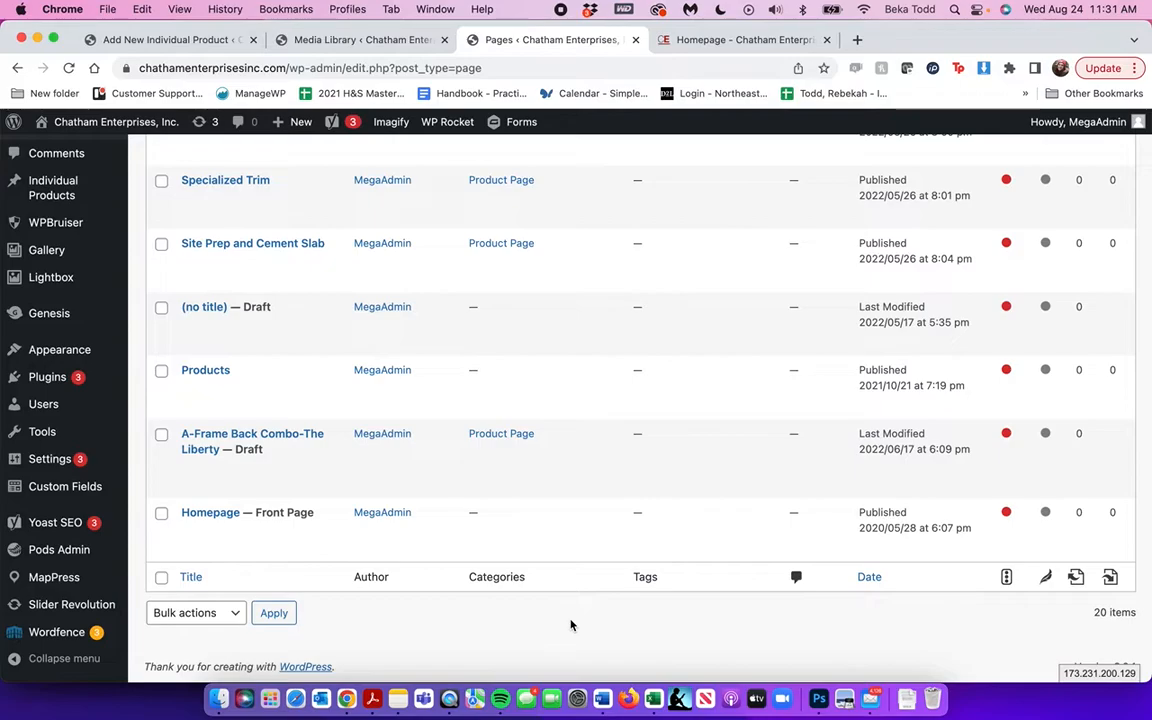
{"action": "scroll", "coordinate": [571, 622], "scroll_direction": "up", "scroll_amount": 8}
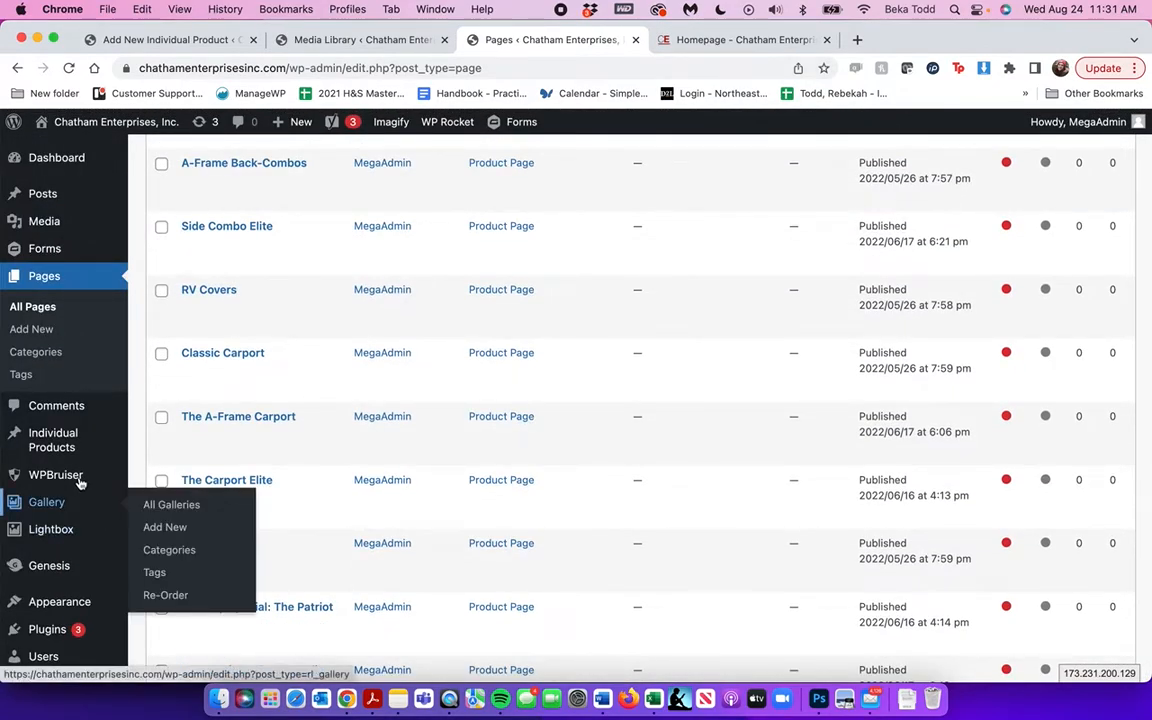
- Open the Portable Building/Carport Combos individual product for editing and examine its primary image, additional images and categories
{"action": "mouse_move", "coordinate": [61, 437]}
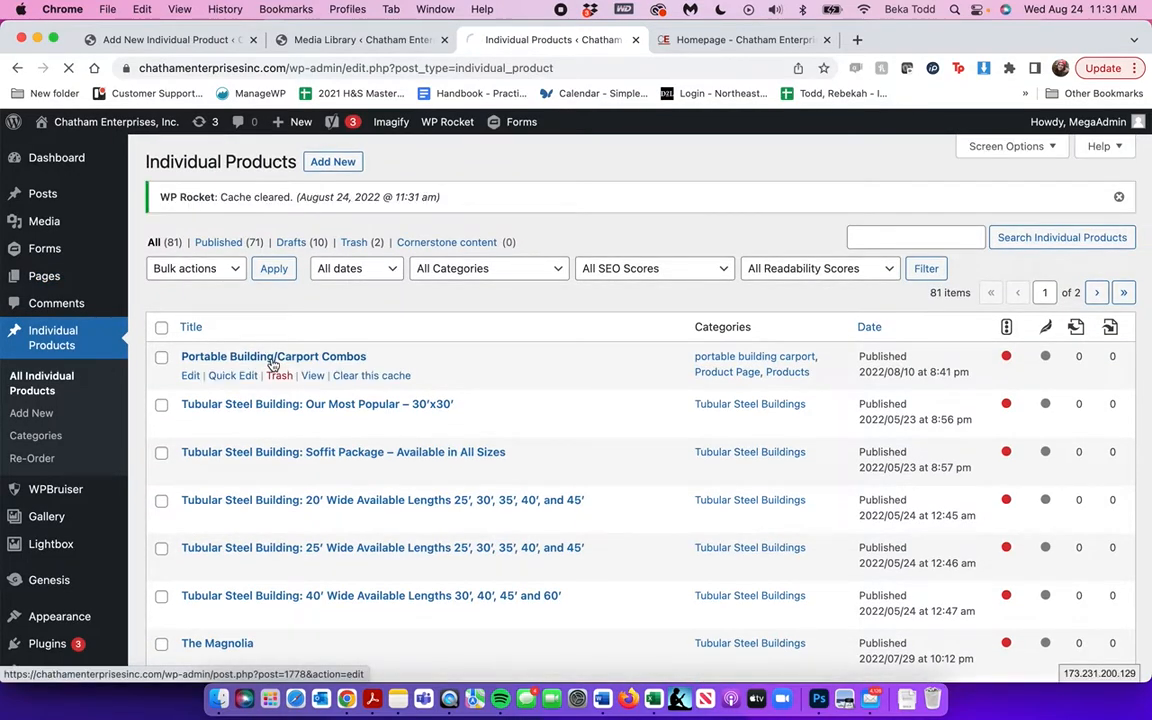
{"action": "left_click", "coordinate": [272, 362]}
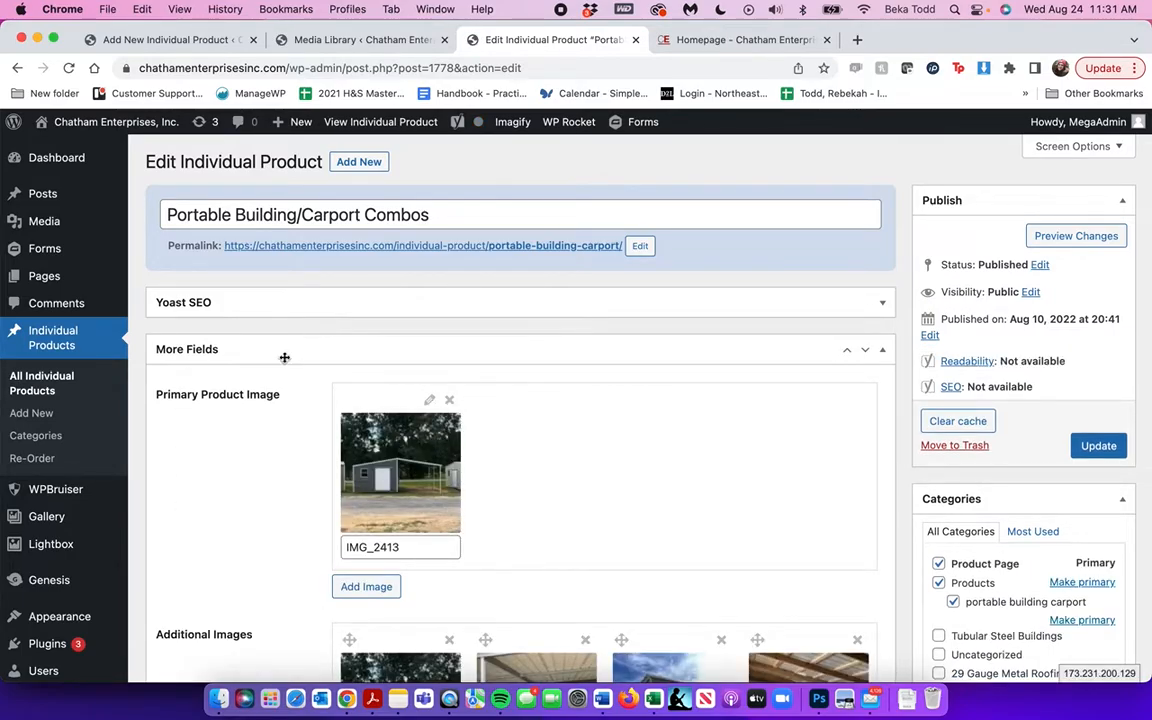
{"action": "scroll", "coordinate": [482, 393], "scroll_direction": "down", "scroll_amount": 5}
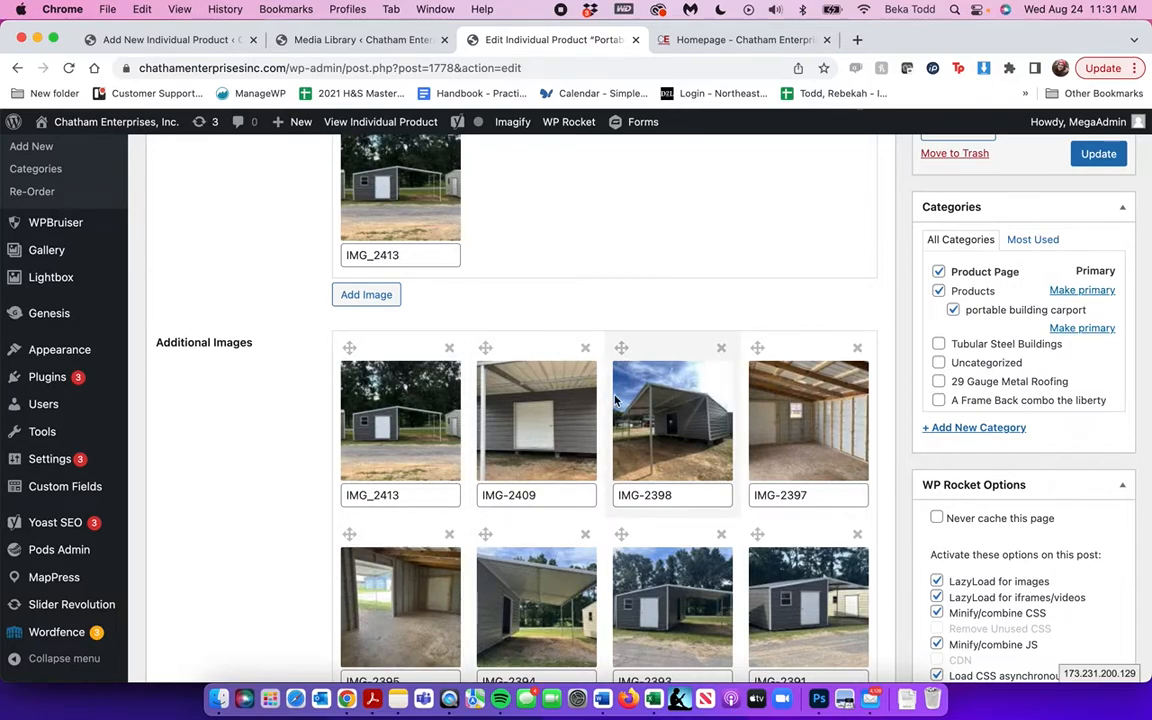
{"action": "scroll", "coordinate": [614, 399], "scroll_direction": "up", "scroll_amount": 5}
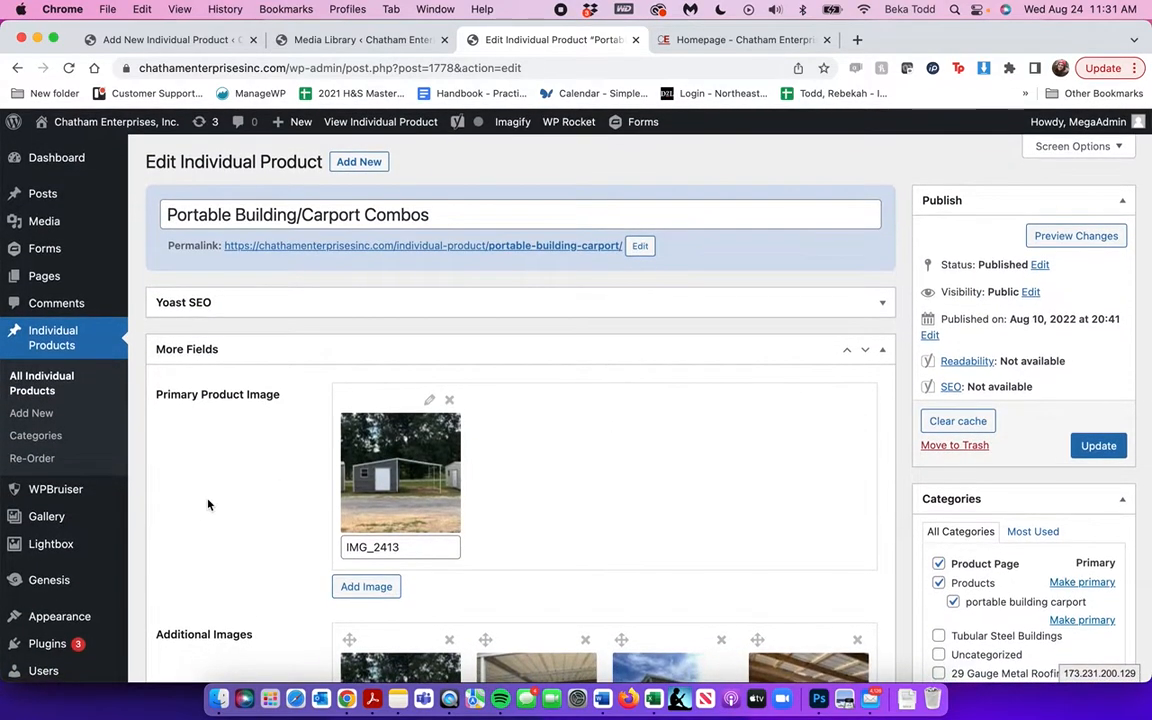
- Return to all individual products and review the list through the A-Frame Back-Combo, Lean-On and draft Carport entries
{"action": "left_click", "coordinate": [35, 382]}
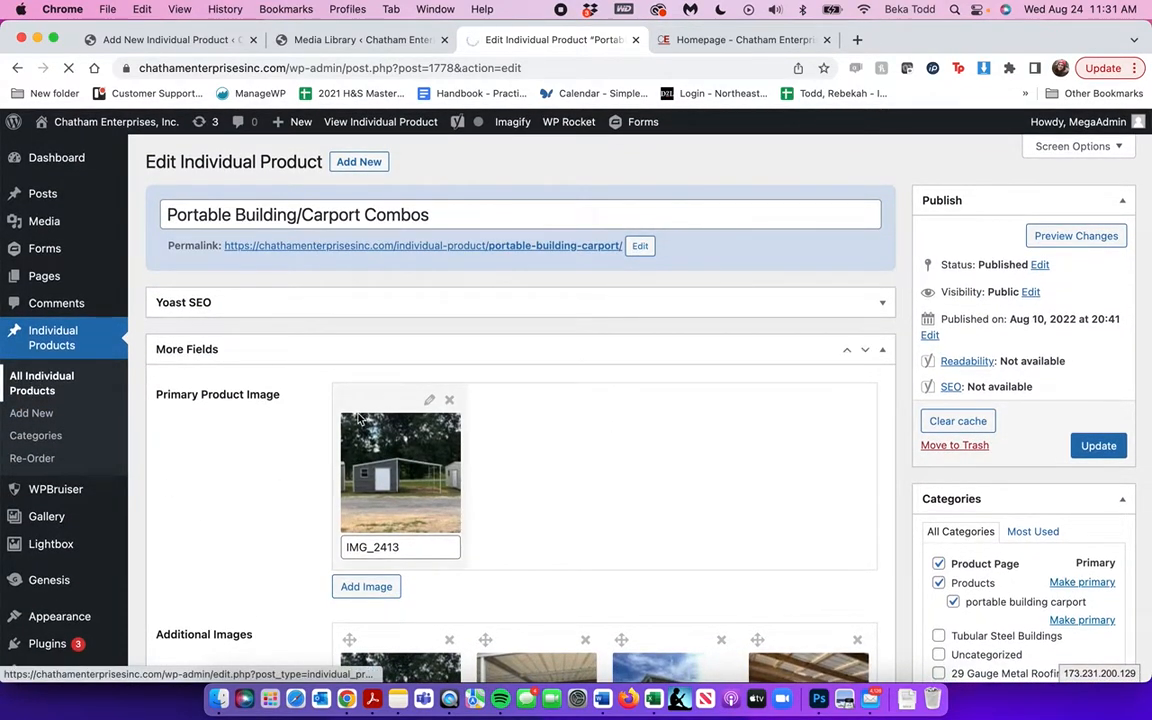
{"action": "scroll", "coordinate": [358, 419], "scroll_direction": "down", "scroll_amount": 20}
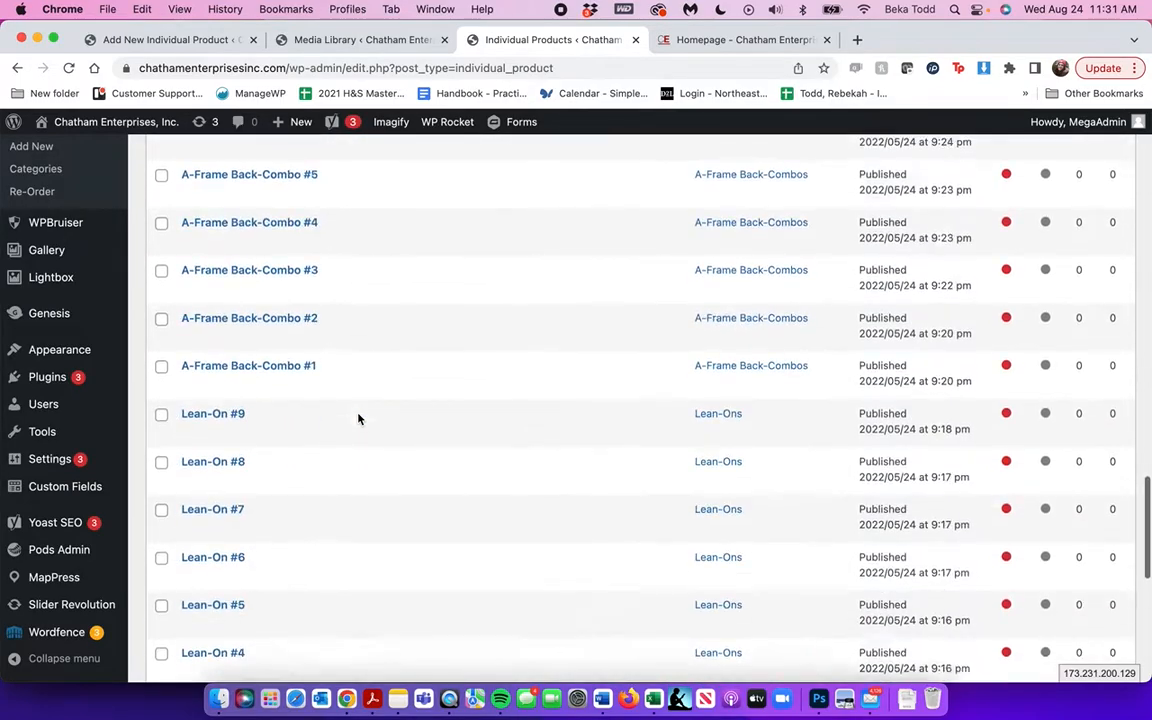
{"action": "scroll", "coordinate": [358, 419], "scroll_direction": "down", "scroll_amount": 4}
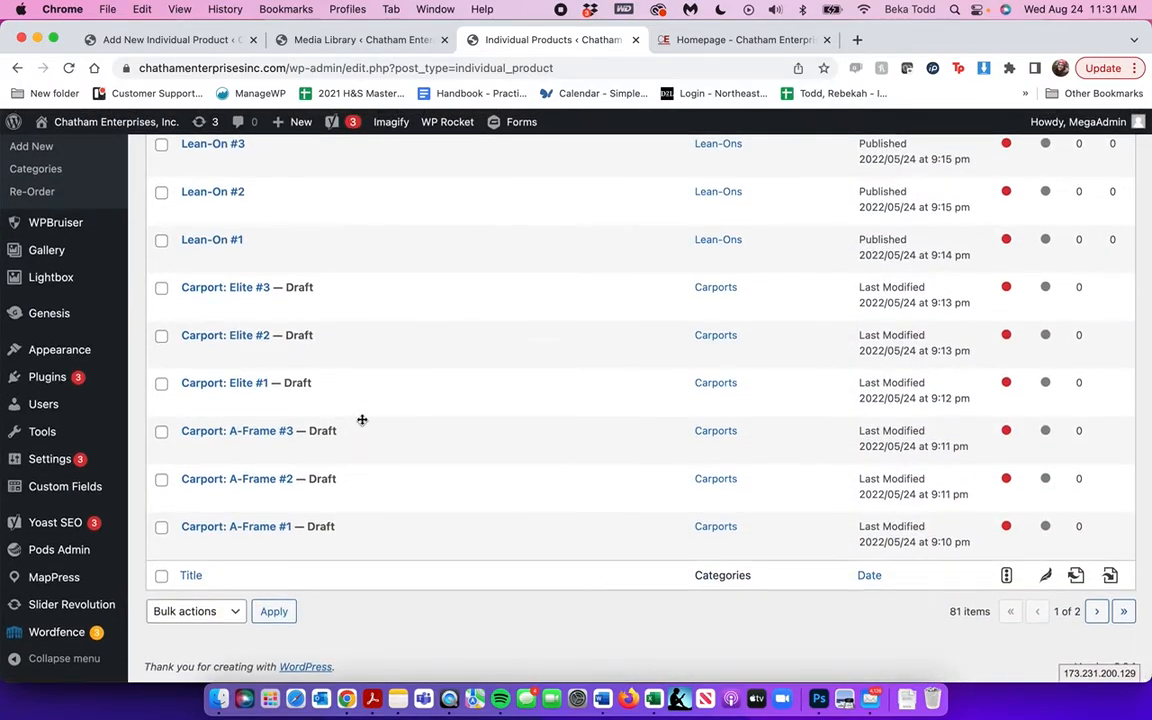
{"action": "scroll", "coordinate": [589, 464], "scroll_direction": "up", "scroll_amount": 8}
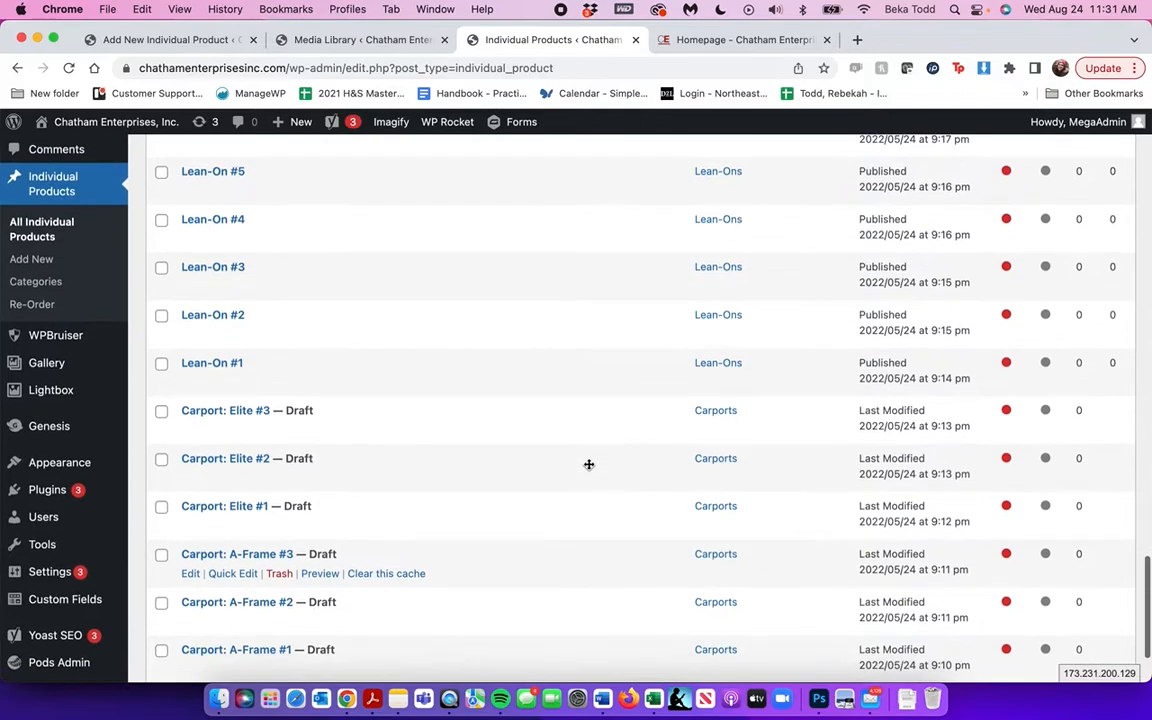
- Filter the individual products list to the portable building carport category and view the matching entries
{"action": "scroll", "coordinate": [418, 412], "scroll_direction": "up", "scroll_amount": 5}
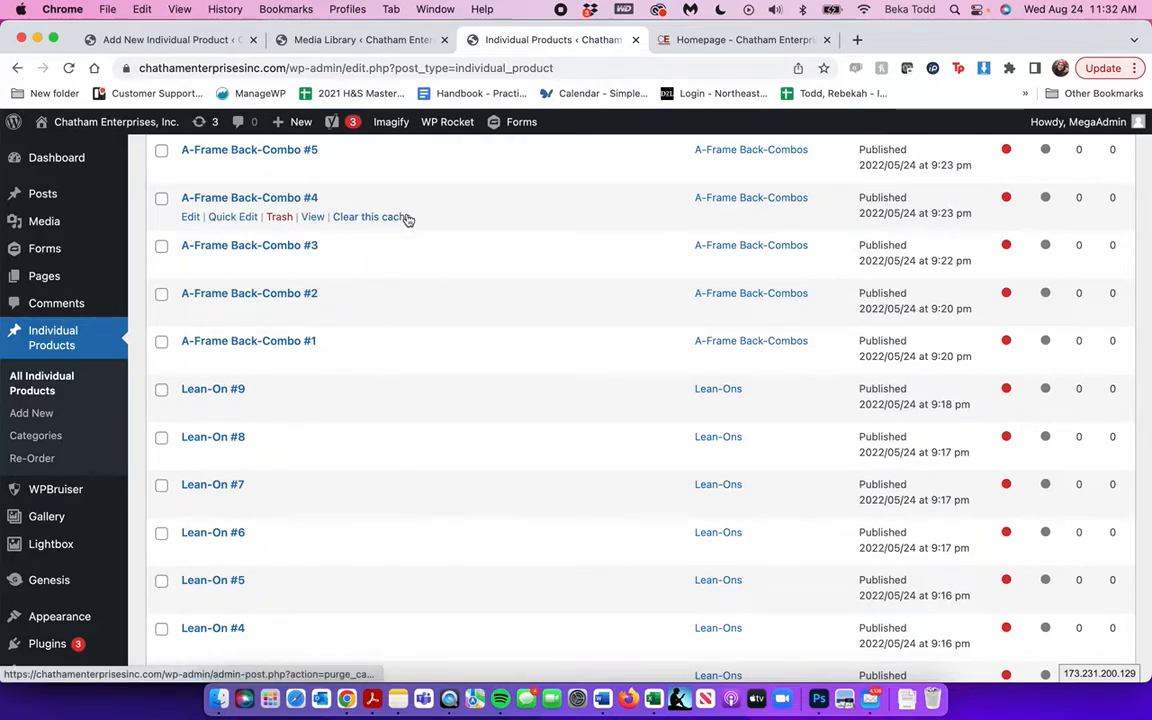
{"action": "scroll", "coordinate": [445, 203], "scroll_direction": "up", "scroll_amount": 10}
{"action": "scroll", "coordinate": [468, 465], "scroll_direction": "up", "scroll_amount": 15}
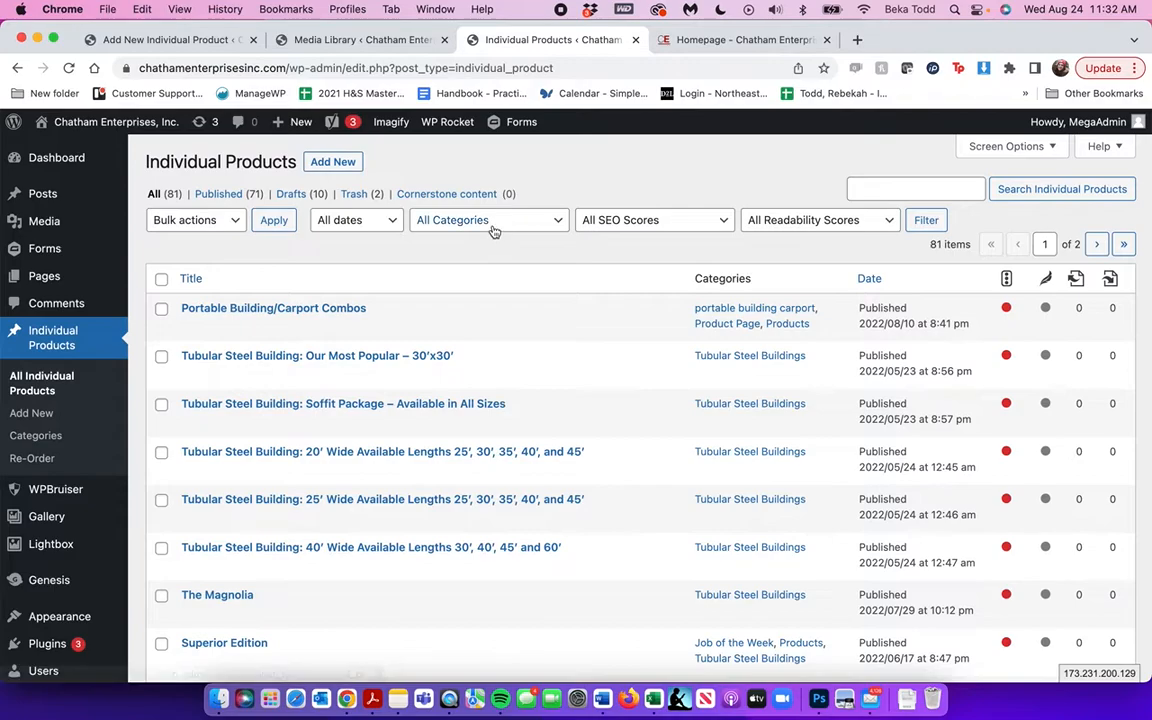
{"action": "left_click", "coordinate": [493, 231]}
{"action": "left_click", "coordinate": [525, 421]}
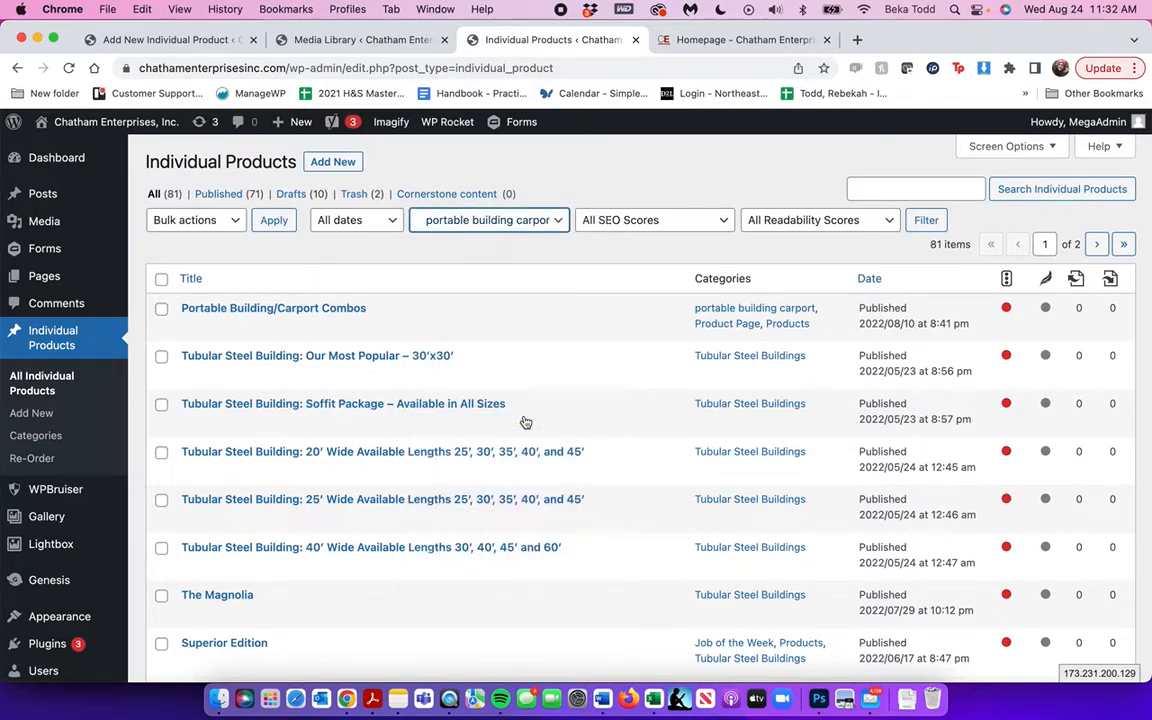
{"action": "left_click", "coordinate": [926, 219]}
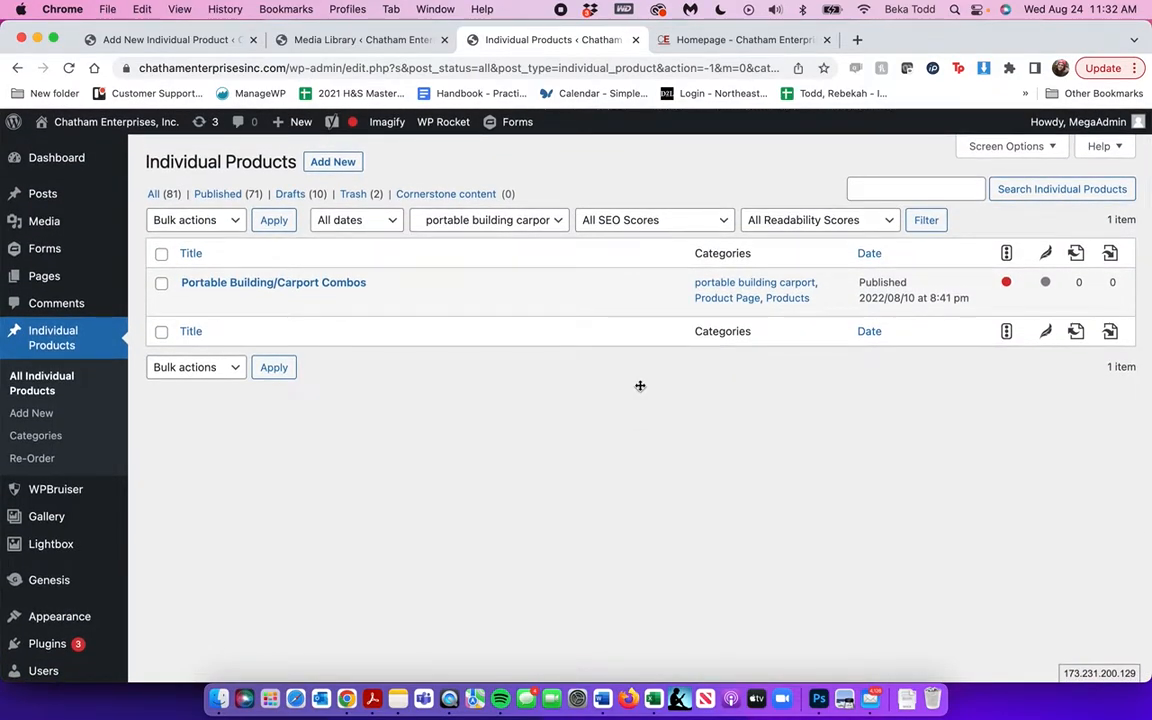
{"action": "scroll", "coordinate": [348, 477], "scroll_direction": "down", "scroll_amount": 2}
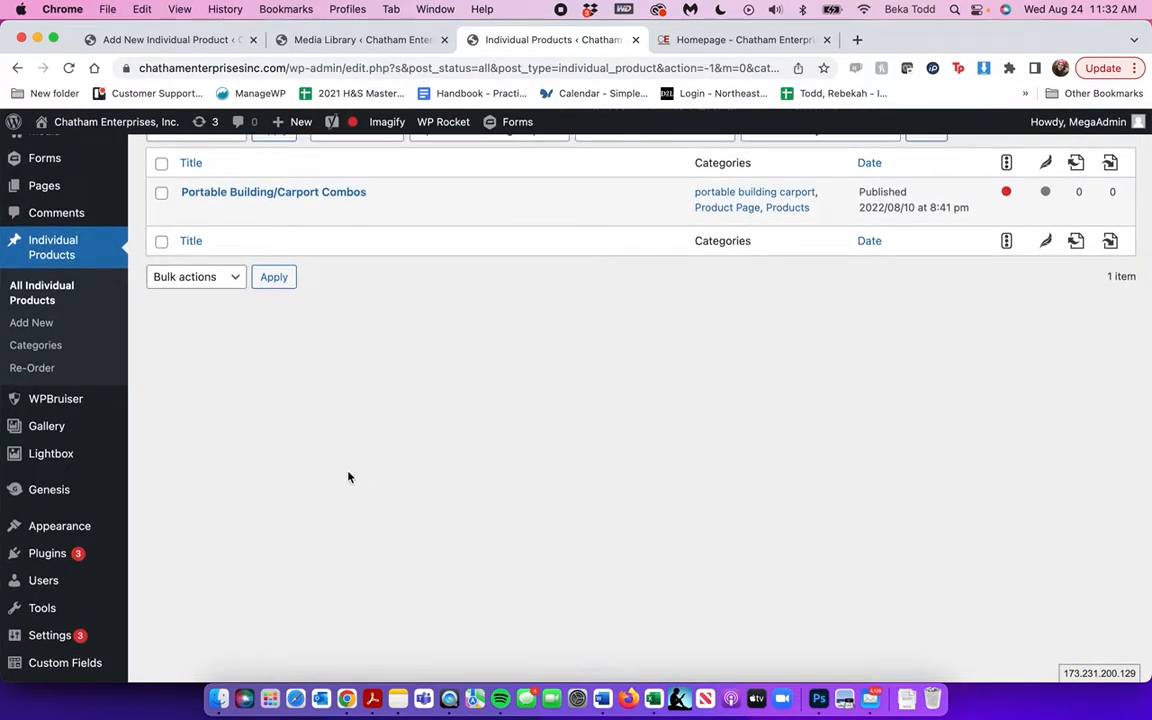
{"action": "scroll", "coordinate": [348, 477], "scroll_direction": "up", "scroll_amount": 2}
- Open the Lean-Ons page from the full pages list for editing and expand its page section content
{"action": "mouse_move", "coordinate": [44, 284]}
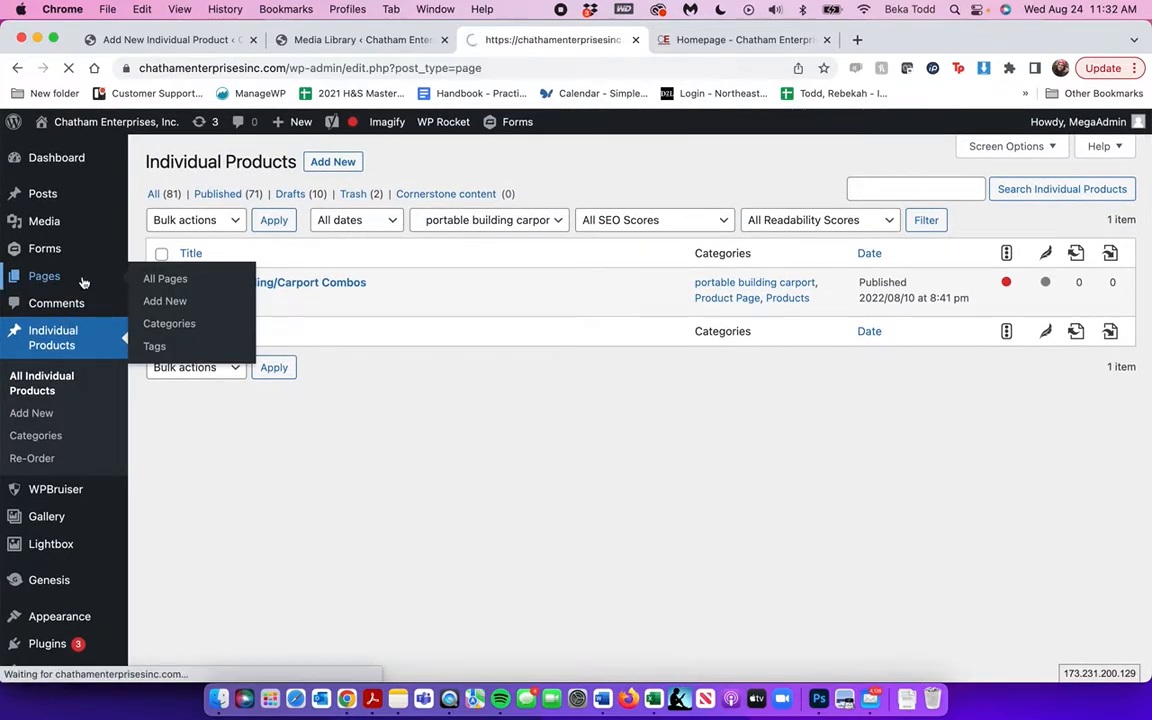
{"action": "scroll", "coordinate": [459, 337], "scroll_direction": "down", "scroll_amount": 10}
{"action": "scroll", "coordinate": [459, 337], "scroll_direction": "down", "scroll_amount": 5}
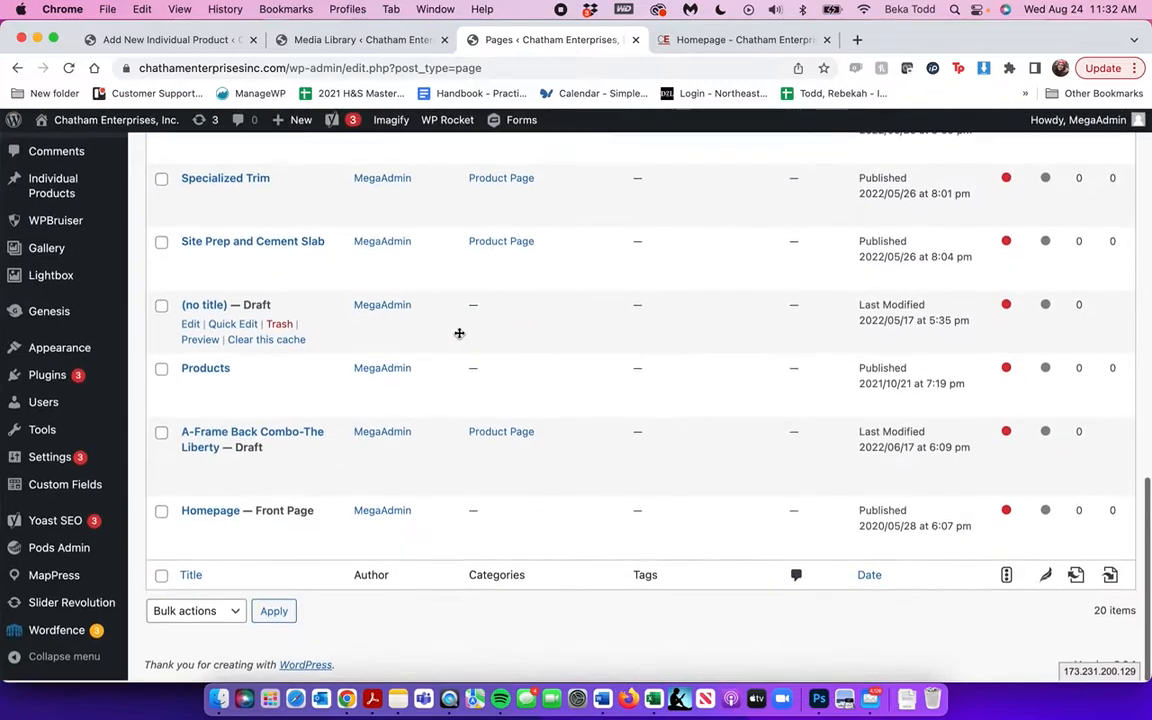
{"action": "scroll", "coordinate": [327, 316], "scroll_direction": "up", "scroll_amount": 1}
{"action": "scroll", "coordinate": [326, 318], "scroll_direction": "down", "scroll_amount": 2}
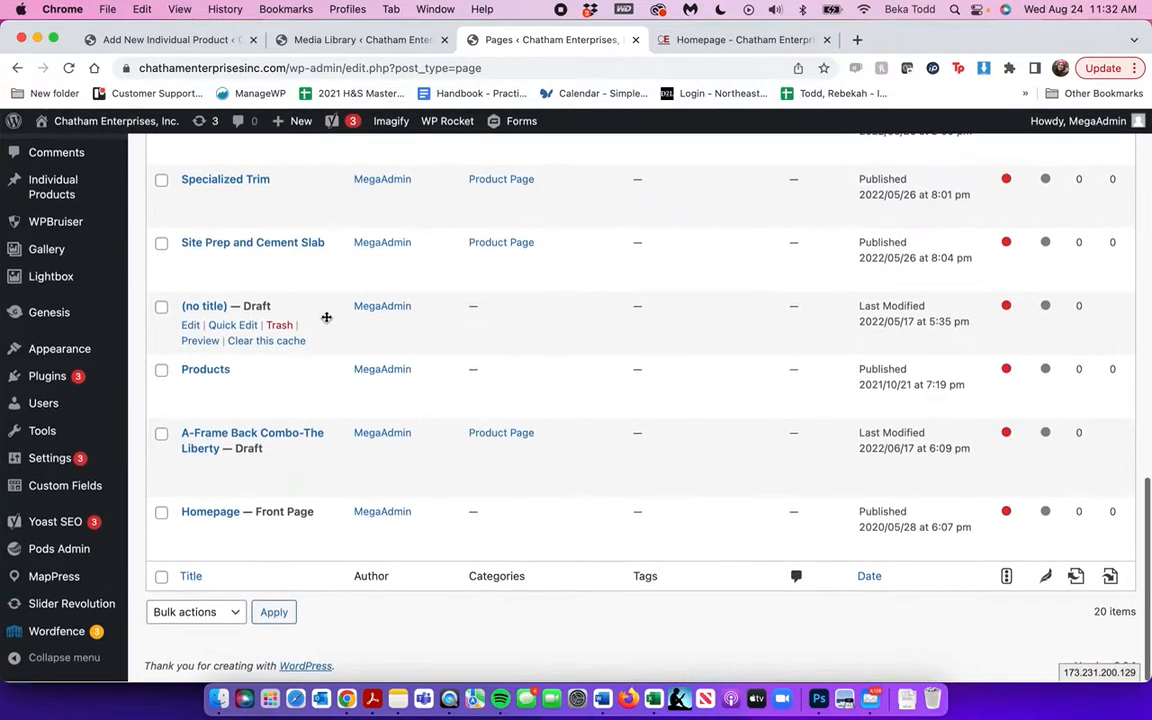
{"action": "scroll", "coordinate": [326, 316], "scroll_direction": "up", "scroll_amount": 6}
{"action": "left_click", "coordinate": [214, 409]}
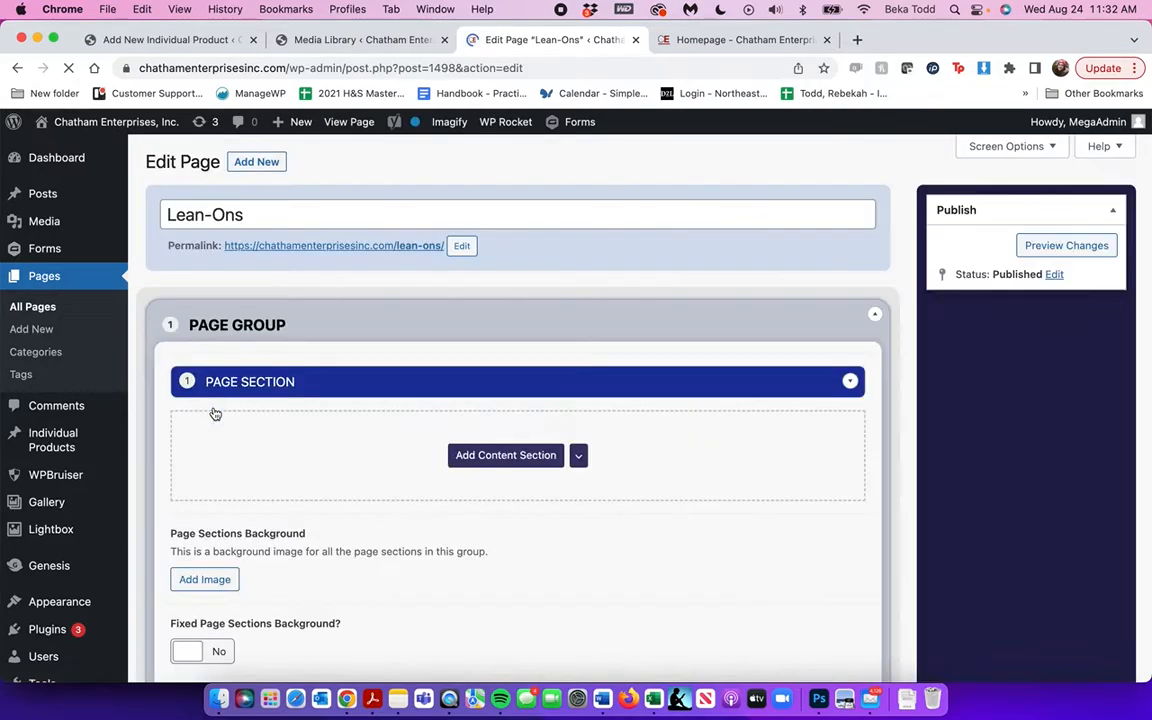
{"action": "scroll", "coordinate": [463, 389], "scroll_direction": "down", "scroll_amount": 4}
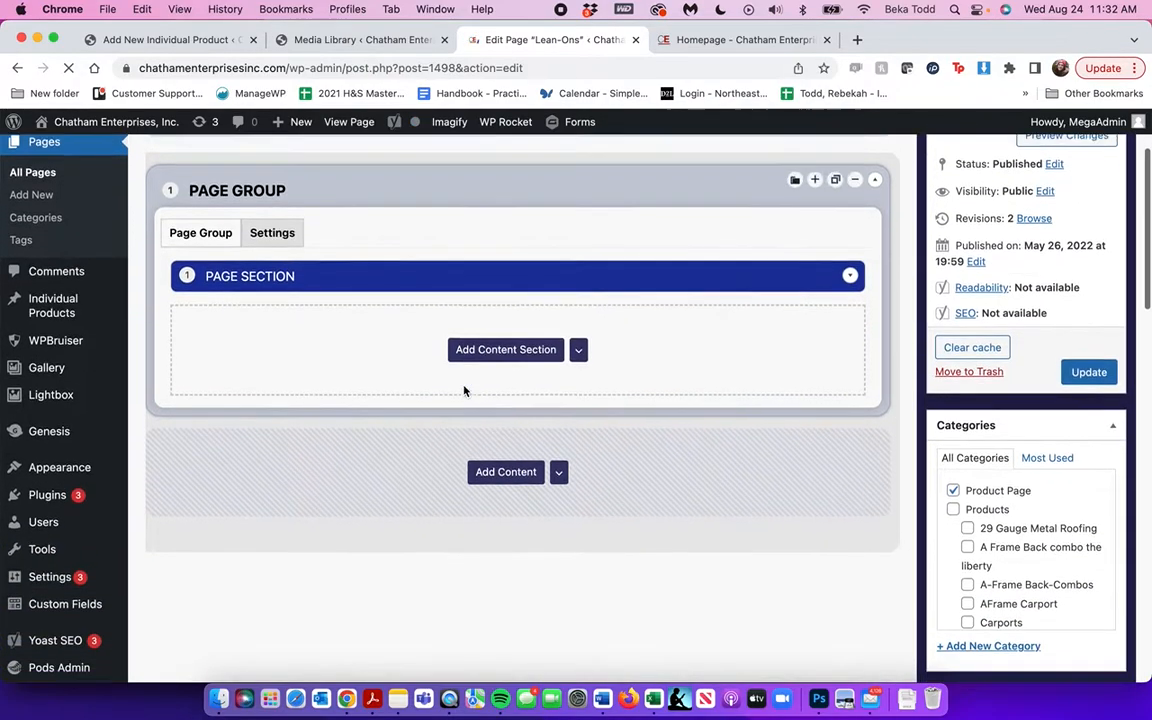
{"action": "left_click", "coordinate": [485, 251]}
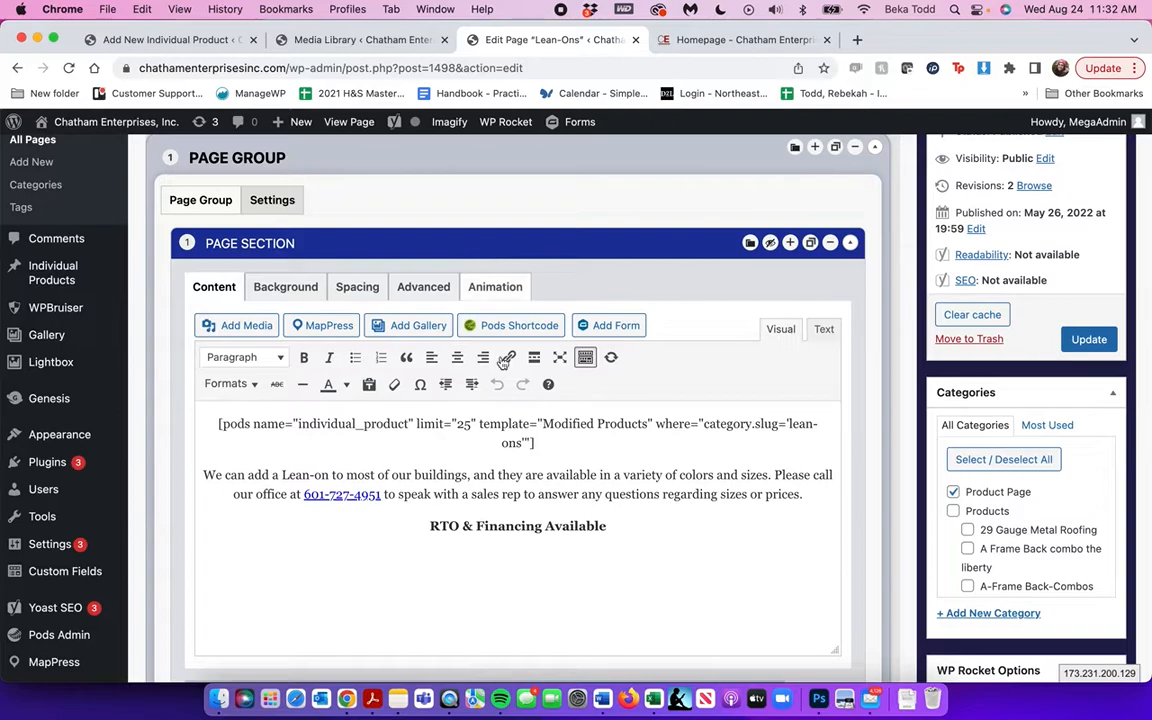
- Examine the pods shortcode, the descriptive paragraph and the RTO & Financing line in the Lean-Ons page section
{"action": "left_click_drag", "start_coordinate": [221, 428], "coordinate": [609, 444]}
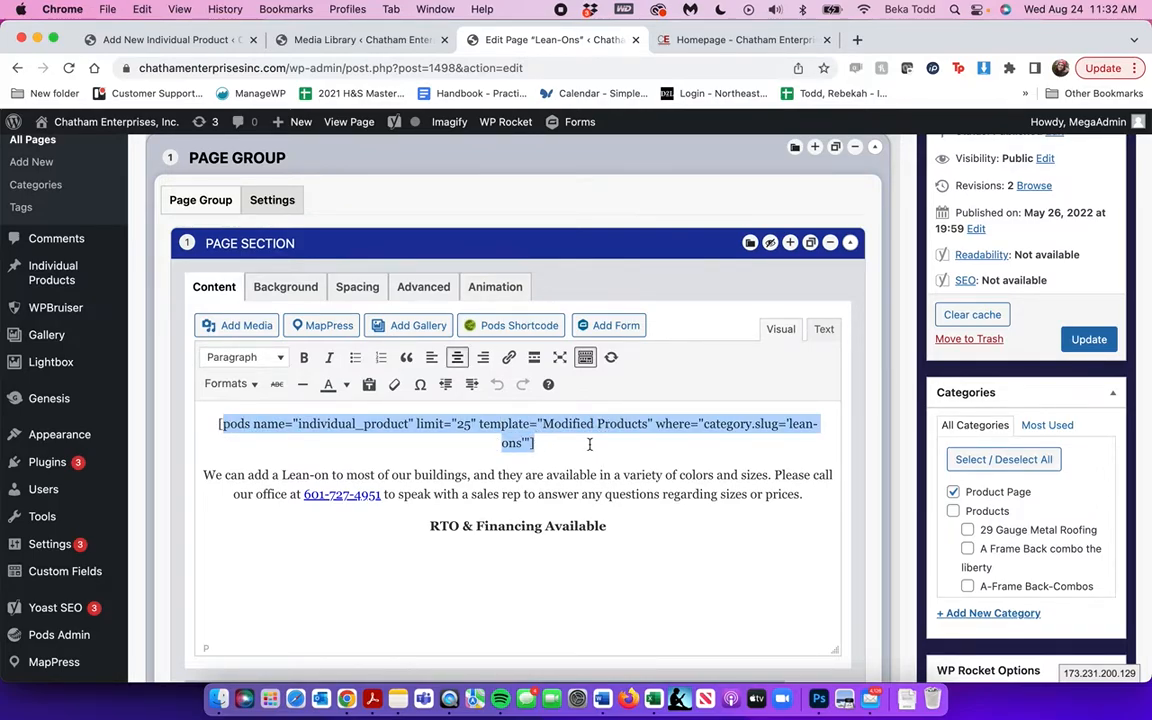
{"action": "left_click_drag", "start_coordinate": [636, 512], "coordinate": [183, 471]}
{"action": "scroll", "coordinate": [508, 505], "scroll_direction": "down", "scroll_amount": 5}
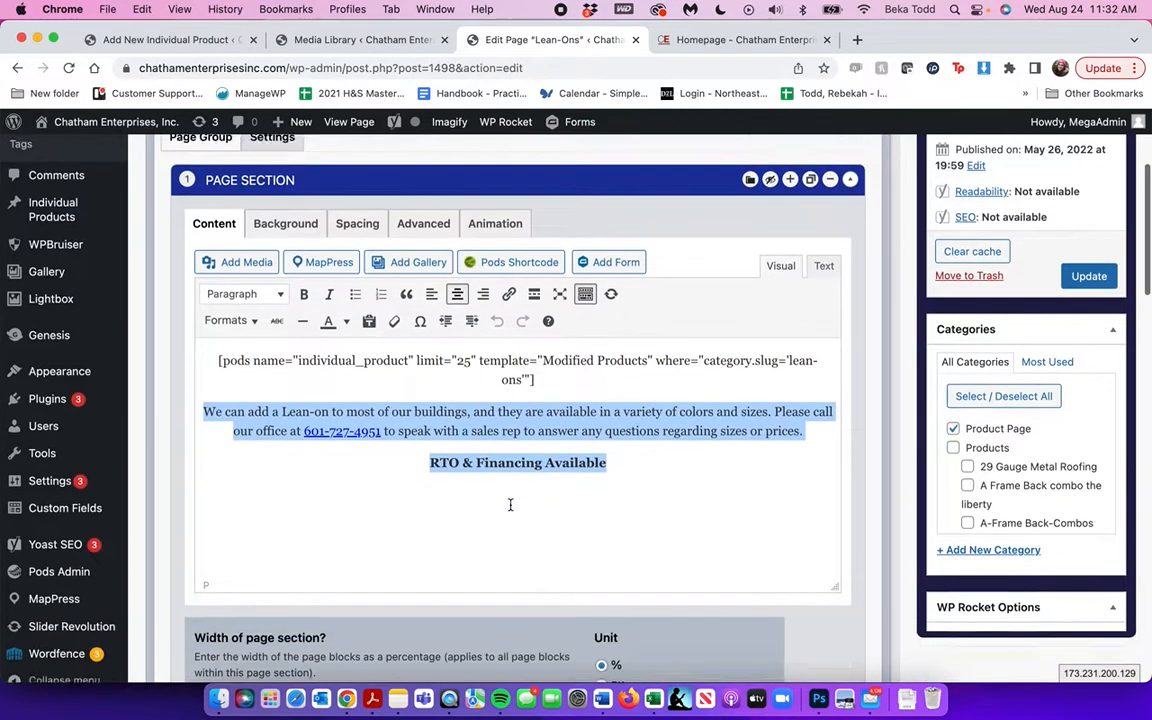
{"action": "scroll", "coordinate": [510, 510], "scroll_direction": "up", "scroll_amount": 4}
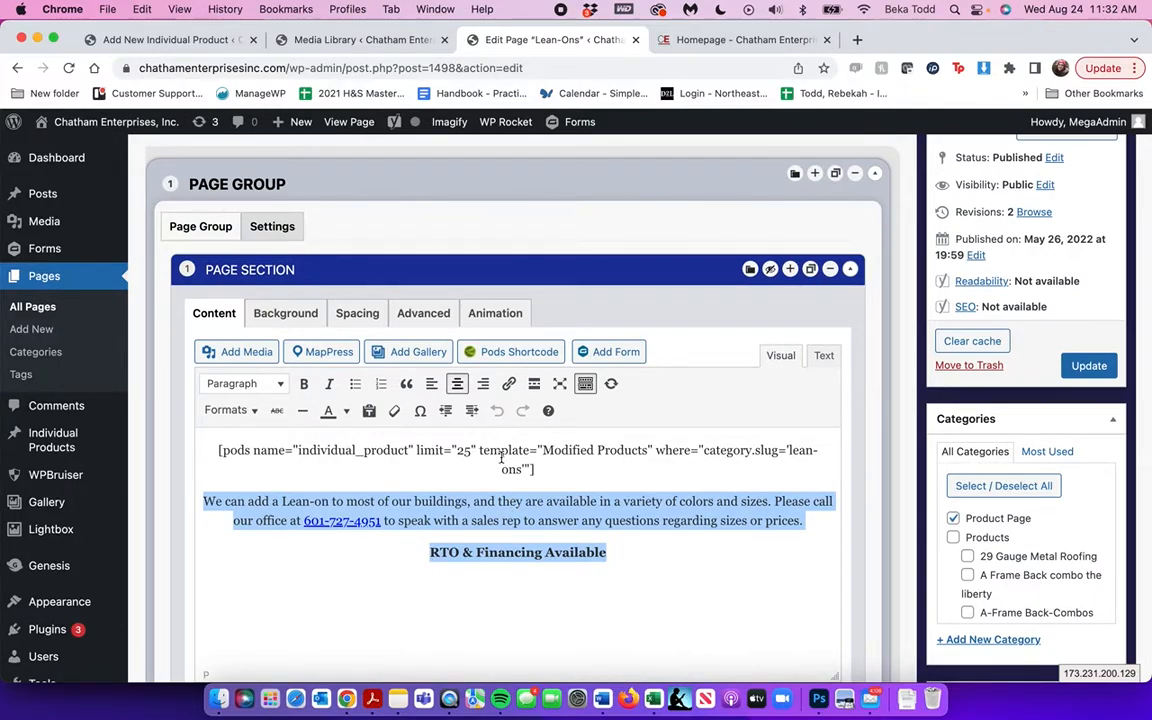
{"action": "left_click", "coordinate": [578, 523]}
{"action": "left_click_drag", "start_coordinate": [630, 506], "coordinate": [442, 515]}
{"action": "left_click", "coordinate": [657, 544]}
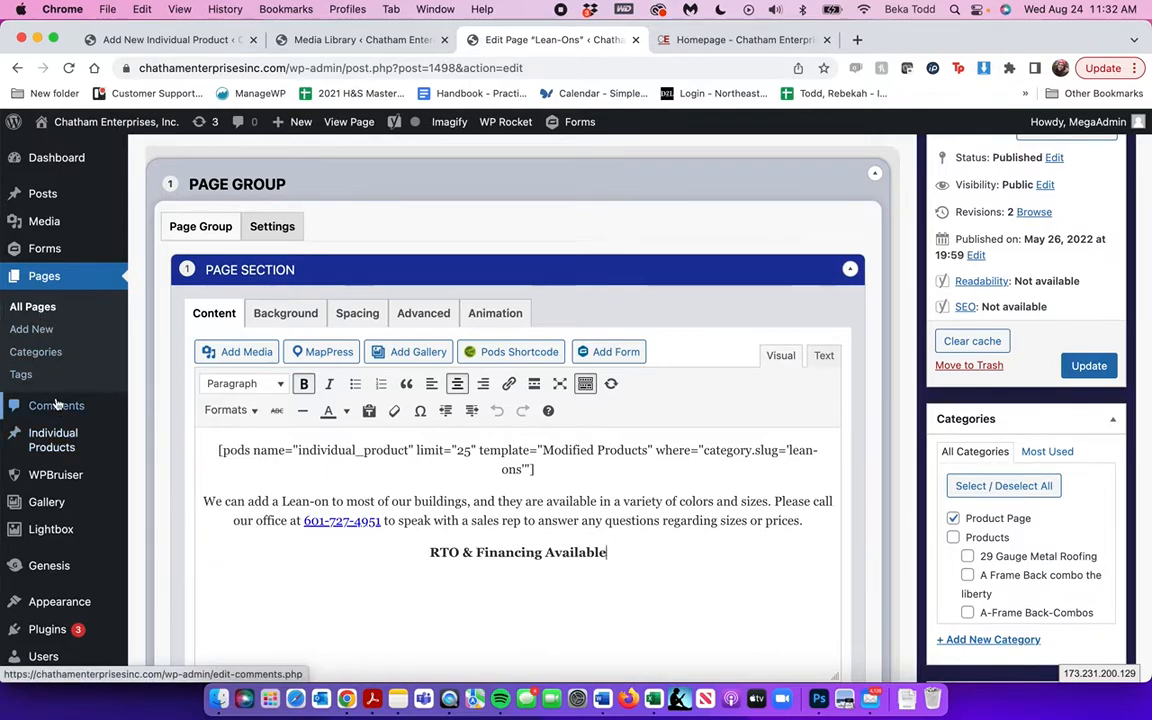
- Open the site's Widgets settings and review the live homepage from its header down to the footer contact area
{"action": "scroll", "coordinate": [57, 403], "scroll_direction": "down", "scroll_amount": 2}
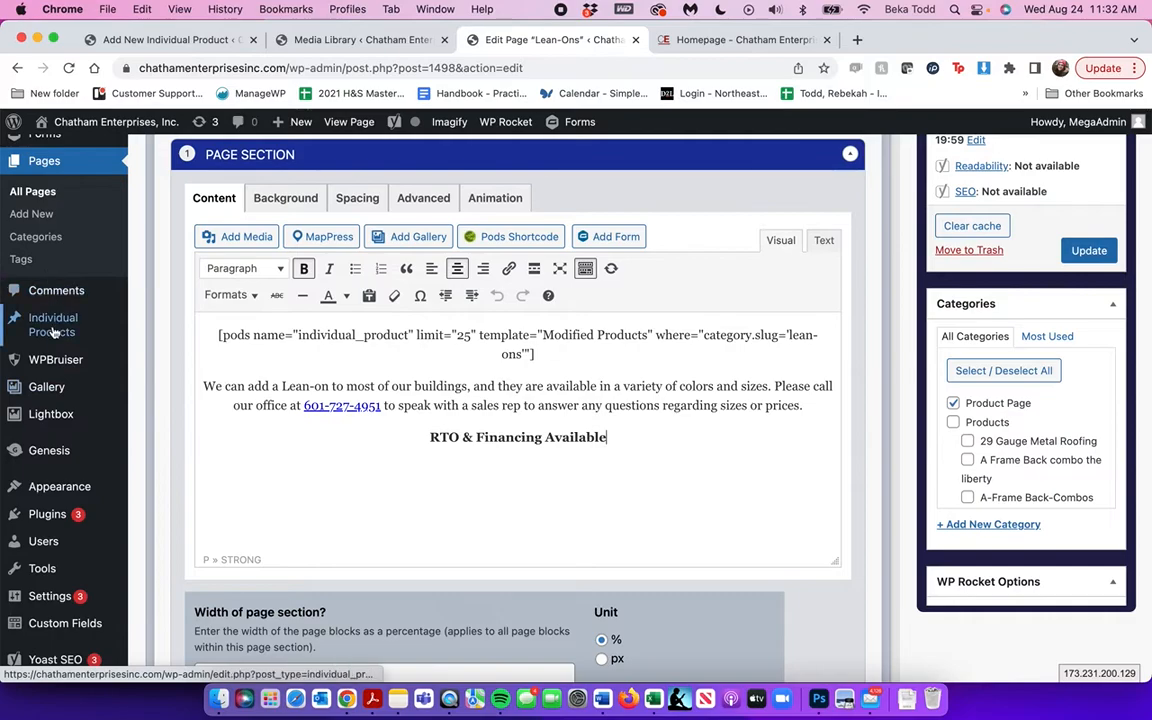
{"action": "mouse_move", "coordinate": [55, 370]}
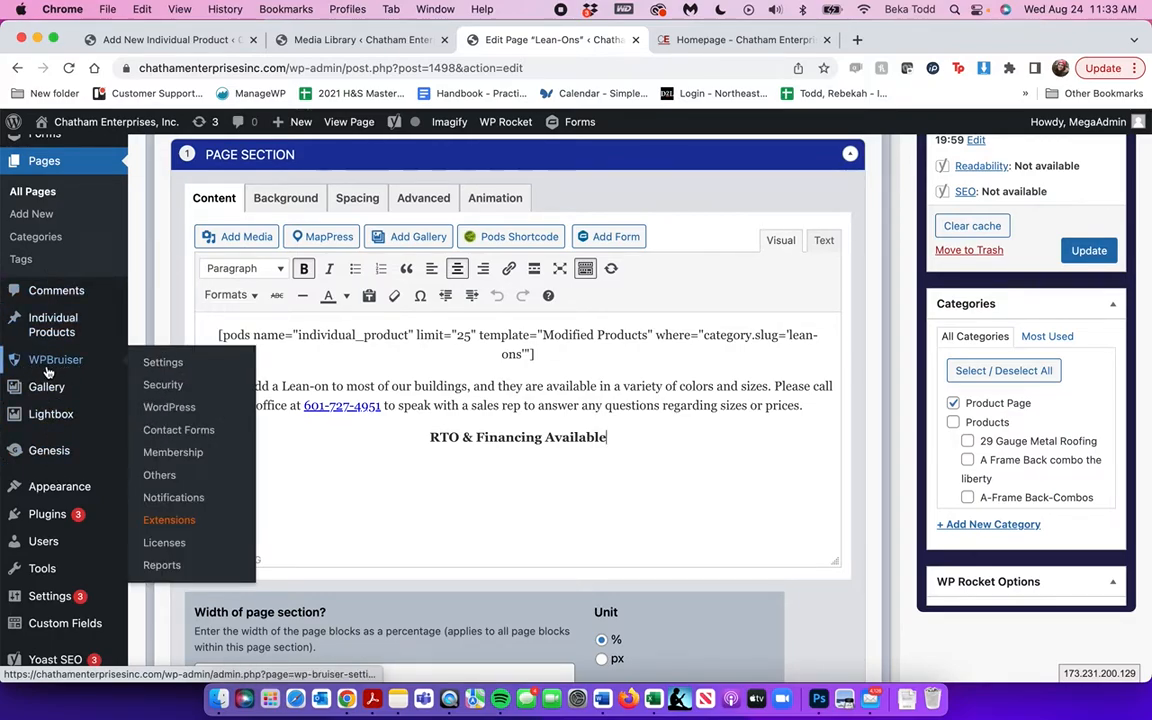
{"action": "mouse_move", "coordinate": [61, 396]}
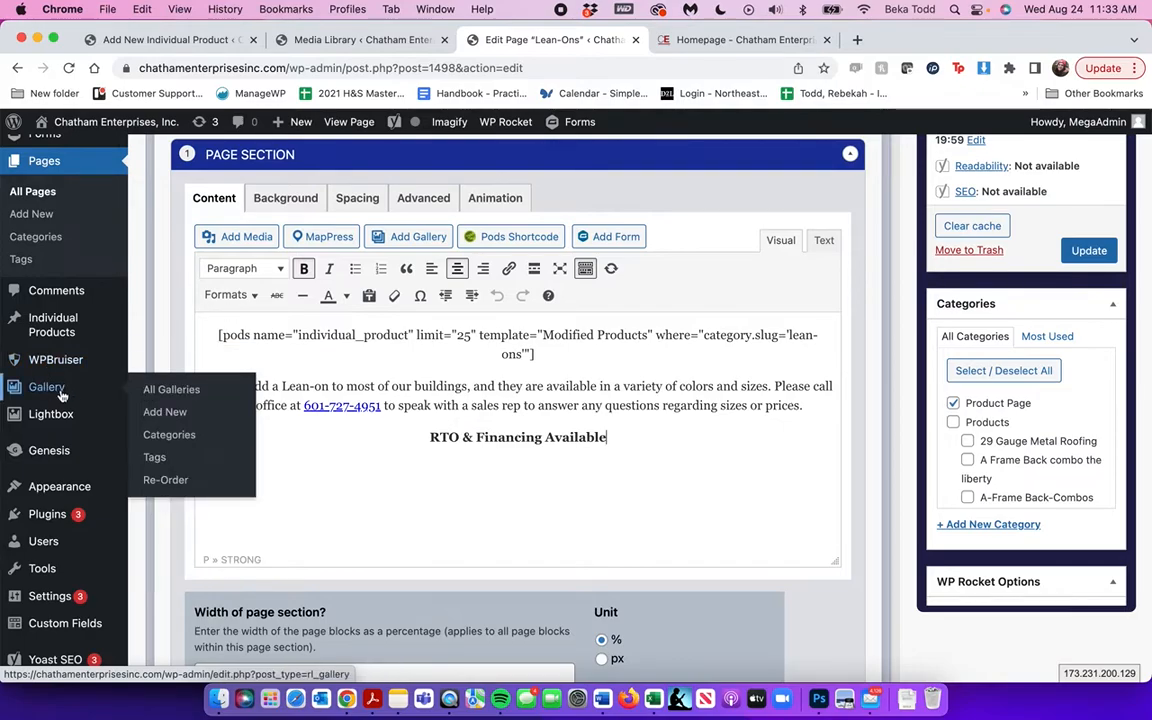
{"action": "mouse_move", "coordinate": [36, 457]}
{"action": "scroll", "coordinate": [36, 457], "scroll_direction": "down", "scroll_amount": 2}
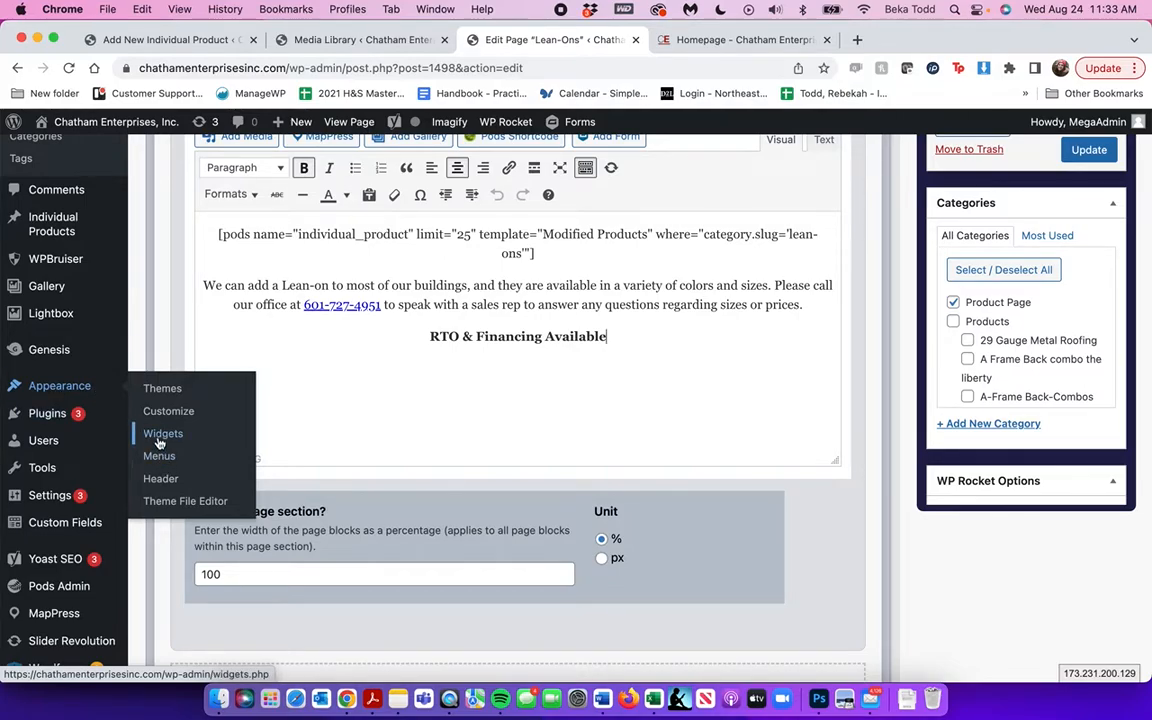
{"action": "left_click", "coordinate": [665, 41]}
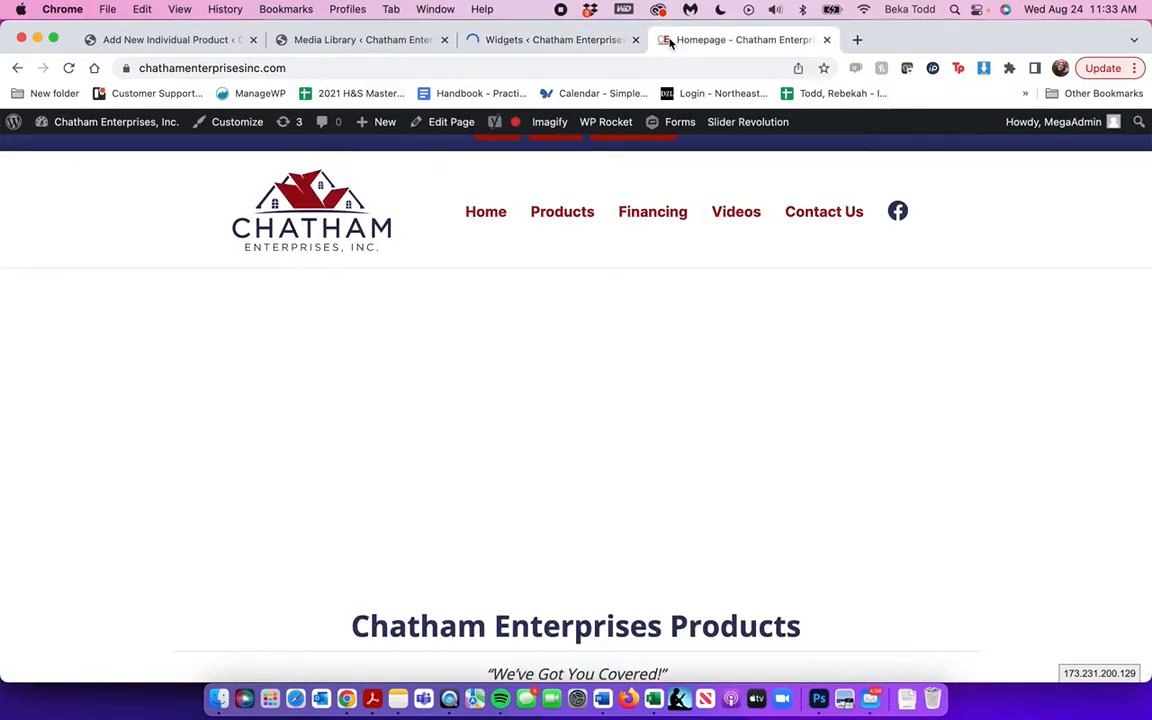
{"action": "scroll", "coordinate": [570, 195], "scroll_direction": "down", "scroll_amount": 15}
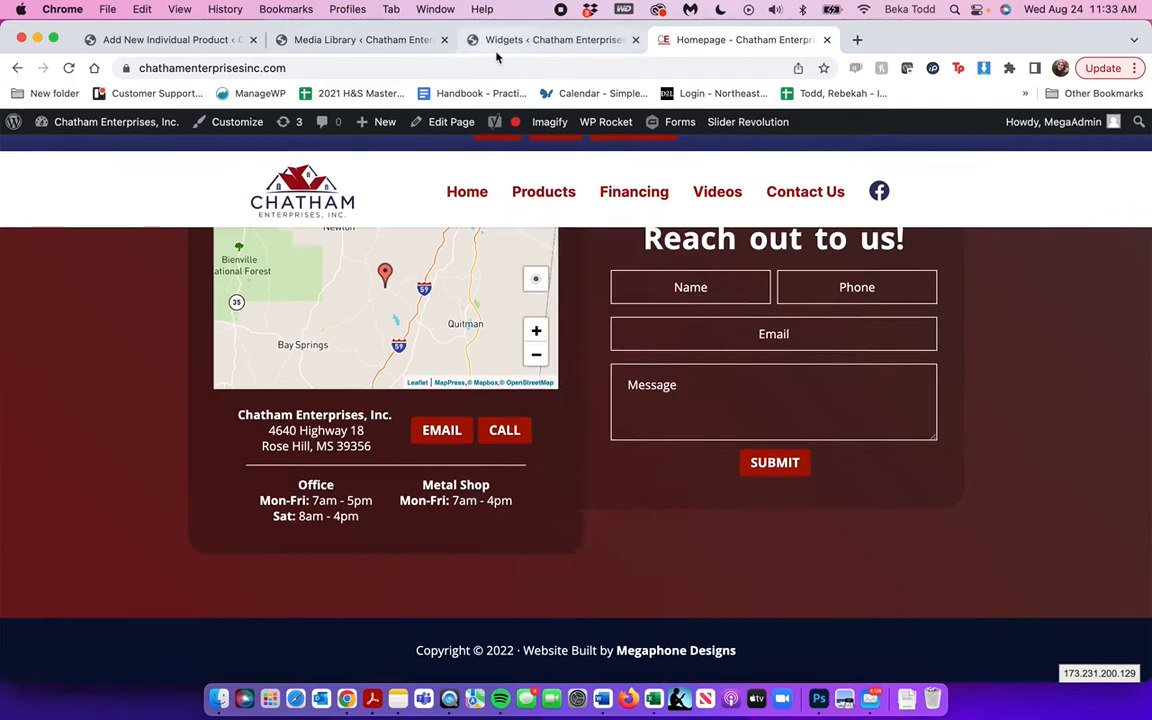
- Return to the widgets and inspect the Image (Simple), Navigation Menu and Visual Editor widgets in the Header Right area
{"action": "left_click", "coordinate": [497, 44]}
{"action": "left_click", "coordinate": [817, 379]}
{"action": "left_click", "coordinate": [818, 380]}
{"action": "left_click", "coordinate": [819, 425]}
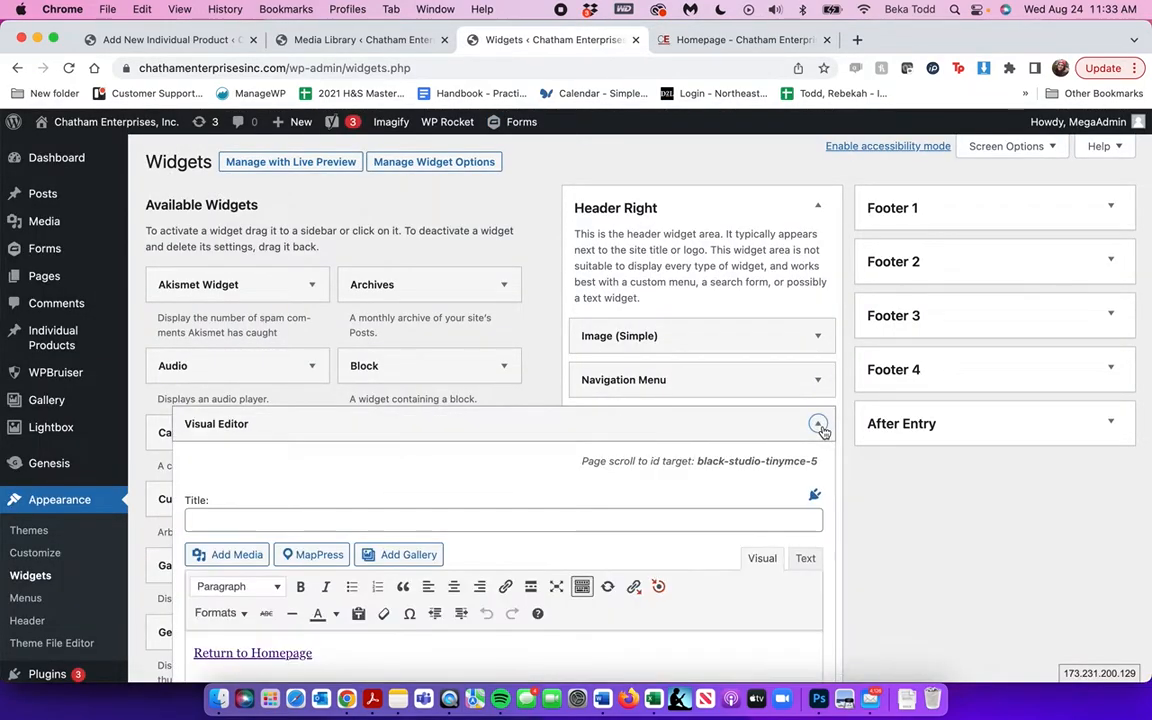
{"action": "left_click", "coordinate": [819, 426]}
{"action": "scroll", "coordinate": [820, 431], "scroll_direction": "down", "scroll_amount": 3}
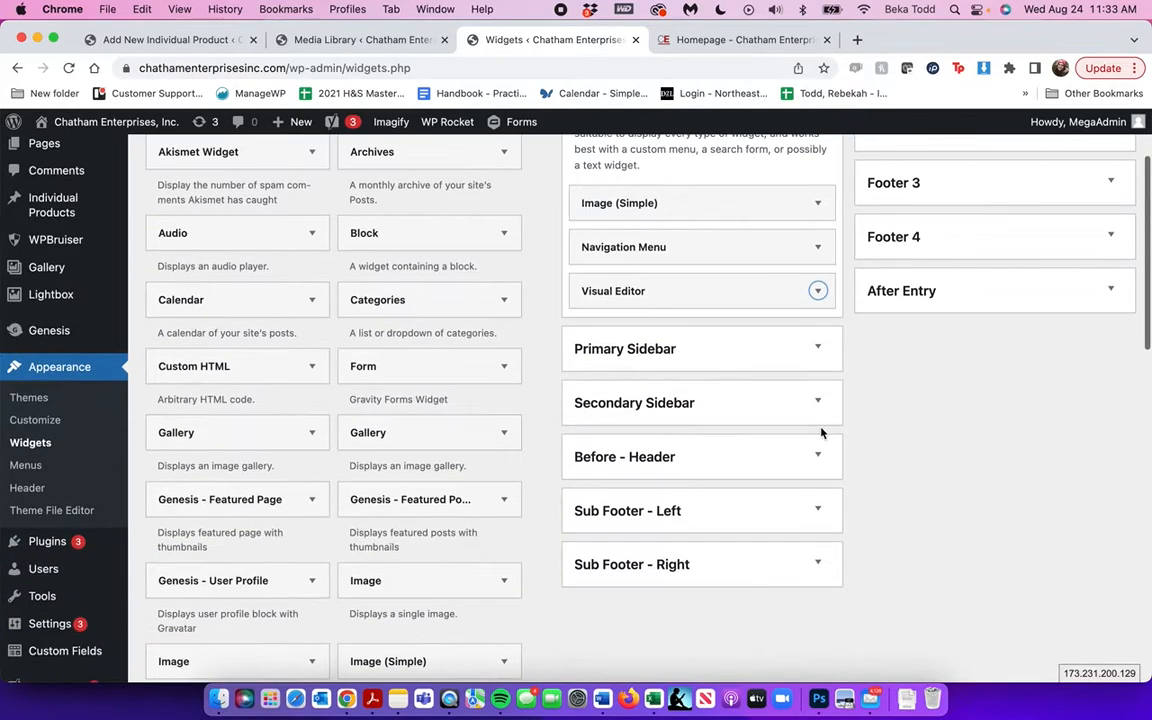
{"action": "scroll", "coordinate": [803, 318], "scroll_direction": "up", "scroll_amount": 2}
{"action": "left_click", "coordinate": [818, 284]}
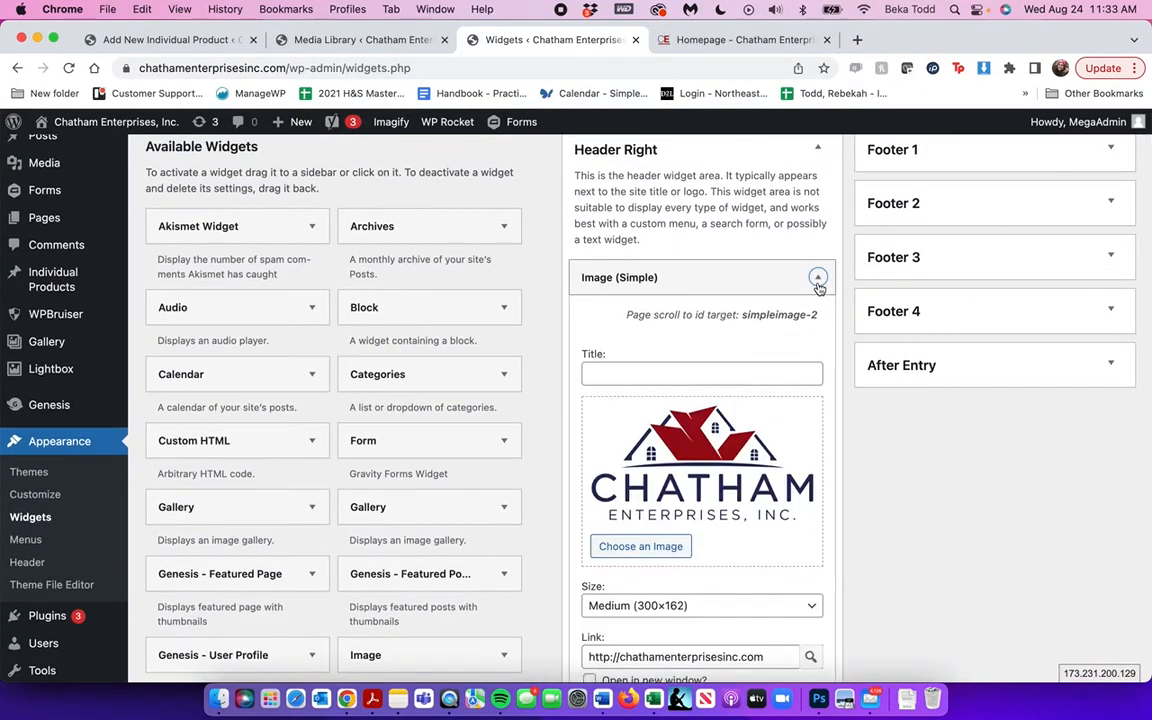
{"action": "left_click", "coordinate": [818, 284]}
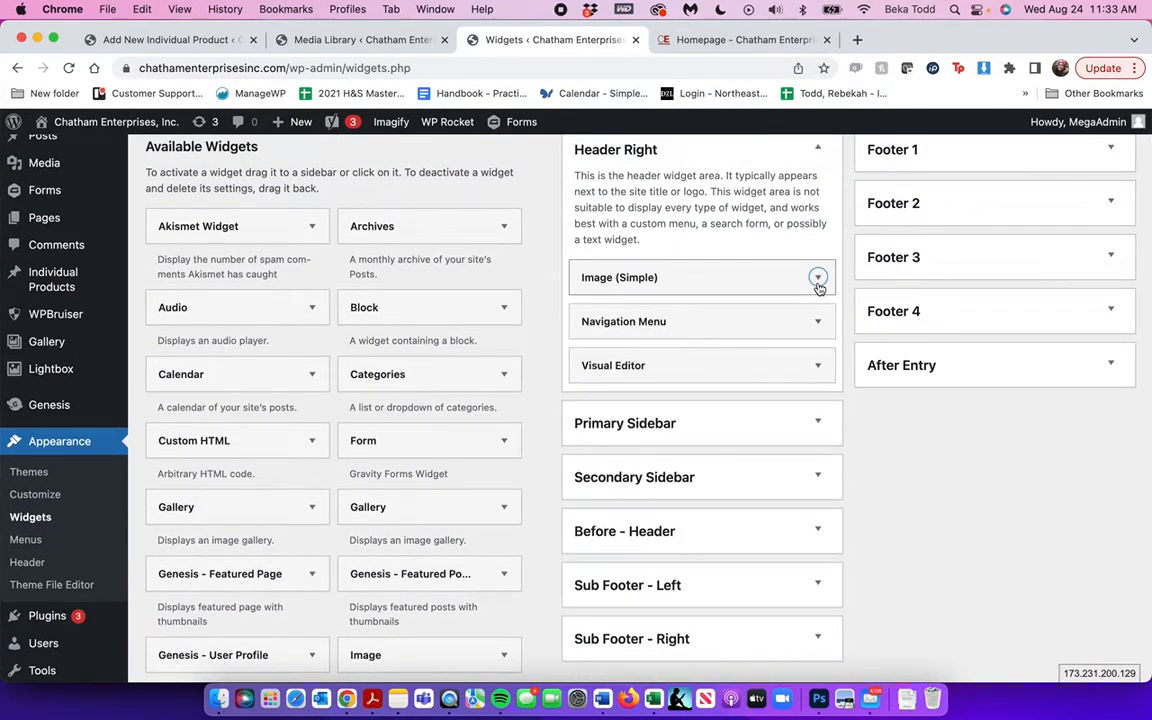
{"action": "left_click", "coordinate": [829, 334]}
{"action": "left_click", "coordinate": [830, 334]}
{"action": "left_click", "coordinate": [831, 380]}
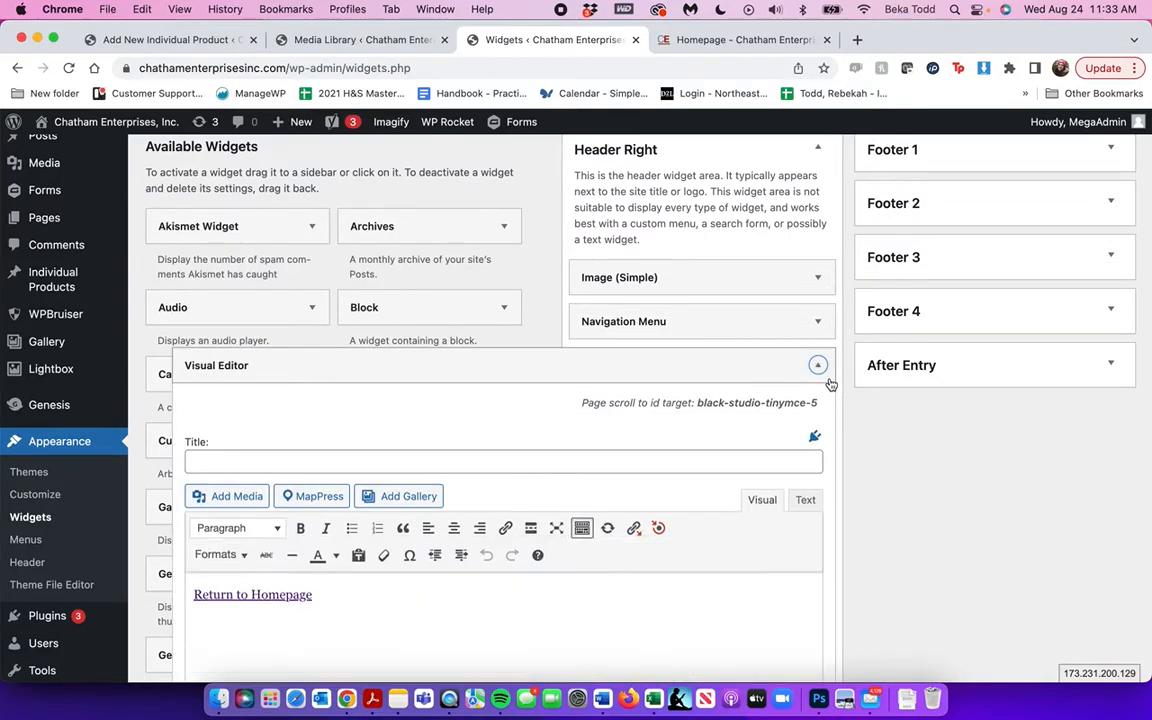
{"action": "scroll", "coordinate": [830, 384], "scroll_direction": "down", "scroll_amount": 2}
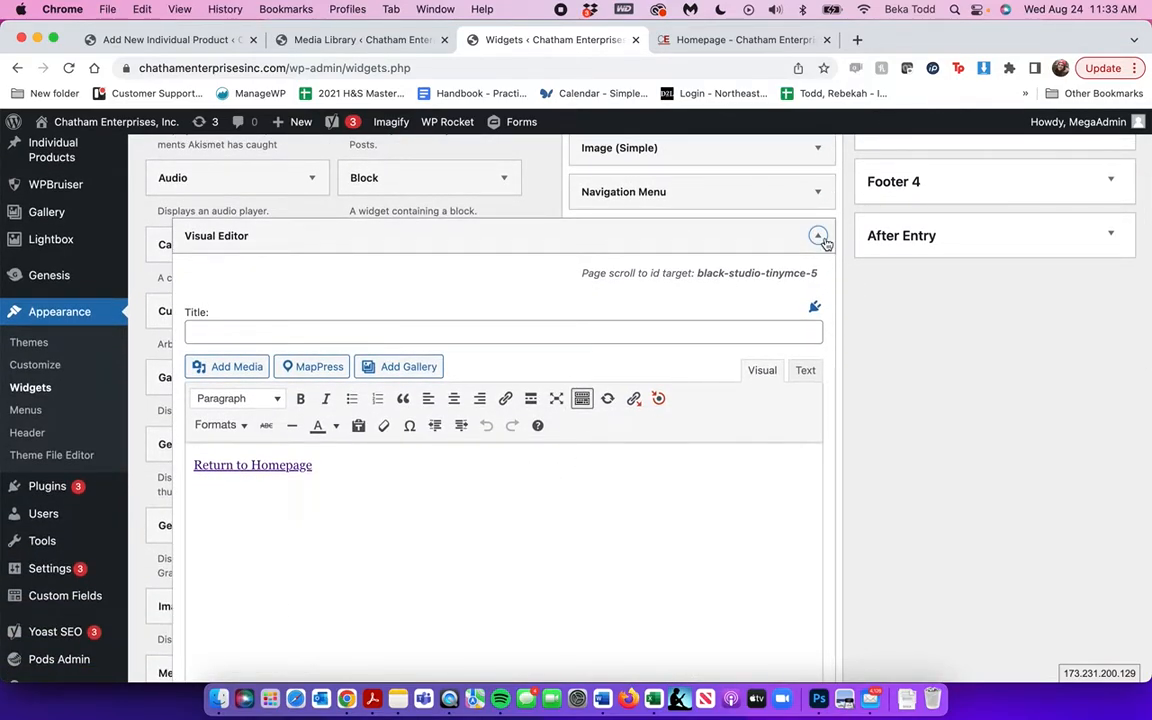
{"action": "left_click", "coordinate": [818, 237]}
- Inspect the Before - Header area's Visual Editor widget, including its Call and FB Message links, and collapse it
{"action": "left_click", "coordinate": [822, 410]}
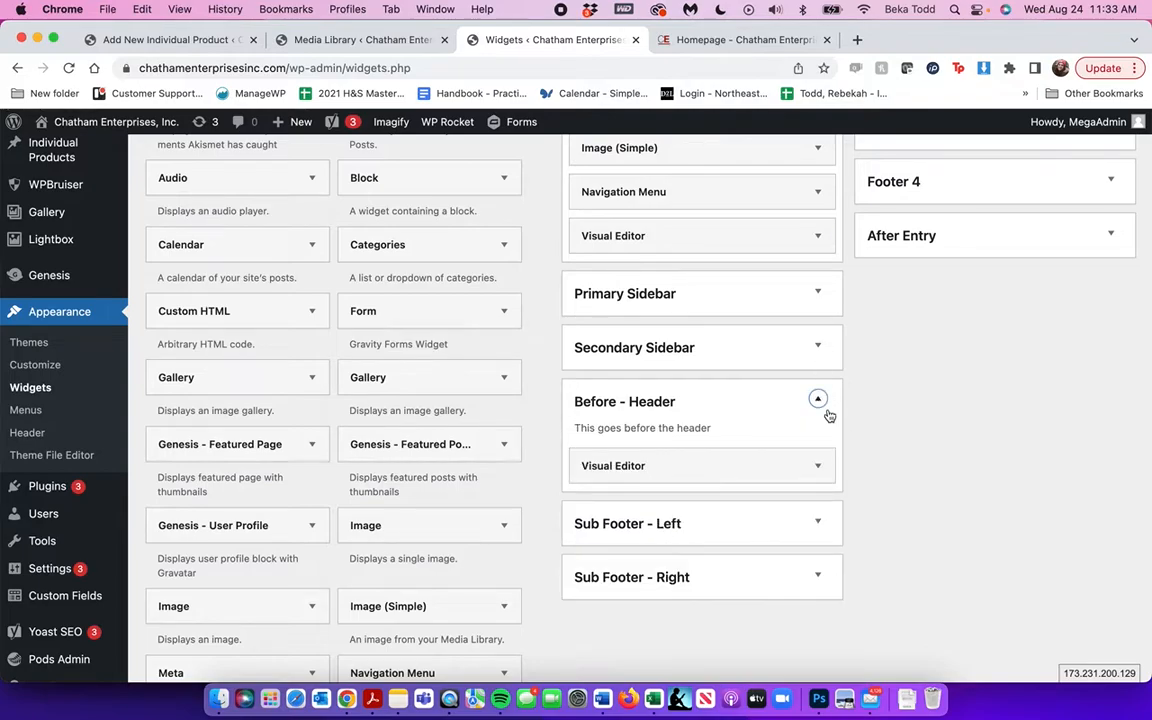
{"action": "left_click", "coordinate": [818, 465]}
{"action": "scroll", "coordinate": [815, 470], "scroll_direction": "down", "scroll_amount": 3}
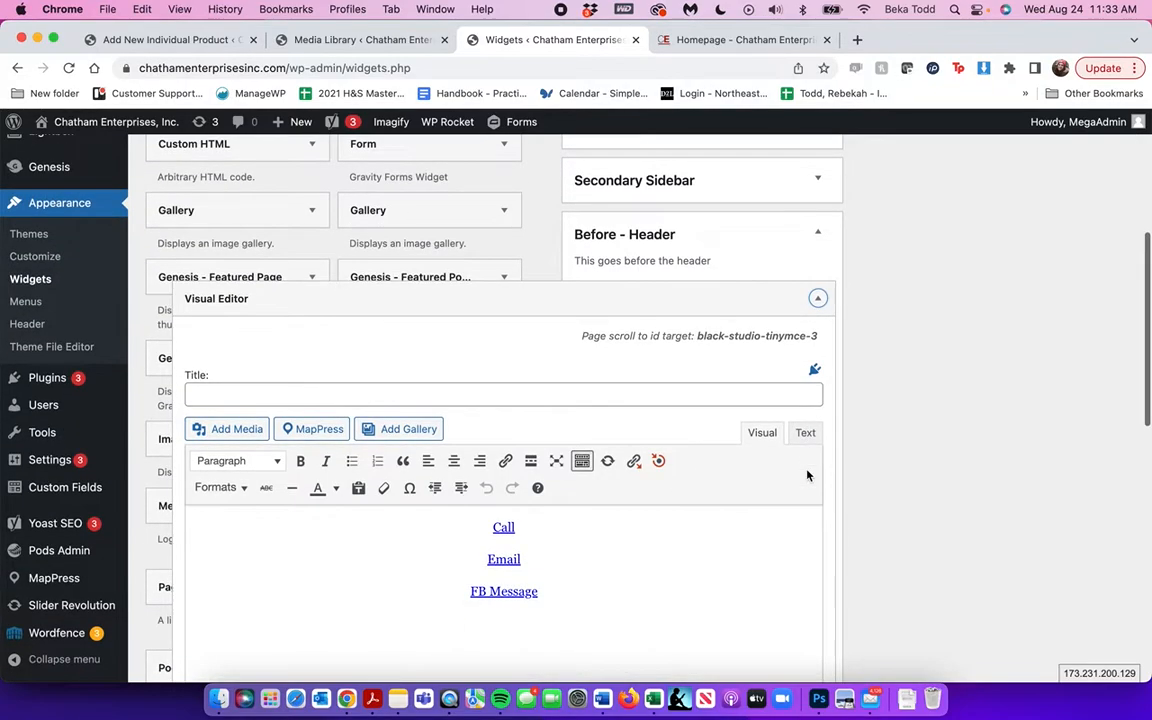
{"action": "left_click", "coordinate": [819, 300]}
{"action": "left_click", "coordinate": [819, 300]}
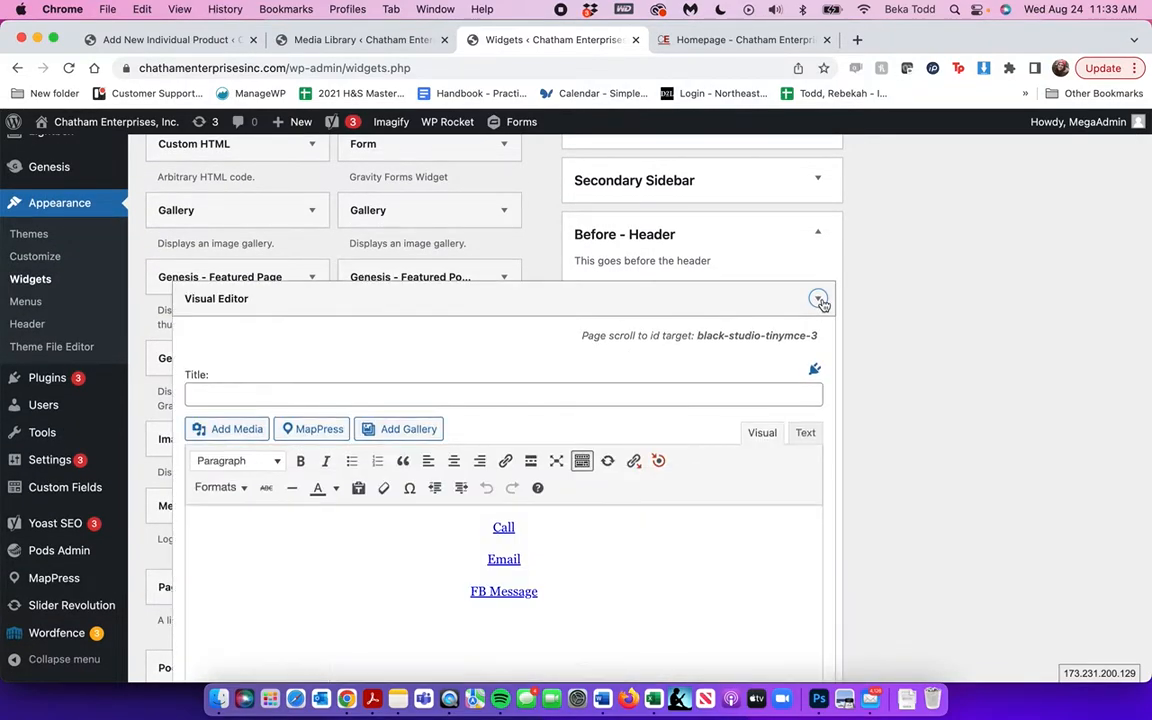
{"action": "left_click", "coordinate": [503, 527]}
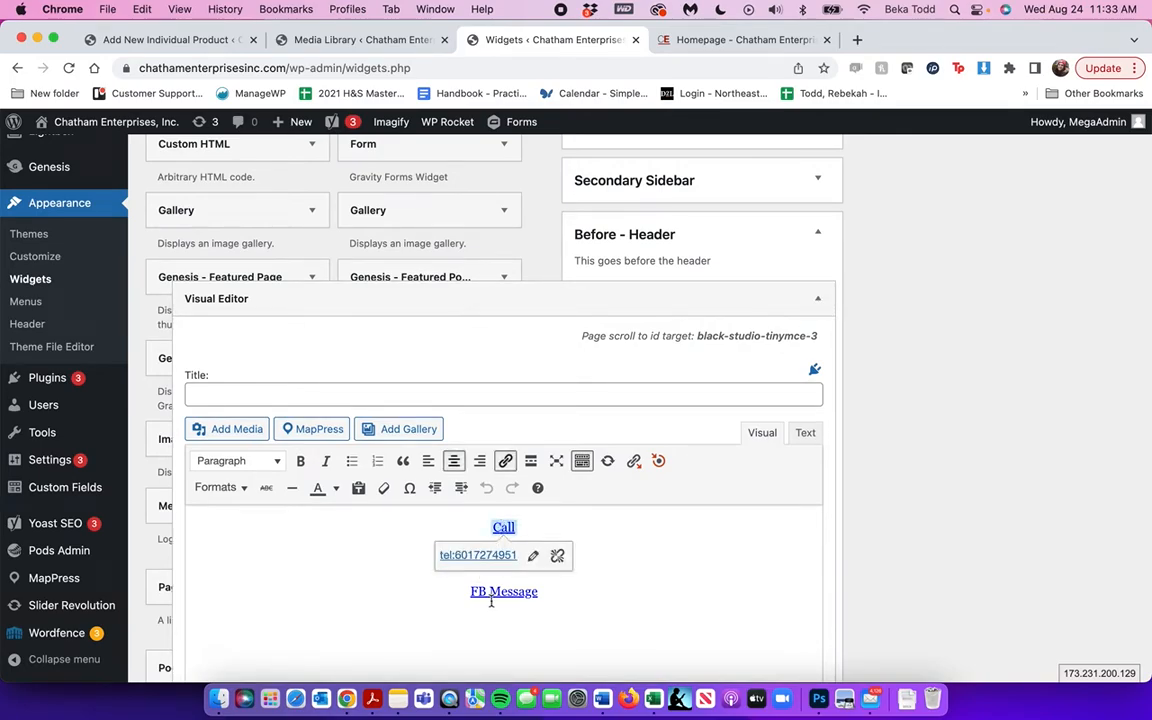
{"action": "left_click", "coordinate": [491, 597]}
{"action": "left_click", "coordinate": [819, 299]}
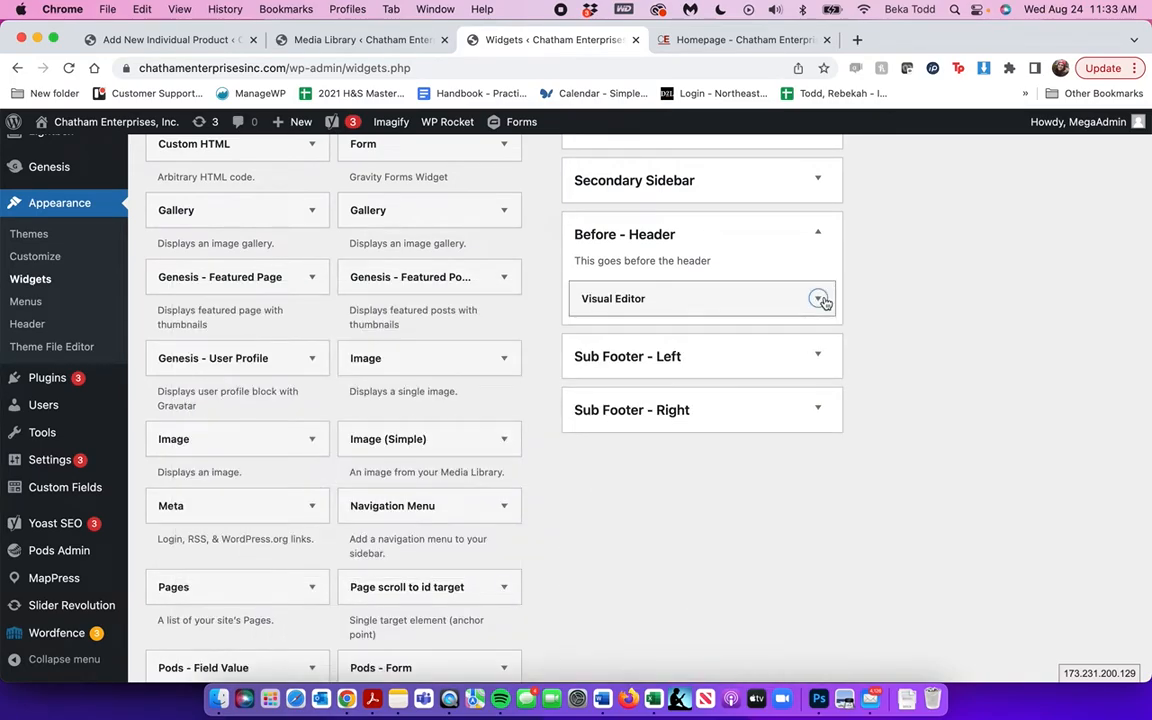
- Open the Visual Editor widget in the Footer 1 area and examine its map, contact and business hours code
{"action": "scroll", "coordinate": [780, 300], "scroll_direction": "up", "scroll_amount": 6}
{"action": "left_click", "coordinate": [1110, 205]}
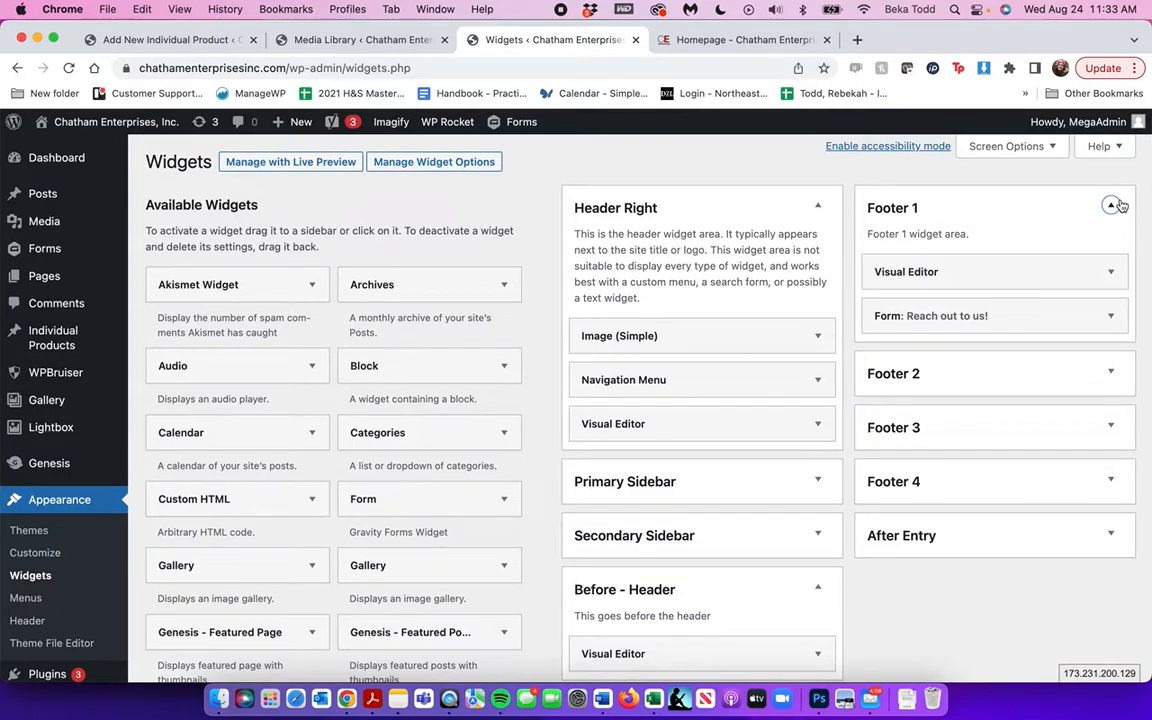
{"action": "left_click", "coordinate": [1083, 264]}
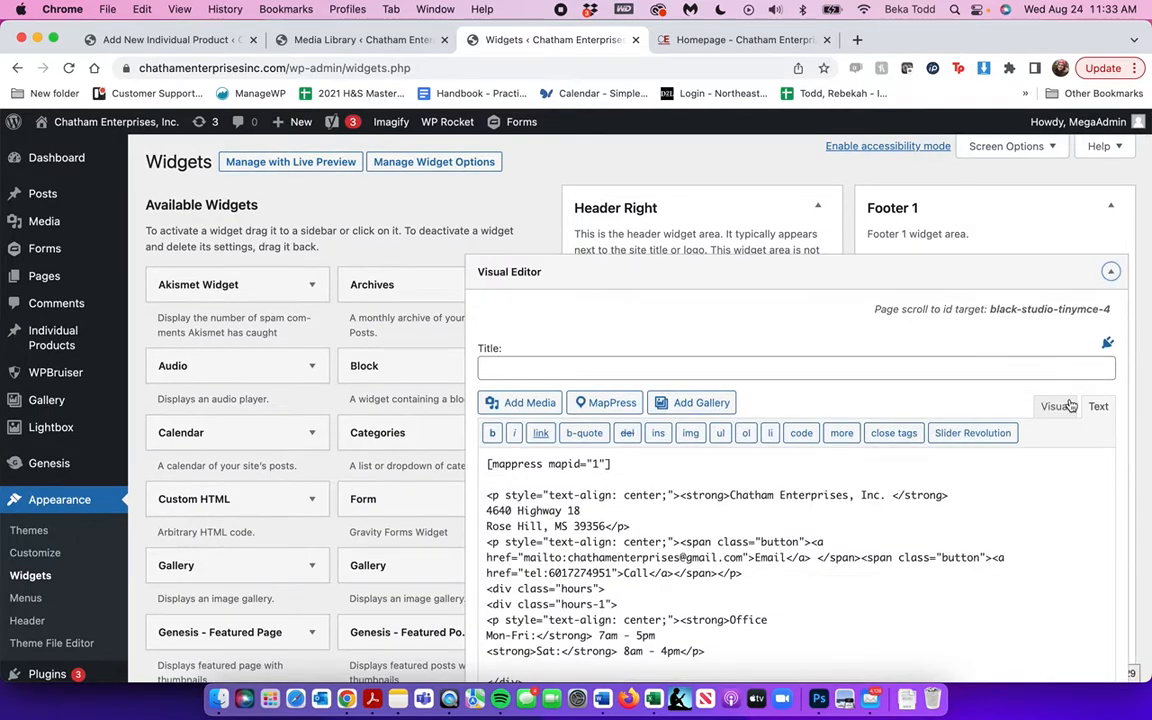
{"action": "scroll", "coordinate": [1063, 410], "scroll_direction": "down", "scroll_amount": 3}
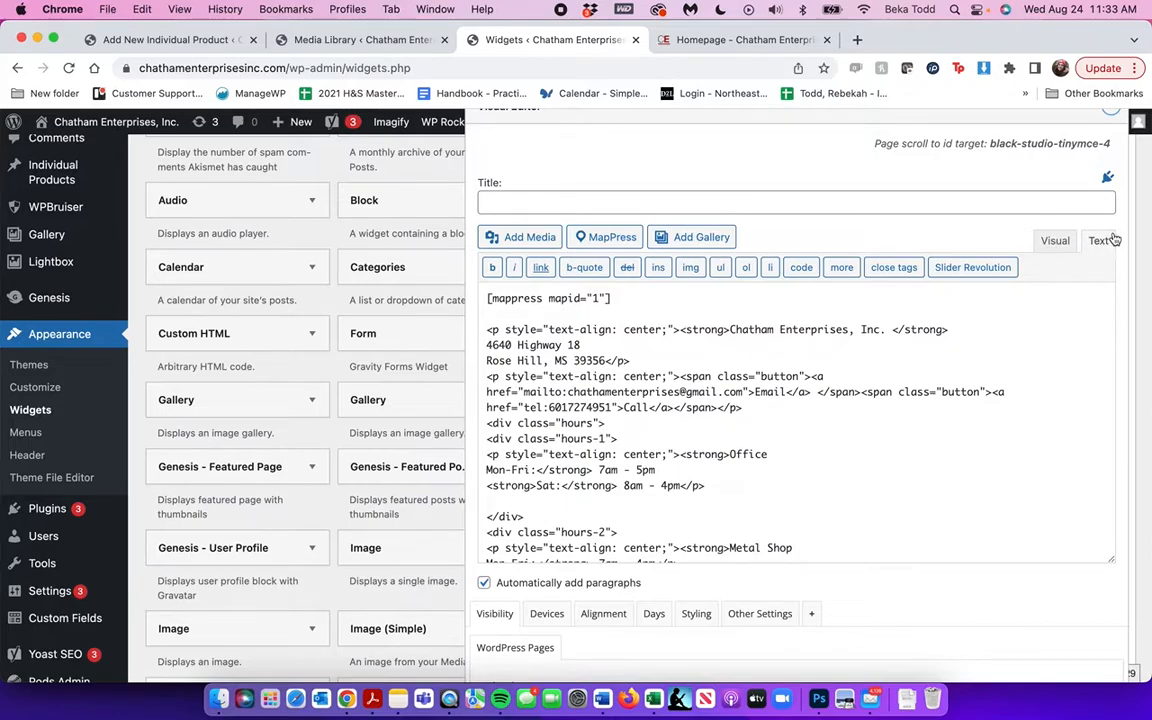
- Compare the visual and code views of the Footer 1 Visual Editor widget, ending in the visual view
{"action": "left_click", "coordinate": [1056, 241]}
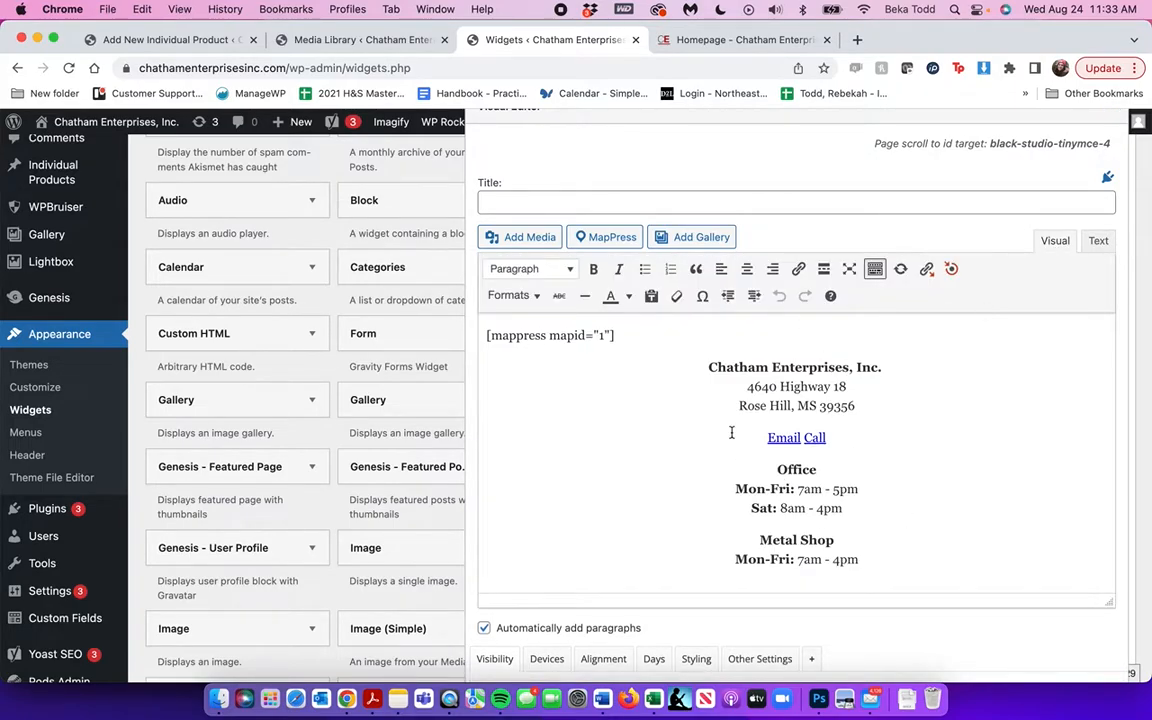
{"action": "left_click", "coordinate": [1099, 242]}
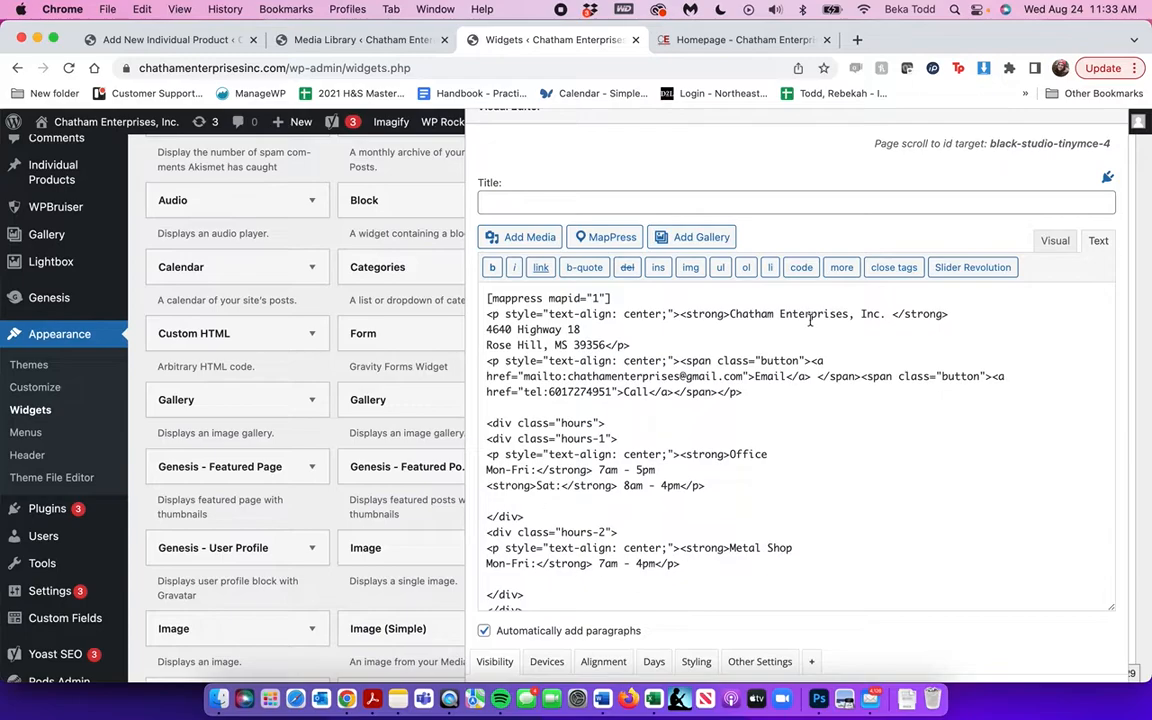
{"action": "left_click", "coordinate": [1055, 241]}
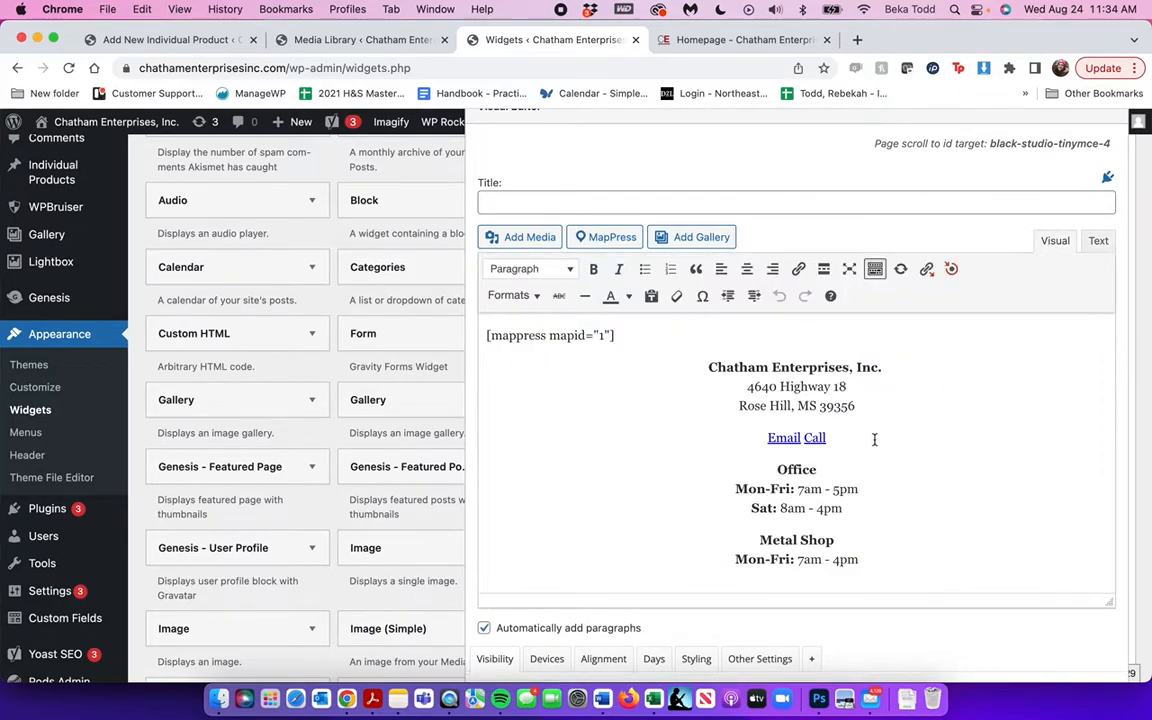
- Highlight the Office hours in the Footer 1 Visual Editor widget and review the widget's visibility options and save area
{"action": "scroll", "coordinate": [874, 439], "scroll_direction": "down", "scroll_amount": 1}
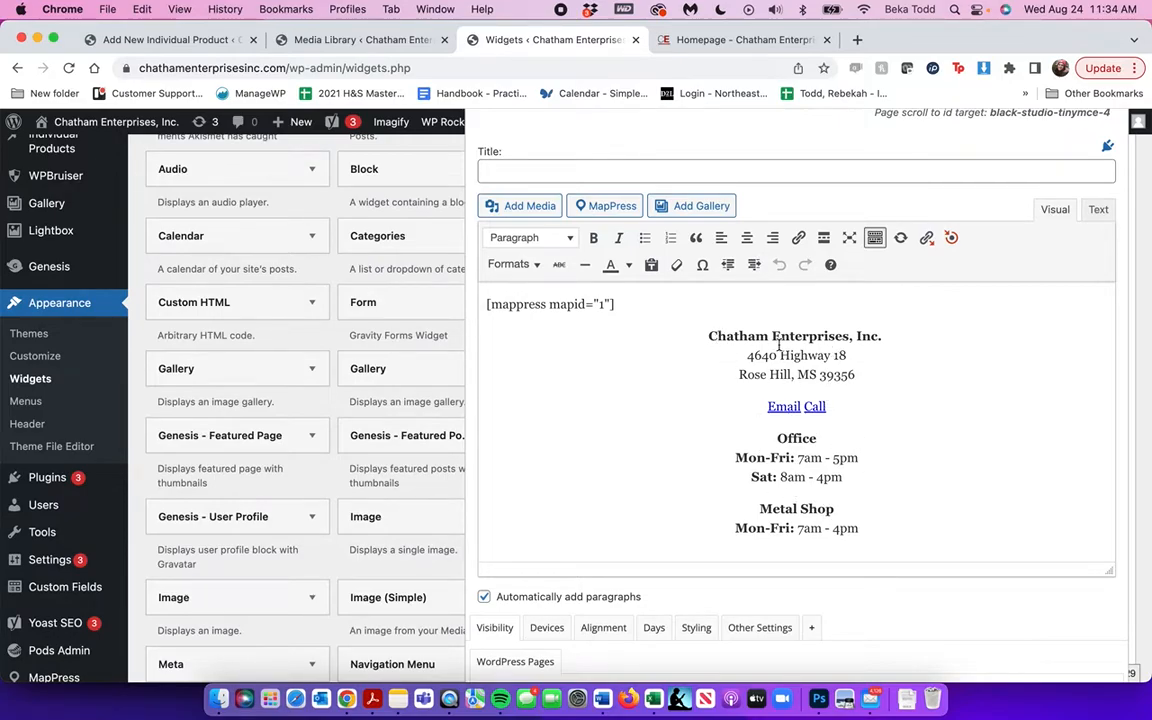
{"action": "scroll", "coordinate": [818, 489], "scroll_direction": "down", "scroll_amount": 4}
{"action": "scroll", "coordinate": [800, 495], "scroll_direction": "up", "scroll_amount": 5}
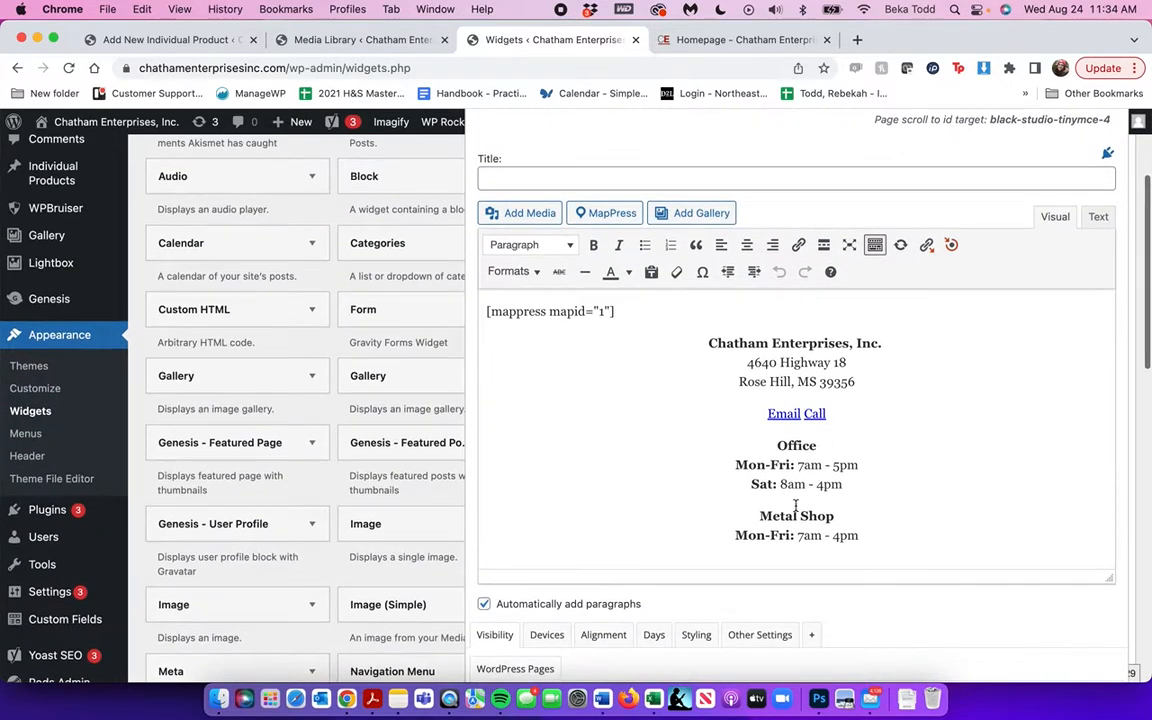
{"action": "left_click_drag", "start_coordinate": [794, 484], "coordinate": [733, 472]}
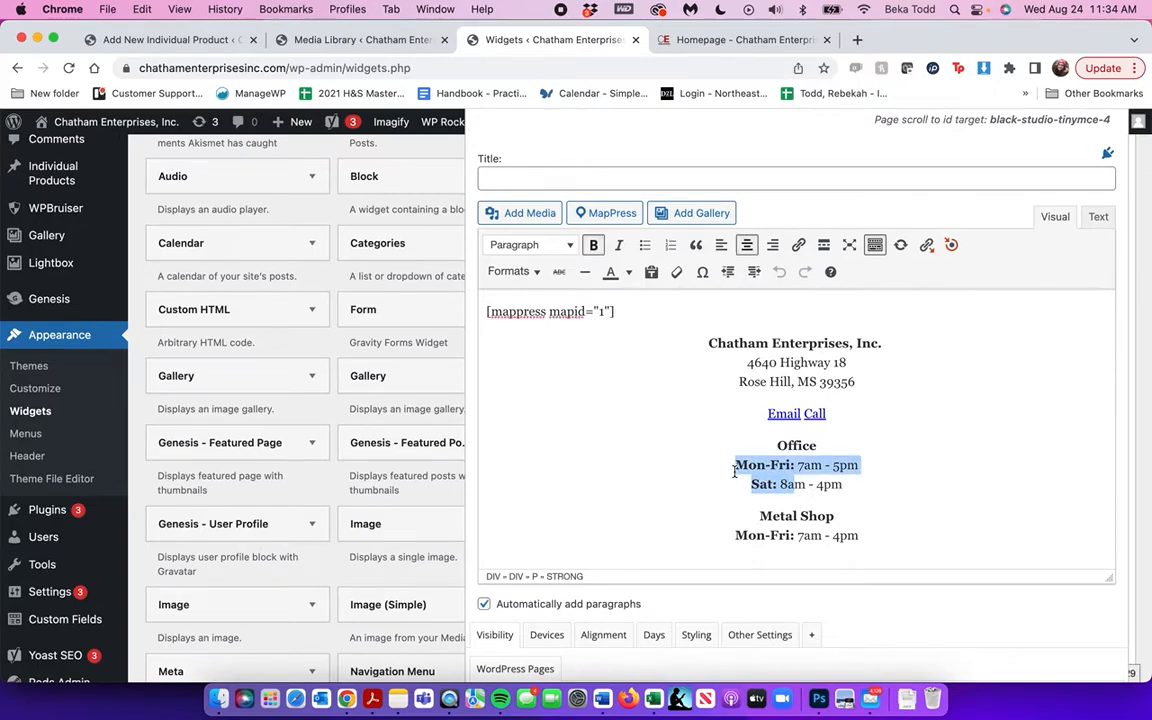
{"action": "scroll", "coordinate": [734, 475], "scroll_direction": "down", "scroll_amount": 7}
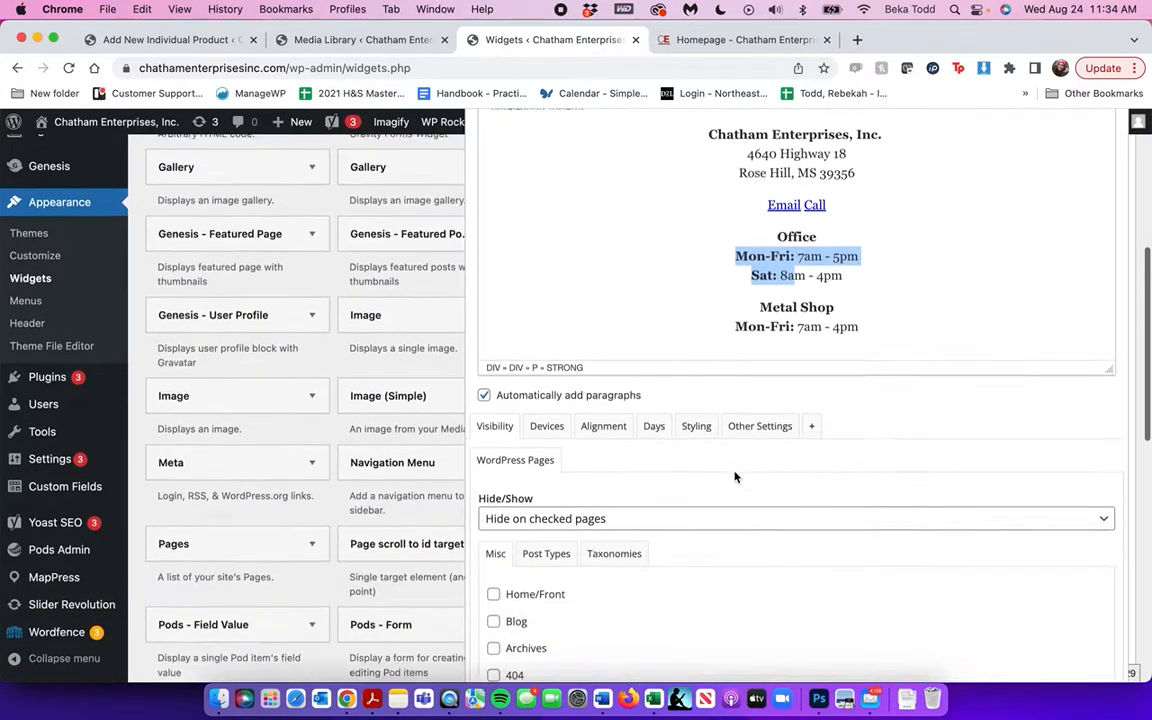
{"action": "scroll", "coordinate": [734, 477], "scroll_direction": "down", "scroll_amount": 7}
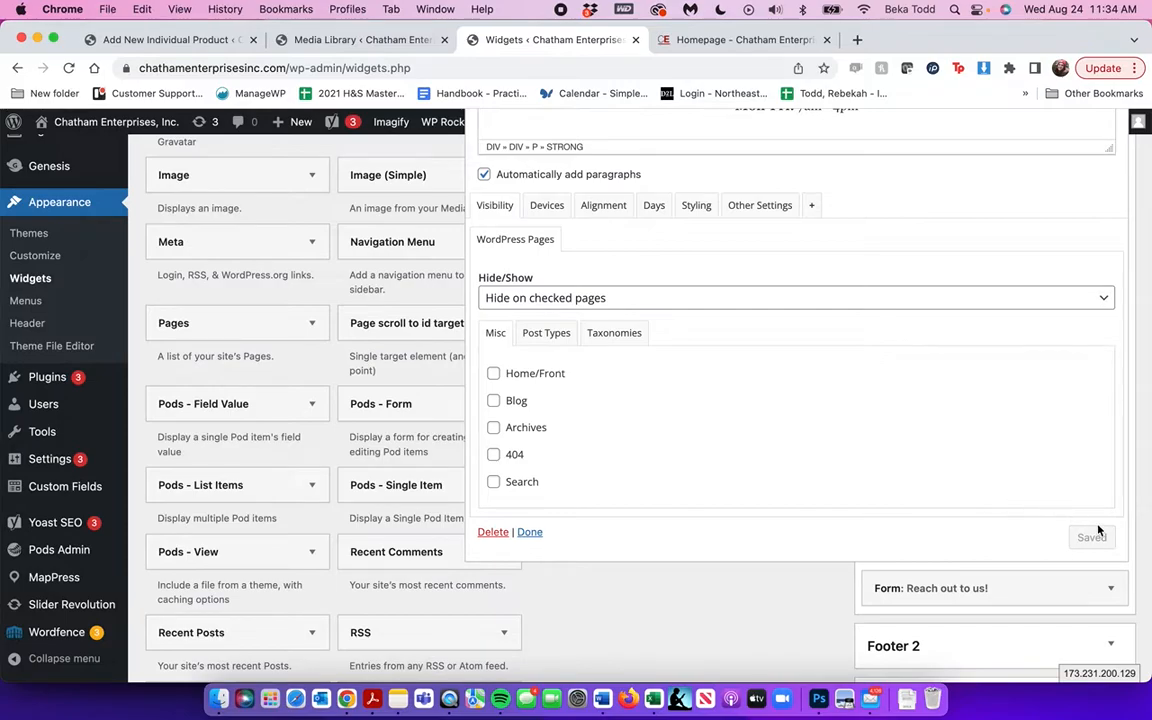
- Open the "Reach out to us!" Form widget in the Footer 1 area and examine its form selection and display options
{"action": "left_click", "coordinate": [1110, 588]}
{"action": "scroll", "coordinate": [1110, 590], "scroll_direction": "down", "scroll_amount": 10}
{"action": "scroll", "coordinate": [1031, 376], "scroll_direction": "down", "scroll_amount": 10}
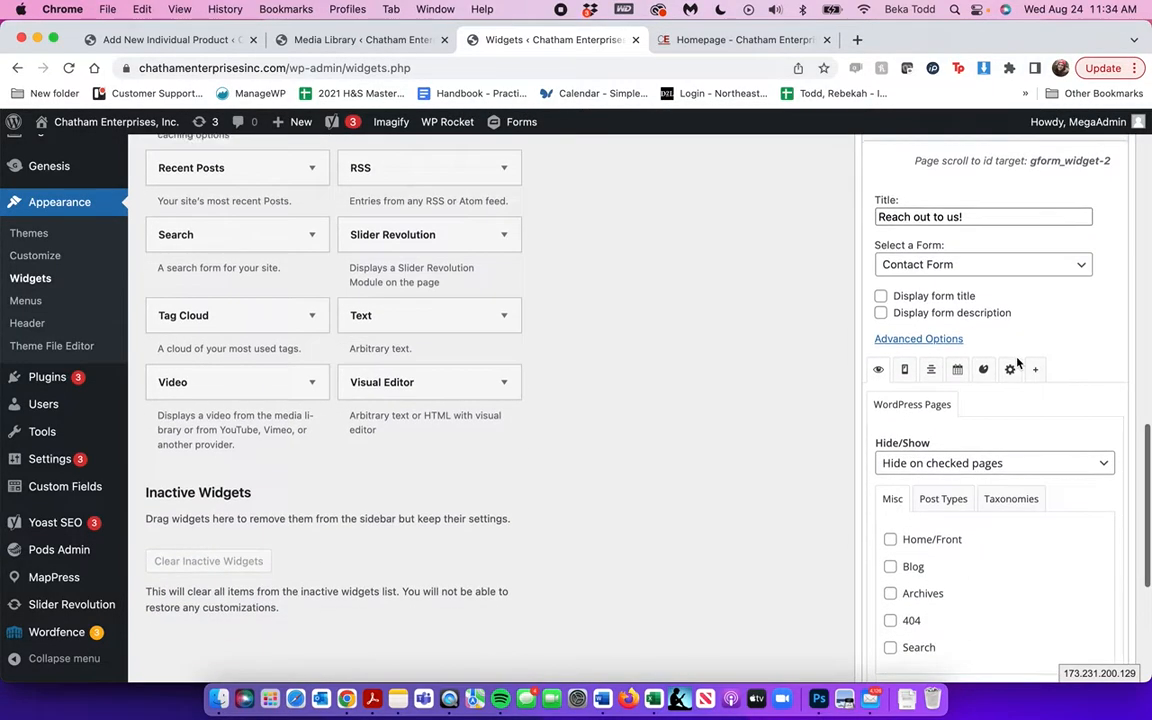
{"action": "scroll", "coordinate": [113, 293], "scroll_direction": "up", "scroll_amount": 20}
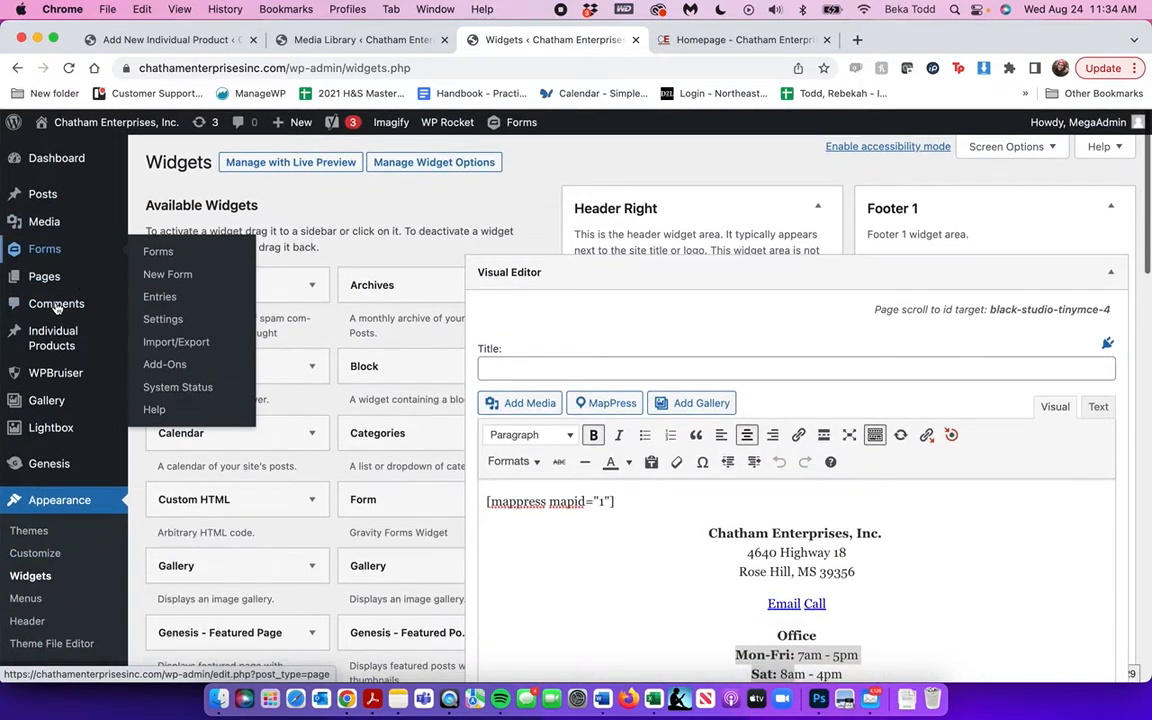
- Open the site's Menus settings and check the header navigation on the live homepage
{"action": "scroll", "coordinate": [558, 389], "scroll_direction": "down", "scroll_amount": 10}
{"action": "scroll", "coordinate": [560, 390], "scroll_direction": "up", "scroll_amount": 4}
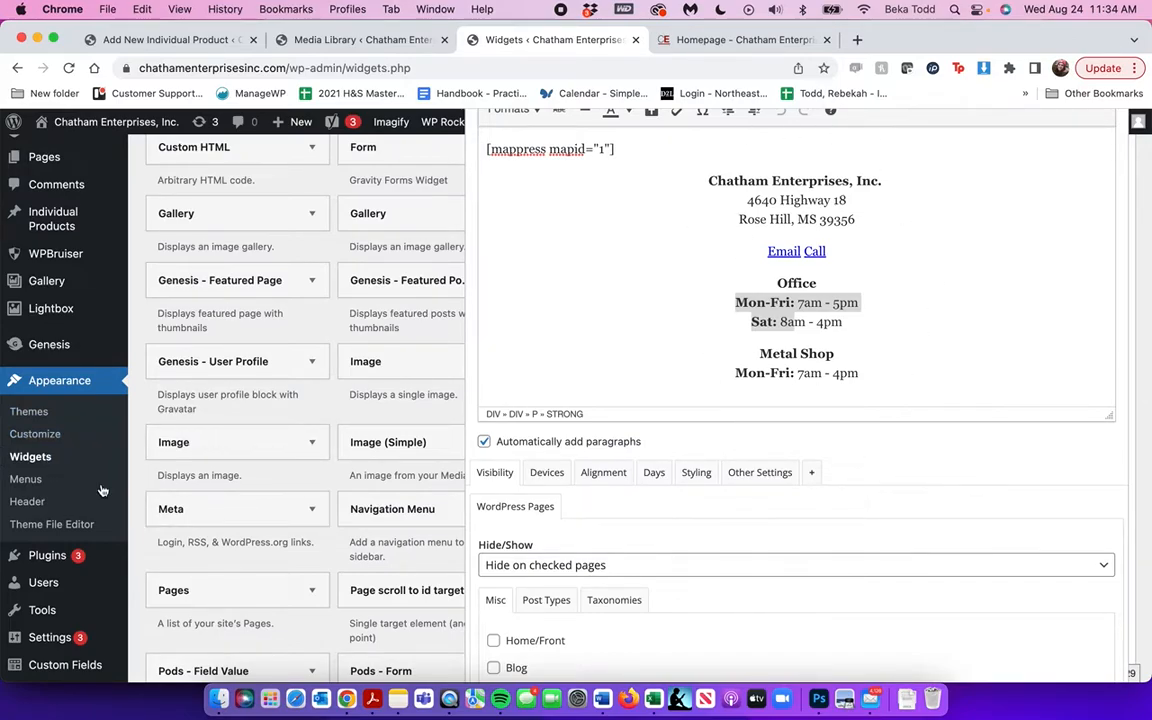
{"action": "left_click", "coordinate": [27, 479]}
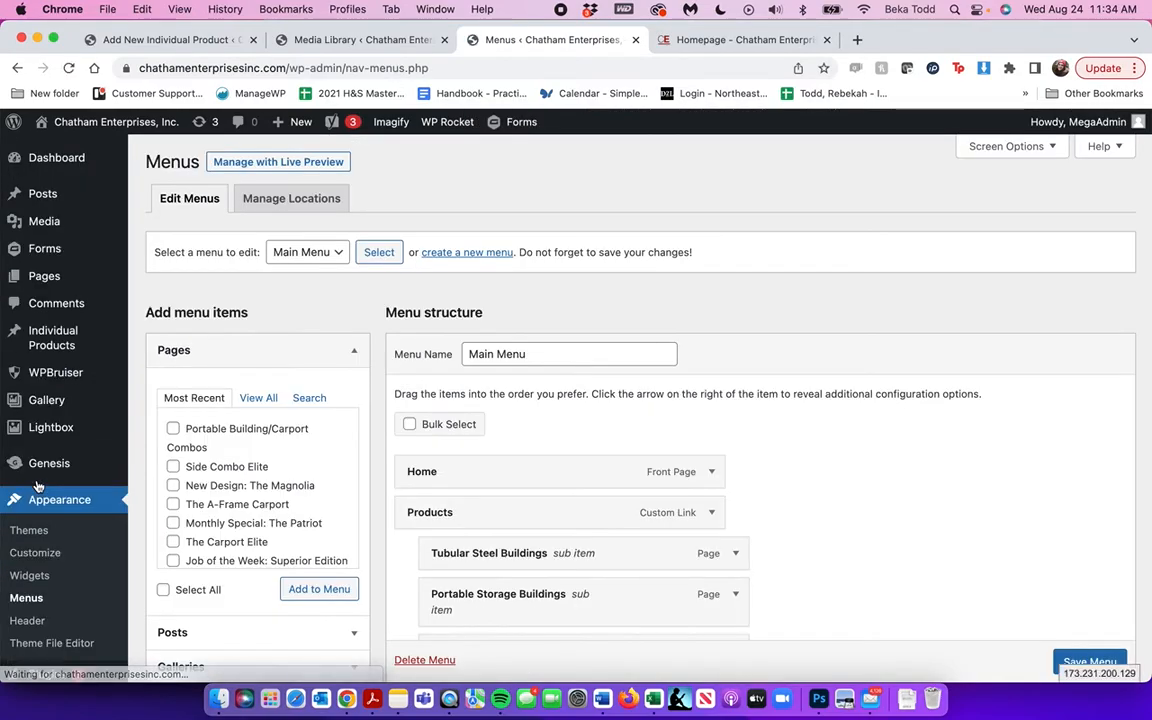
{"action": "left_click", "coordinate": [740, 40]}
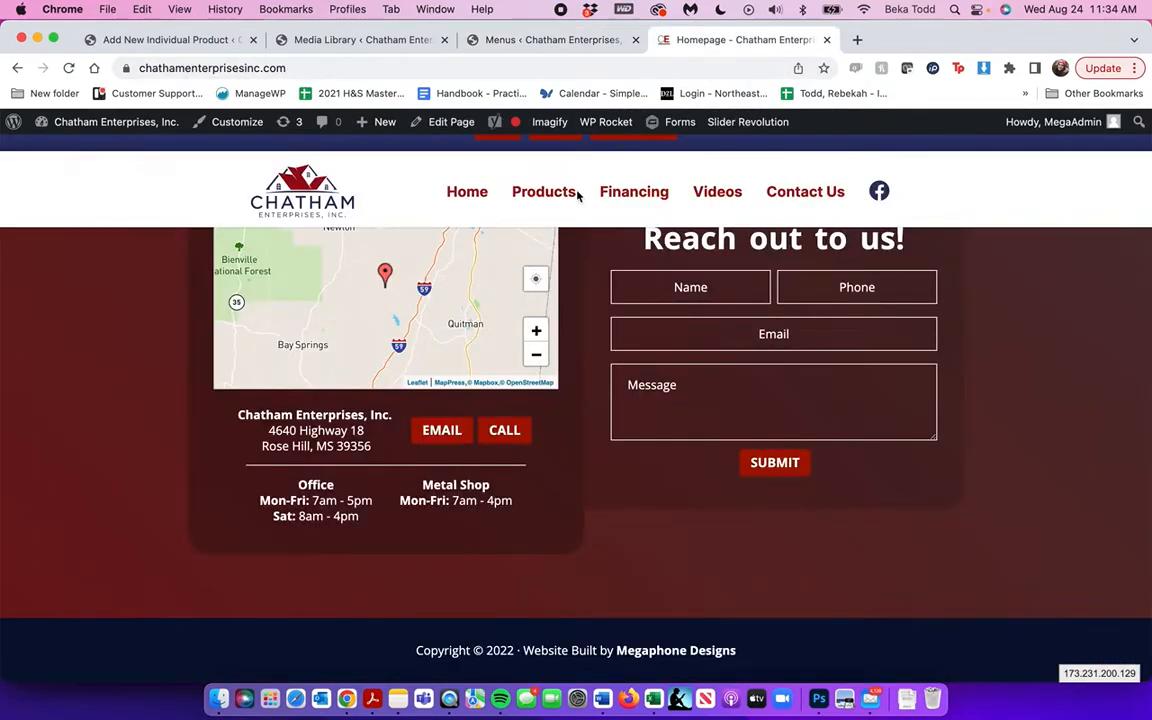
{"action": "mouse_move", "coordinate": [538, 205]}
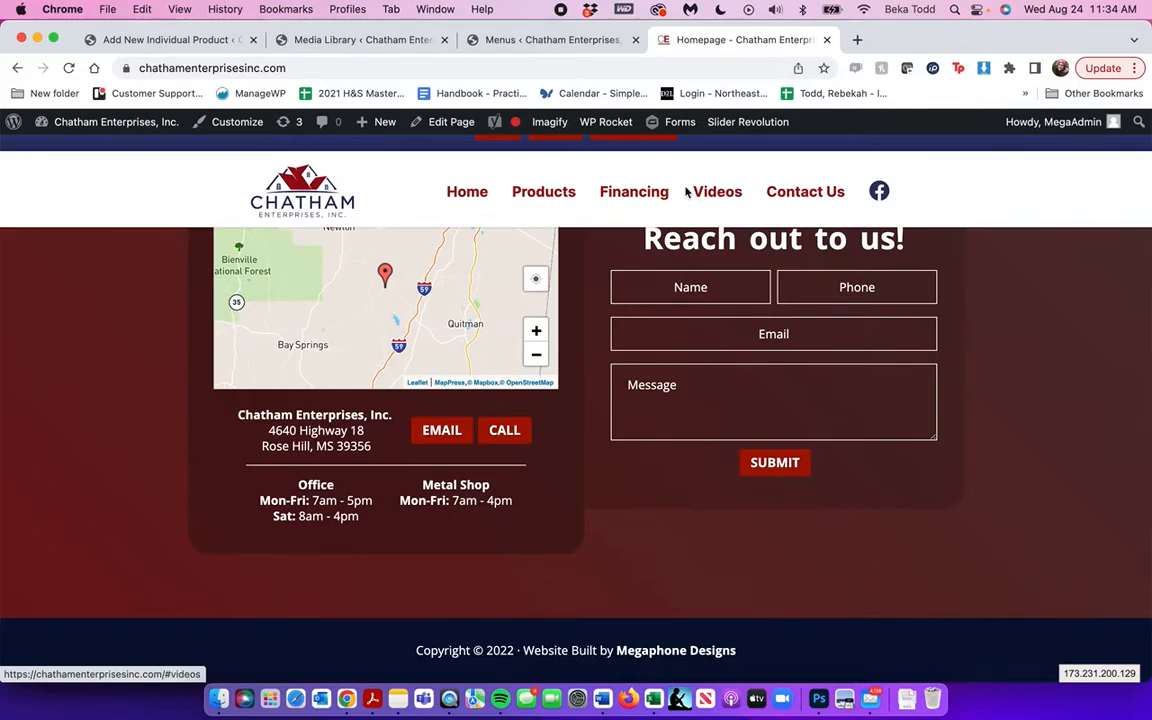
{"action": "scroll", "coordinate": [599, 527], "scroll_direction": "up", "scroll_amount": 20}
{"action": "scroll", "coordinate": [599, 527], "scroll_direction": "up", "scroll_amount": 5}
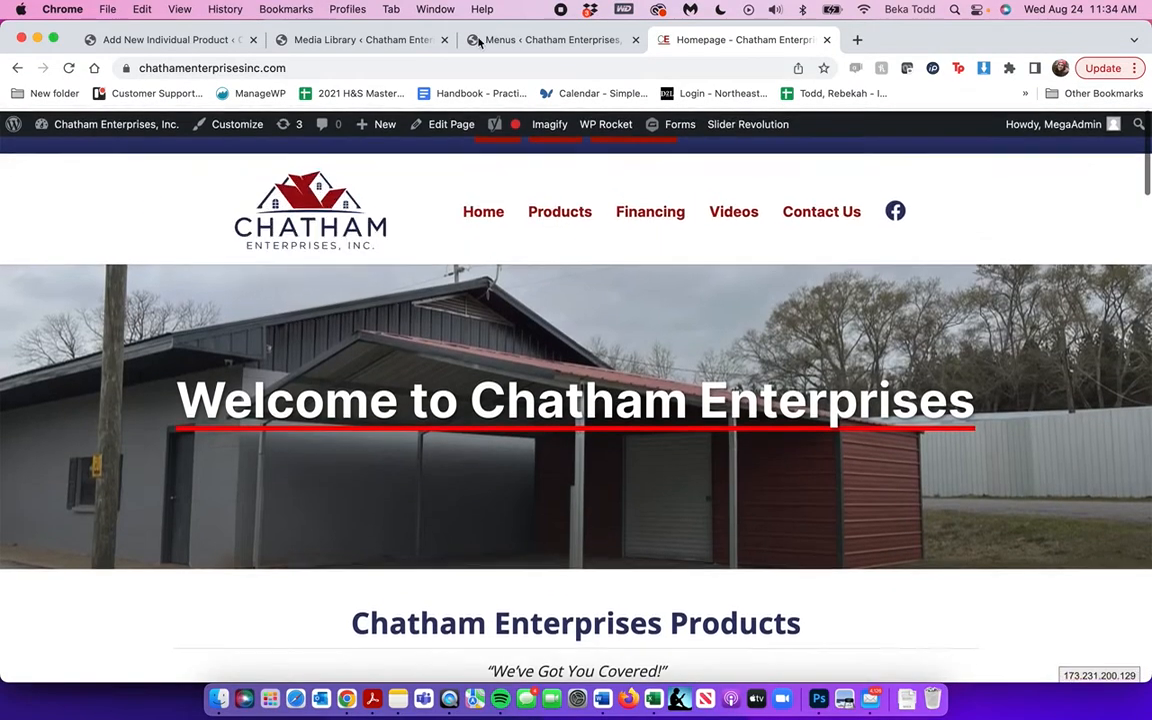
- Return to the Menus settings and review the Main Menu structure with the sub items under Products
{"action": "left_click", "coordinate": [357, 39]}
{"action": "left_click", "coordinate": [147, 40]}
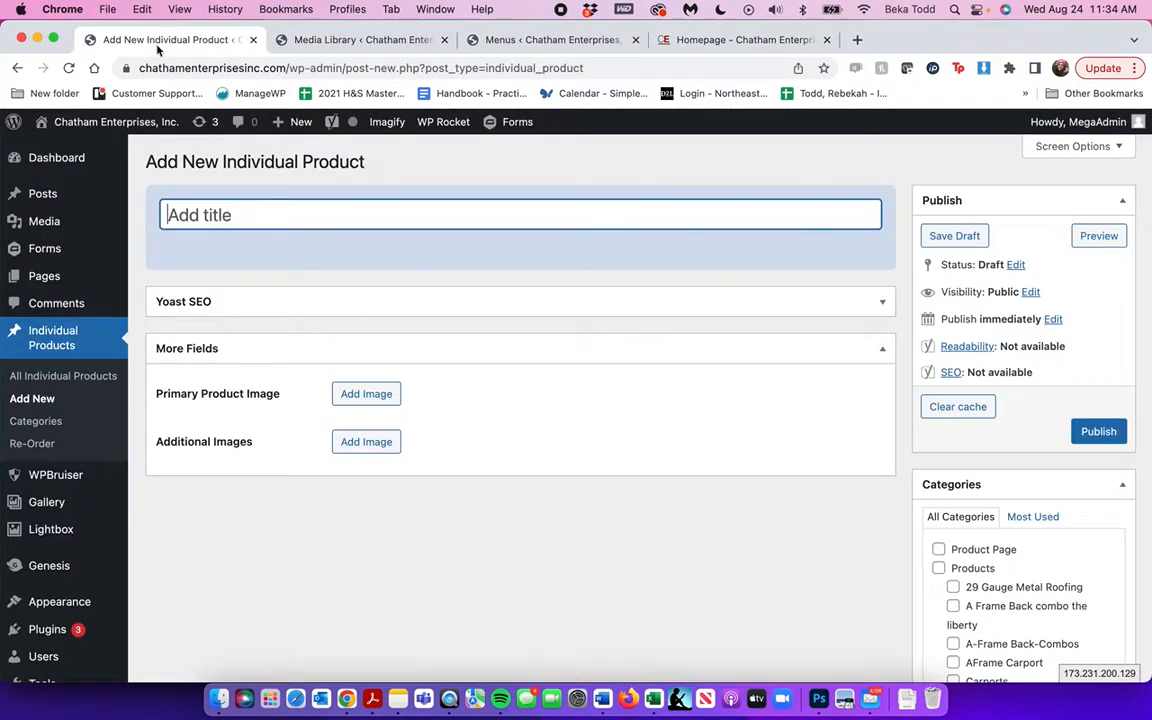
{"action": "left_click", "coordinate": [517, 40]}
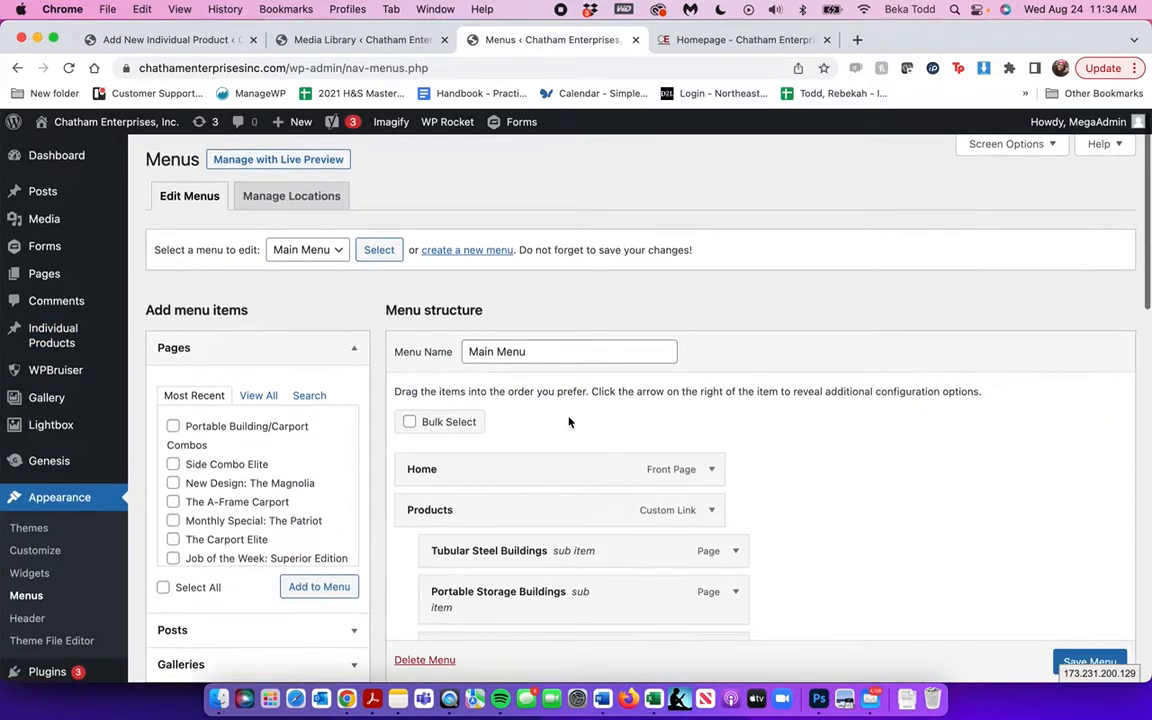
{"action": "scroll", "coordinate": [568, 420], "scroll_direction": "down", "scroll_amount": 2}
{"action": "scroll", "coordinate": [569, 420], "scroll_direction": "down", "scroll_amount": 5}
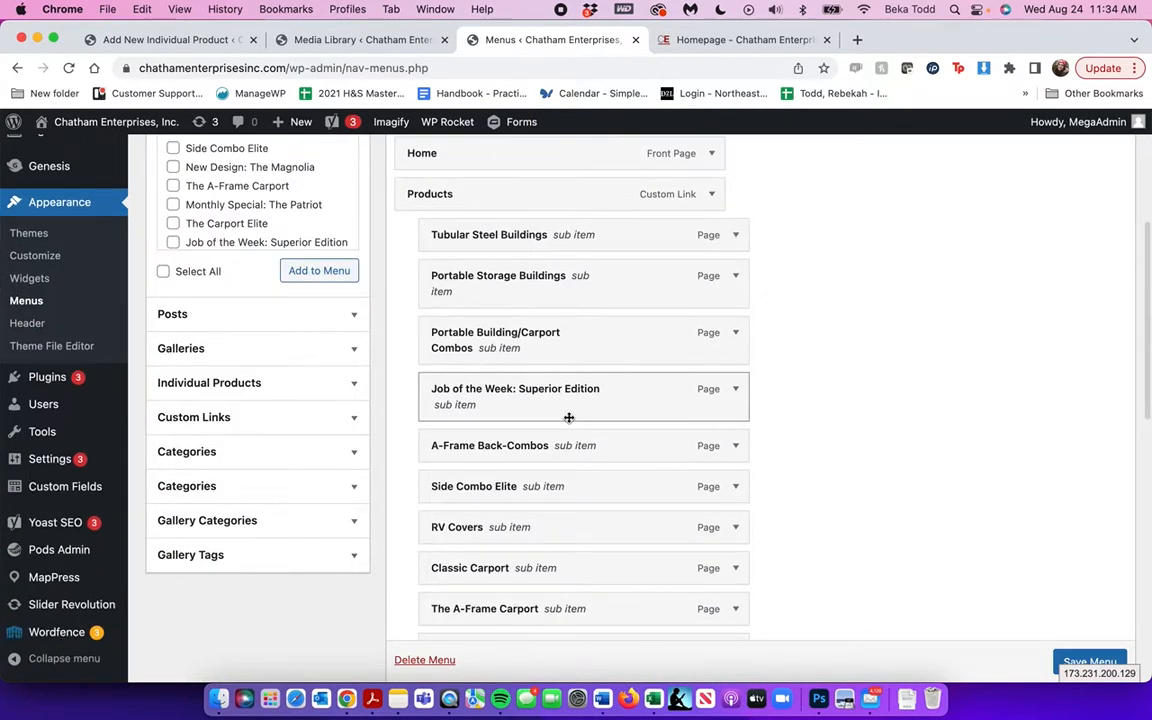
{"action": "scroll", "coordinate": [569, 417], "scroll_direction": "up", "scroll_amount": 4}
{"action": "scroll", "coordinate": [569, 417], "scroll_direction": "up", "scroll_amount": 1}
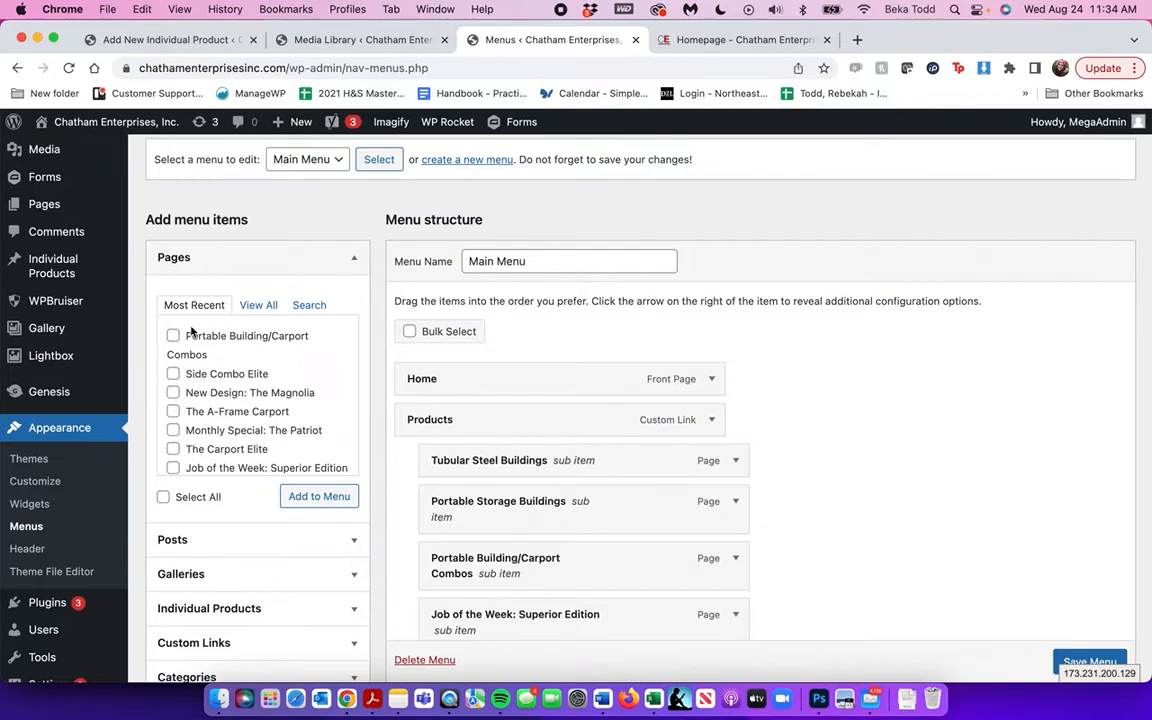
- Look through the lists of pages that can be added and mark Portable Building/Carport Combos among the most recent ones
{"action": "left_click", "coordinate": [262, 306]}
{"action": "left_click", "coordinate": [309, 305]}
{"action": "left_click", "coordinate": [194, 305]}
{"action": "left_click", "coordinate": [173, 337]}
{"action": "left_click", "coordinate": [319, 496]}
{"action": "scroll", "coordinate": [678, 545], "scroll_direction": "down", "scroll_amount": 10}
{"action": "scroll", "coordinate": [678, 545], "scroll_direction": "down", "scroll_amount": 5}
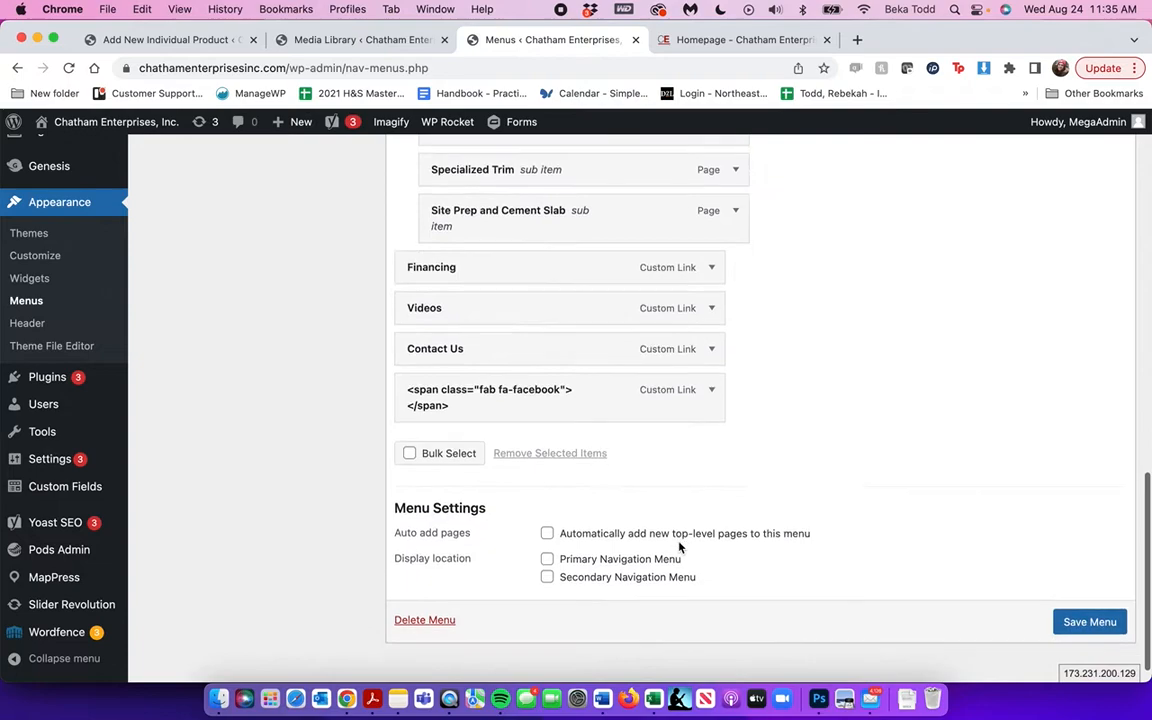
- Try moving the Lean-Ons sub item within the Products group and check the order of the menu items
{"action": "scroll", "coordinate": [556, 276], "scroll_direction": "up", "scroll_amount": 5}
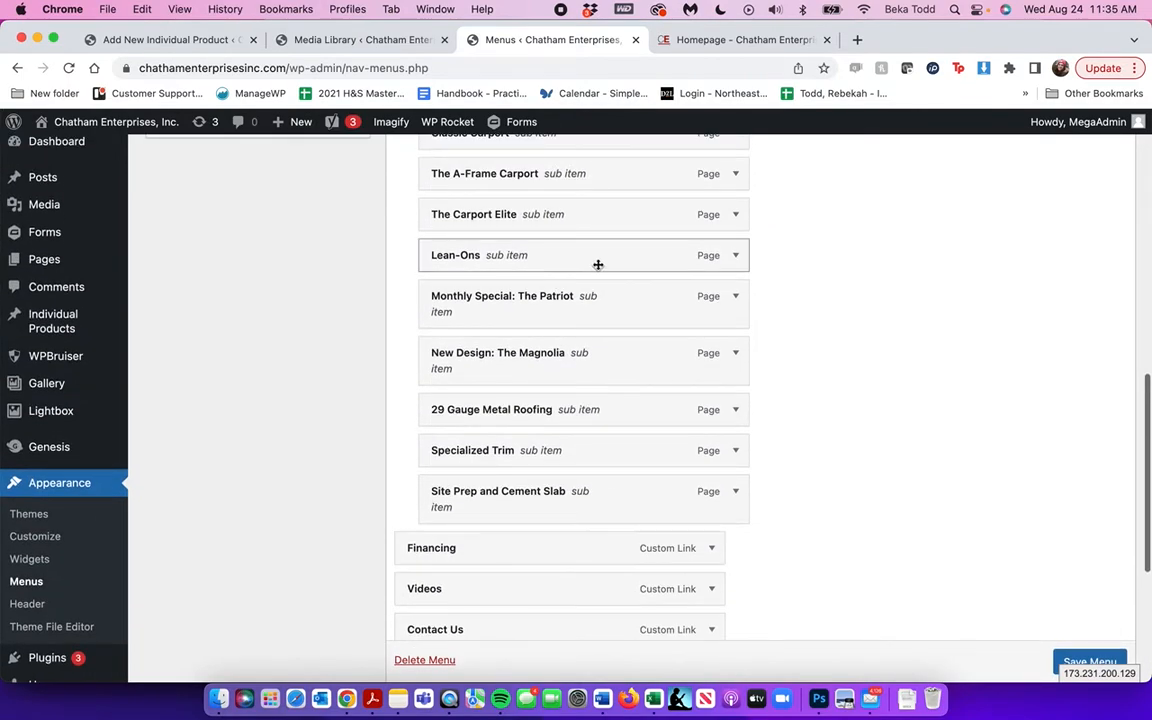
{"action": "mouse_move", "coordinate": [581, 260]}
{"action": "left_mouse_down"}
{"action": "mouse_move", "coordinate": [581, 213]}
{"action": "mouse_move", "coordinate": [604, 249]}
{"action": "mouse_move", "coordinate": [586, 257]}
{"action": "left_mouse_up"}
{"action": "scroll", "coordinate": [586, 257], "scroll_direction": "up", "scroll_amount": 5}
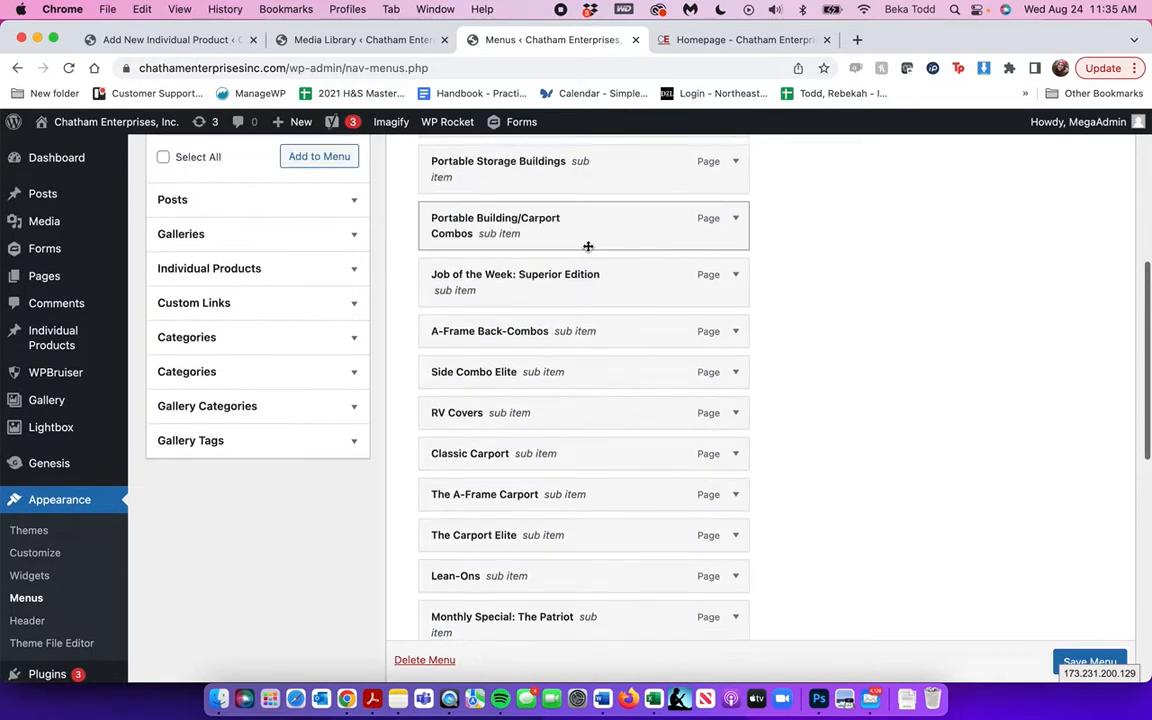
{"action": "scroll", "coordinate": [549, 396], "scroll_direction": "up", "scroll_amount": 3}
{"action": "scroll", "coordinate": [548, 393], "scroll_direction": "down", "scroll_amount": 10}
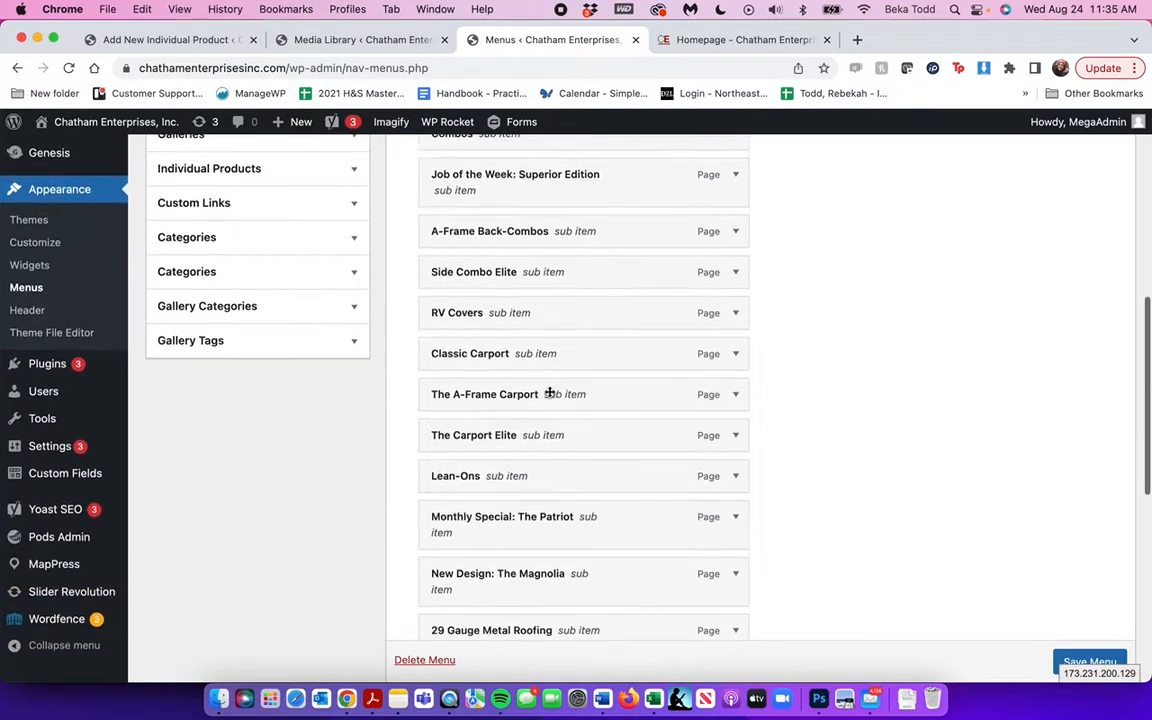
- Expand the Monthly Special: The Patriot menu item, select its navigation label text, and collapse the item
{"action": "left_click", "coordinate": [737, 308]}
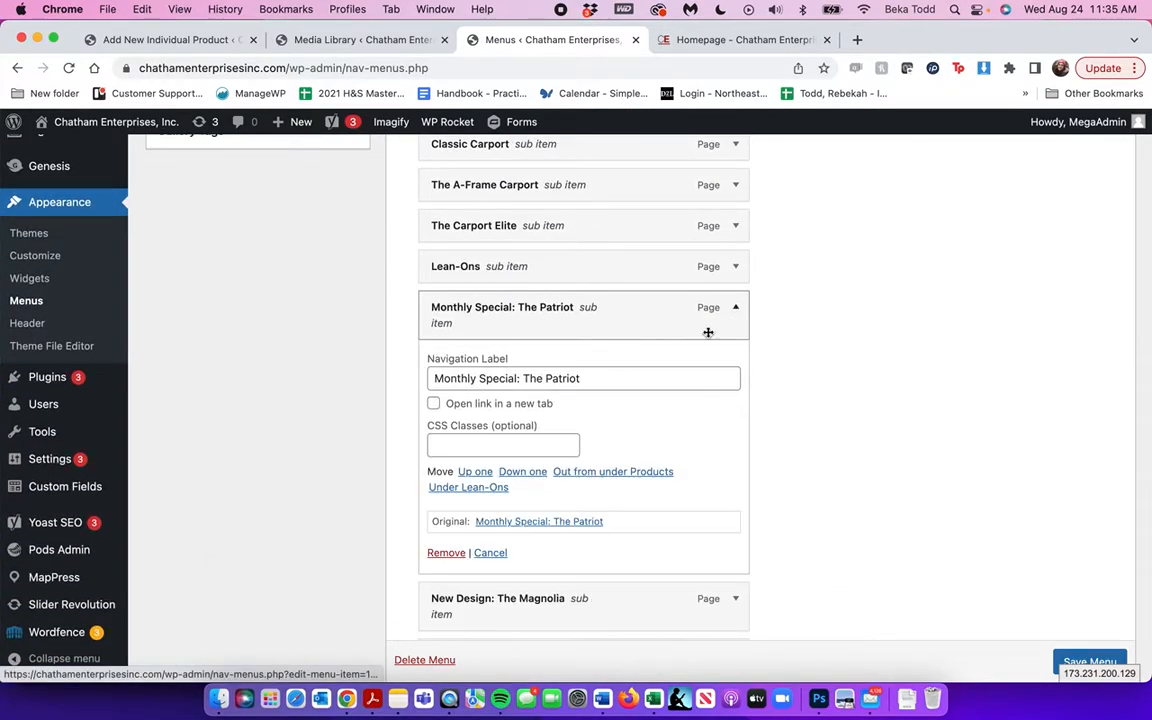
{"action": "left_click", "coordinate": [613, 375]}
{"action": "key", "text": "super+a"}
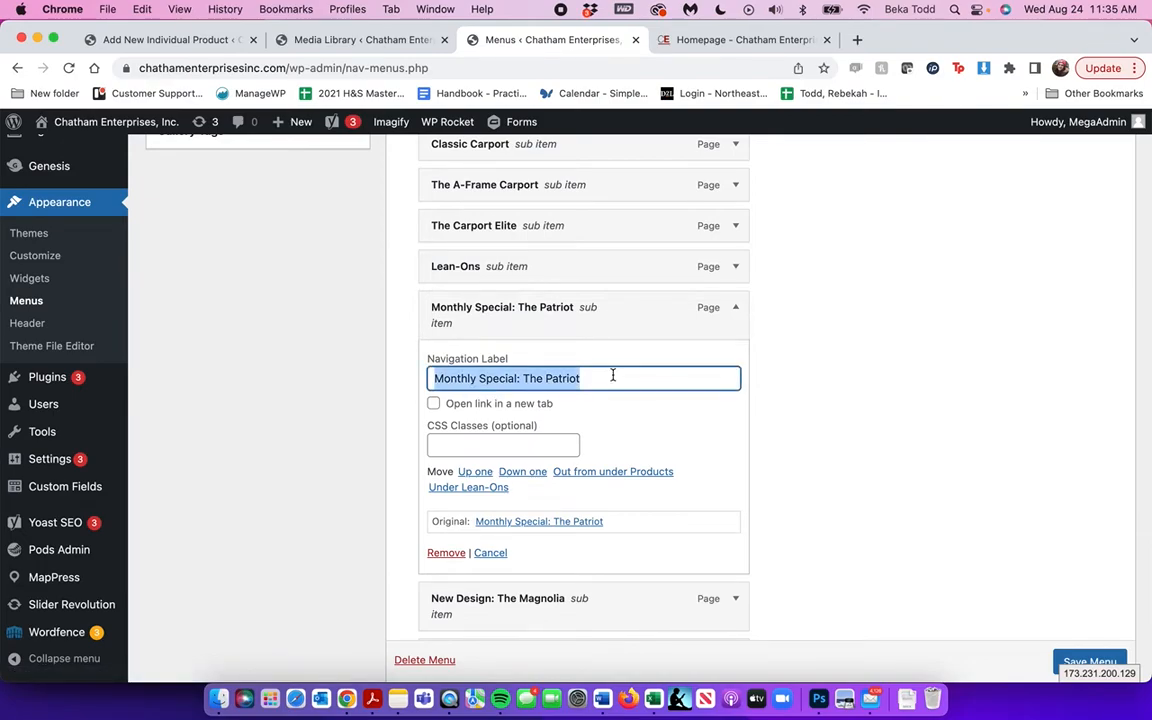
{"action": "left_click", "coordinate": [732, 319]}
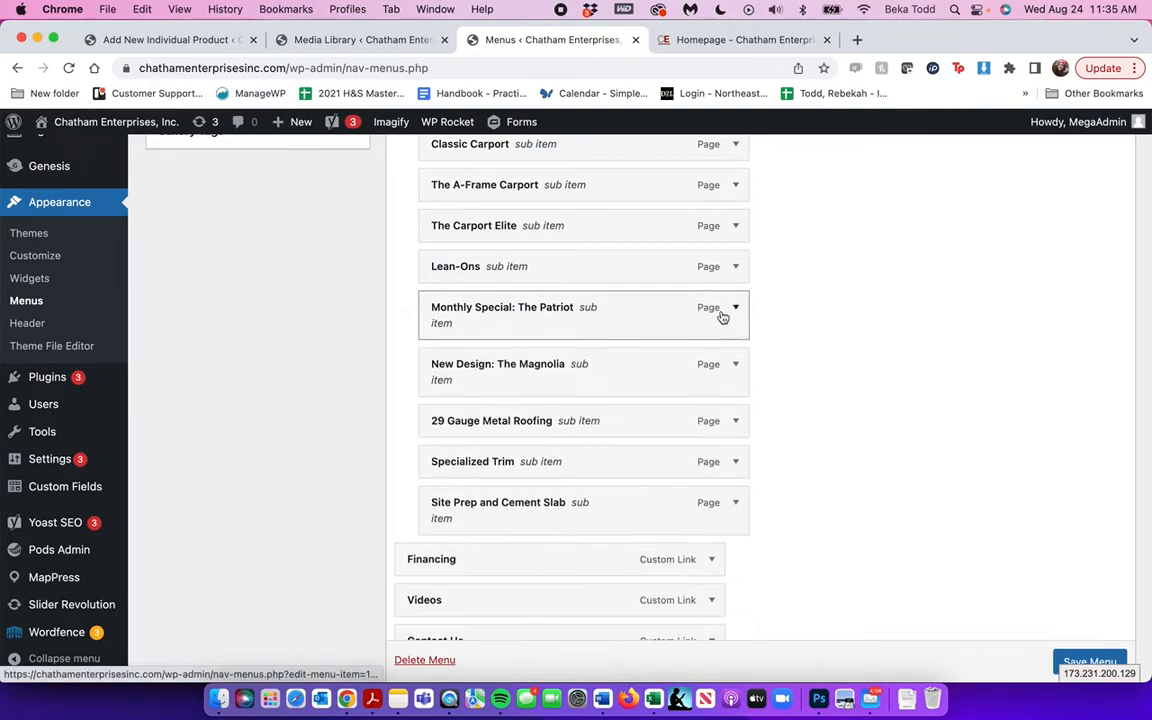
- Compare the Products submenu on the live homepage with the order of the items in the Main Menu structure
{"action": "left_click", "coordinate": [744, 40]}
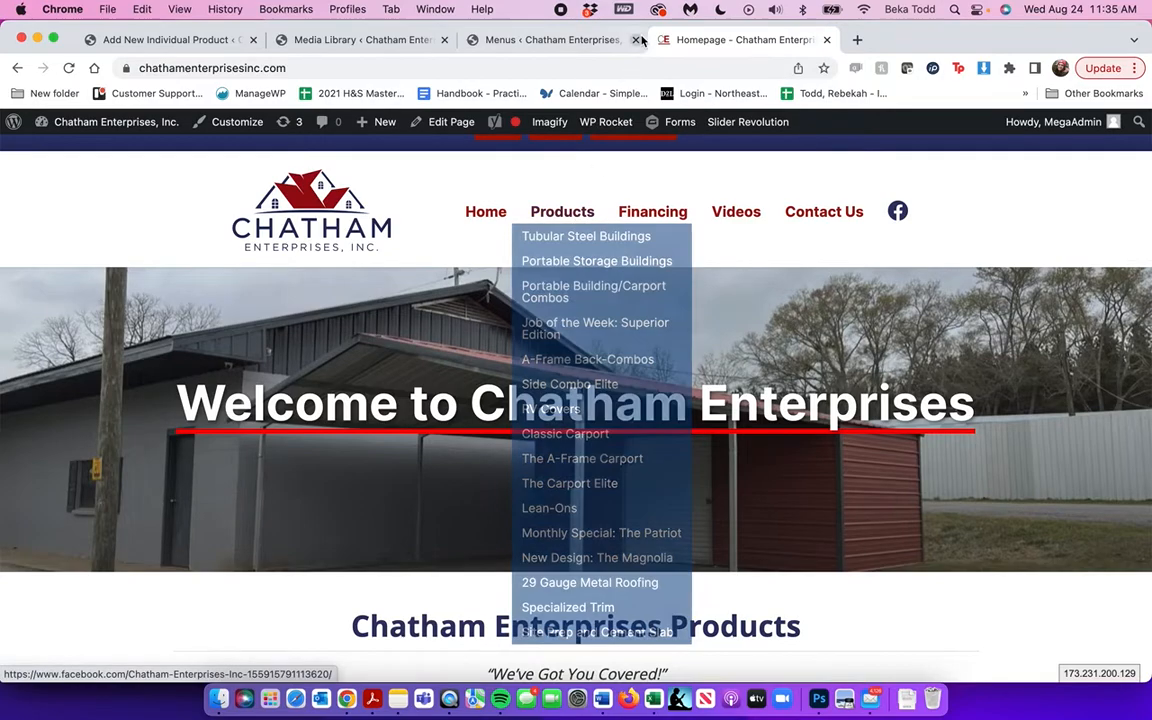
{"action": "left_click", "coordinate": [513, 41]}
{"action": "scroll", "coordinate": [589, 211], "scroll_direction": "up", "scroll_amount": 5}
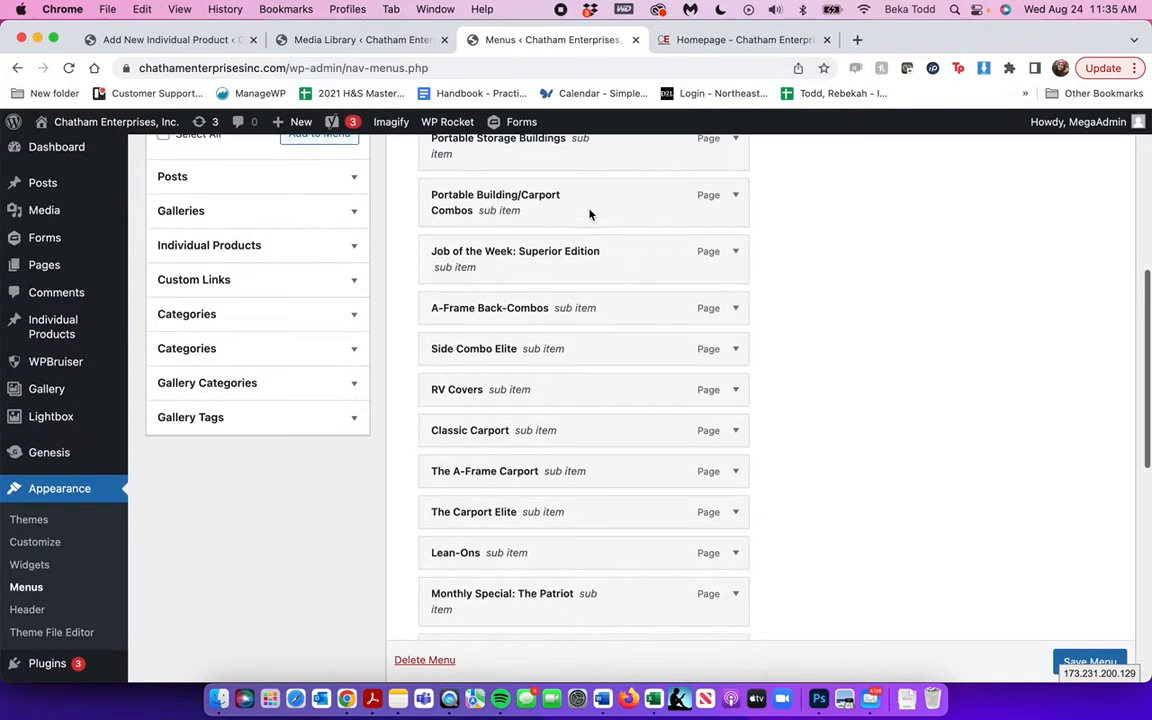
{"action": "scroll", "coordinate": [578, 309], "scroll_direction": "up", "scroll_amount": 3}
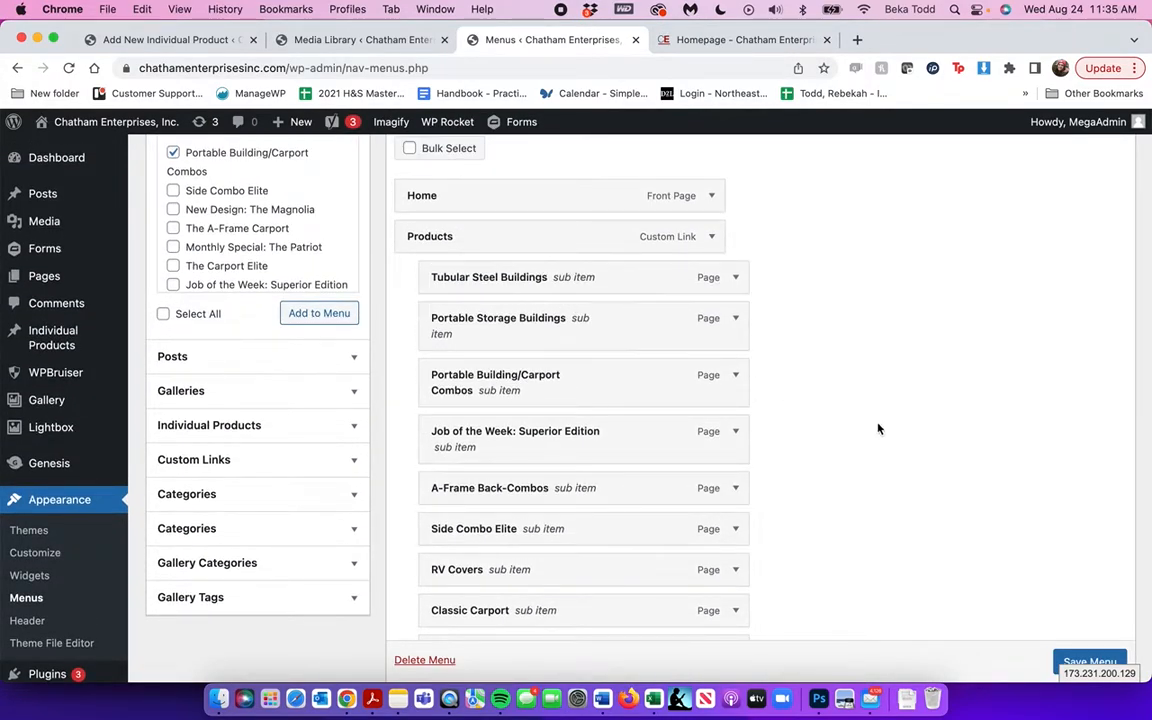
{"action": "scroll", "coordinate": [905, 432], "scroll_direction": "down", "scroll_amount": 5}
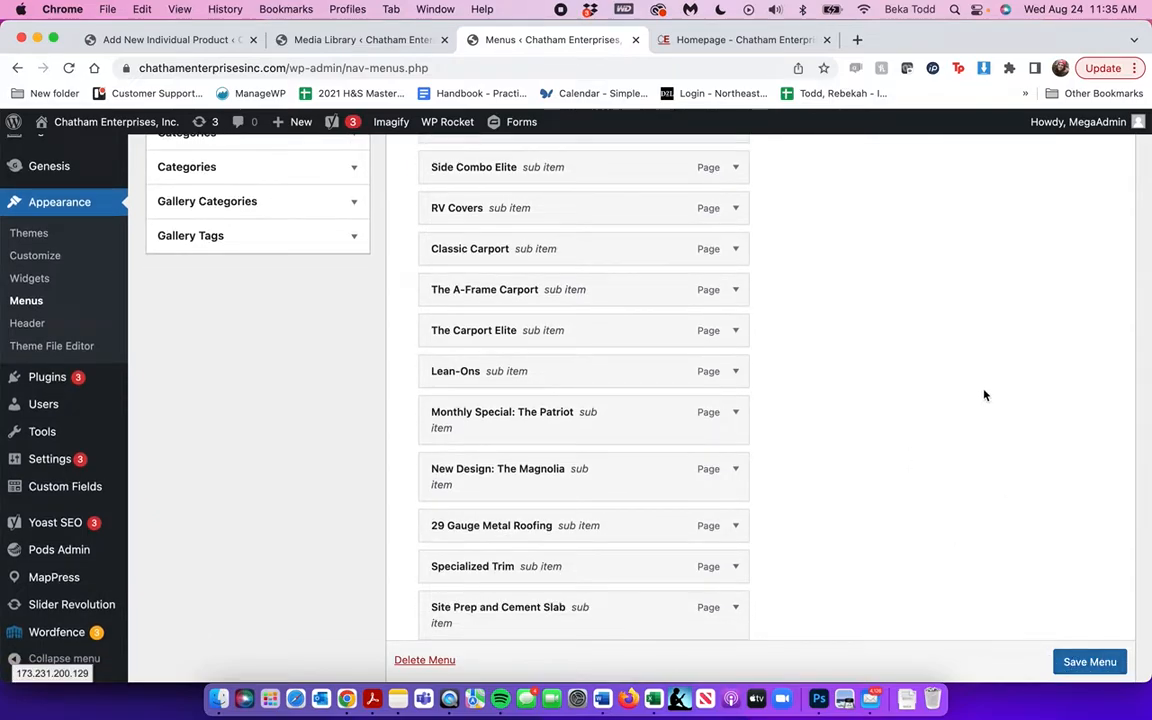
{"action": "scroll", "coordinate": [985, 393], "scroll_direction": "up", "scroll_amount": 5}
{"action": "scroll", "coordinate": [874, 342], "scroll_direction": "up", "scroll_amount": 3}
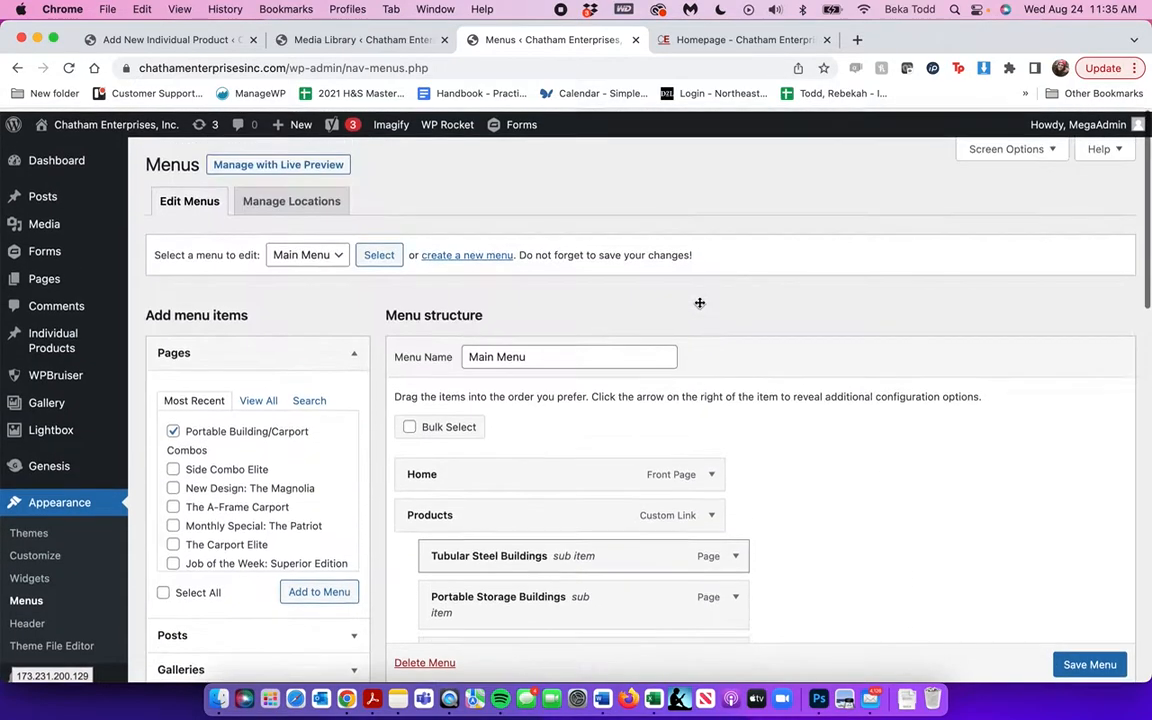
{"action": "scroll", "coordinate": [610, 158], "scroll_direction": "down", "scroll_amount": 5}
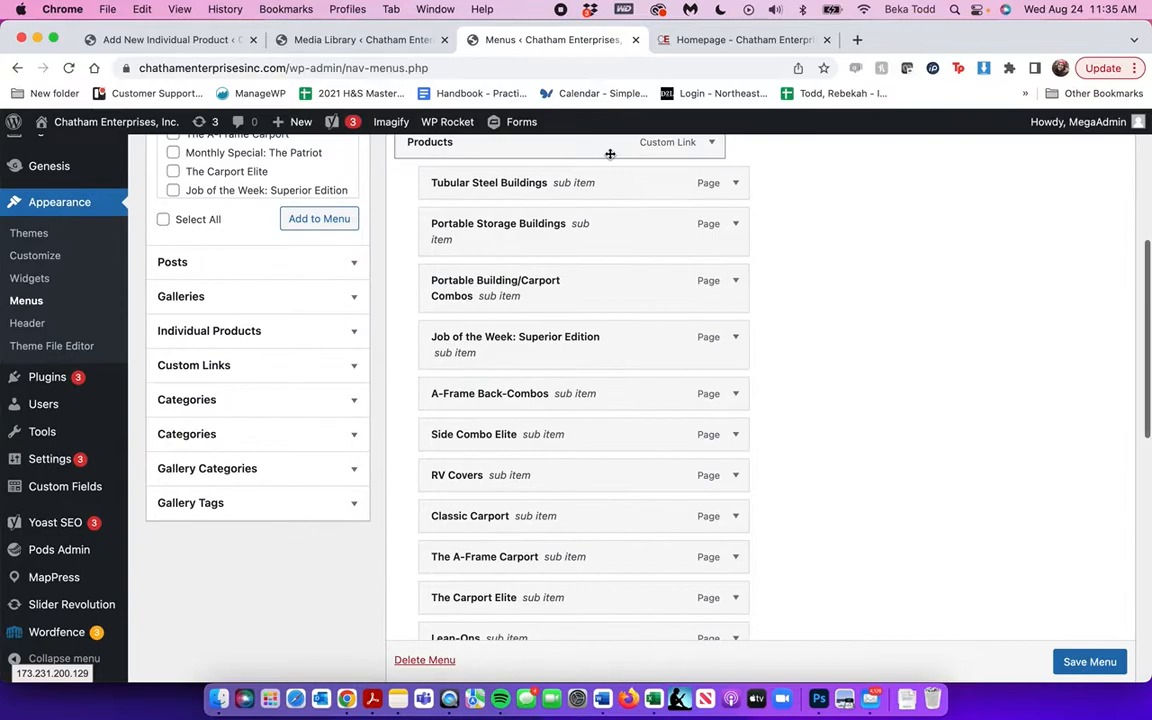
- Open the site's Users settings, leaving the Menus page without saving its changes
{"action": "mouse_move", "coordinate": [68, 390]}
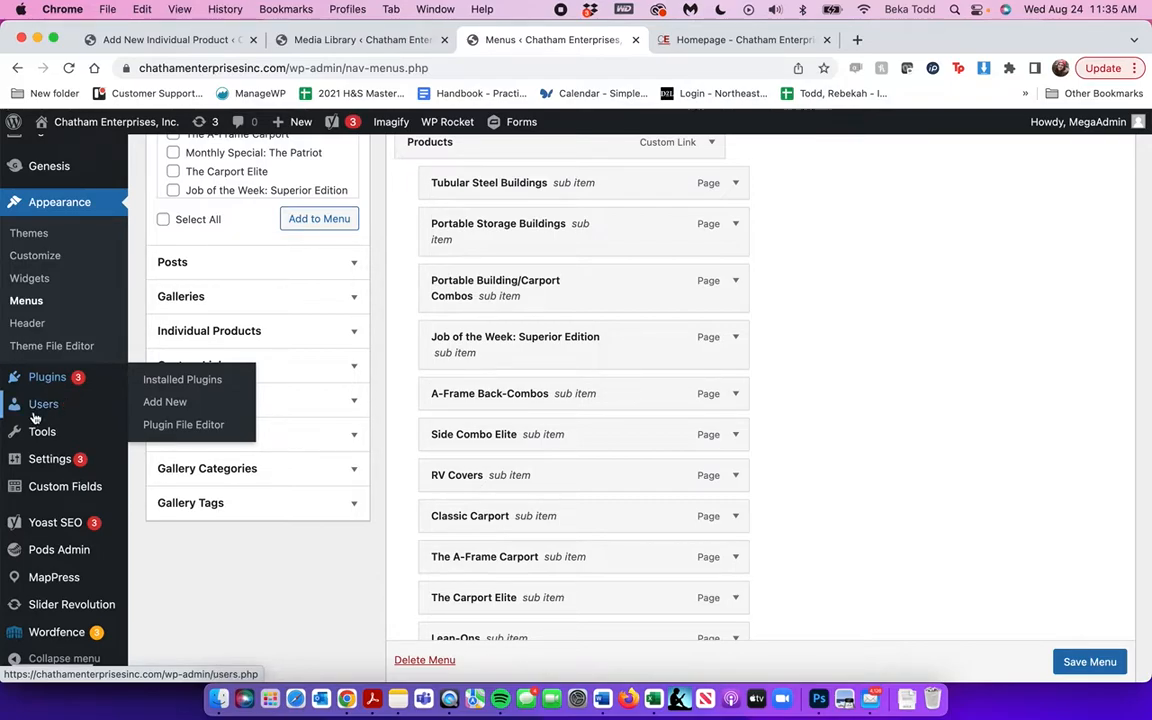
{"action": "mouse_move", "coordinate": [38, 410]}
{"action": "left_click", "coordinate": [38, 408]}
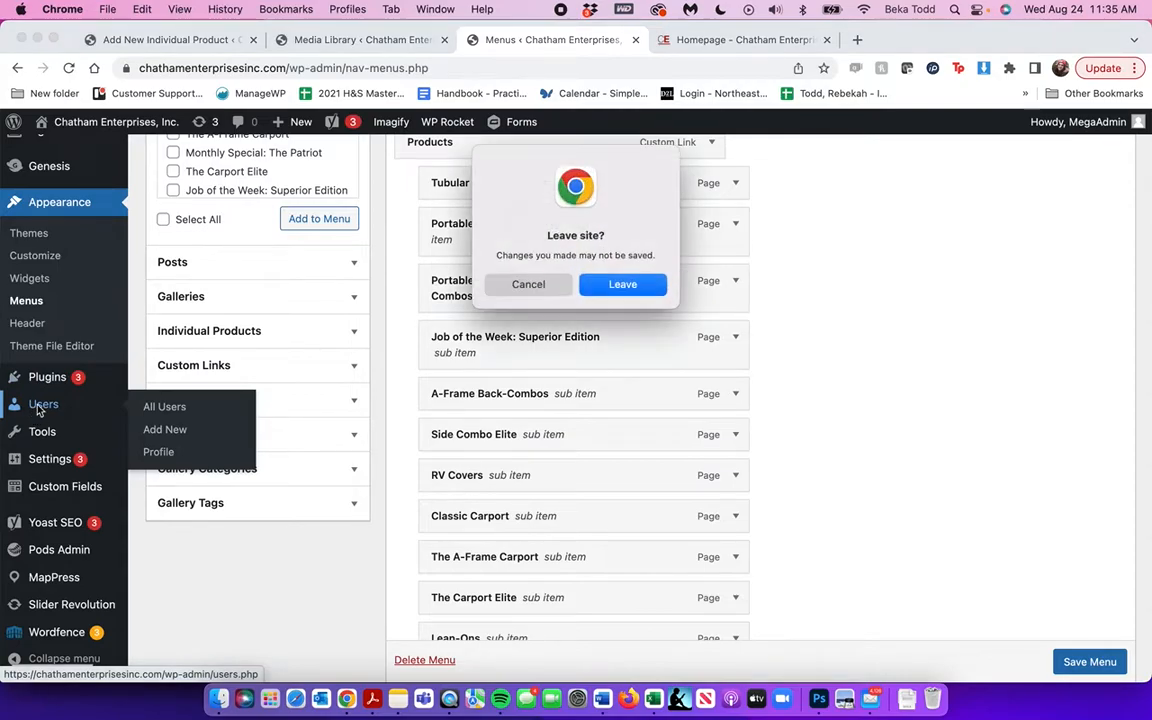
{"action": "left_click", "coordinate": [622, 285]}
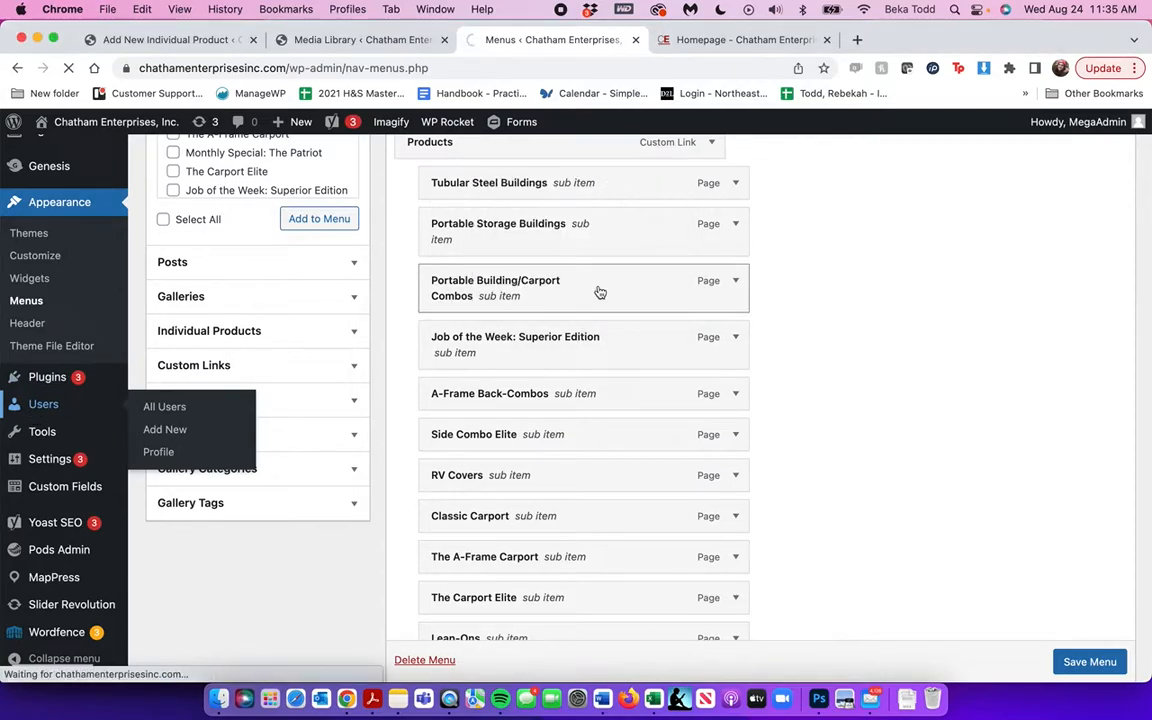
- Check the site's user accounts on the Users page and open Slider Revolution
{"action": "mouse_move", "coordinate": [248, 298]}
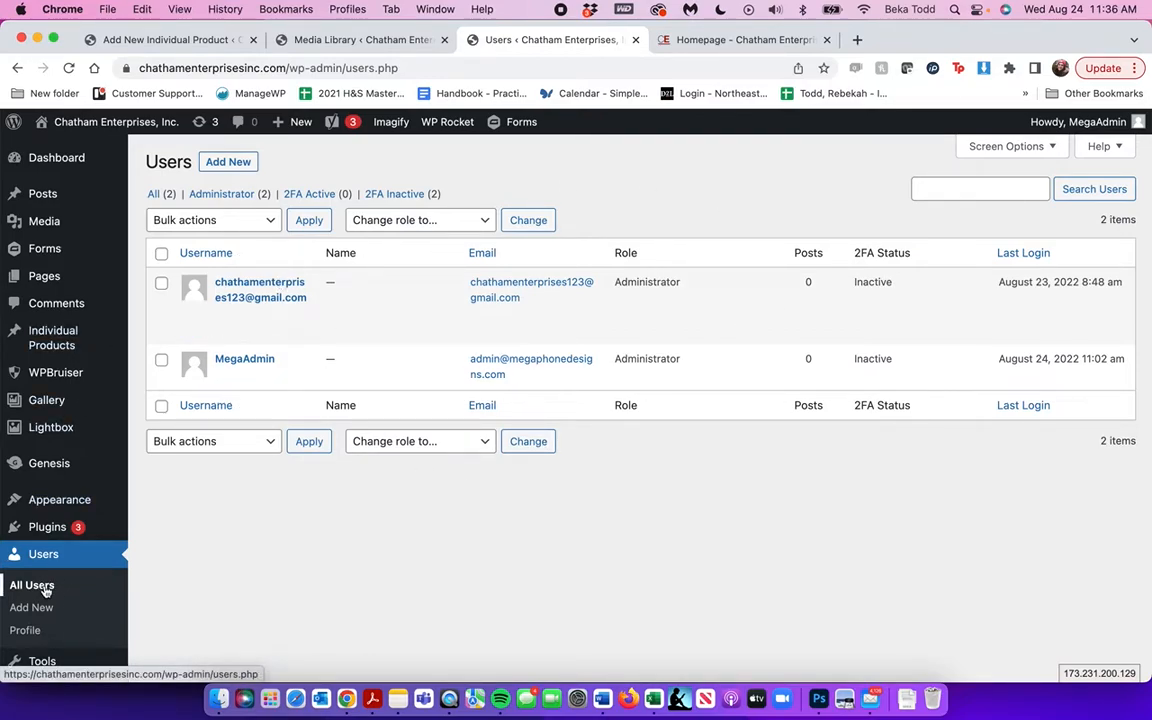
{"action": "scroll", "coordinate": [44, 591], "scroll_direction": "down", "scroll_amount": 3}
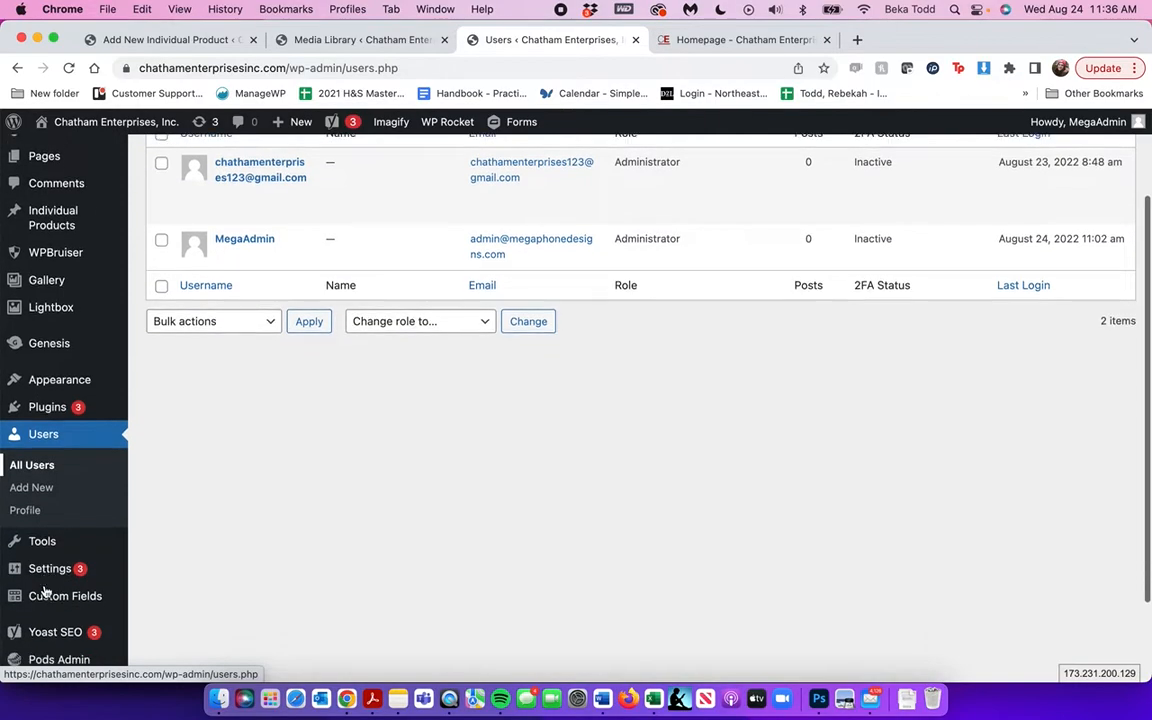
{"action": "scroll", "coordinate": [44, 591], "scroll_direction": "down", "scroll_amount": 2}
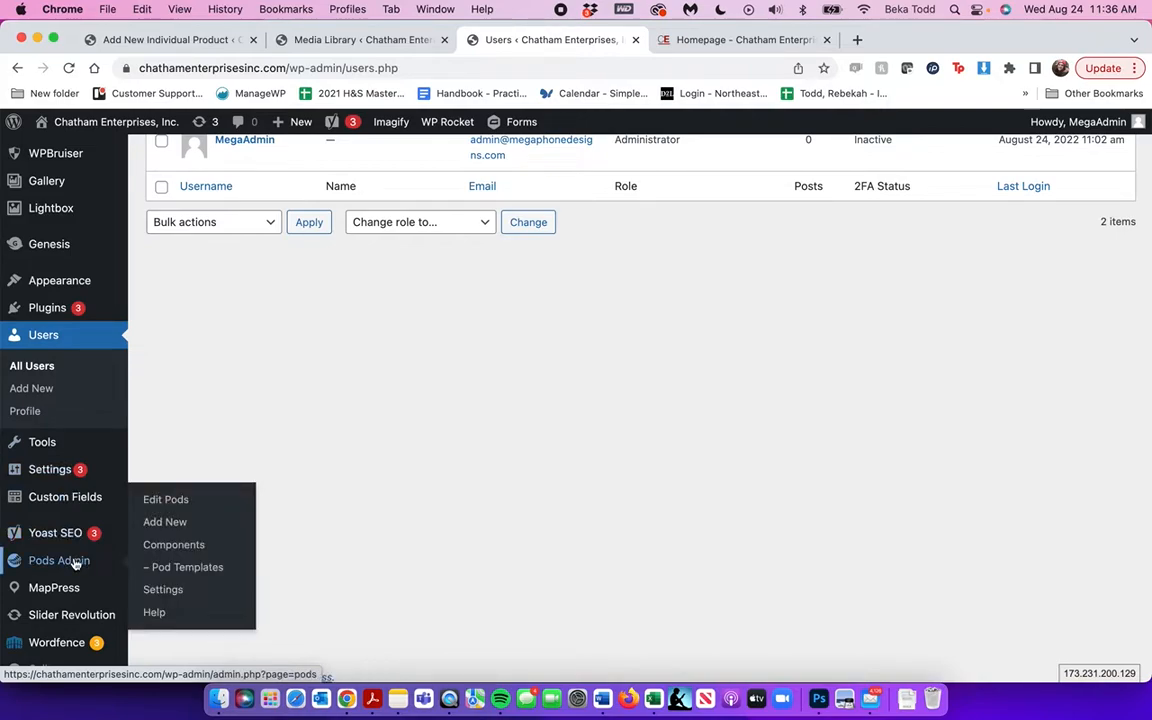
{"action": "mouse_move", "coordinate": [62, 588]}
{"action": "scroll", "coordinate": [62, 590], "scroll_direction": "down", "scroll_amount": 1}
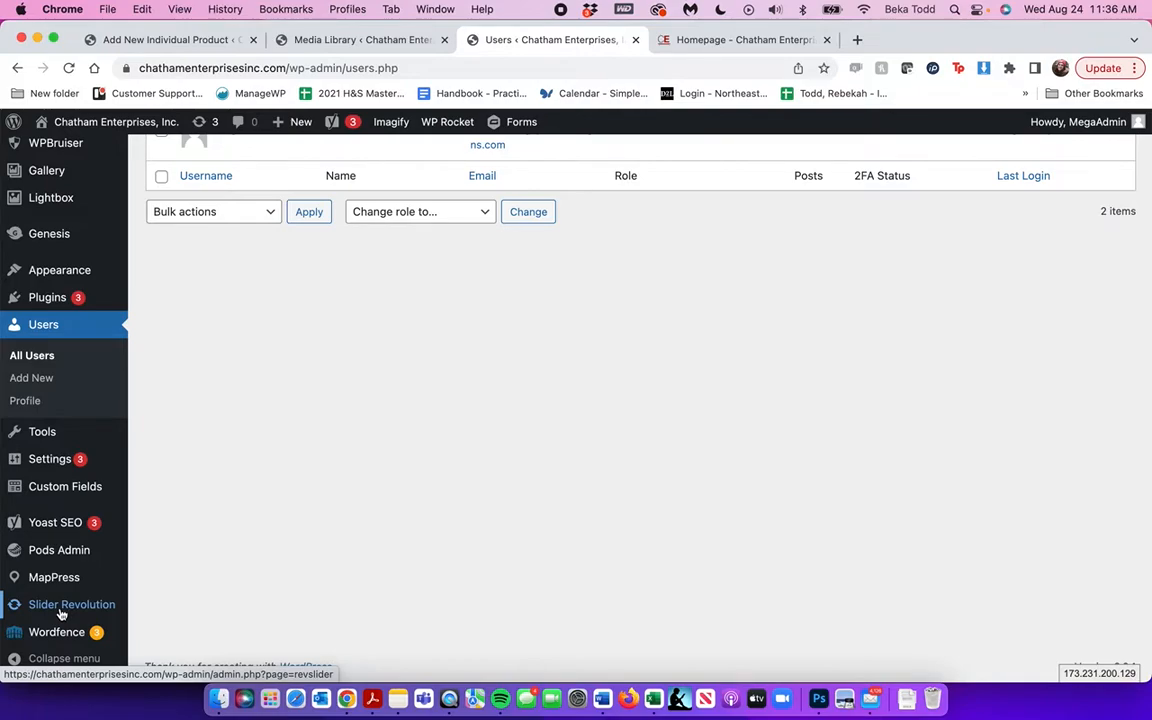
{"action": "left_click", "coordinate": [61, 606]}
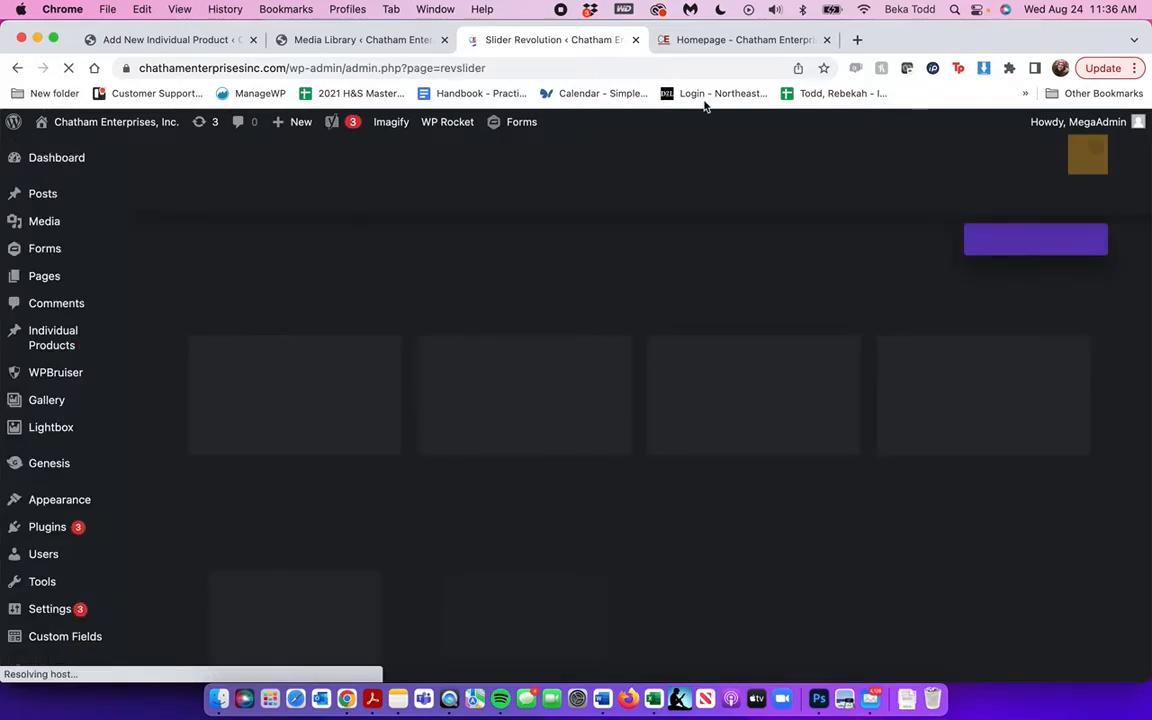
- Look over the live homepage from its welcome banner down to the embedded video section
{"action": "left_click", "coordinate": [712, 42]}
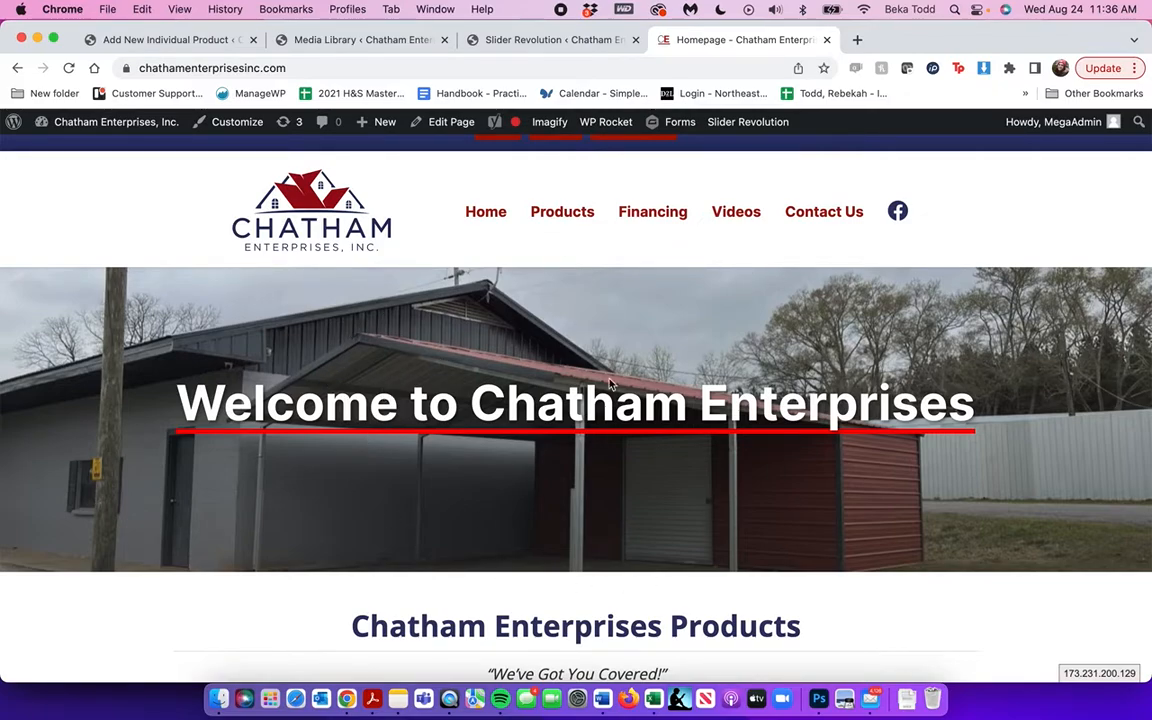
{"action": "scroll", "coordinate": [756, 368], "scroll_direction": "down", "scroll_amount": 15}
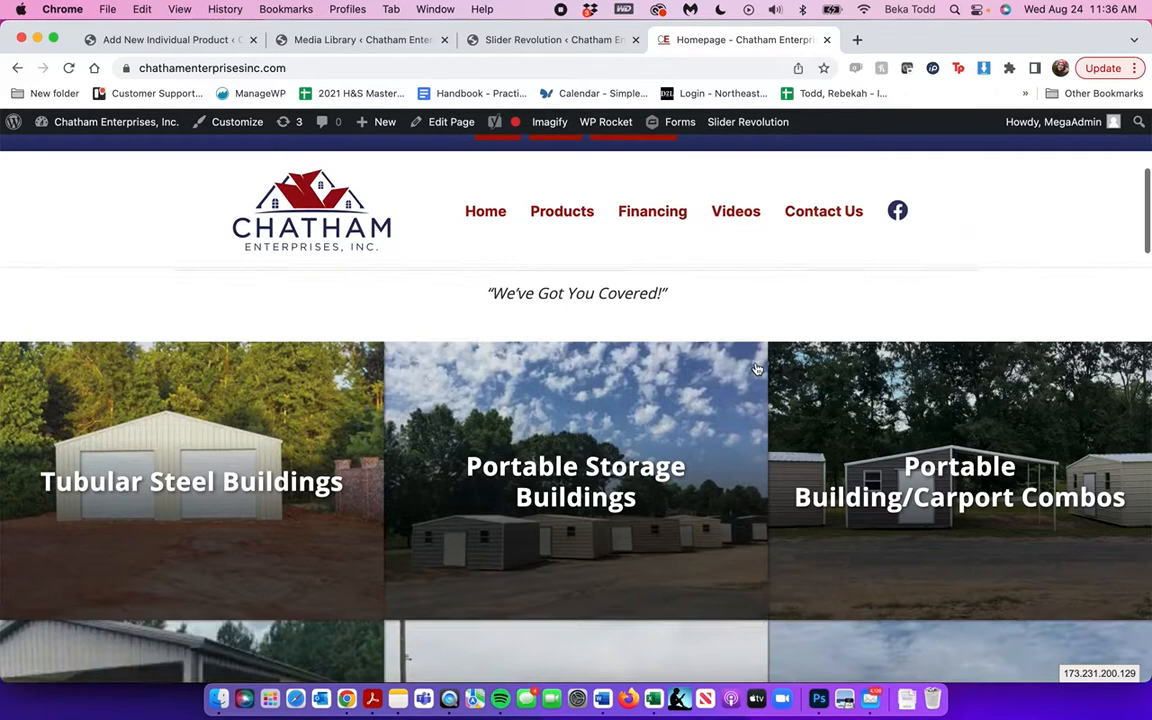
{"action": "scroll", "coordinate": [754, 362], "scroll_direction": "up", "scroll_amount": 6}
{"action": "scroll", "coordinate": [770, 339], "scroll_direction": "up", "scroll_amount": 1}
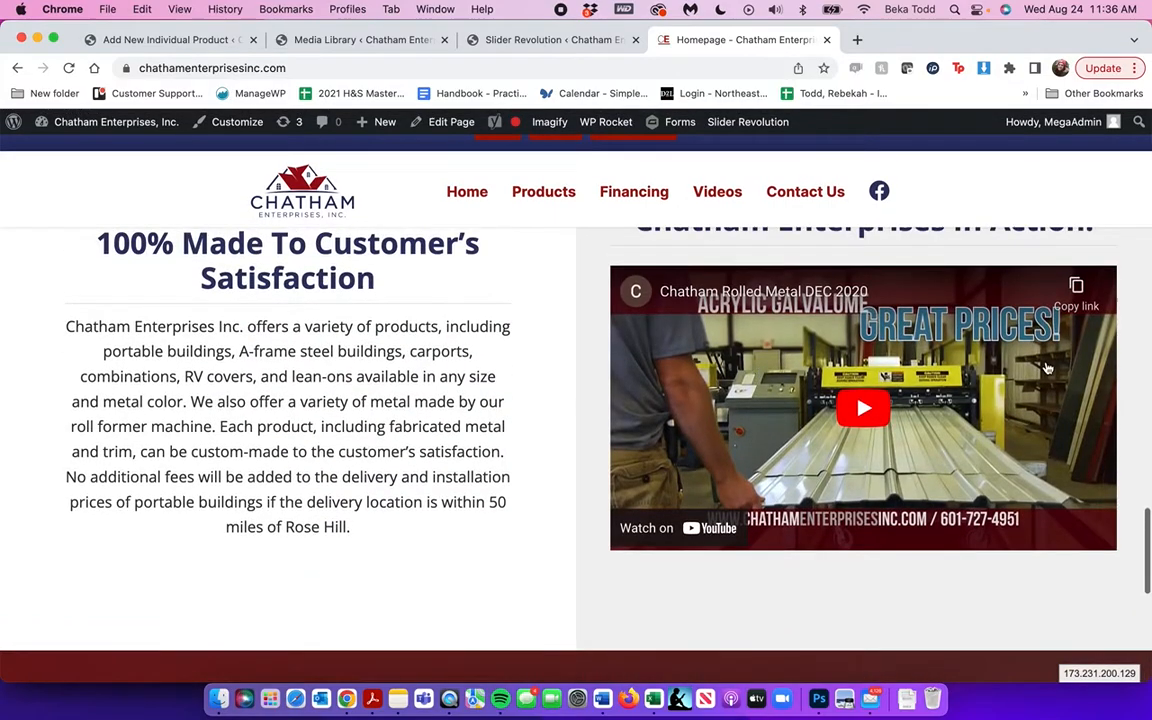
- Close the Media Library and Add New Individual Product pages and return to the Slider Revolution modules
{"action": "left_click", "coordinate": [318, 45]}
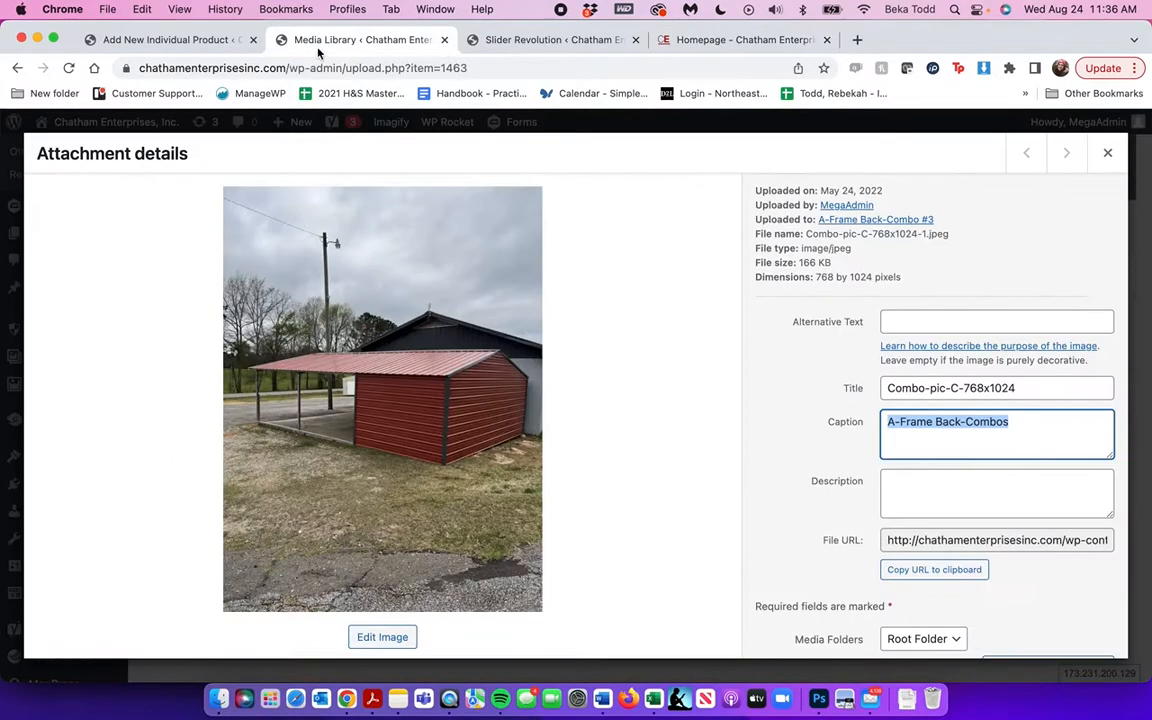
{"action": "left_click", "coordinate": [444, 40]}
{"action": "left_click", "coordinate": [222, 41]}
{"action": "left_click", "coordinate": [251, 41]}
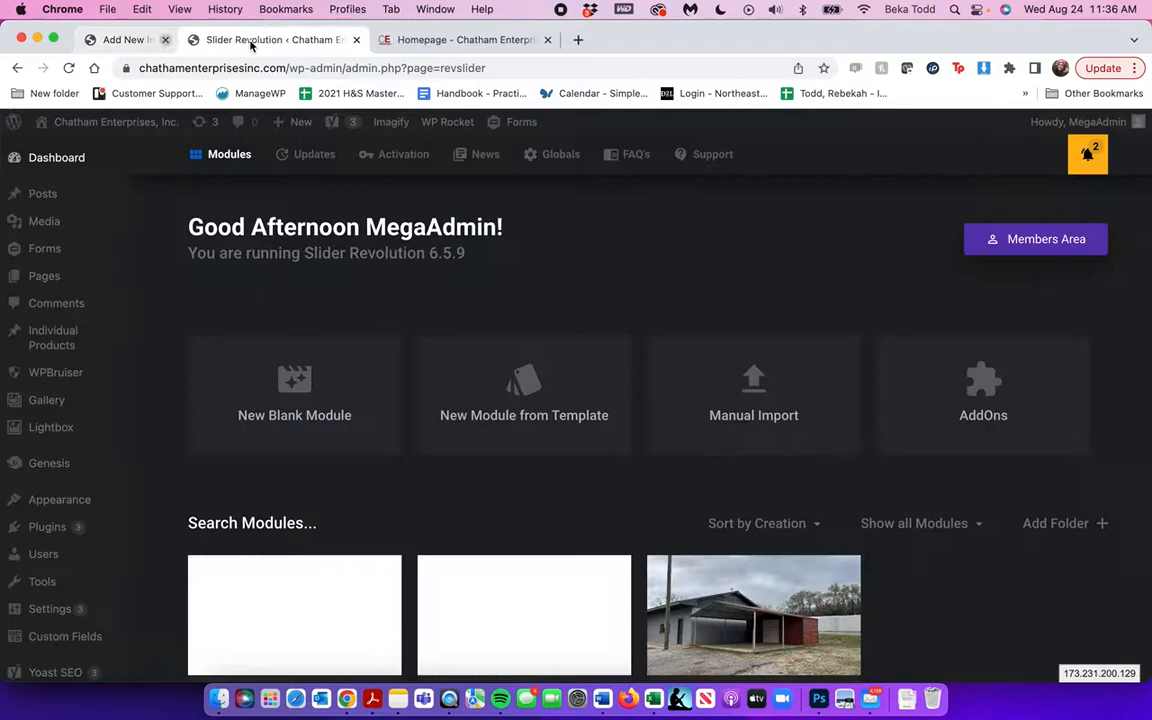
- Rename the Slider 1 module as Homepage Top
{"action": "scroll", "coordinate": [422, 420], "scroll_direction": "down", "scroll_amount": 5}
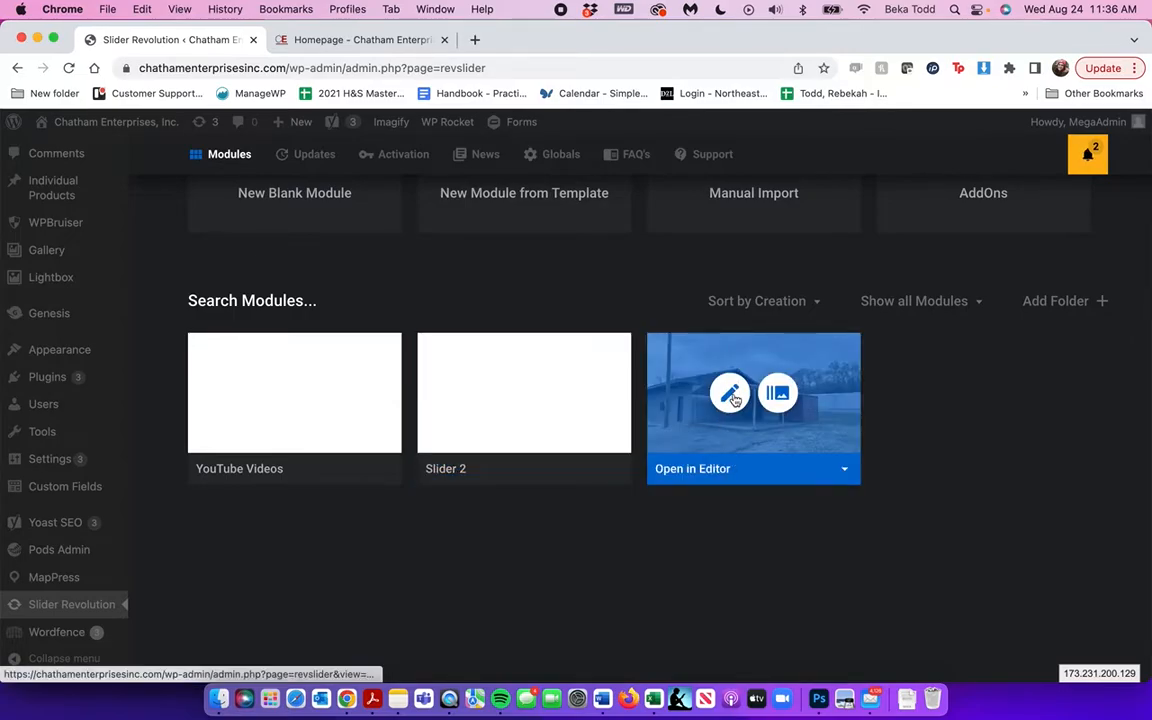
{"action": "left_click", "coordinate": [684, 469]}
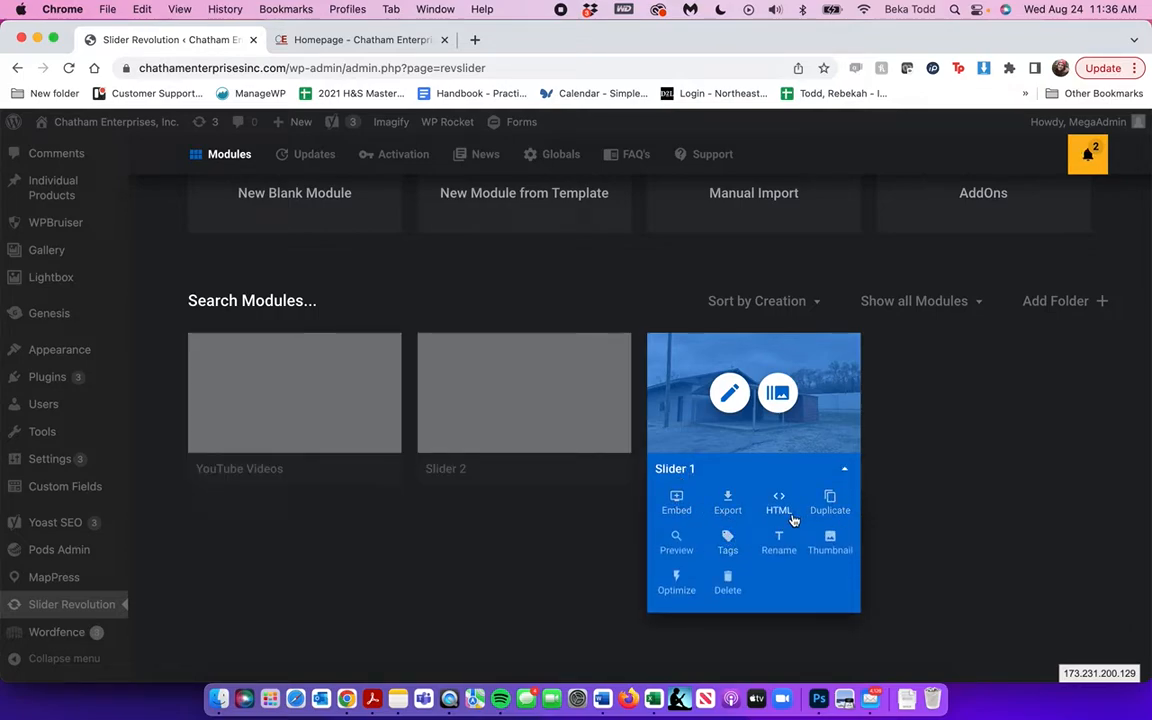
{"action": "triple_click", "coordinate": [715, 478]}
{"action": "type", "text": "Hp"}
{"action": "type", "text": "mepage Top"}
{"action": "key", "text": "Return"}
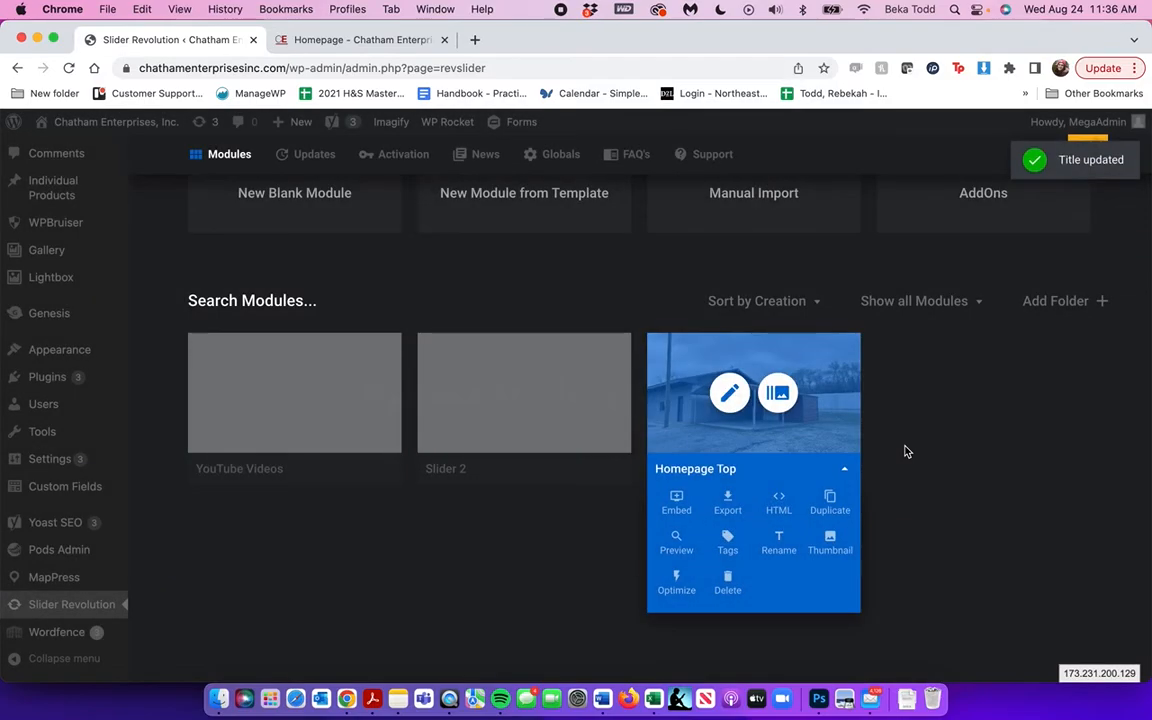
- Reload the live homepage and view the welcome banner at its top
{"action": "left_click", "coordinate": [368, 40]}
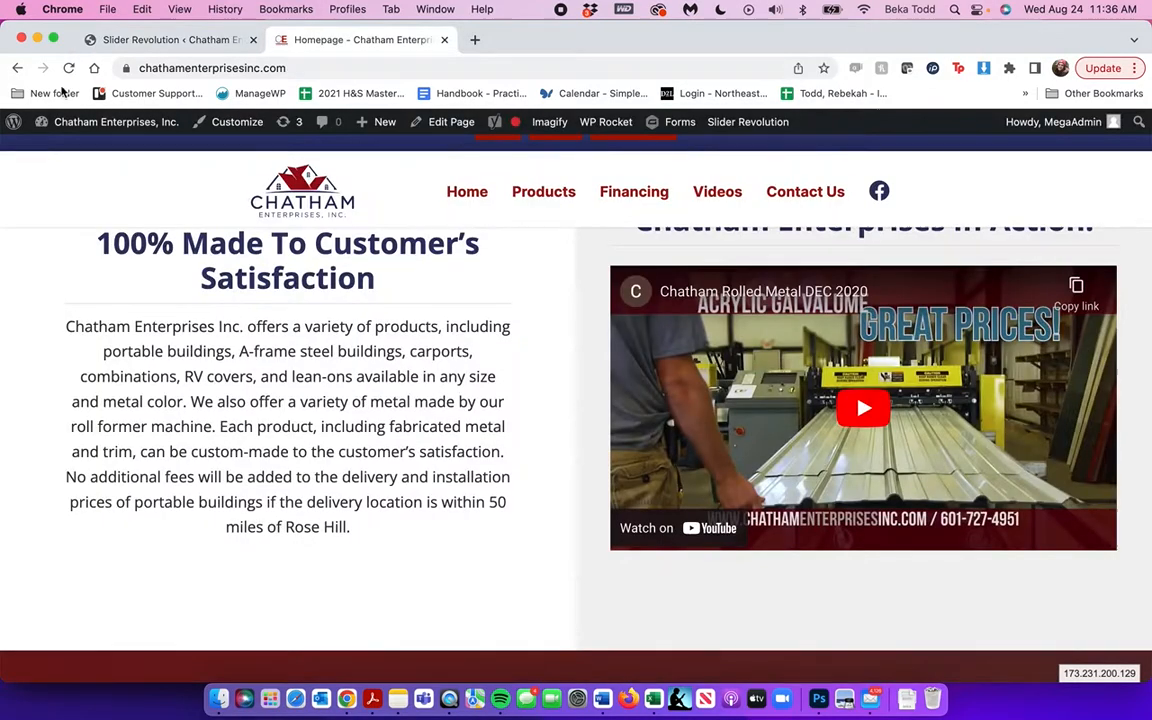
{"action": "left_click", "coordinate": [68, 70]}
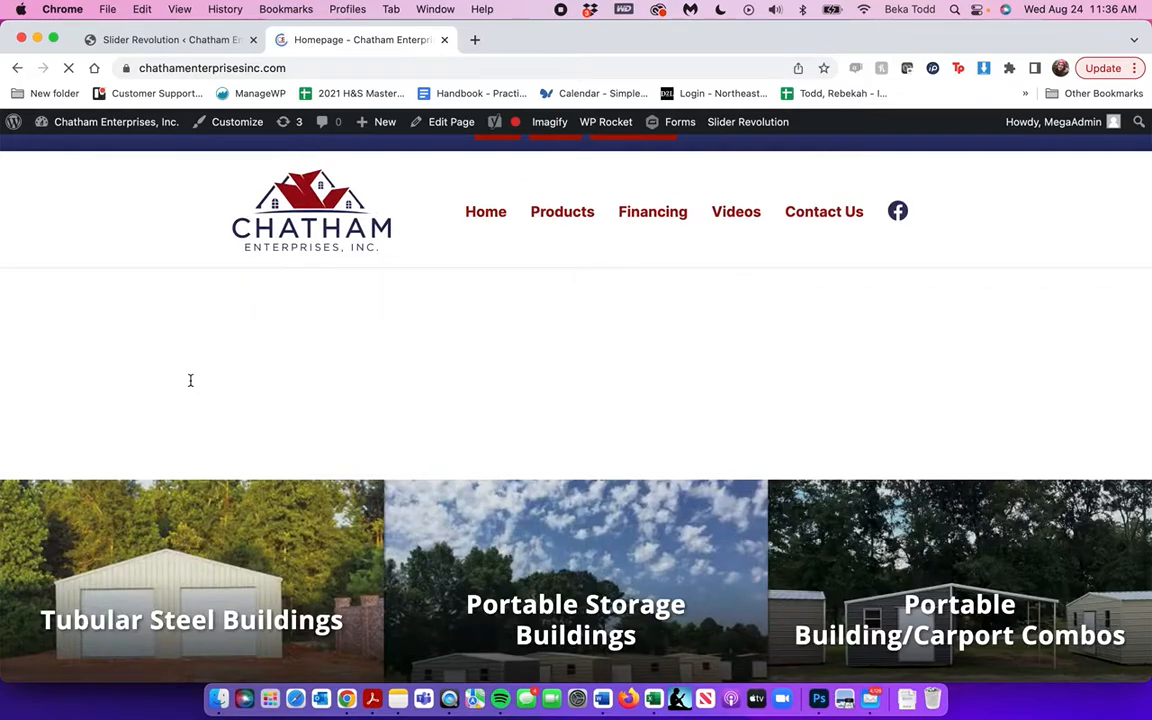
{"action": "scroll", "coordinate": [464, 505], "scroll_direction": "up", "scroll_amount": 4}
{"action": "scroll", "coordinate": [464, 512], "scroll_direction": "up", "scroll_amount": 5}
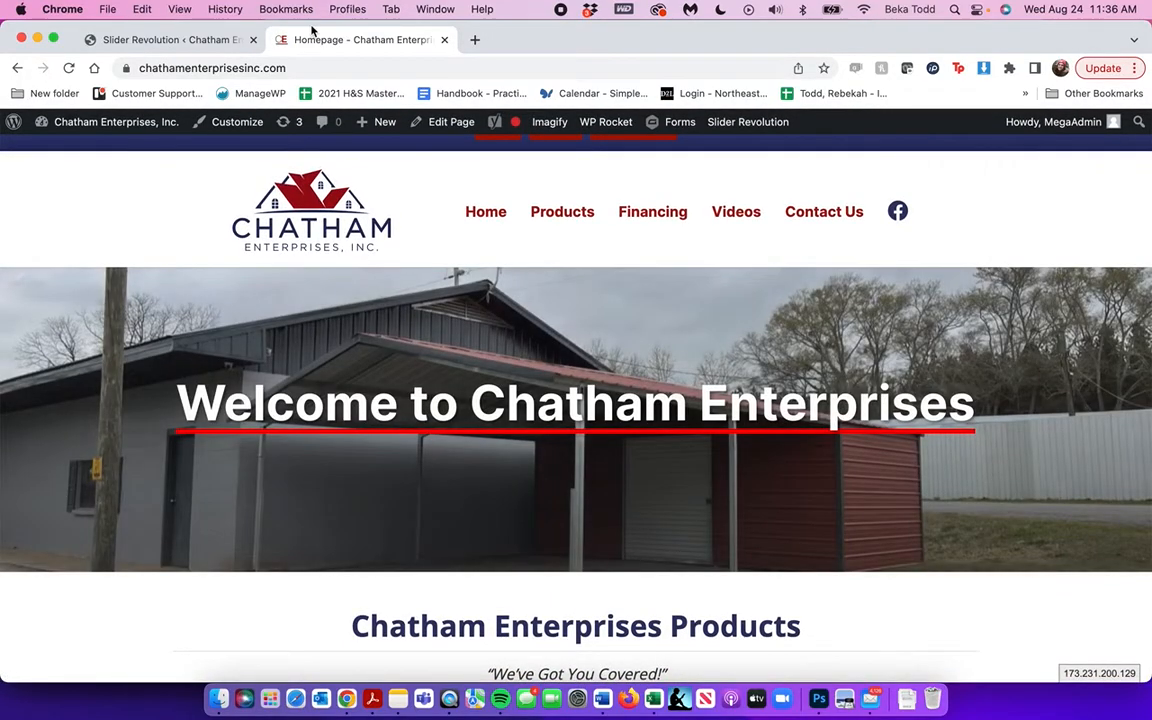
- Open the Homepage Top module in the slider editor and display its Global Layers
{"action": "left_click", "coordinate": [174, 45]}
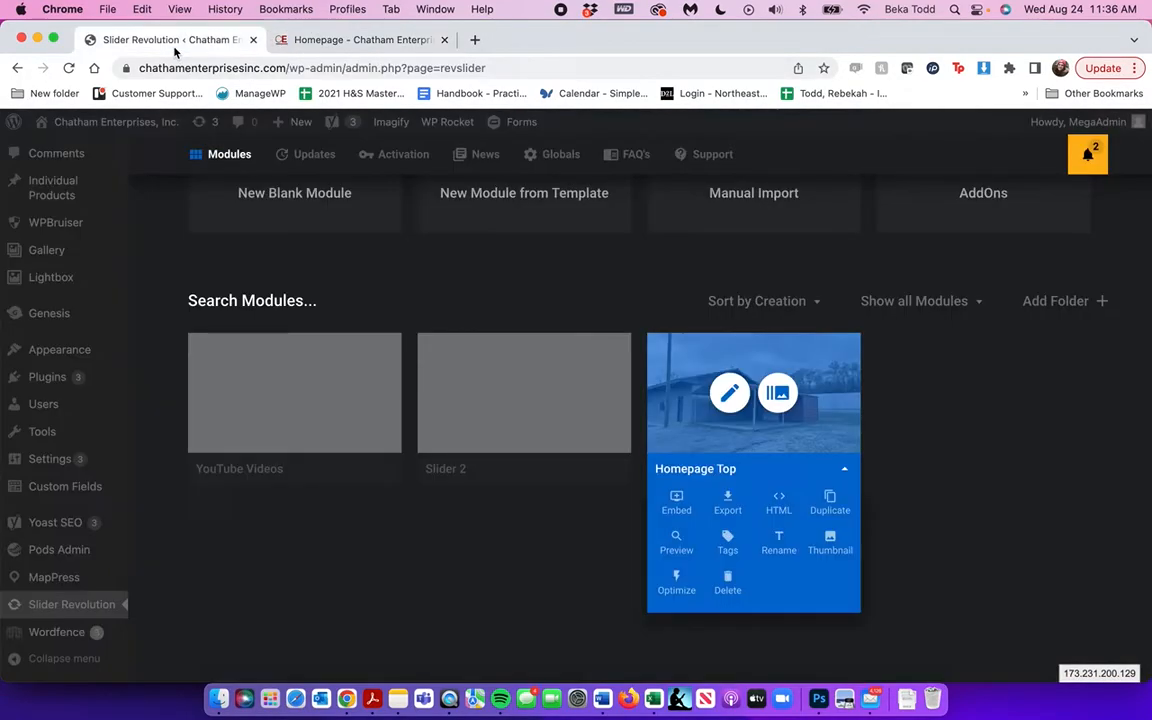
{"action": "left_click", "coordinate": [733, 399]}
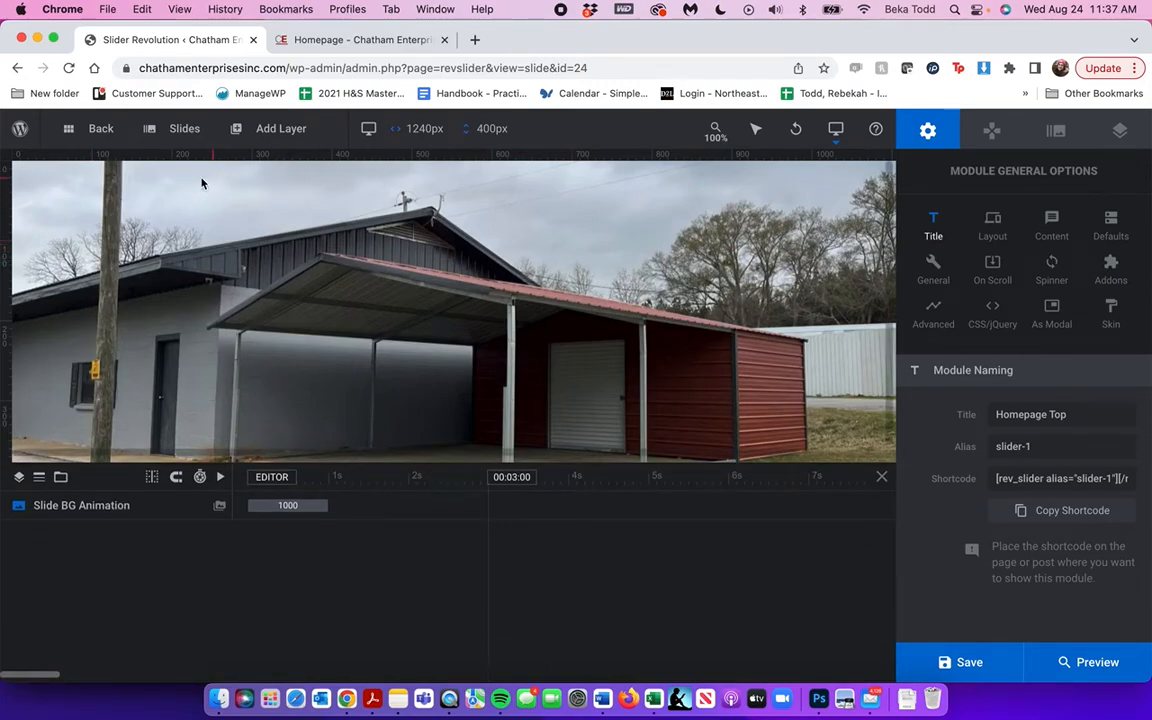
{"action": "mouse_move", "coordinate": [184, 128]}
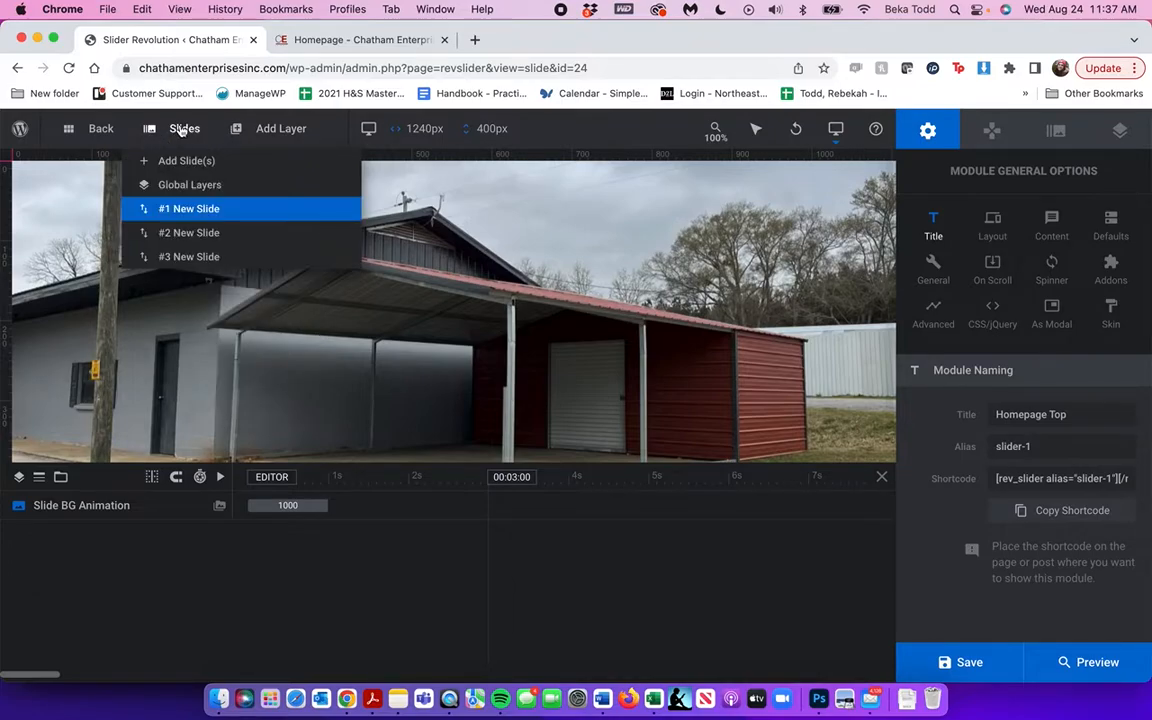
{"action": "left_click", "coordinate": [182, 184]}
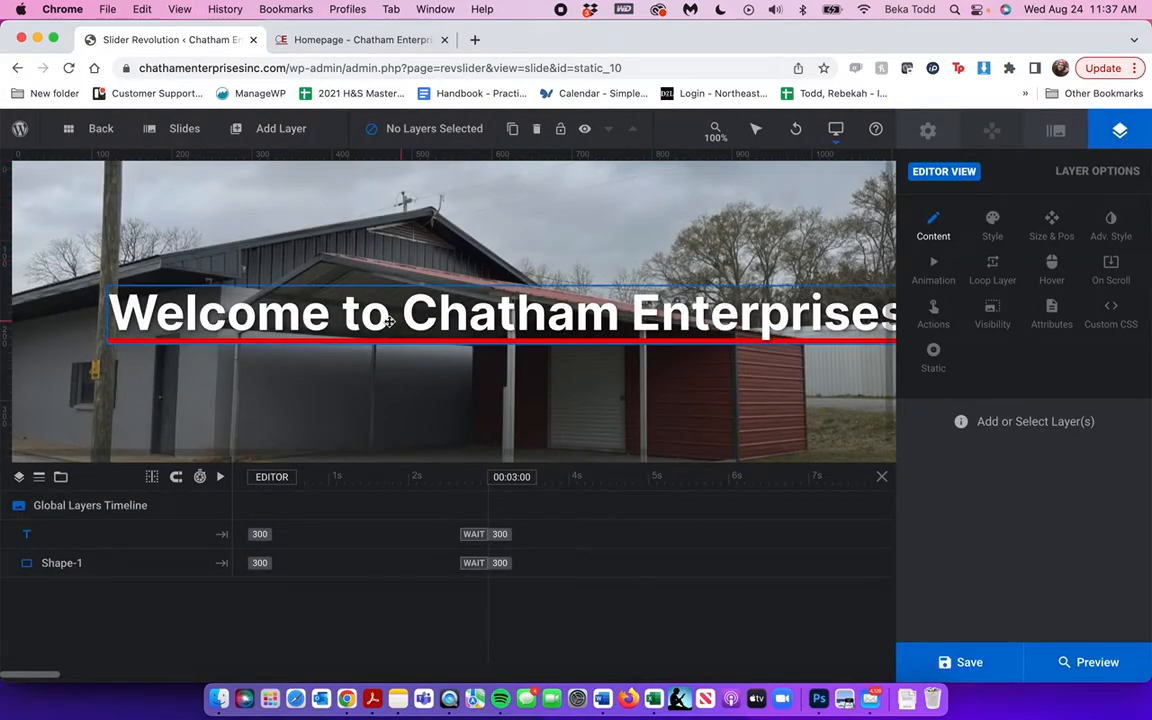
- Select the Welcome to Chatham Enterprises text layer and review its content, style, and size and position options
{"action": "left_click", "coordinate": [390, 320]}
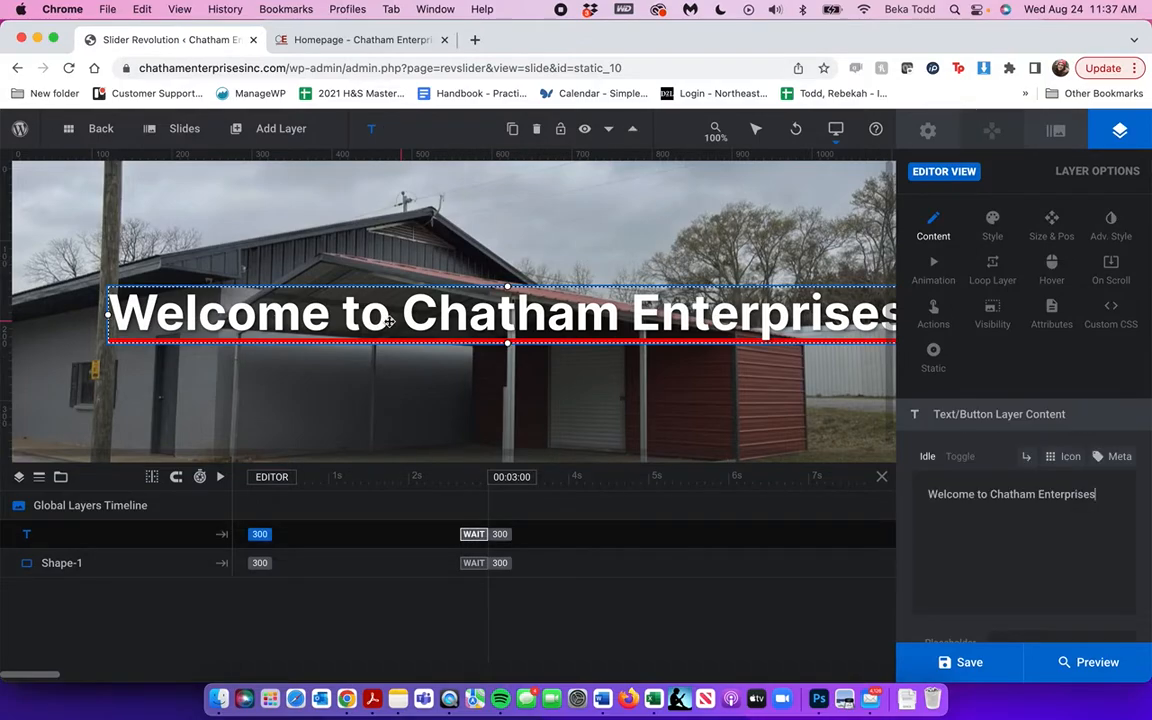
{"action": "scroll", "coordinate": [390, 321], "scroll_direction": "right", "scroll_amount": 1}
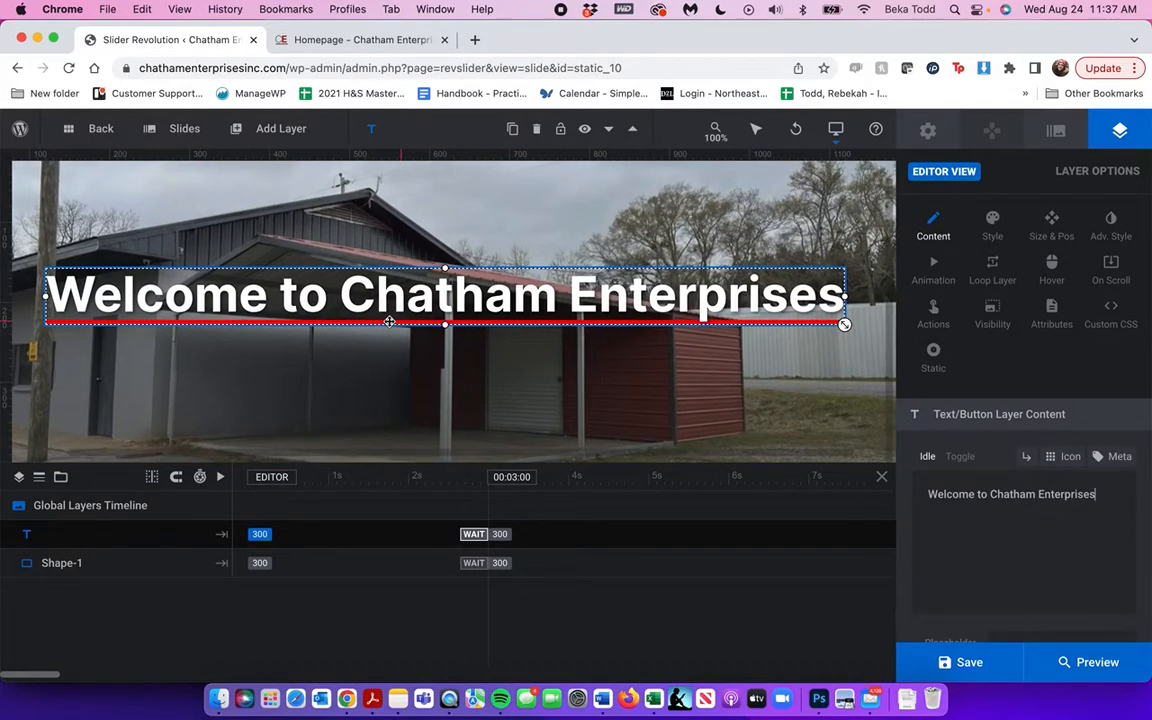
{"action": "triple_click", "coordinate": [1025, 494]}
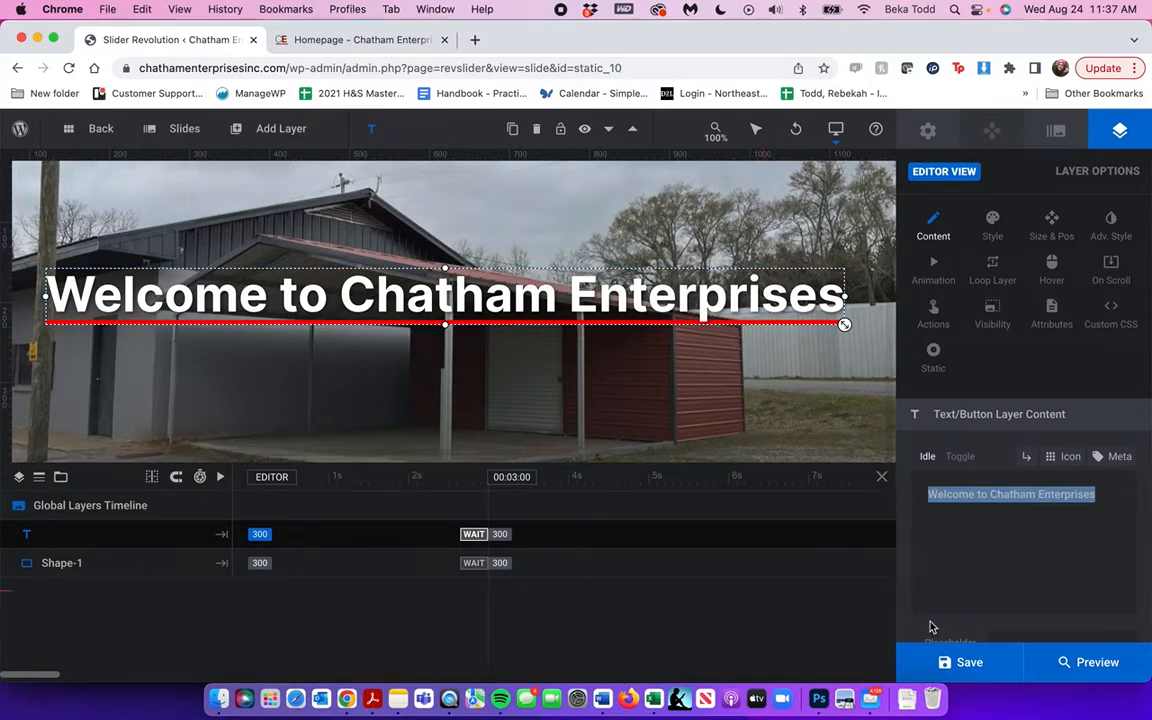
{"action": "left_click", "coordinate": [992, 236]}
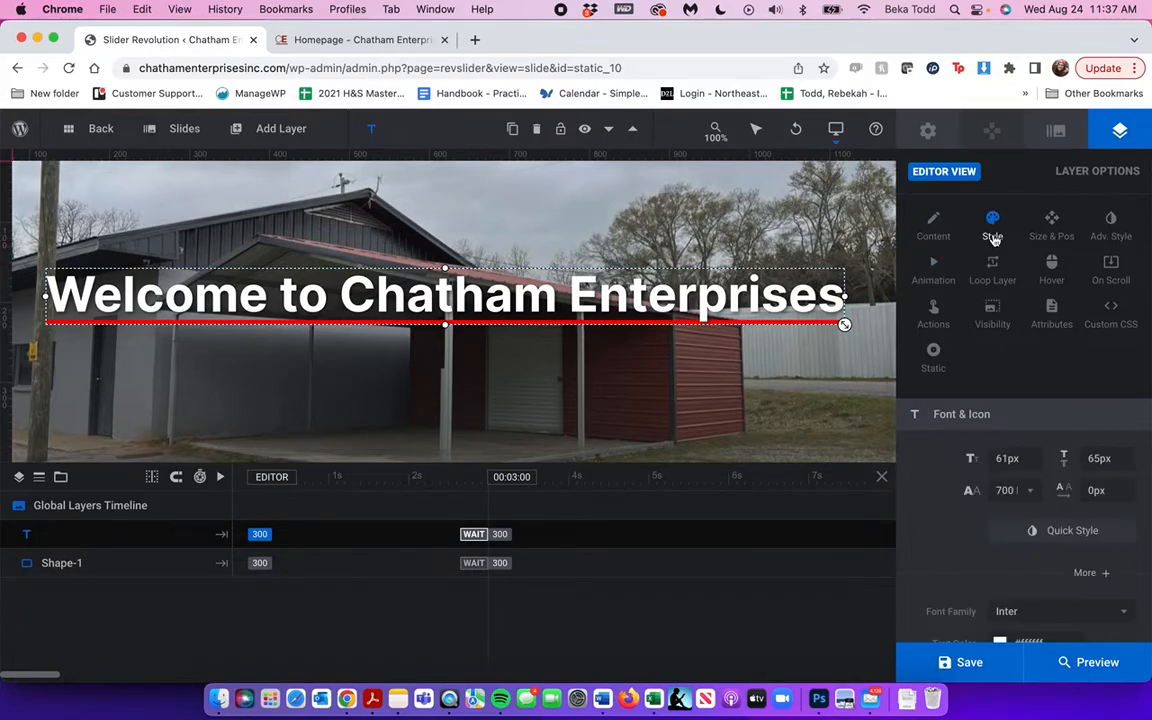
{"action": "left_click", "coordinate": [1048, 226]}
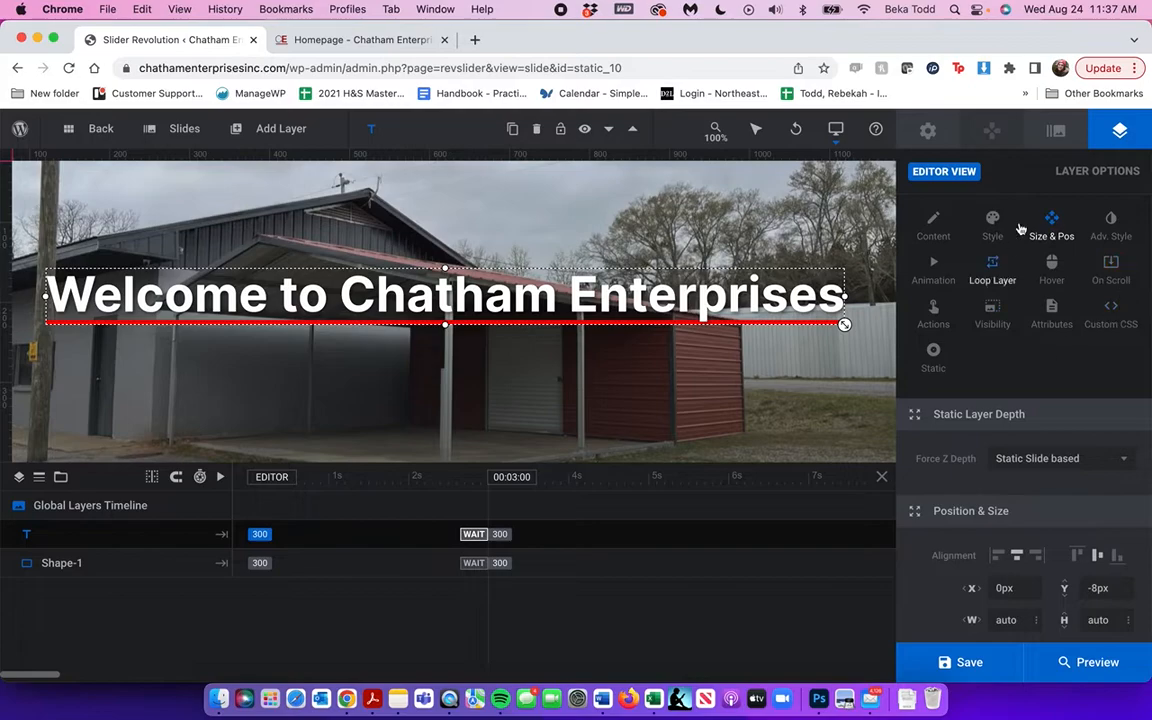
{"action": "left_click", "coordinate": [935, 226]}
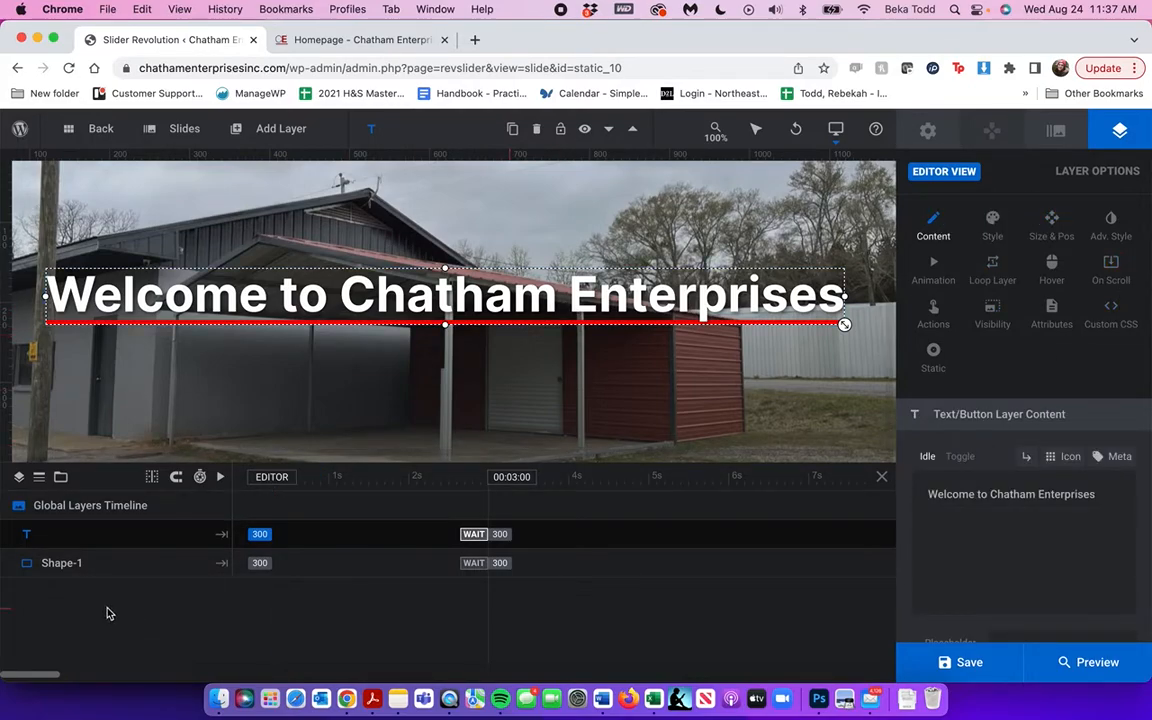
- Compare the Shape-1 overlay layer with the welcome text layer by selecting each in the timeline
{"action": "left_click", "coordinate": [90, 566]}
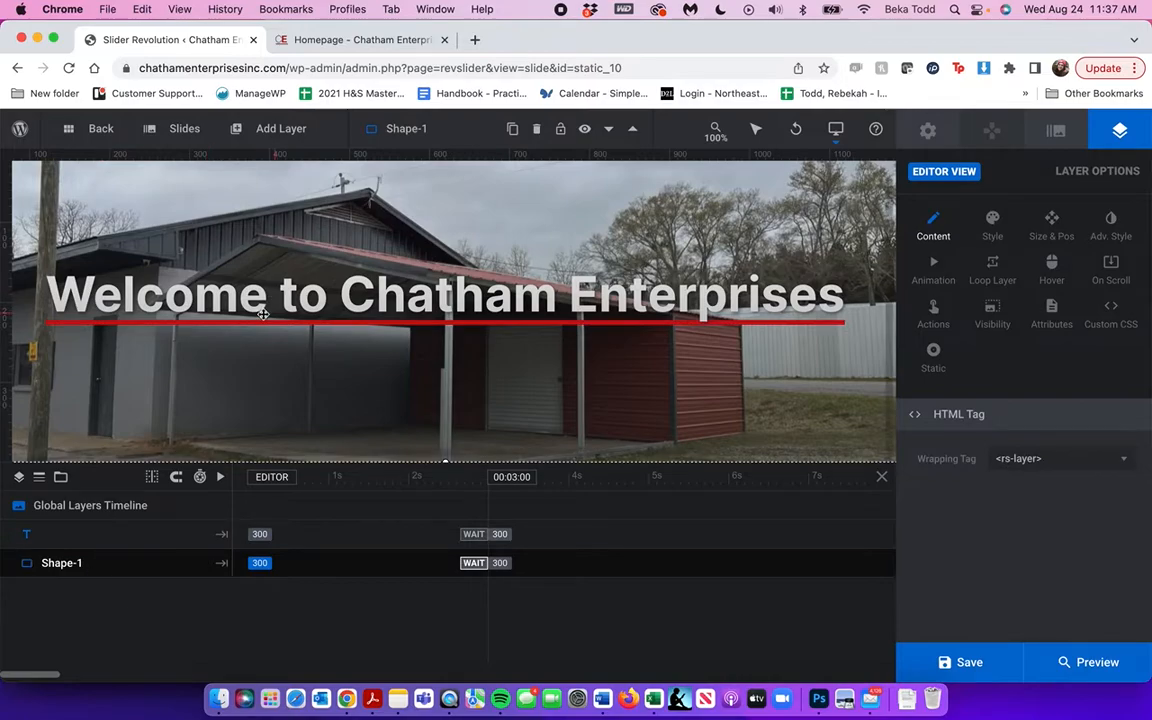
{"action": "left_click", "coordinate": [80, 536]}
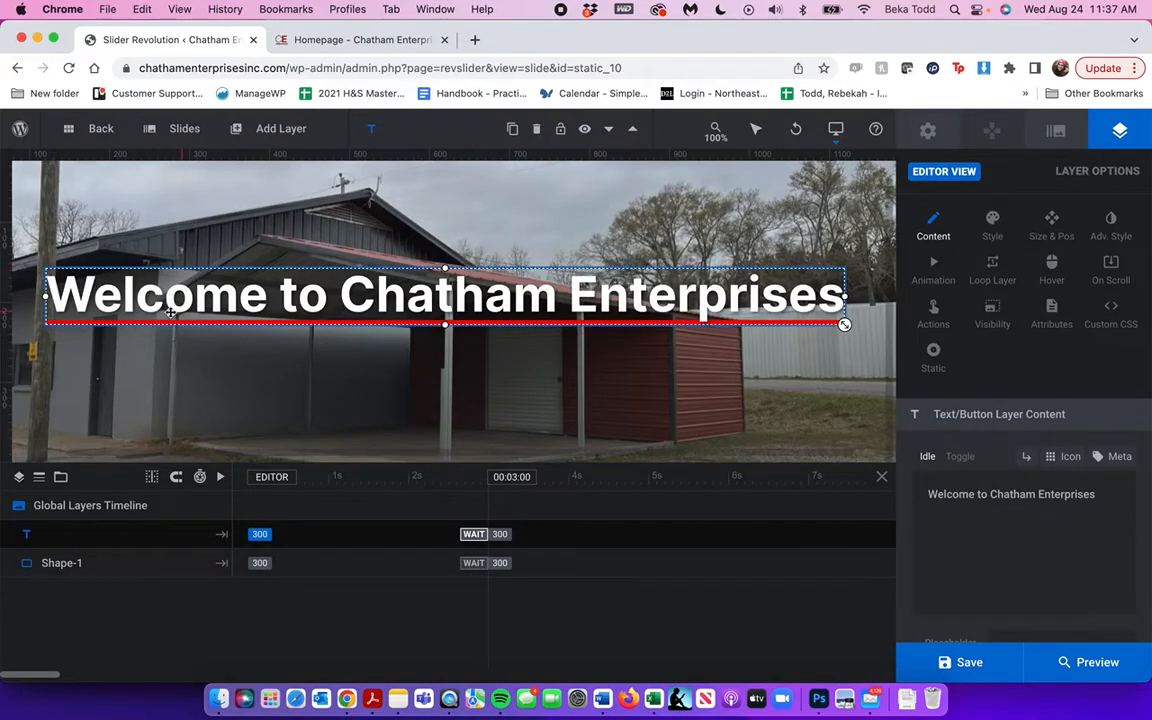
{"action": "left_click", "coordinate": [149, 571]}
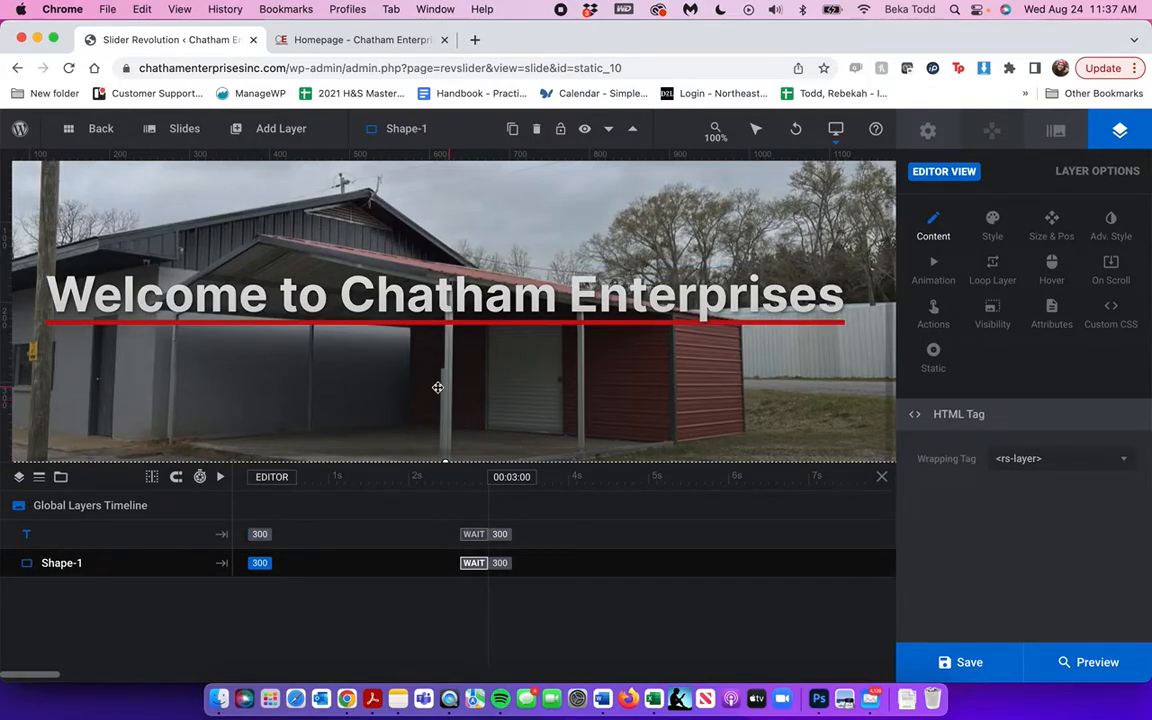
{"action": "left_click", "coordinate": [100, 534]}
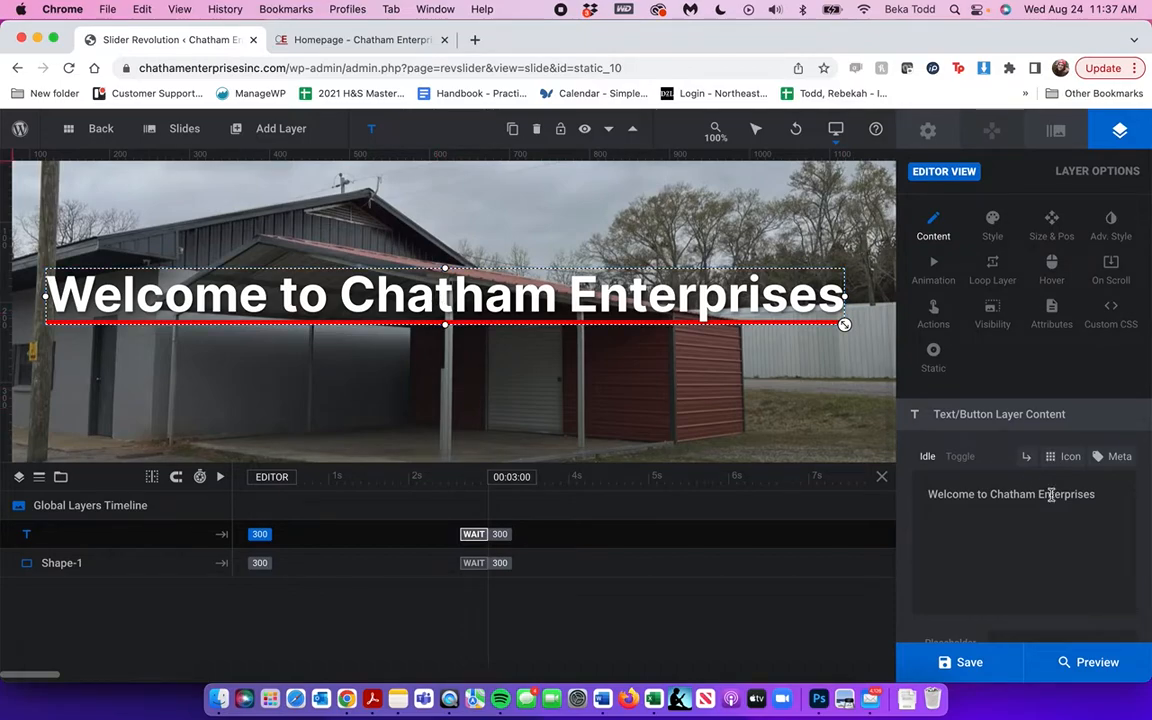
- Examine the welcome text layer's font, spacing and border style settings, and bring up the module's list of slides
{"action": "left_click", "coordinate": [992, 228]}
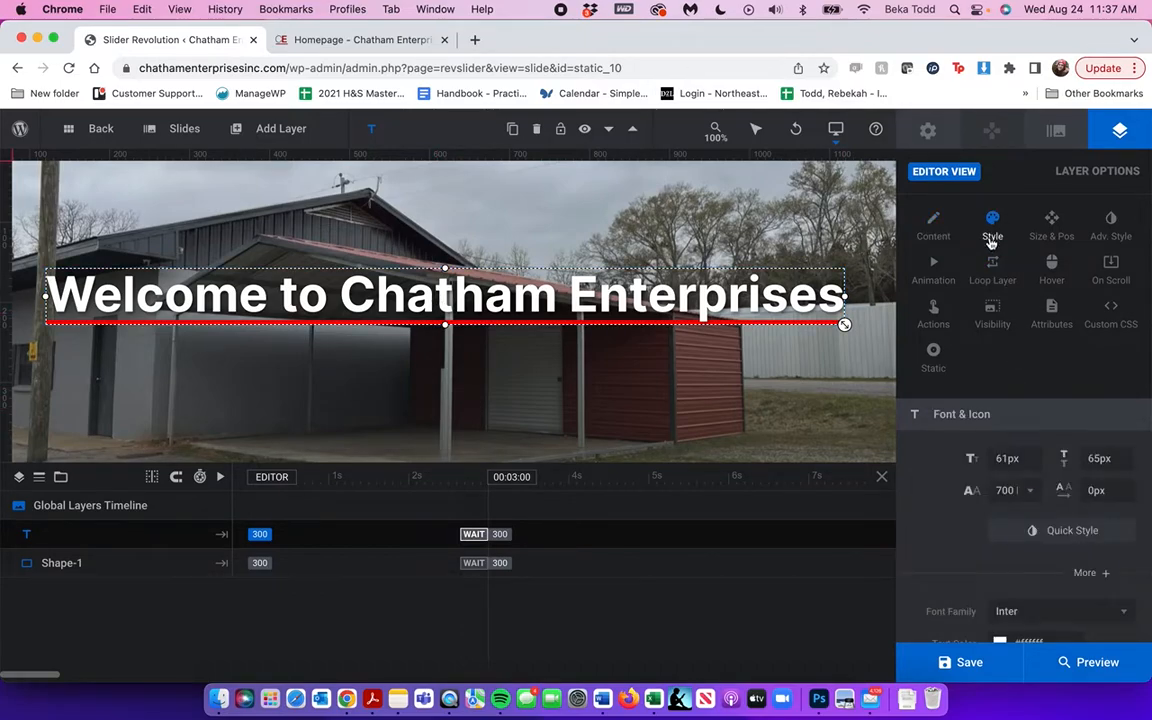
{"action": "scroll", "coordinate": [1031, 383], "scroll_direction": "down", "scroll_amount": 1}
{"action": "scroll", "coordinate": [1031, 383], "scroll_direction": "down", "scroll_amount": 5}
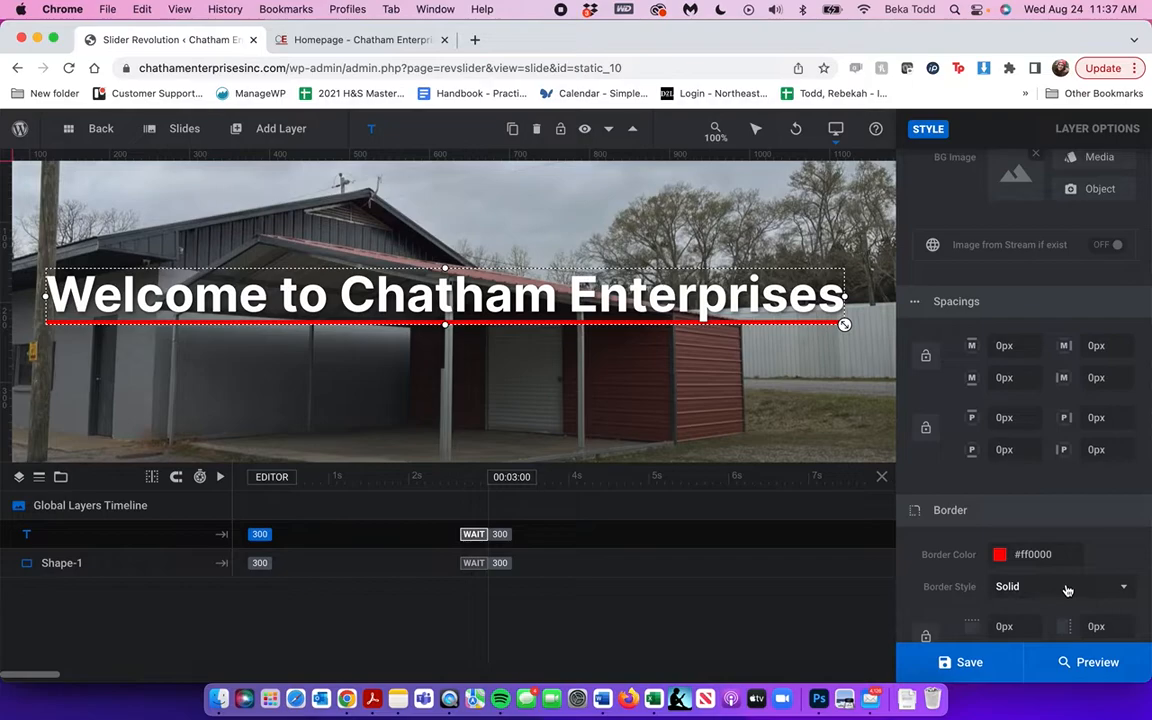
{"action": "scroll", "coordinate": [1052, 561], "scroll_direction": "down", "scroll_amount": 2}
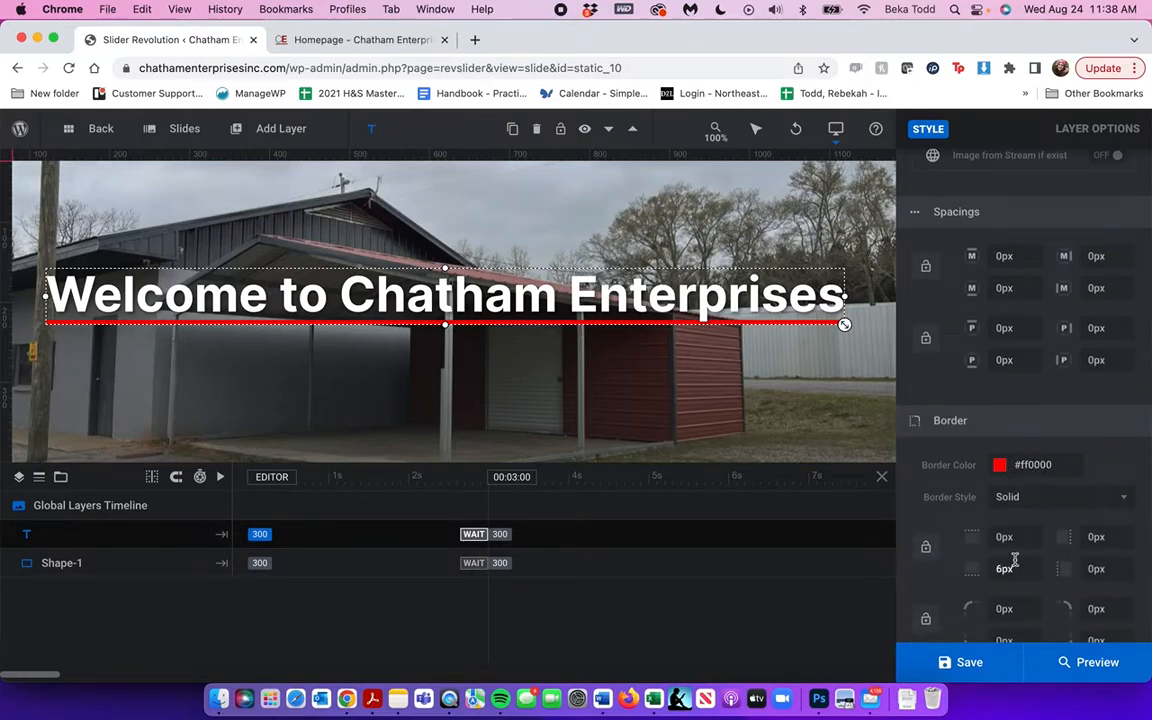
{"action": "scroll", "coordinate": [1014, 561], "scroll_direction": "down", "scroll_amount": 1}
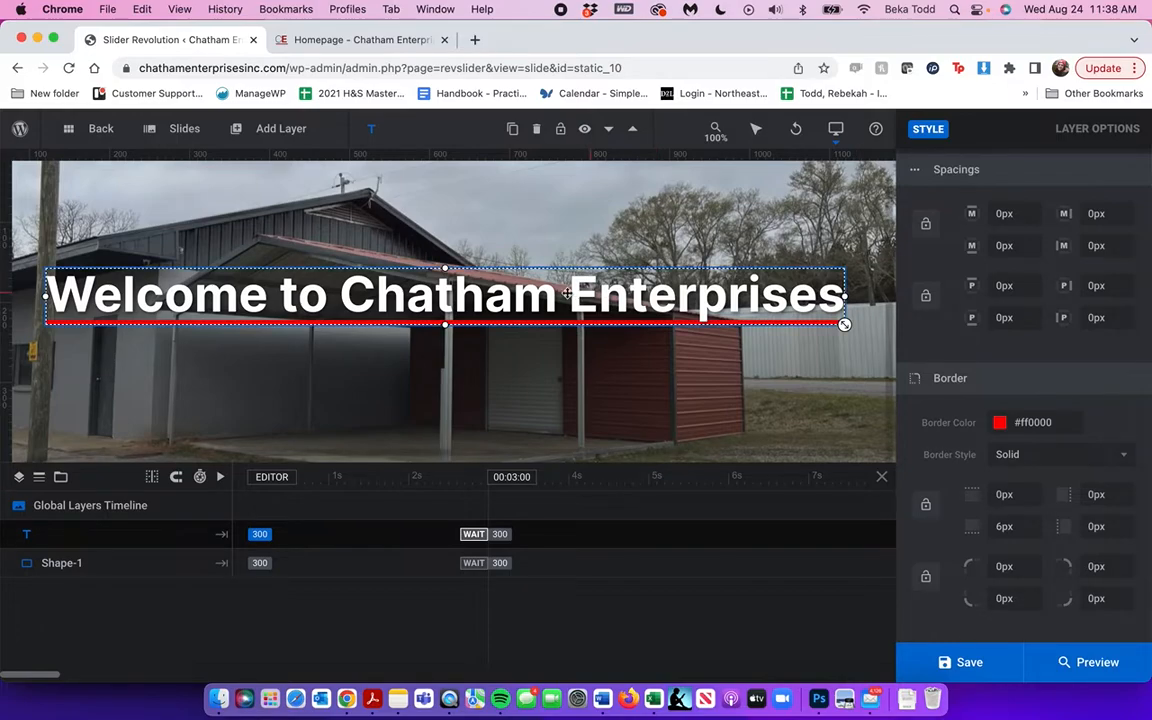
{"action": "mouse_move", "coordinate": [181, 150]}
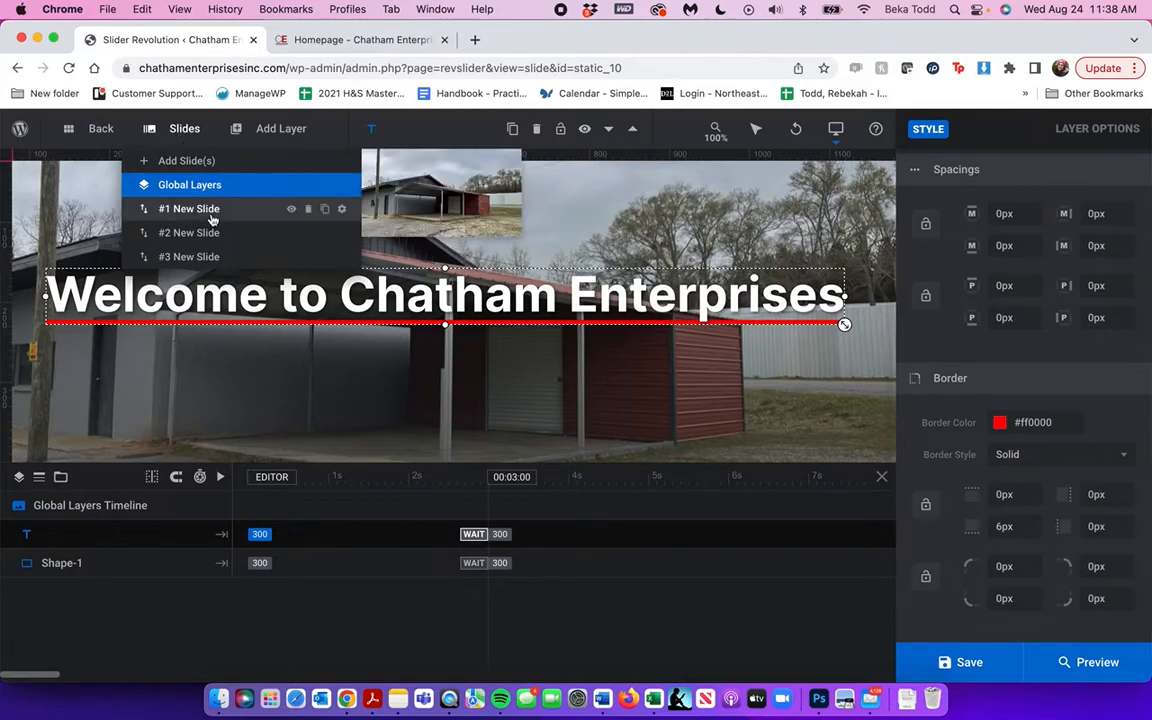
- View slides #1, #2 and #3 of the module in turn, and return to slide #1
{"action": "left_click", "coordinate": [205, 216]}
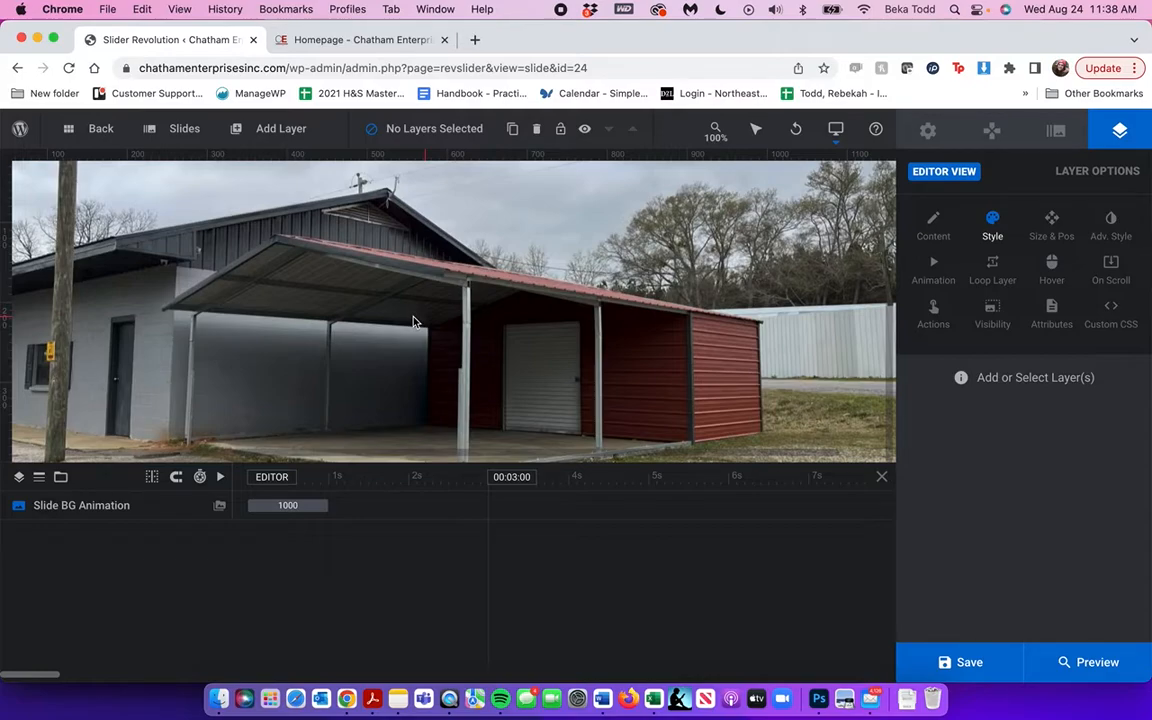
{"action": "mouse_move", "coordinate": [175, 144]}
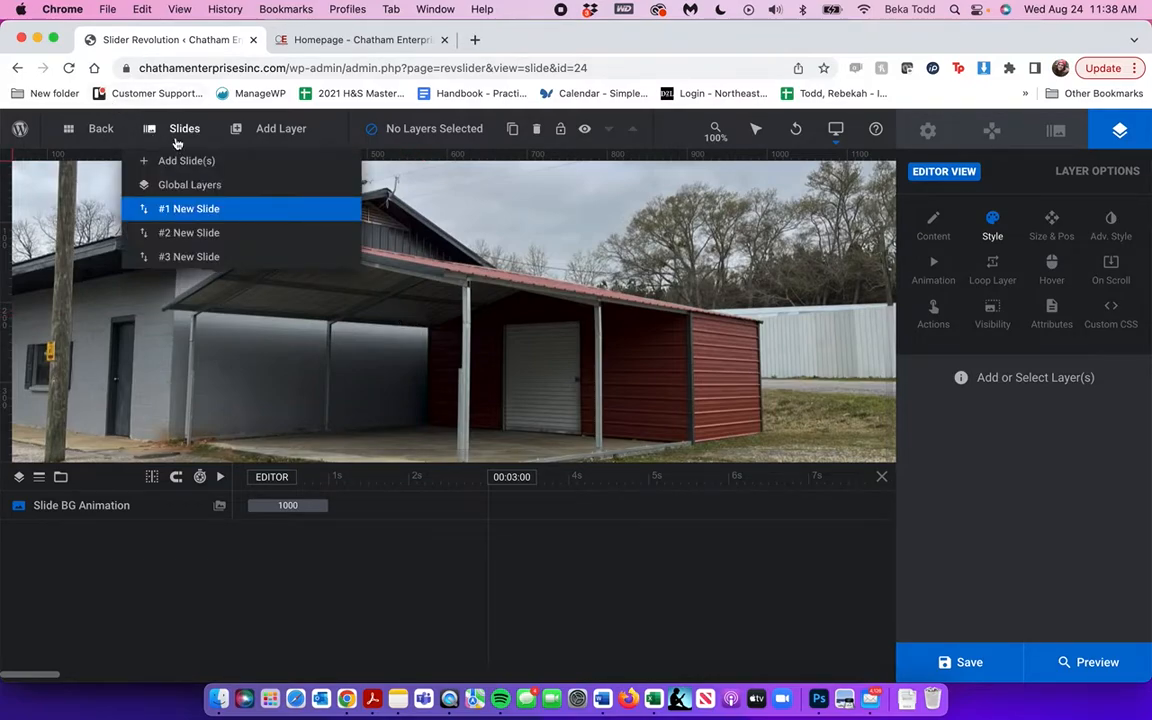
{"action": "left_click", "coordinate": [208, 229]}
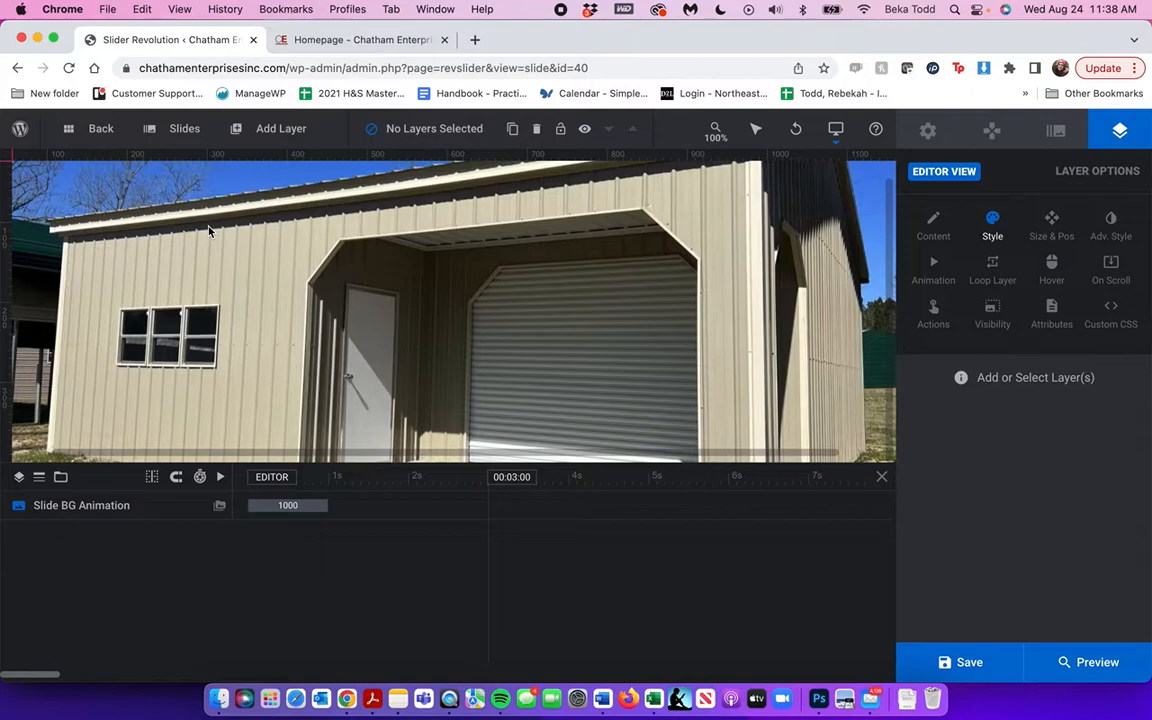
{"action": "mouse_move", "coordinate": [176, 142]}
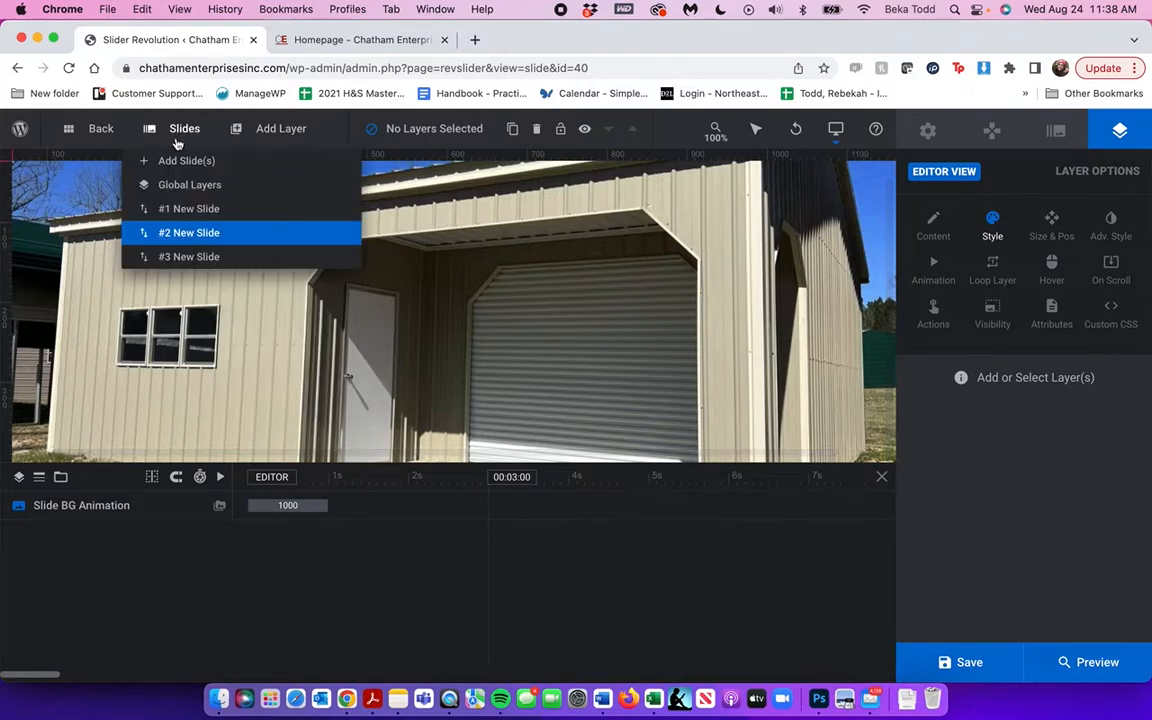
{"action": "left_click", "coordinate": [190, 260]}
{"action": "mouse_move", "coordinate": [180, 129]}
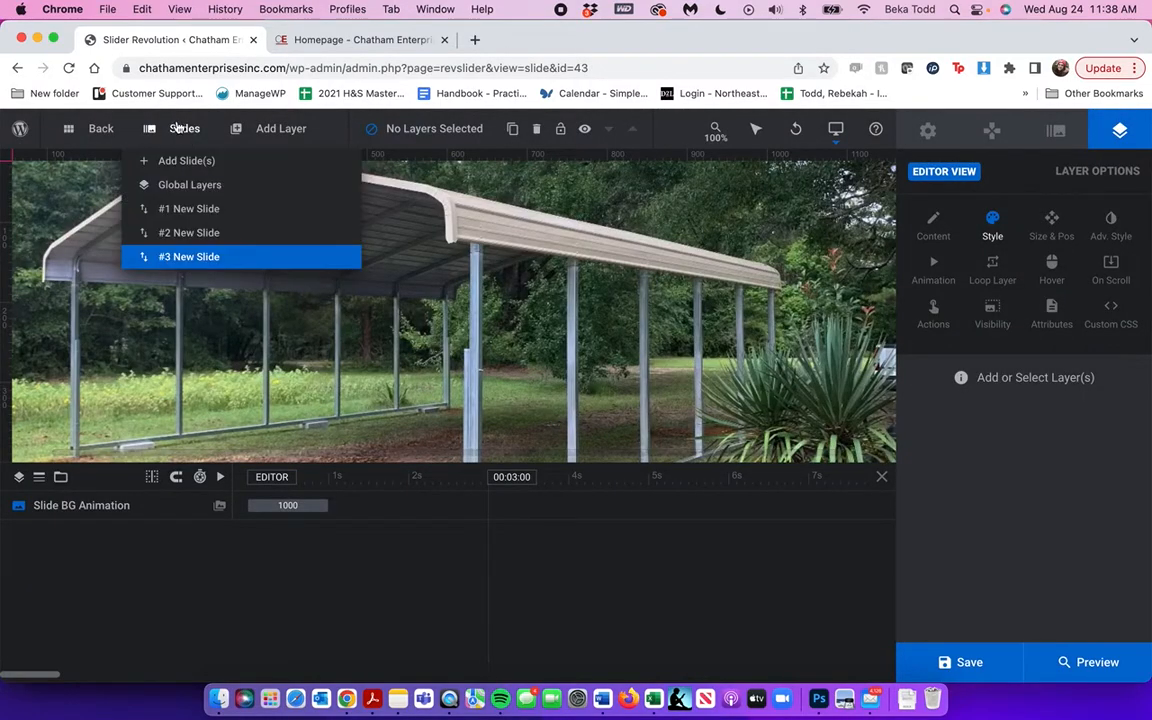
{"action": "left_click", "coordinate": [190, 210]}
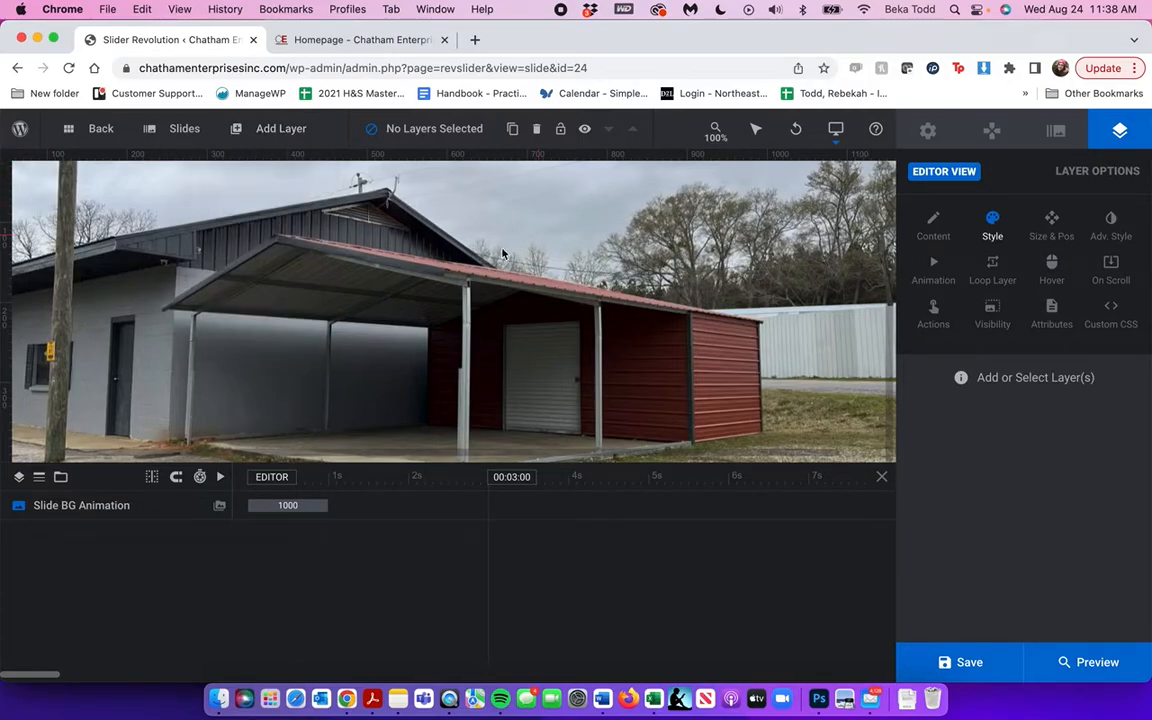
{"action": "mouse_move", "coordinate": [198, 142]}
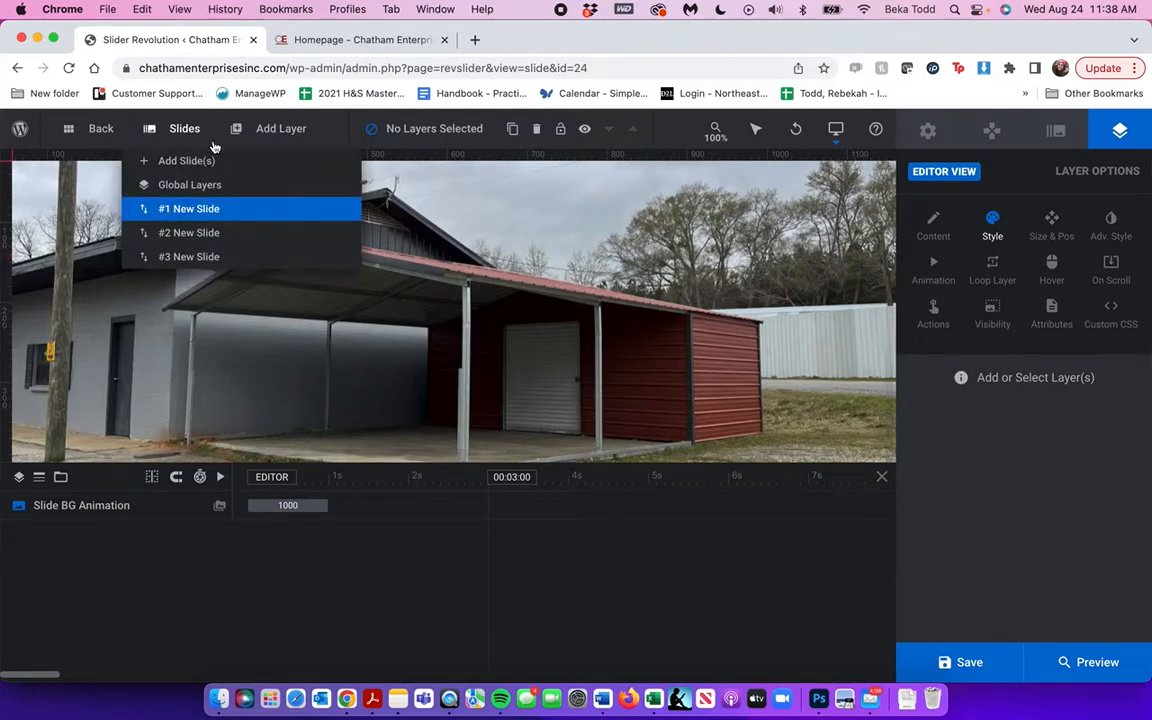
- Try choosing IMG-2053 from the Media Library as slide #1's background image, closing the chooser without inserting it
{"action": "left_click", "coordinate": [1060, 133]}
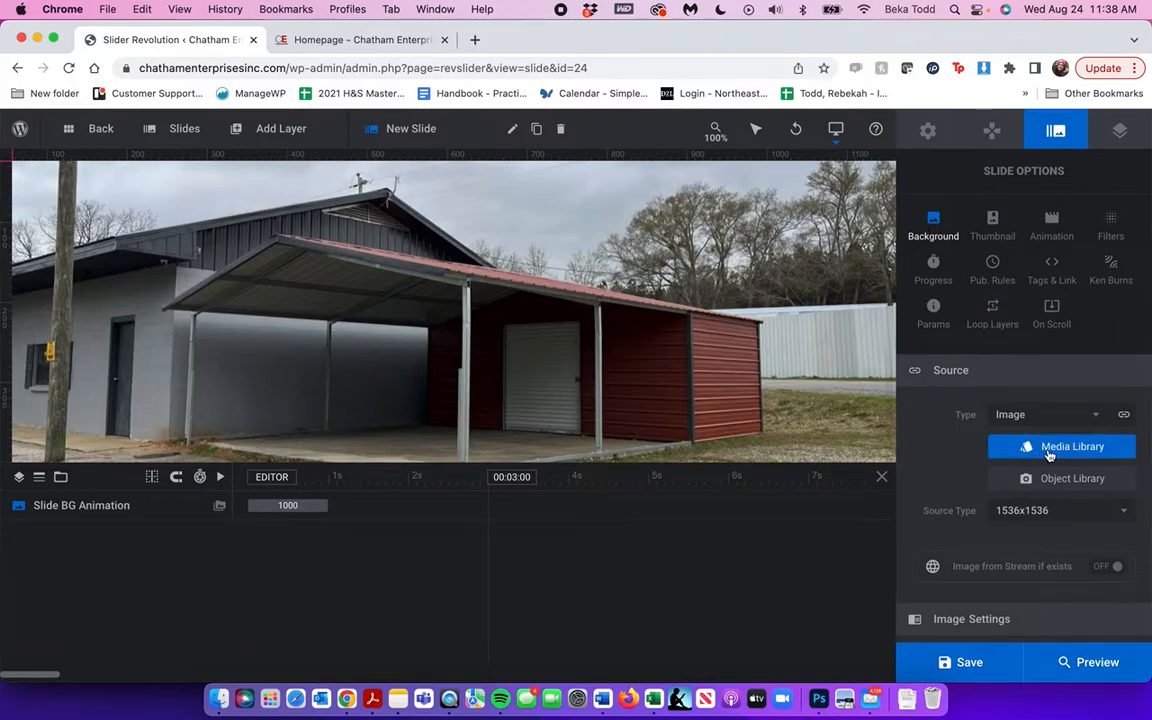
{"action": "left_click", "coordinate": [986, 447]}
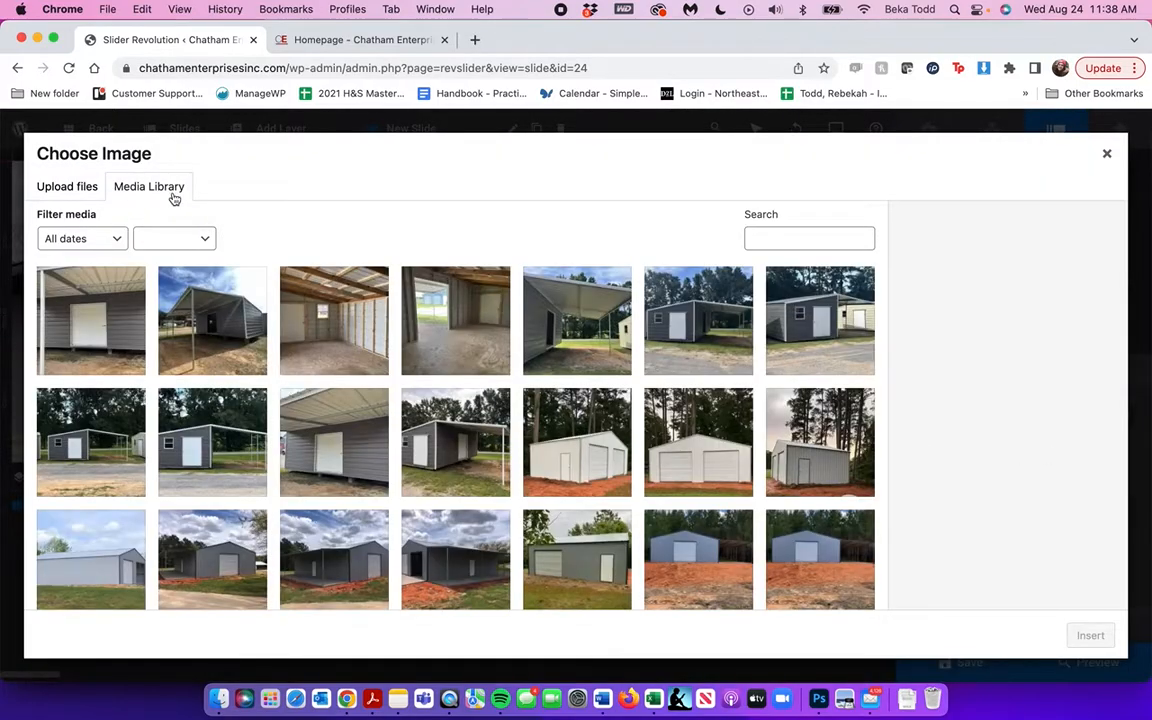
{"action": "left_click", "coordinate": [82, 189]}
{"action": "left_click", "coordinate": [135, 190]}
{"action": "left_click", "coordinate": [567, 395]}
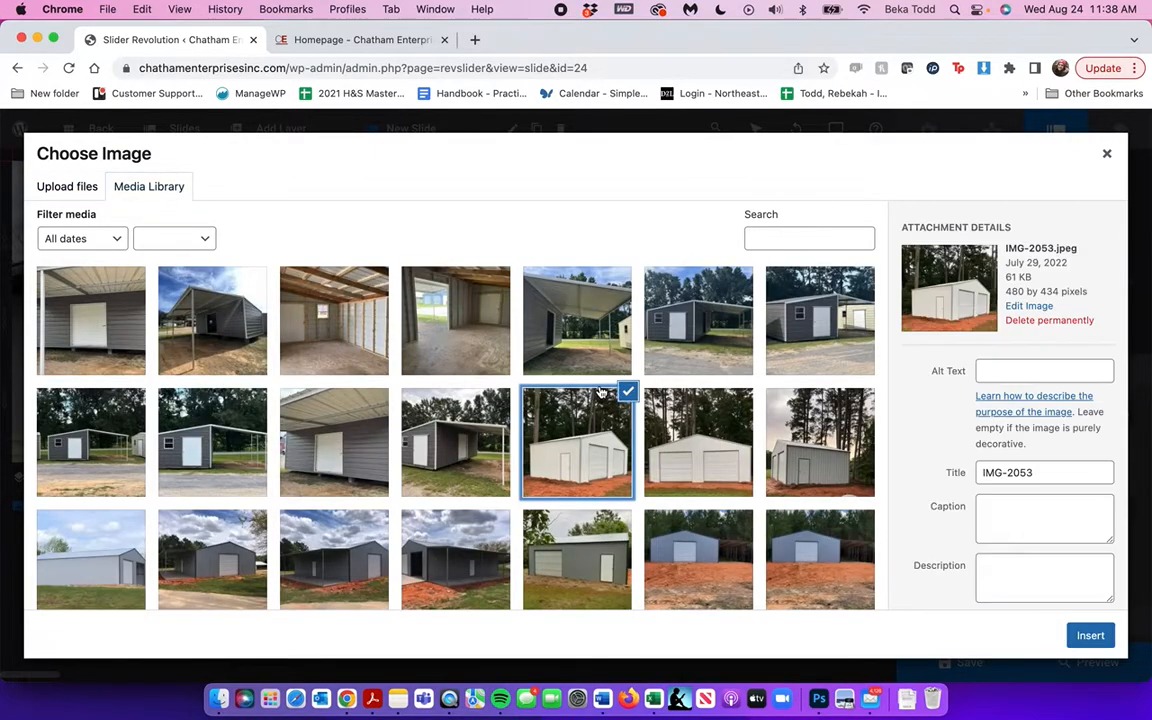
{"action": "left_click", "coordinate": [1106, 153]}
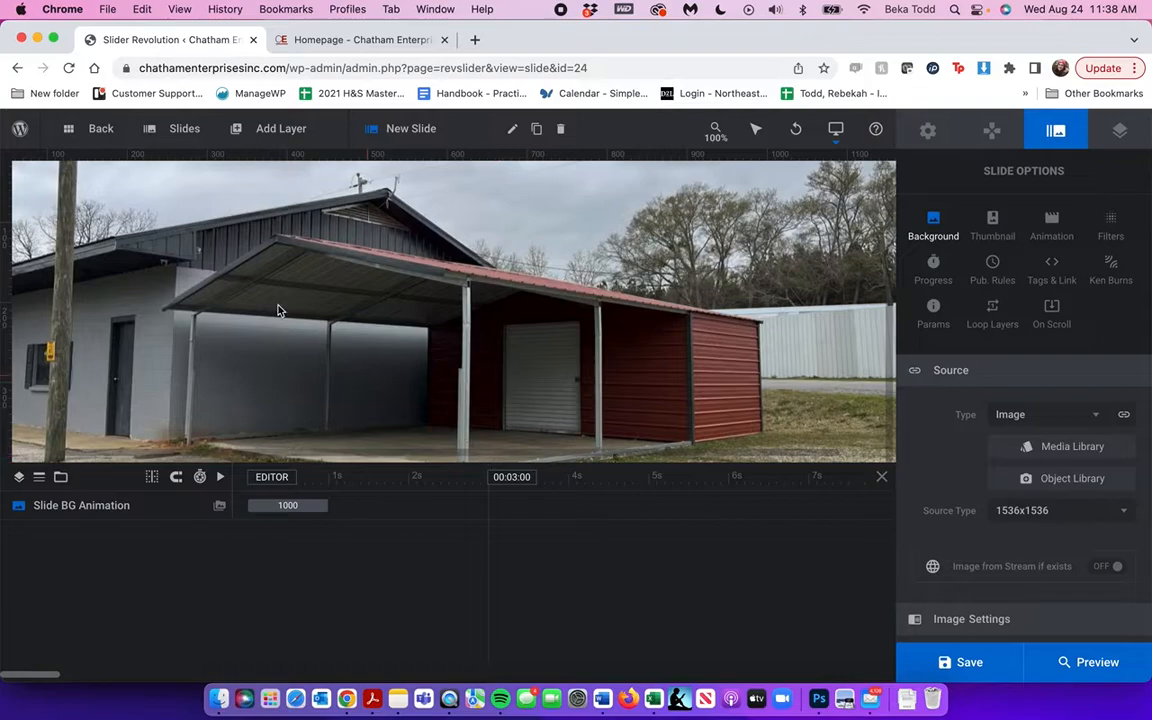
- Add a blank slide and set its background source to the image IMG-2395 from the Media Library
{"action": "mouse_move", "coordinate": [176, 126]}
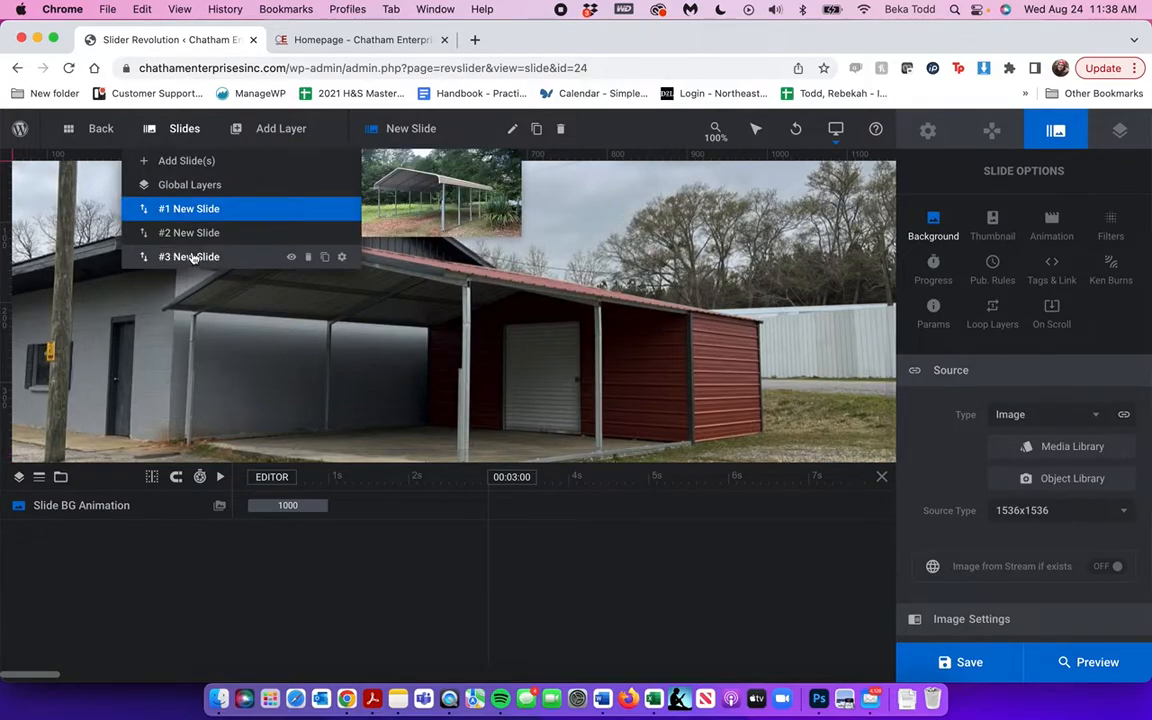
{"action": "mouse_move", "coordinate": [281, 130]}
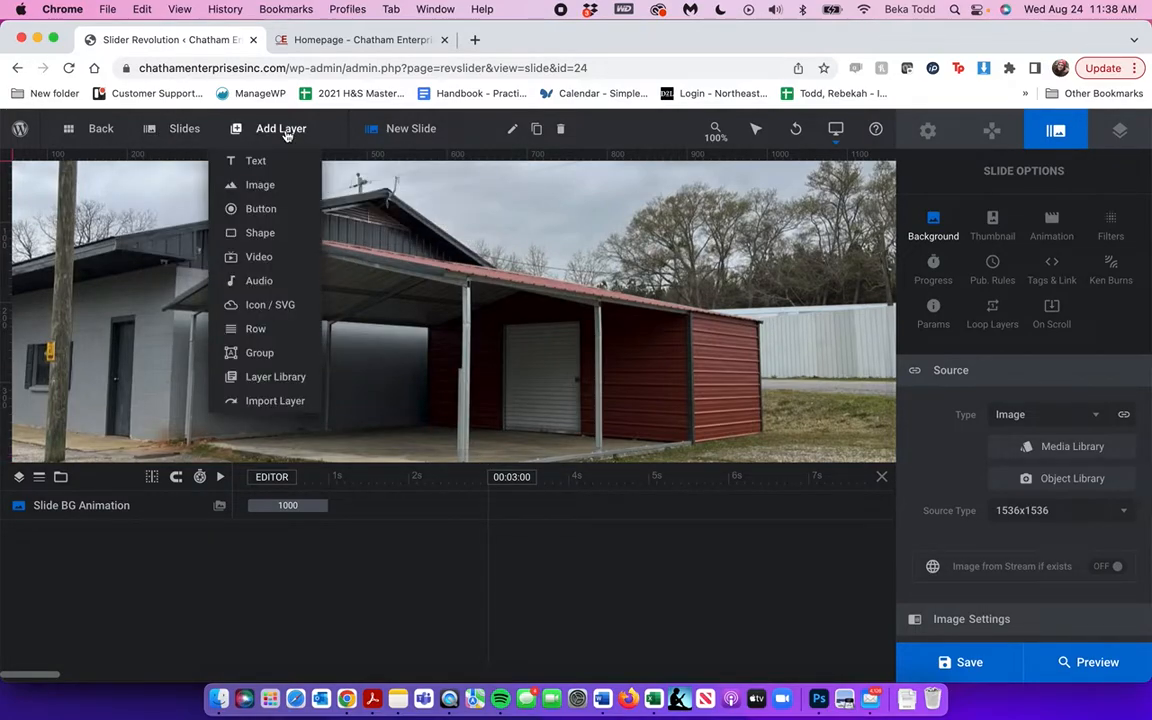
{"action": "mouse_move", "coordinate": [197, 157]}
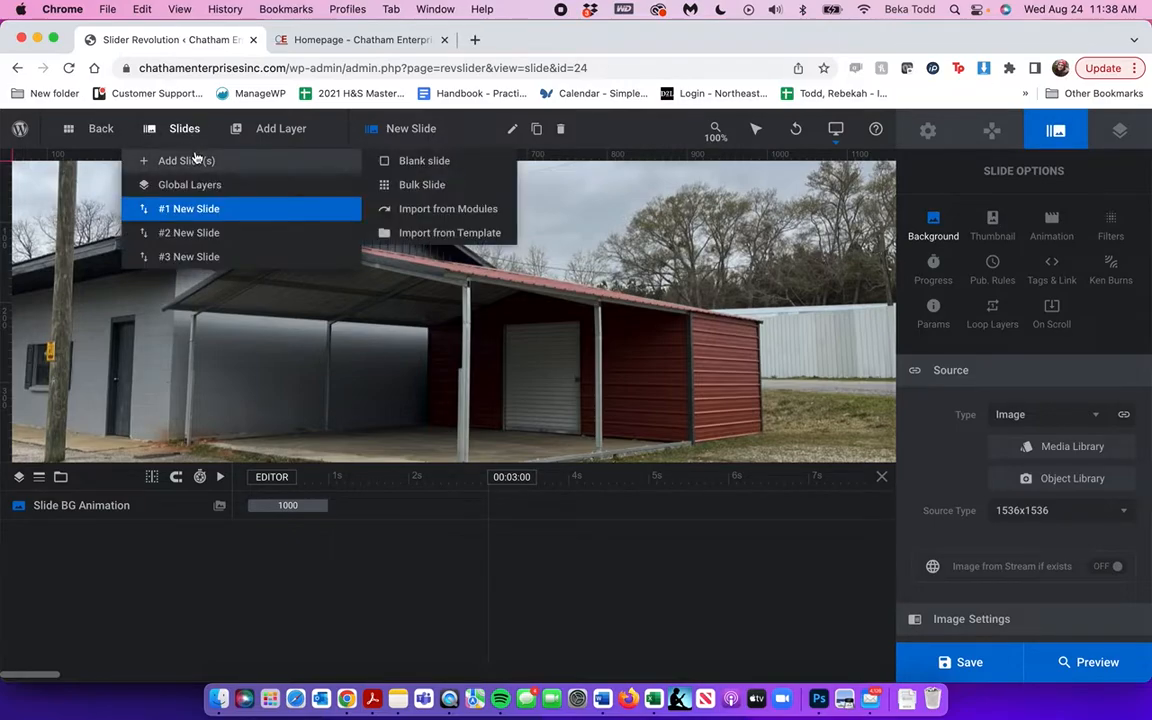
{"action": "left_click", "coordinate": [398, 162]}
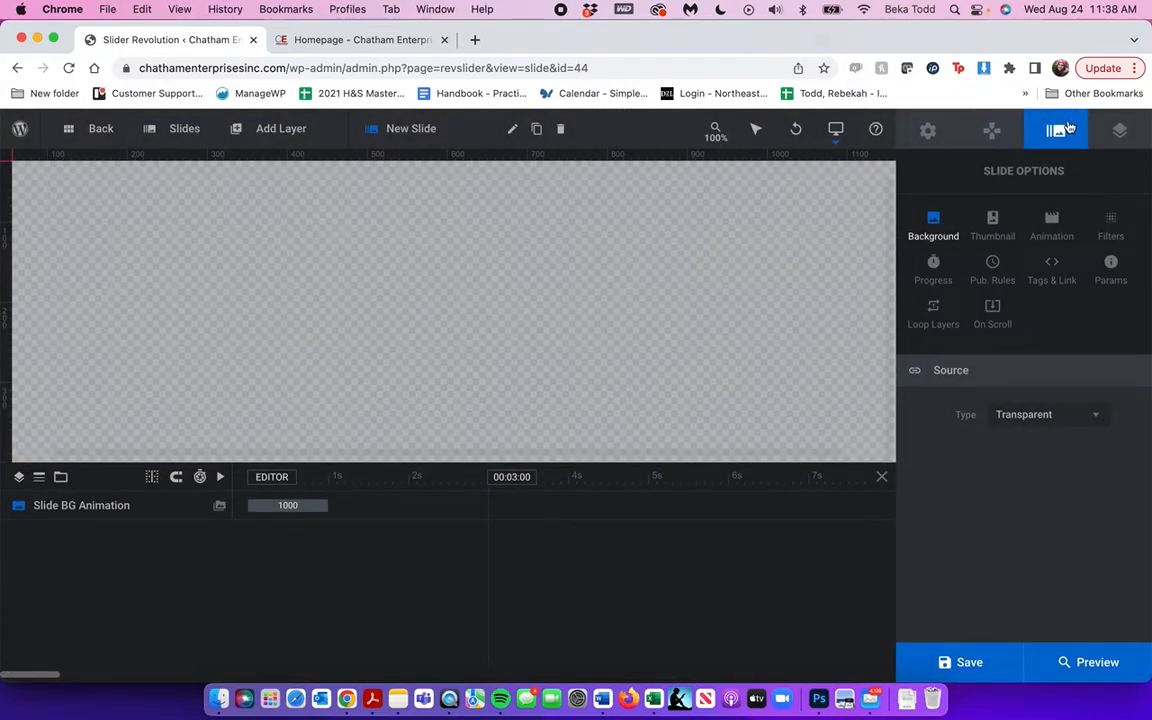
{"action": "left_click", "coordinate": [1026, 419]}
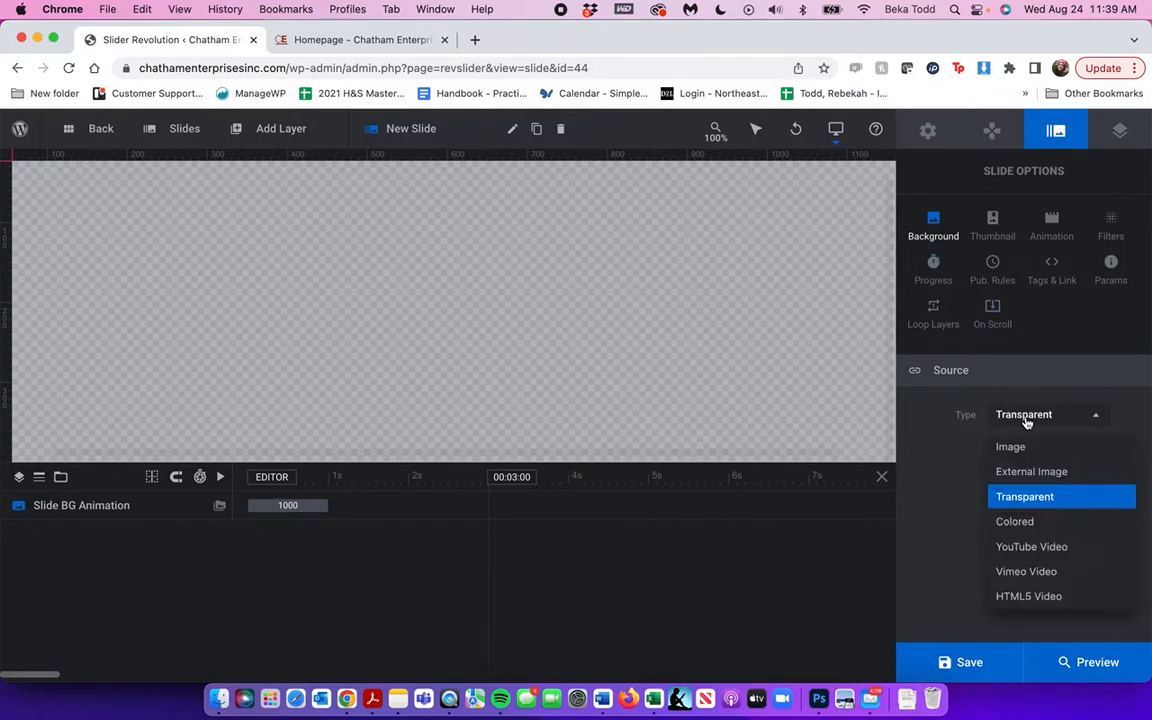
{"action": "left_click", "coordinate": [1012, 447]}
{"action": "left_click", "coordinate": [1028, 452]}
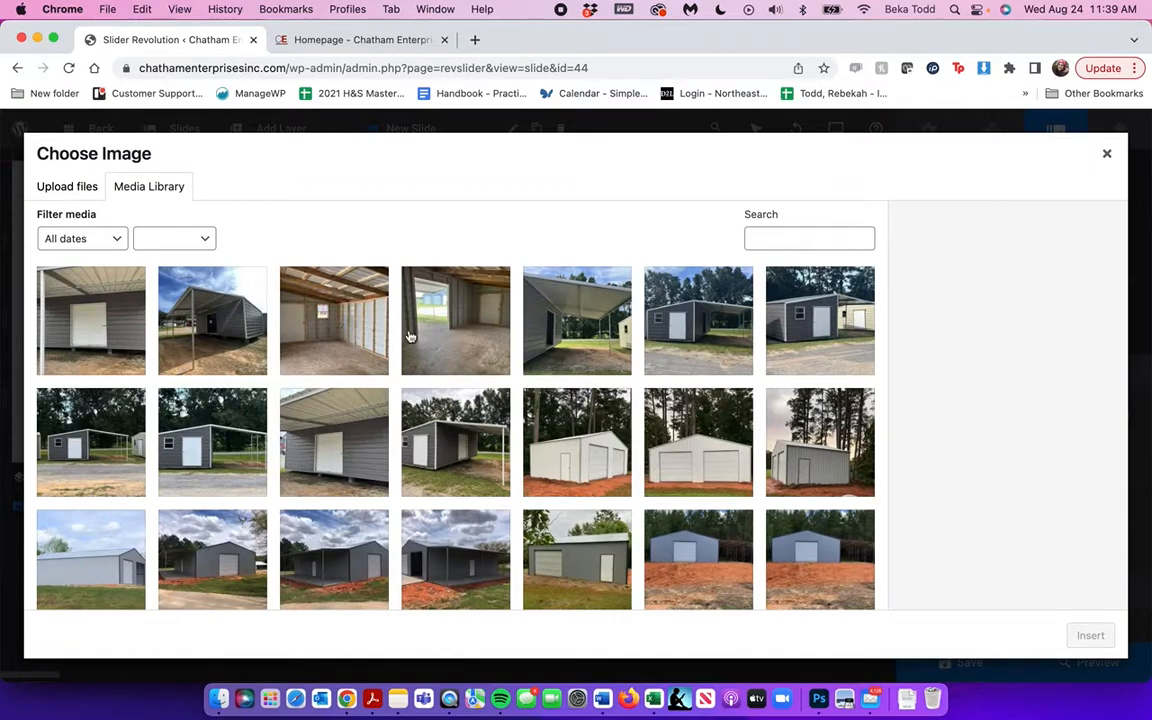
{"action": "left_click", "coordinate": [455, 333]}
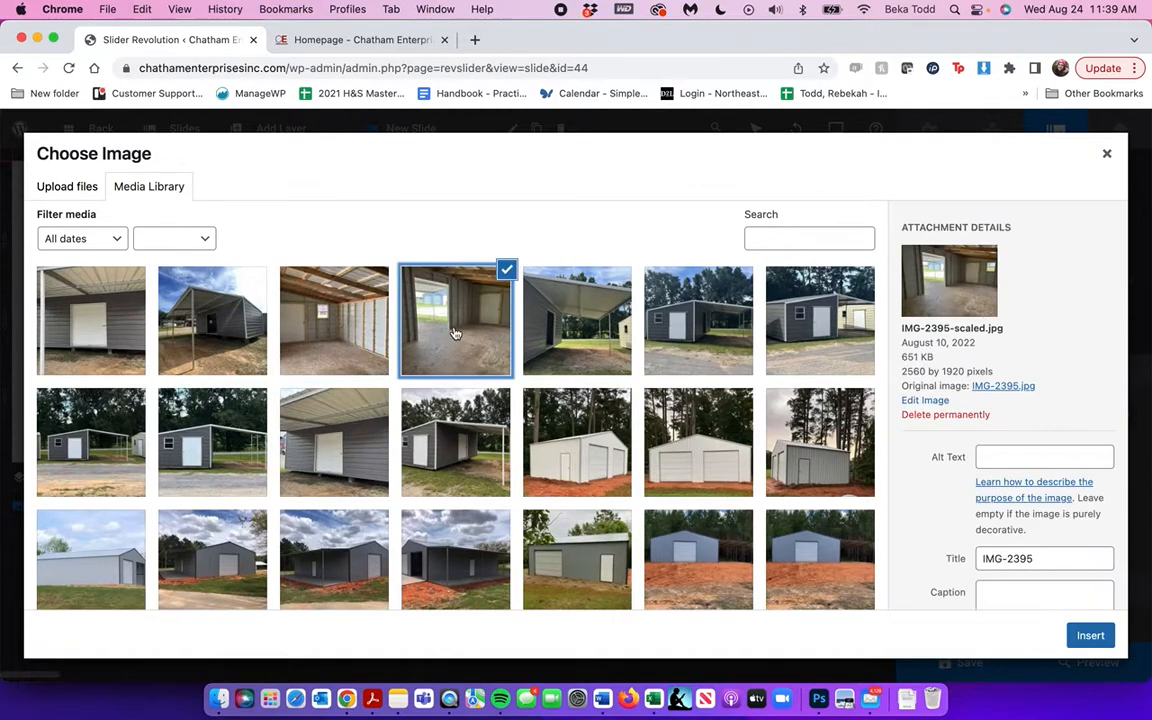
{"action": "left_click", "coordinate": [1092, 633]}
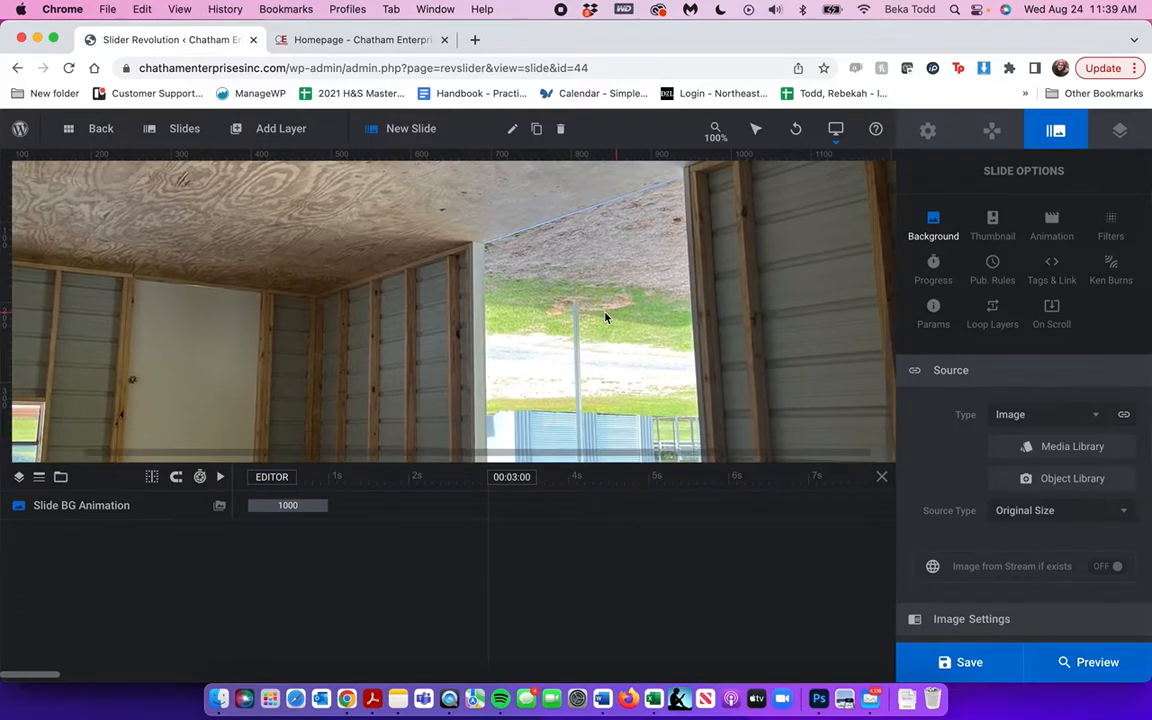
- Delete slide #4 from the module and save the module
{"action": "mouse_move", "coordinate": [168, 122]}
{"action": "mouse_move", "coordinate": [268, 286]}
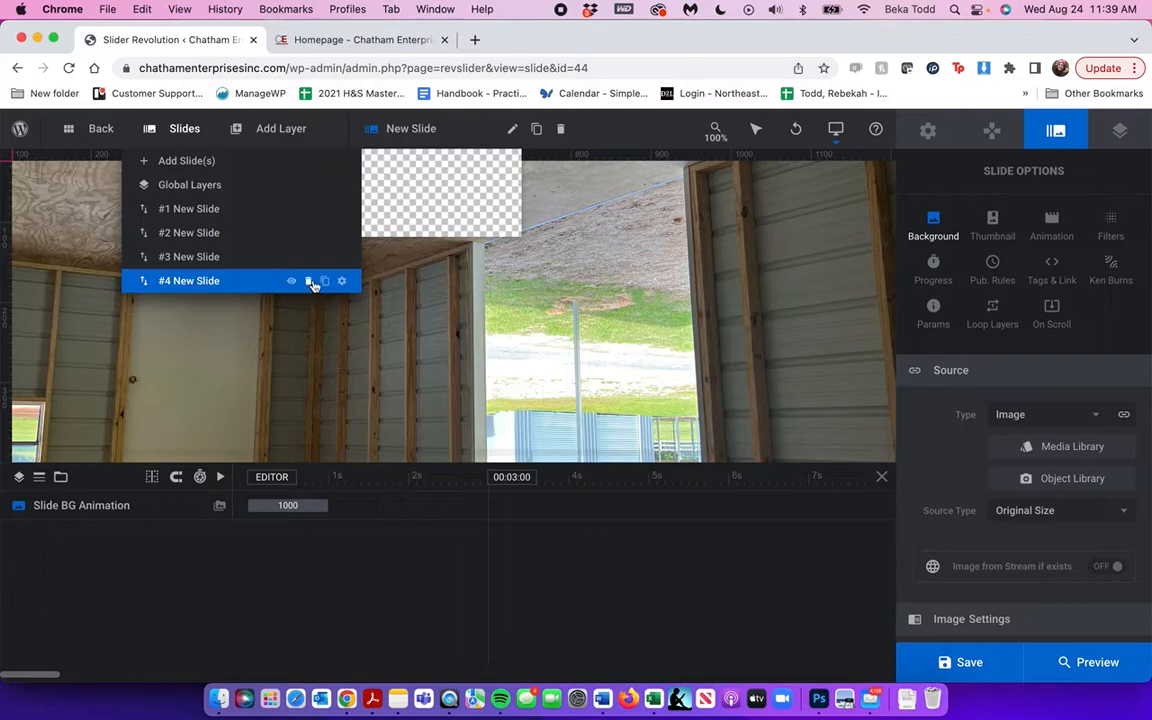
{"action": "left_click", "coordinate": [309, 281]}
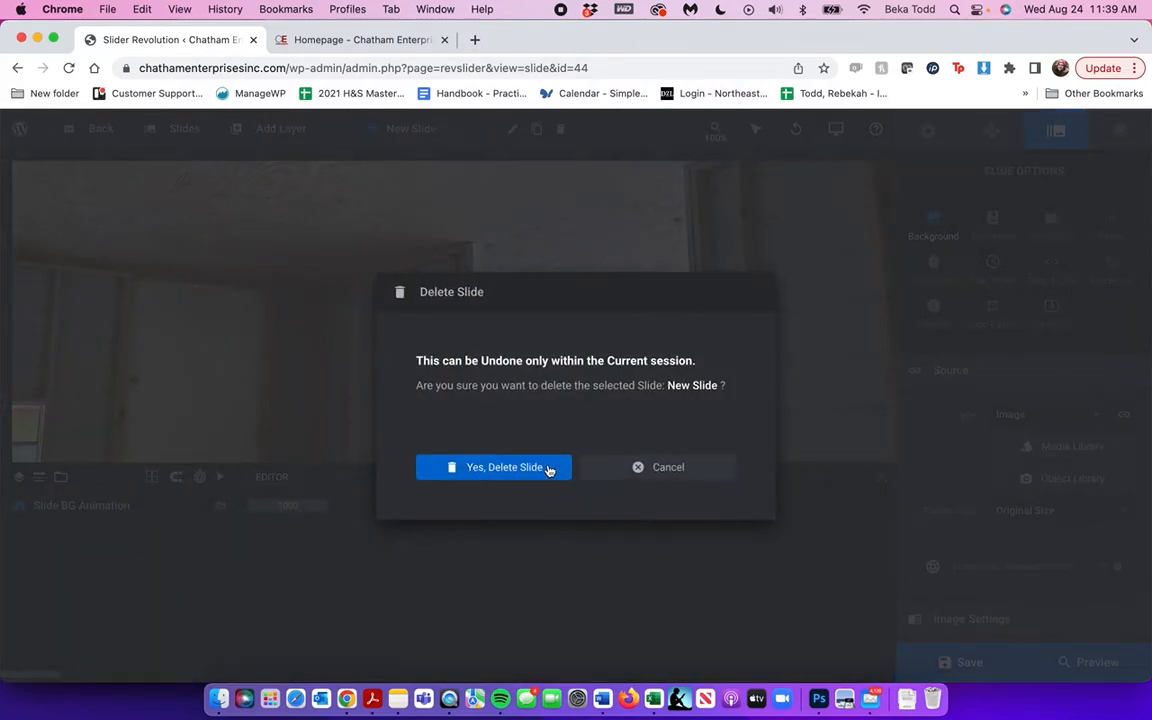
{"action": "left_click", "coordinate": [488, 465]}
{"action": "left_click", "coordinate": [983, 675]}
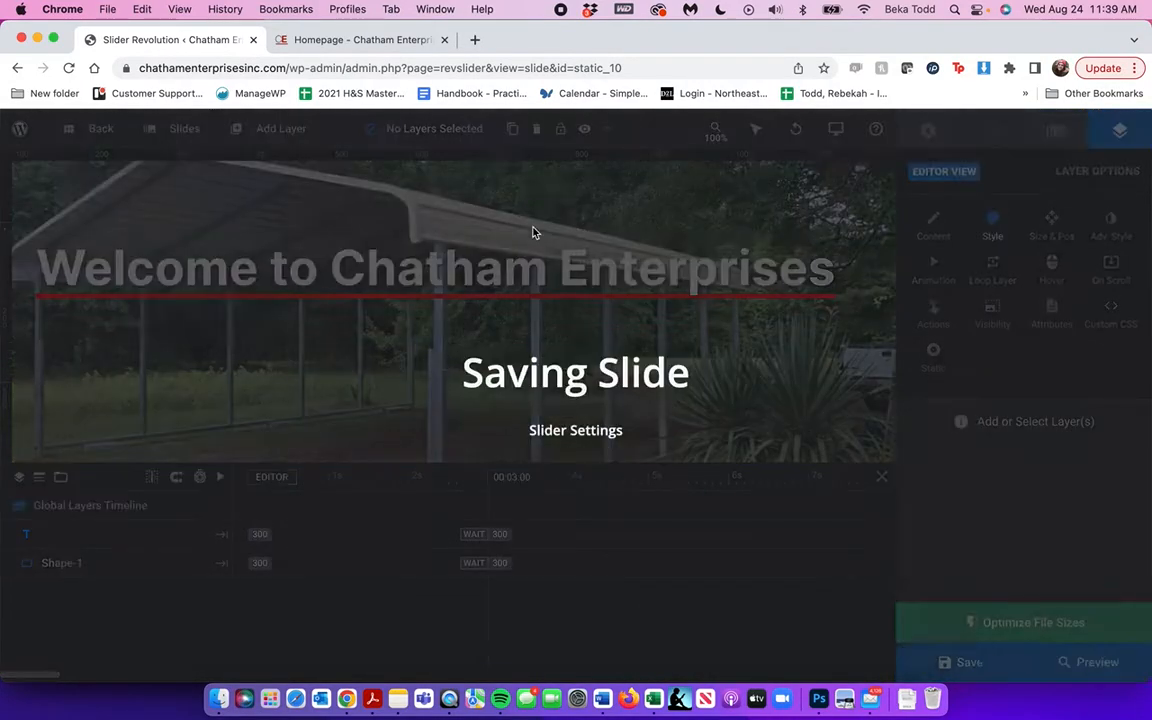
- Review the slide list, slide #1's background source options, the Global Layers and the module's general options
{"action": "mouse_move", "coordinate": [190, 147]}
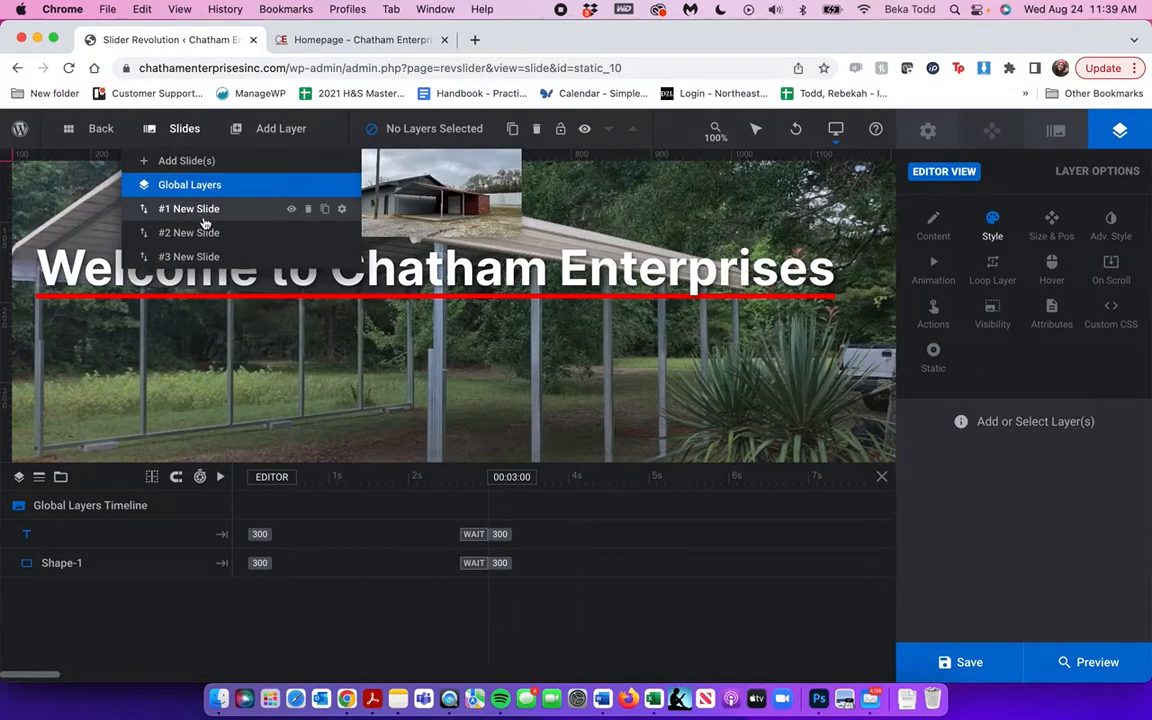
{"action": "mouse_move", "coordinate": [215, 244]}
{"action": "mouse_move", "coordinate": [258, 134]}
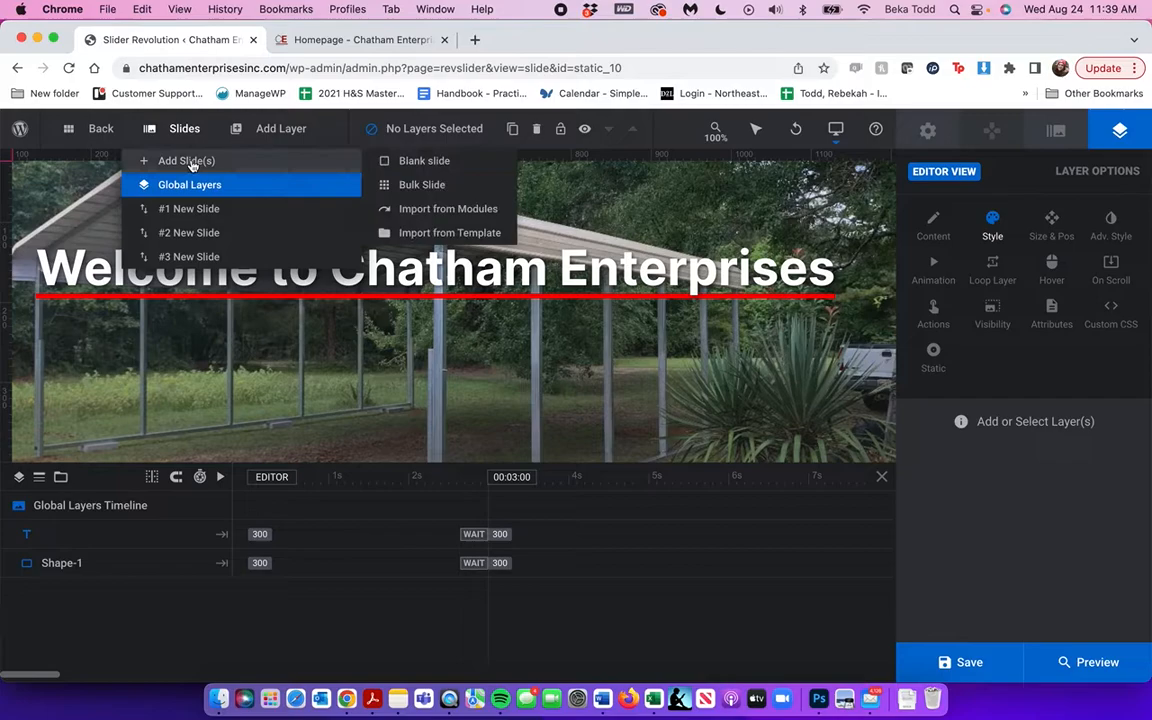
{"action": "left_click", "coordinate": [244, 211]}
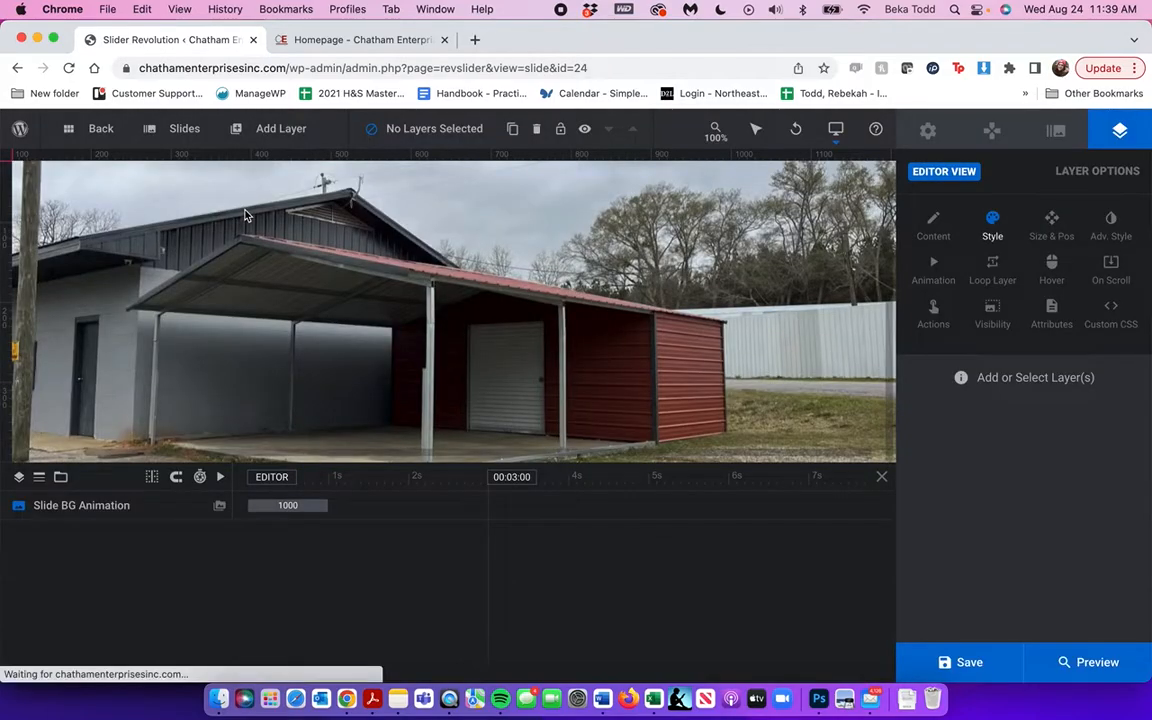
{"action": "left_click", "coordinate": [1056, 133]}
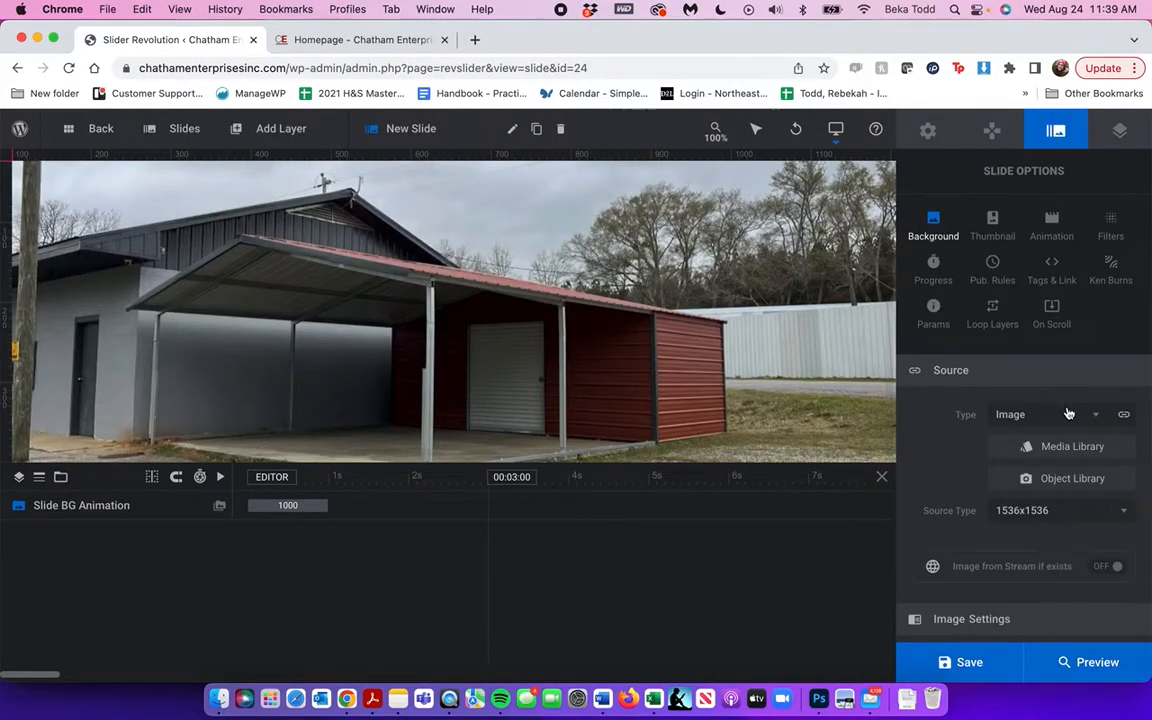
{"action": "mouse_move", "coordinate": [184, 130]}
{"action": "left_click", "coordinate": [185, 183]}
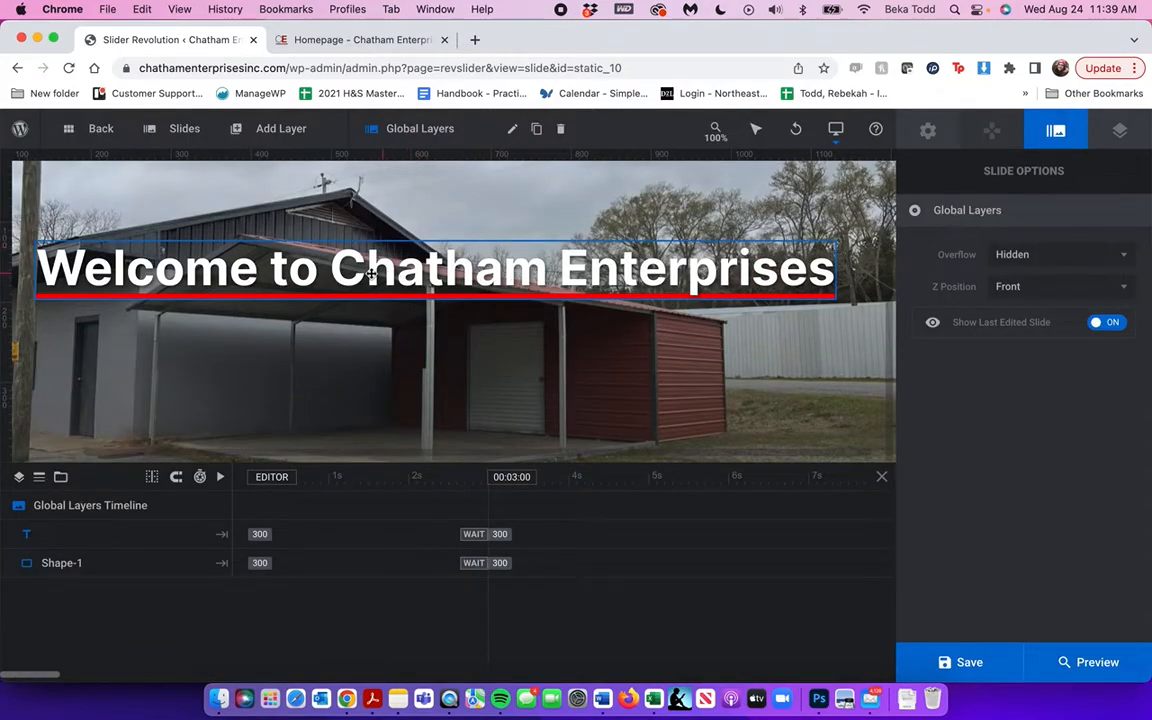
{"action": "left_click", "coordinate": [930, 132]}
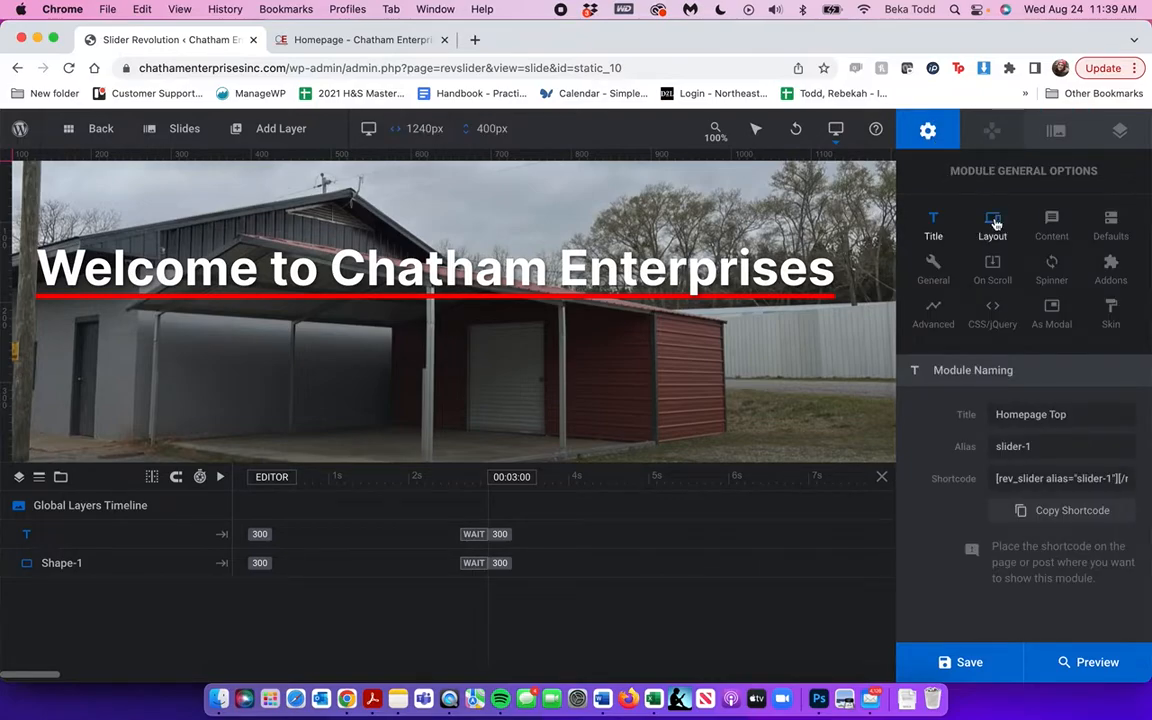
- Move the Welcome to Chatham Enterprises text layer slightly lower in the banner, and check its layout in the Notebook, Tablet and Mobile views
{"action": "left_click_drag", "start_coordinate": [592, 256], "coordinate": [583, 283]}
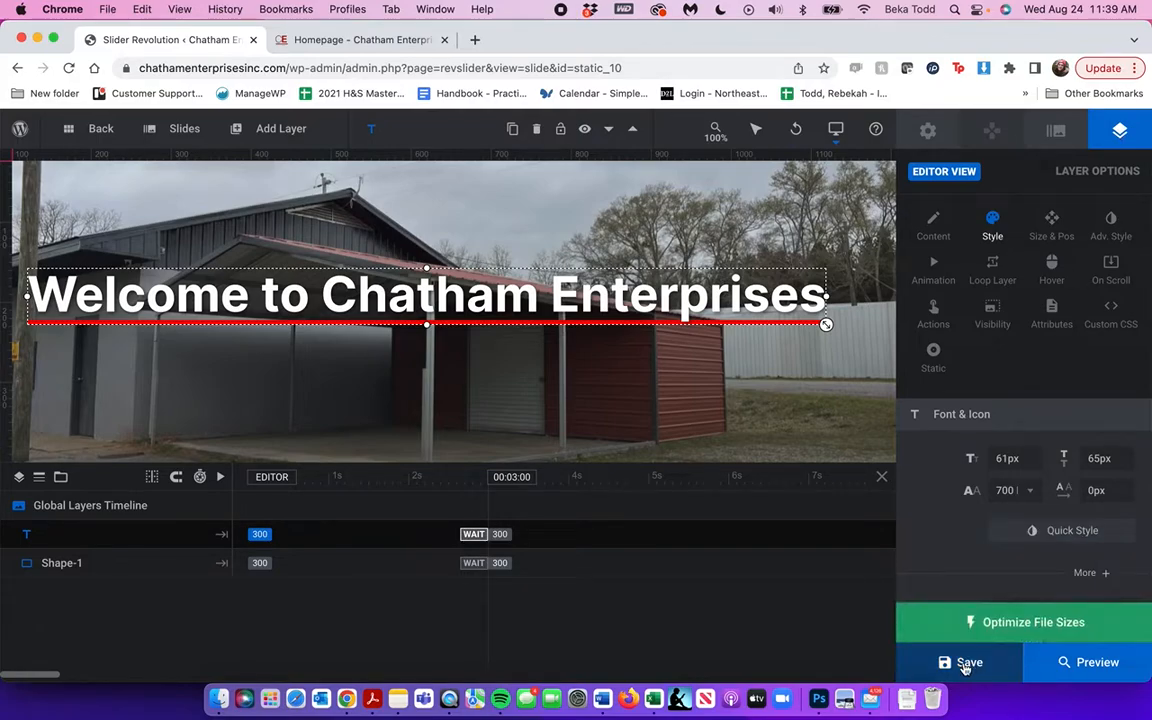
{"action": "mouse_move", "coordinate": [822, 131]}
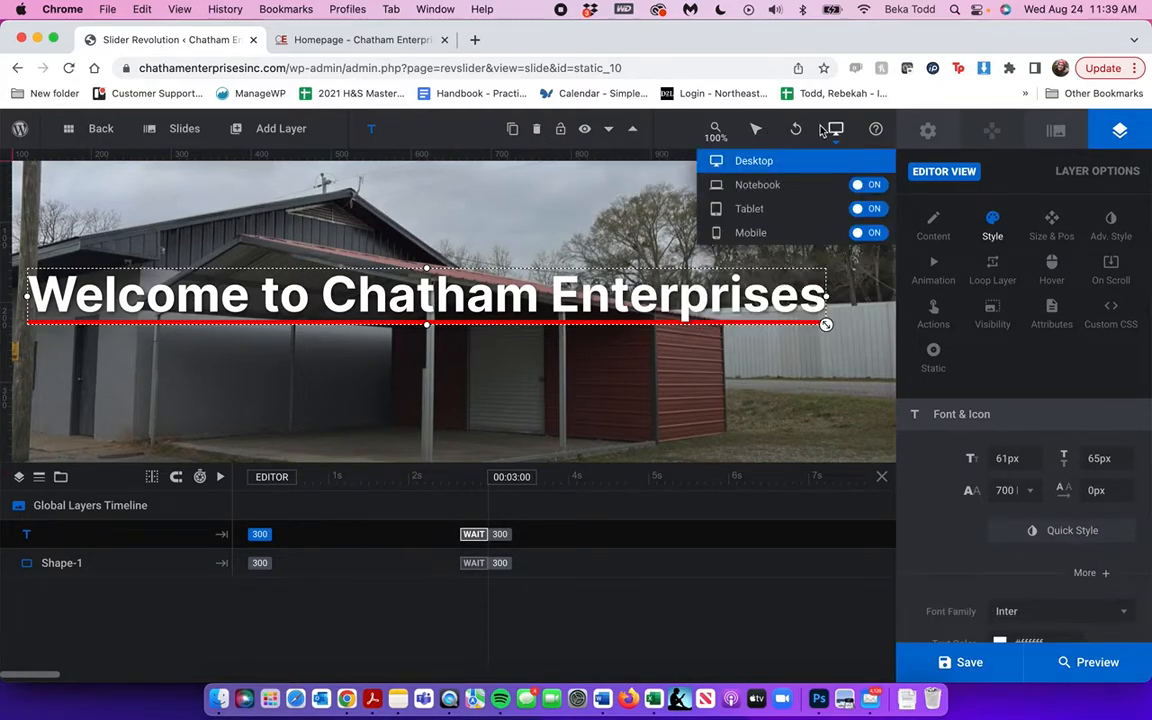
{"action": "left_click", "coordinate": [800, 188]}
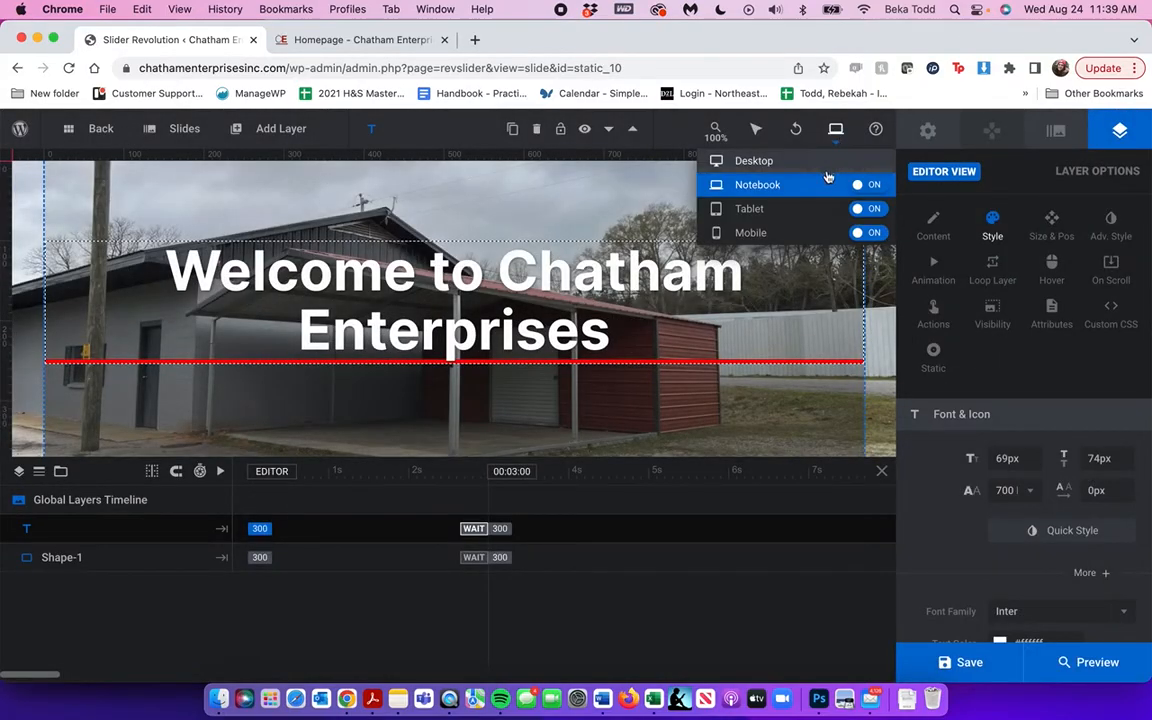
{"action": "left_click", "coordinate": [806, 210]}
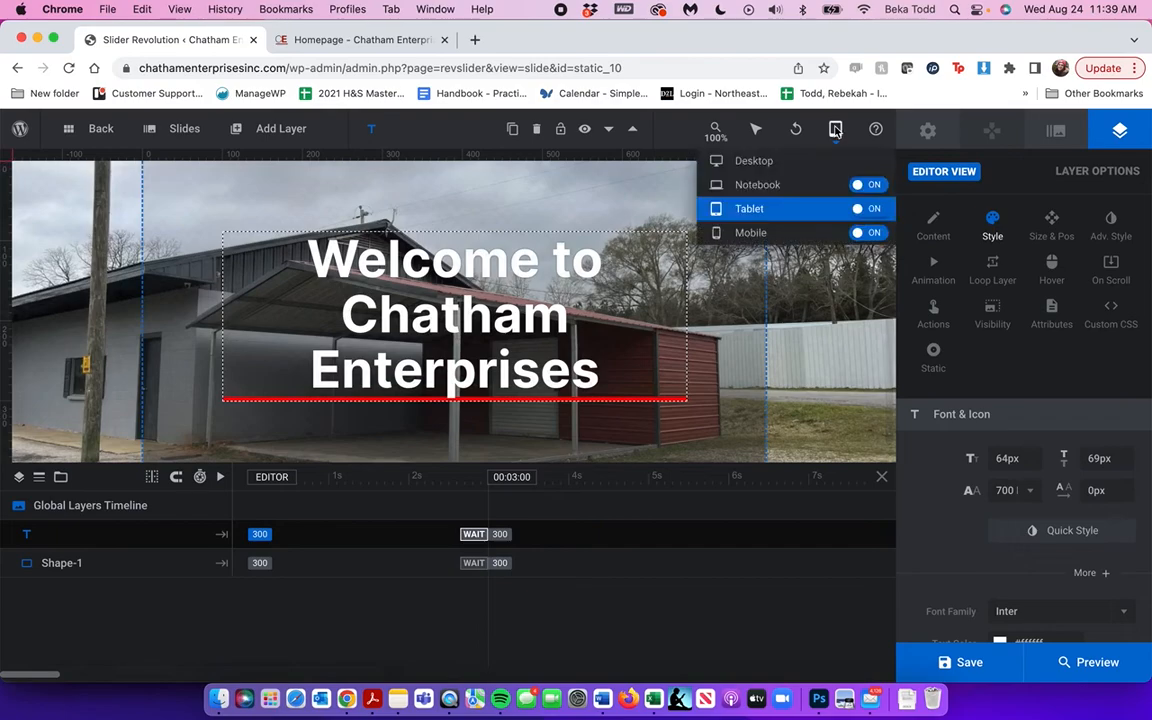
{"action": "left_click", "coordinate": [789, 232]}
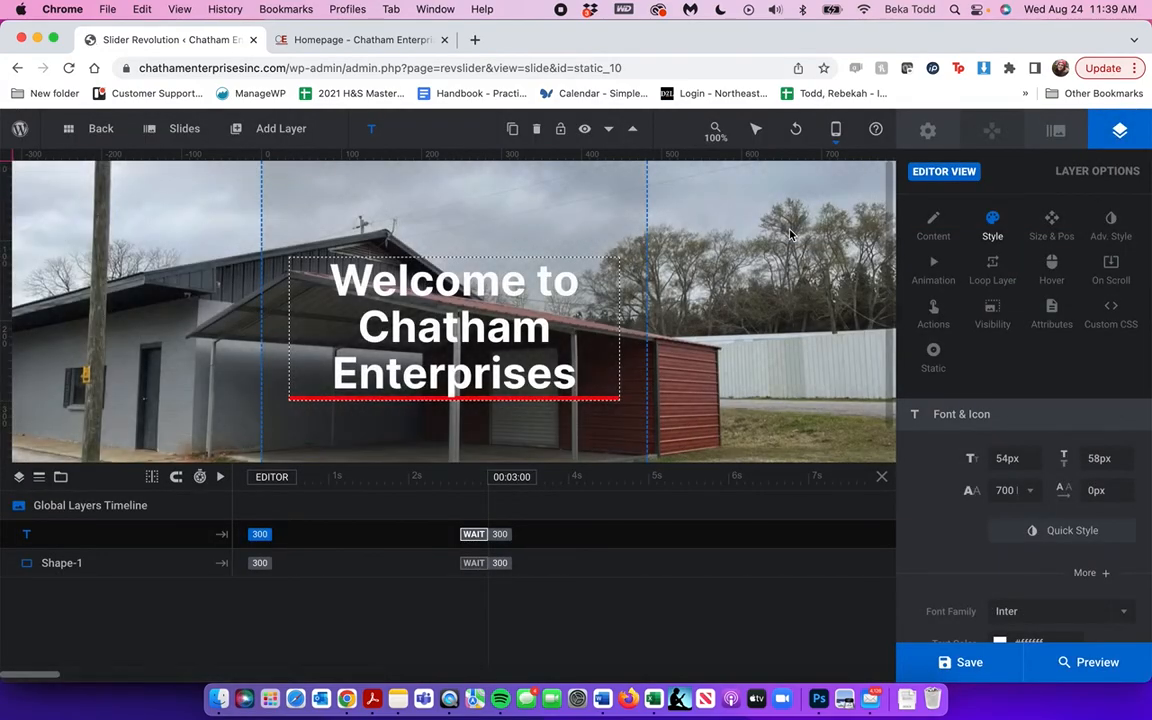
- Return to the Slider Revolution modules overview and bring the module list into view
{"action": "left_click", "coordinate": [98, 130]}
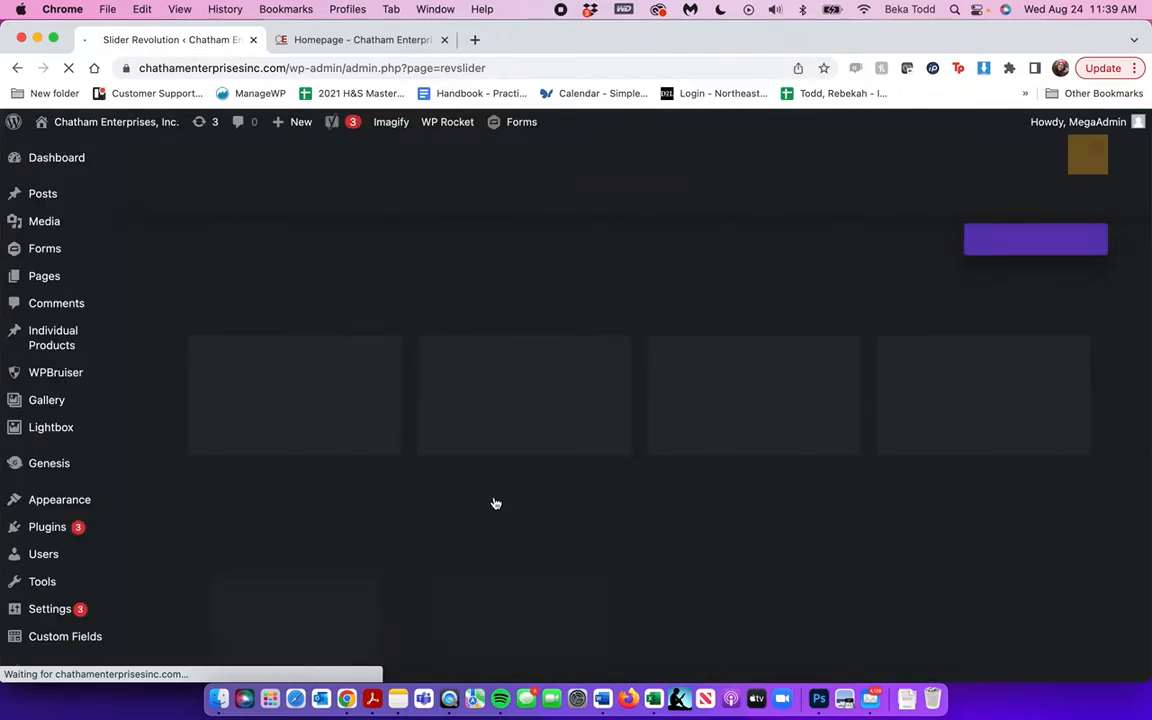
{"action": "scroll", "coordinate": [494, 501], "scroll_direction": "down", "scroll_amount": 5}
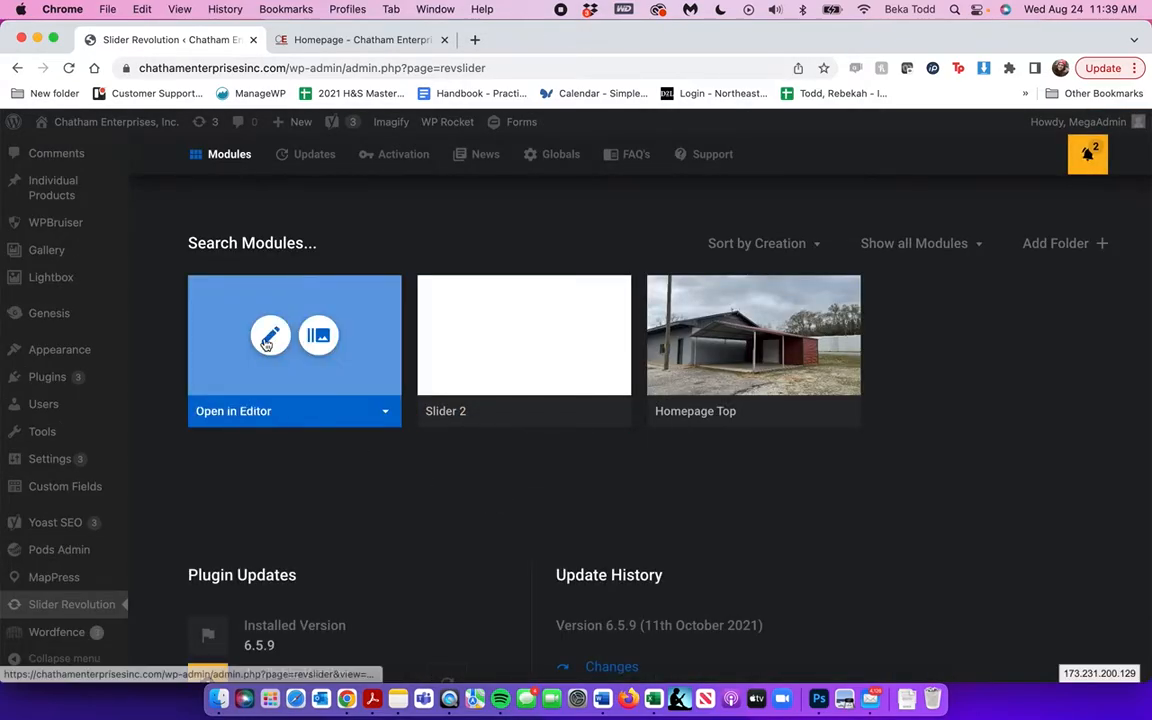
- Open the YouTube Videos module, go to slide #2, and inspect its slide background source and the video layer's Video ID
{"action": "left_click", "coordinate": [266, 340]}
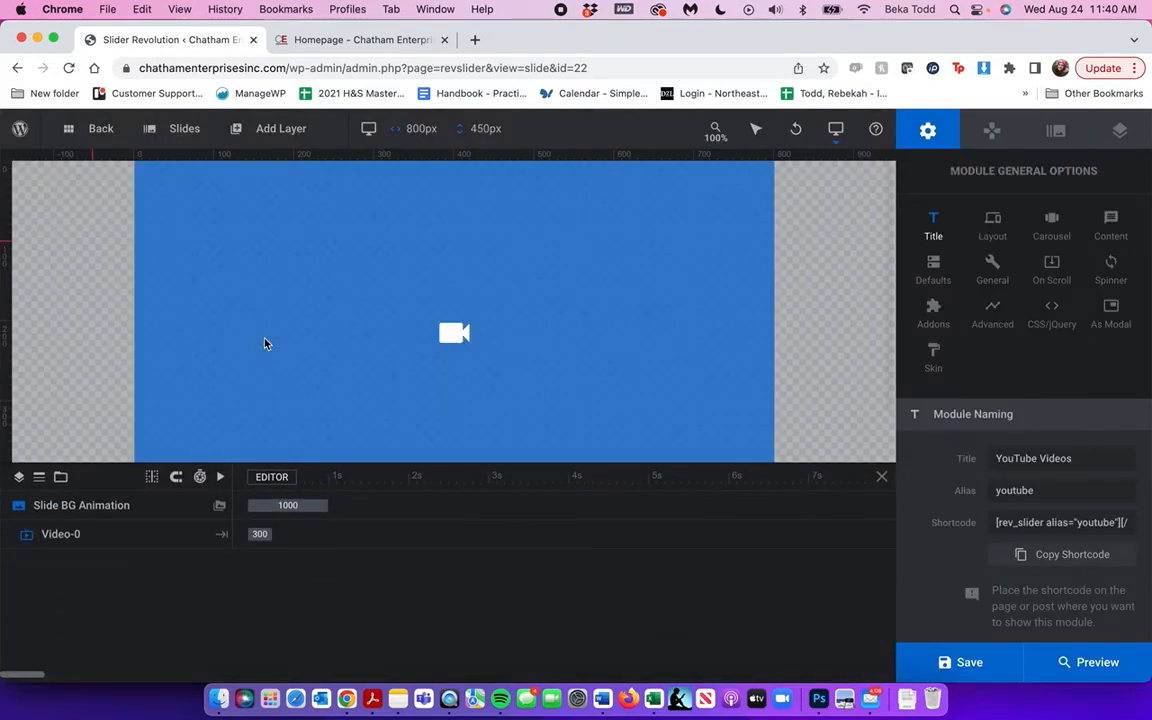
{"action": "mouse_move", "coordinate": [172, 144]}
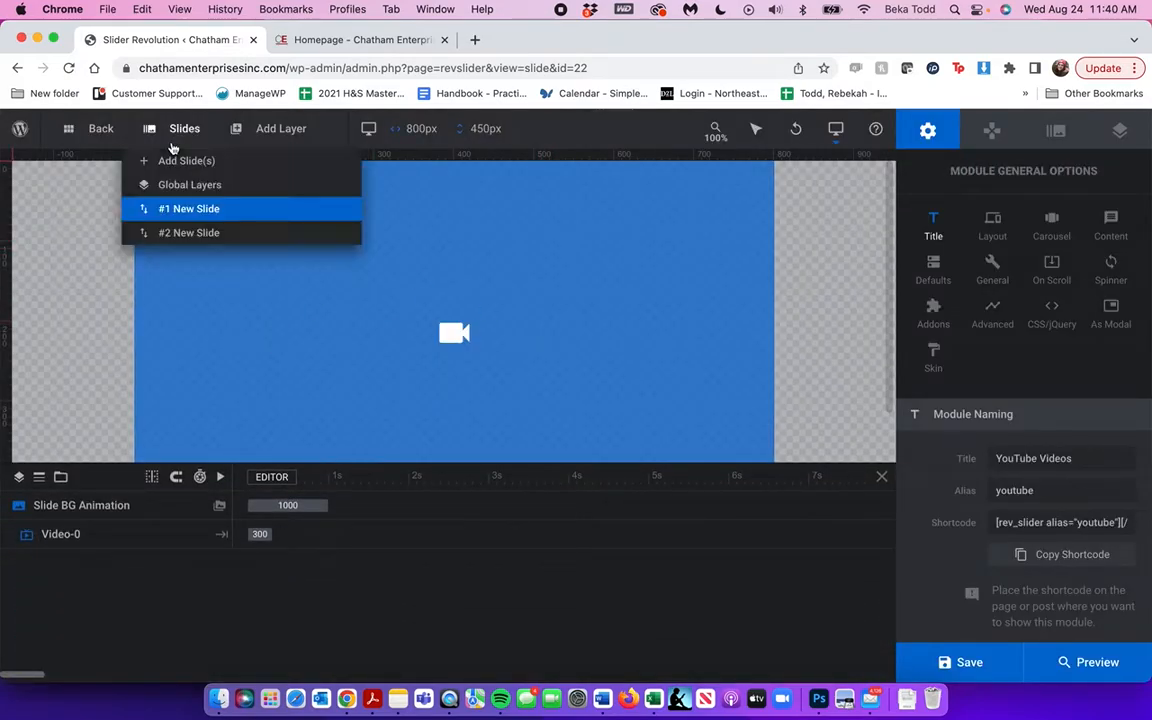
{"action": "left_click", "coordinate": [213, 236]}
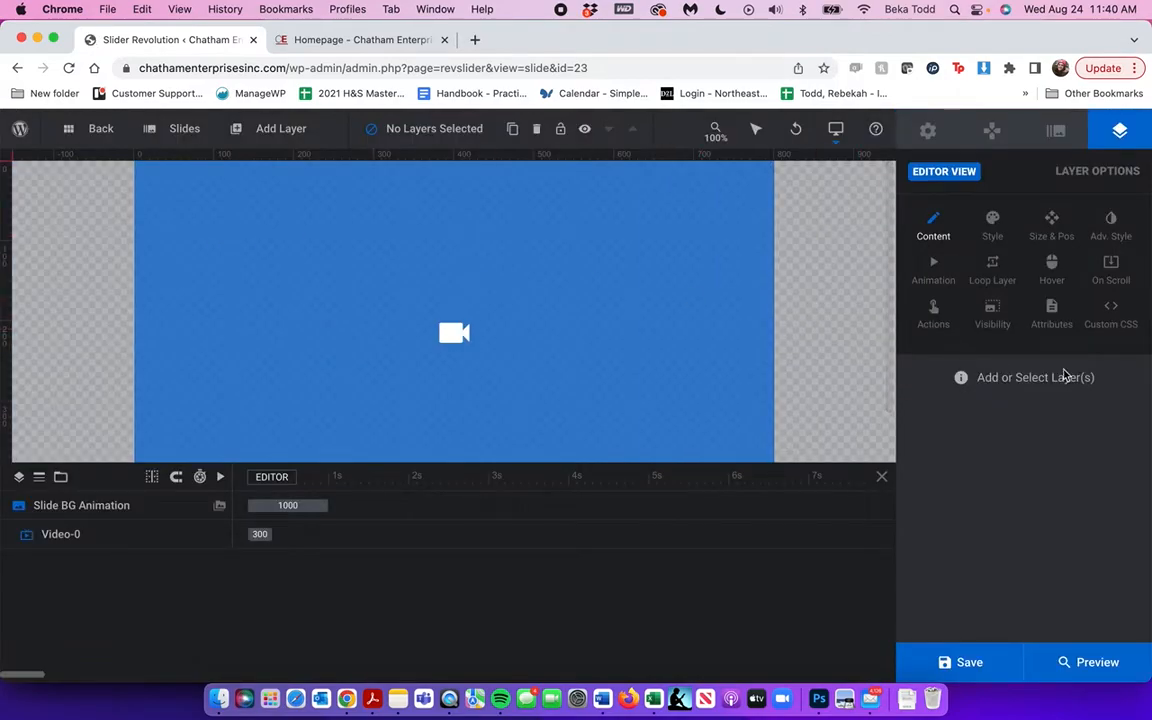
{"action": "left_click", "coordinate": [1056, 145]}
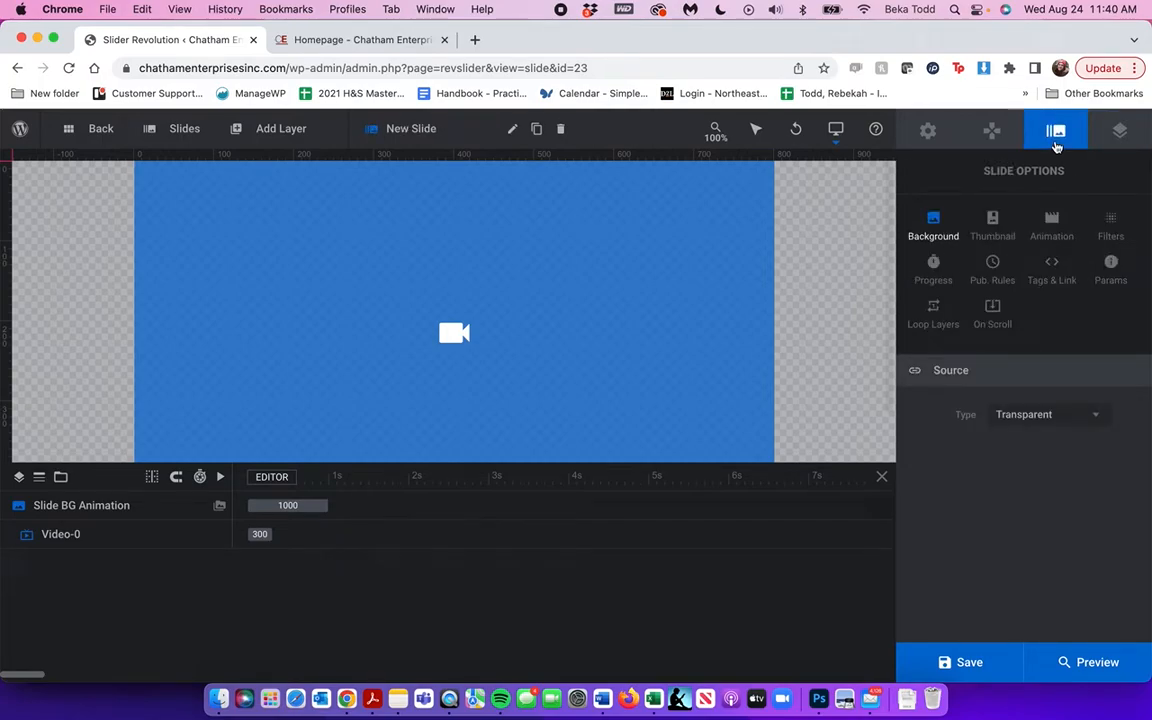
{"action": "left_click", "coordinate": [278, 442]}
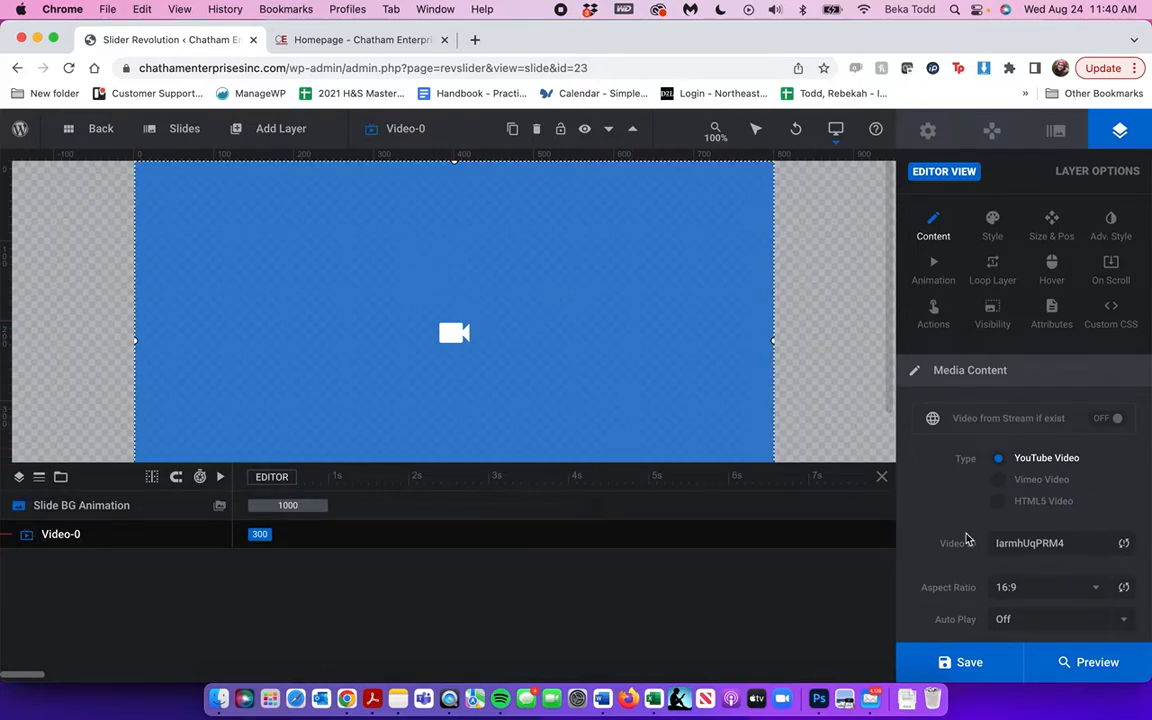
{"action": "double_click", "coordinate": [1082, 541]}
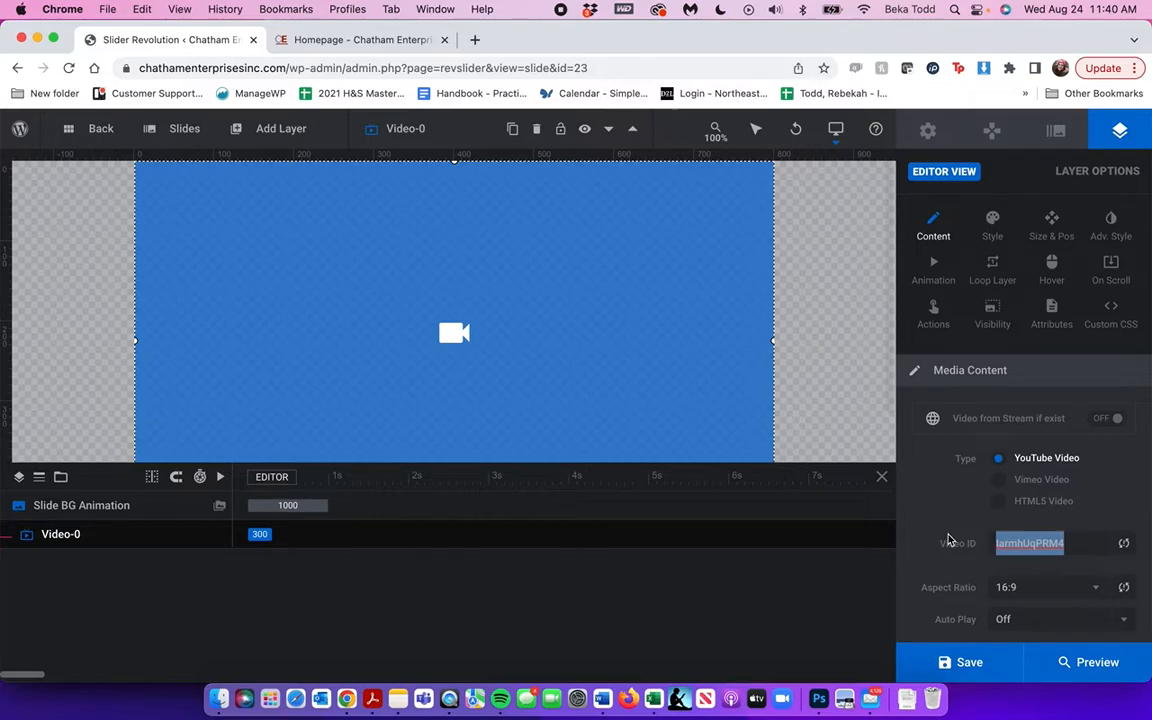
- Duplicate slide #2, open the new slide #3, and select the Video ID of its video layer
{"action": "mouse_move", "coordinate": [168, 127]}
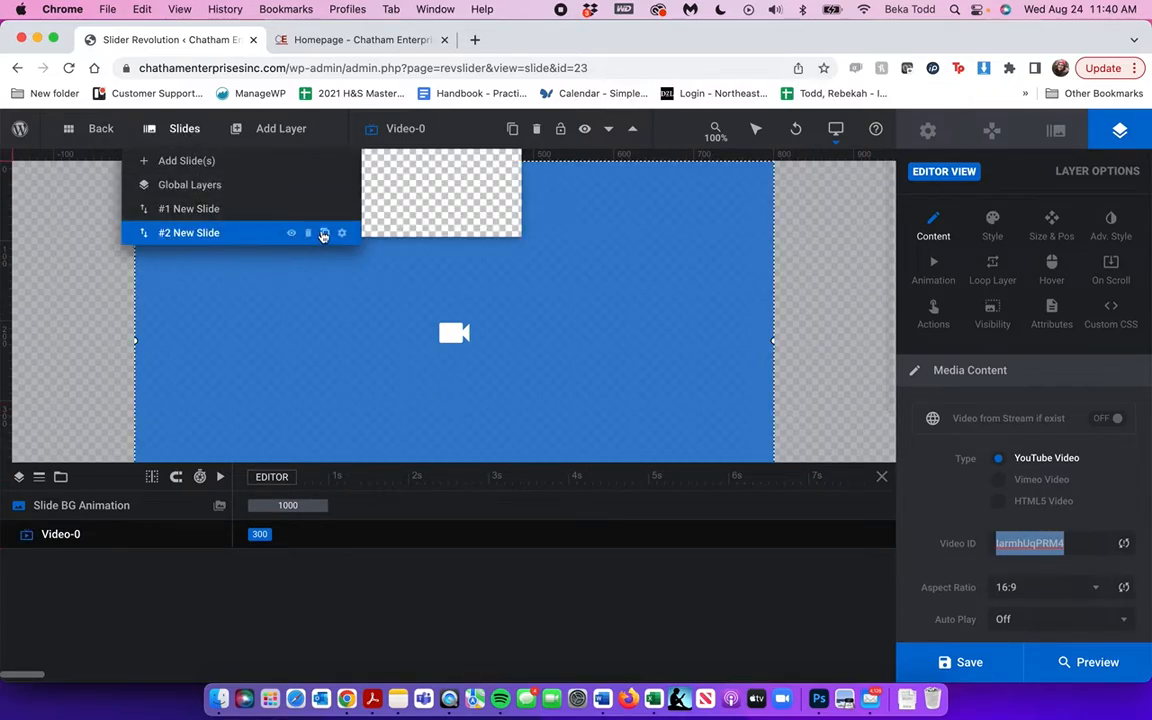
{"action": "left_click", "coordinate": [324, 233]}
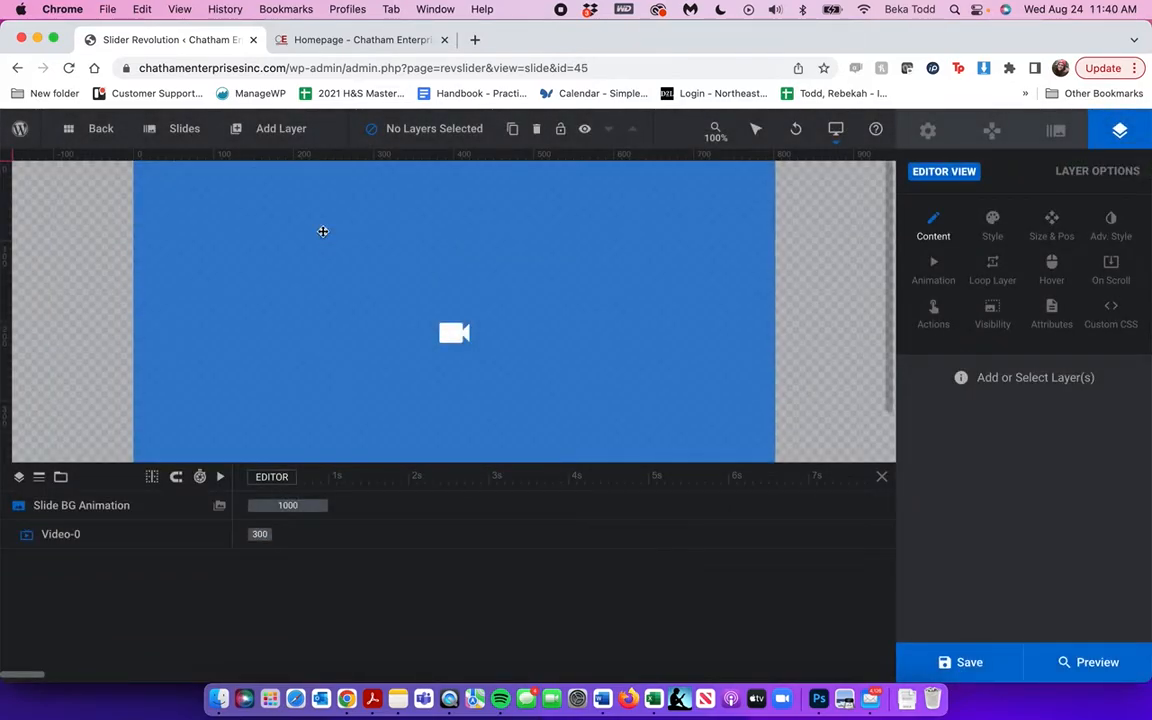
{"action": "mouse_move", "coordinate": [185, 132]}
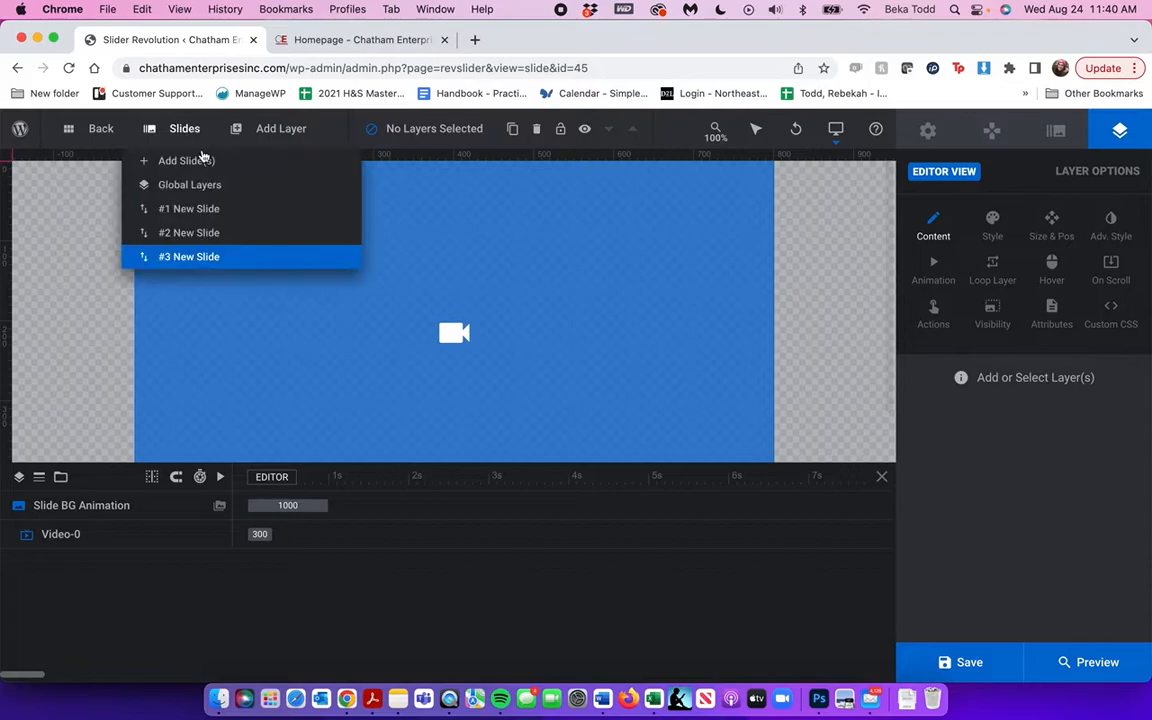
{"action": "left_click", "coordinate": [182, 257]}
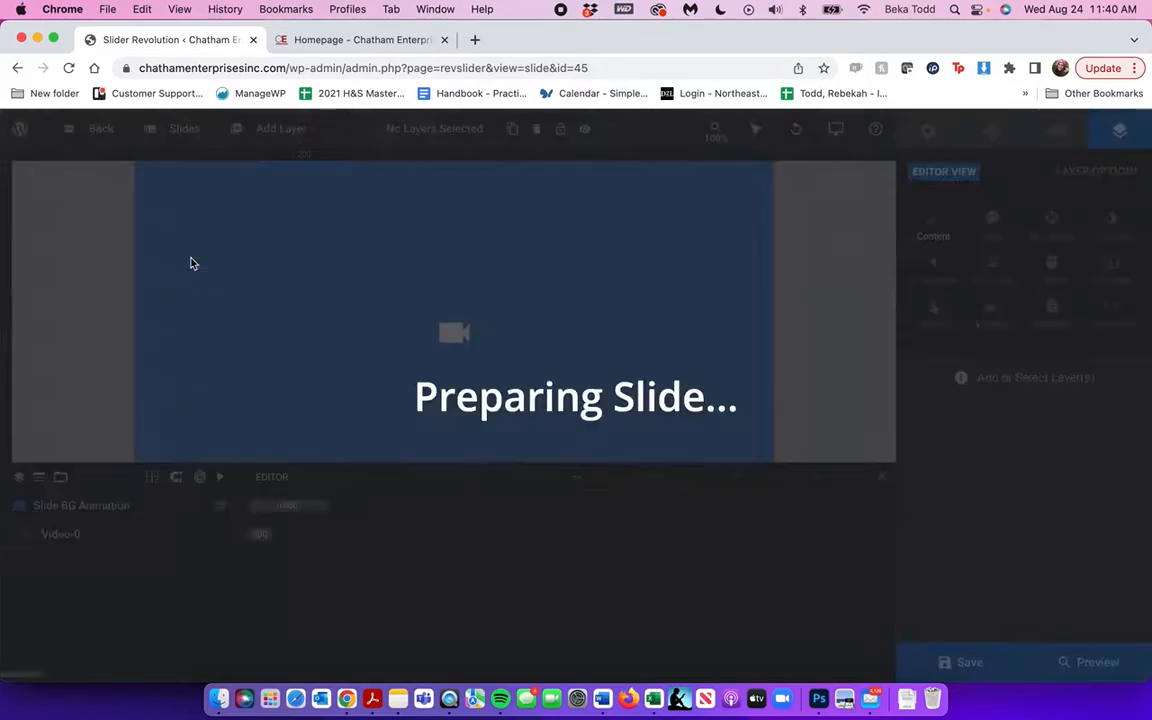
{"action": "left_click", "coordinate": [249, 290]}
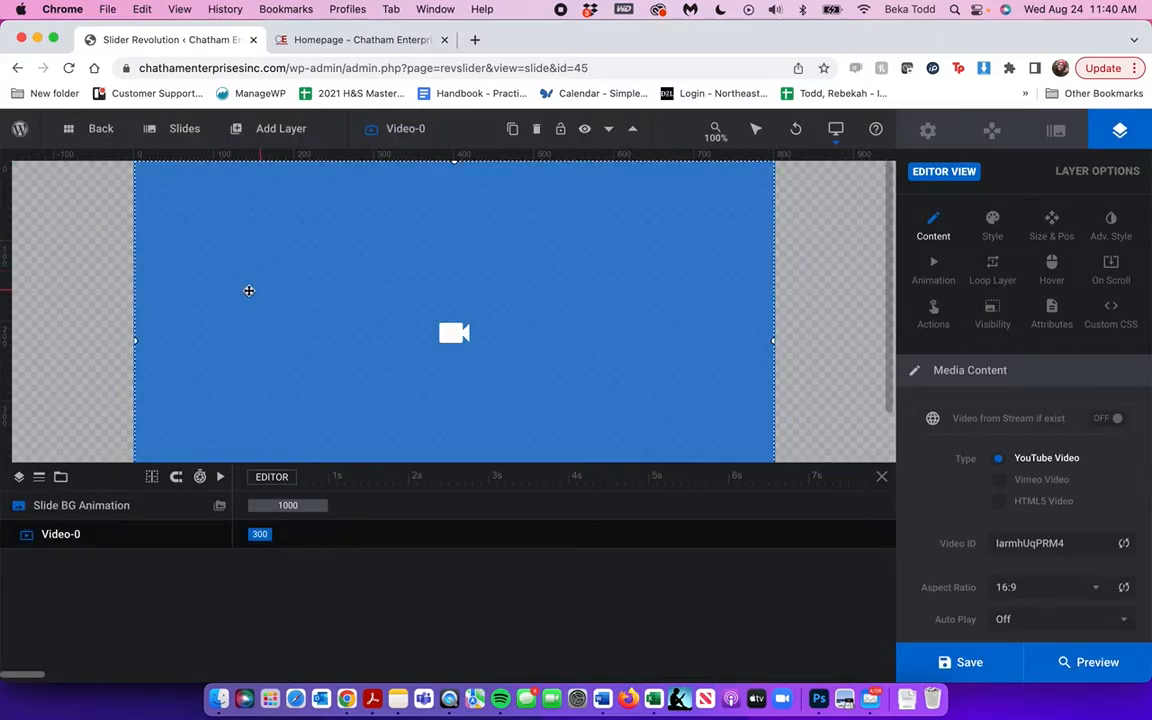
{"action": "double_click", "coordinate": [1025, 543]}
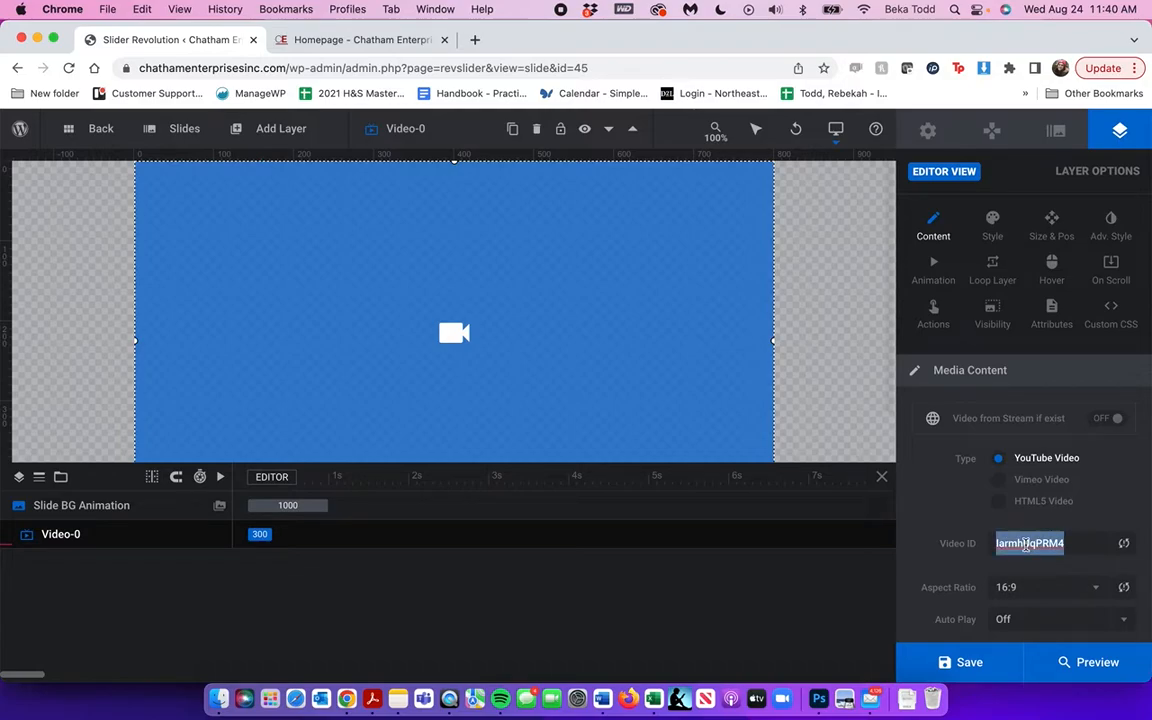
- Delete slide #3 from the YouTube Videos module and try to open slide #2
{"action": "mouse_move", "coordinate": [184, 128]}
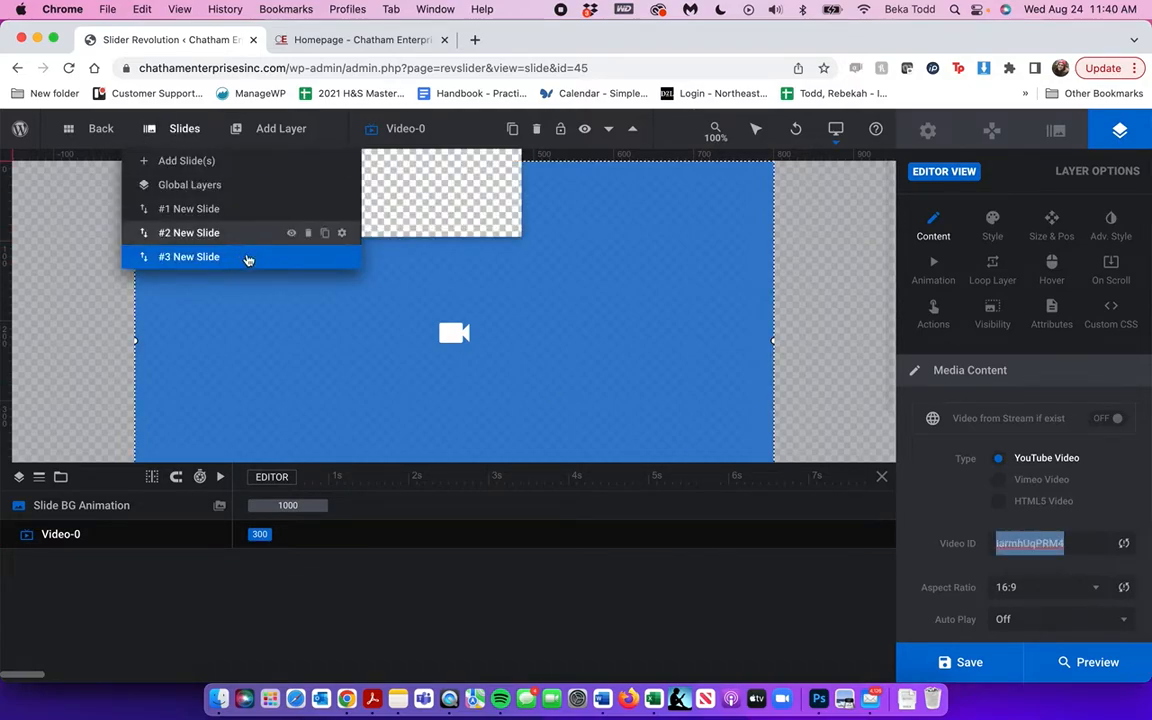
{"action": "left_click", "coordinate": [308, 257]}
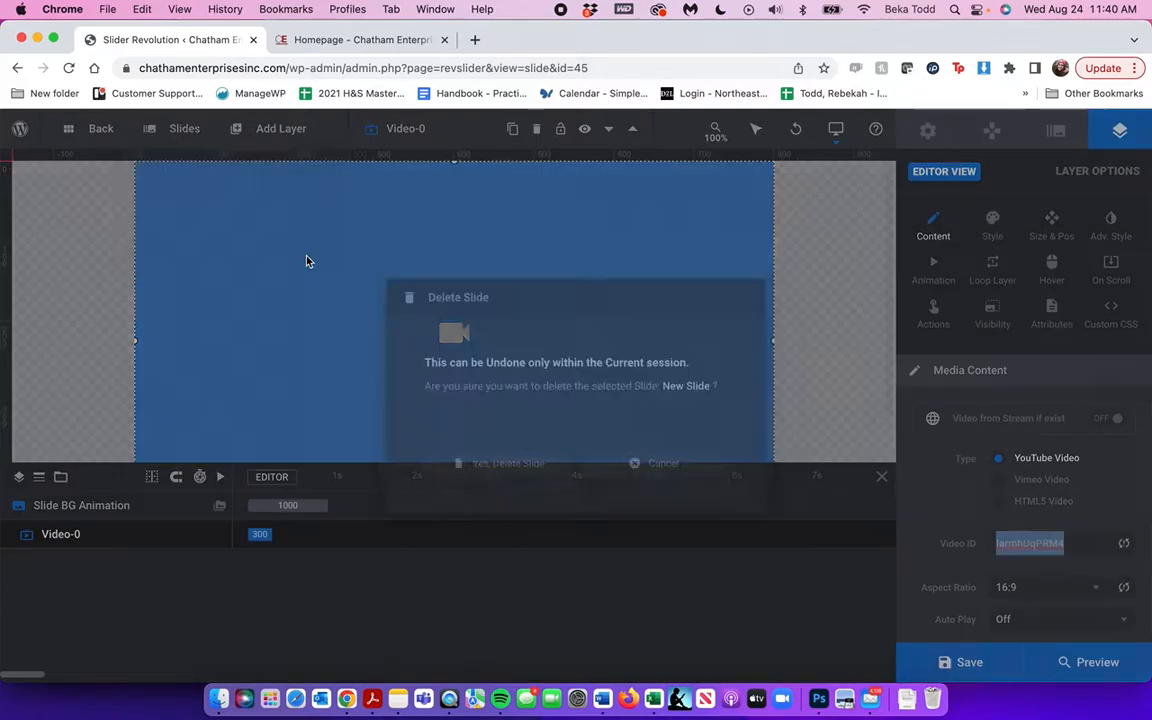
{"action": "left_click", "coordinate": [515, 470]}
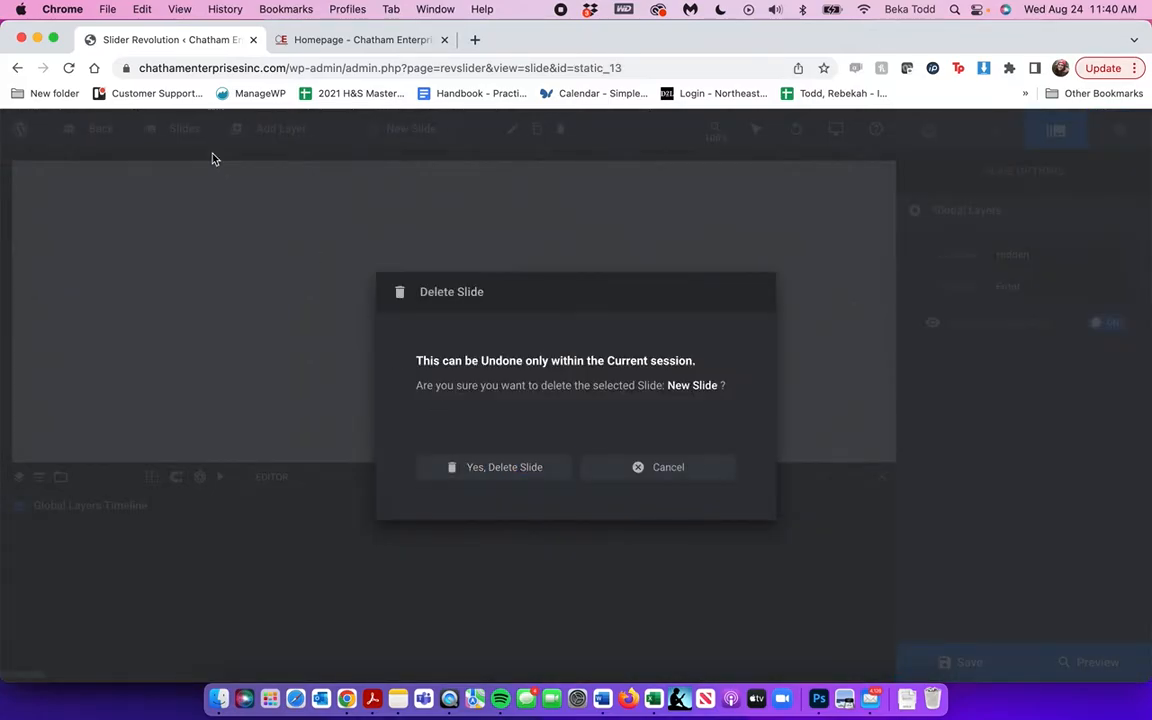
{"action": "left_click", "coordinate": [497, 470]}
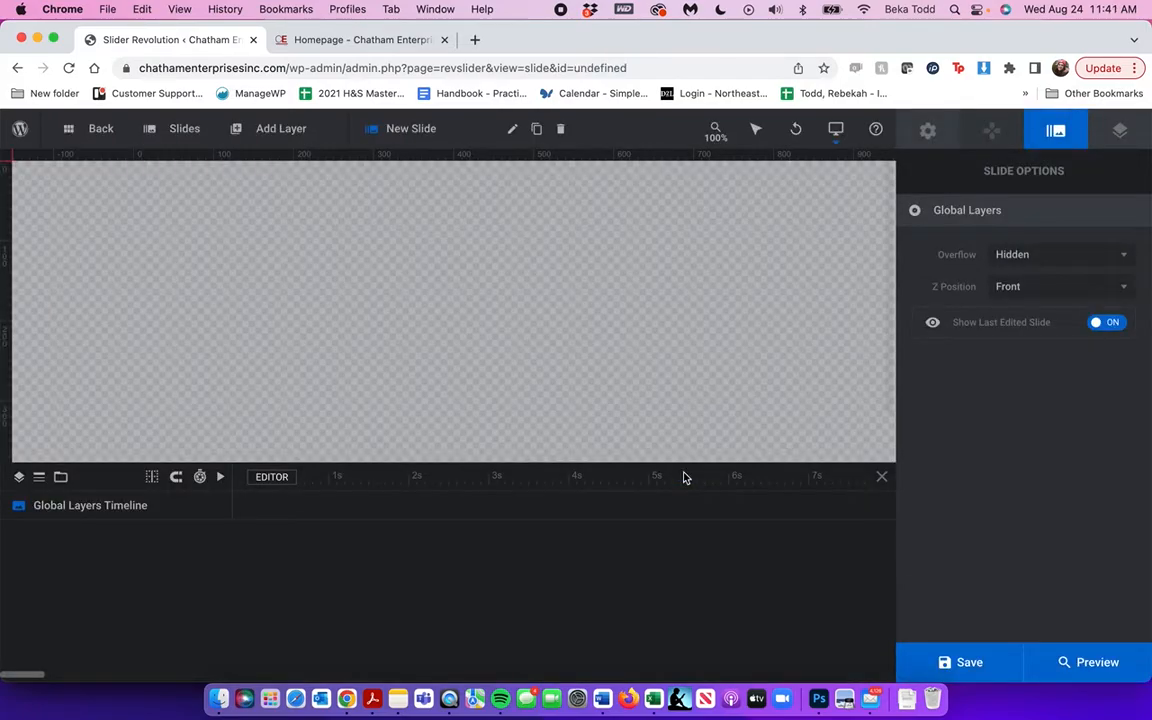
{"action": "mouse_move", "coordinate": [182, 132]}
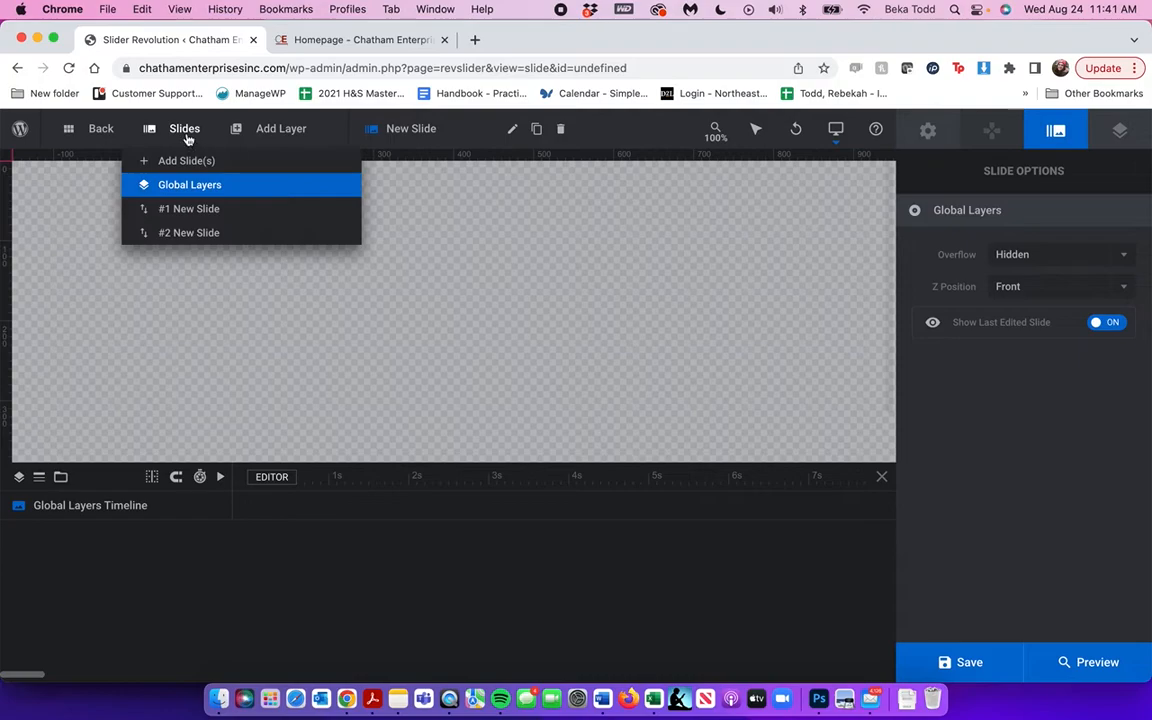
{"action": "left_click", "coordinate": [189, 233]}
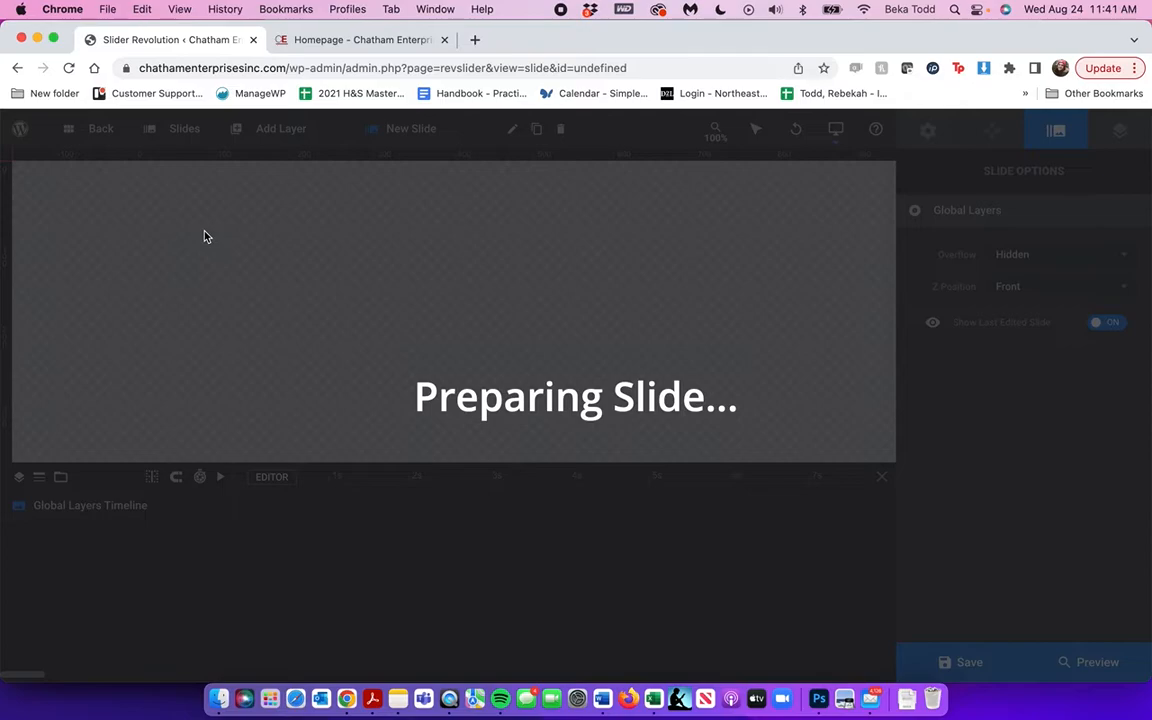
- Leave the slide editor without saving and close its tab, keeping the homepage tab open
{"action": "left_click", "coordinate": [350, 40]}
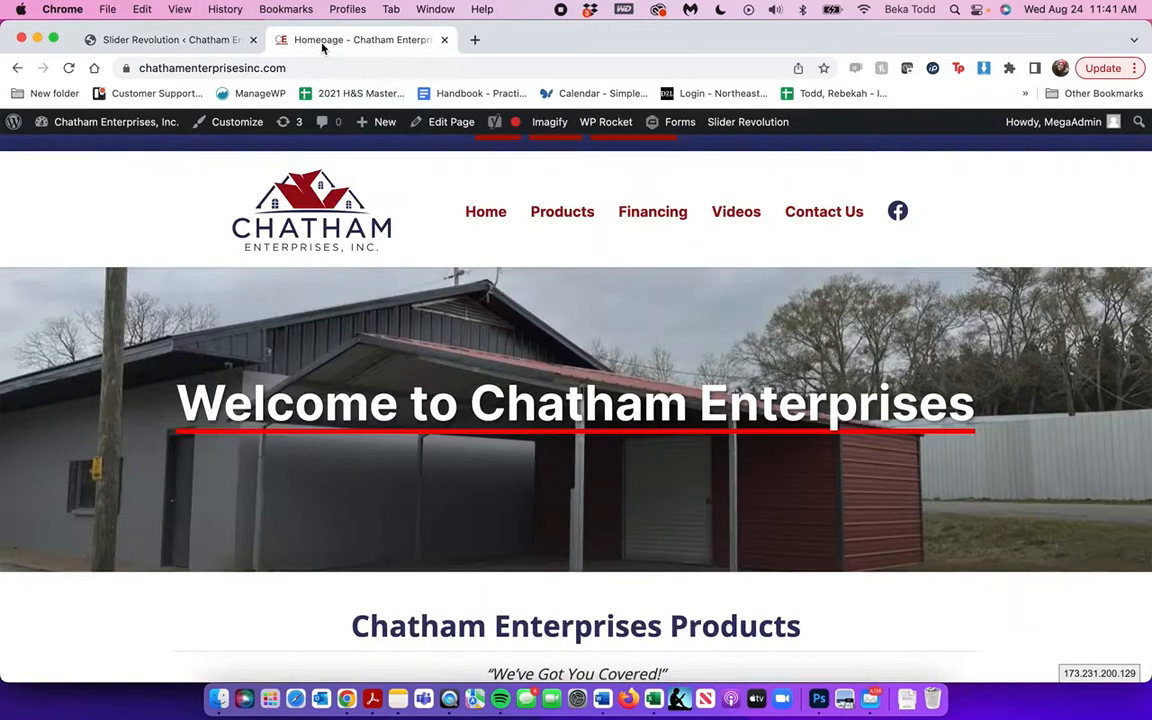
{"action": "left_click", "coordinate": [166, 42]}
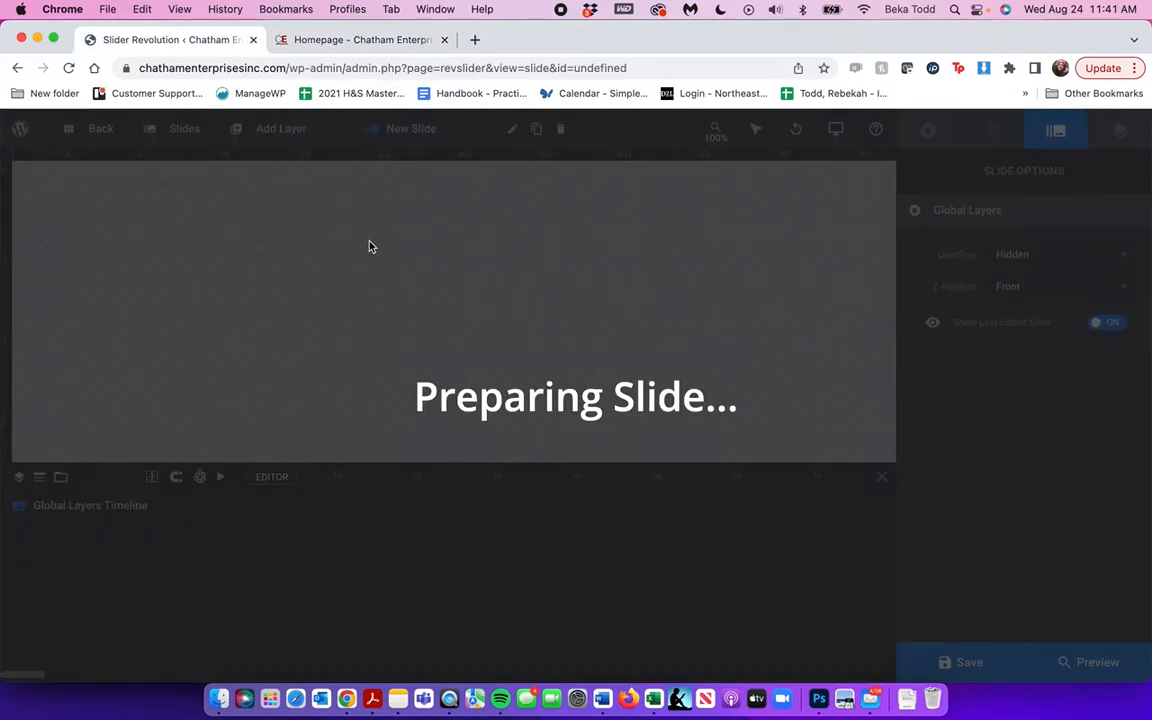
{"action": "left_click", "coordinate": [19, 70]}
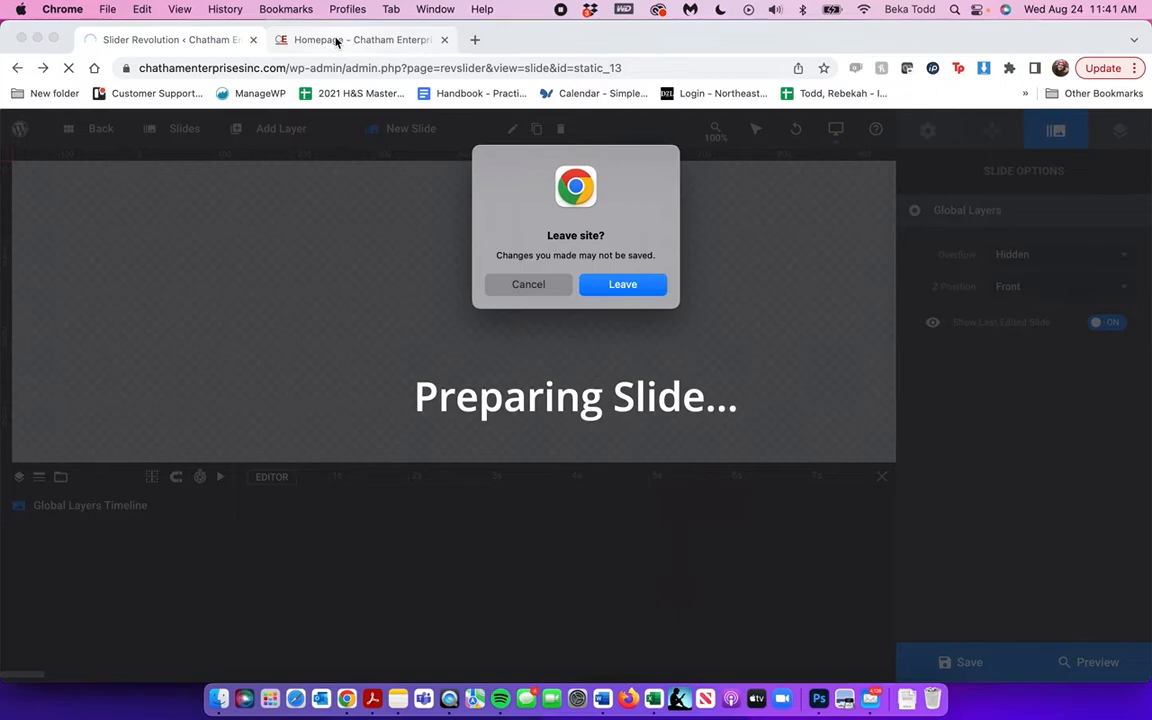
{"action": "left_click", "coordinate": [336, 41]}
{"action": "left_click", "coordinate": [616, 291]}
{"action": "left_click", "coordinate": [616, 291]}
{"action": "left_click", "coordinate": [617, 286]}
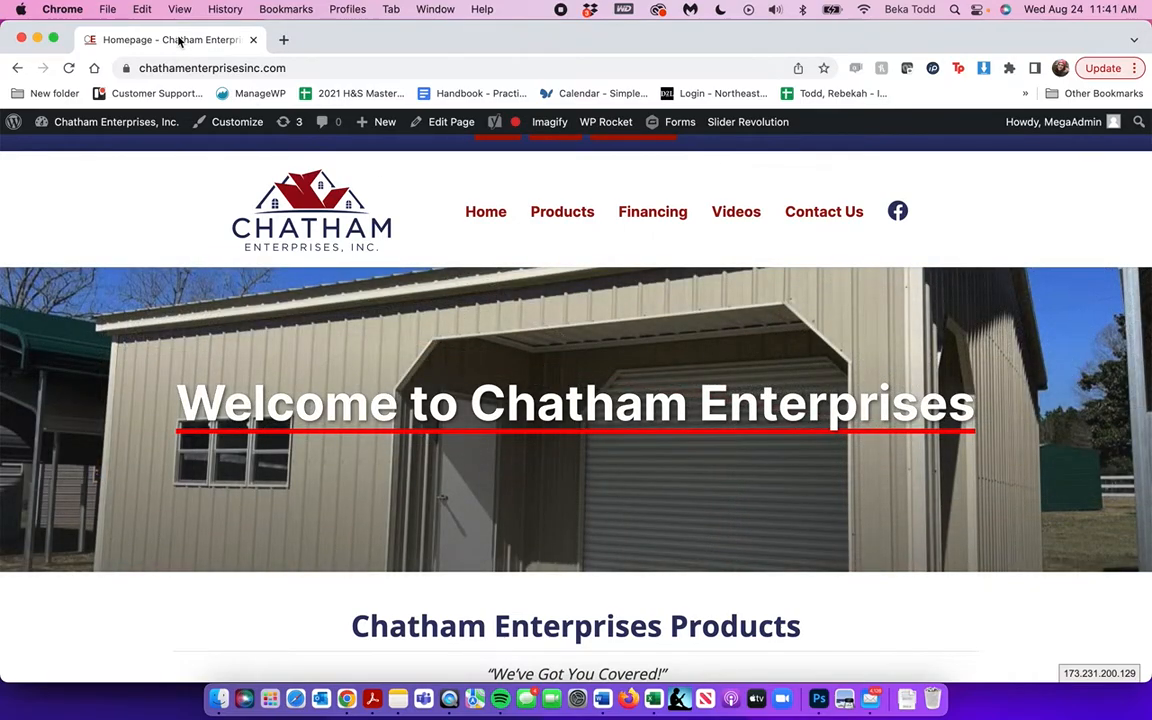
- Open the site's WordPress dashboard in a new tab placed before the homepage tab, and go to the Slider Revolution modules overview
{"action": "right_click", "coordinate": [117, 118]}
{"action": "left_click", "coordinate": [179, 121]}
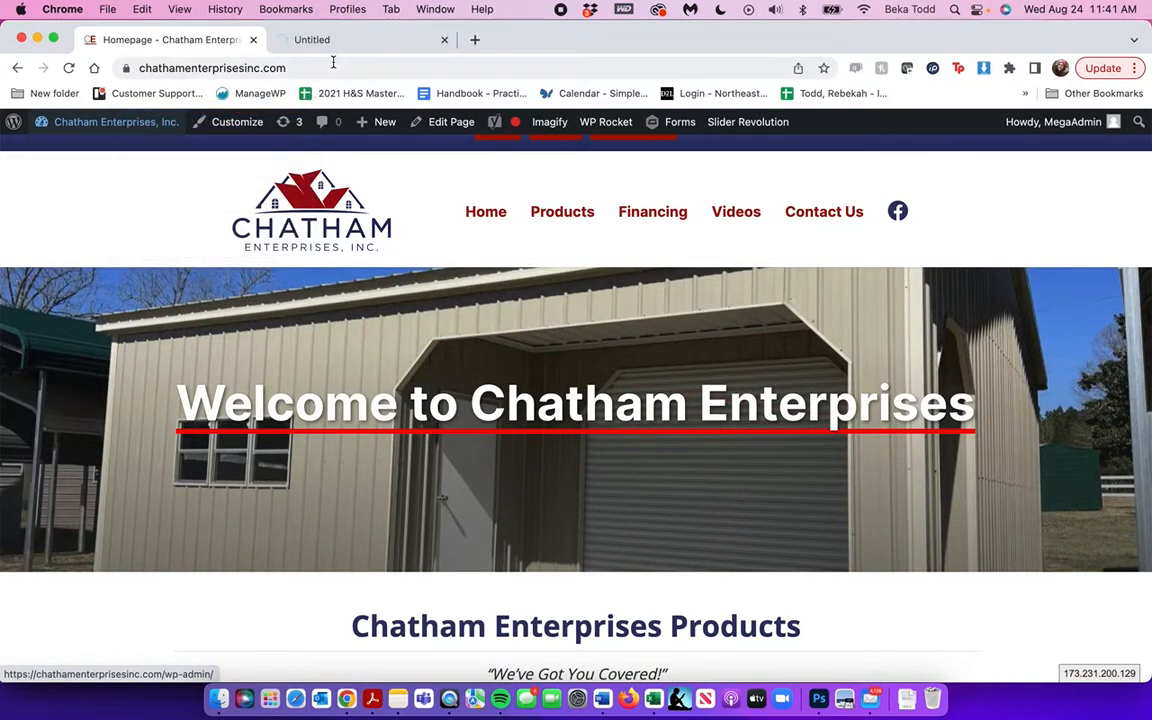
{"action": "left_click", "coordinate": [239, 44]}
{"action": "left_click_drag", "start_coordinate": [239, 44], "coordinate": [181, 44]}
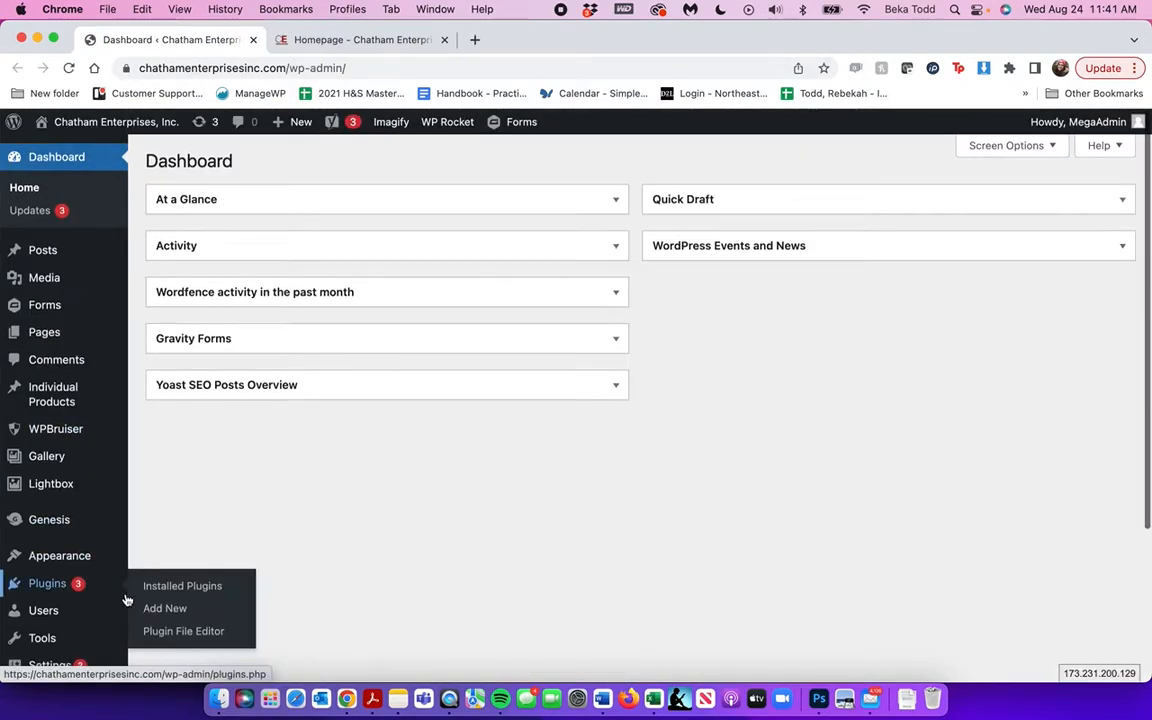
{"action": "scroll", "coordinate": [77, 595], "scroll_direction": "down", "scroll_amount": 4}
{"action": "left_click", "coordinate": [77, 605]}
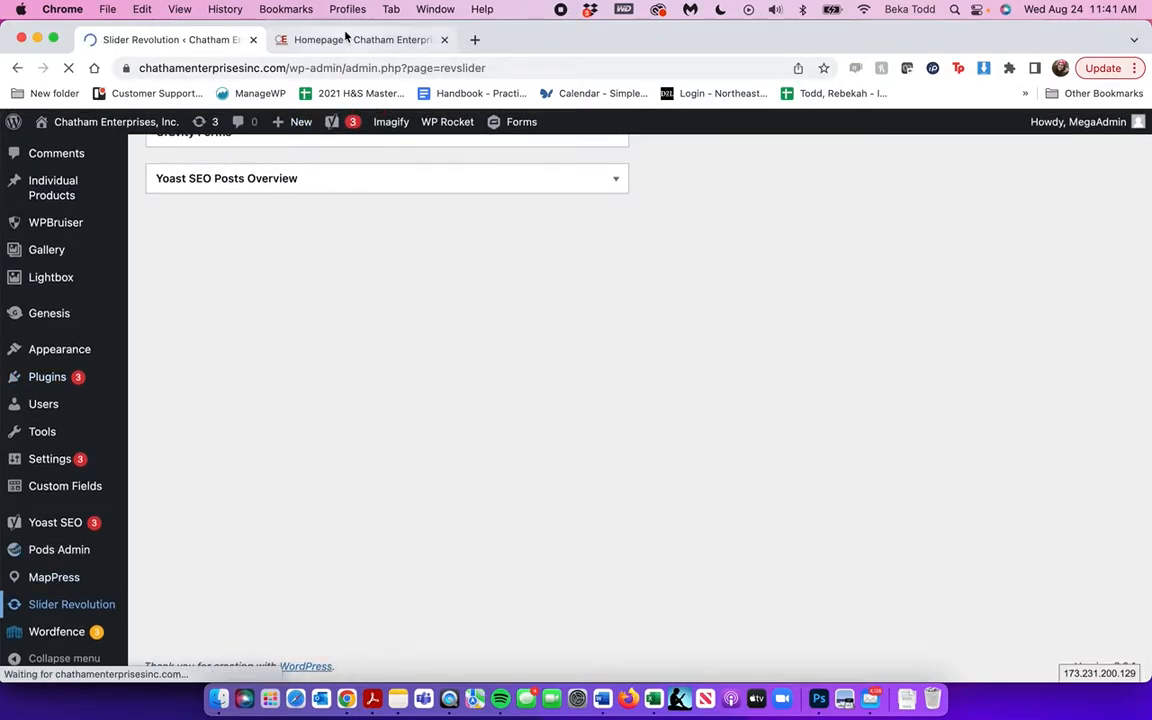
- Look over the live homepage down to its contact section, and reopen the YouTube Videos module in the editor
{"action": "left_click", "coordinate": [355, 40]}
{"action": "scroll", "coordinate": [637, 478], "scroll_direction": "down", "scroll_amount": 10}
{"action": "scroll", "coordinate": [637, 478], "scroll_direction": "down", "scroll_amount": 5}
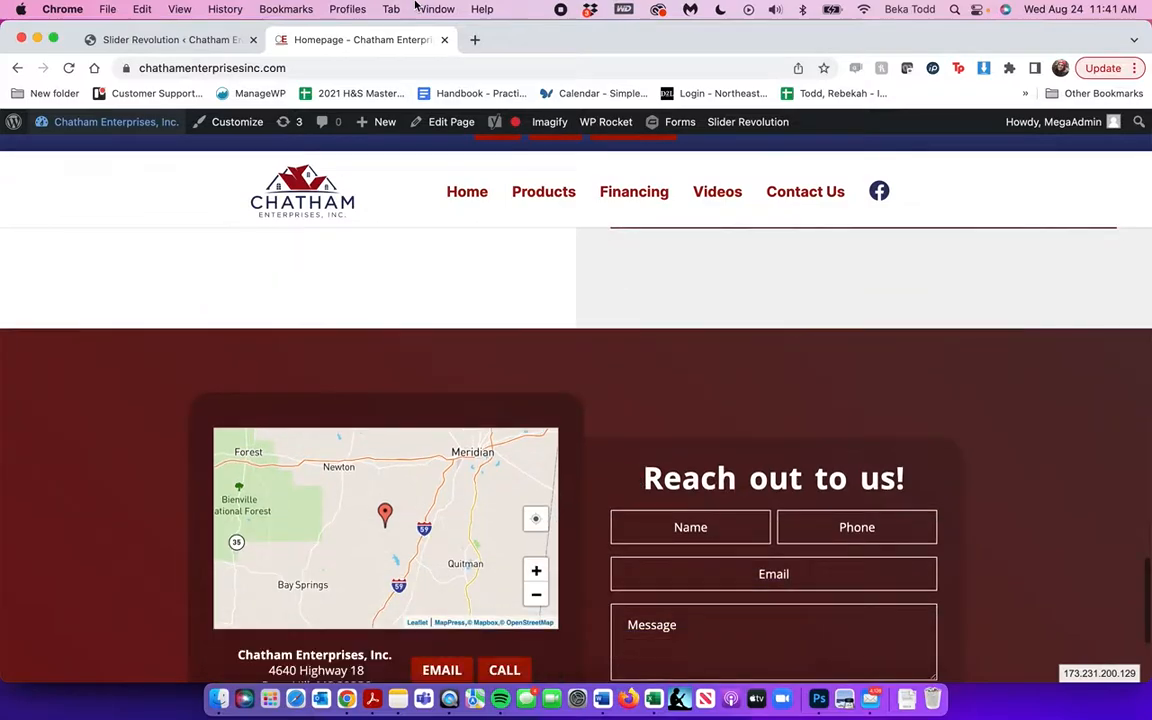
{"action": "key", "text": "ctrl+shift+Tab"}
{"action": "scroll", "coordinate": [405, 474], "scroll_direction": "down", "scroll_amount": 3}
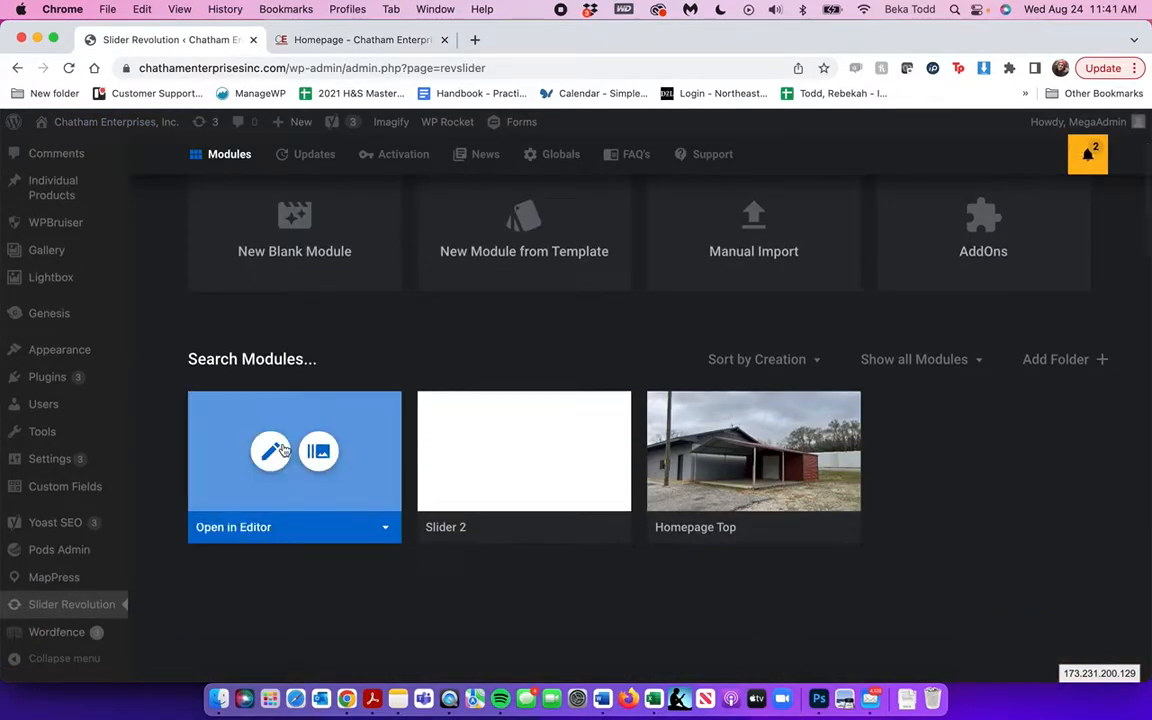
{"action": "left_click", "coordinate": [275, 452]}
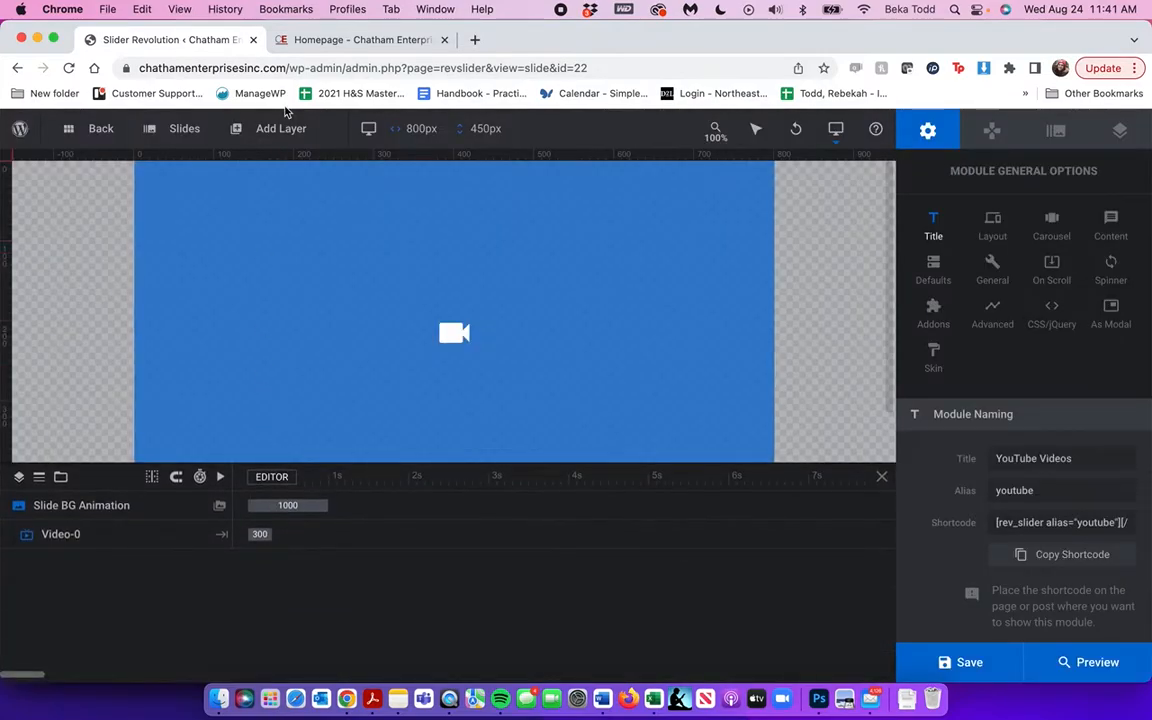
- Delete slide #3 from the YouTube Videos module
{"action": "mouse_move", "coordinate": [186, 150]}
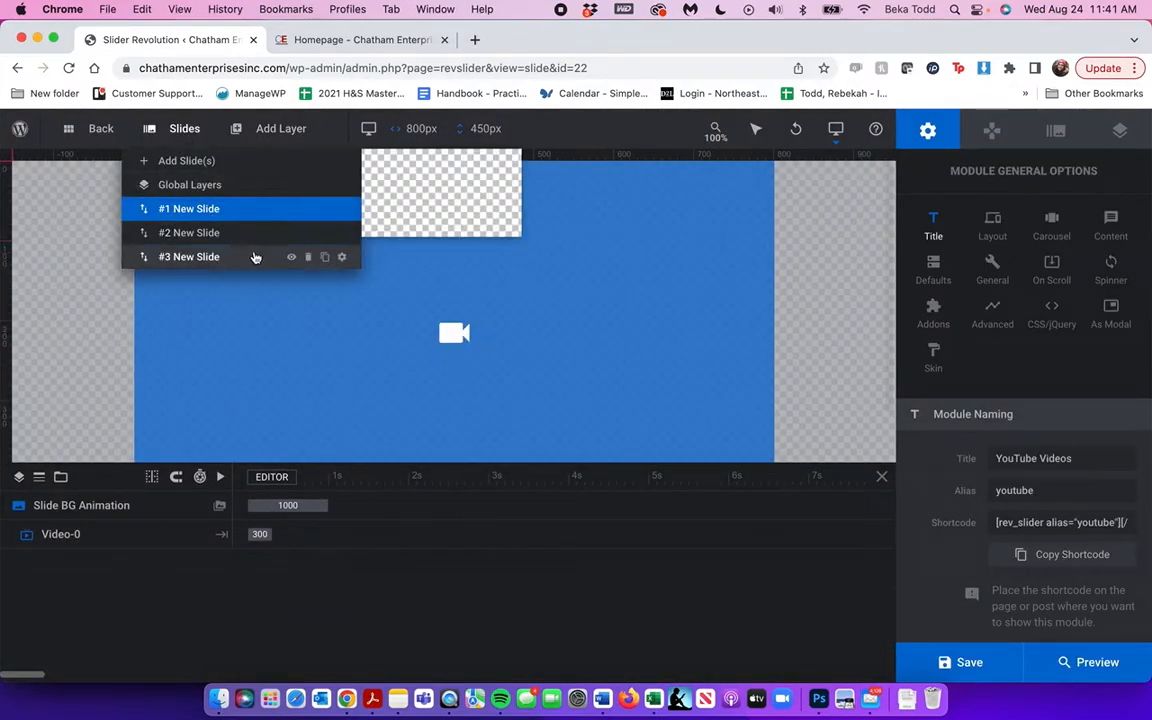
{"action": "left_click", "coordinate": [309, 256]}
{"action": "left_click", "coordinate": [512, 464]}
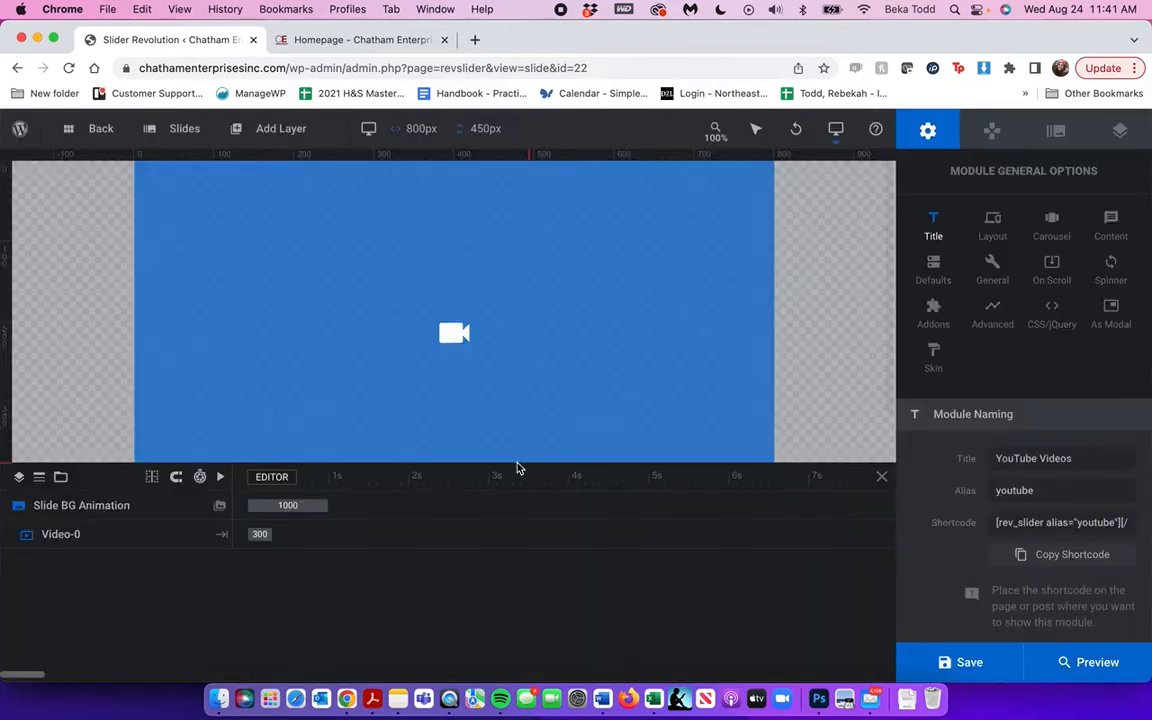
- Open slide #2 and examine the media content settings of its video layer
{"action": "mouse_move", "coordinate": [188, 135]}
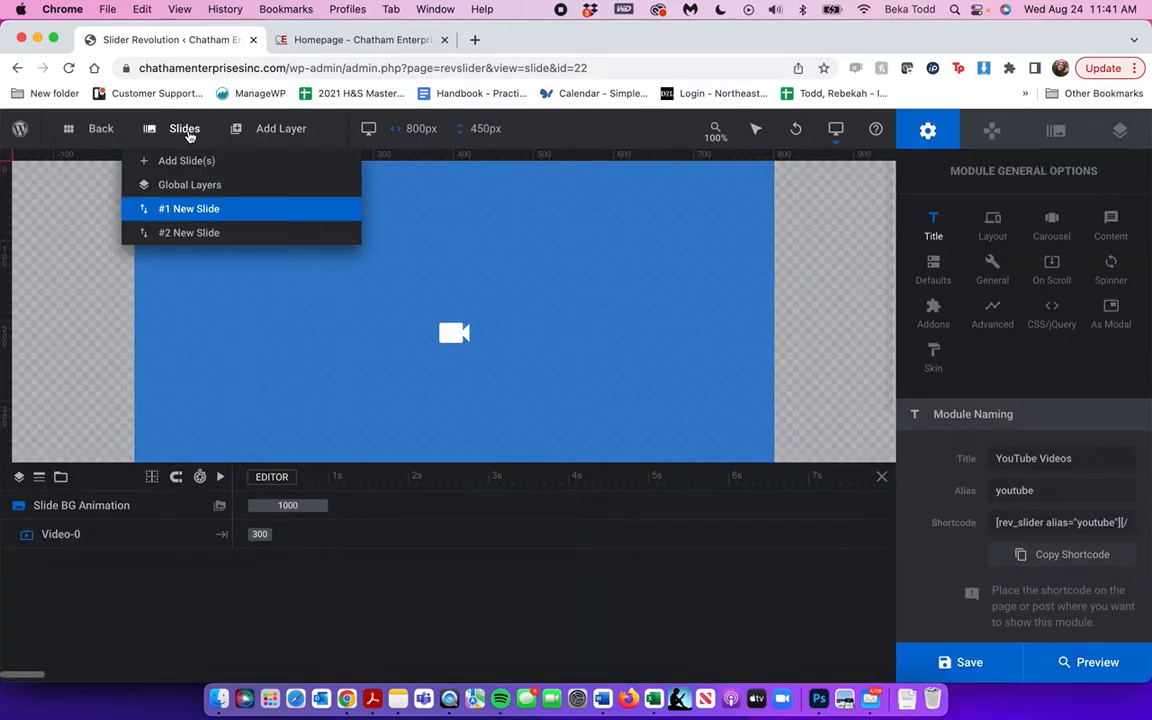
{"action": "left_click", "coordinate": [213, 233]}
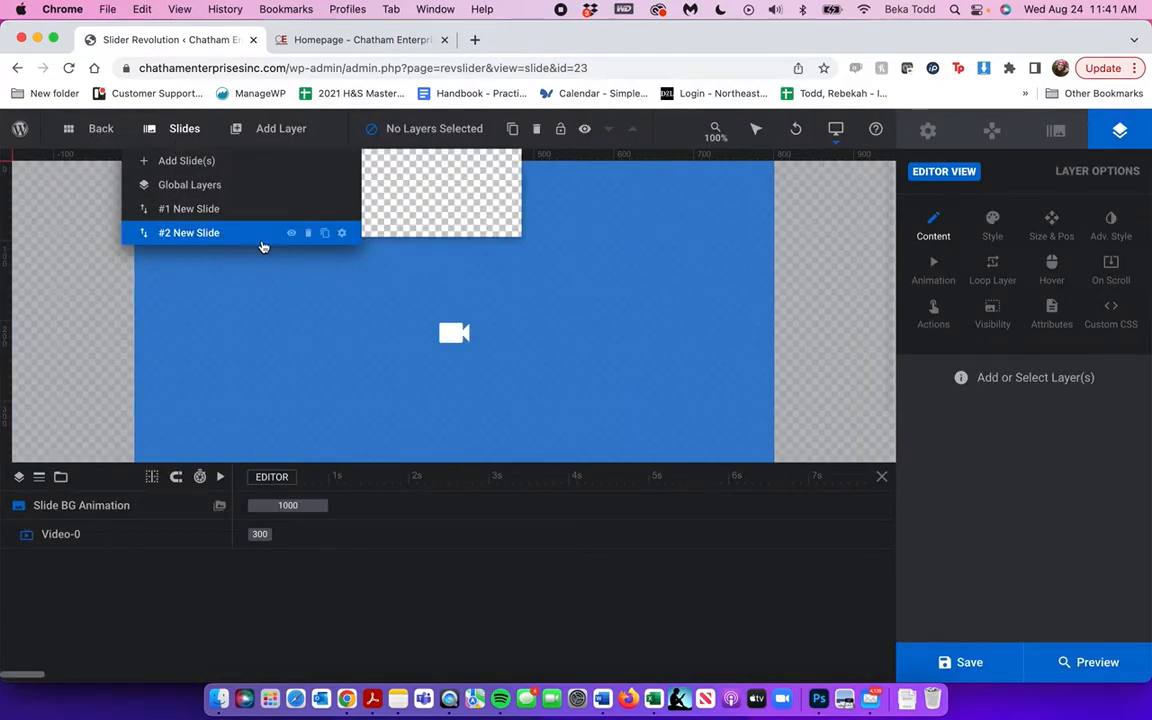
{"action": "left_click", "coordinate": [296, 342]}
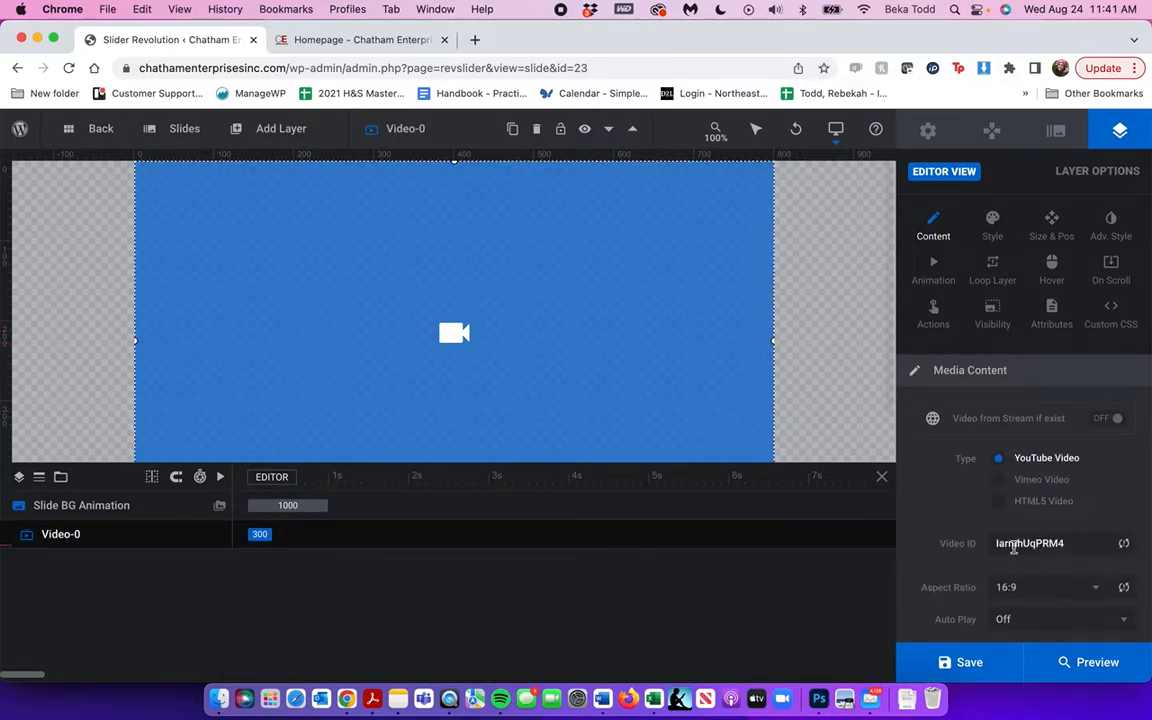
{"action": "mouse_move", "coordinate": [178, 130]}
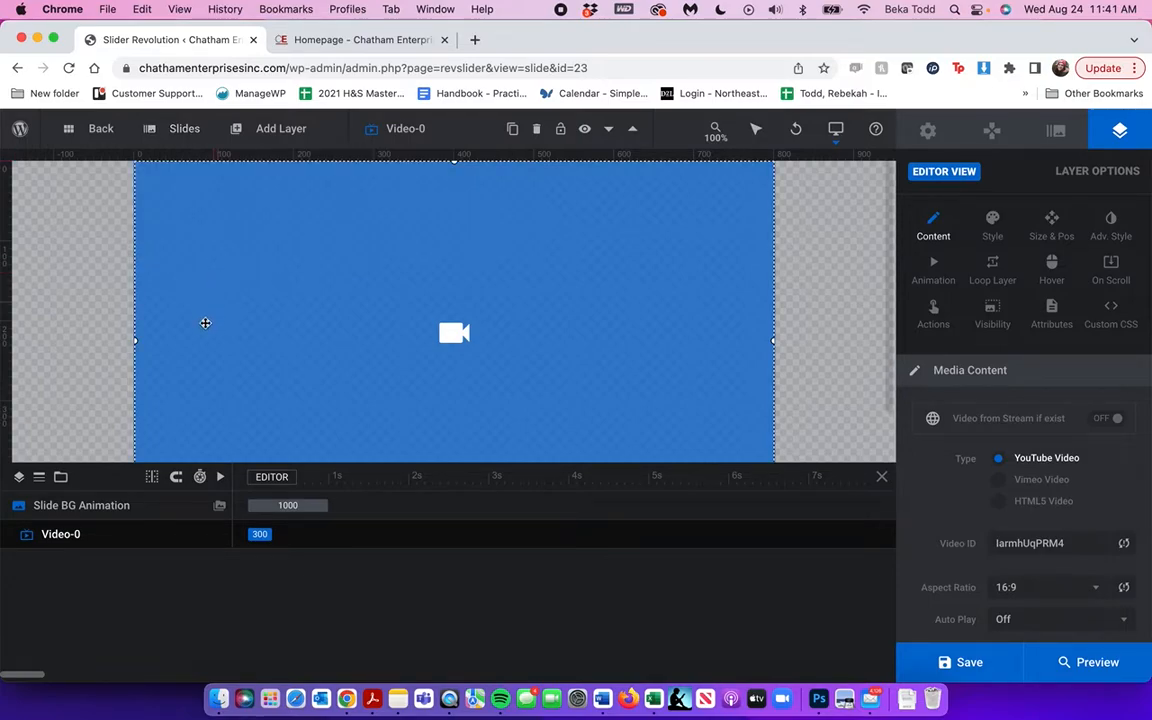
- Switch to the live homepage and clear the site's WP Rocket cache
{"action": "left_click", "coordinate": [342, 40]}
{"action": "scroll", "coordinate": [566, 461], "scroll_direction": "up", "scroll_amount": 10}
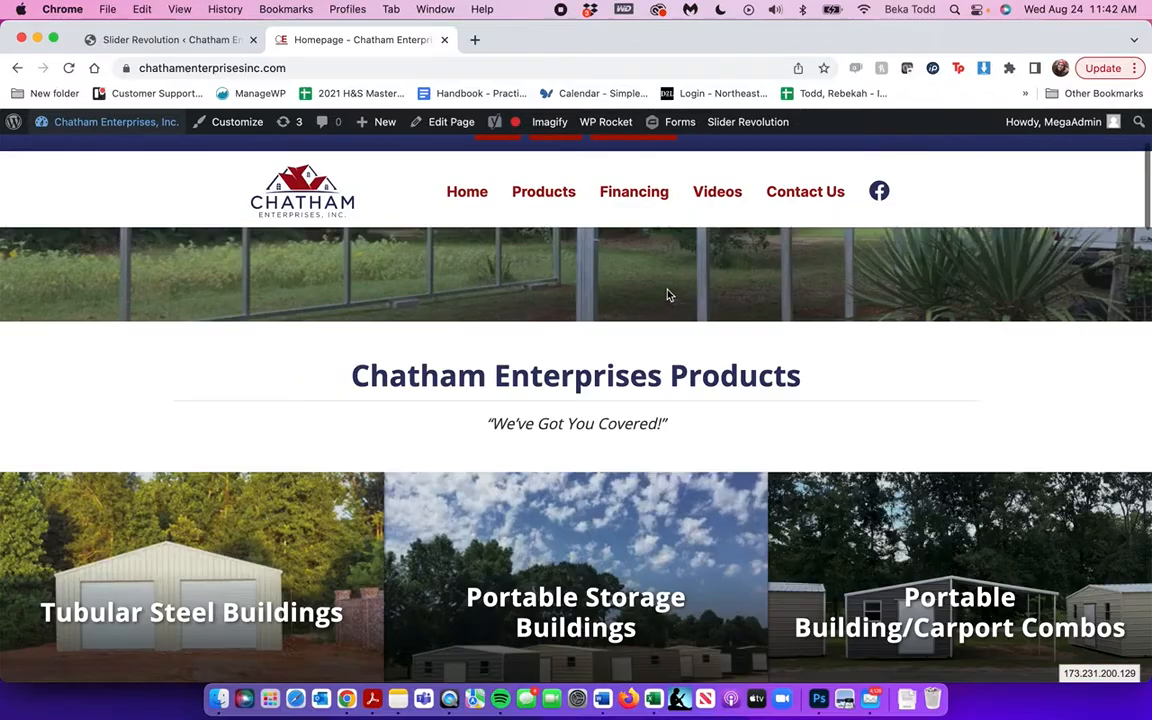
{"action": "mouse_move", "coordinate": [606, 137]}
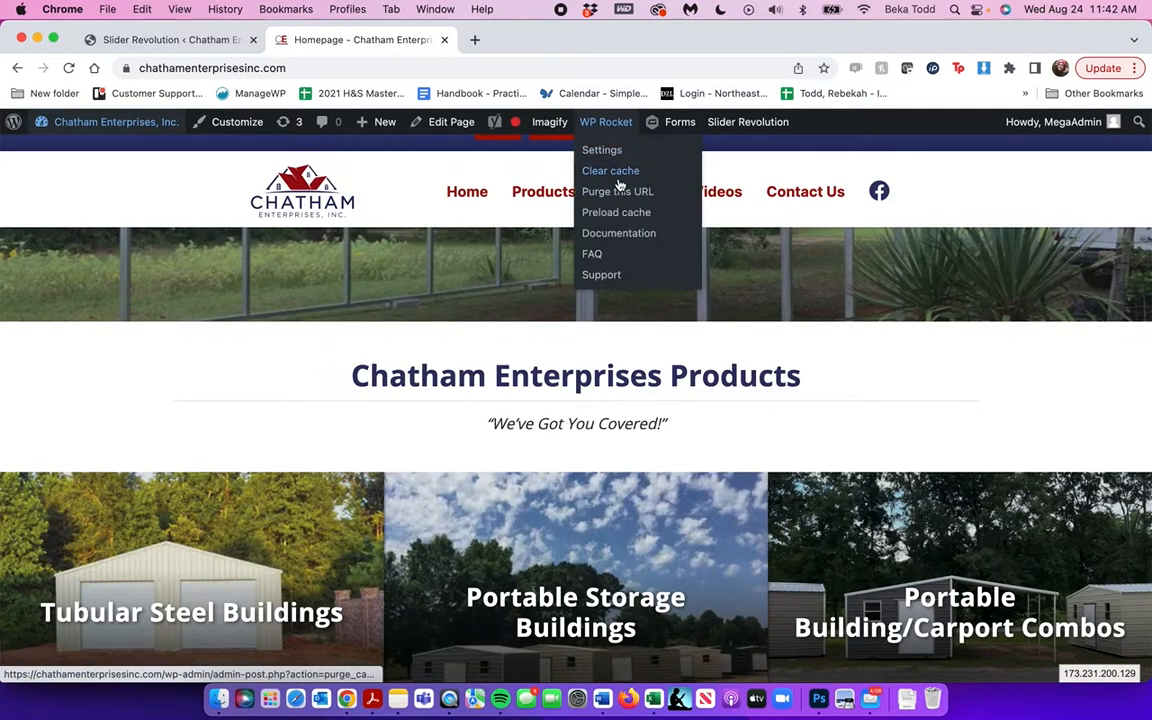
{"action": "left_click", "coordinate": [618, 178]}
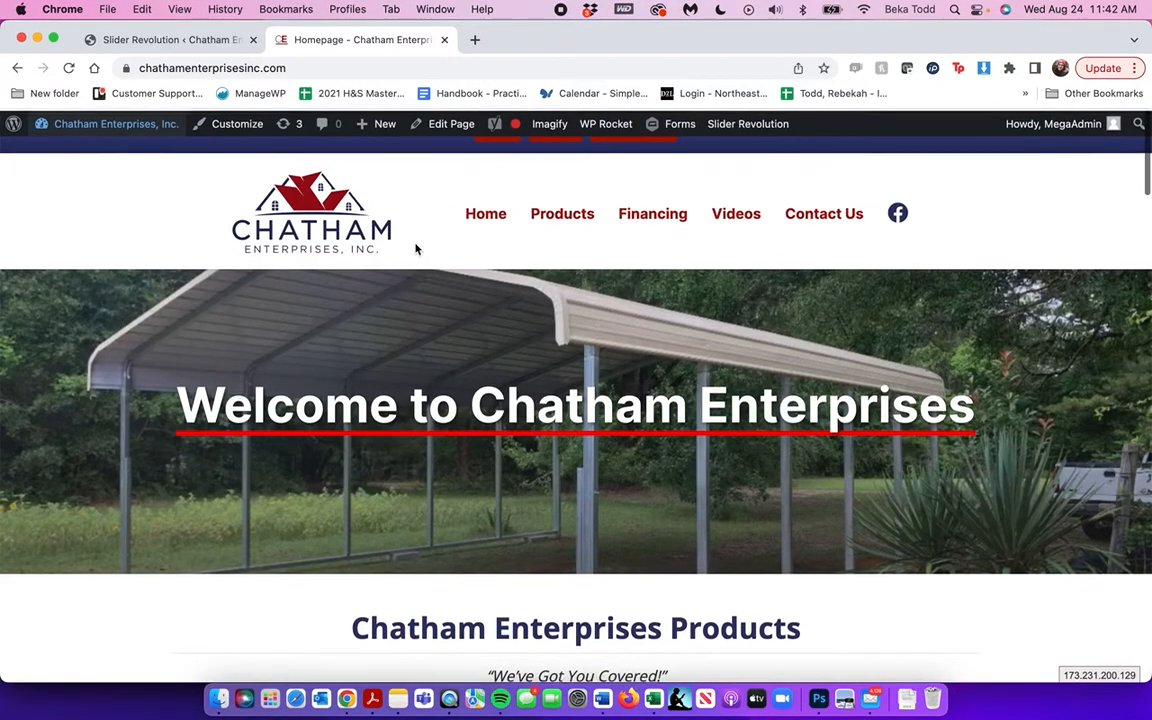
- Check the refreshed homepage, including the Chatham Enterprises In Action video section and the product tiles
{"action": "scroll", "coordinate": [416, 249], "scroll_direction": "down", "scroll_amount": 15}
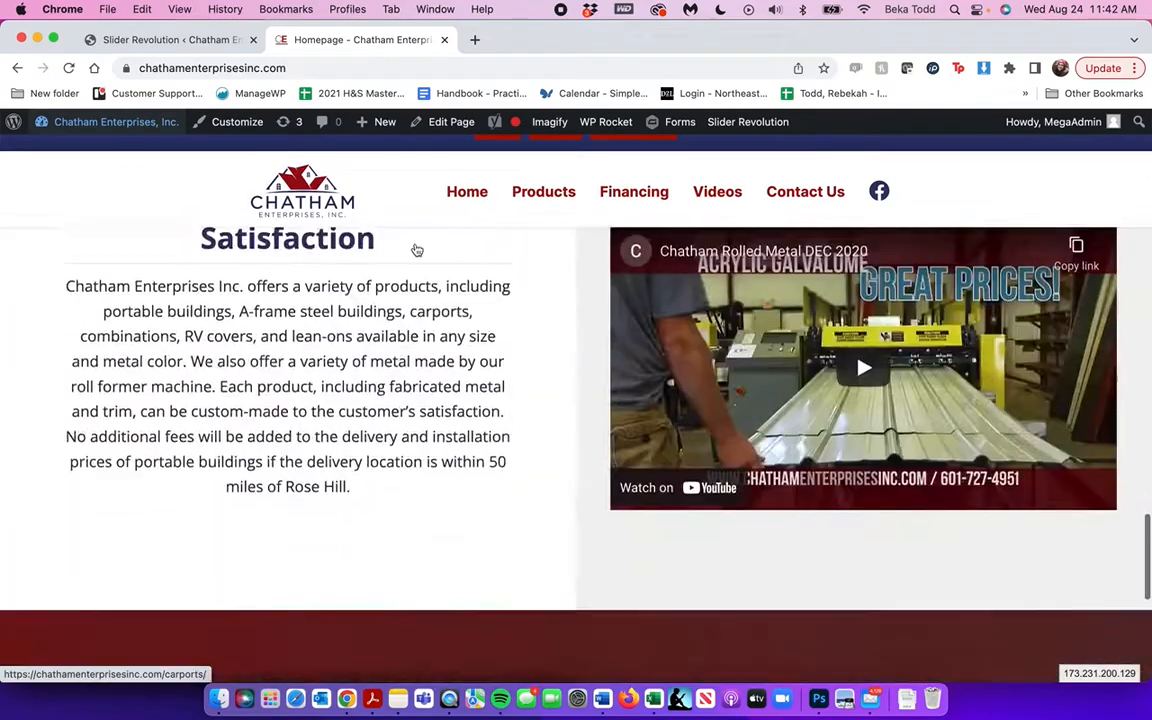
{"action": "scroll", "coordinate": [416, 249], "scroll_direction": "down", "scroll_amount": 5}
{"action": "scroll", "coordinate": [540, 253], "scroll_direction": "up", "scroll_amount": 10}
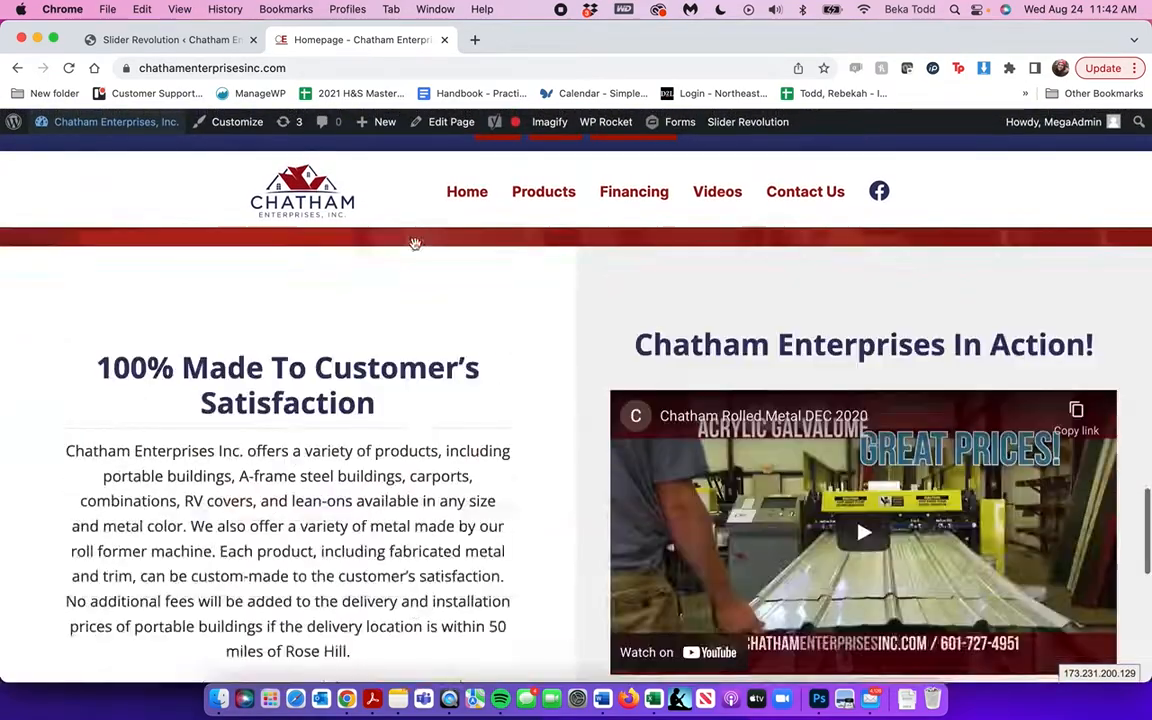
{"action": "scroll", "coordinate": [430, 405], "scroll_direction": "up", "scroll_amount": 4}
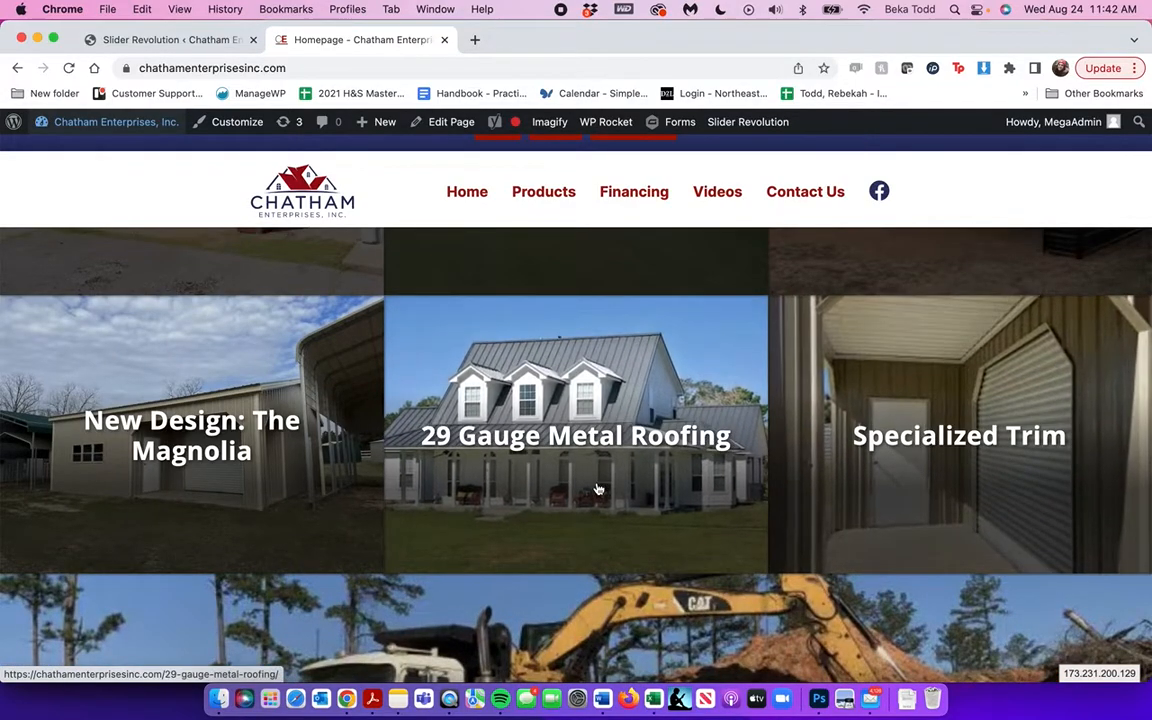
- View the 29 Gauge Metal Roofing page's banner and photo gallery, and return to the homepage
{"action": "left_click", "coordinate": [597, 489]}
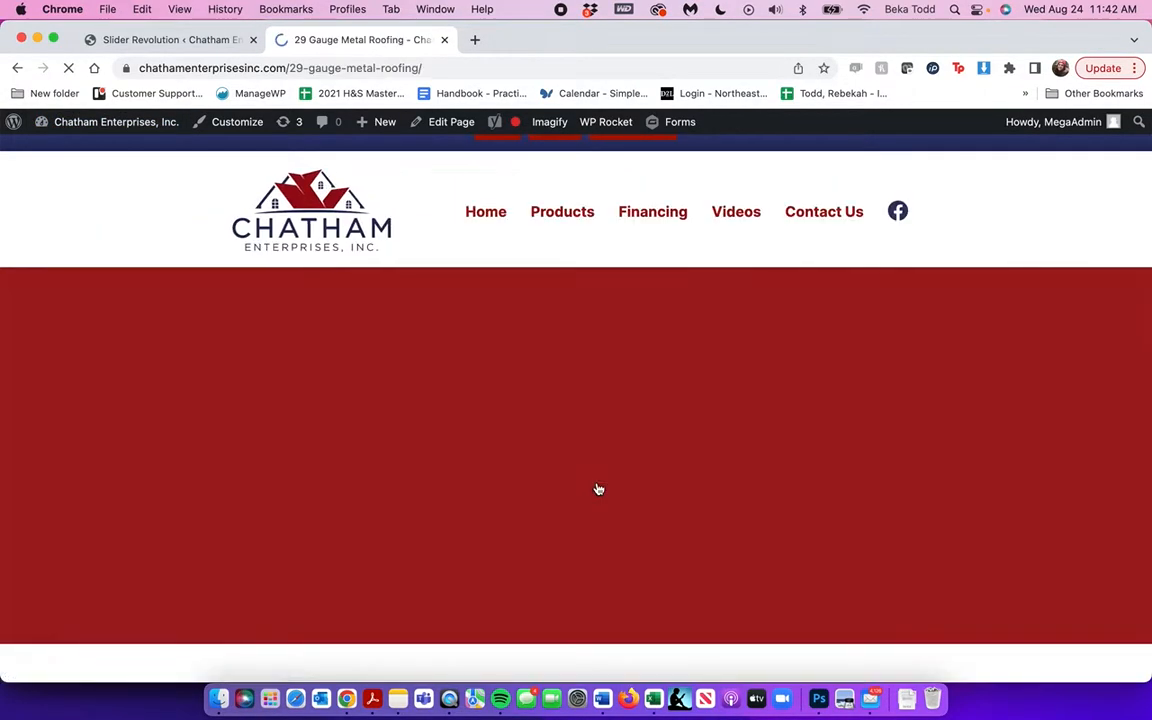
{"action": "scroll", "coordinate": [598, 489], "scroll_direction": "down", "scroll_amount": 5}
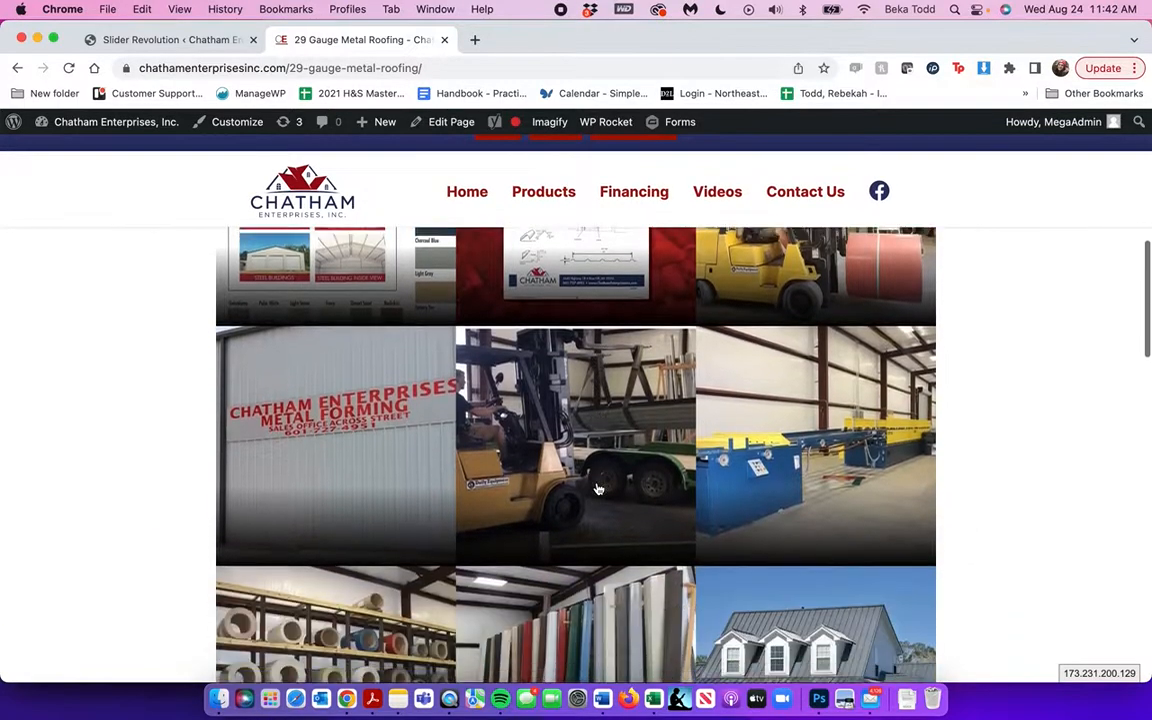
{"action": "scroll", "coordinate": [598, 489], "scroll_direction": "up", "scroll_amount": 8}
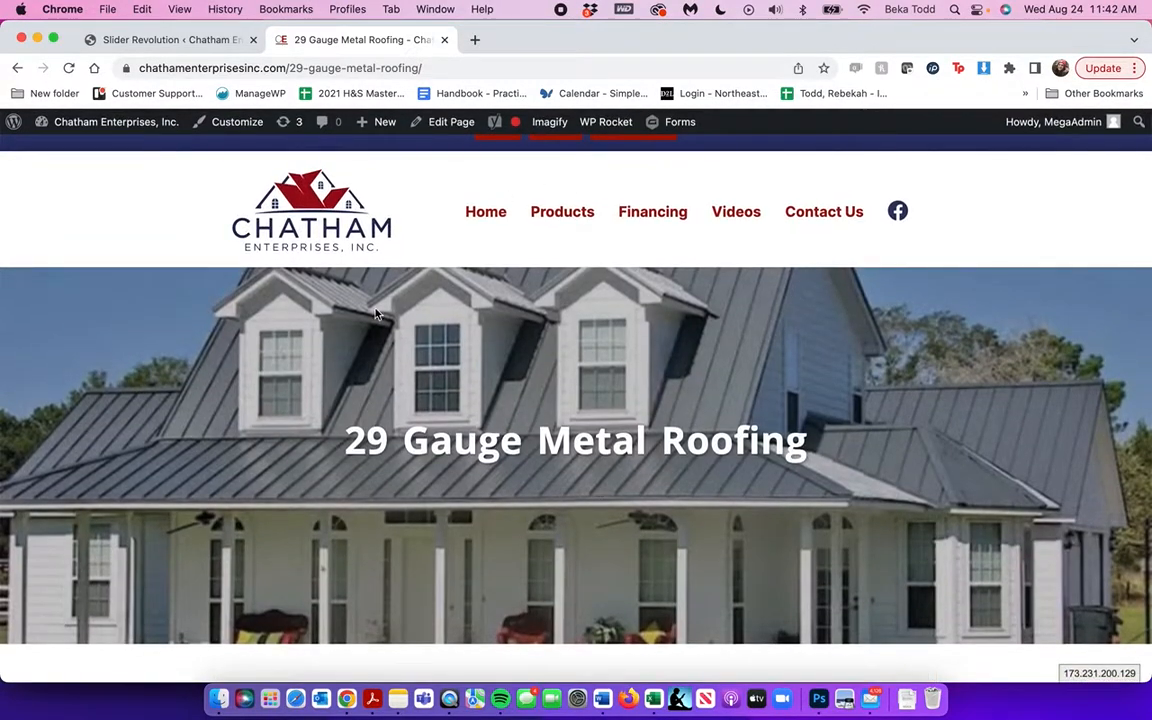
{"action": "left_click", "coordinate": [333, 220]}
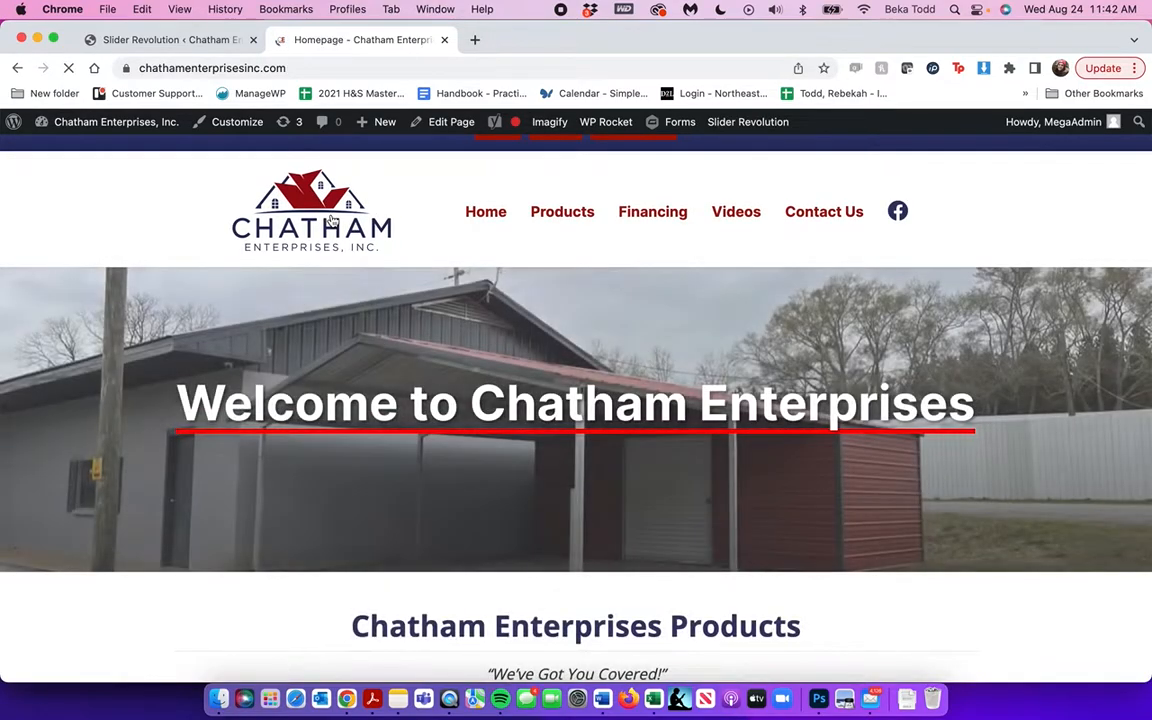